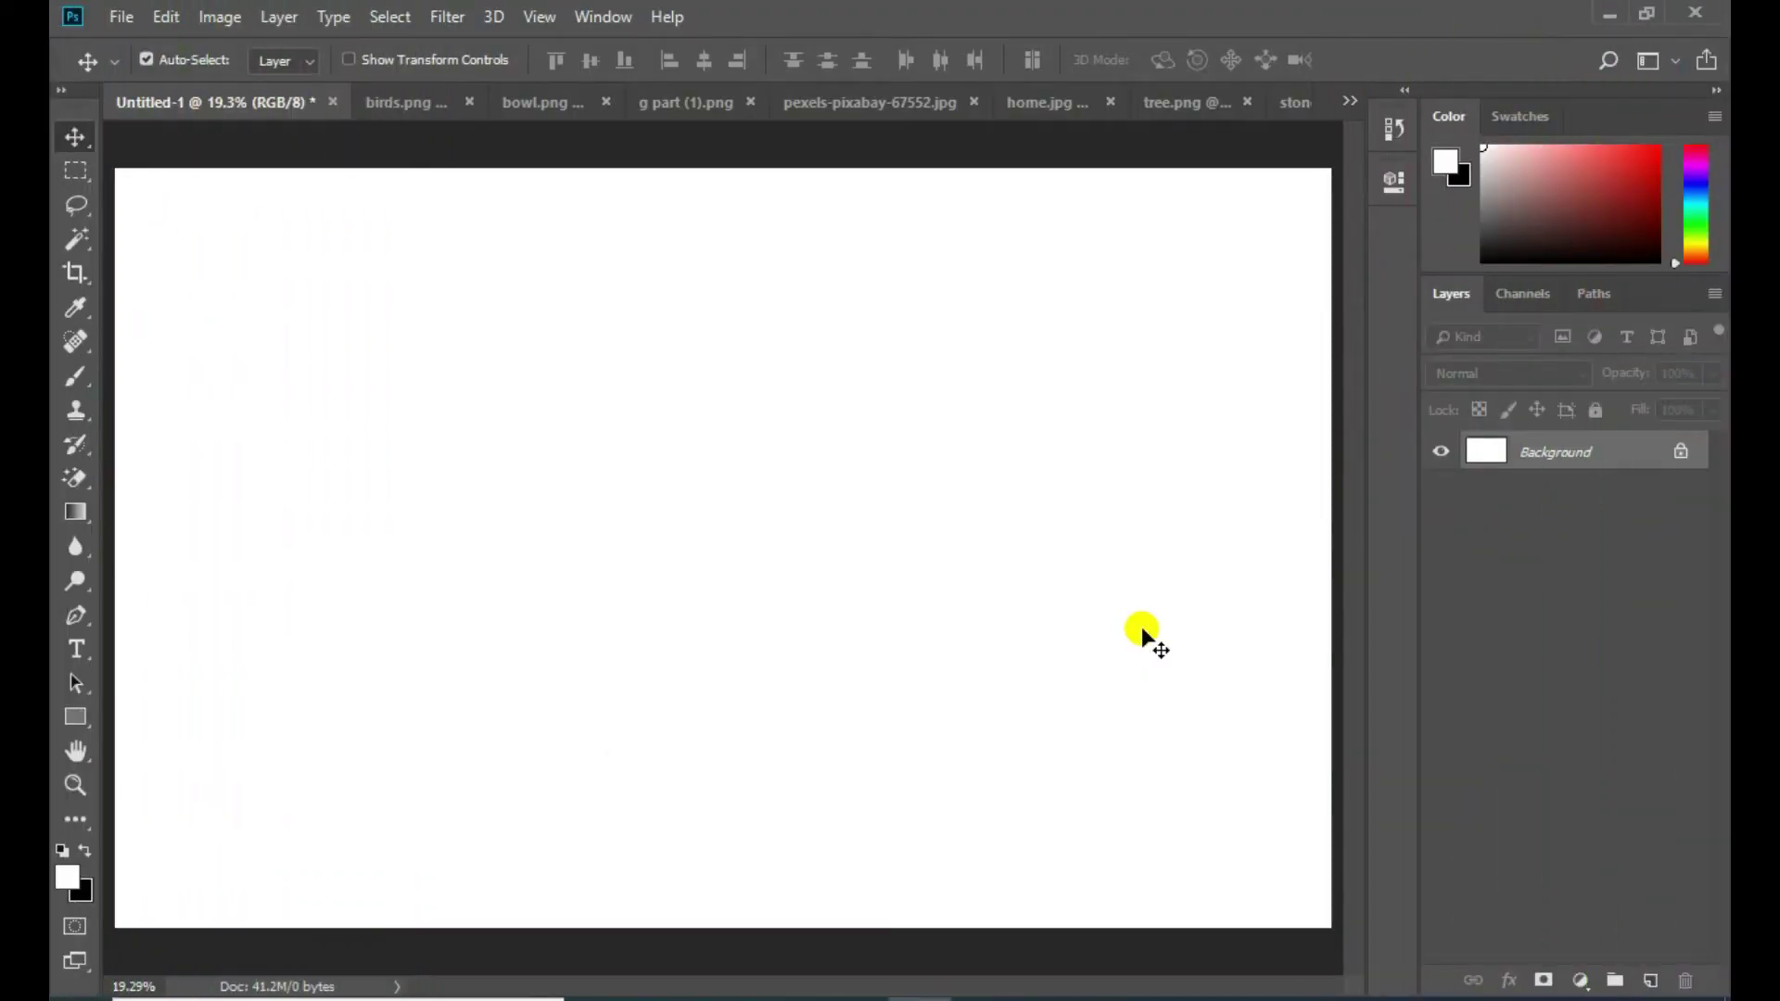
Copy the glass dome from bowl.png onto the blank Untitled-1 canvas
left_click(1349, 97)
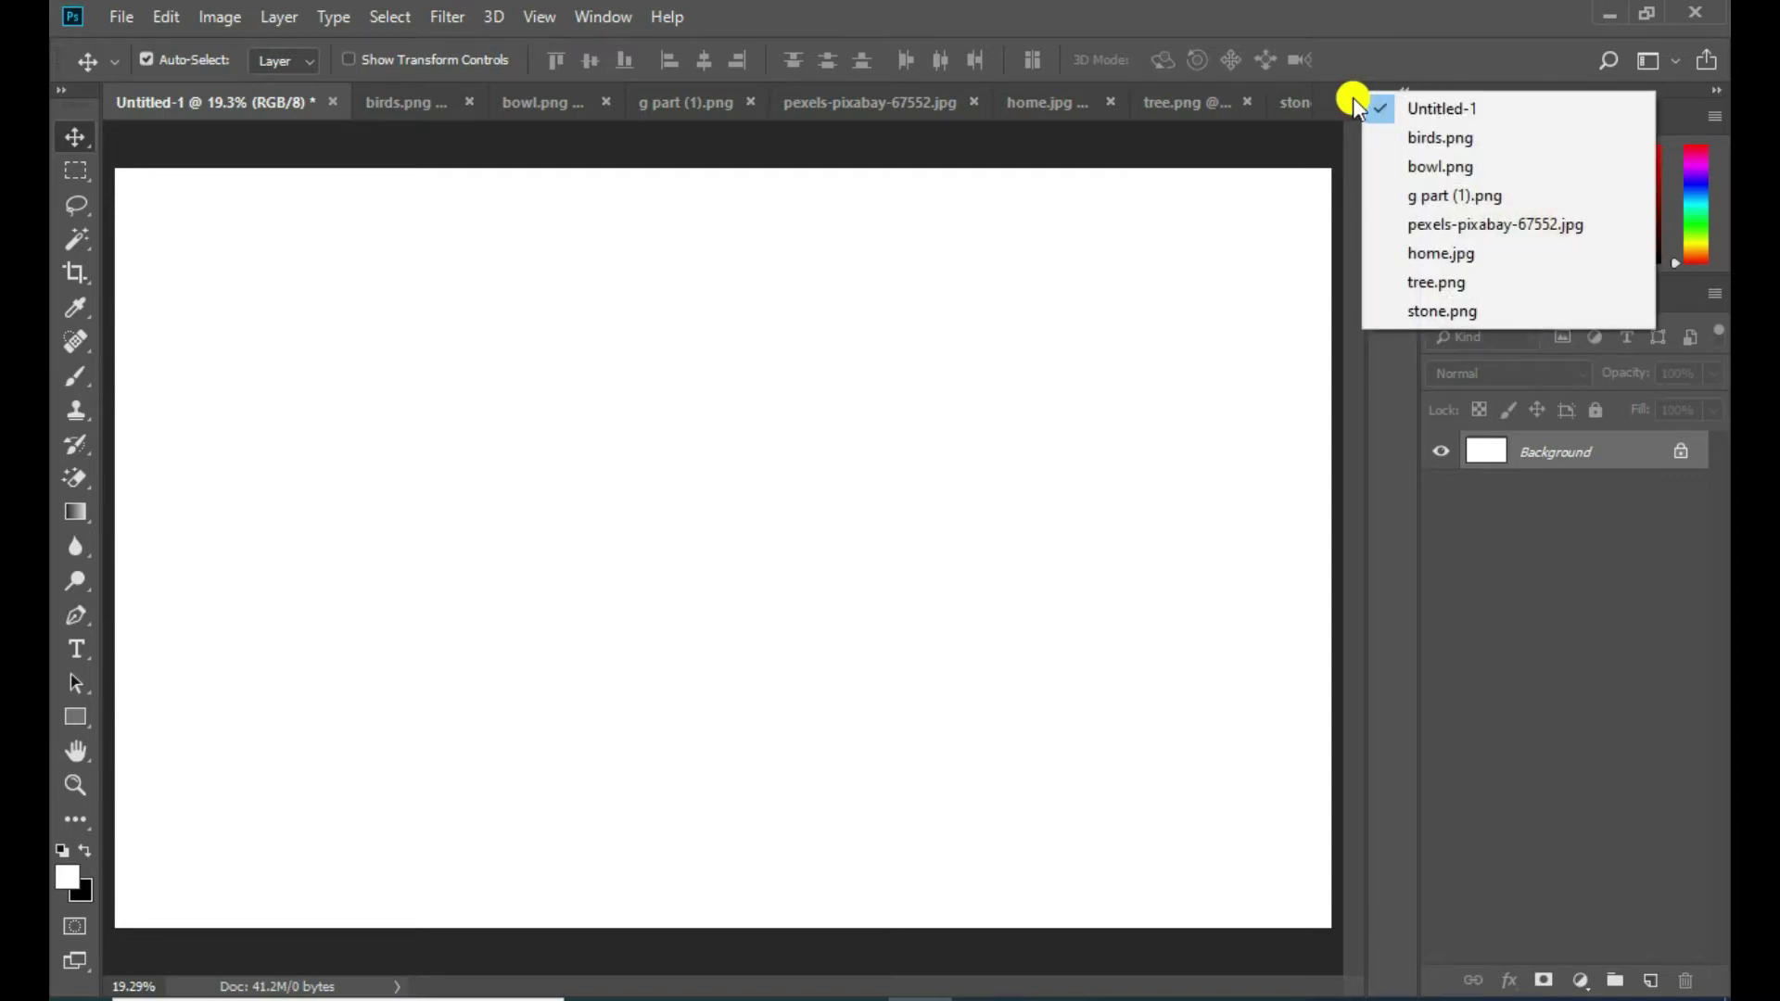
left_click(1419, 165)
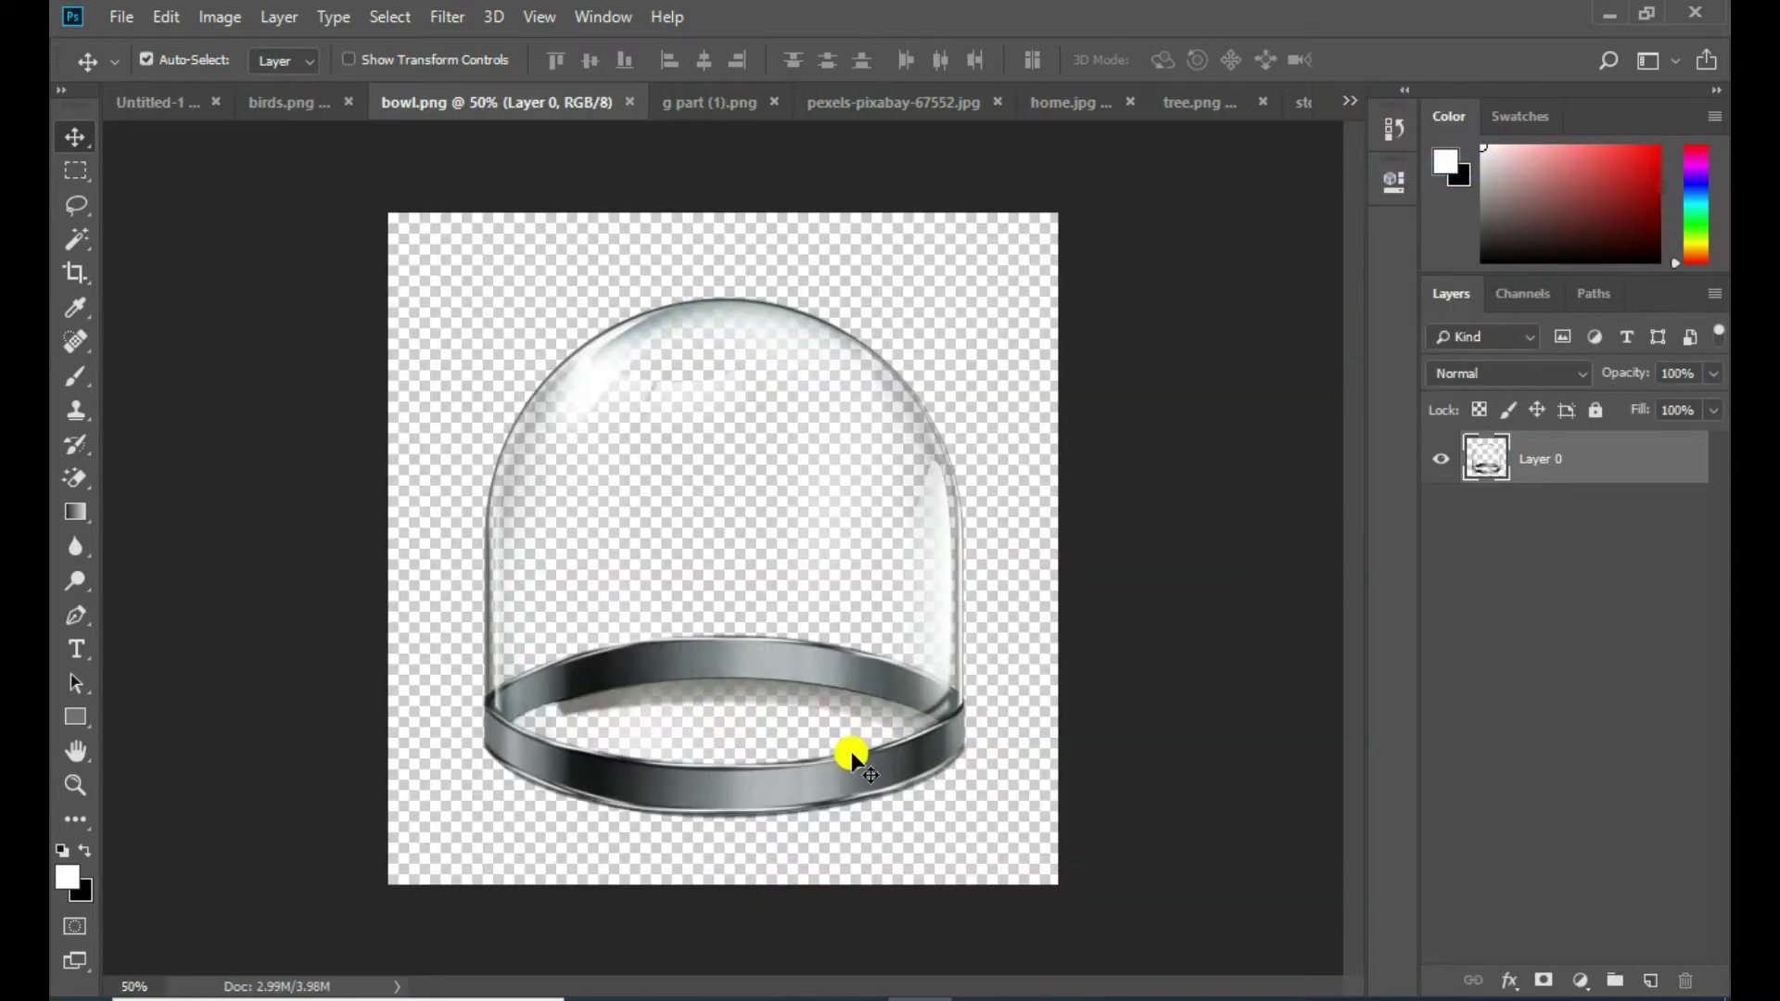
mouse_move(844, 779)
left_mouse_down()
mouse_move(241, 113)
mouse_move(524, 507)
left_mouse_up()
left_click_drag(553, 596, 753, 714)
Enlarge the dome to about 291%, stretch it wider and centre it
key("ctrl+t")
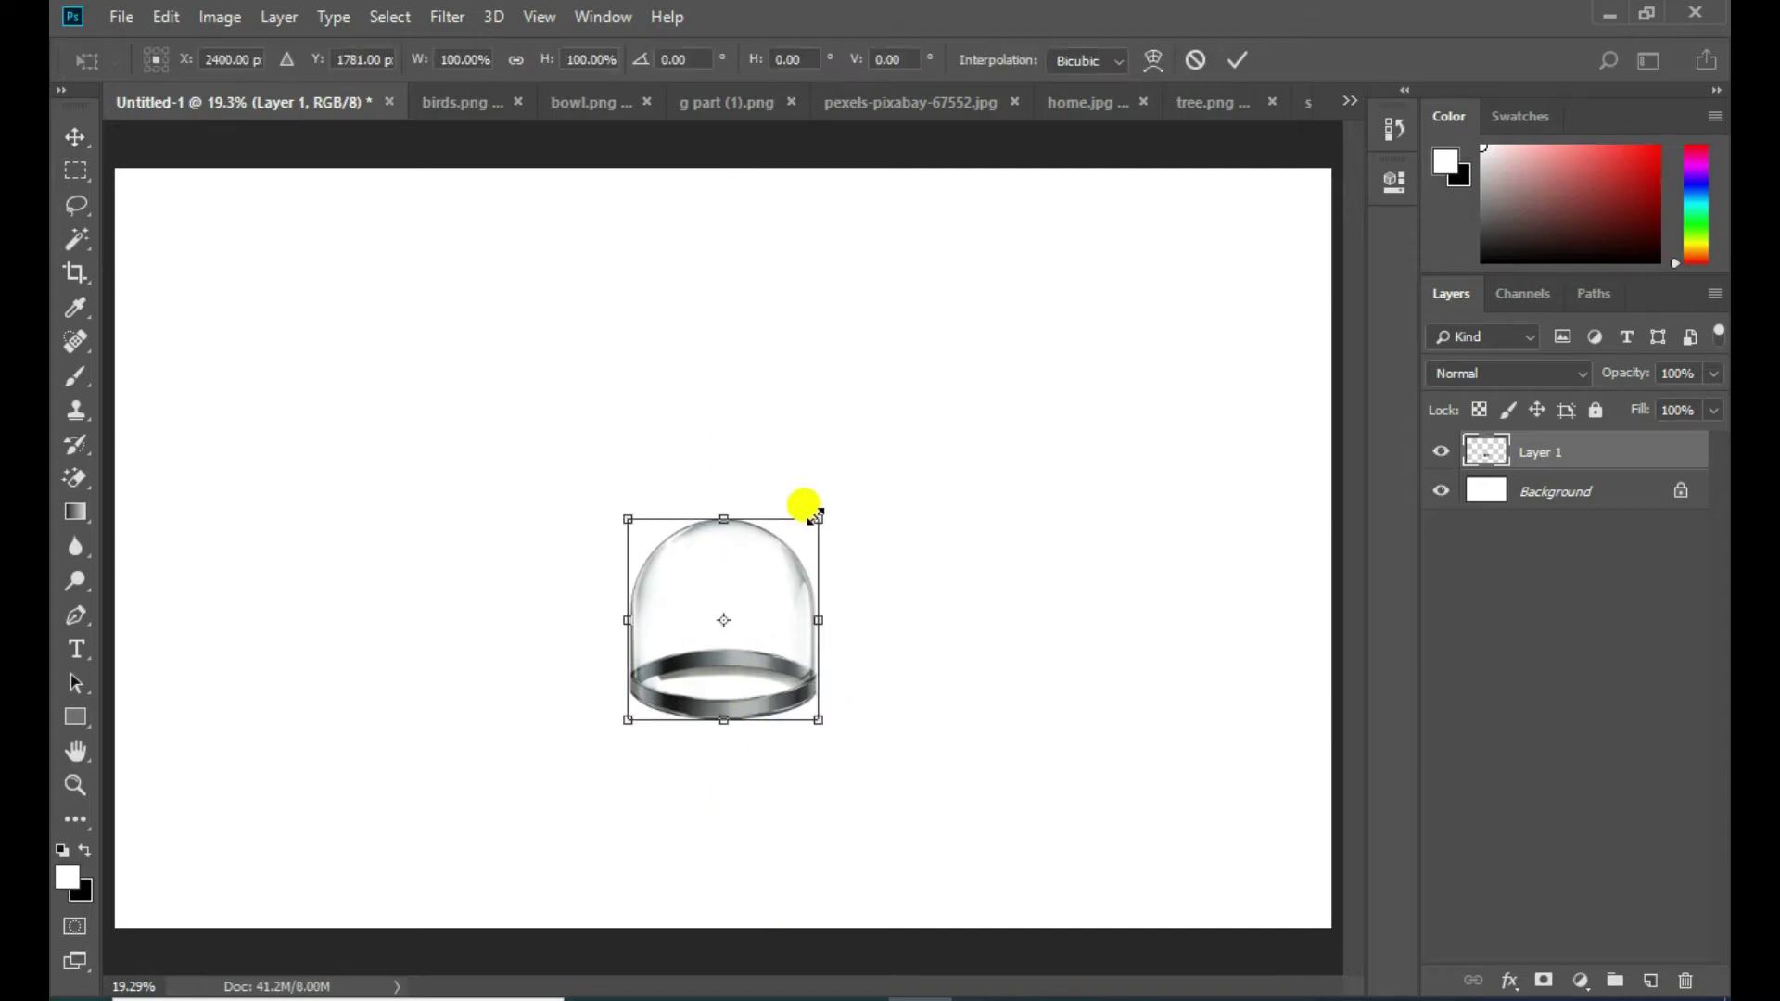
left_click_drag(818, 517, 983, 417)
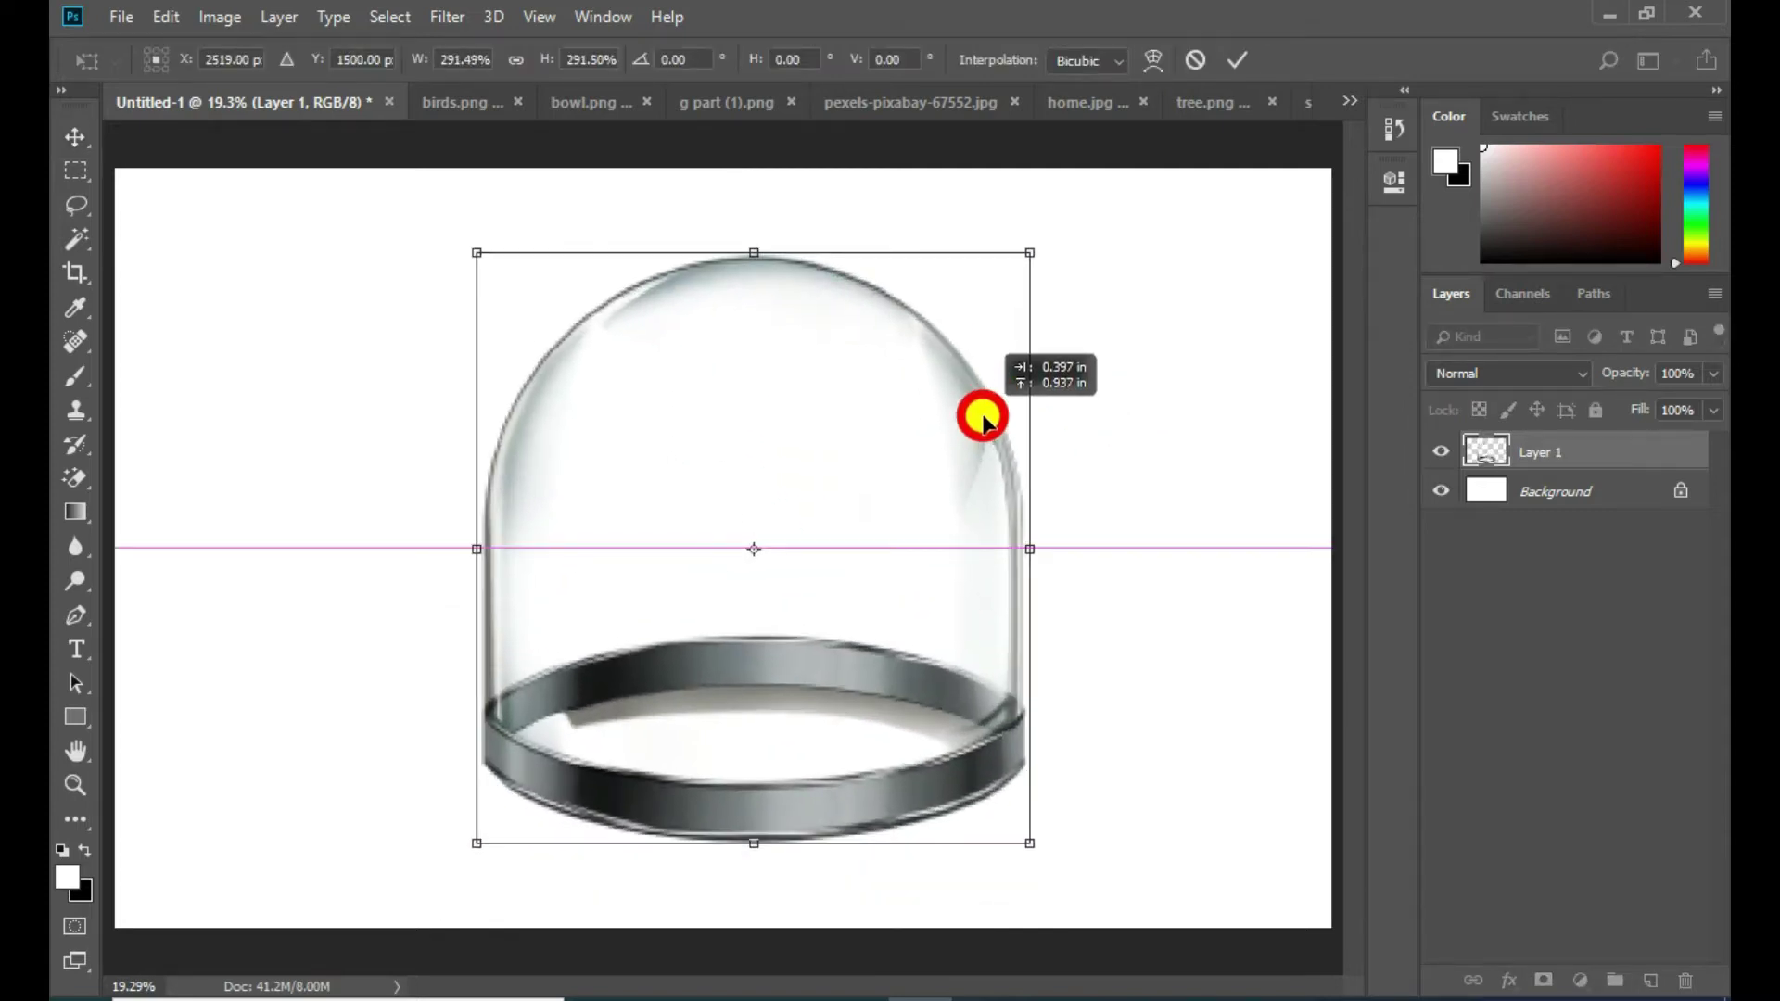
mouse_move(983, 417)
left_mouse_down()
mouse_move(1006, 431)
mouse_move(956, 431)
left_mouse_up()
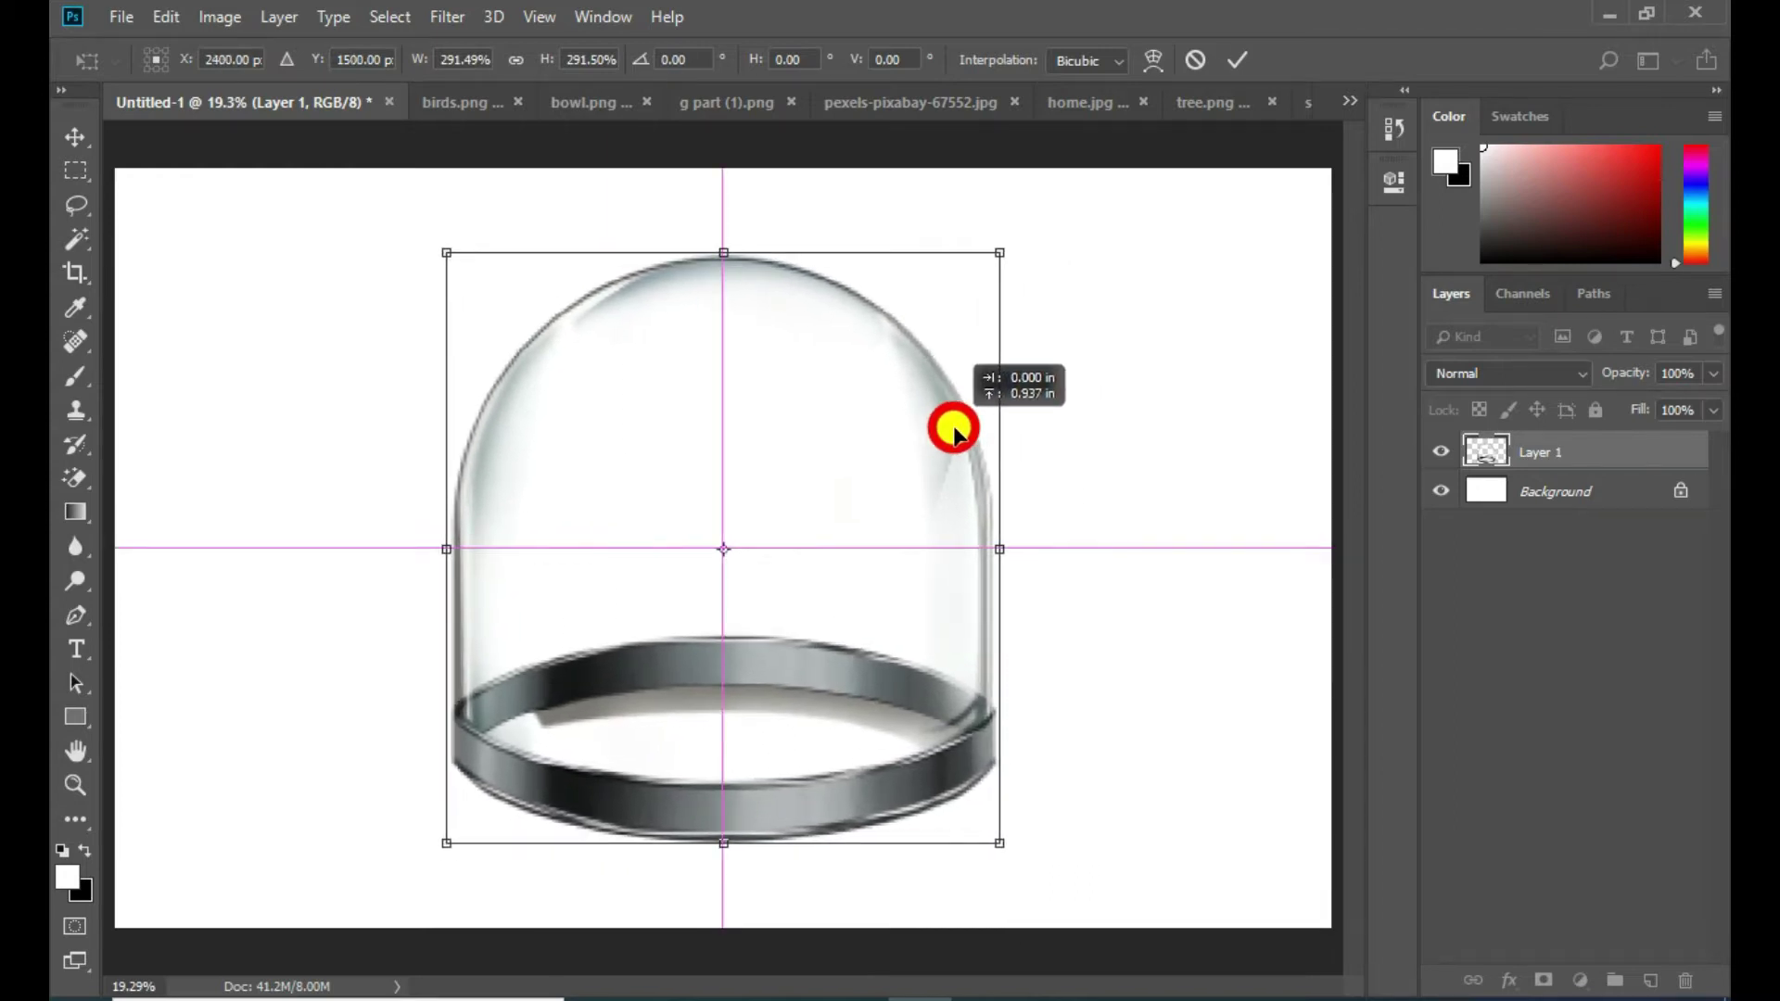
left_click_drag(999, 549, 1164, 545)
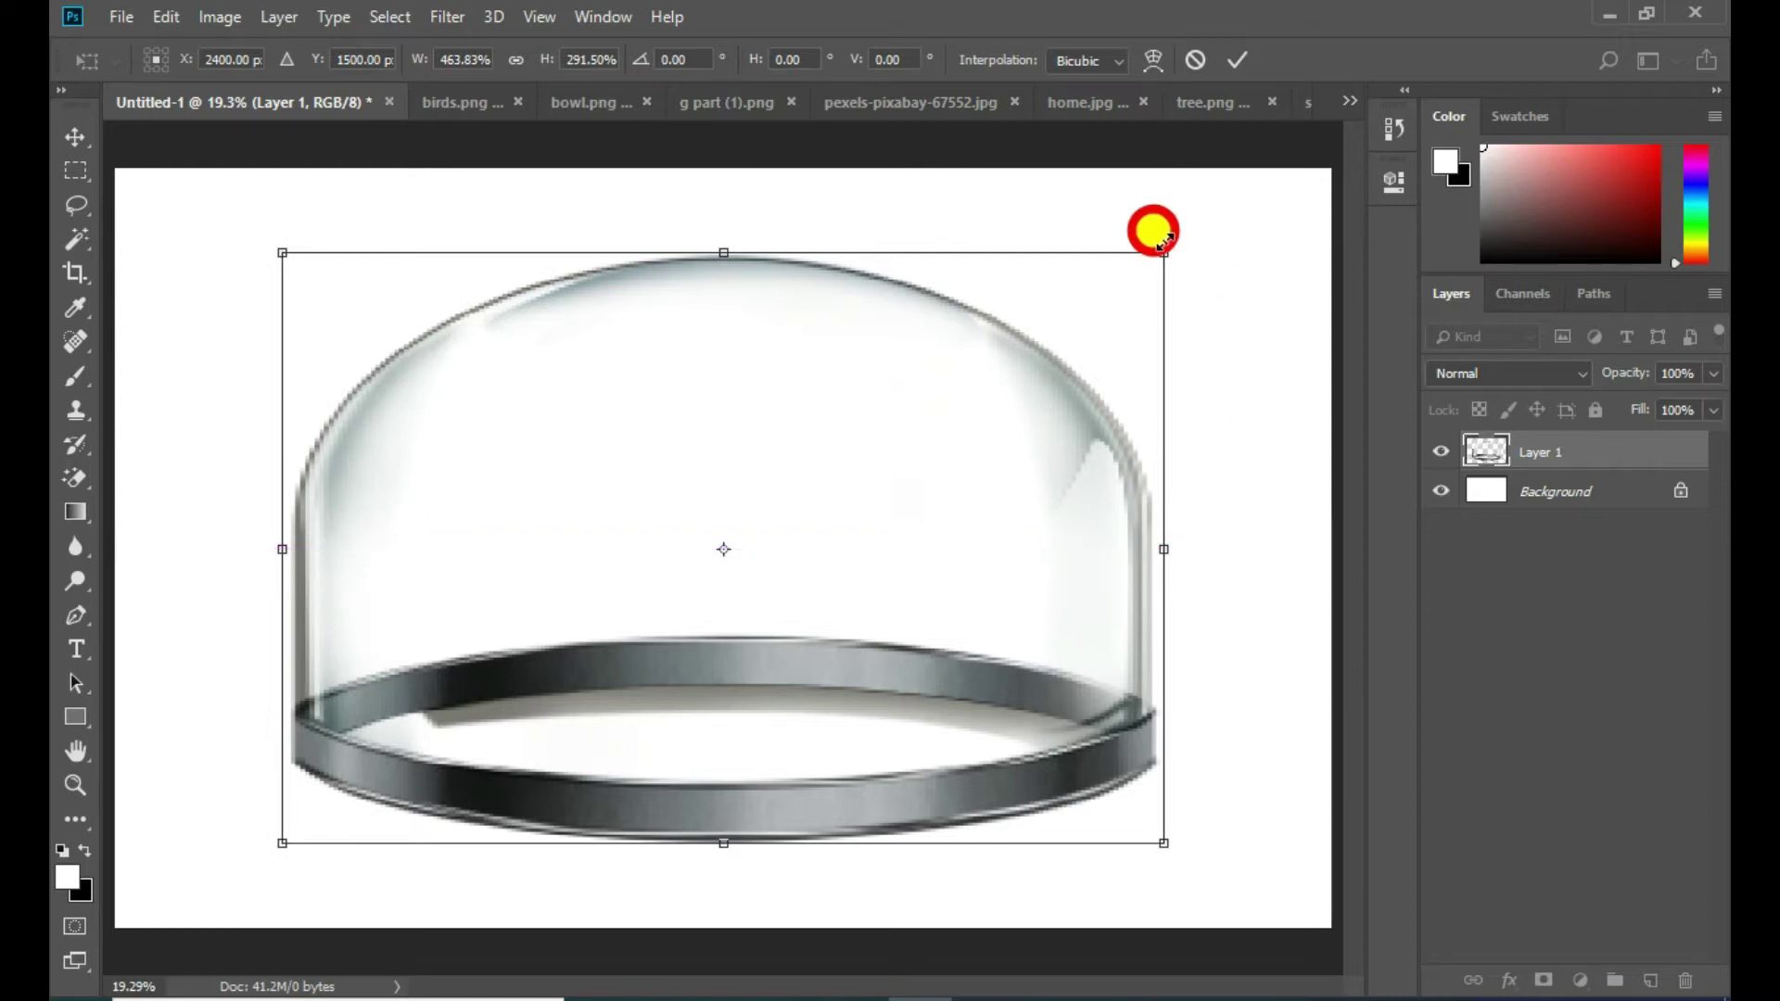
left_click_drag(1163, 245, 1170, 248)
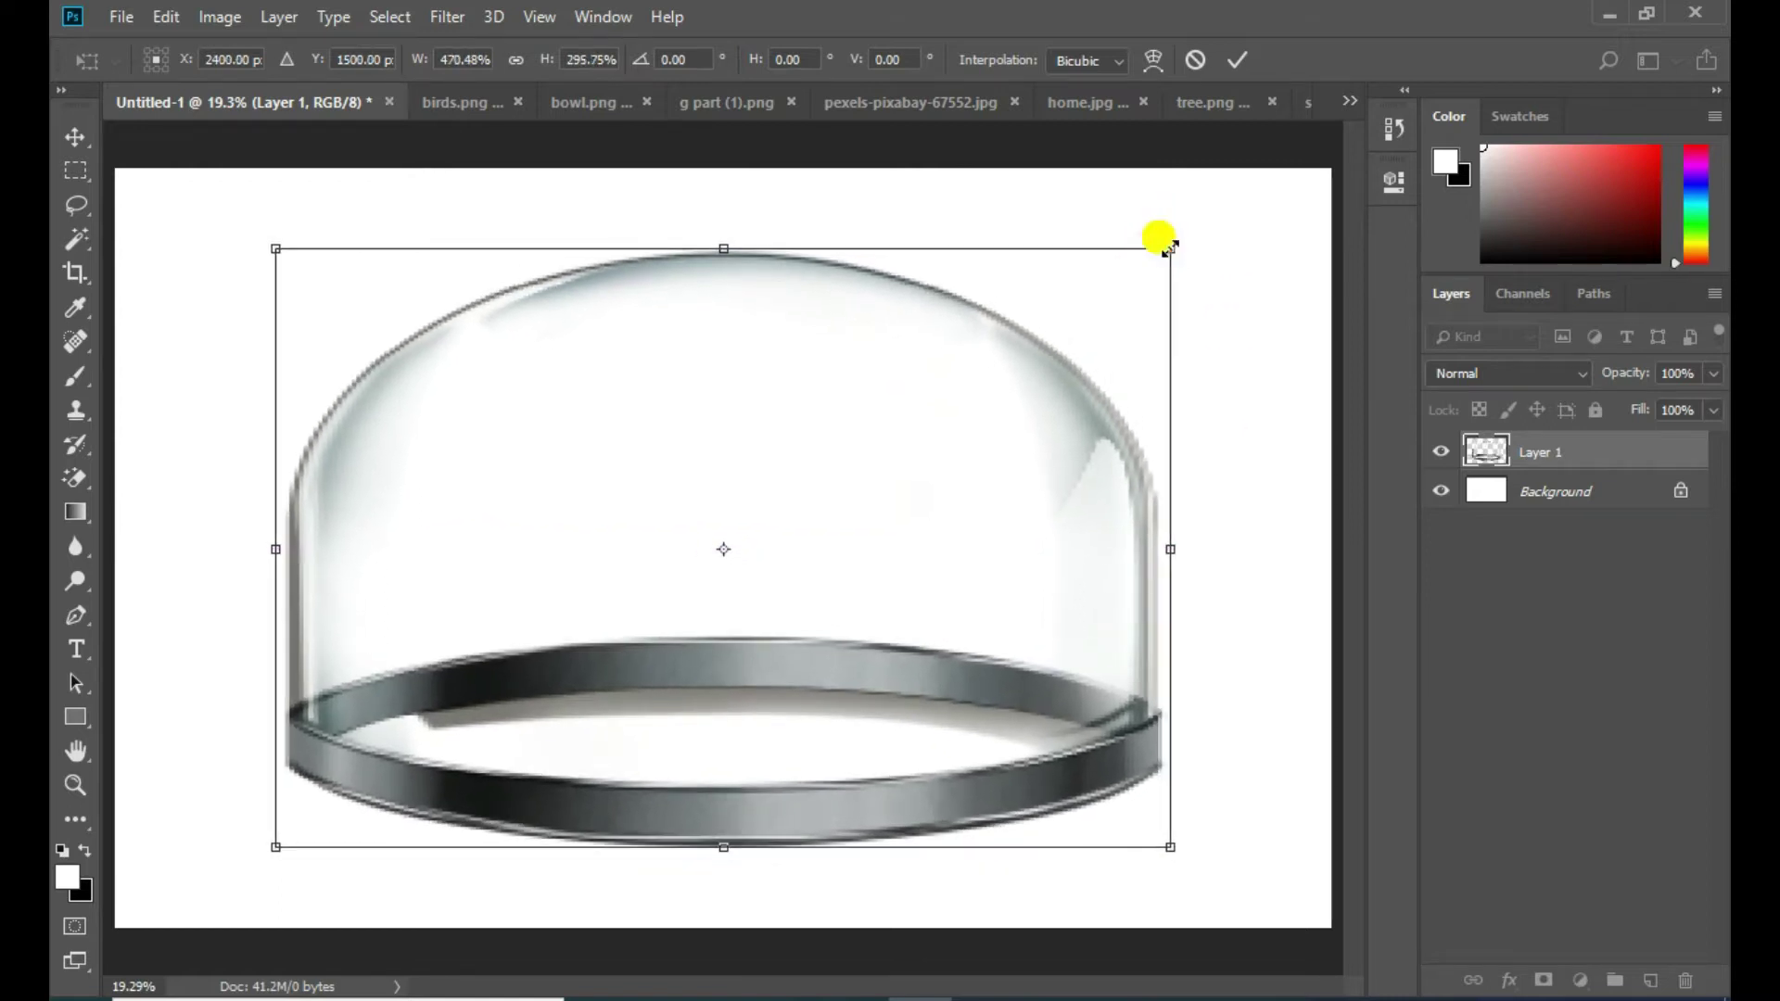
left_click(1243, 52)
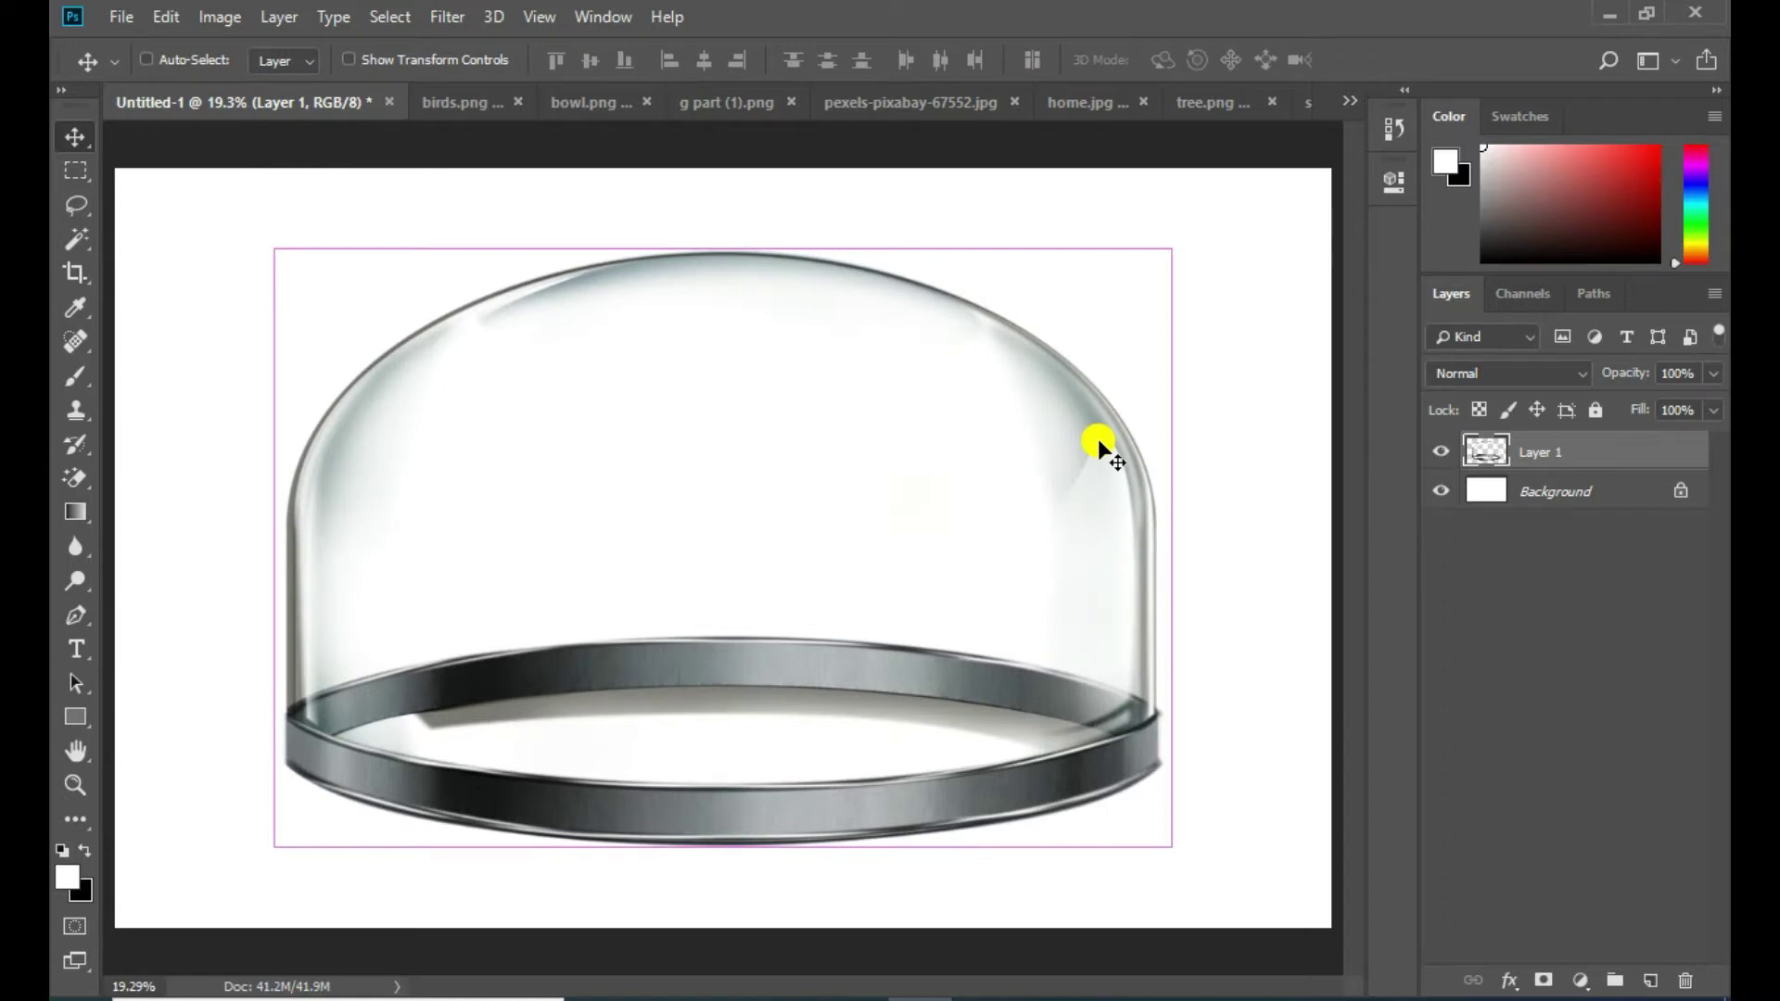
Shrink the dome slightly and nudge it down
key("ctrl+t")
left_click_drag(1169, 245, 1111, 308)
mouse_move(1029, 362)
left_mouse_down()
mouse_move(1057, 413)
mouse_move(1046, 401)
left_mouse_up()
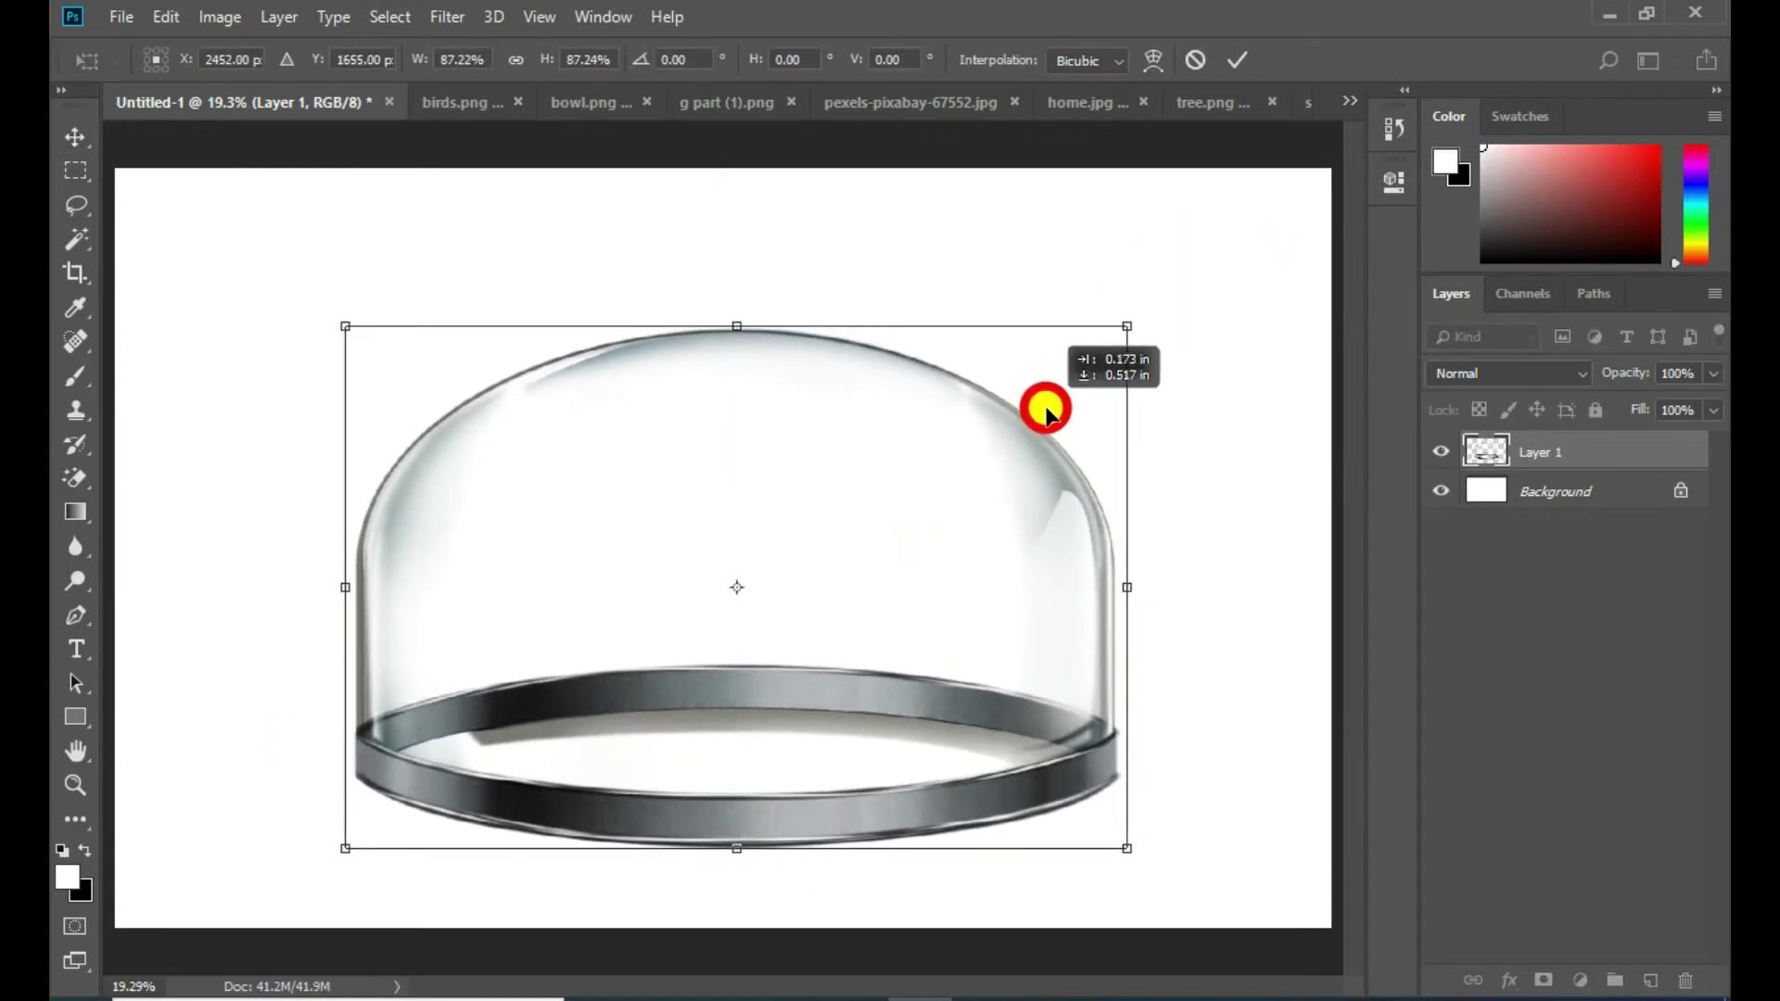
left_click(1233, 67)
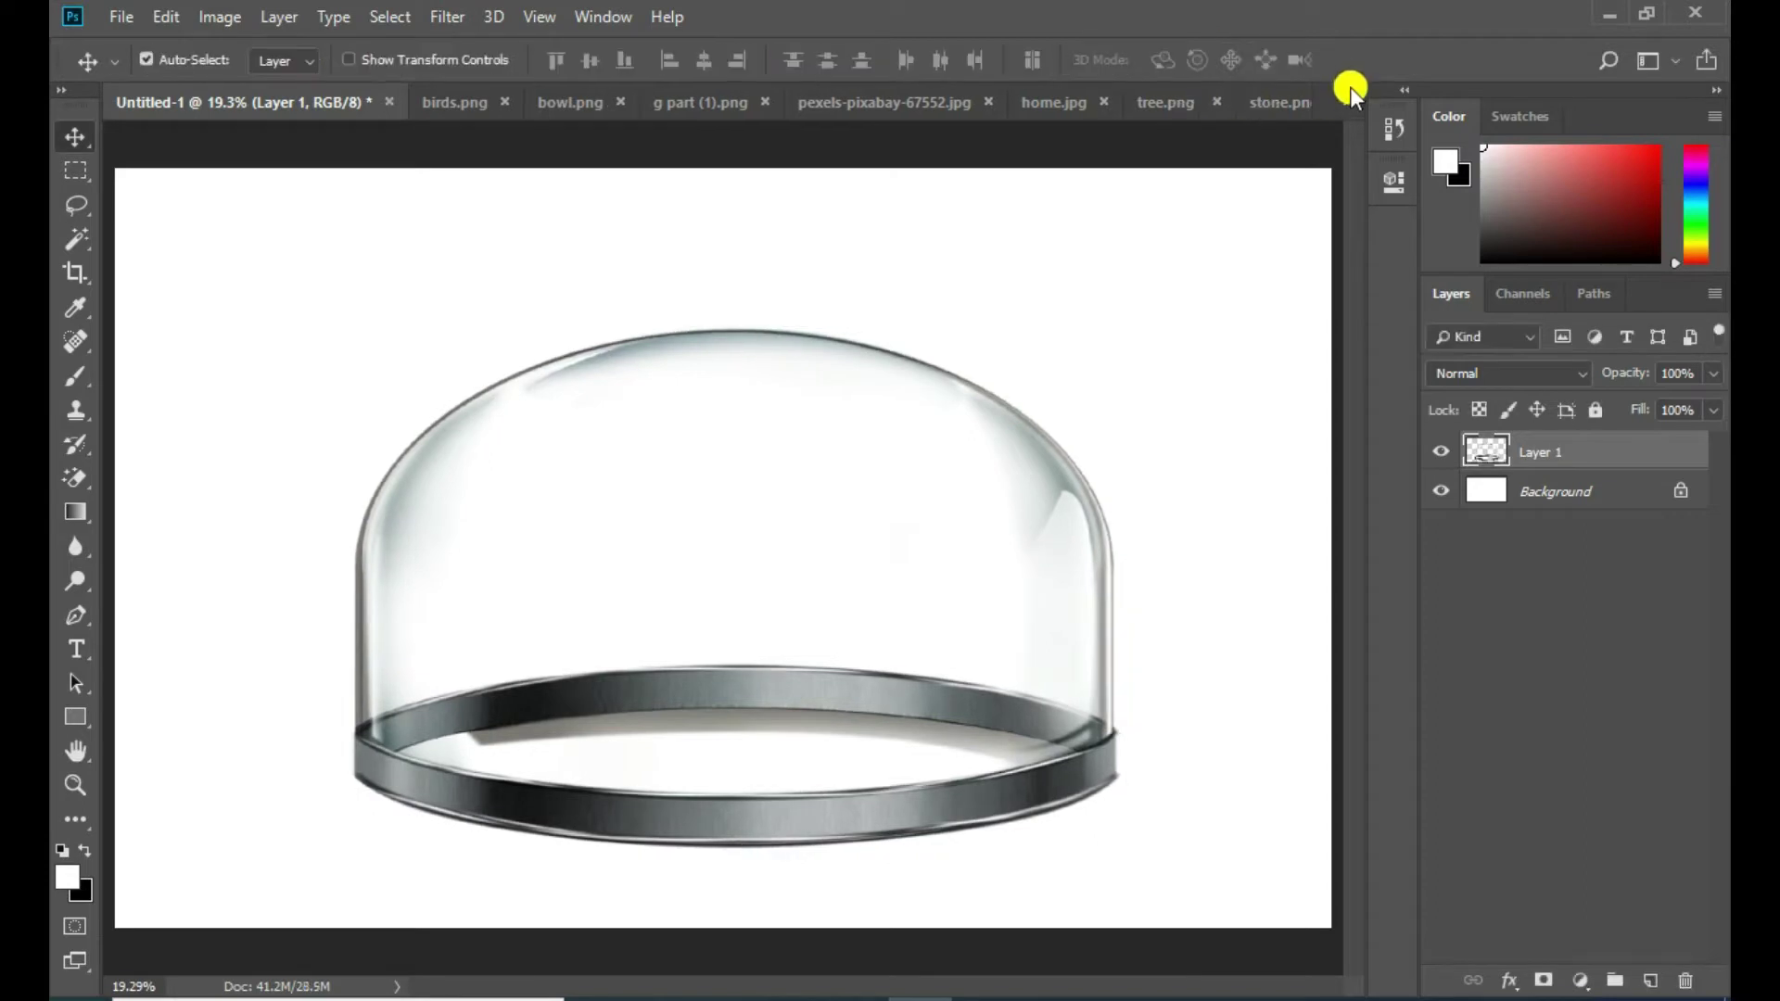
Copy the grass image from grass (2).png into the composition, toward the lower left
left_click(1351, 93)
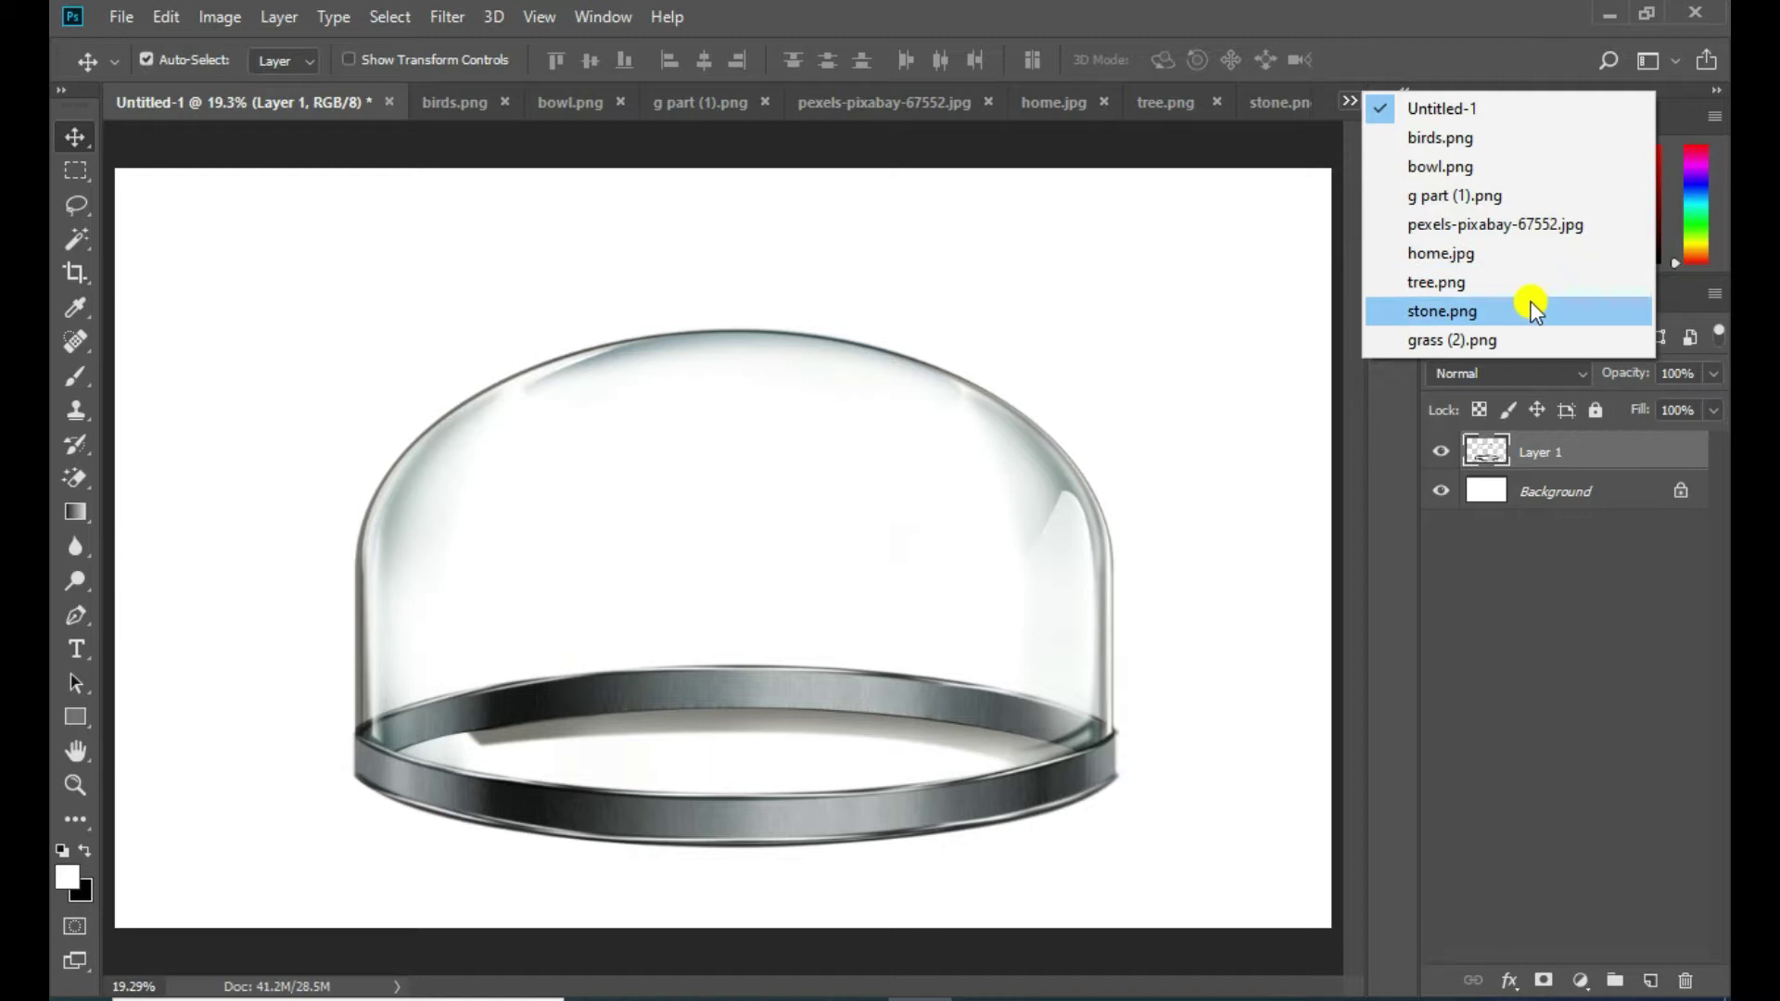
left_click(1504, 343)
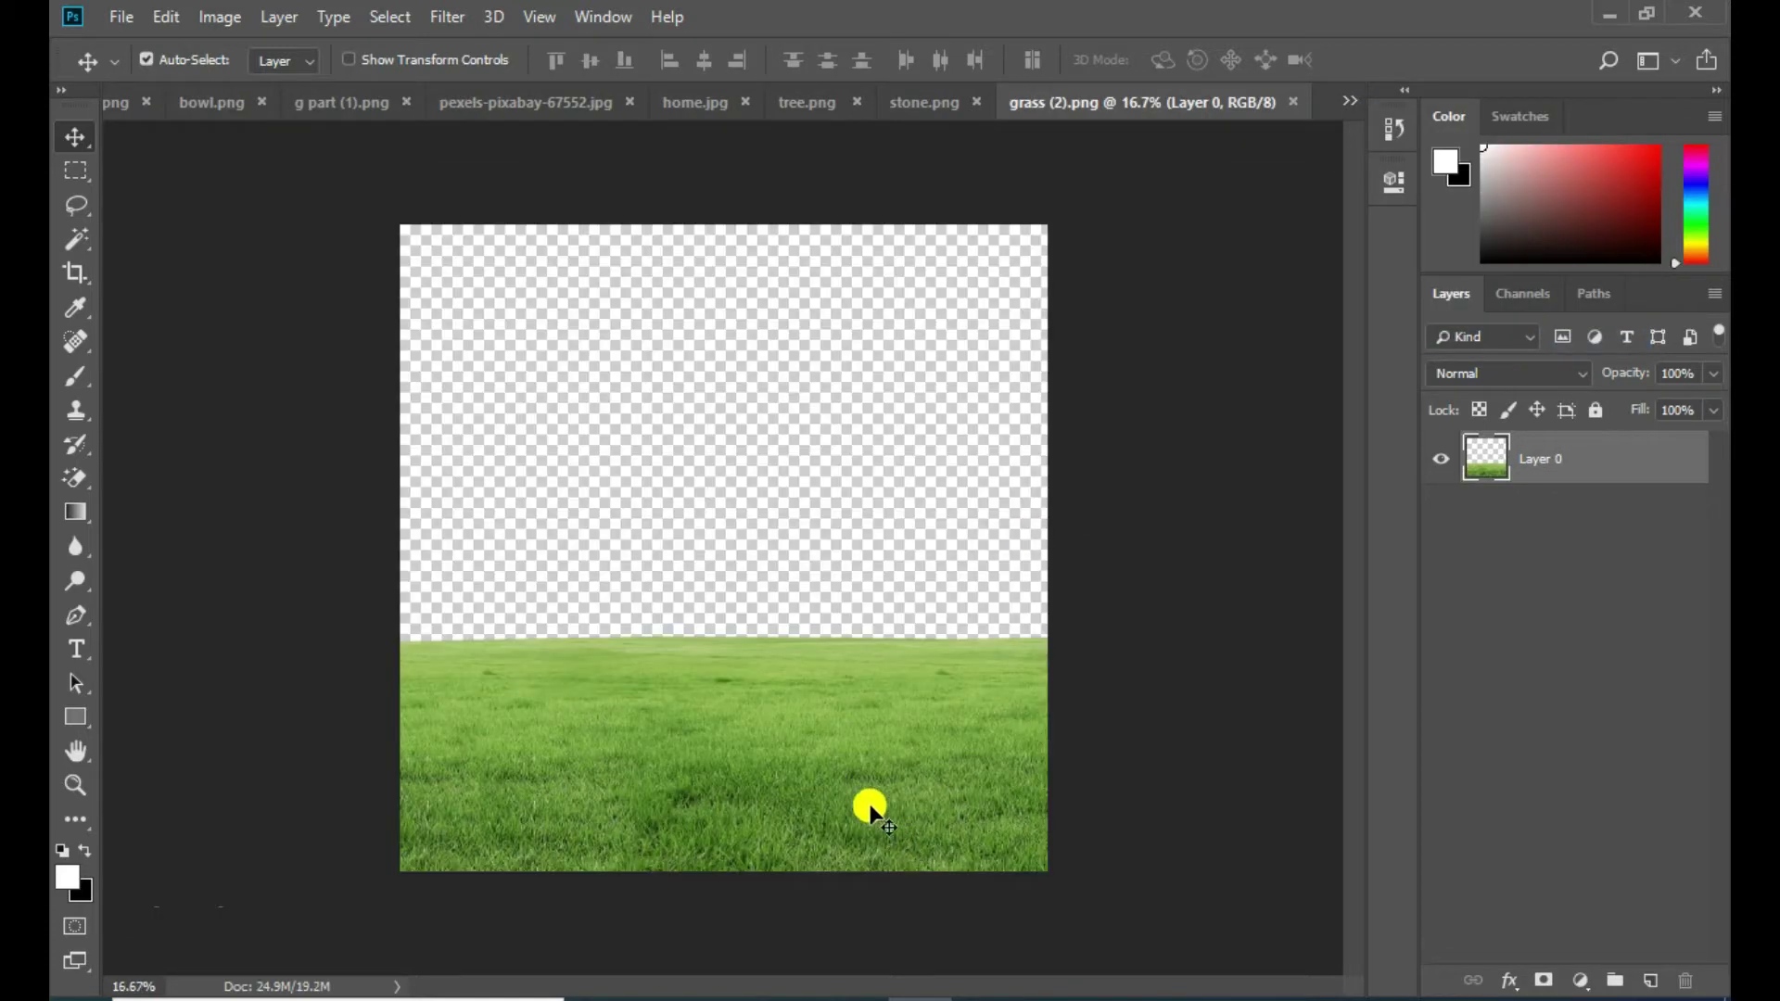
left_click_drag(1104, 52, 1235, 343)
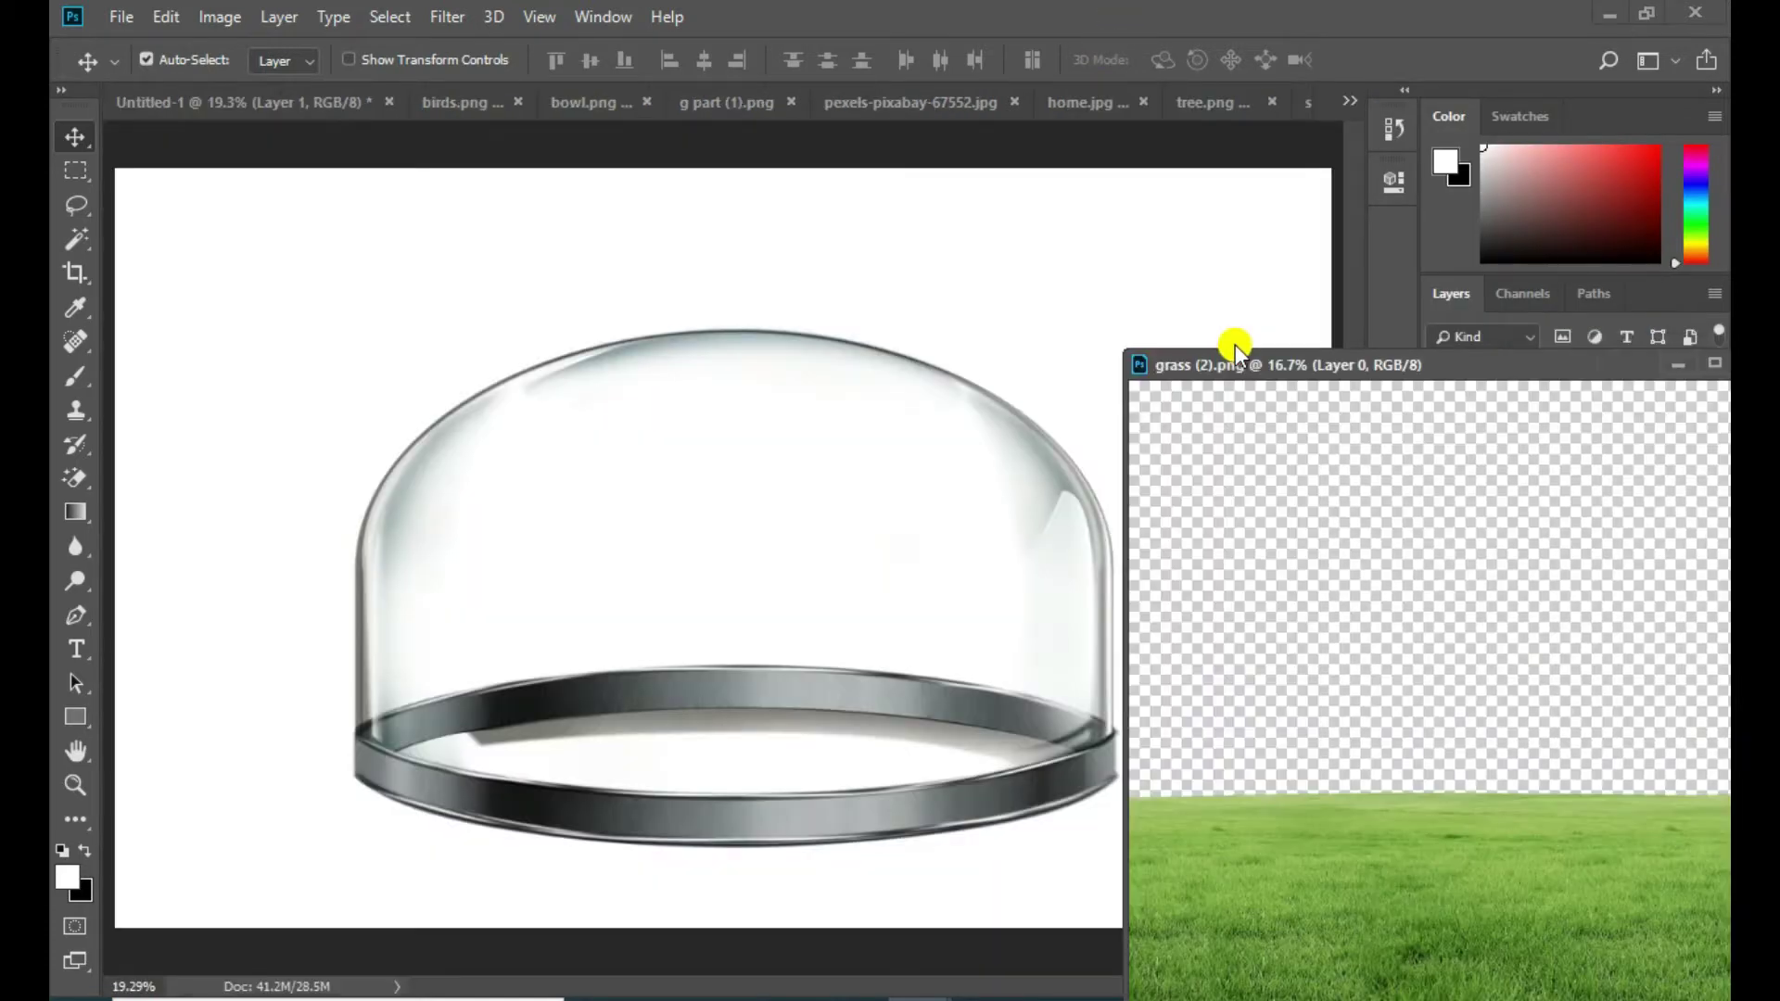
left_click_drag(1419, 918, 818, 676)
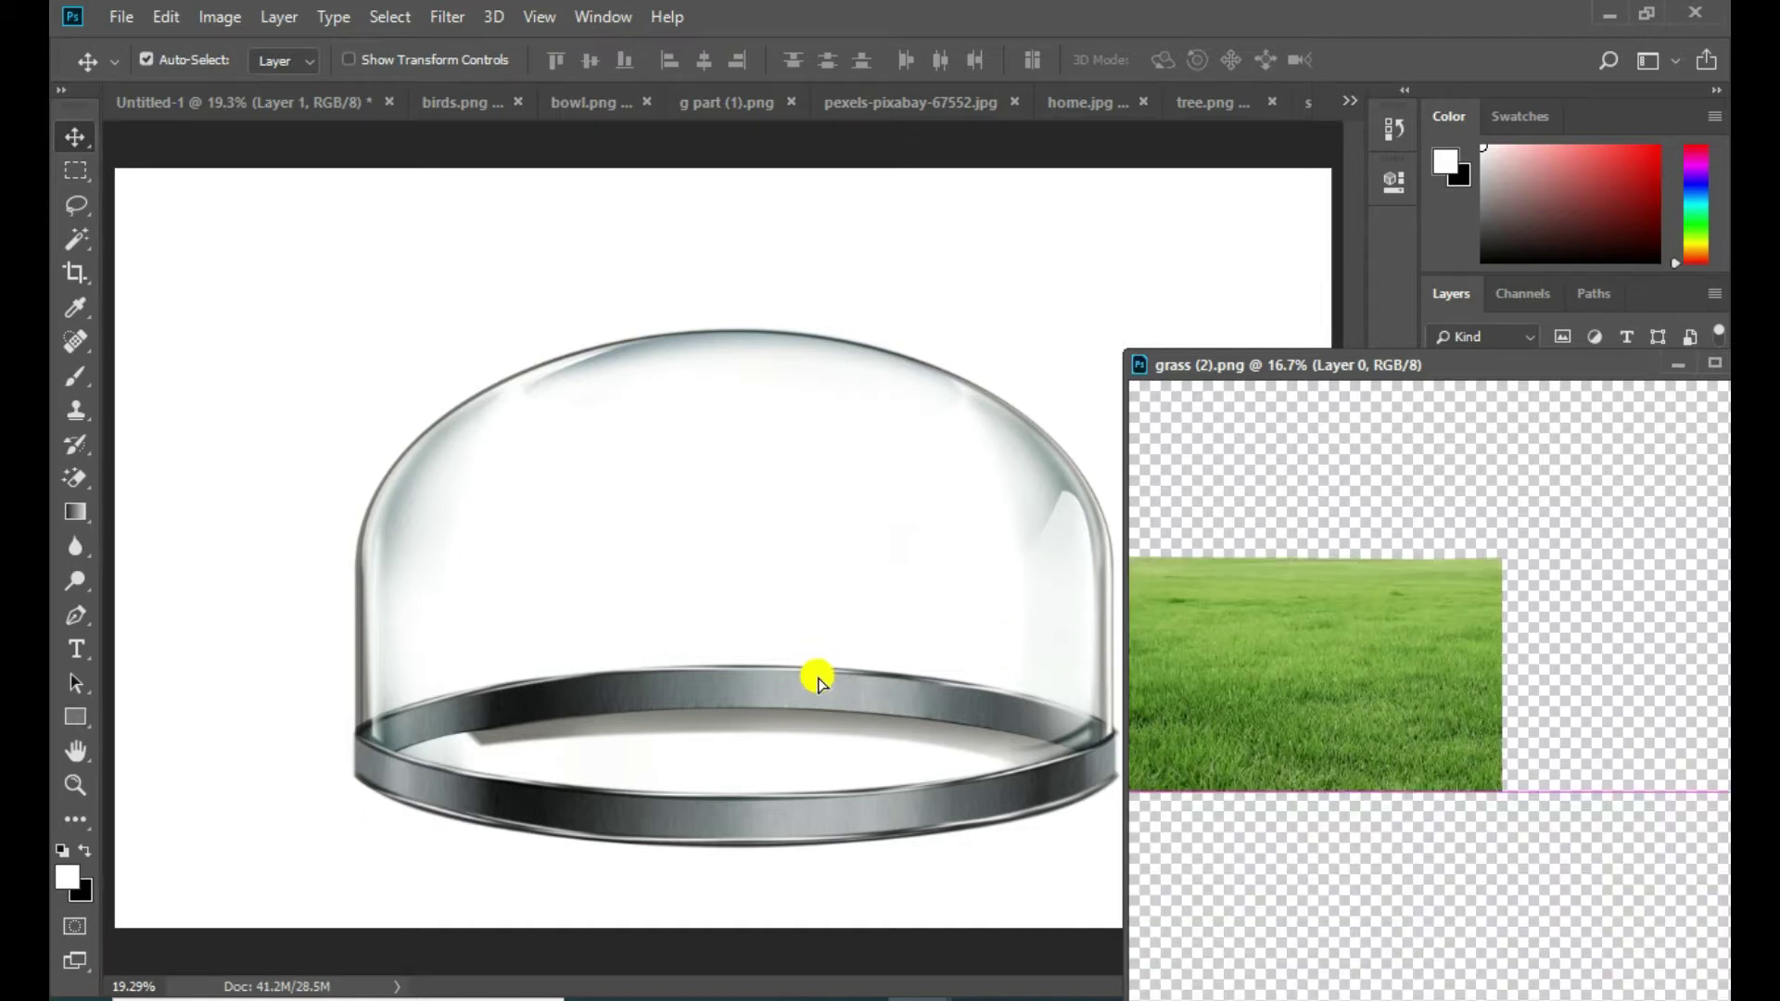
left_click_drag(1495, 365, 1176, 373)
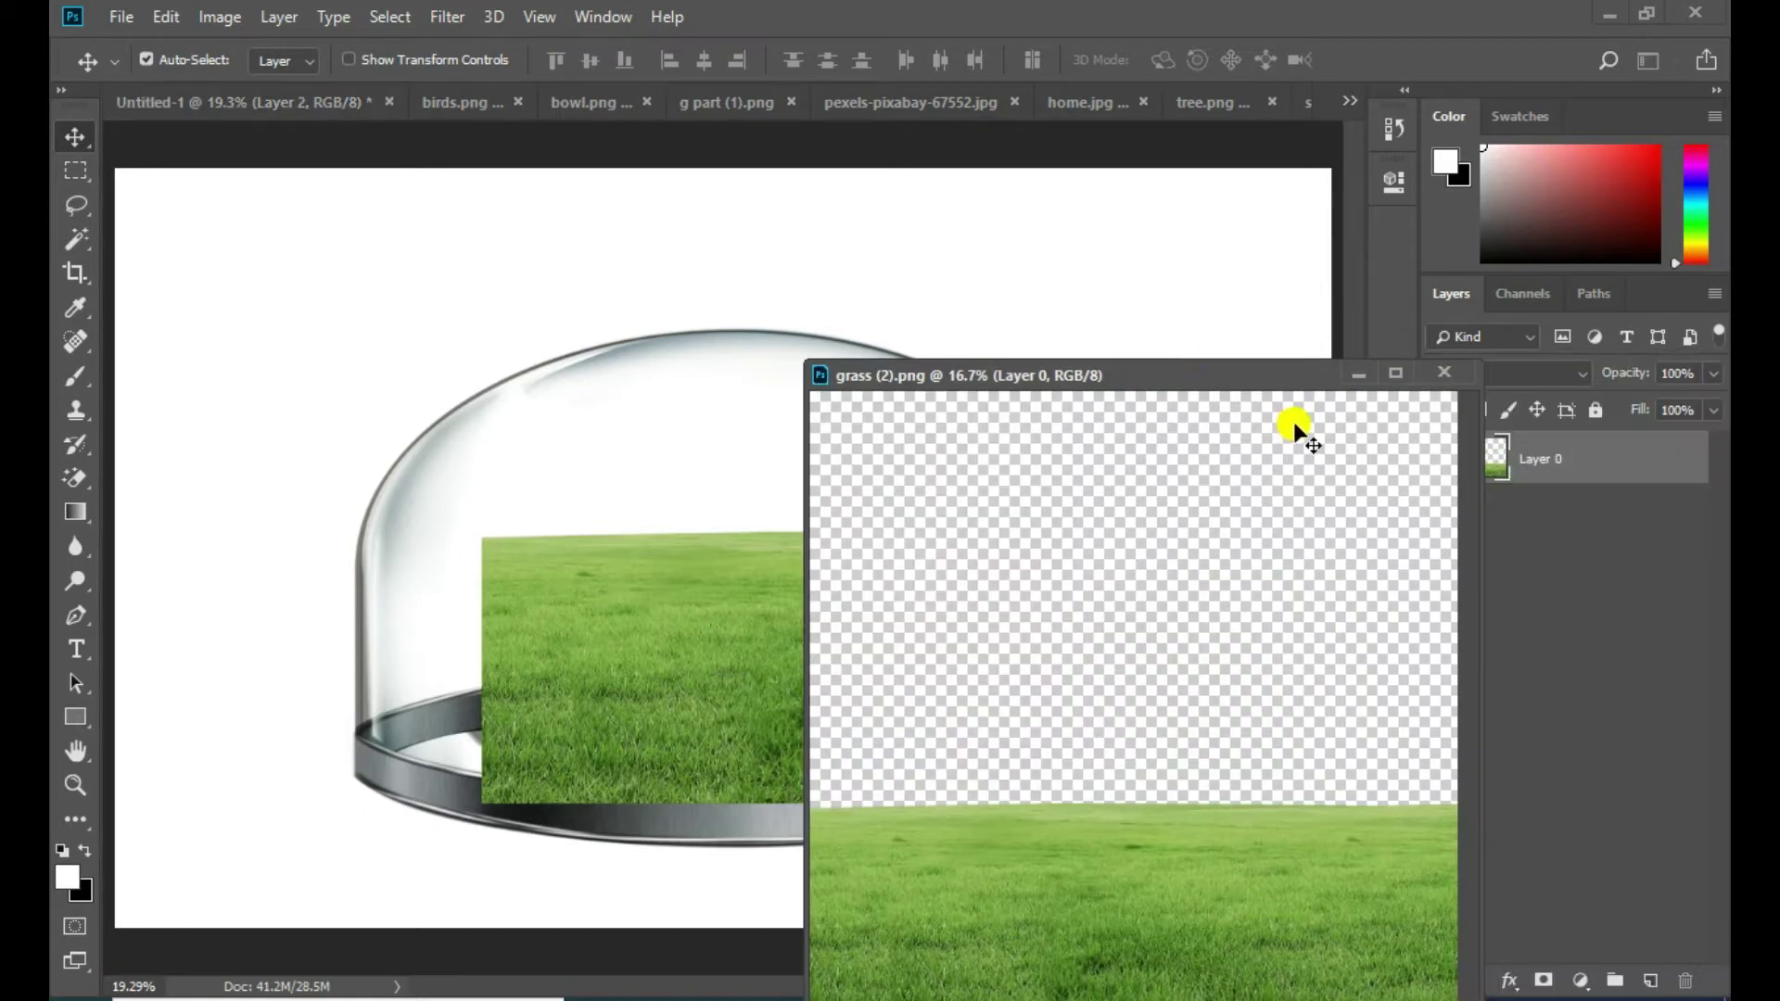
left_click(1359, 378)
mouse_move(835, 616)
left_mouse_down()
mouse_move(631, 666)
mouse_move(481, 733)
left_mouse_up()
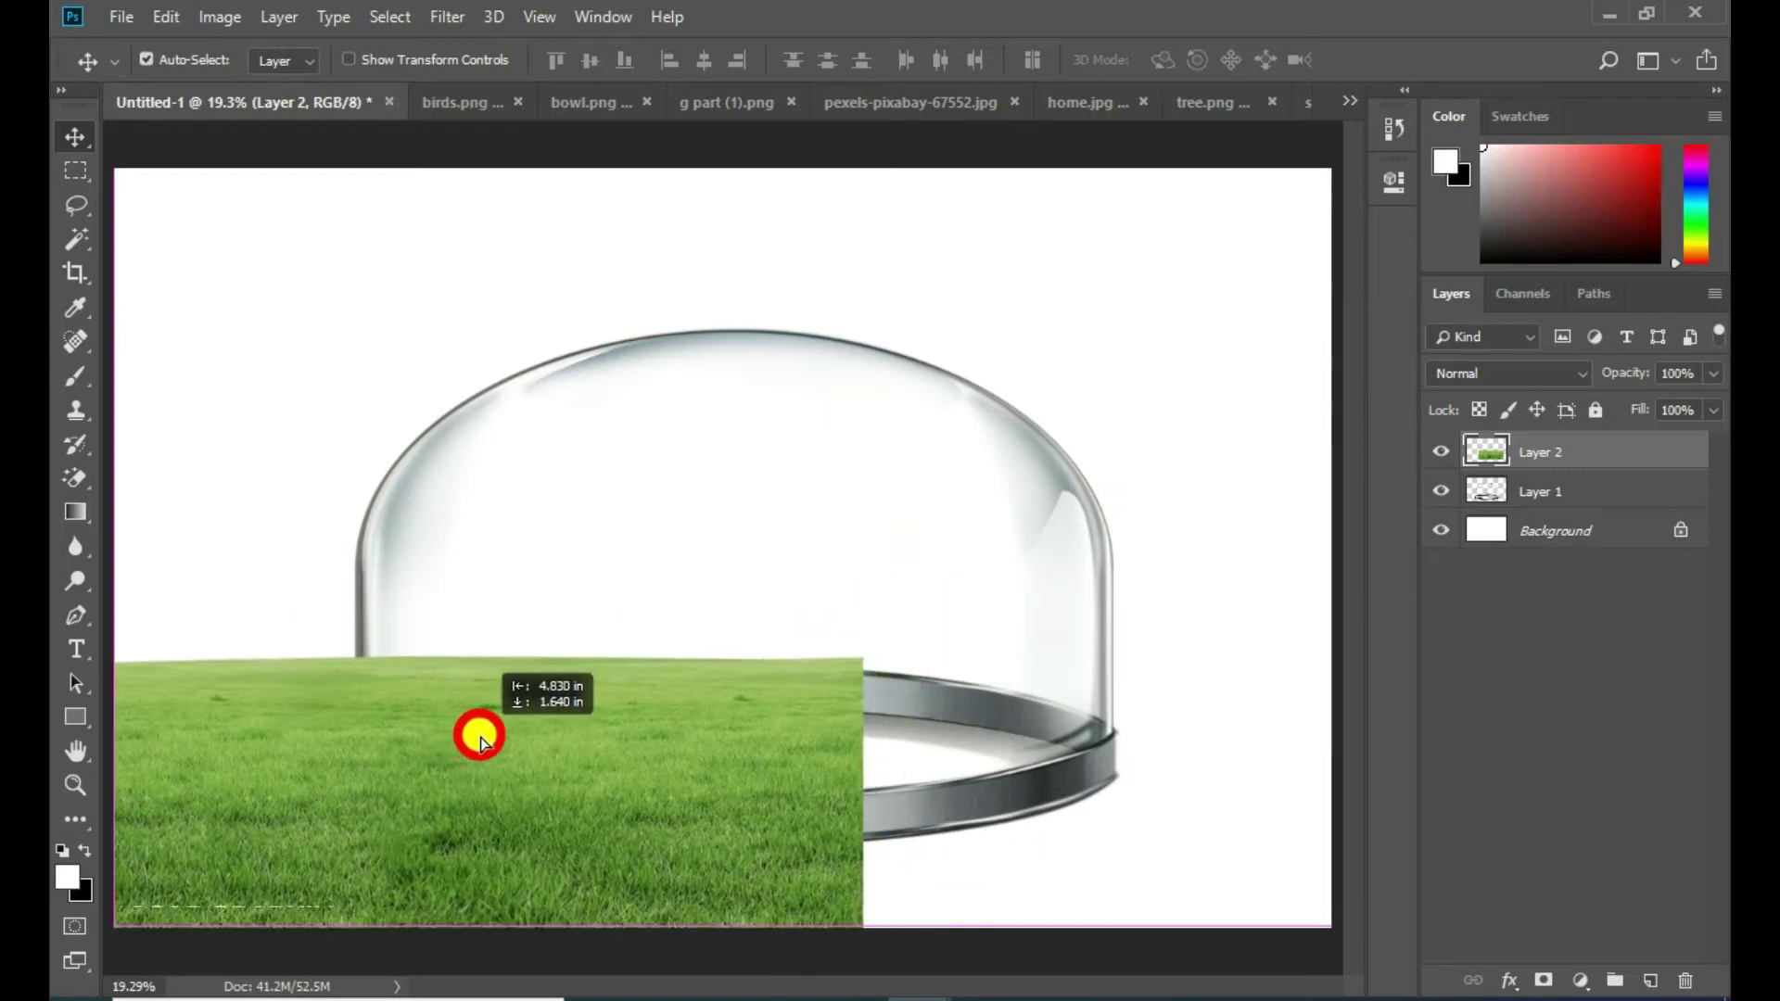
Scale the grass to span the canvas width near the bottom, and place it beneath the dome layer
left_click(166, 17)
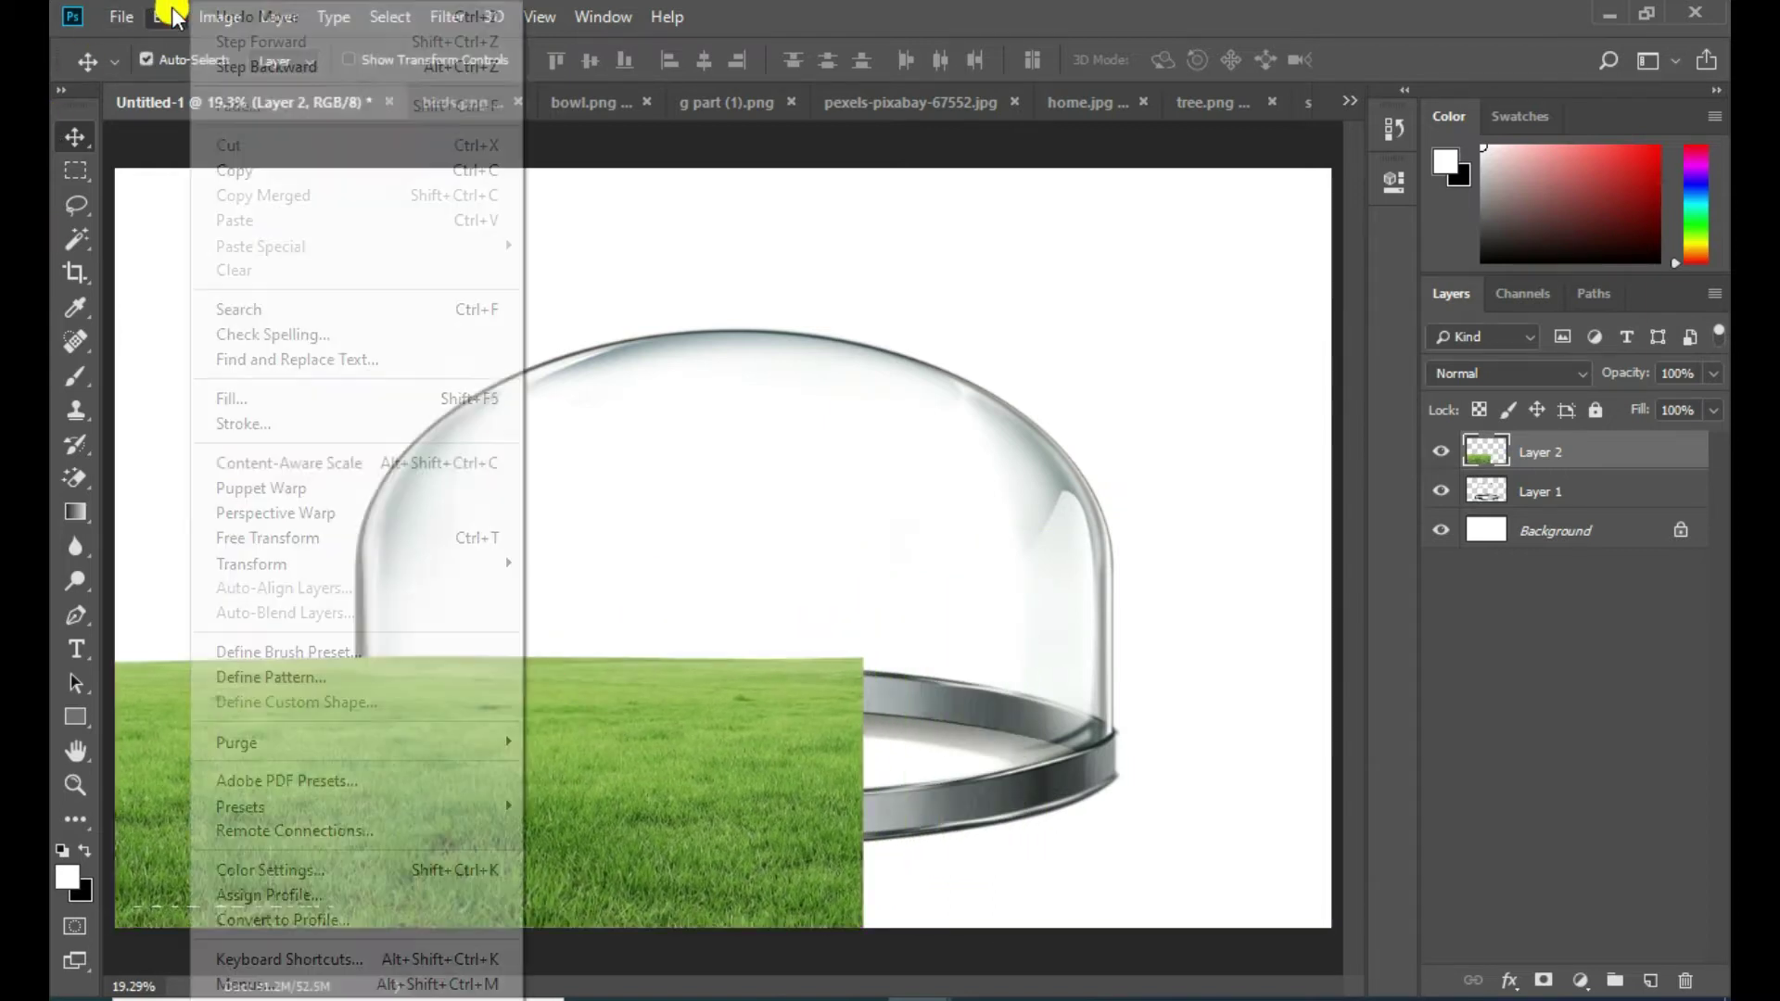
left_click(501, 538)
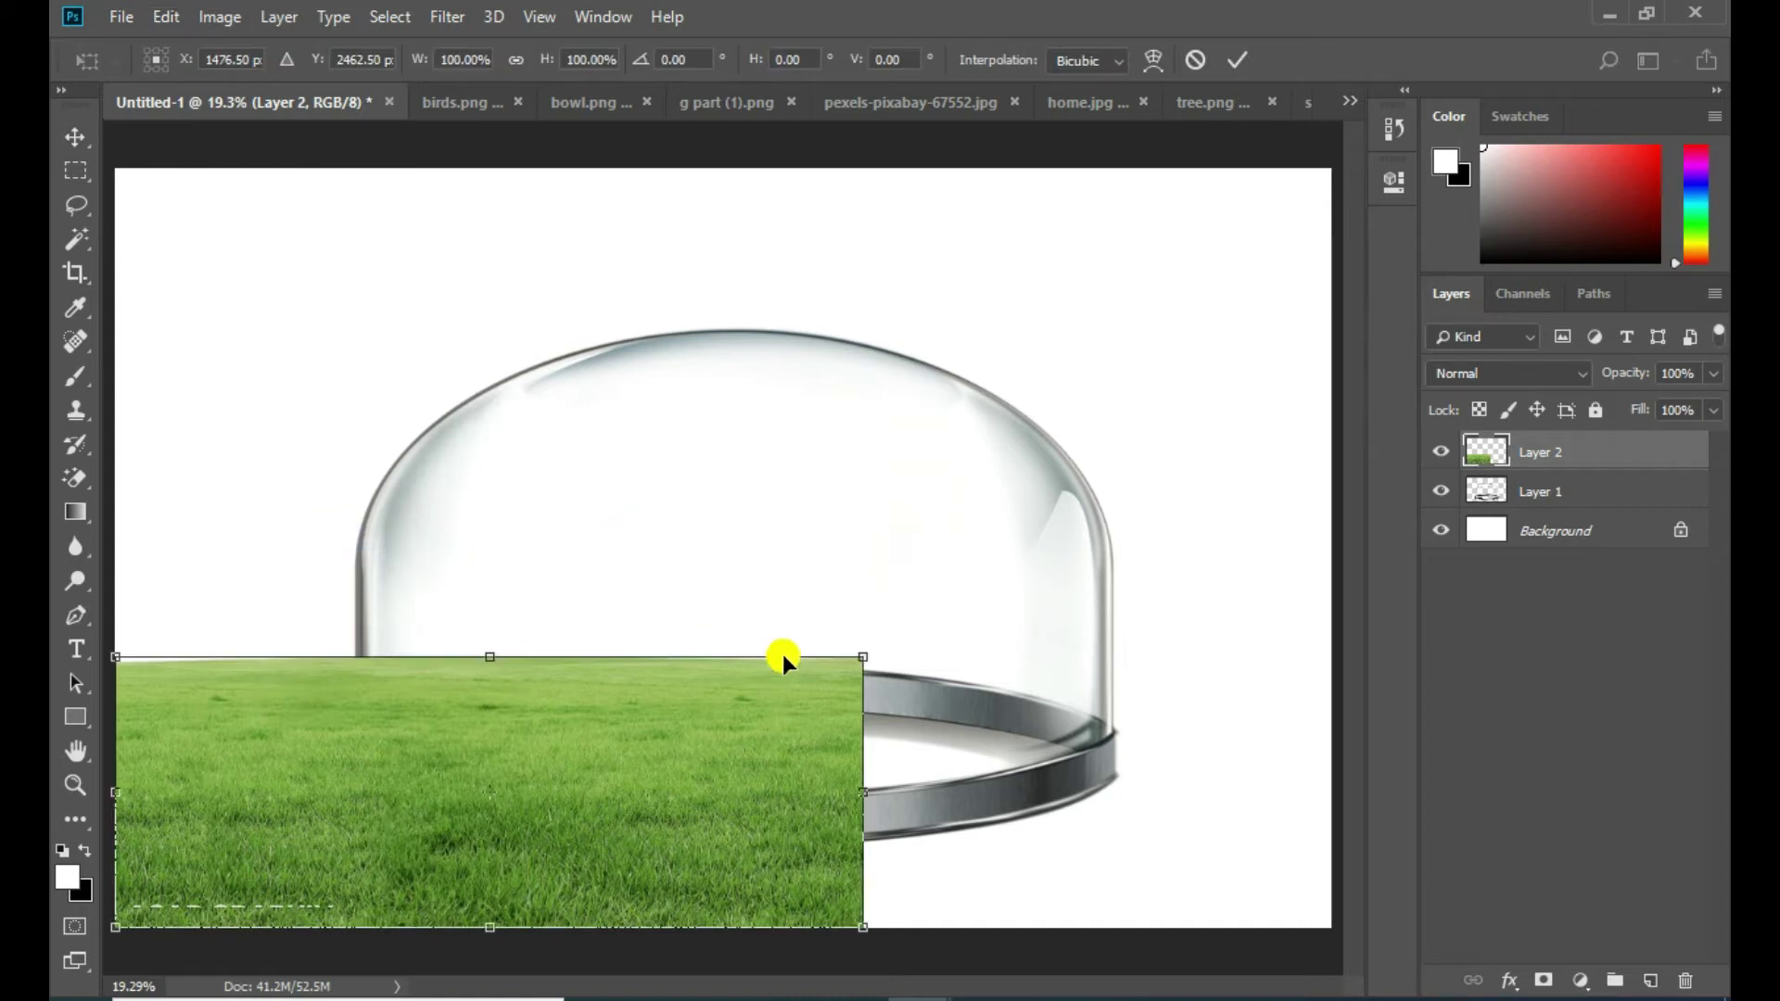
left_click_drag(858, 659, 1343, 539)
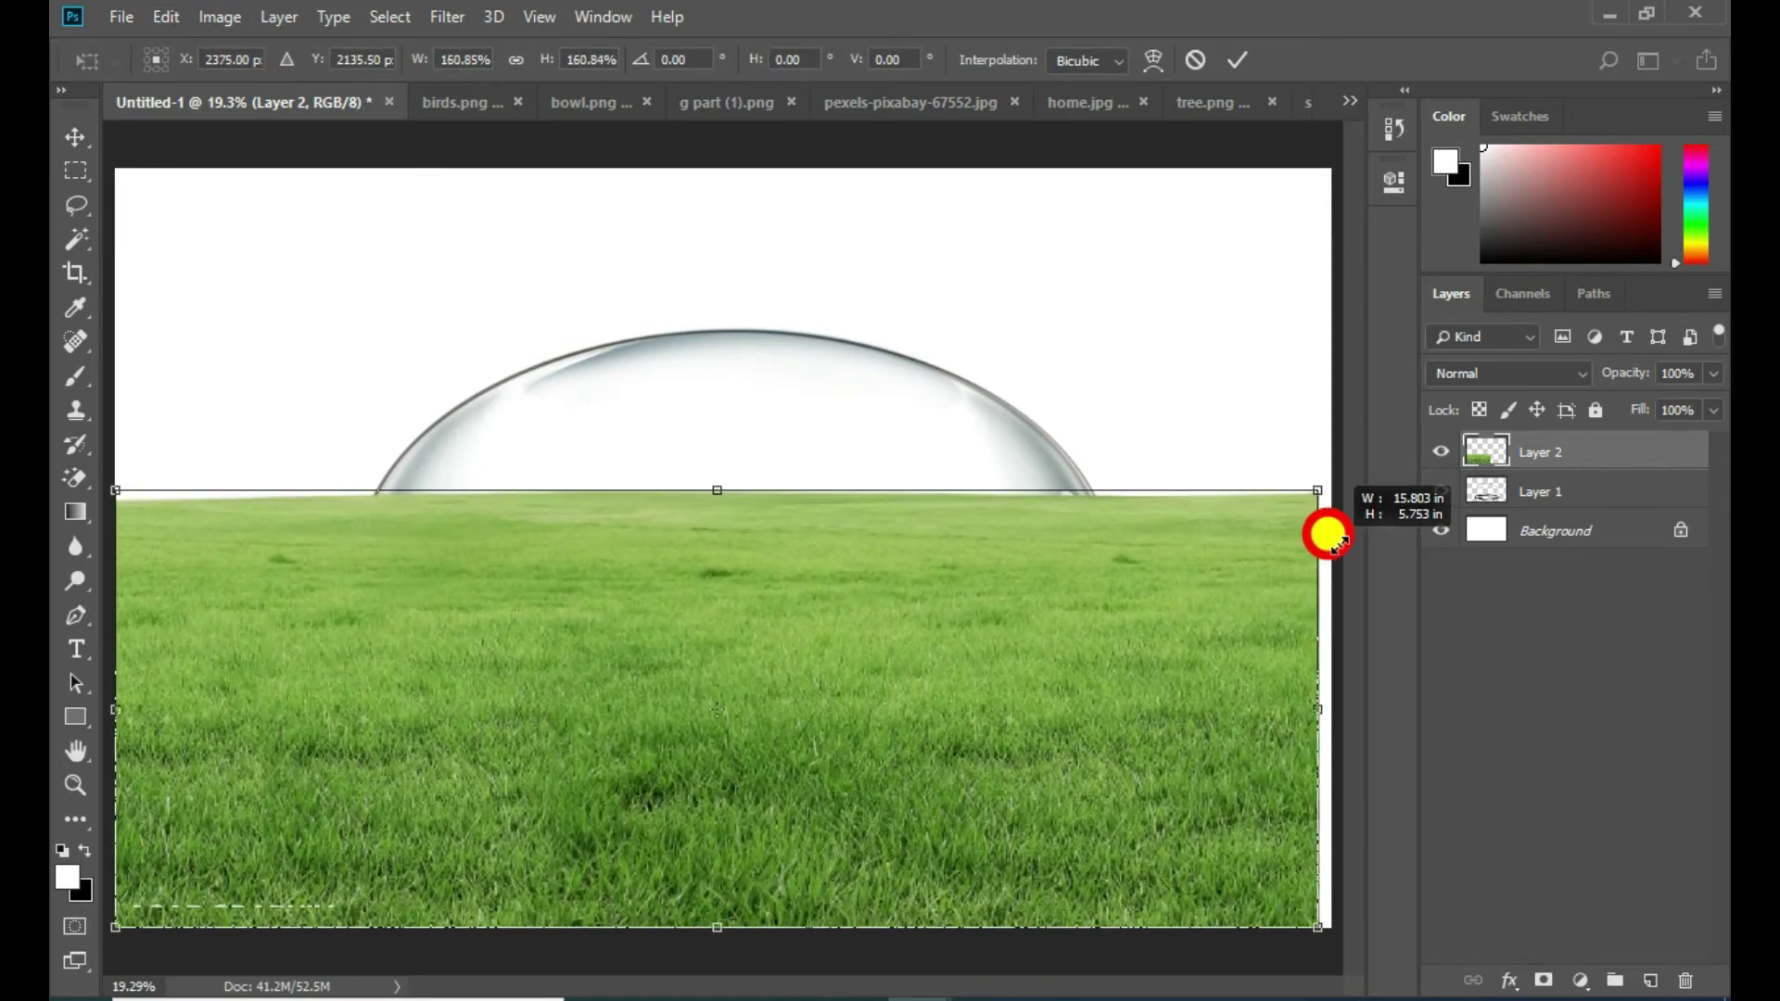
left_click_drag(1159, 559, 1154, 620)
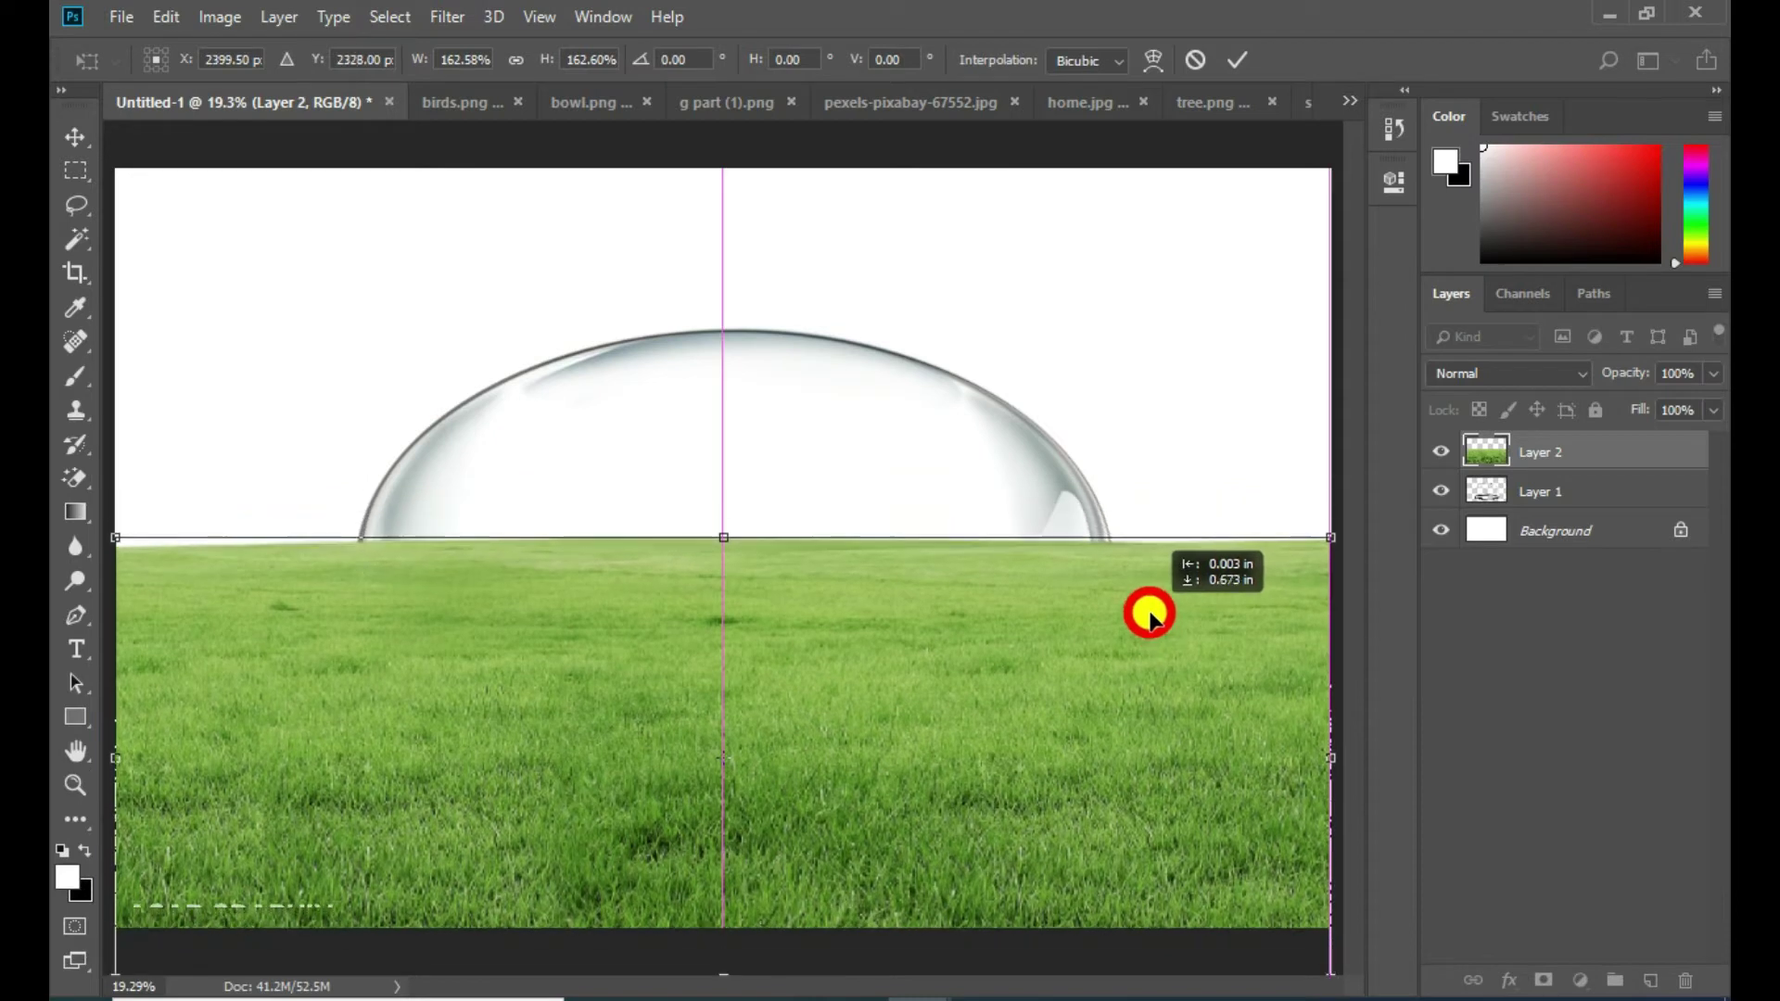
left_click(1232, 59)
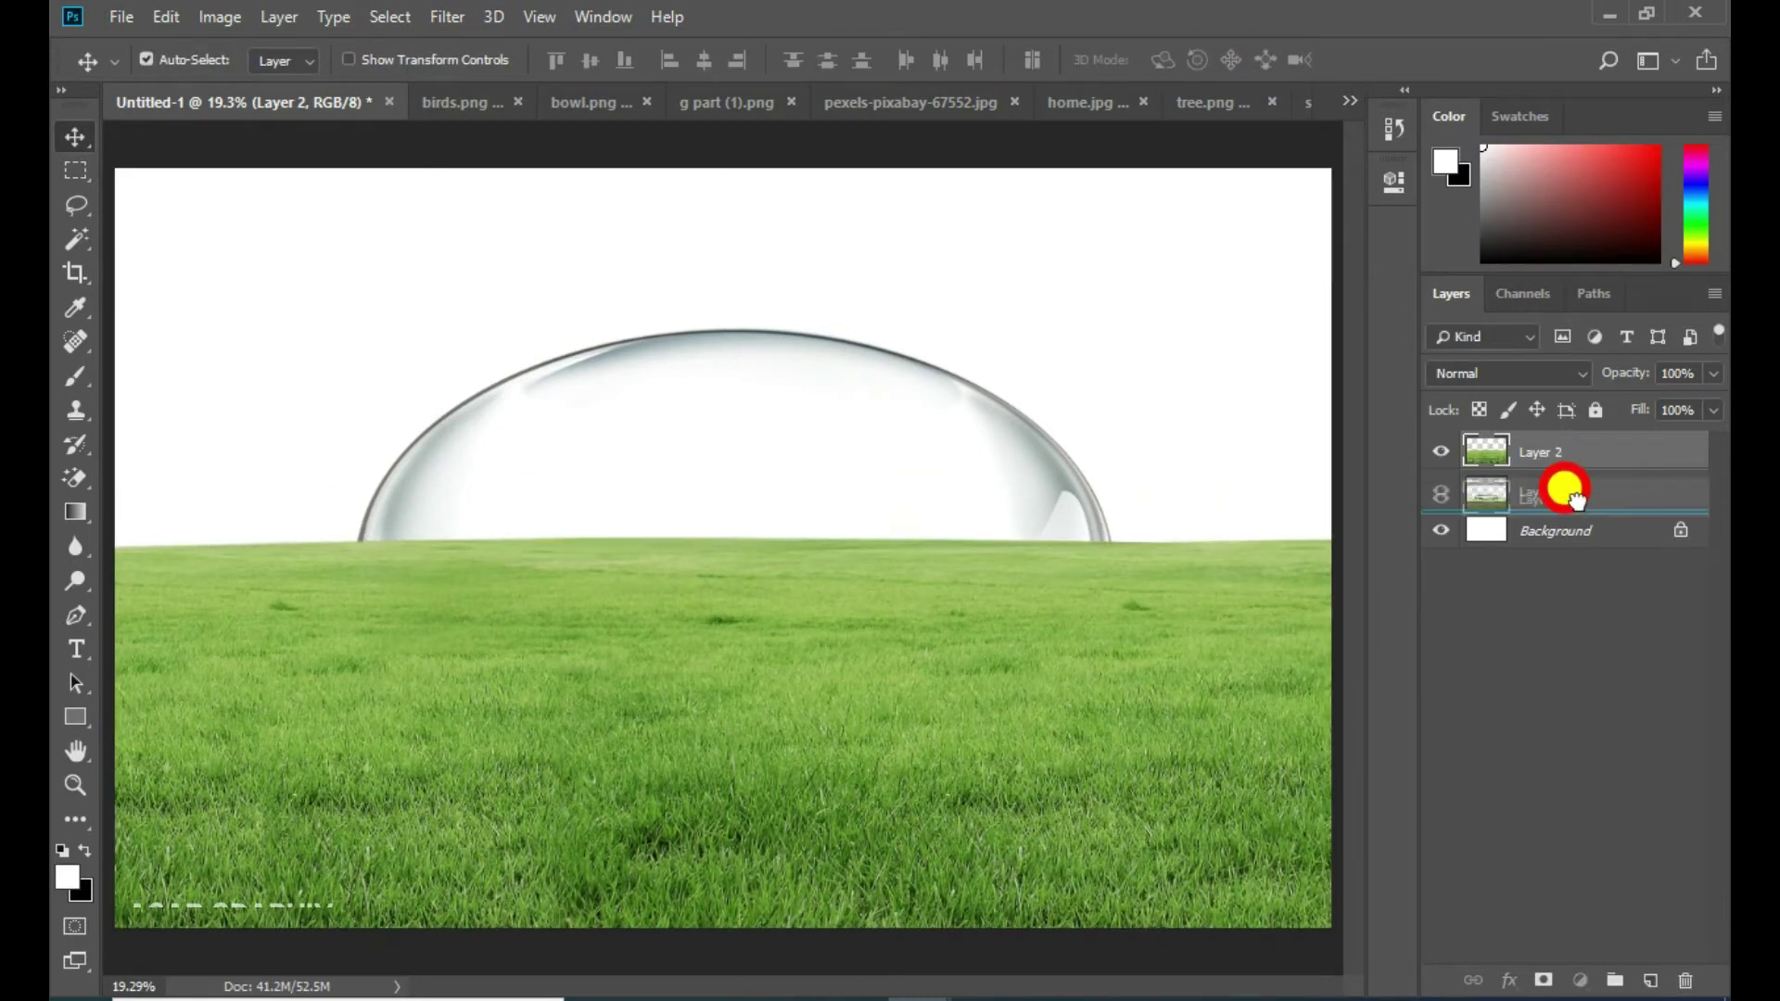
left_click_drag(1552, 494, 1581, 495)
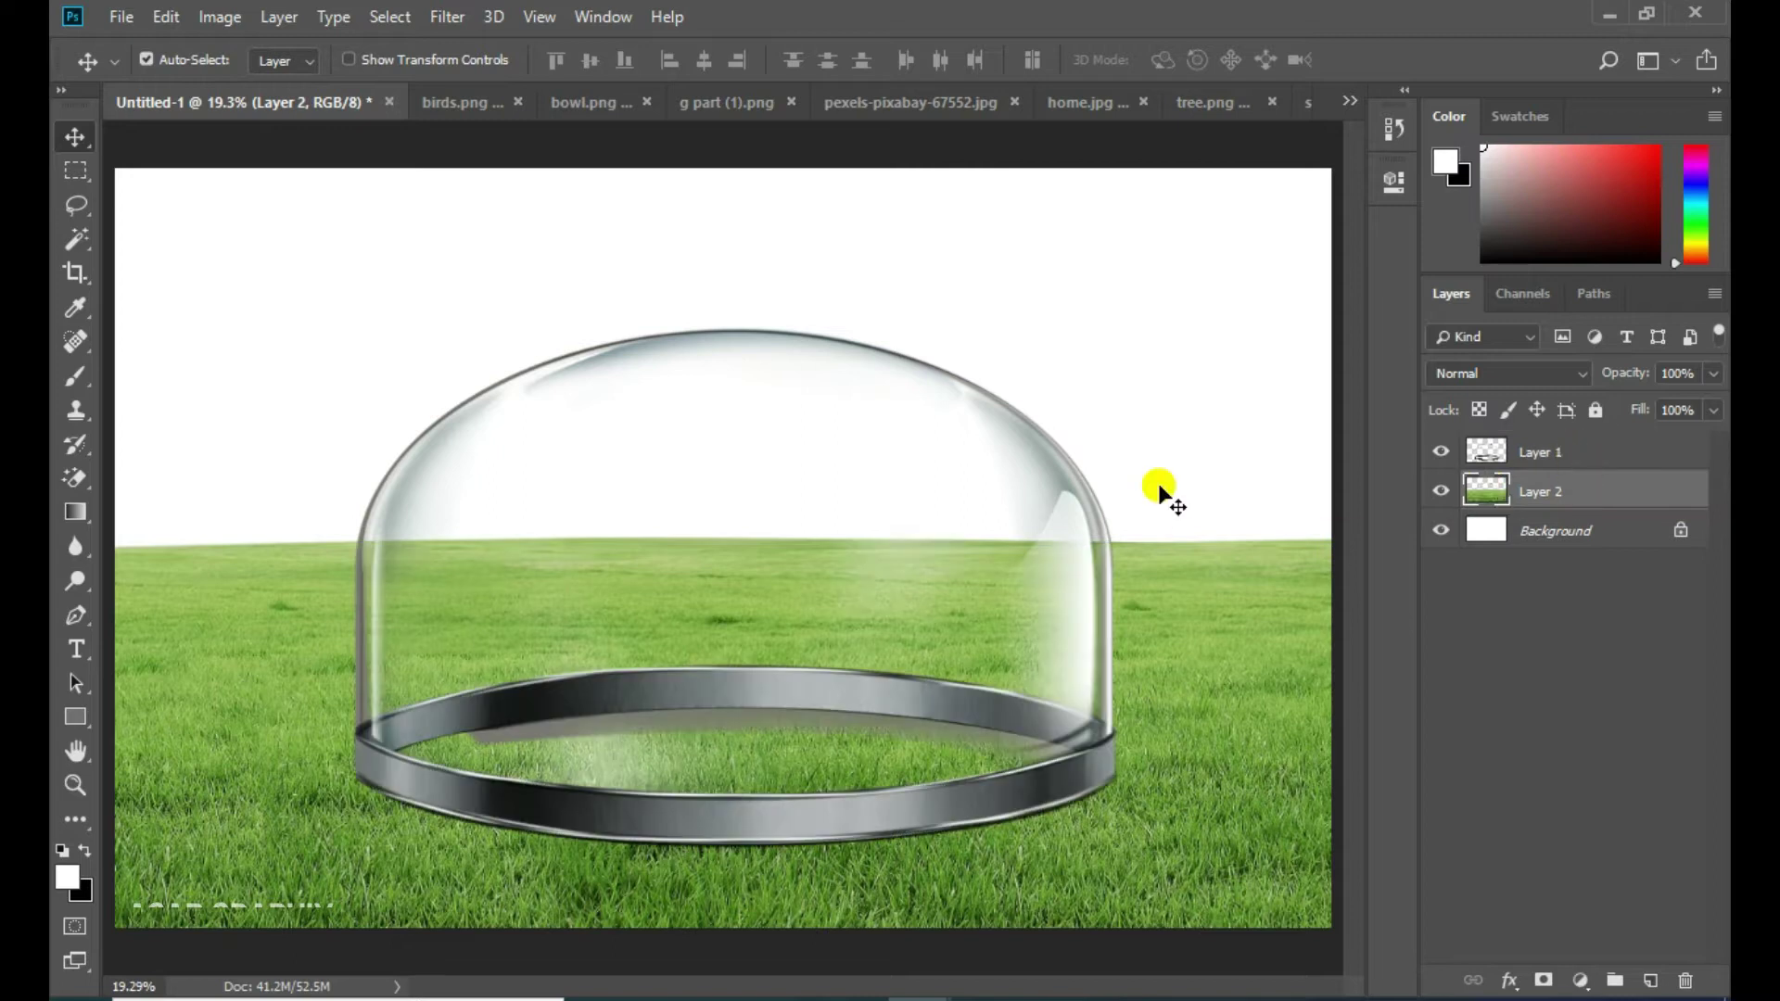
Add a layer mask to the dome layer and zoom in on its base
left_click(1054, 791)
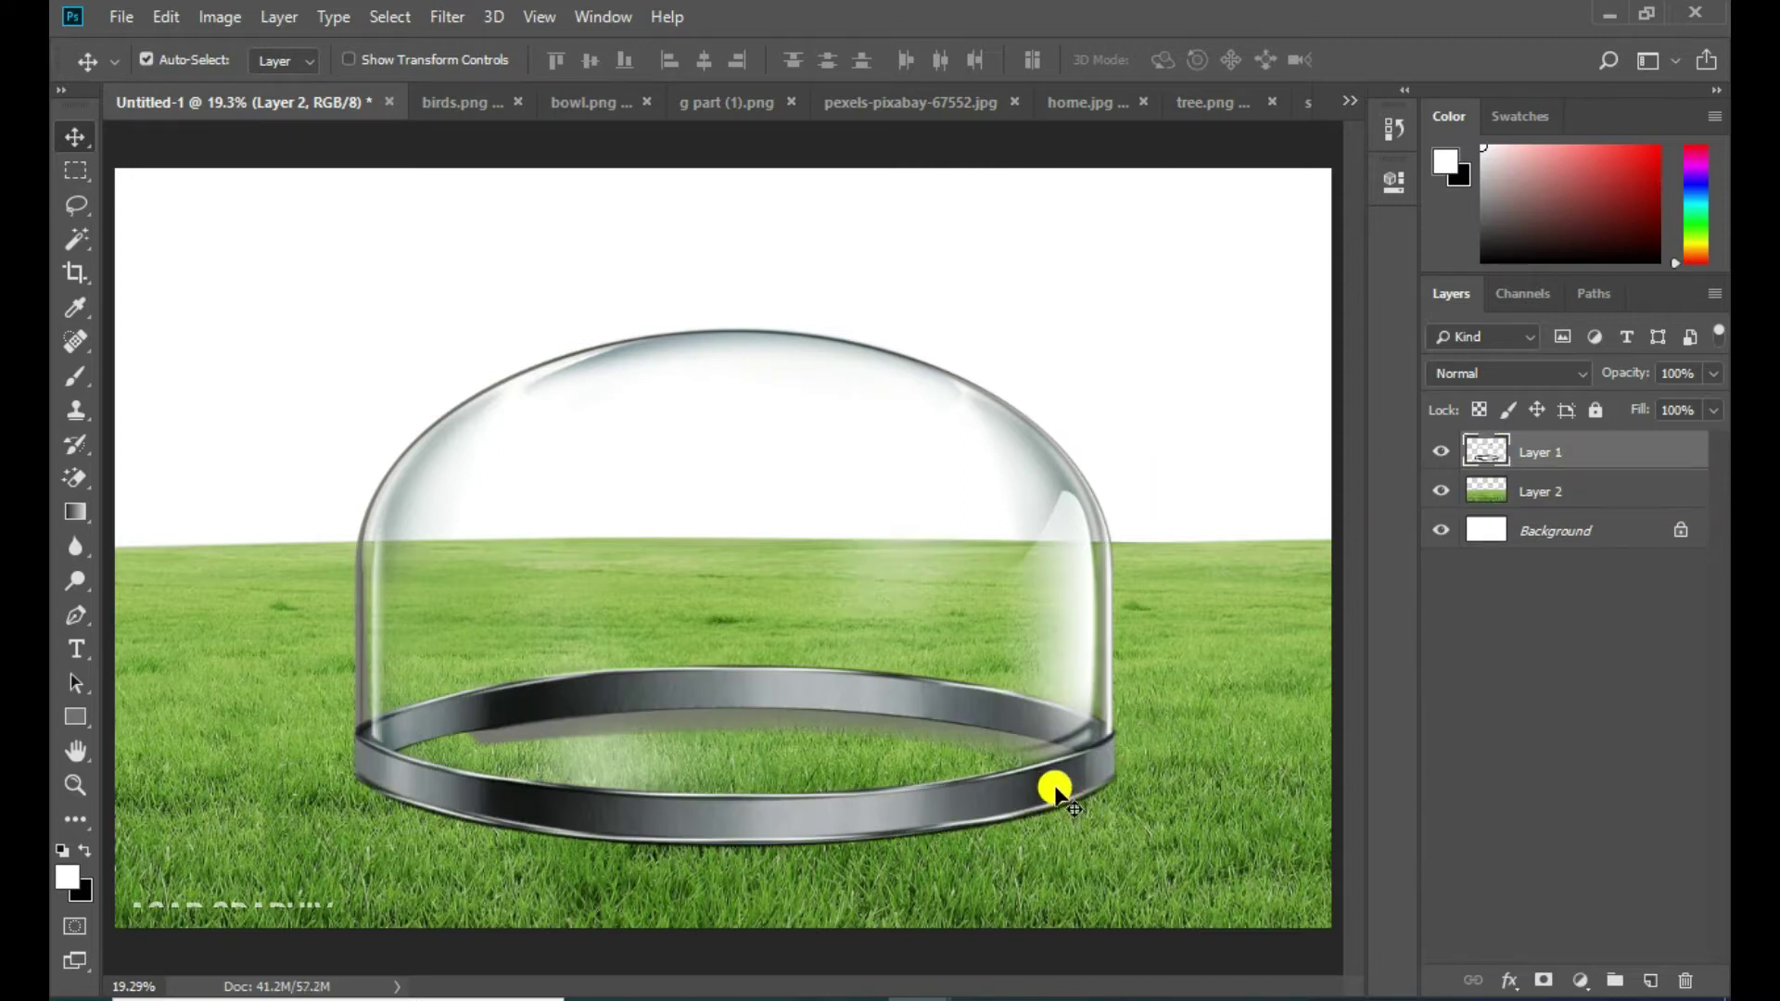
left_click(1433, 445)
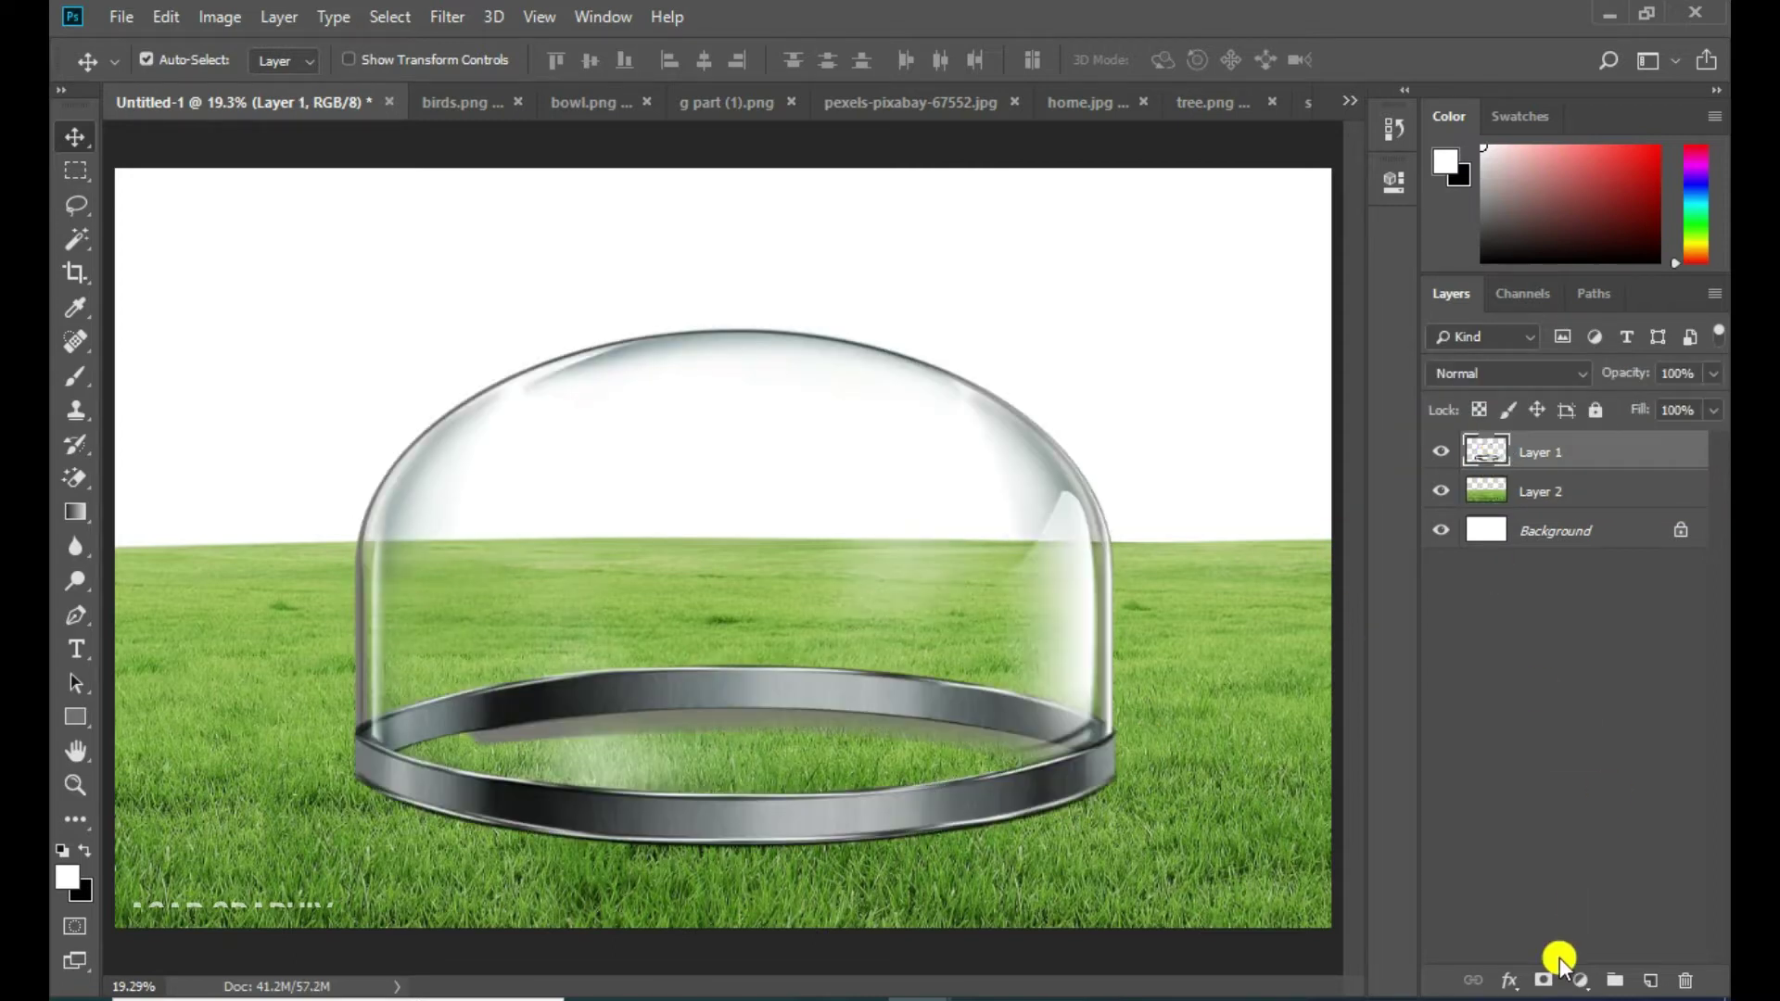
left_click(1544, 980)
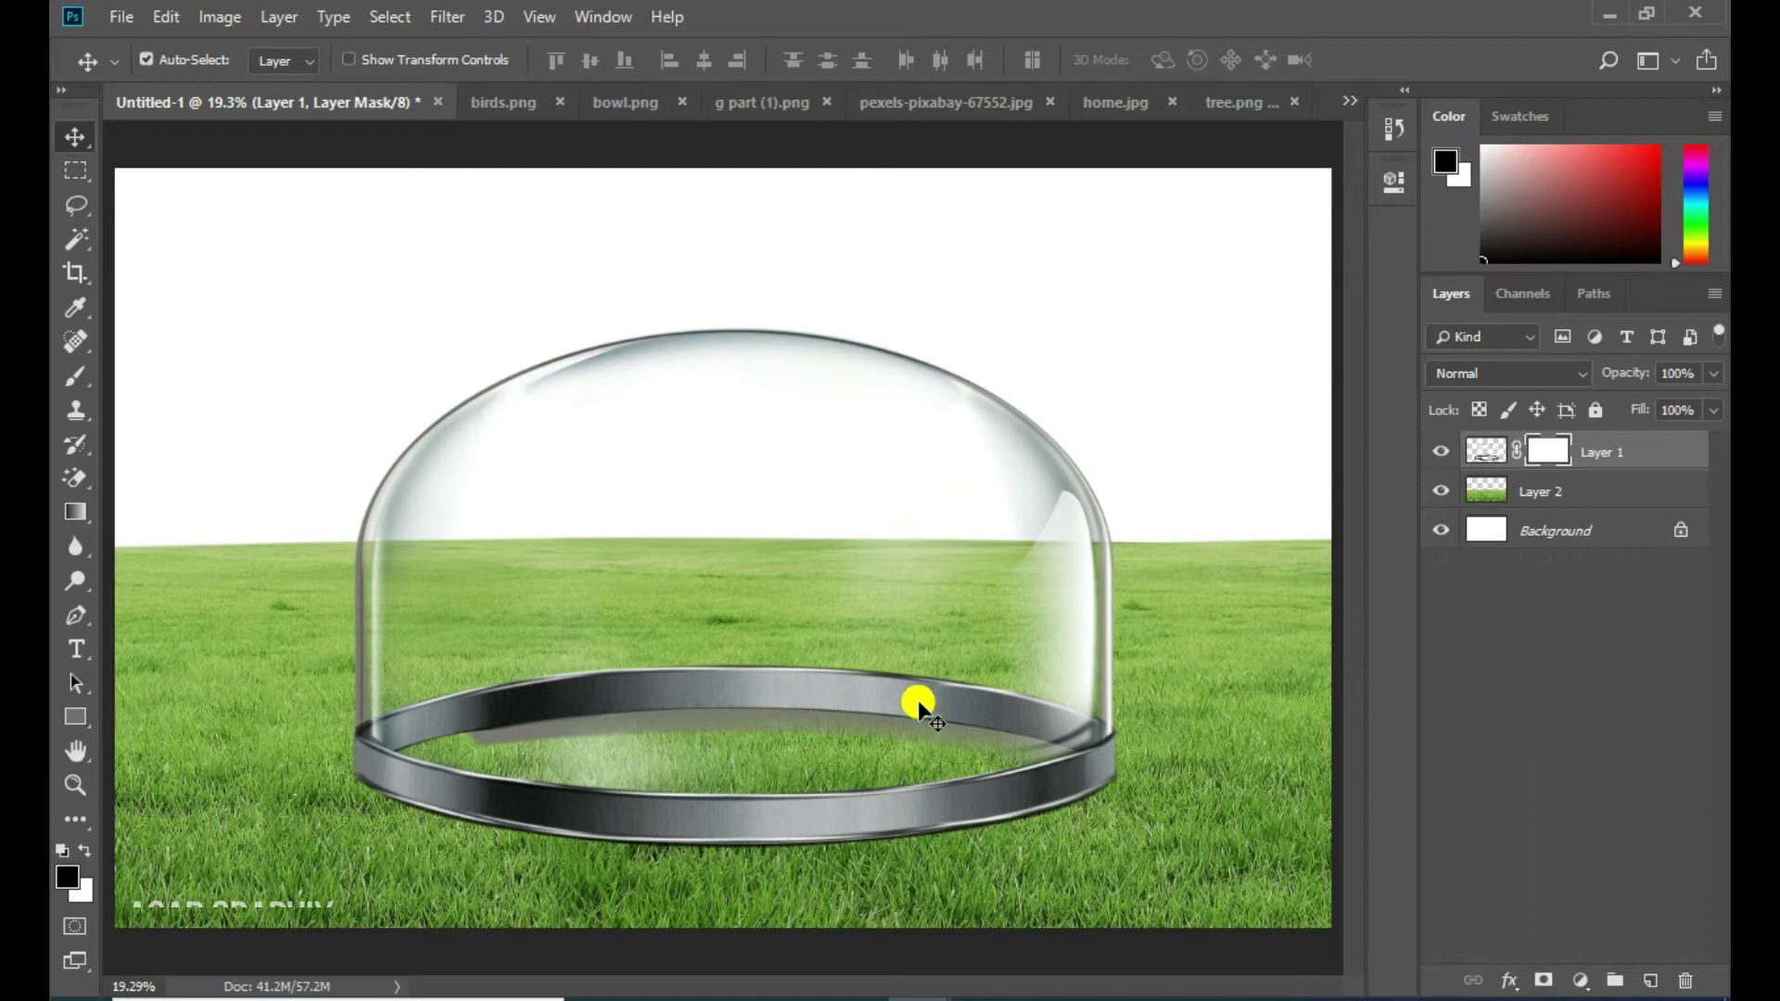
left_click(89, 779)
left_click_drag(627, 743, 758, 770)
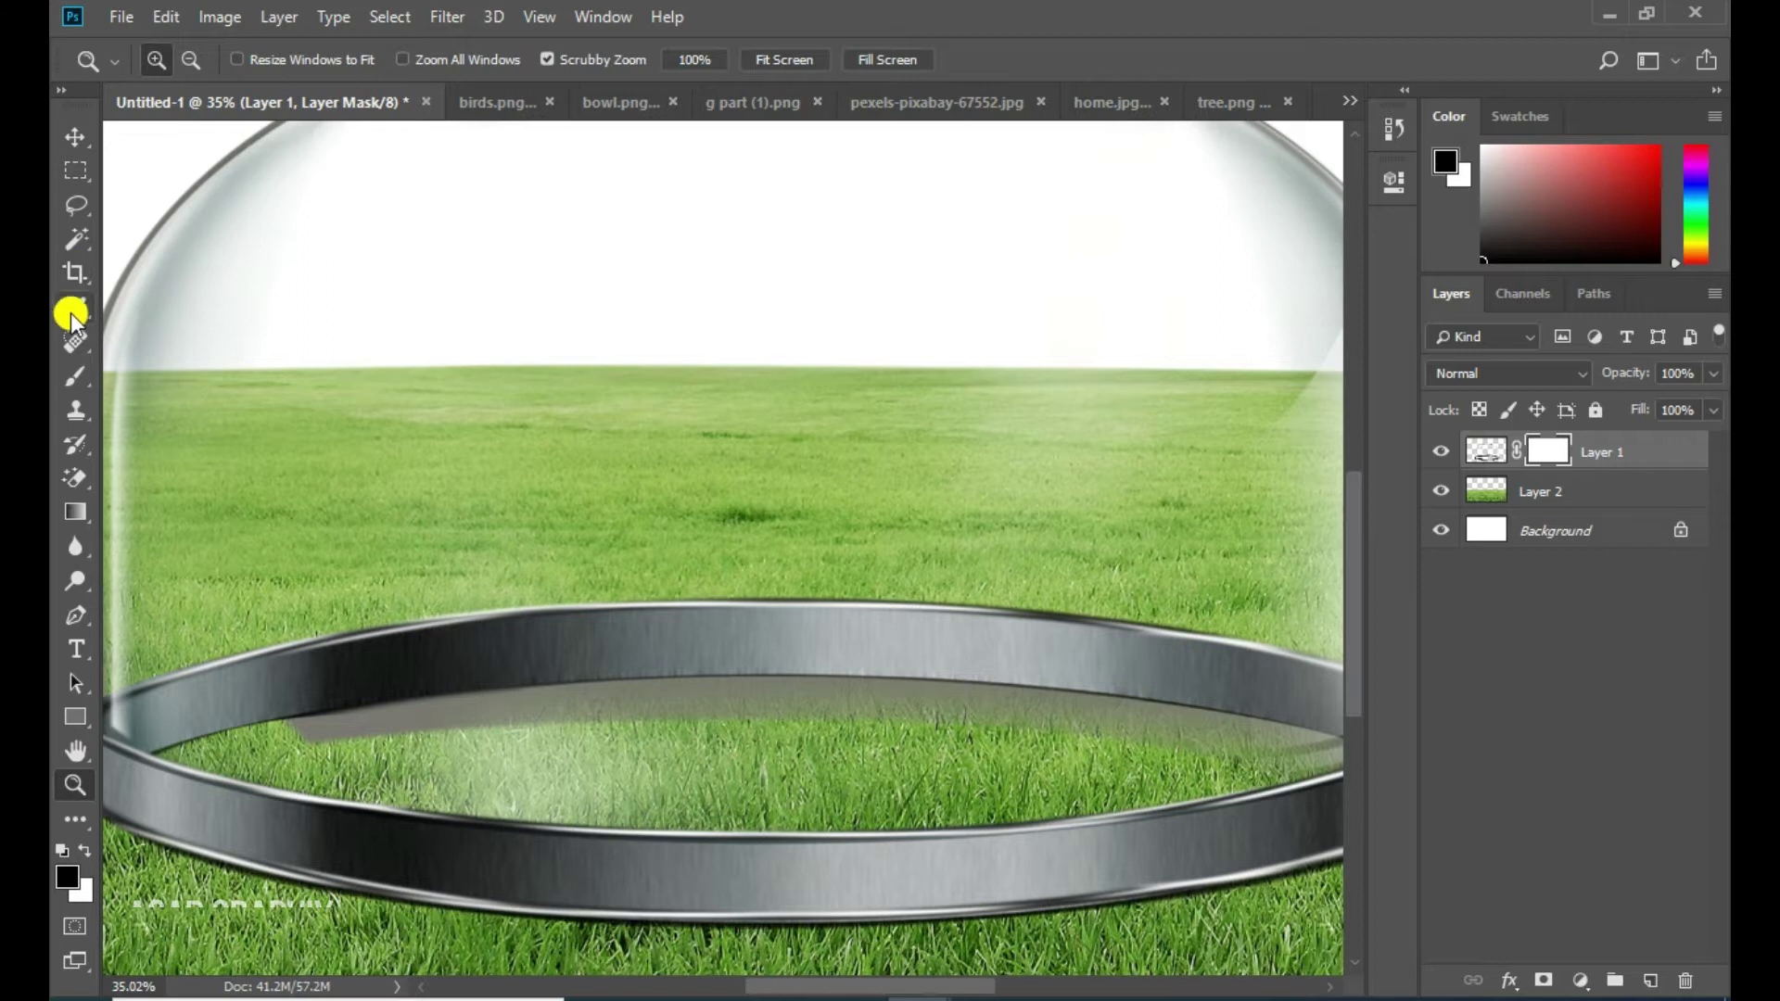
With a smaller soft round black brush, mask the rim's grey band to reveal grass
left_click(91, 376)
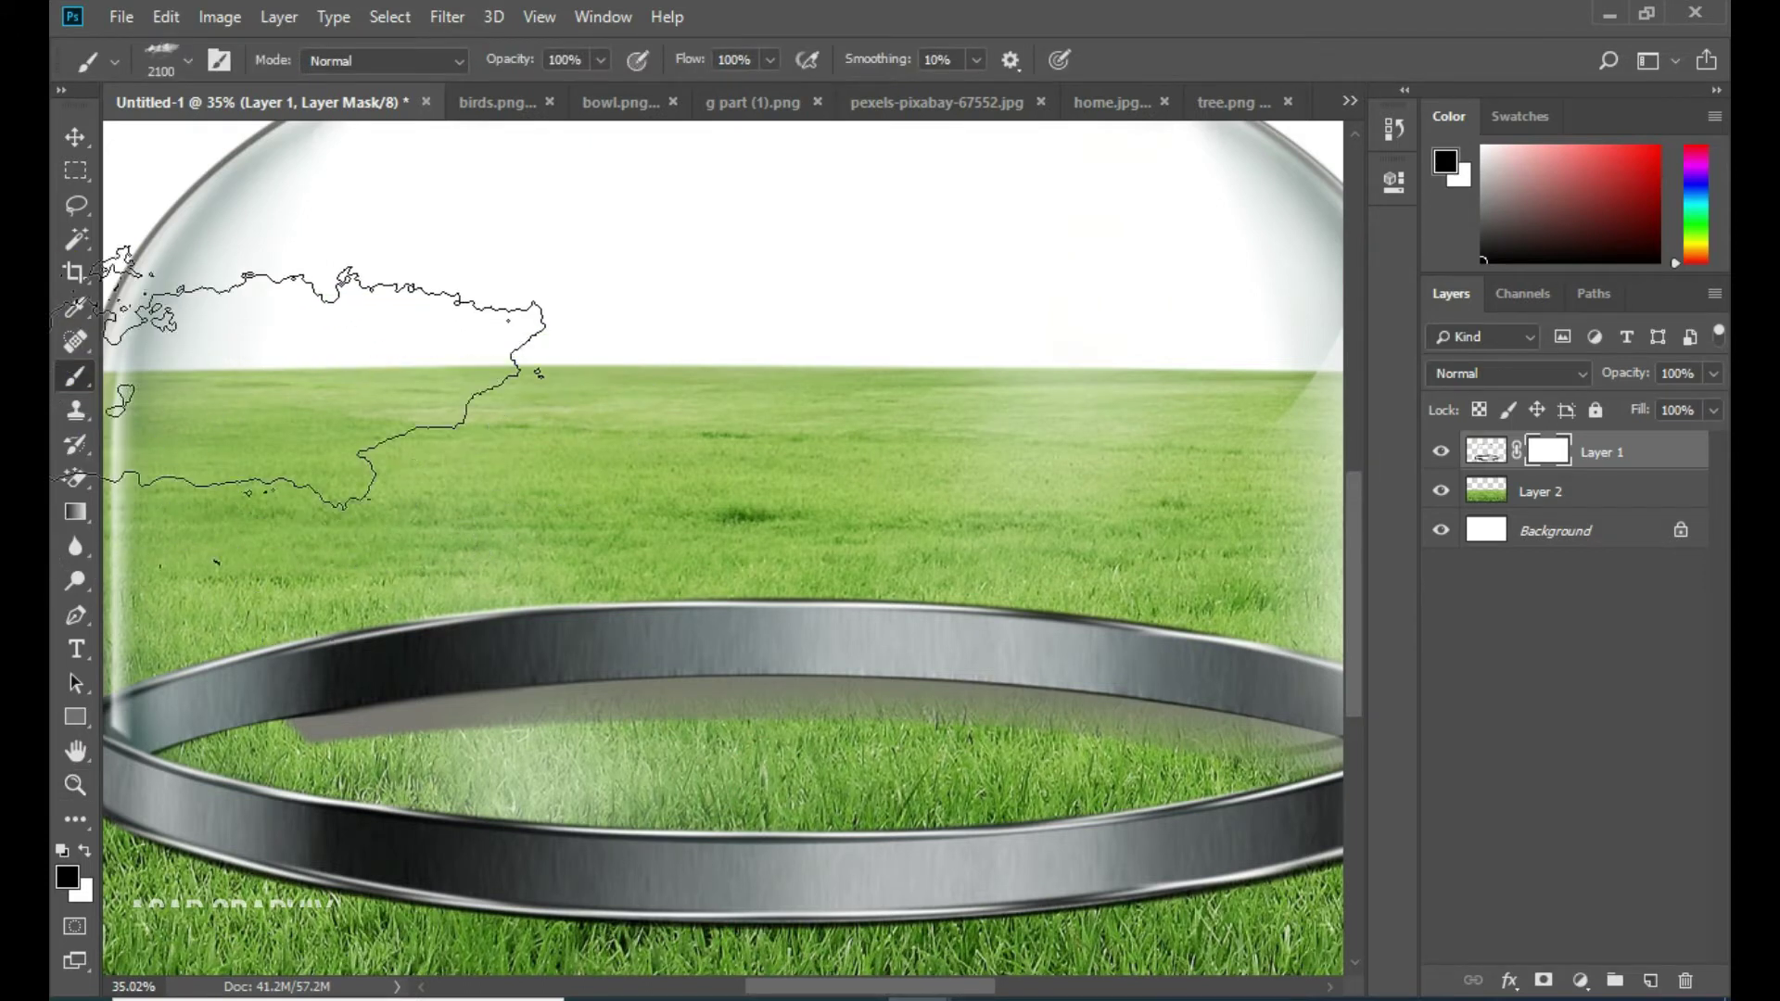
left_click(190, 59)
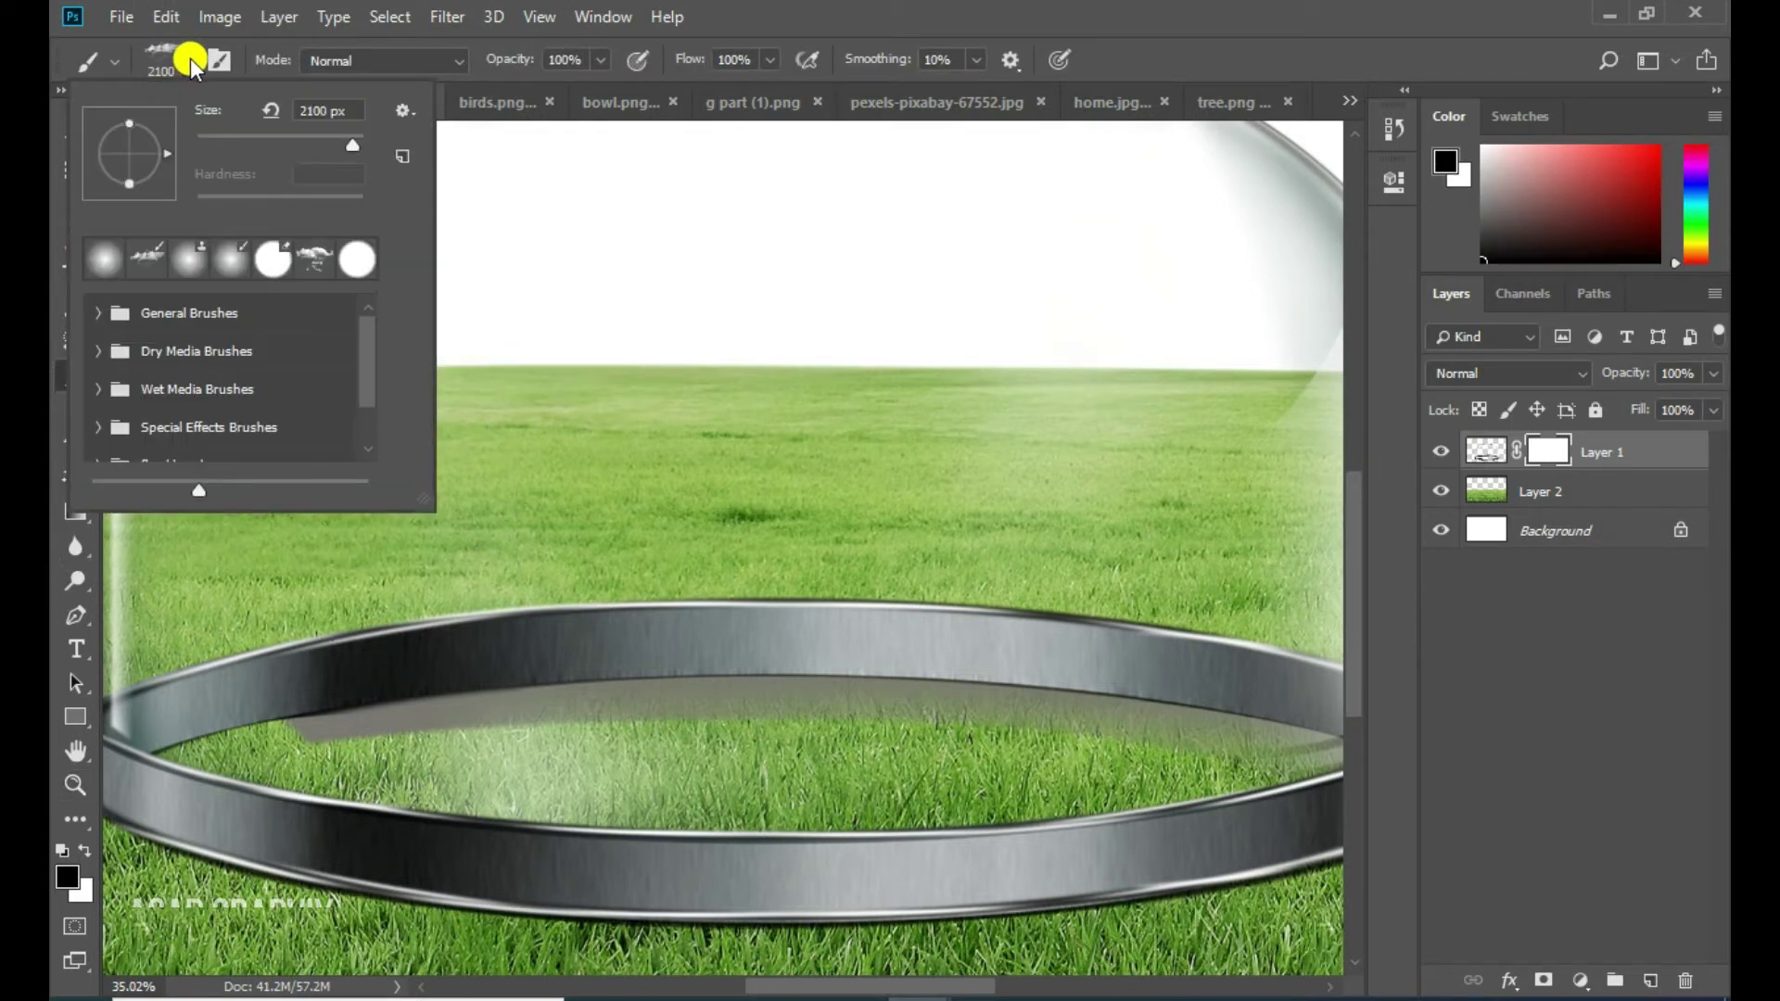
left_click(108, 255)
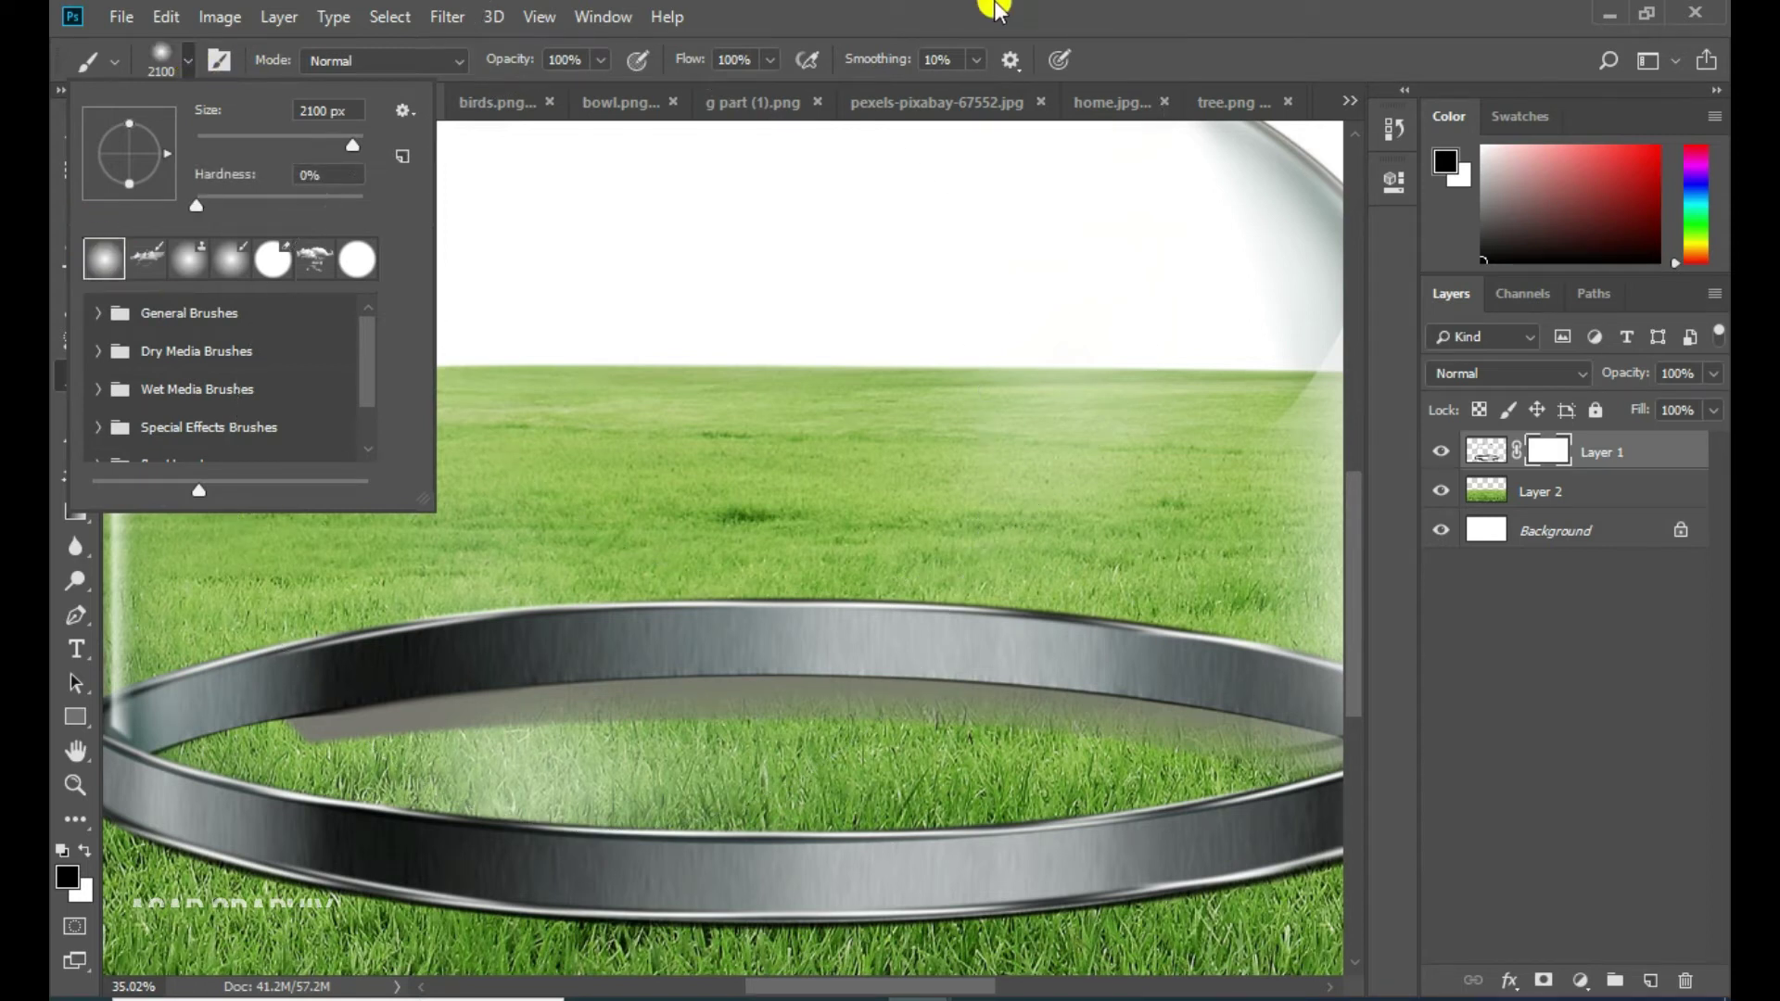
key("Return")
key("bracketleft")
key("bracketleft")
key("bracketleft")
key("bracketleft")
key("bracketleft")
key("bracketleft")
key("bracketleft")
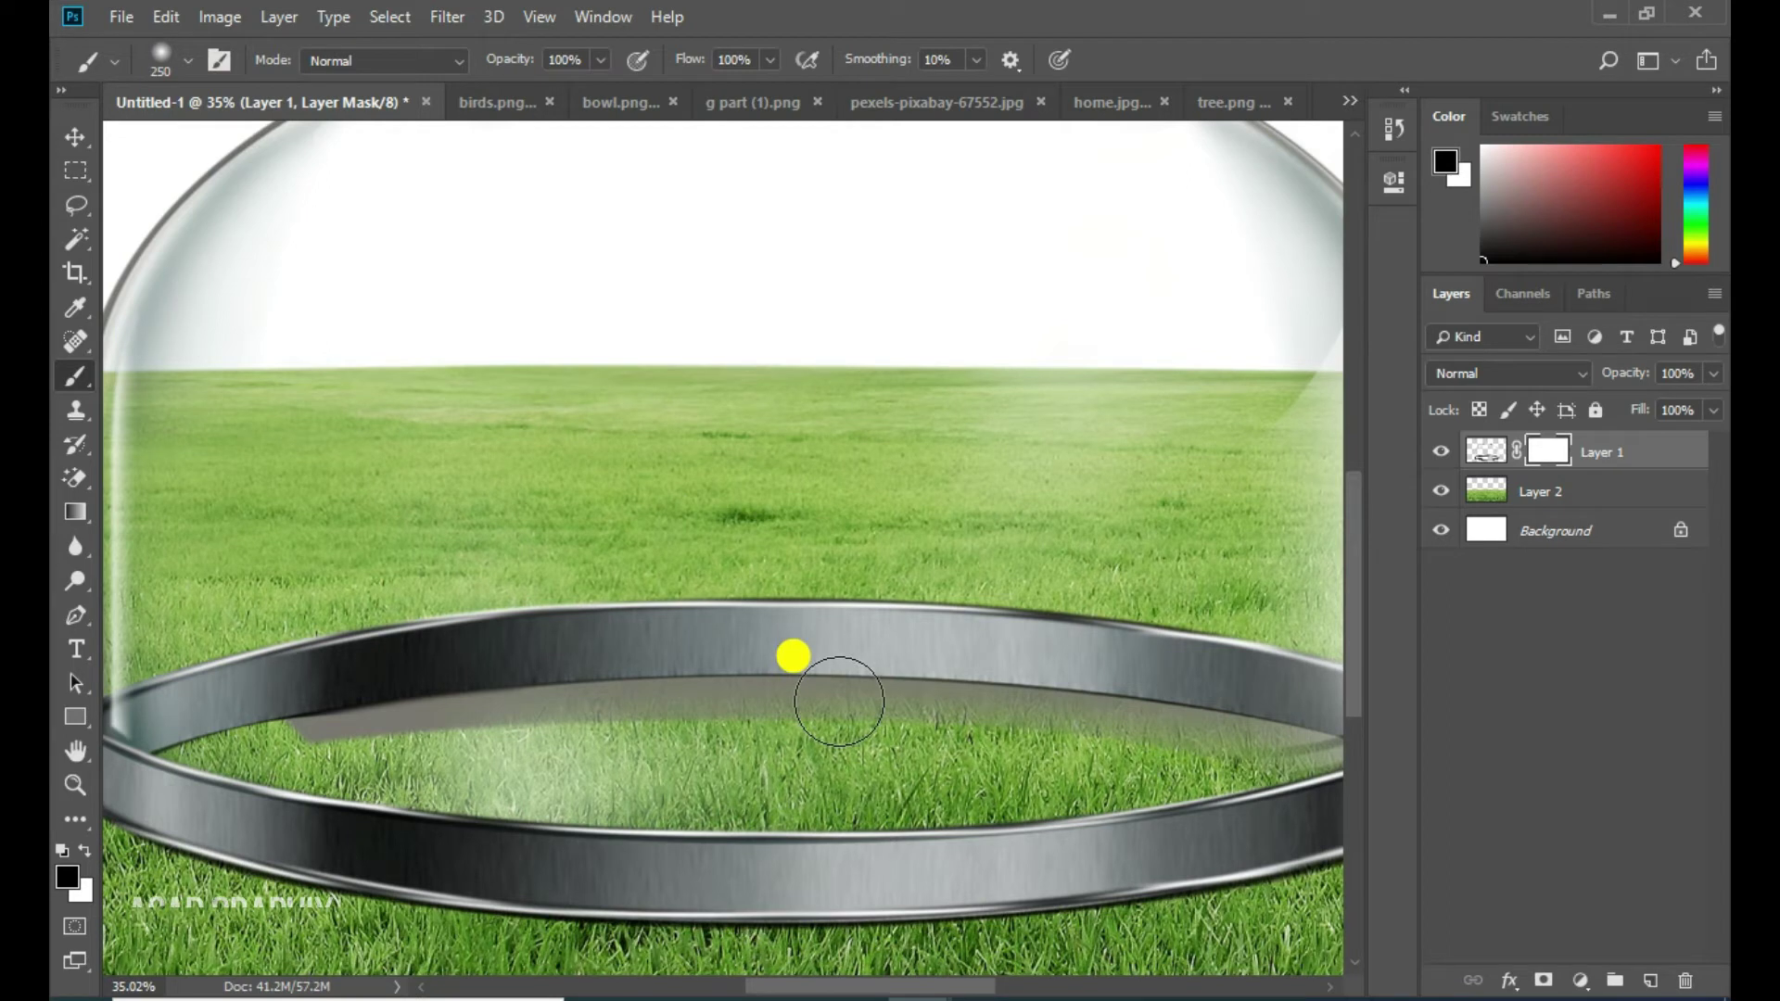
left_click_drag(802, 714, 358, 719)
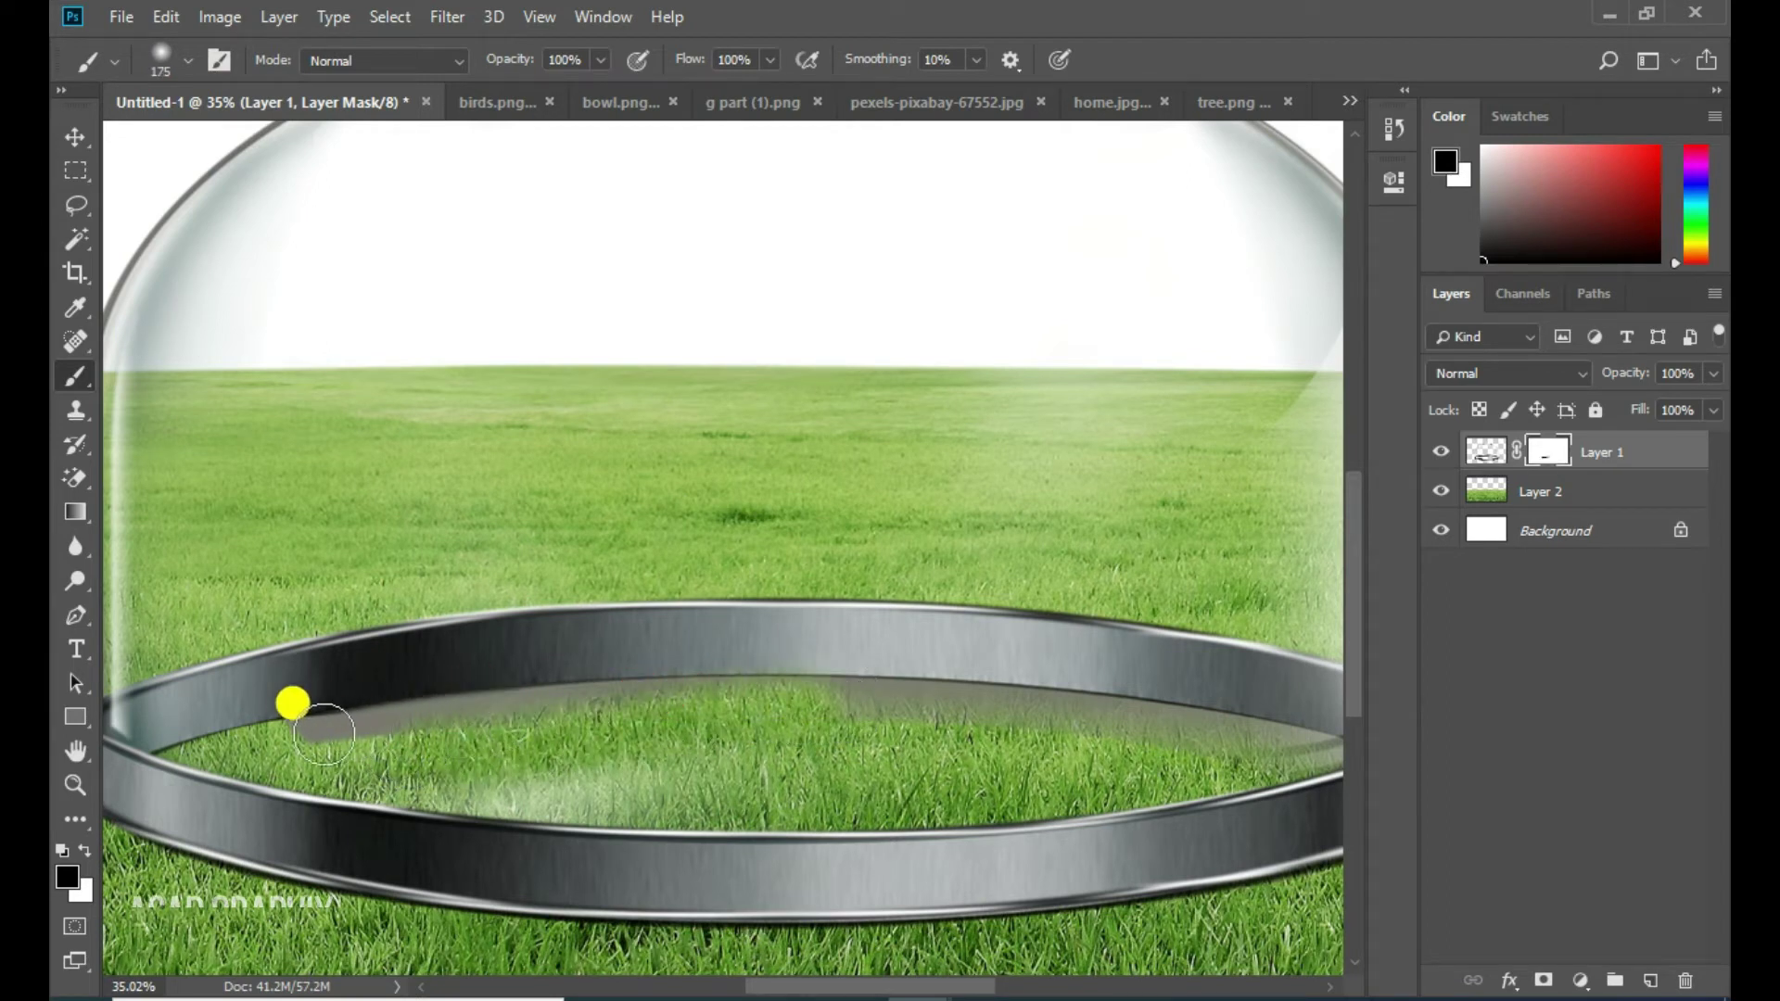
mouse_move(336, 732)
left_mouse_down()
mouse_move(882, 671)
mouse_move(807, 640)
mouse_move(1007, 655)
left_mouse_up()
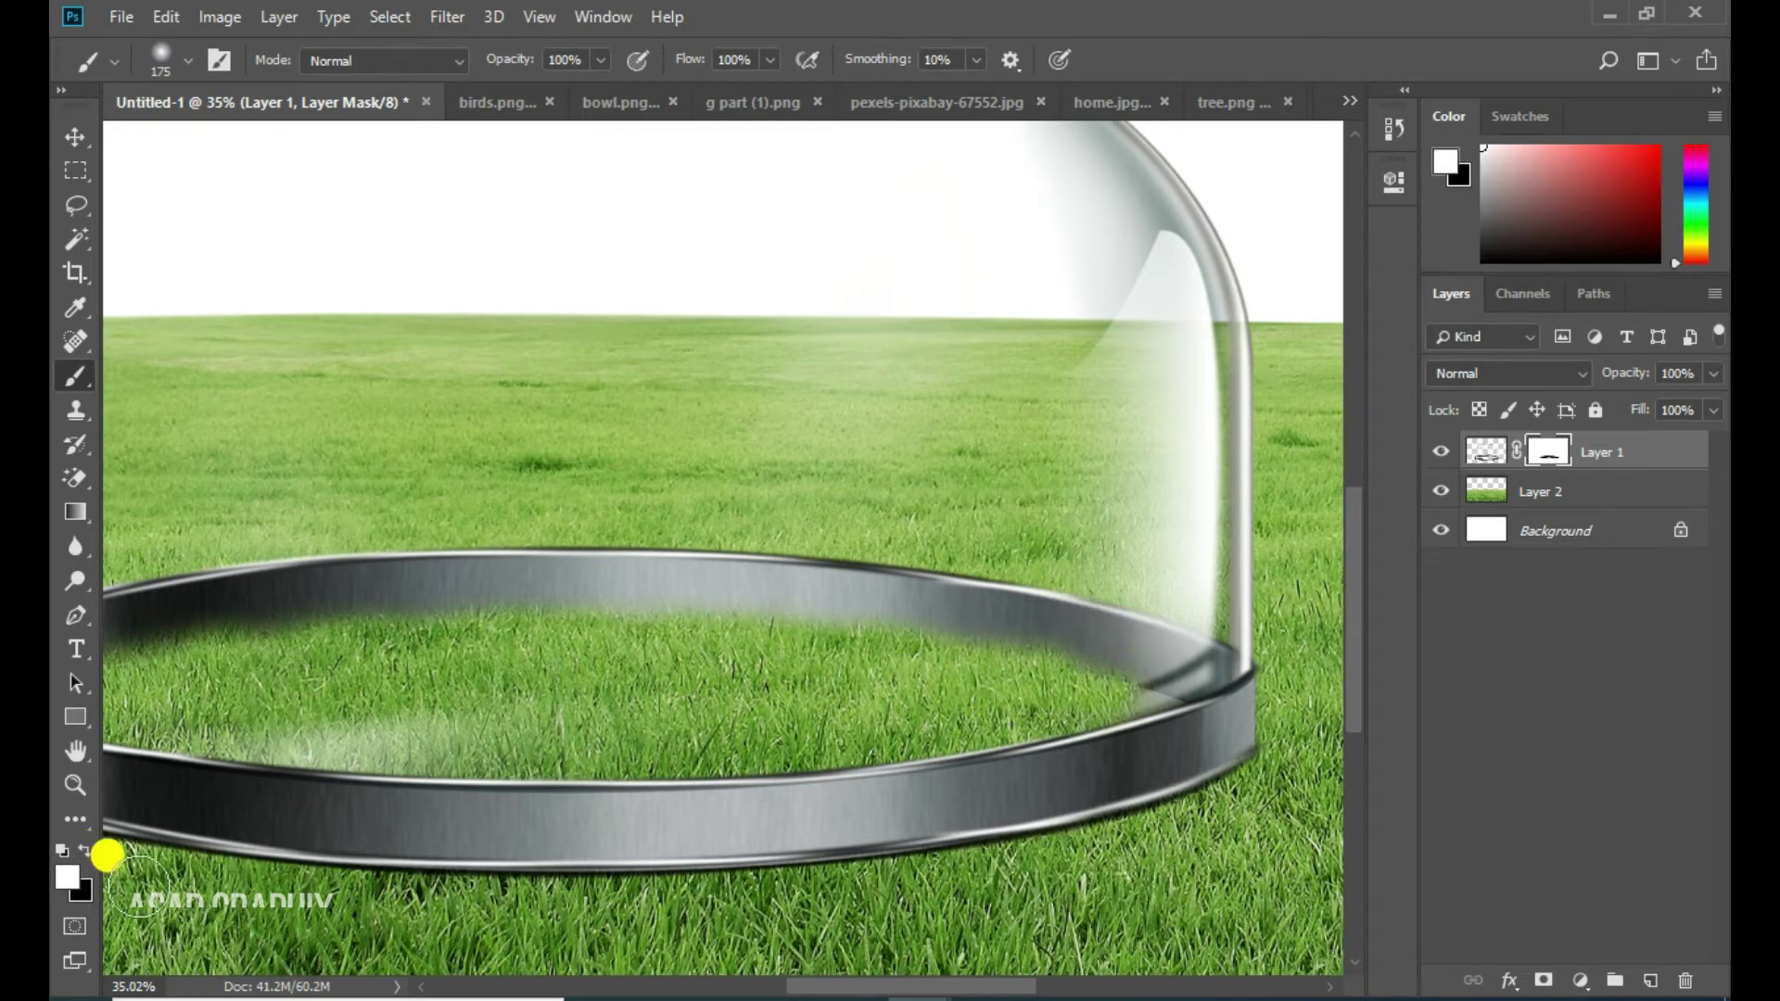
Mask the remaining grey at the rim's right corner and lower-left edge, then fit the dome in view
mouse_move(94, 769)
left_mouse_down()
mouse_move(1192, 727)
mouse_move(167, 556)
left_mouse_up()
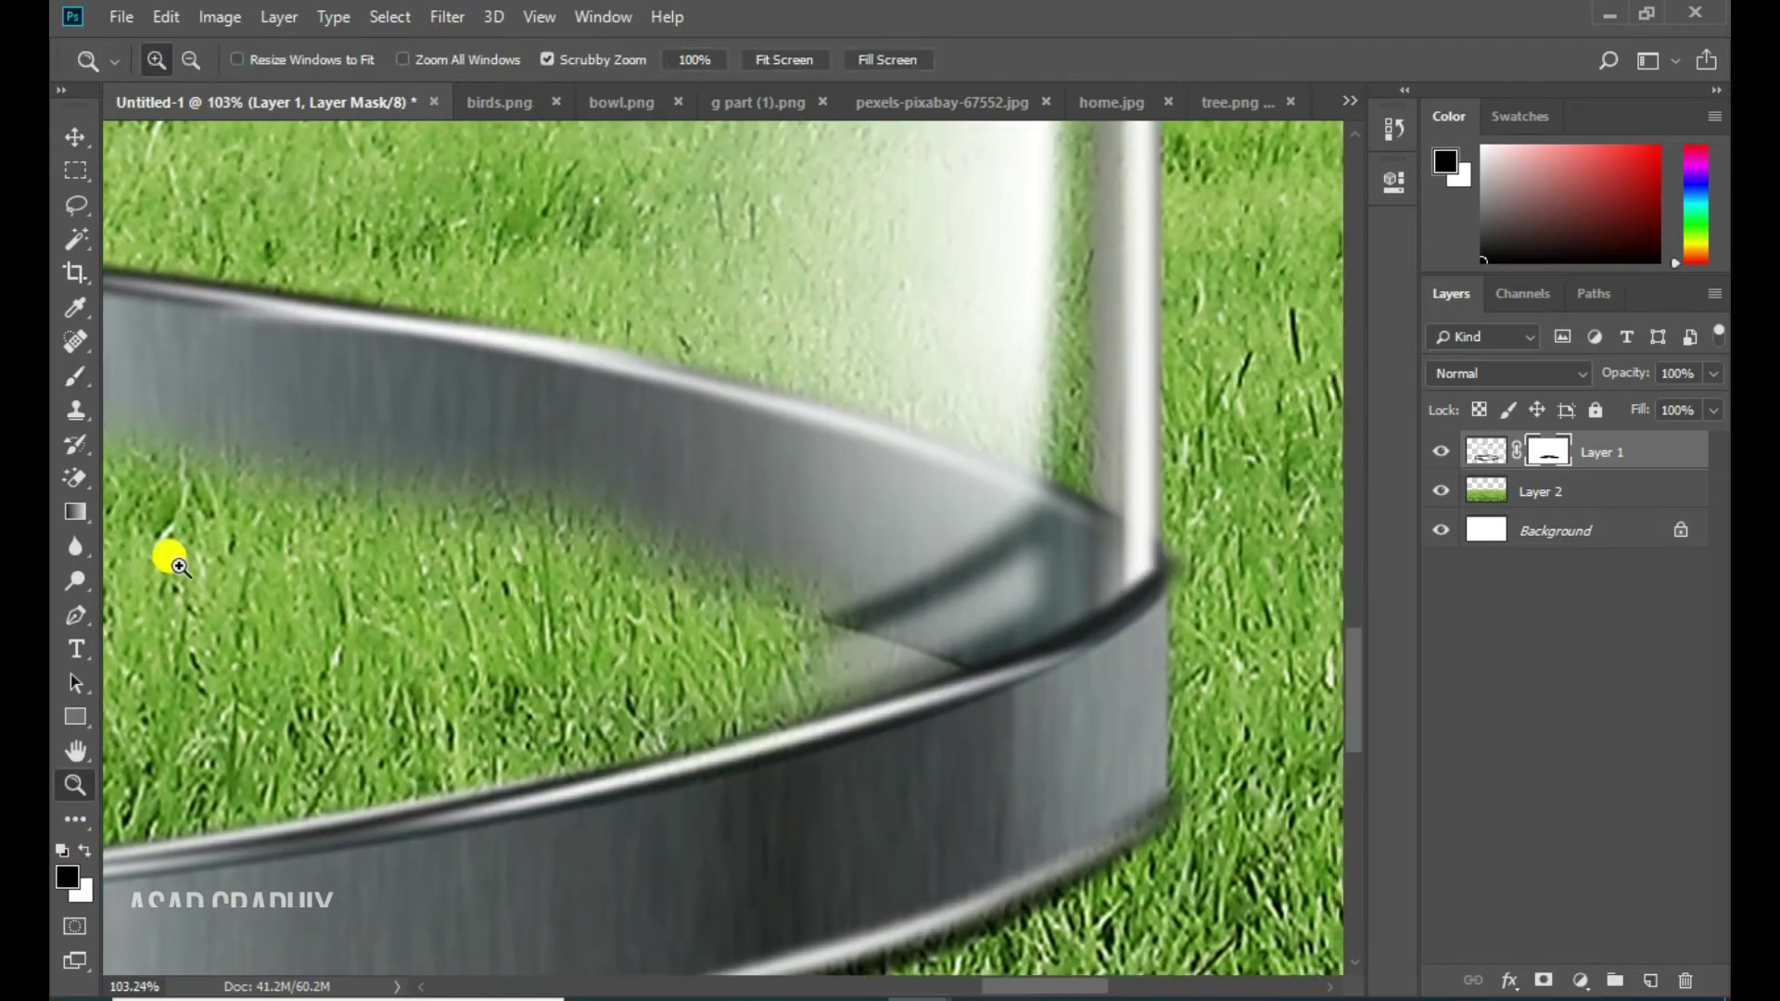
key("bracketleft")
key("bracketleft")
key("bracketleft")
mouse_move(743, 576)
left_mouse_down()
mouse_move(779, 660)
mouse_move(810, 620)
mouse_move(890, 632)
left_mouse_up()
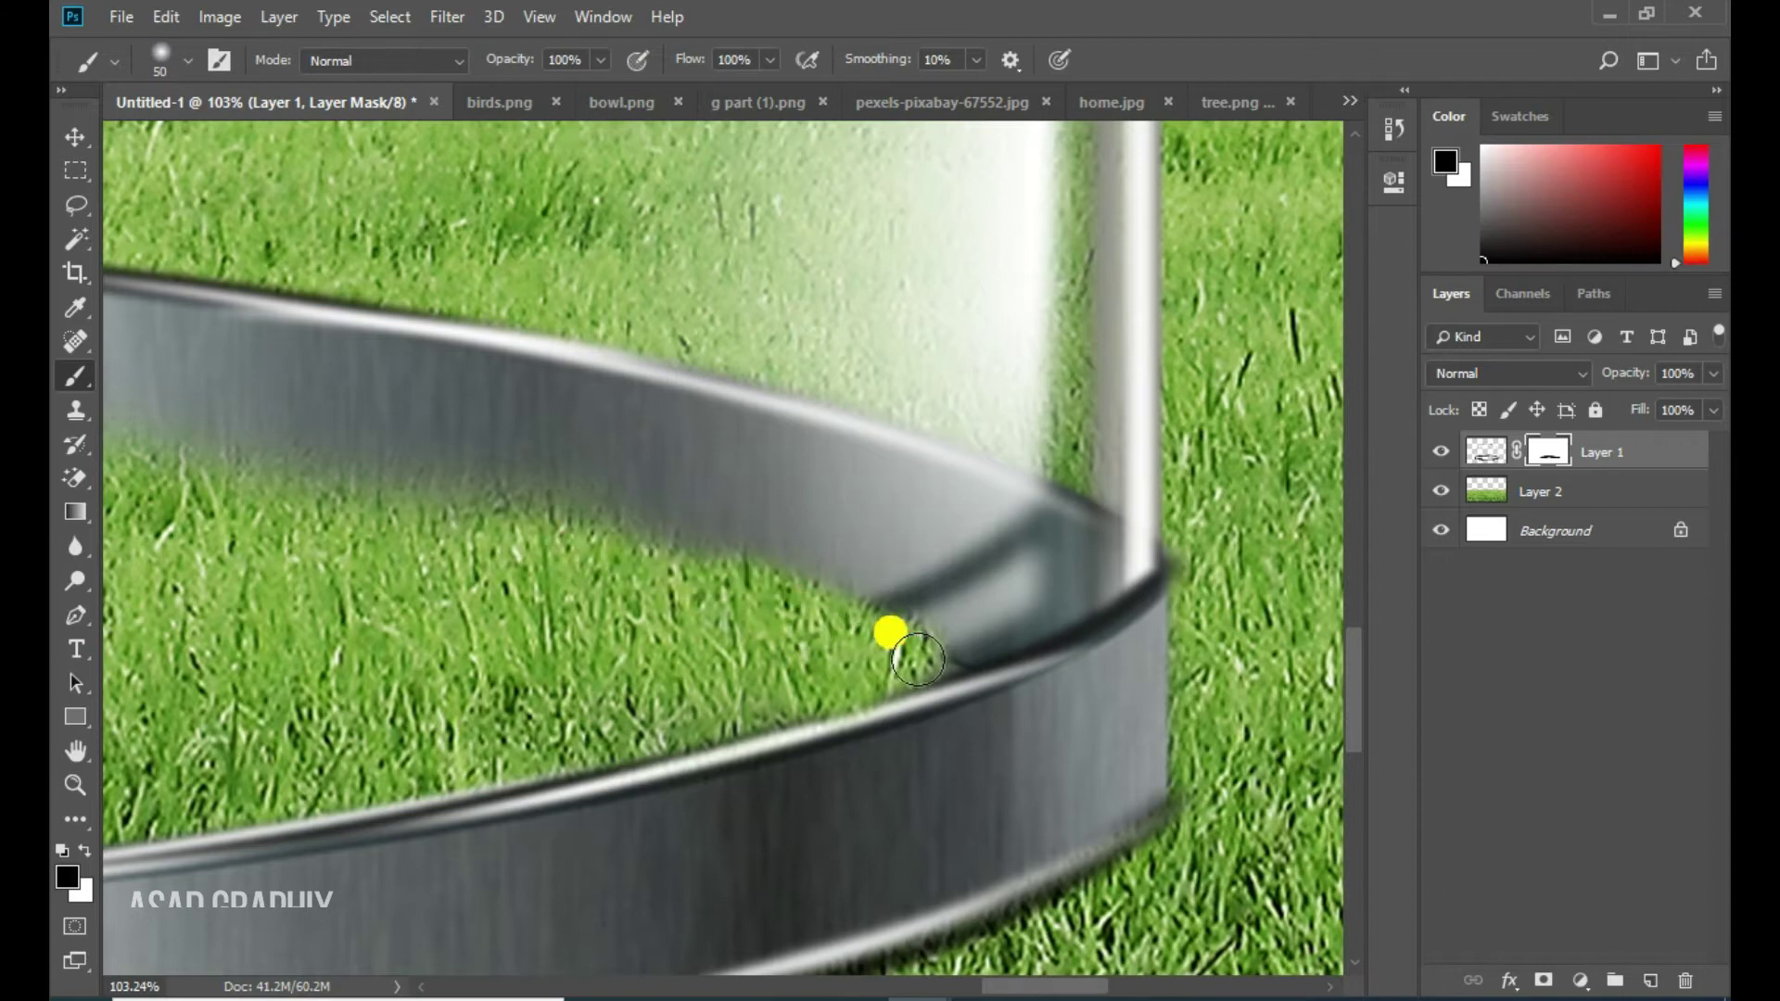
mouse_move(612, 535)
left_mouse_down()
mouse_move(914, 596)
mouse_move(716, 589)
mouse_move(692, 529)
mouse_move(1105, 442)
left_mouse_up()
left_click_drag(218, 564, 171, 576)
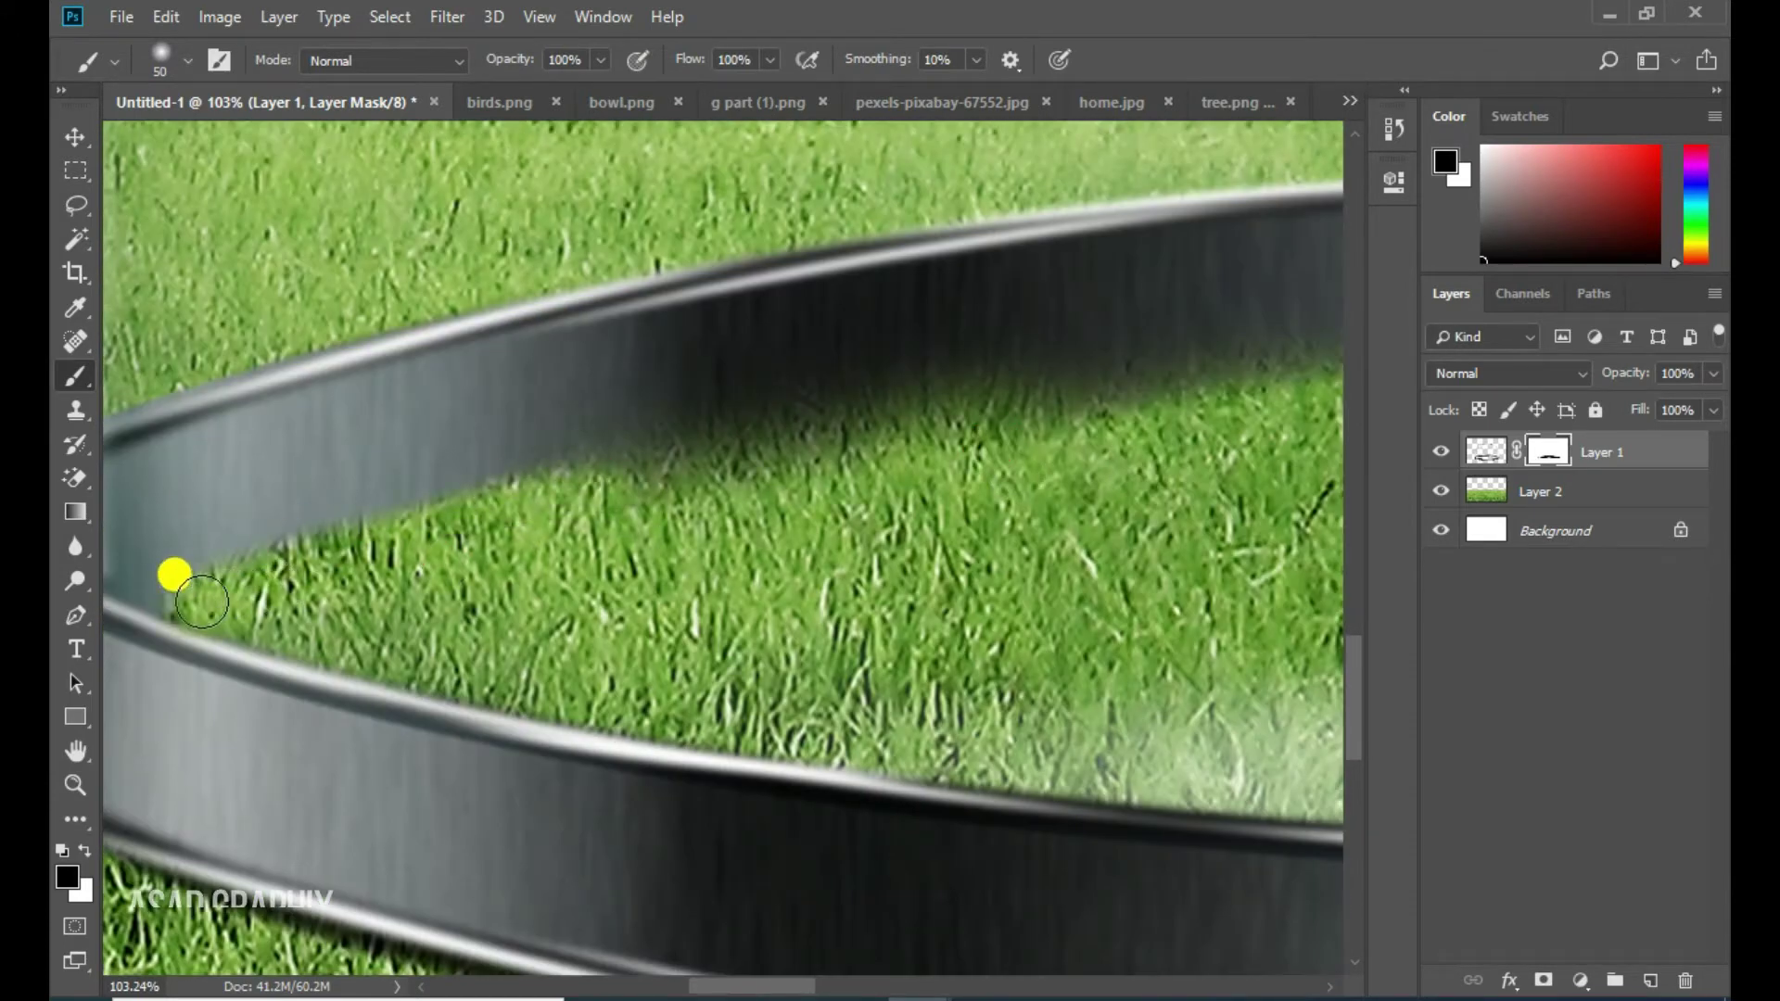
mouse_move(1005, 409)
left_mouse_down()
mouse_move(516, 489)
mouse_move(995, 522)
mouse_move(993, 676)
mouse_move(821, 541)
left_mouse_up()
mouse_move(1158, 579)
left_mouse_down()
mouse_move(667, 540)
mouse_move(887, 585)
left_mouse_up()
mouse_move(1090, 612)
left_mouse_down()
mouse_move(1038, 615)
mouse_move(1006, 516)
left_mouse_up()
key("ctrl+0")
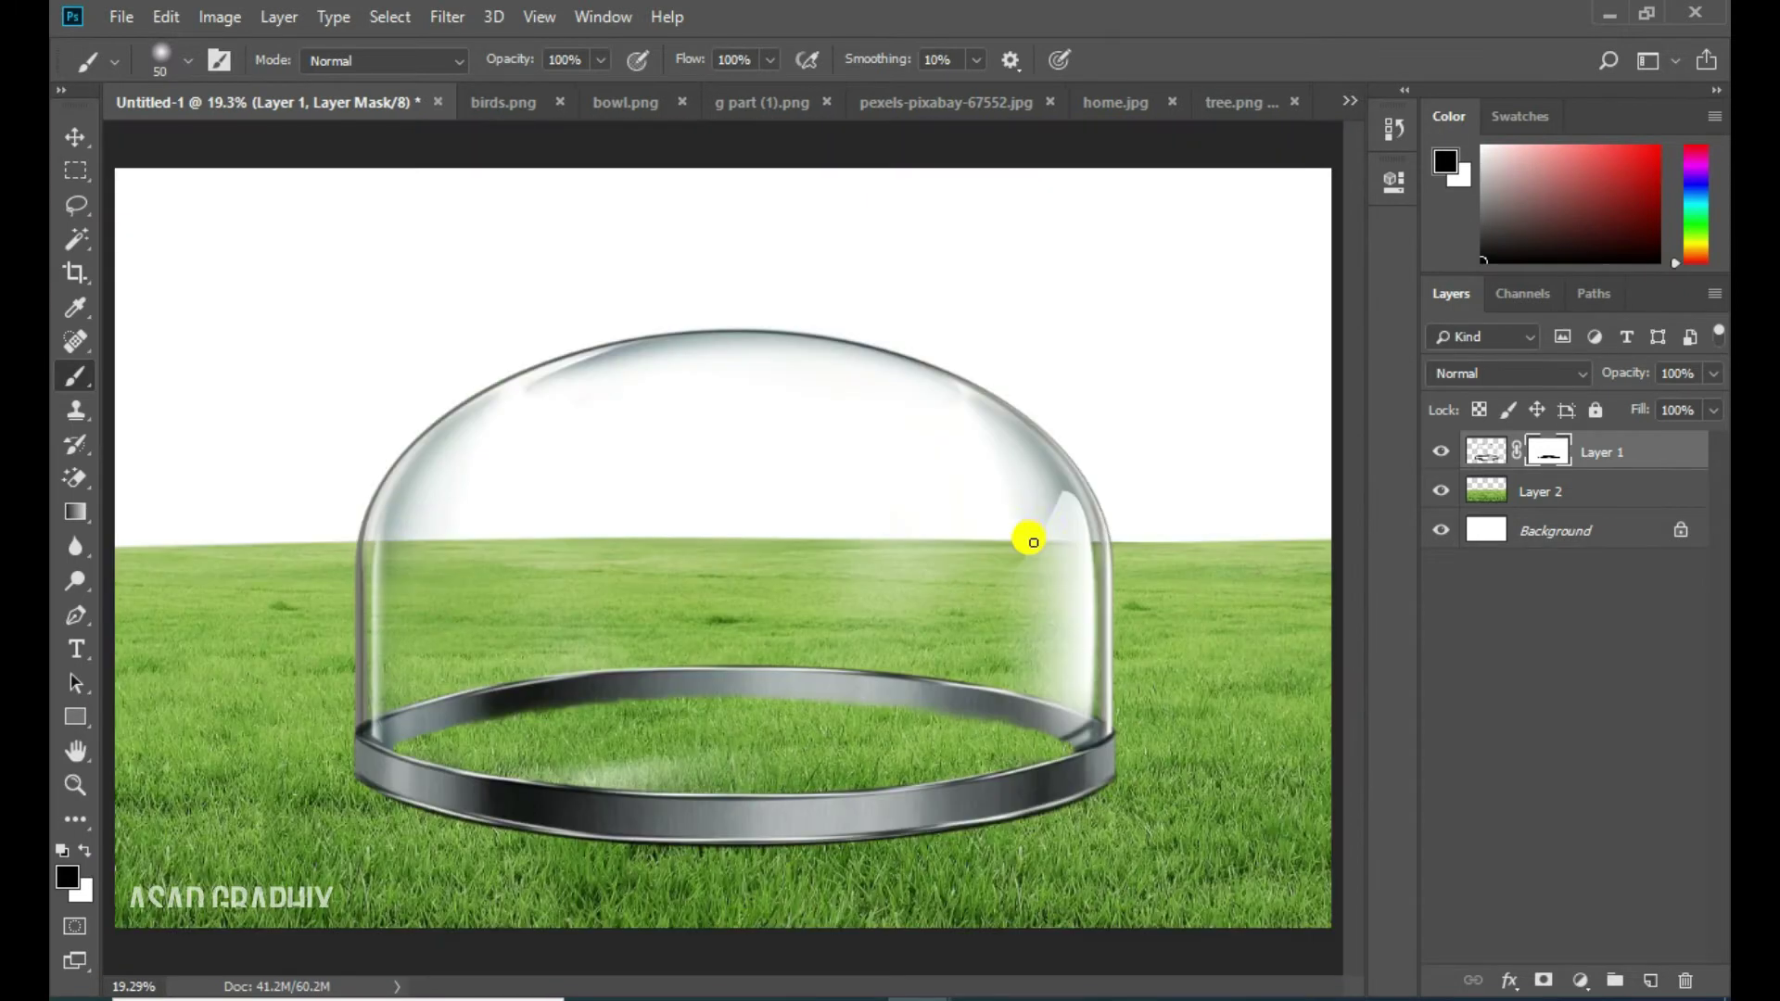
left_click(77, 136)
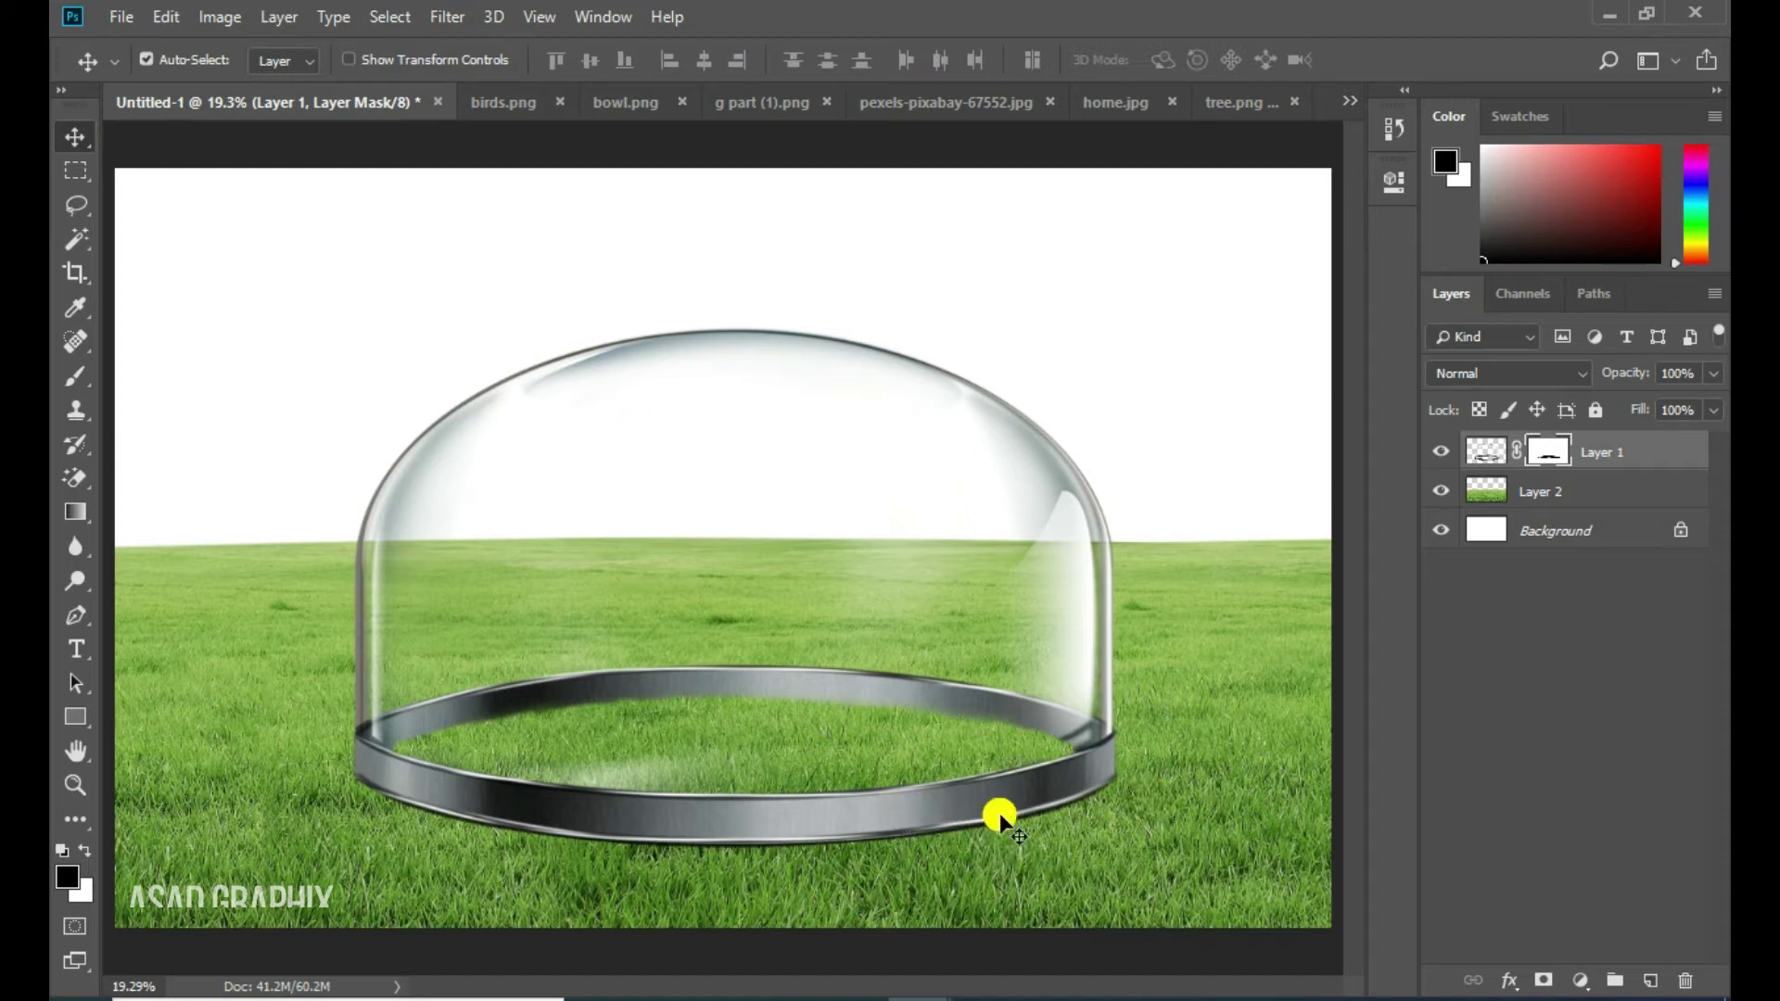
Zoom in on the rim's front edge and soften its bottom into the grass on the mask
left_click_drag(688, 781, 743, 751)
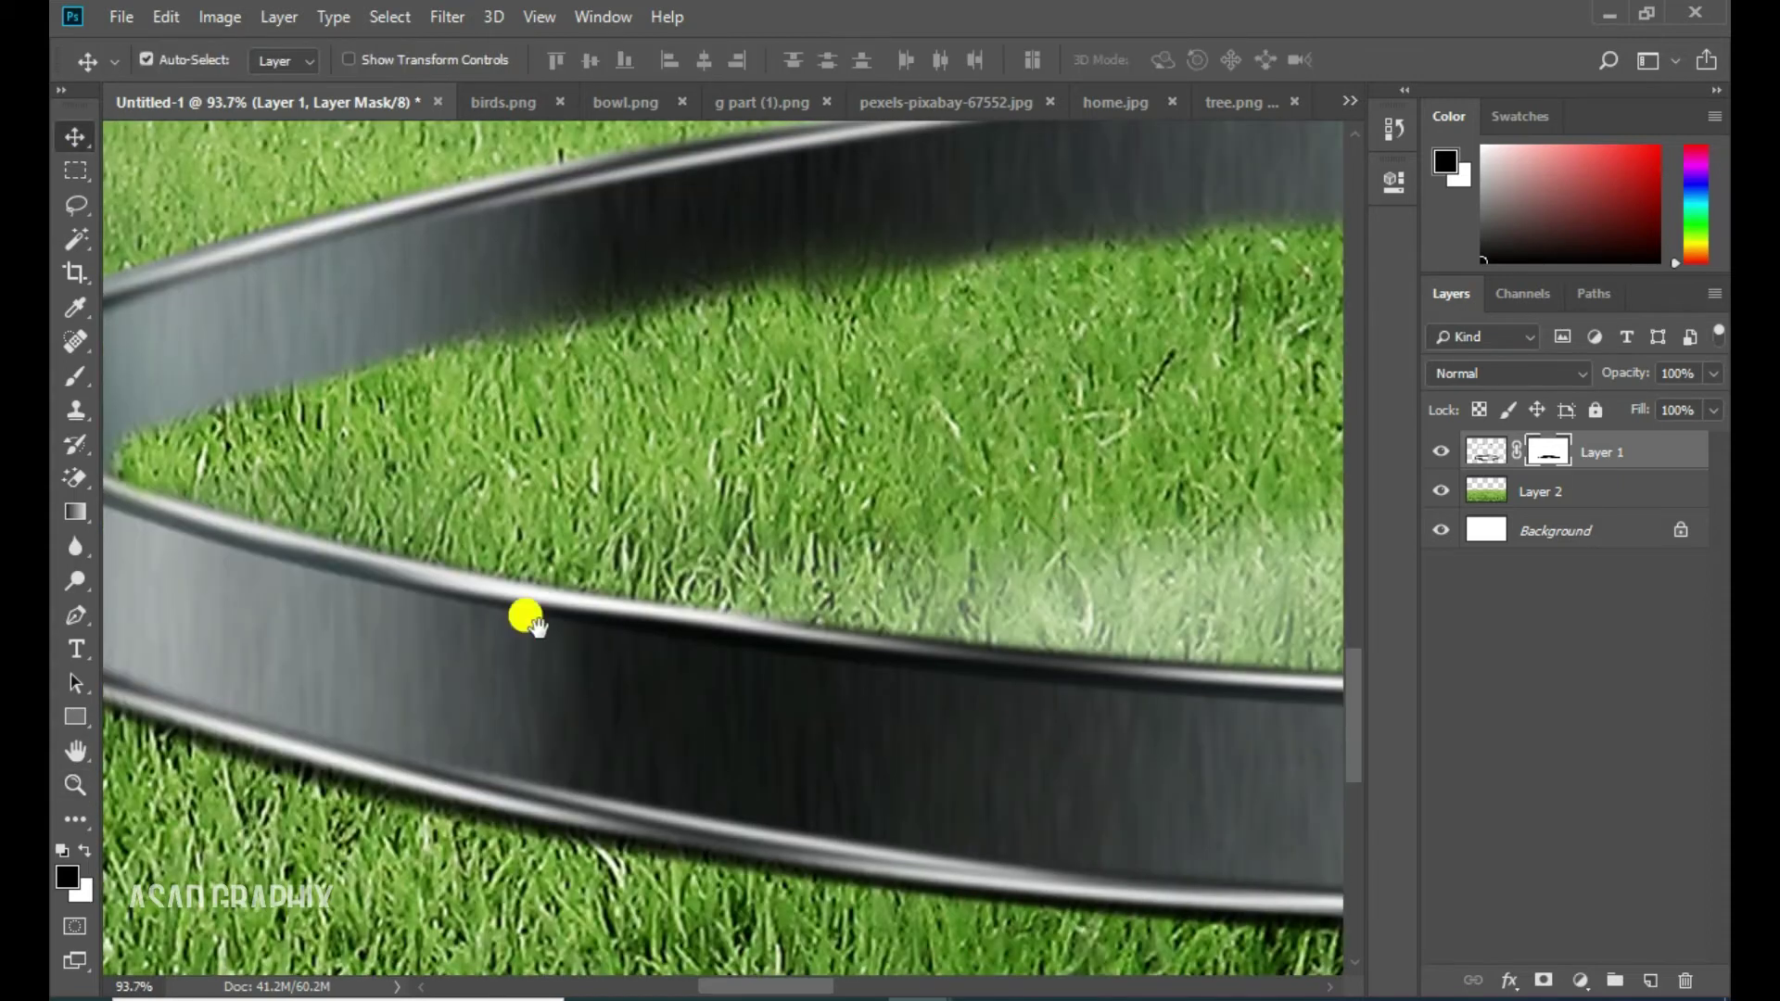
left_click_drag(525, 615, 1033, 612)
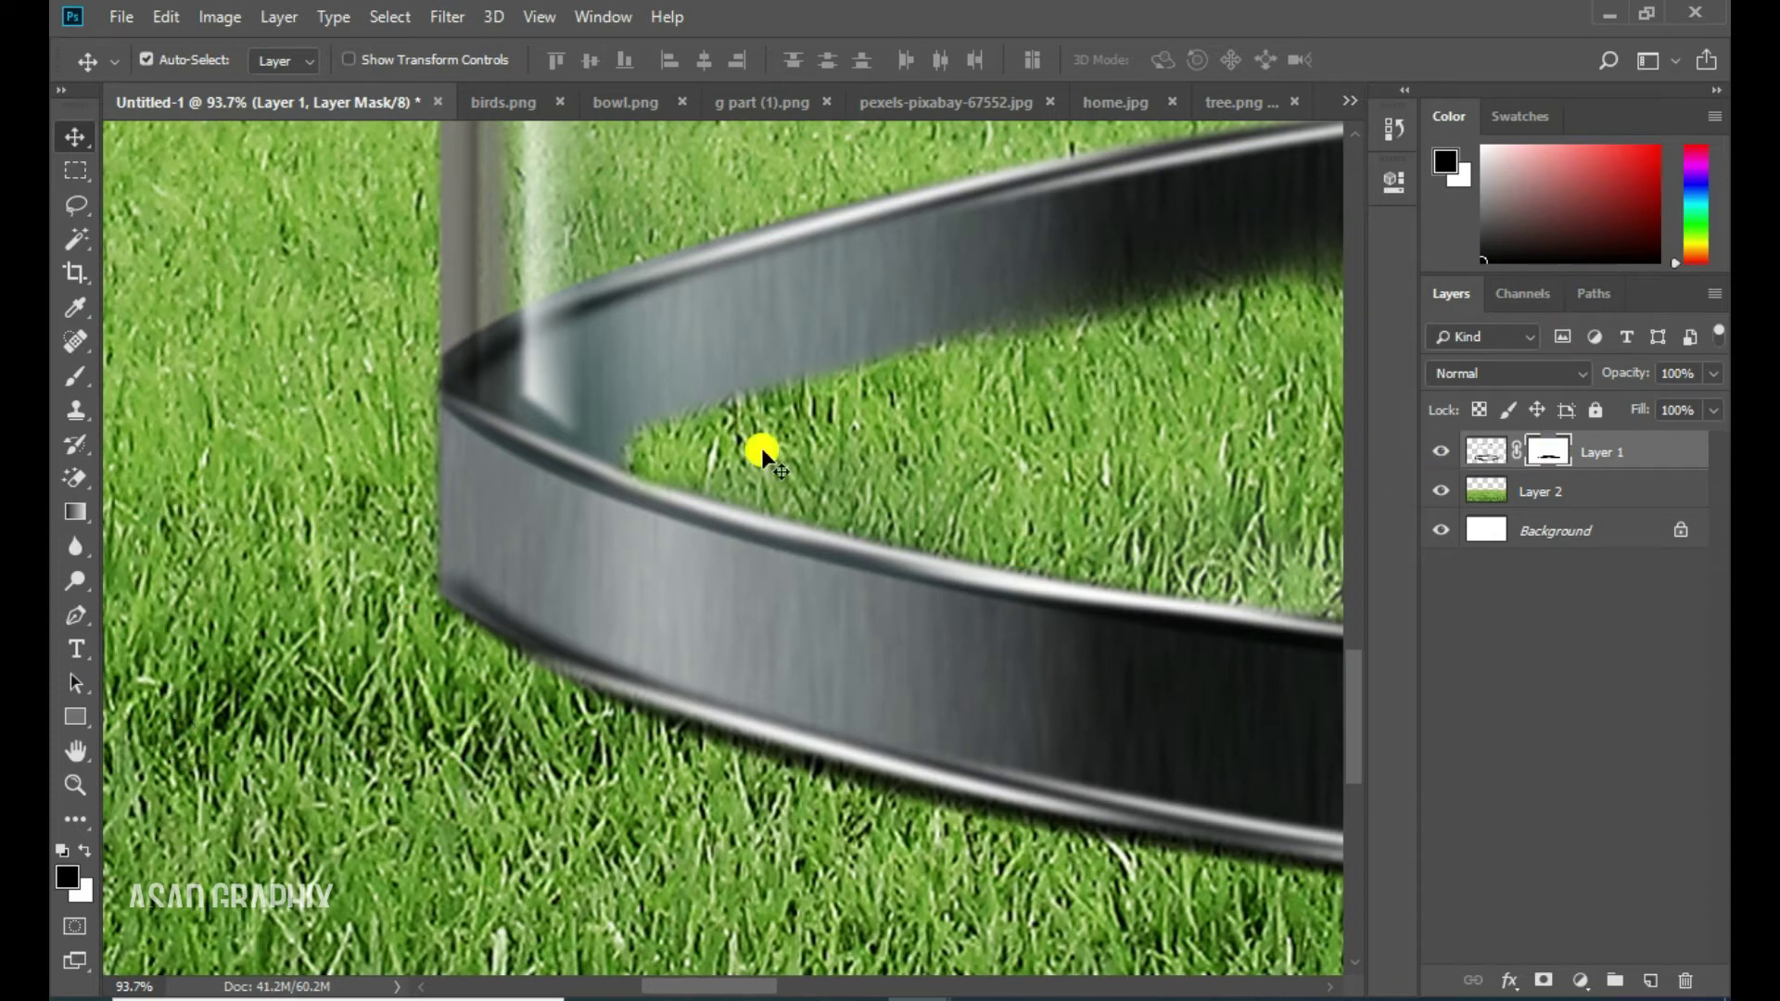
left_click(91, 380)
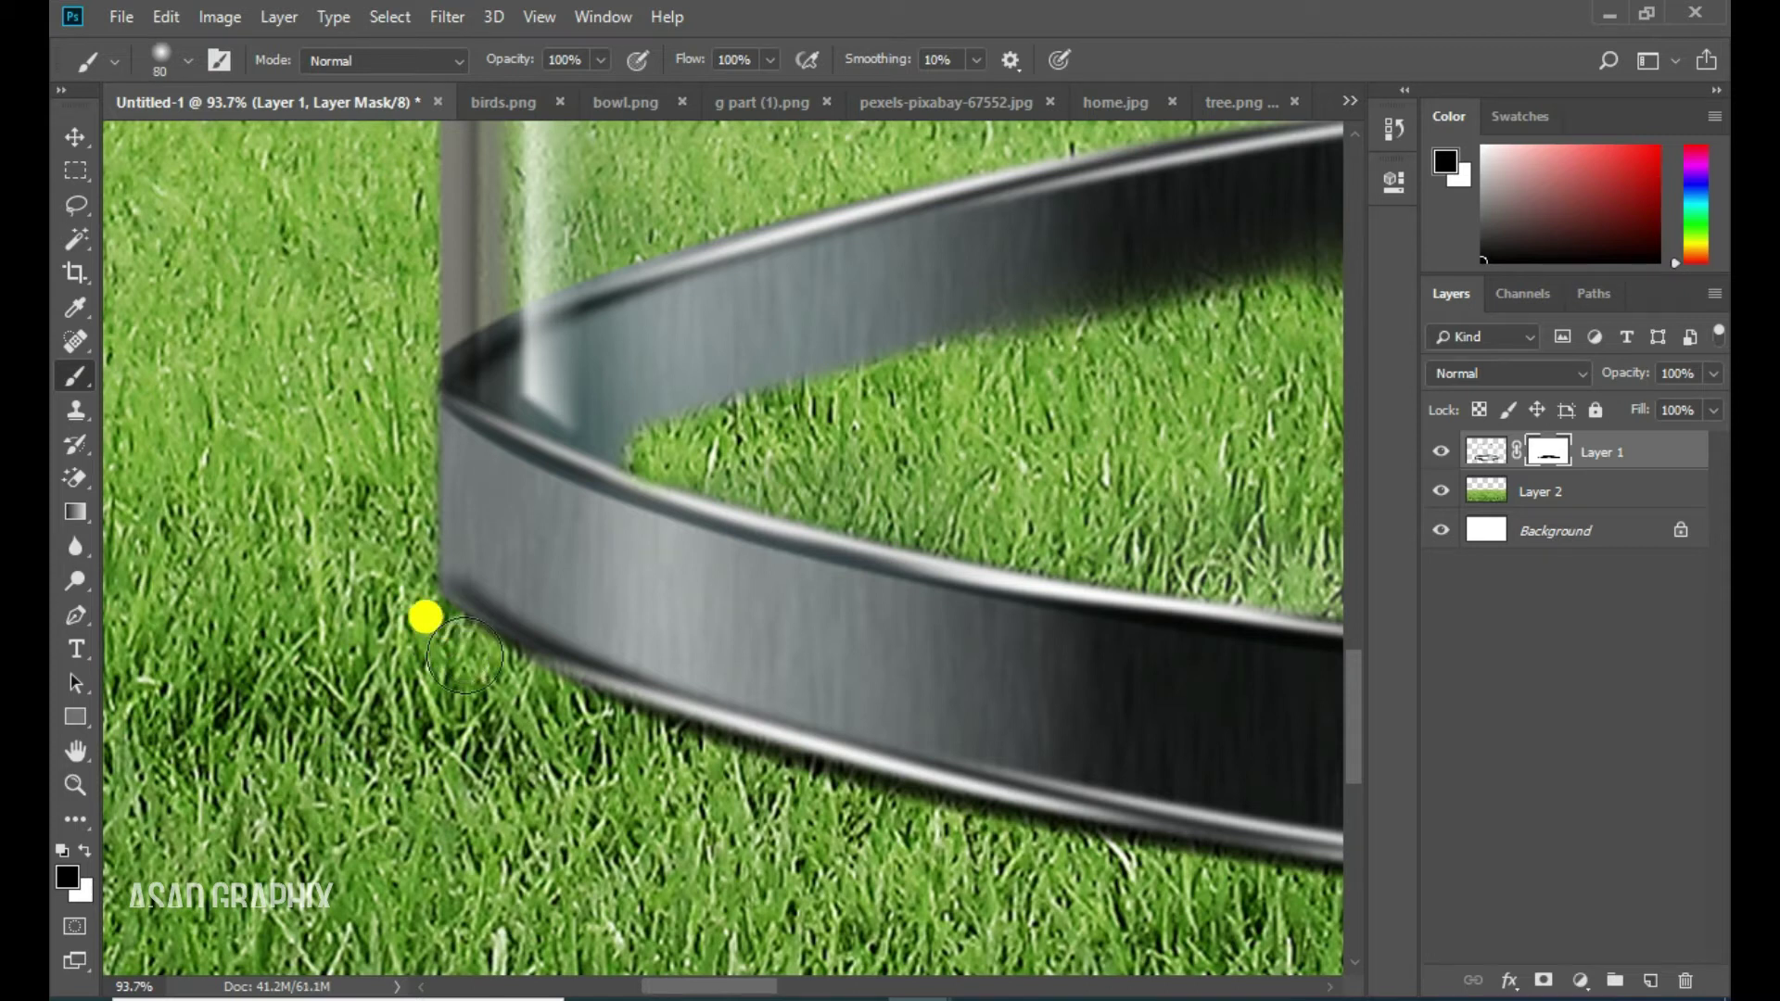
mouse_move(426, 636)
left_mouse_down()
mouse_move(464, 696)
mouse_move(416, 653)
mouse_move(484, 701)
mouse_move(757, 798)
mouse_move(478, 722)
mouse_move(934, 766)
mouse_move(522, 729)
left_mouse_up()
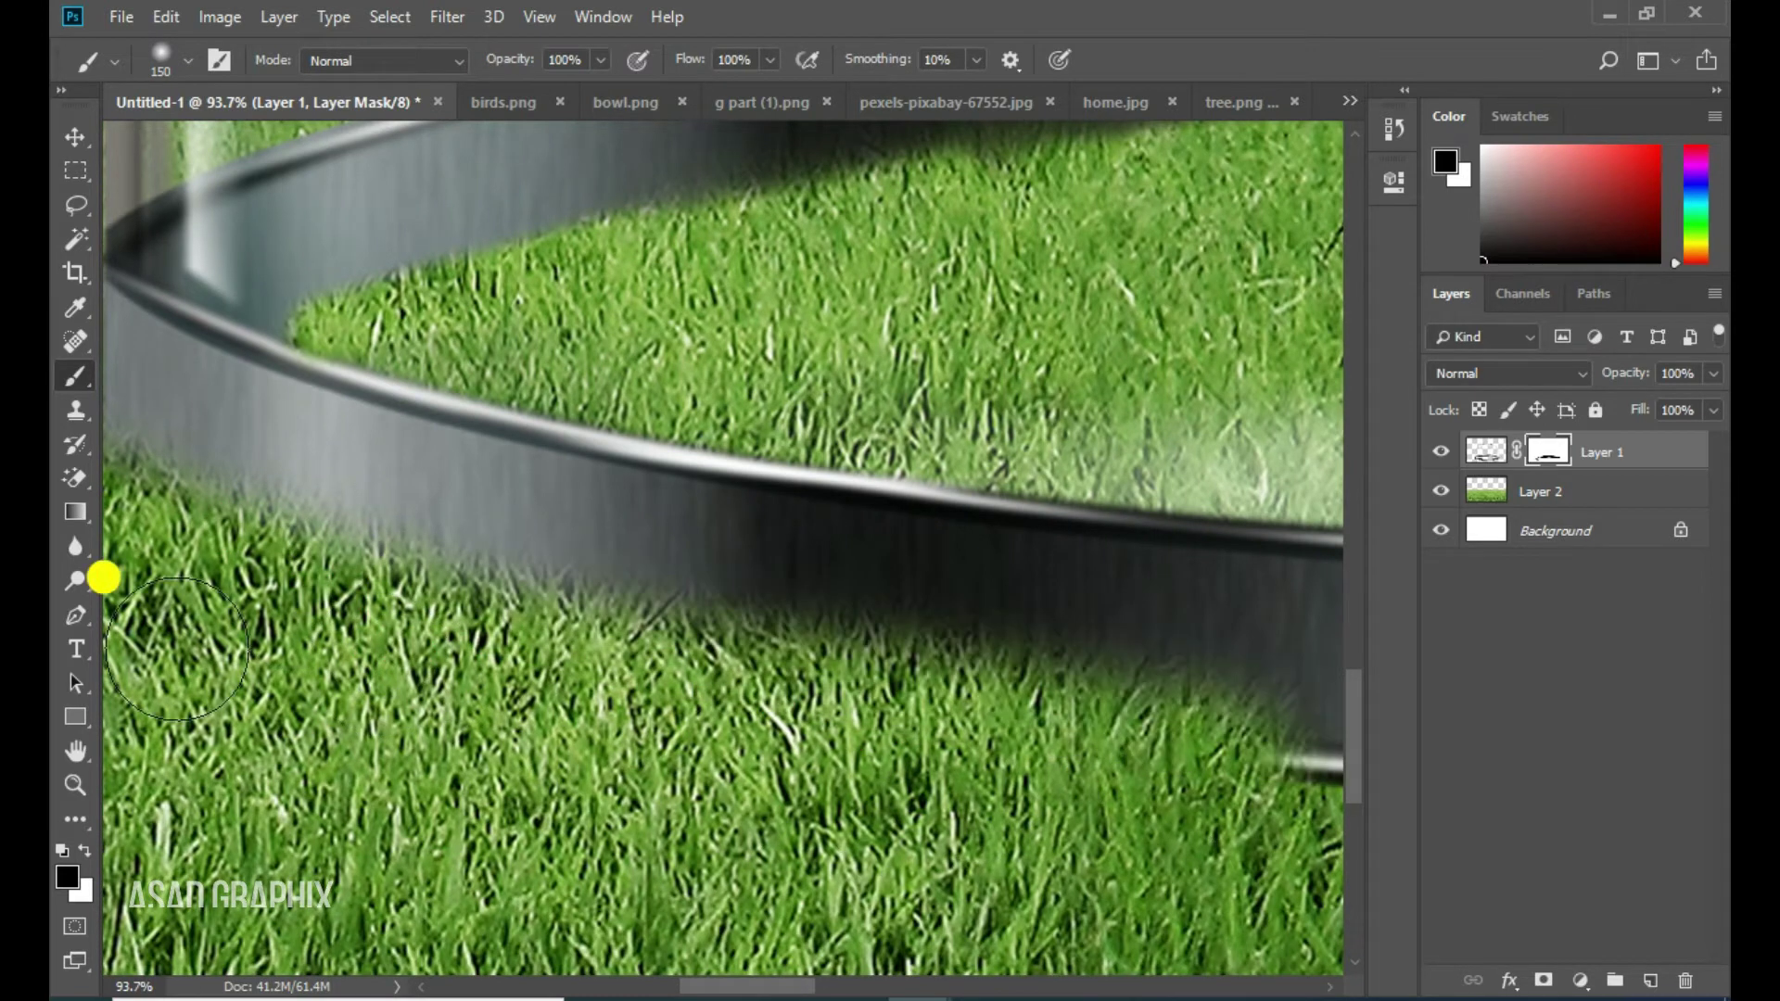
Blend the rim's lower edge, right corner and lower-left edge into the grass, then fit the view
left_click_drag(1055, 697, 937, 677)
mouse_move(864, 604)
left_mouse_down()
mouse_move(234, 572)
mouse_move(699, 699)
mouse_move(286, 872)
mouse_move(194, 955)
left_mouse_up()
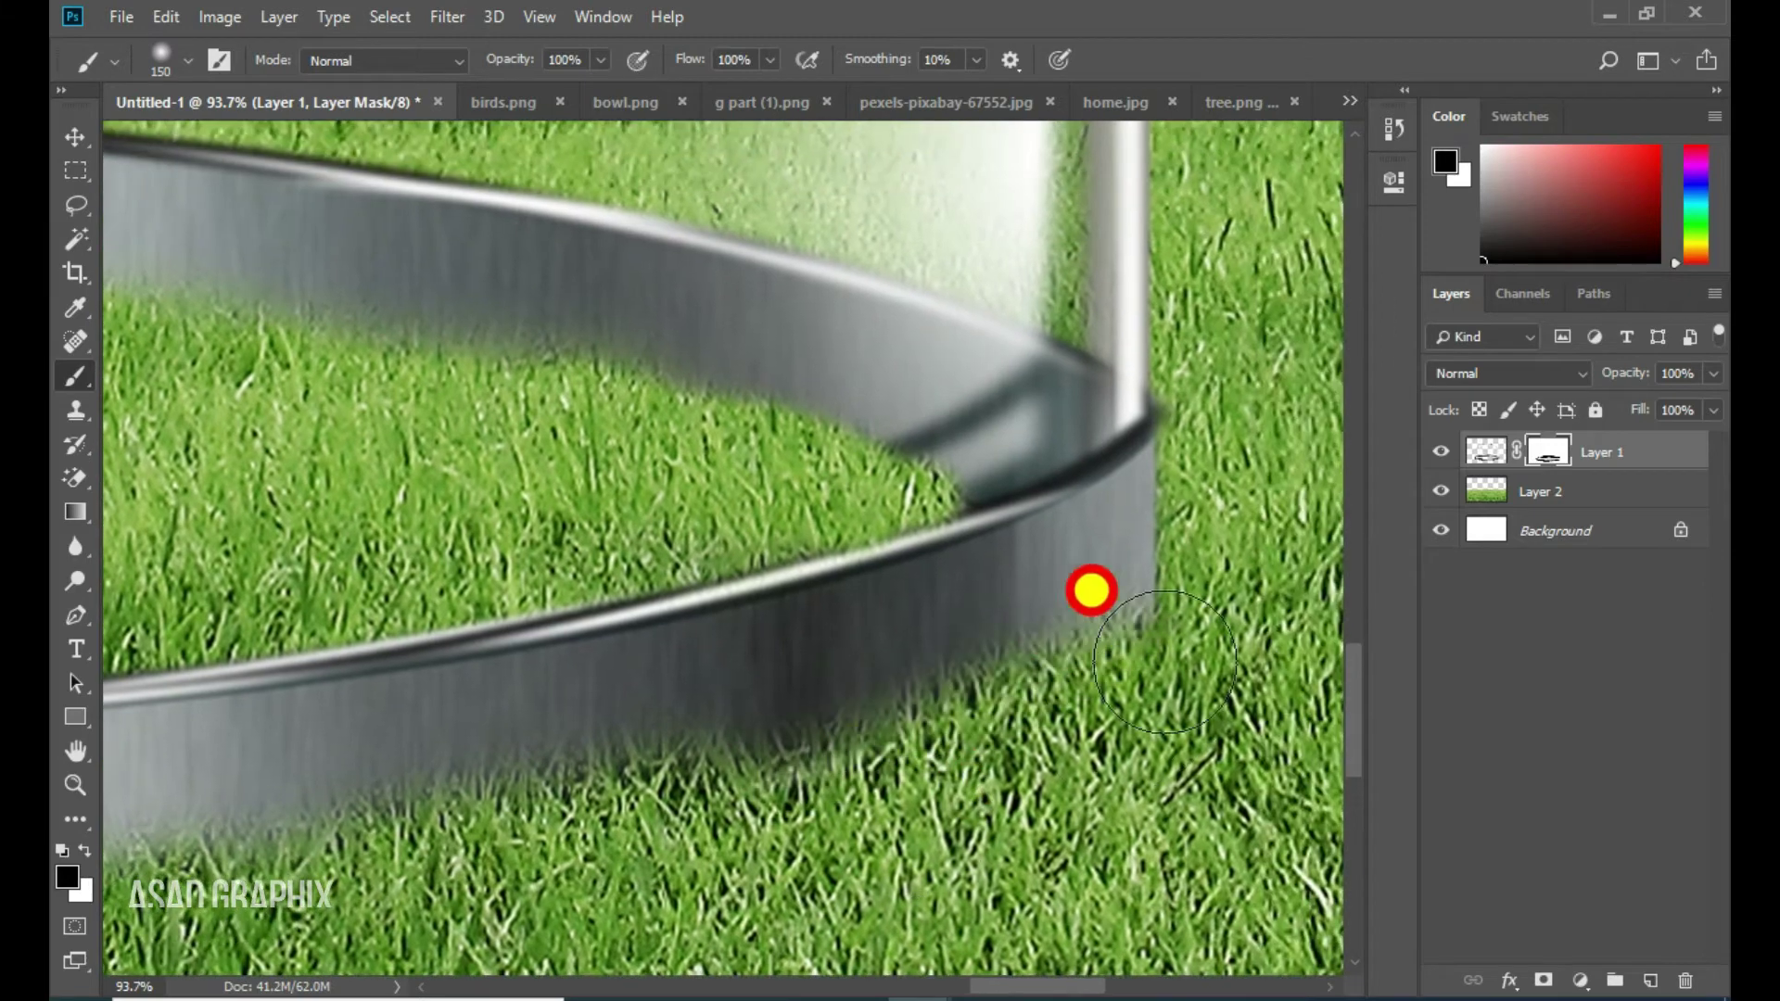
left_click_drag(1089, 588, 1142, 475)
mouse_move(983, 783)
left_mouse_down()
mouse_move(687, 656)
mouse_move(788, 786)
mouse_move(672, 752)
left_mouse_up()
scroll(672, 752, "left", 5)
scroll(521, 649, "left", 3)
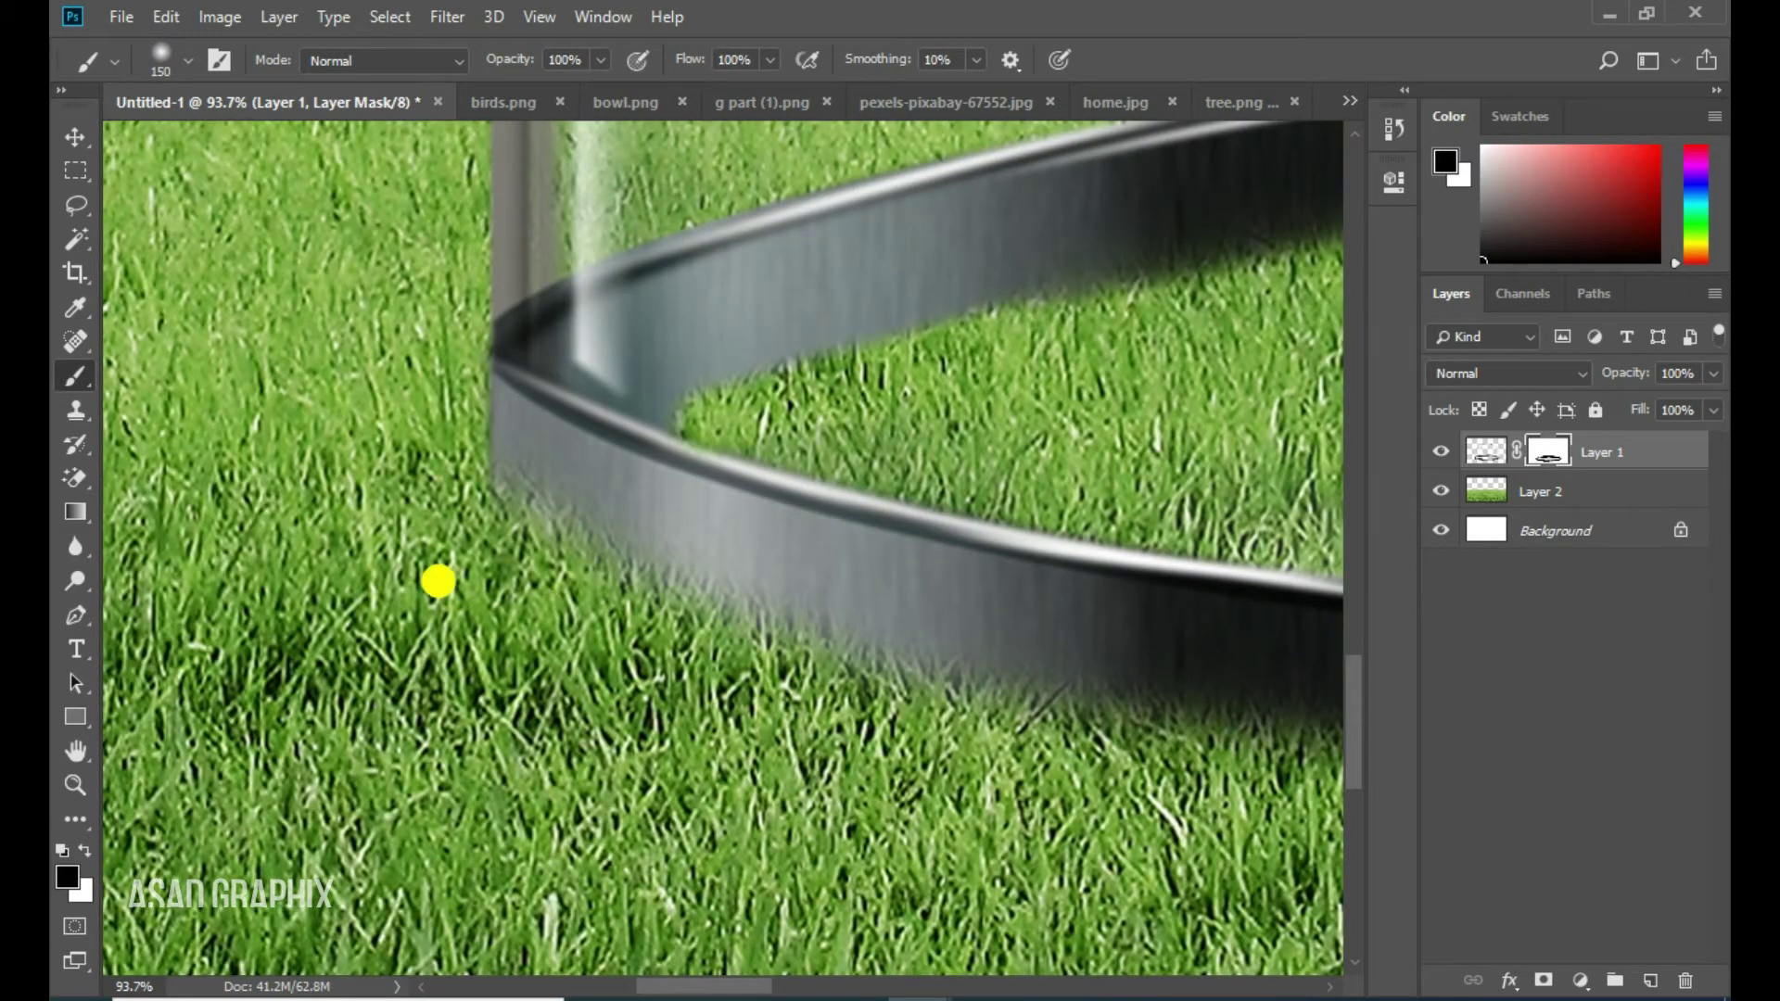
mouse_move(530, 554)
left_mouse_down()
mouse_move(381, 517)
mouse_move(492, 566)
left_mouse_up()
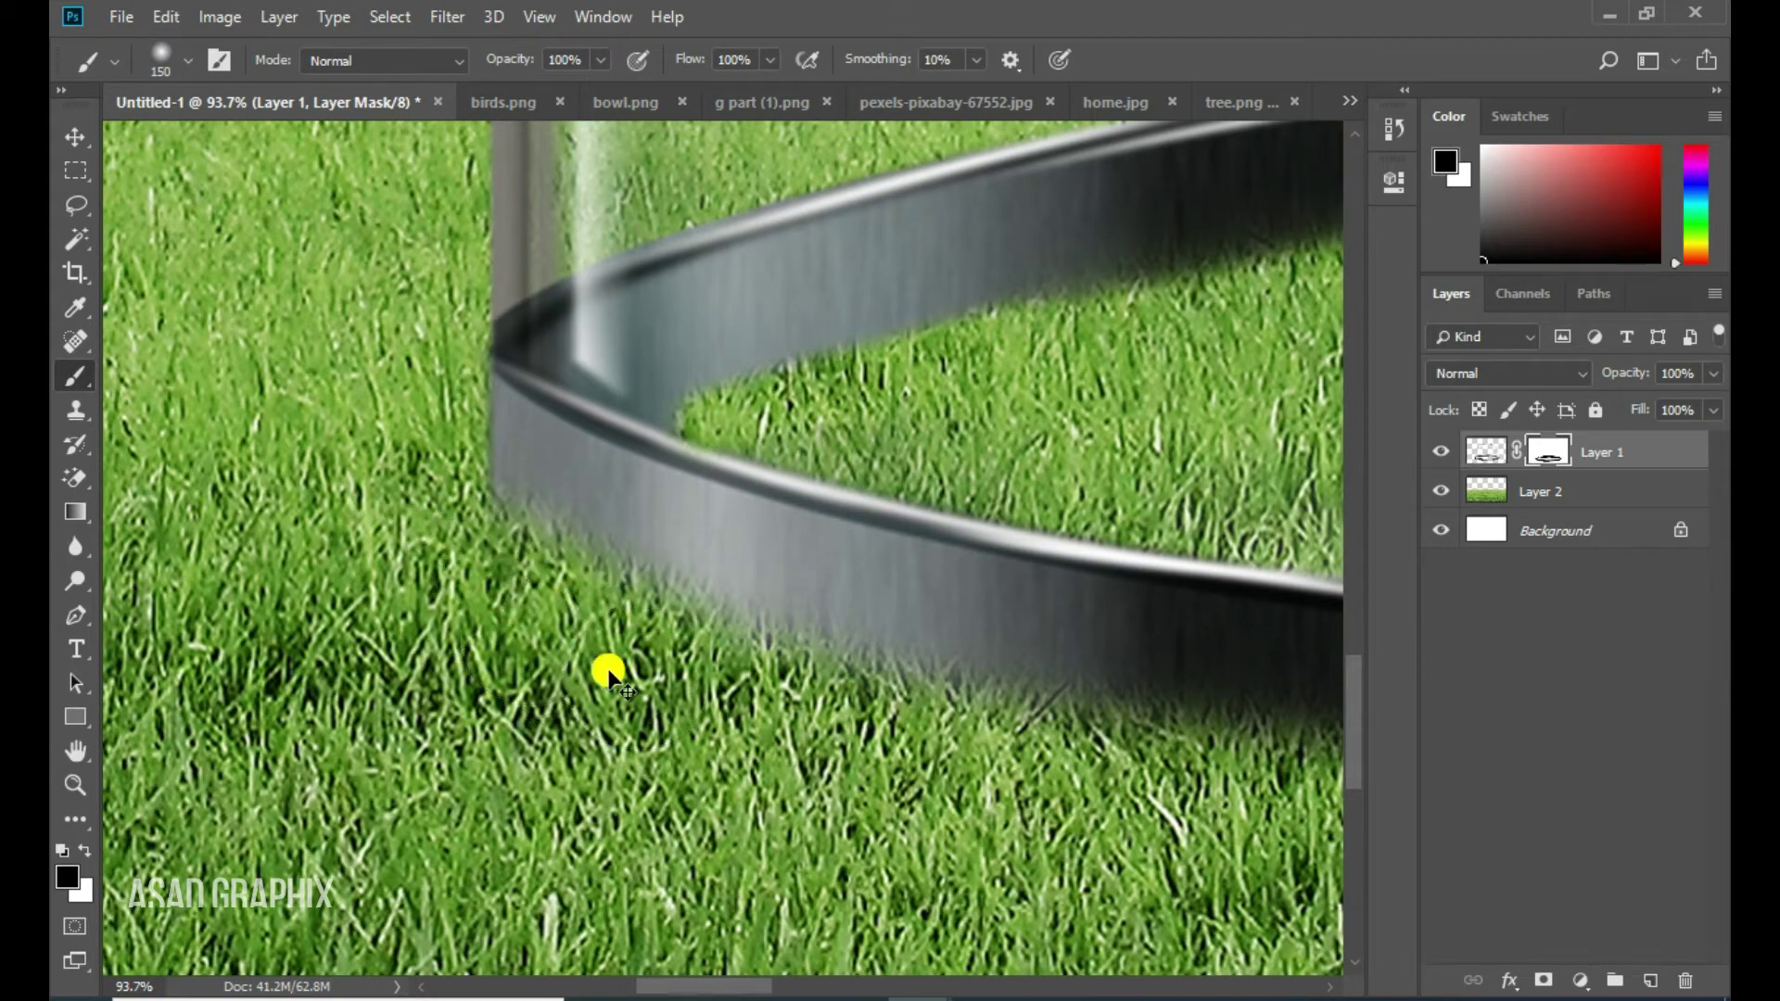
key("ctrl+0")
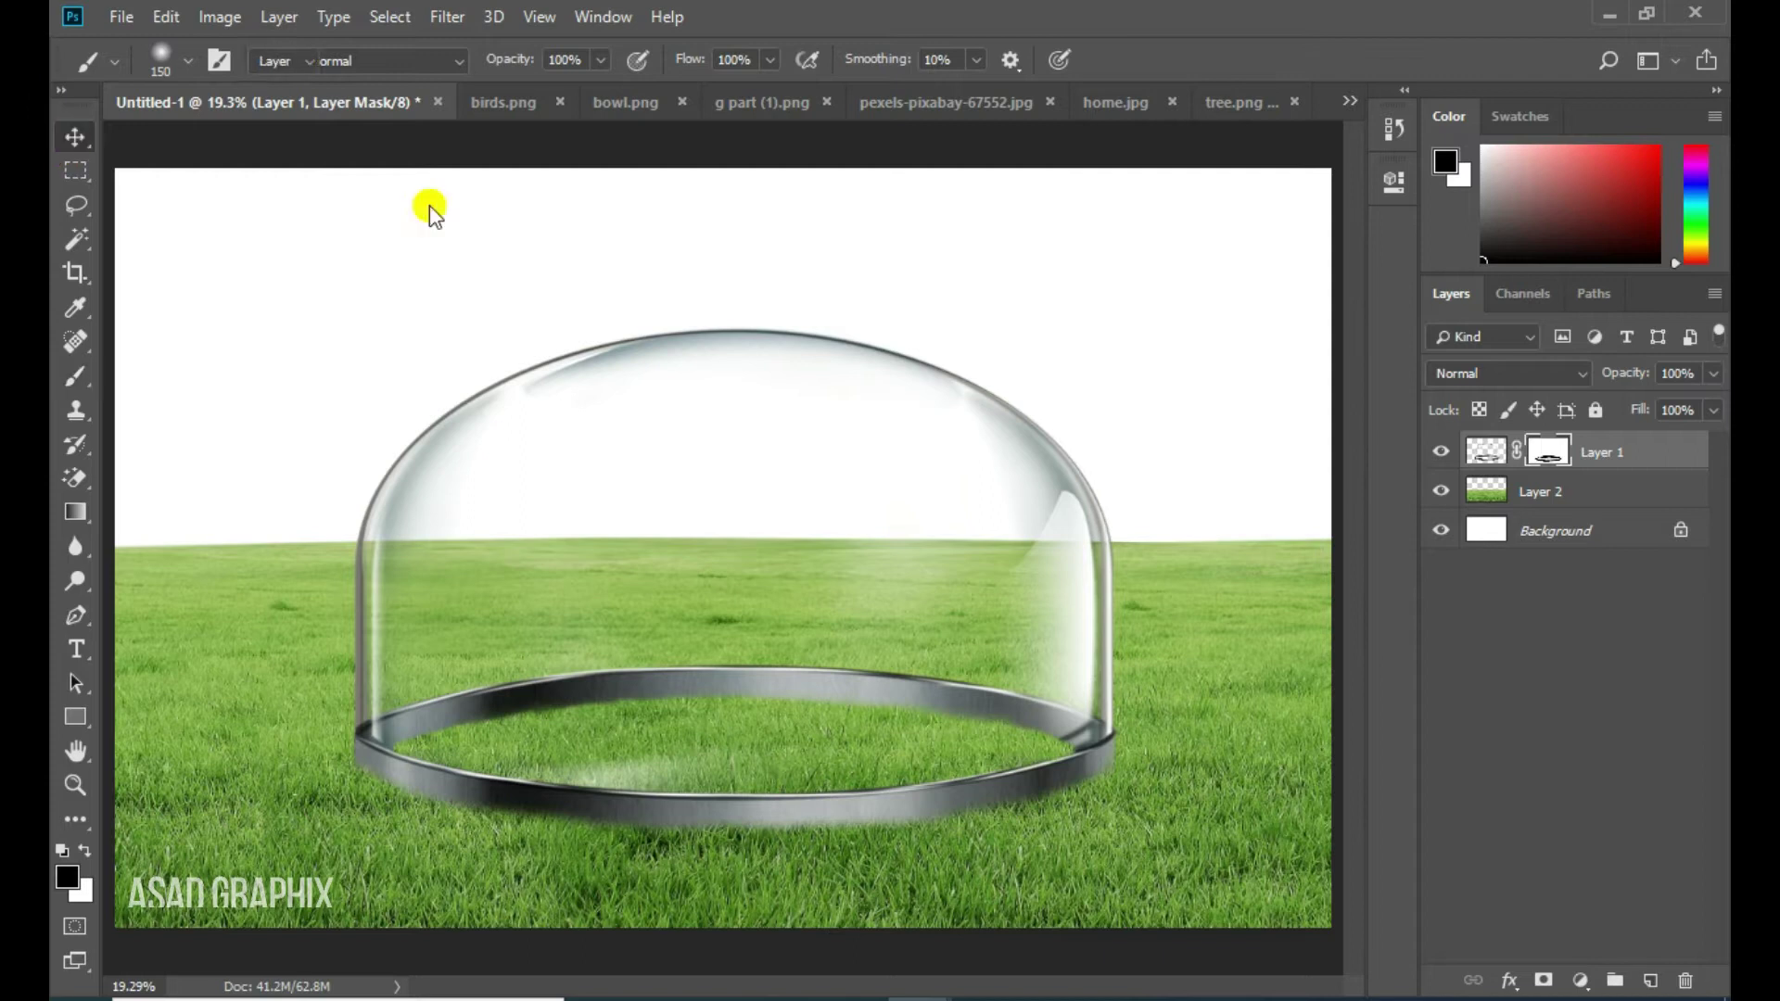
Copy the rocks from stone.png into the dome composition
key("v")
left_click(1349, 102)
left_click_drag(1454, 298, 1454, 308)
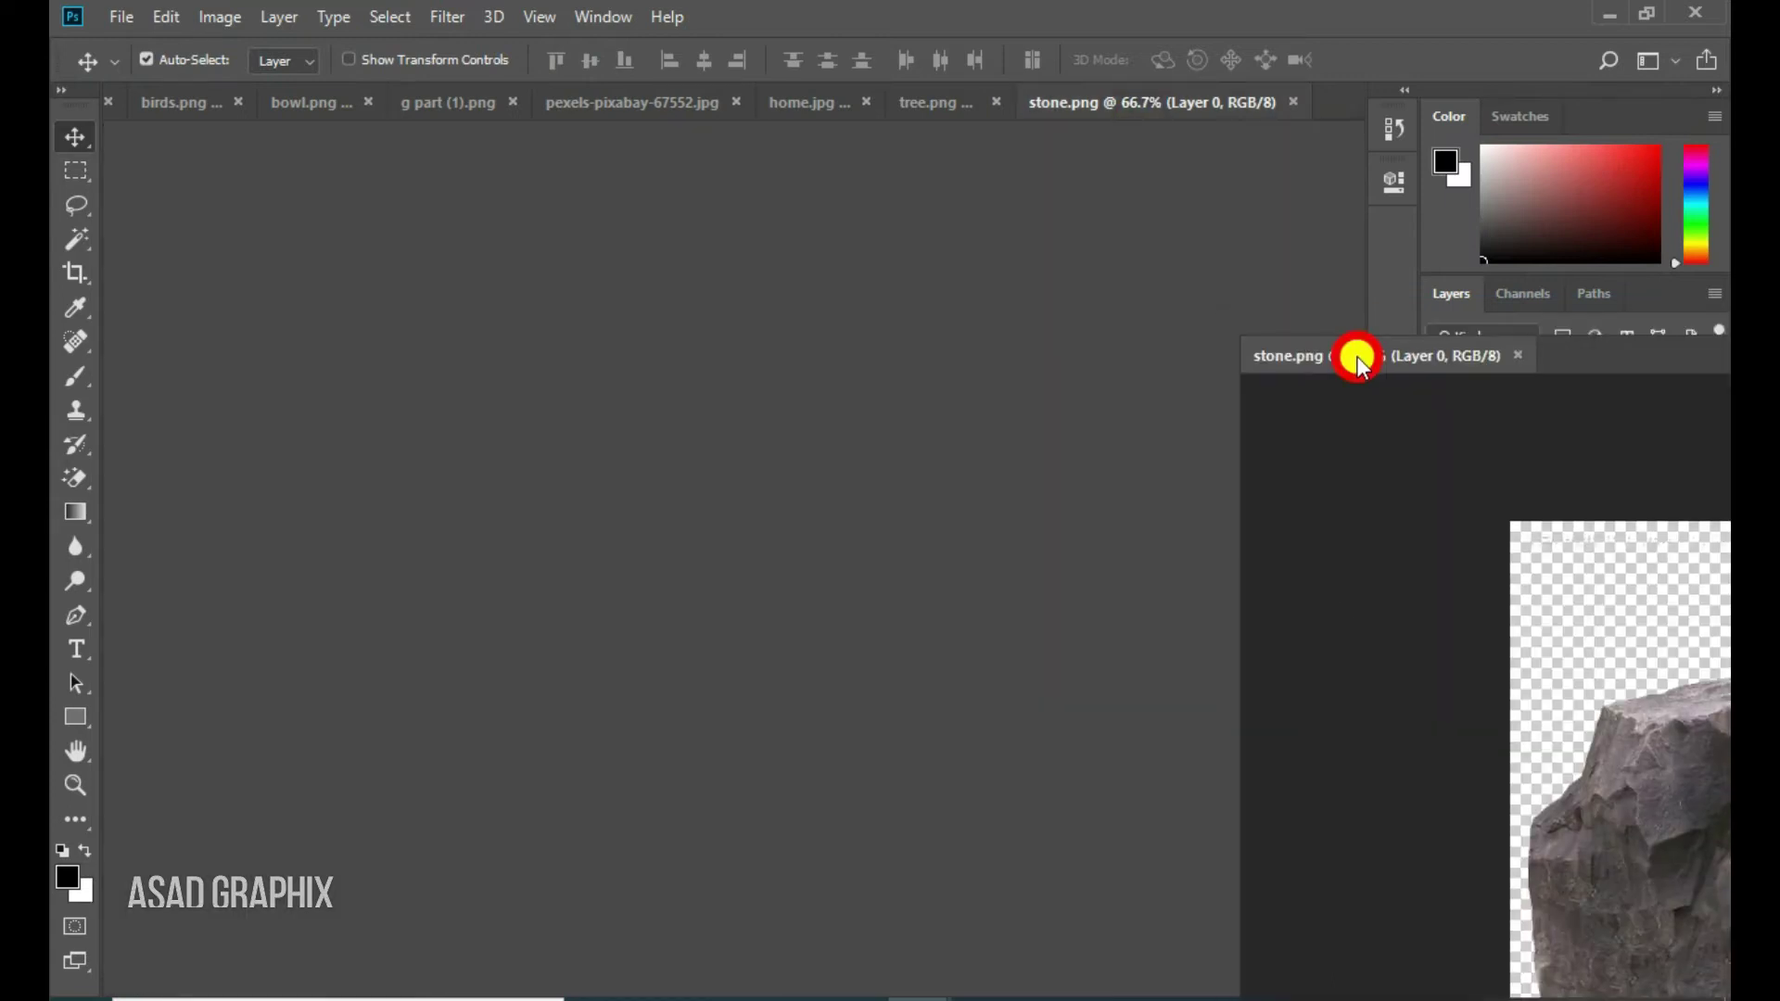
left_click_drag(1135, 116, 1355, 356)
left_click_drag(1444, 671, 833, 681)
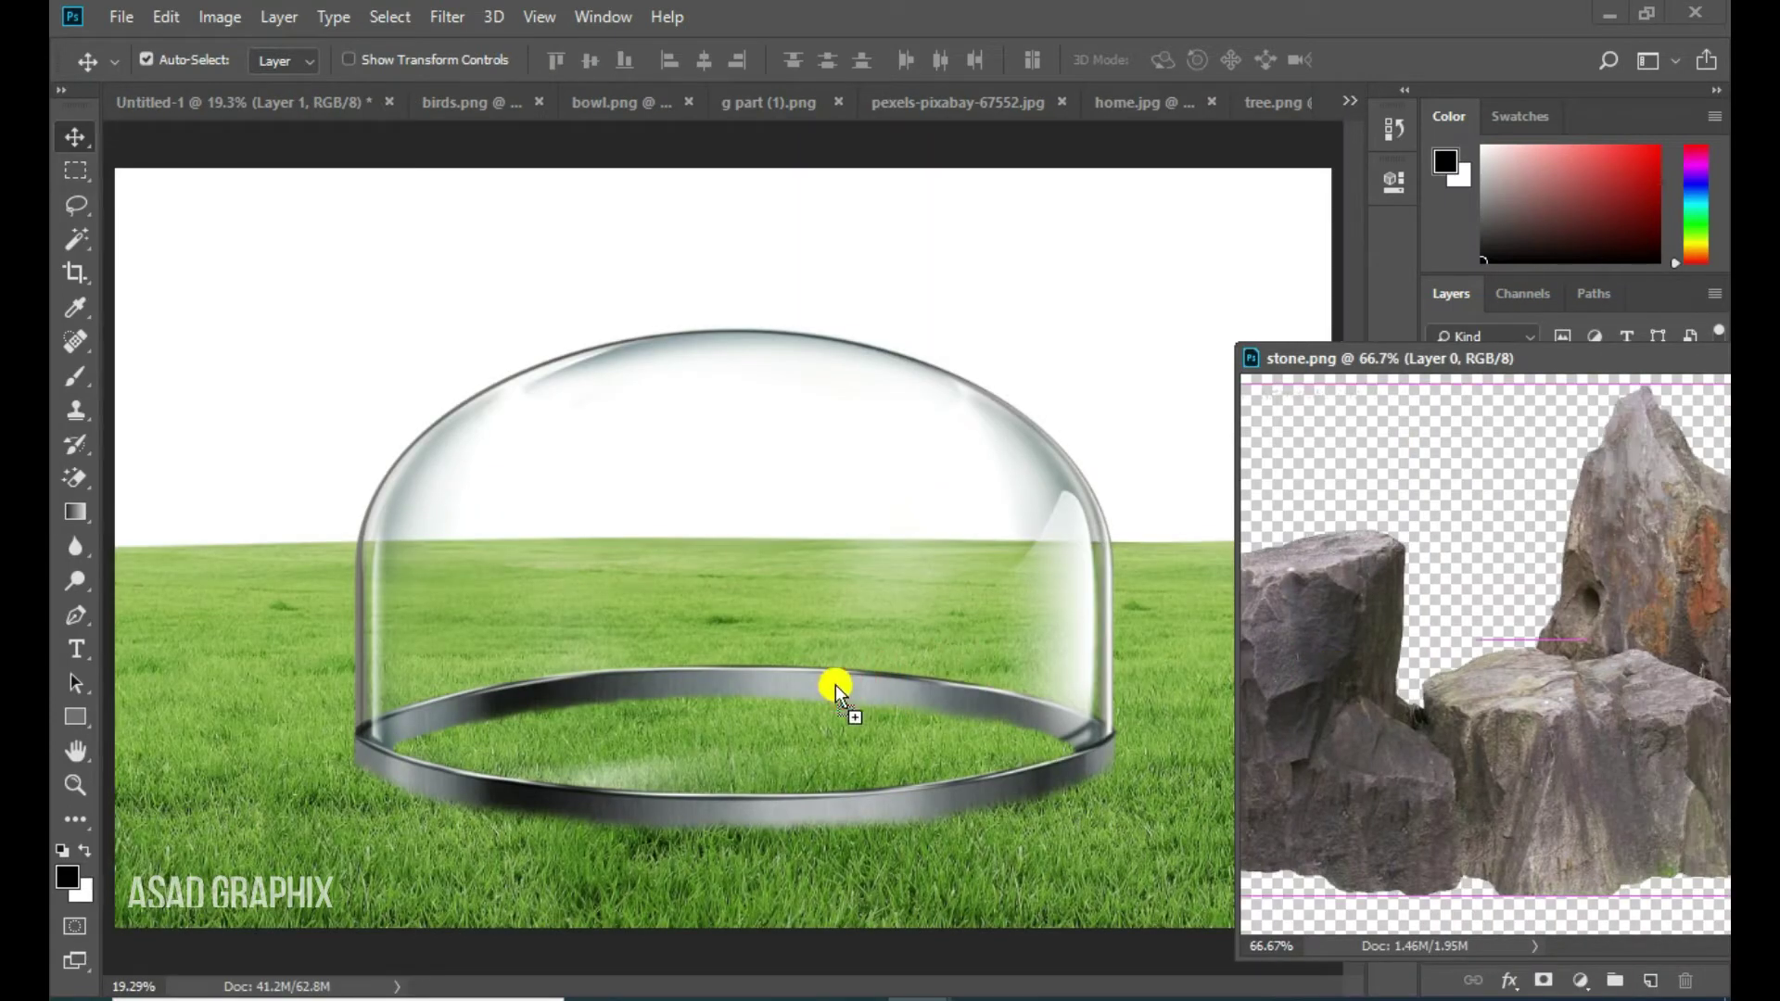
mouse_move(1517, 364)
left_mouse_down()
mouse_move(890, 370)
mouse_move(1154, 380)
left_mouse_up()
left_click(1143, 369)
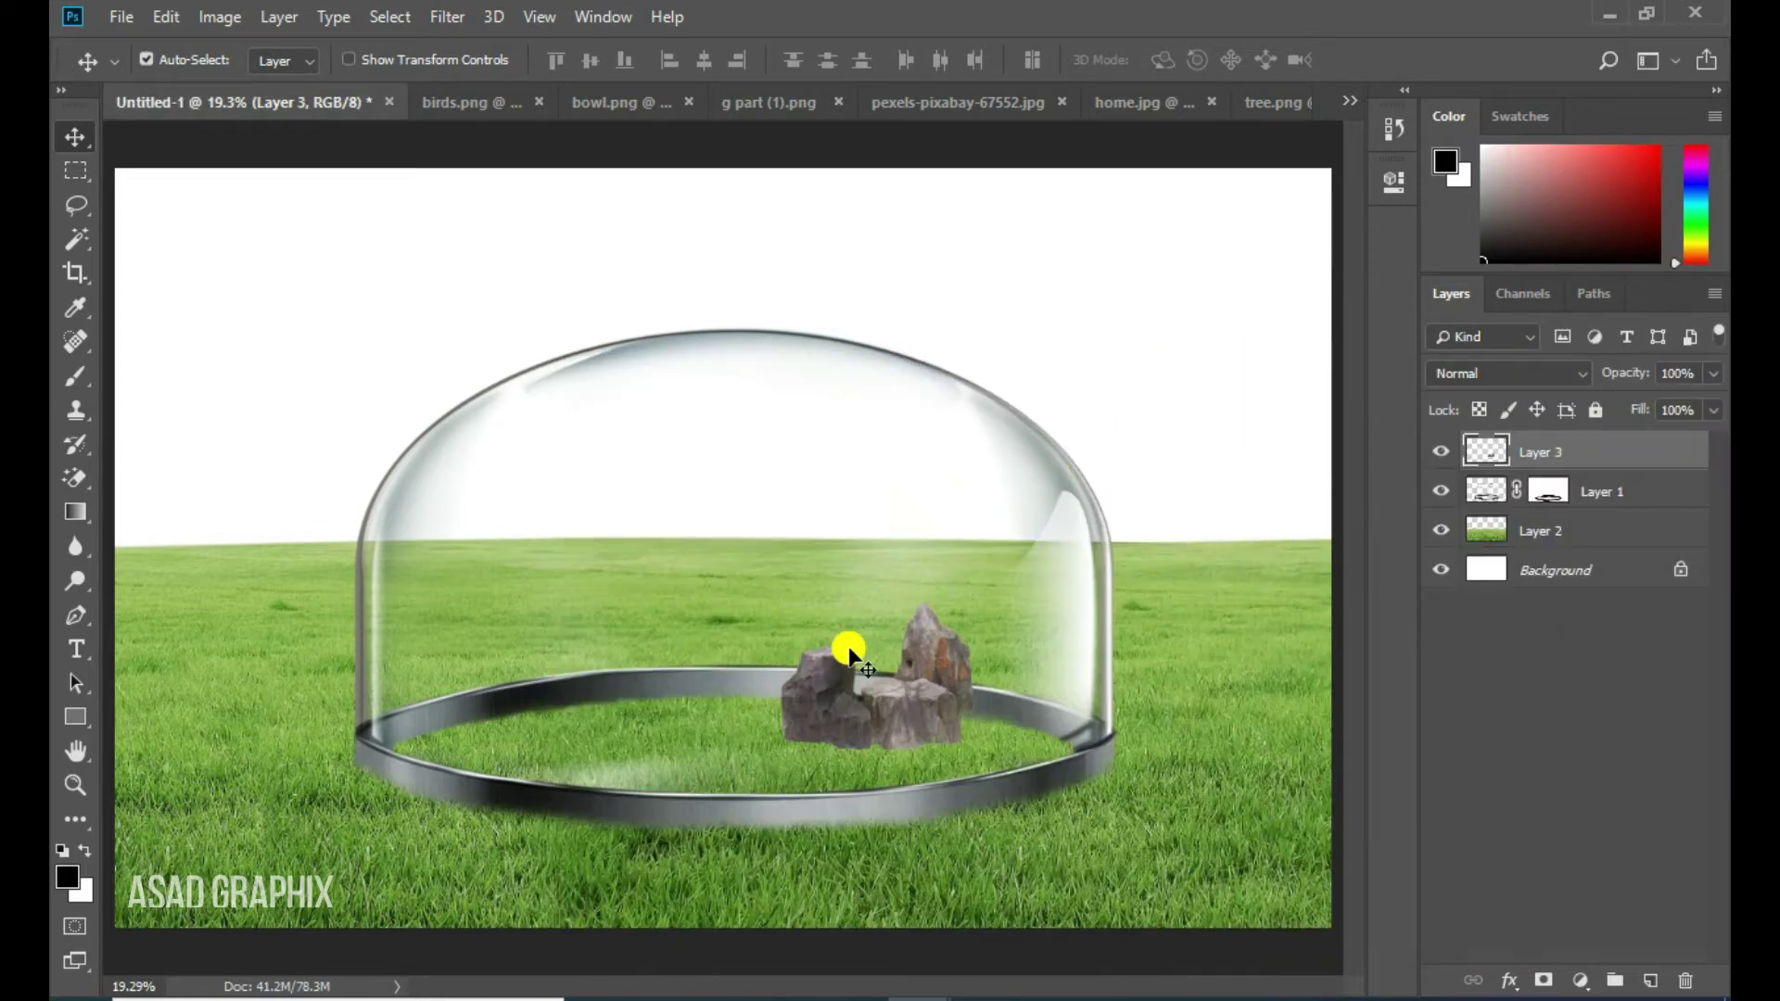
Position the rocks inside the dome on the grass near the ring's back edge
scroll(846, 675, "up", 5)
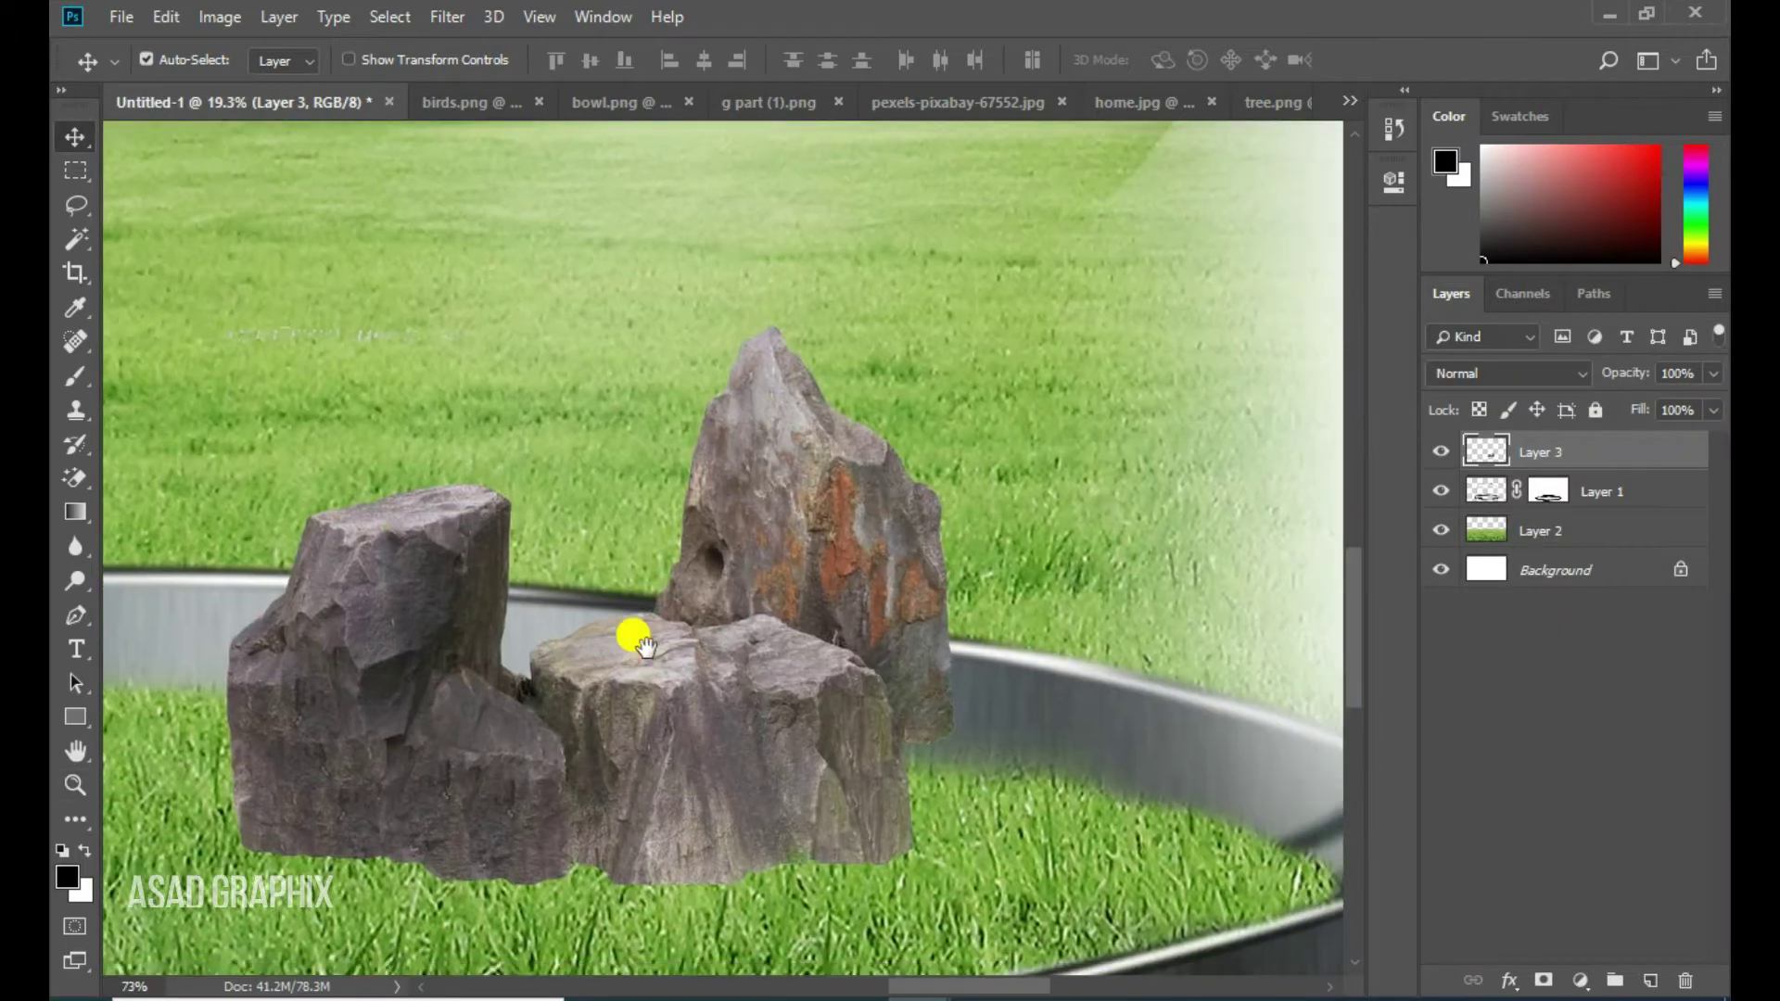
left_click_drag(740, 698, 594, 488)
mouse_move(529, 389)
left_mouse_down()
mouse_move(784, 461)
mouse_move(712, 468)
left_mouse_up()
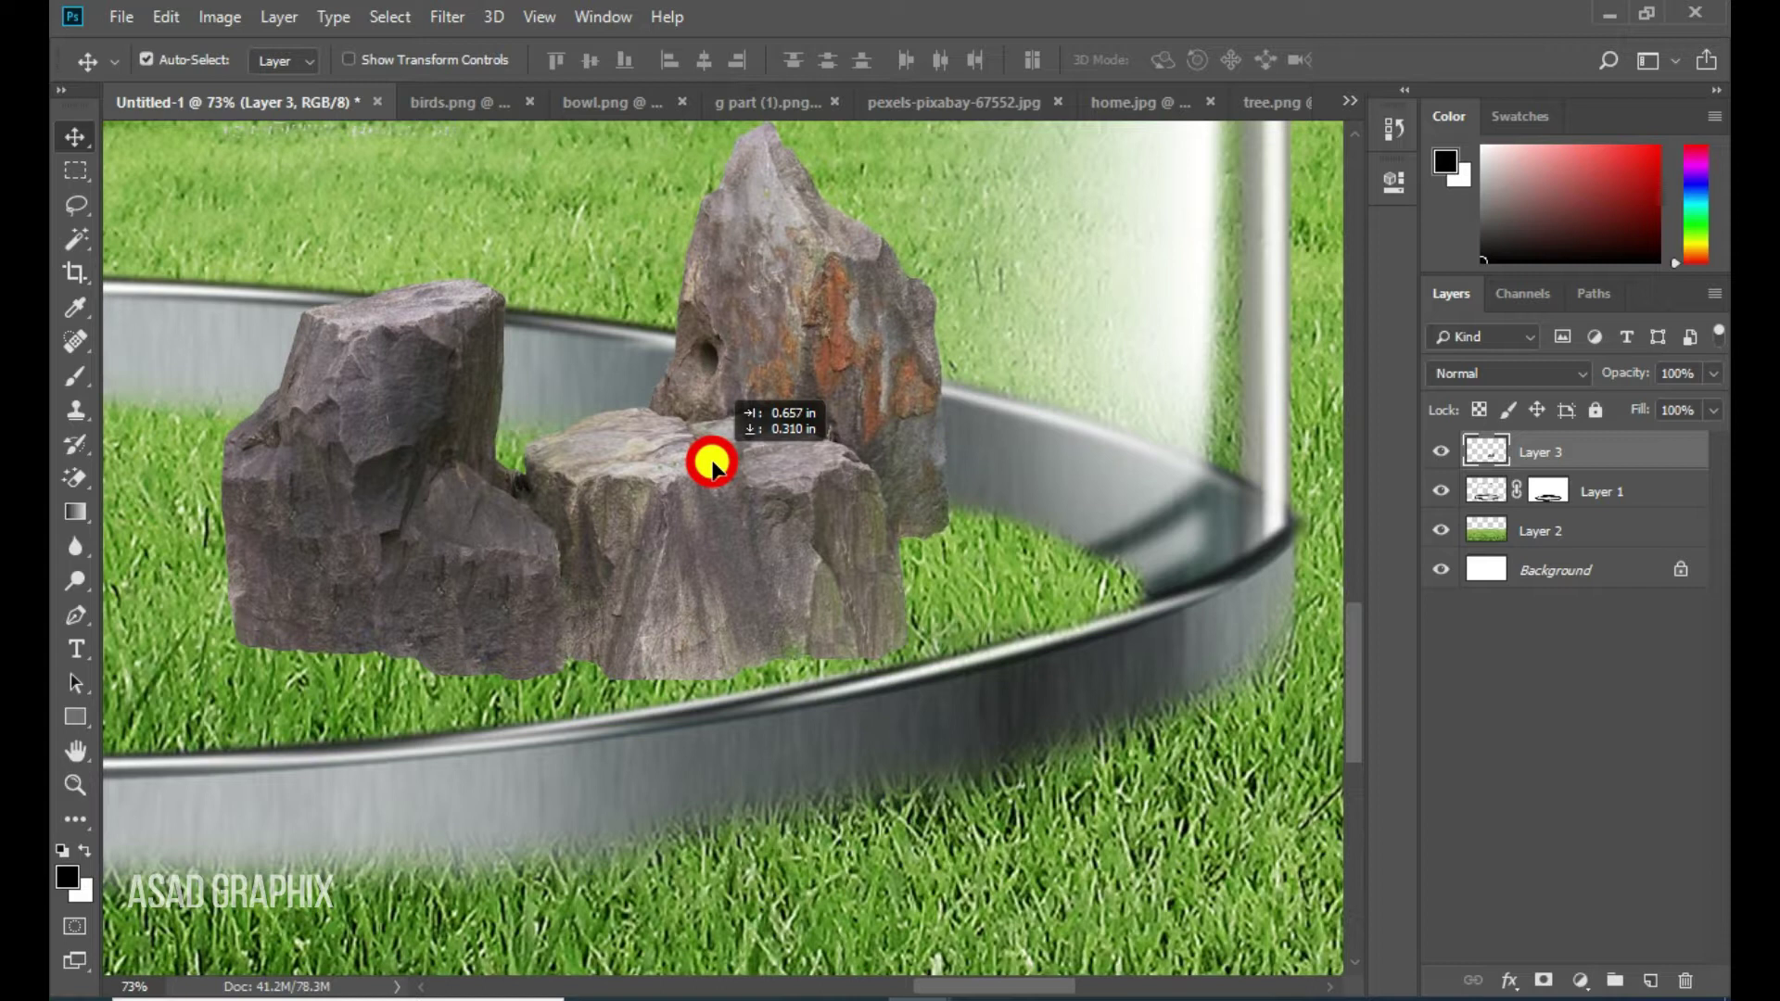
left_click_drag(712, 468, 696, 471)
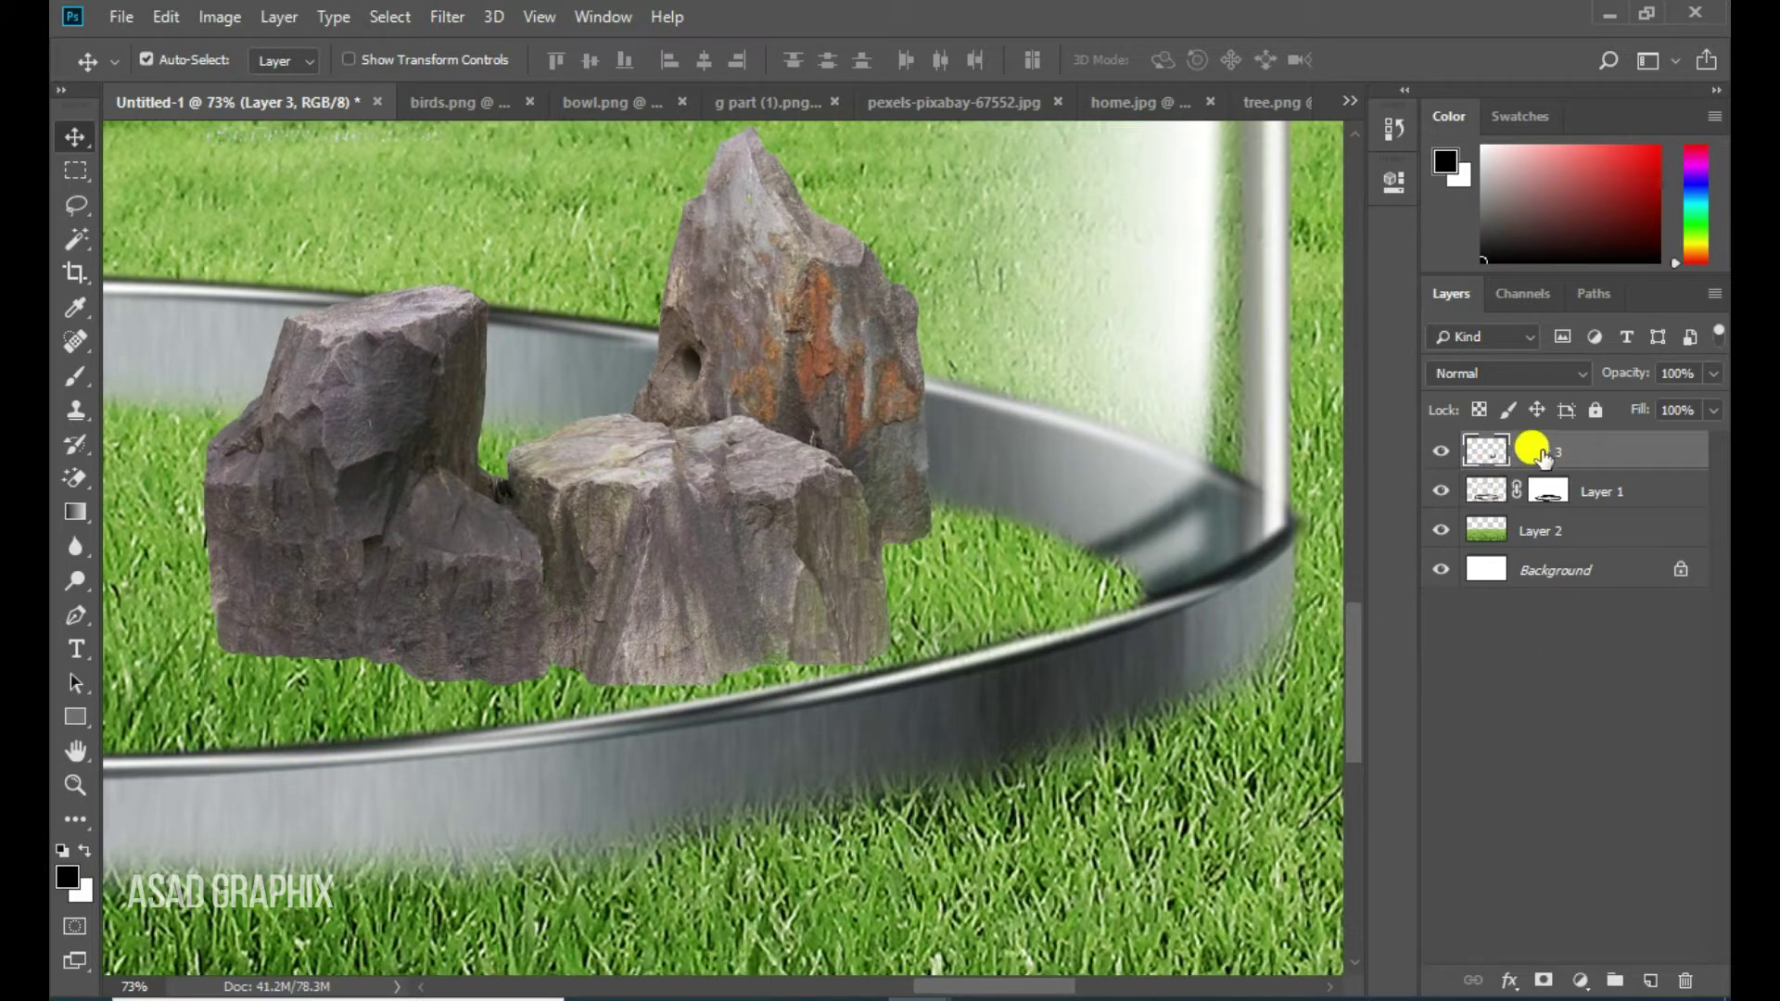
Mask Layer 3 to fade the rocks' base into the grass, then select Layer 1
left_click(1541, 981)
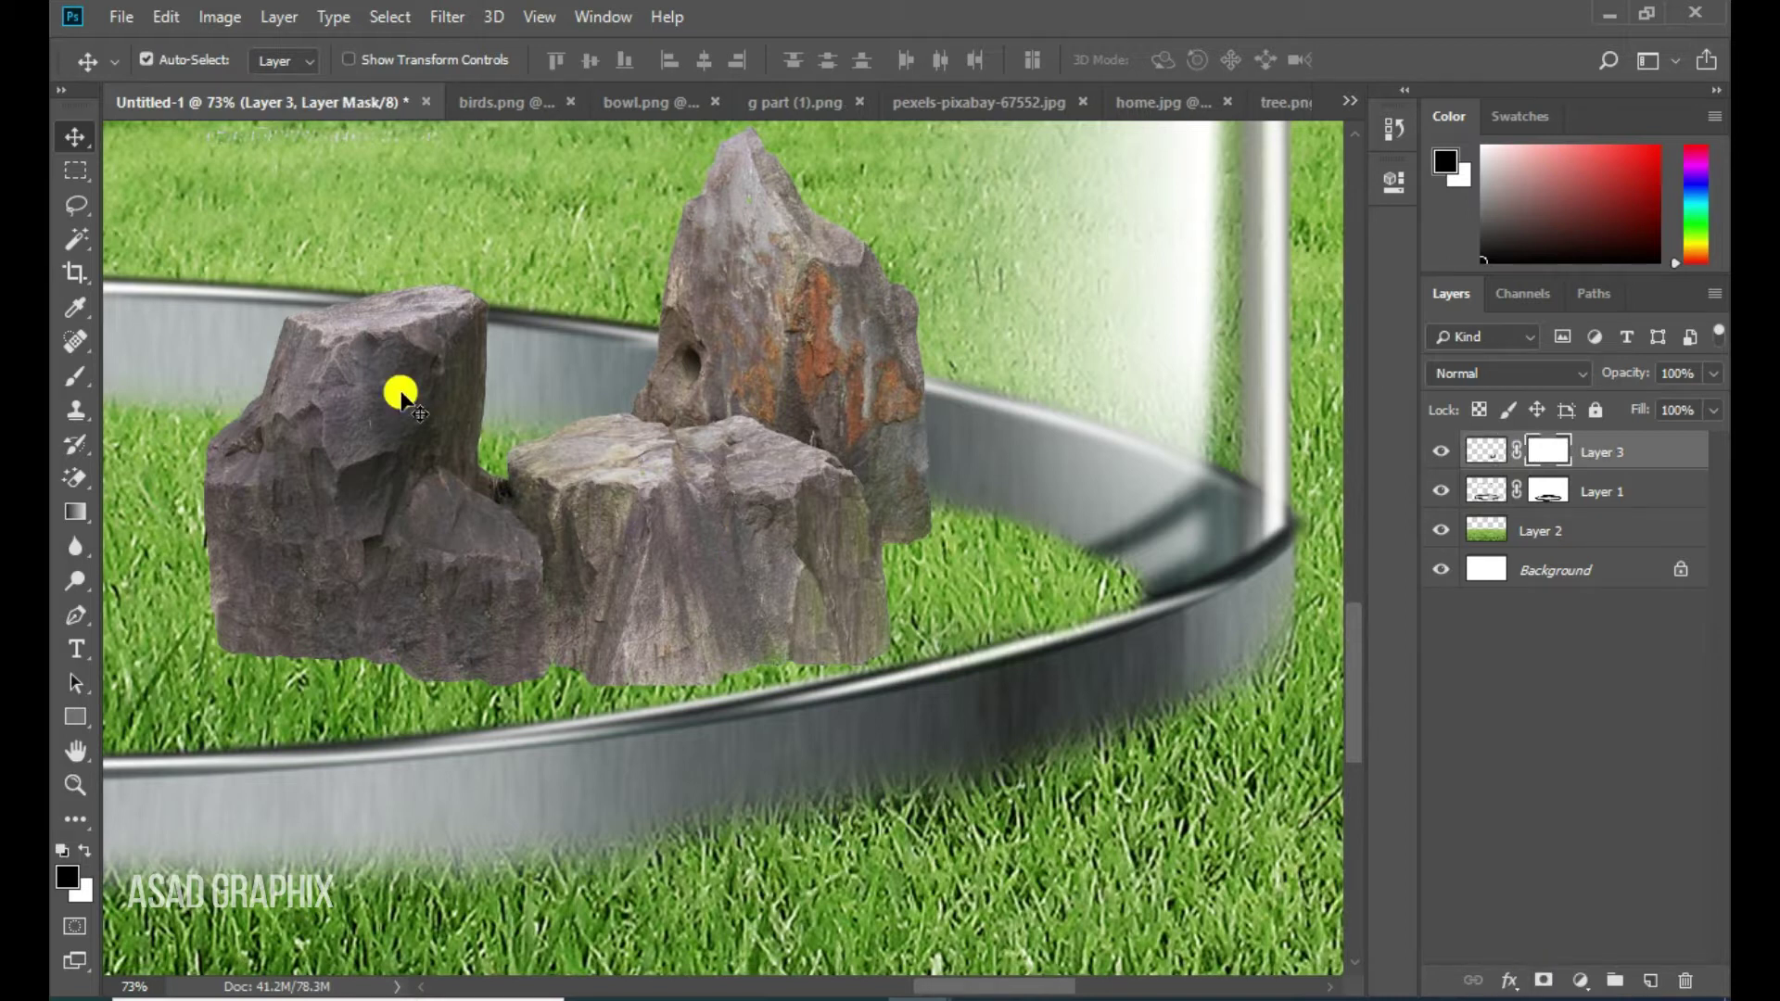
left_click(74, 382)
mouse_move(315, 659)
left_mouse_down()
mouse_move(194, 650)
mouse_move(616, 679)
mouse_move(834, 648)
left_mouse_up()
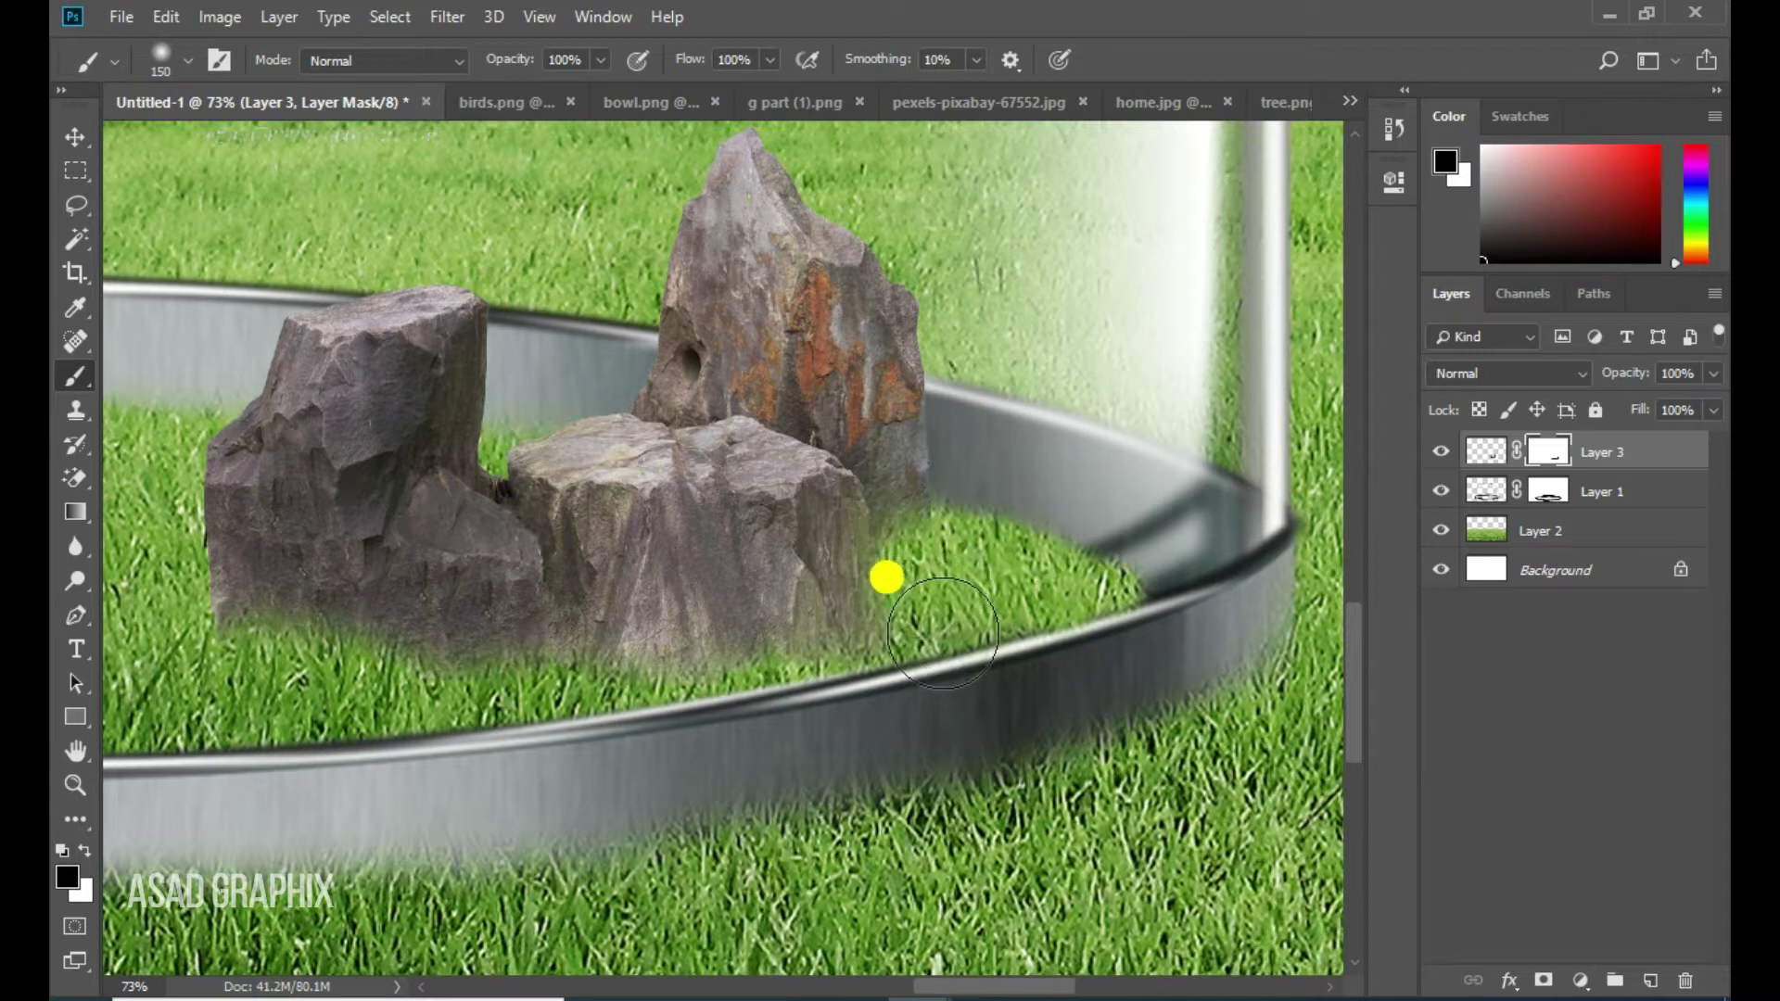
left_click_drag(478, 720, 293, 744)
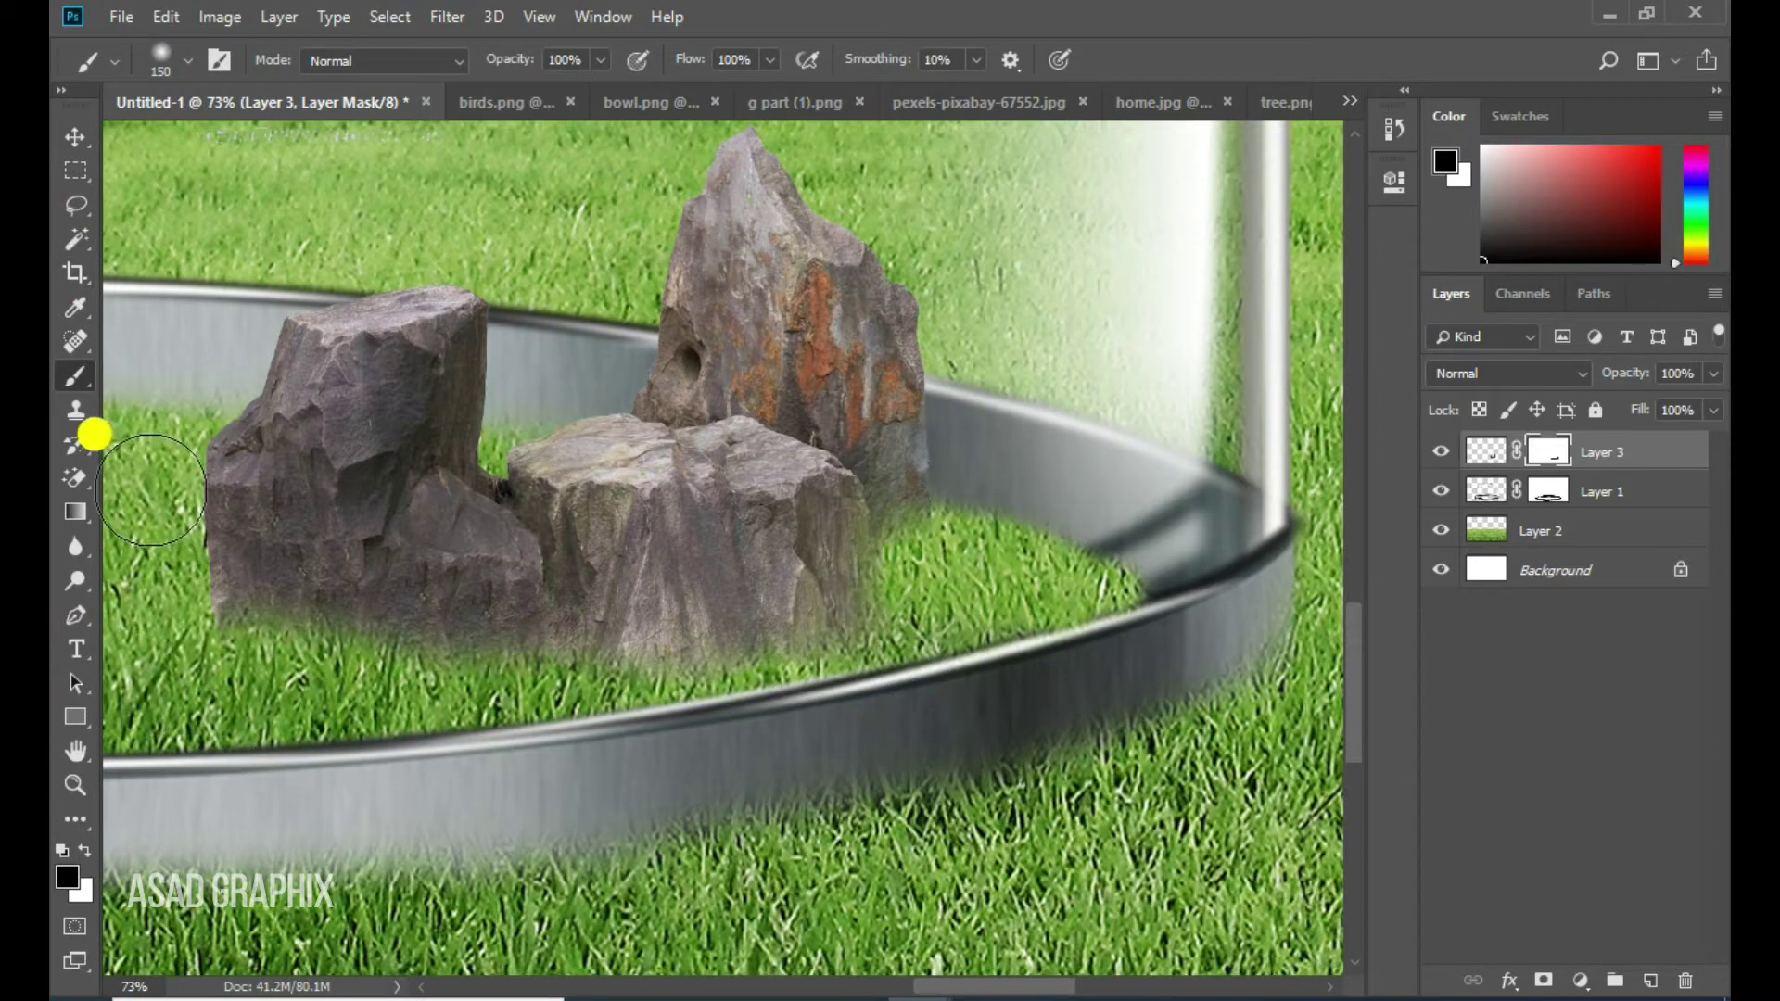
left_click(99, 442)
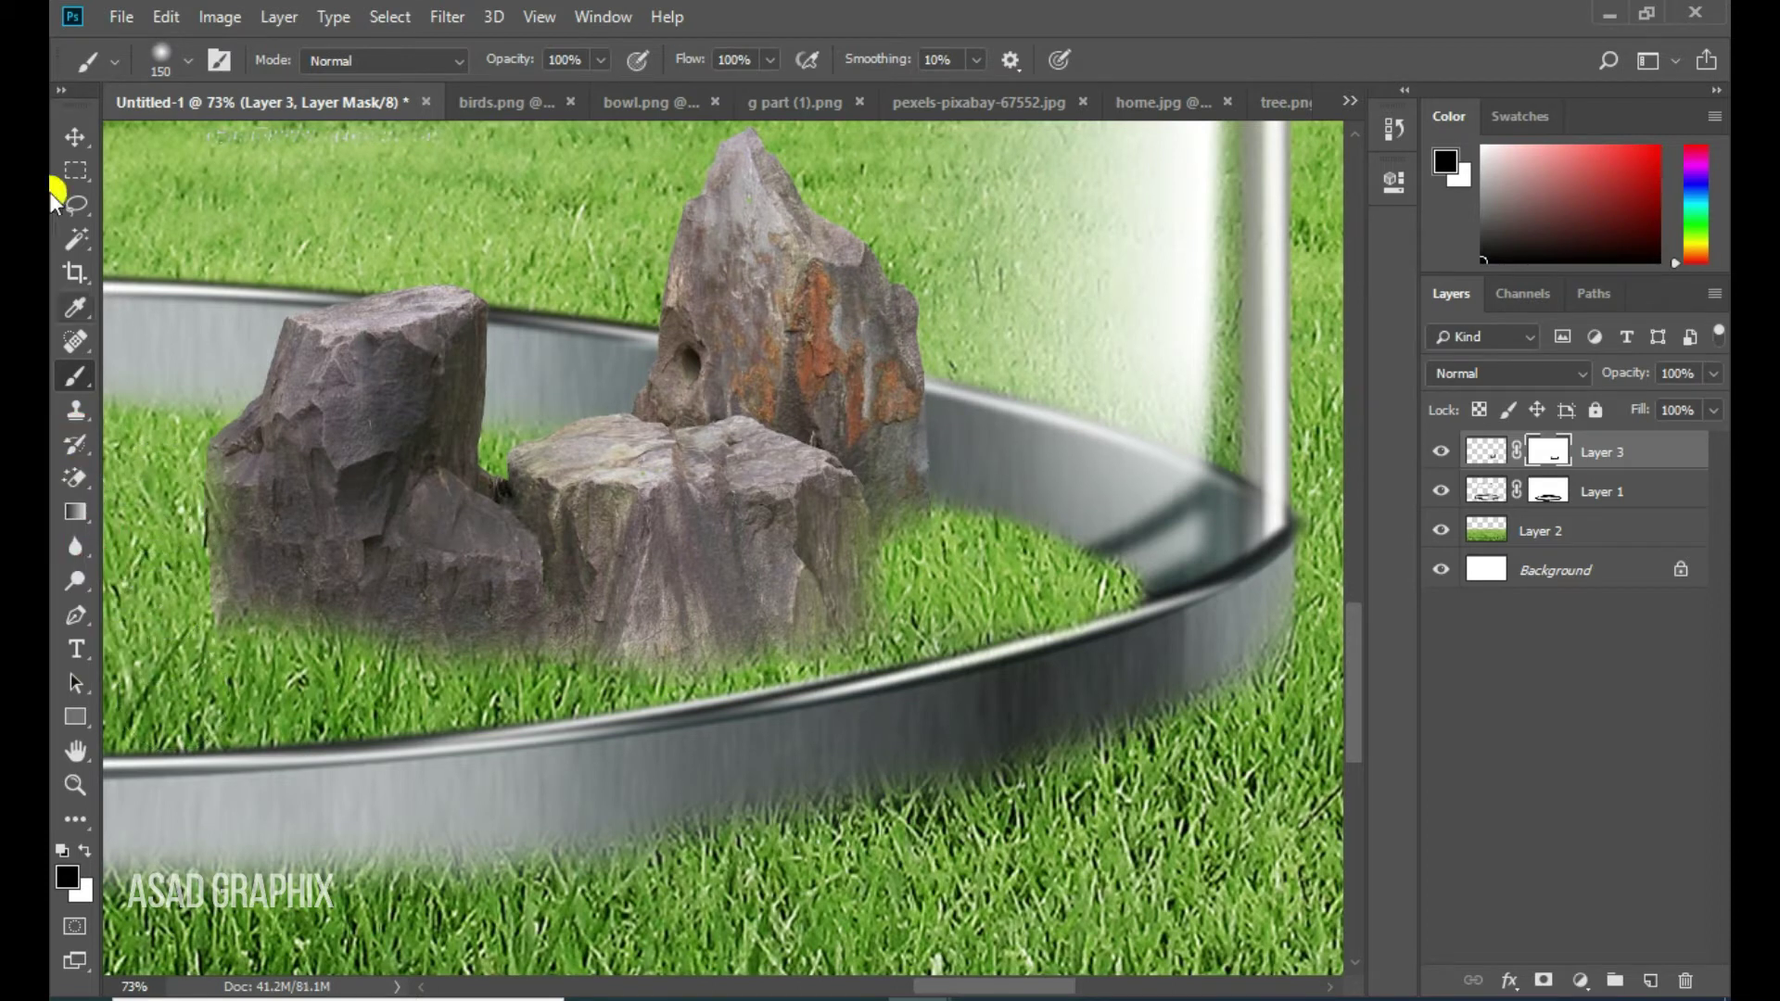
left_click(62, 139)
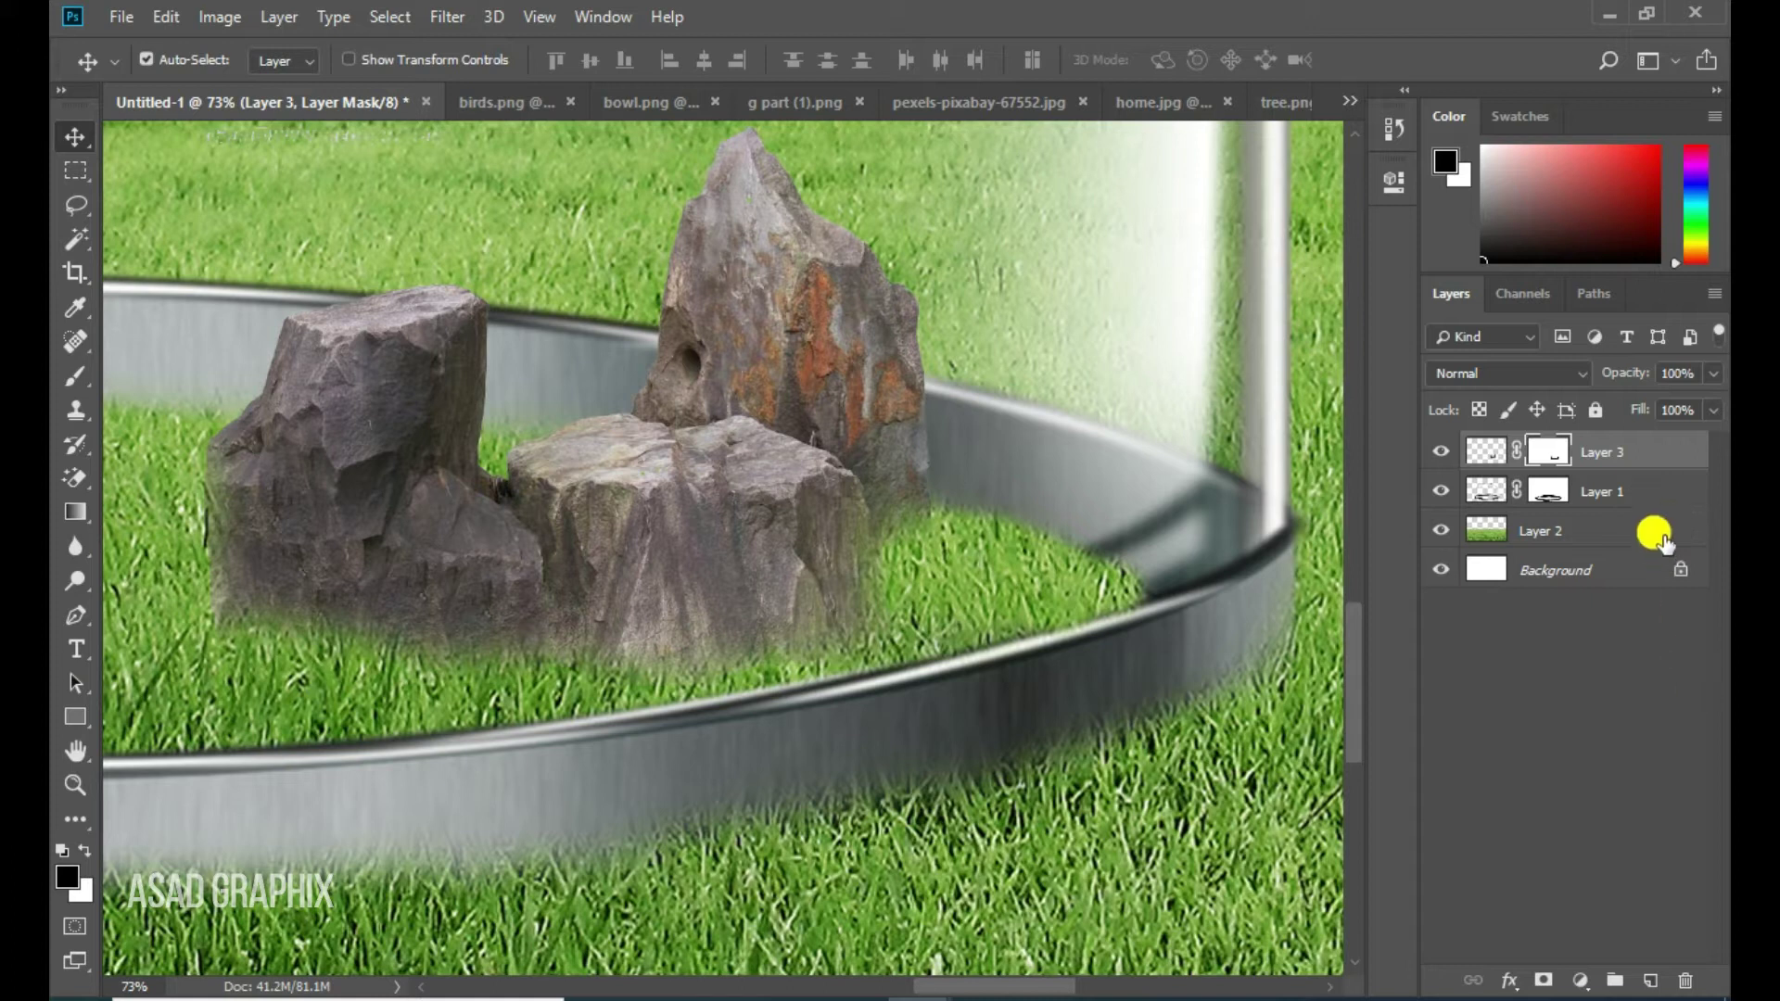
left_click(1669, 486)
On a new layer above Layer 1, paint a soft dark shadow under the rocks and raise its opacity
left_click(1647, 981)
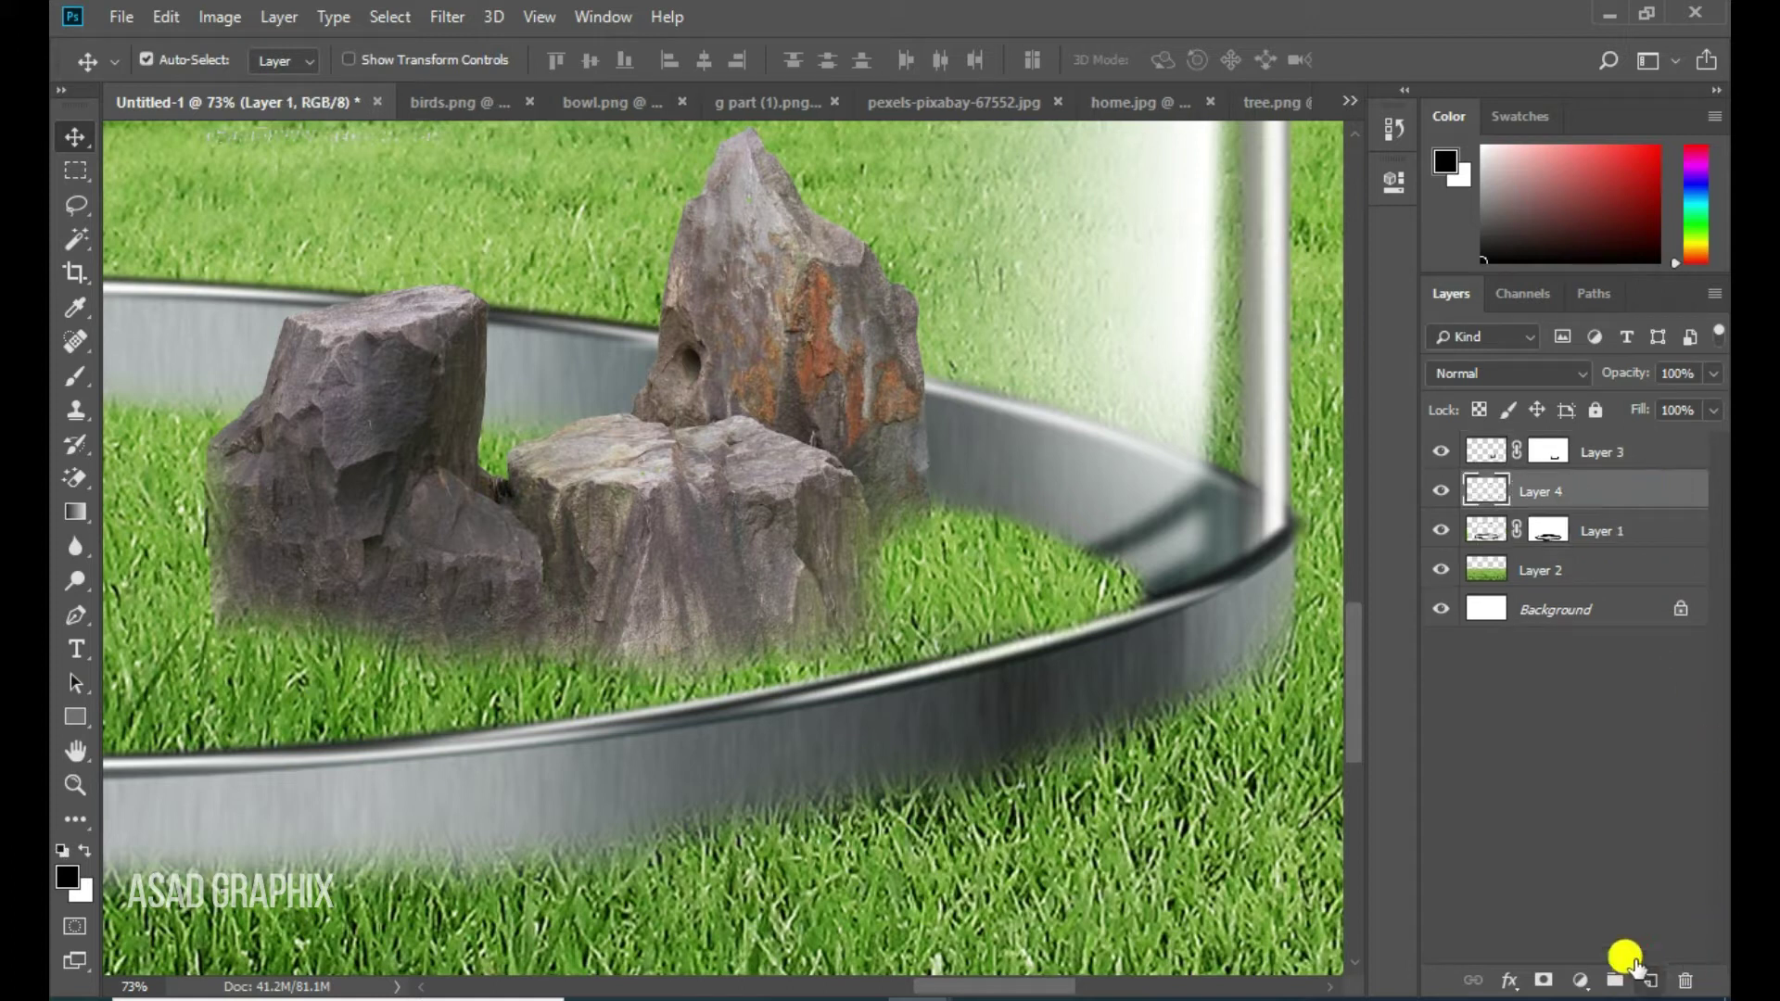
left_click(73, 378)
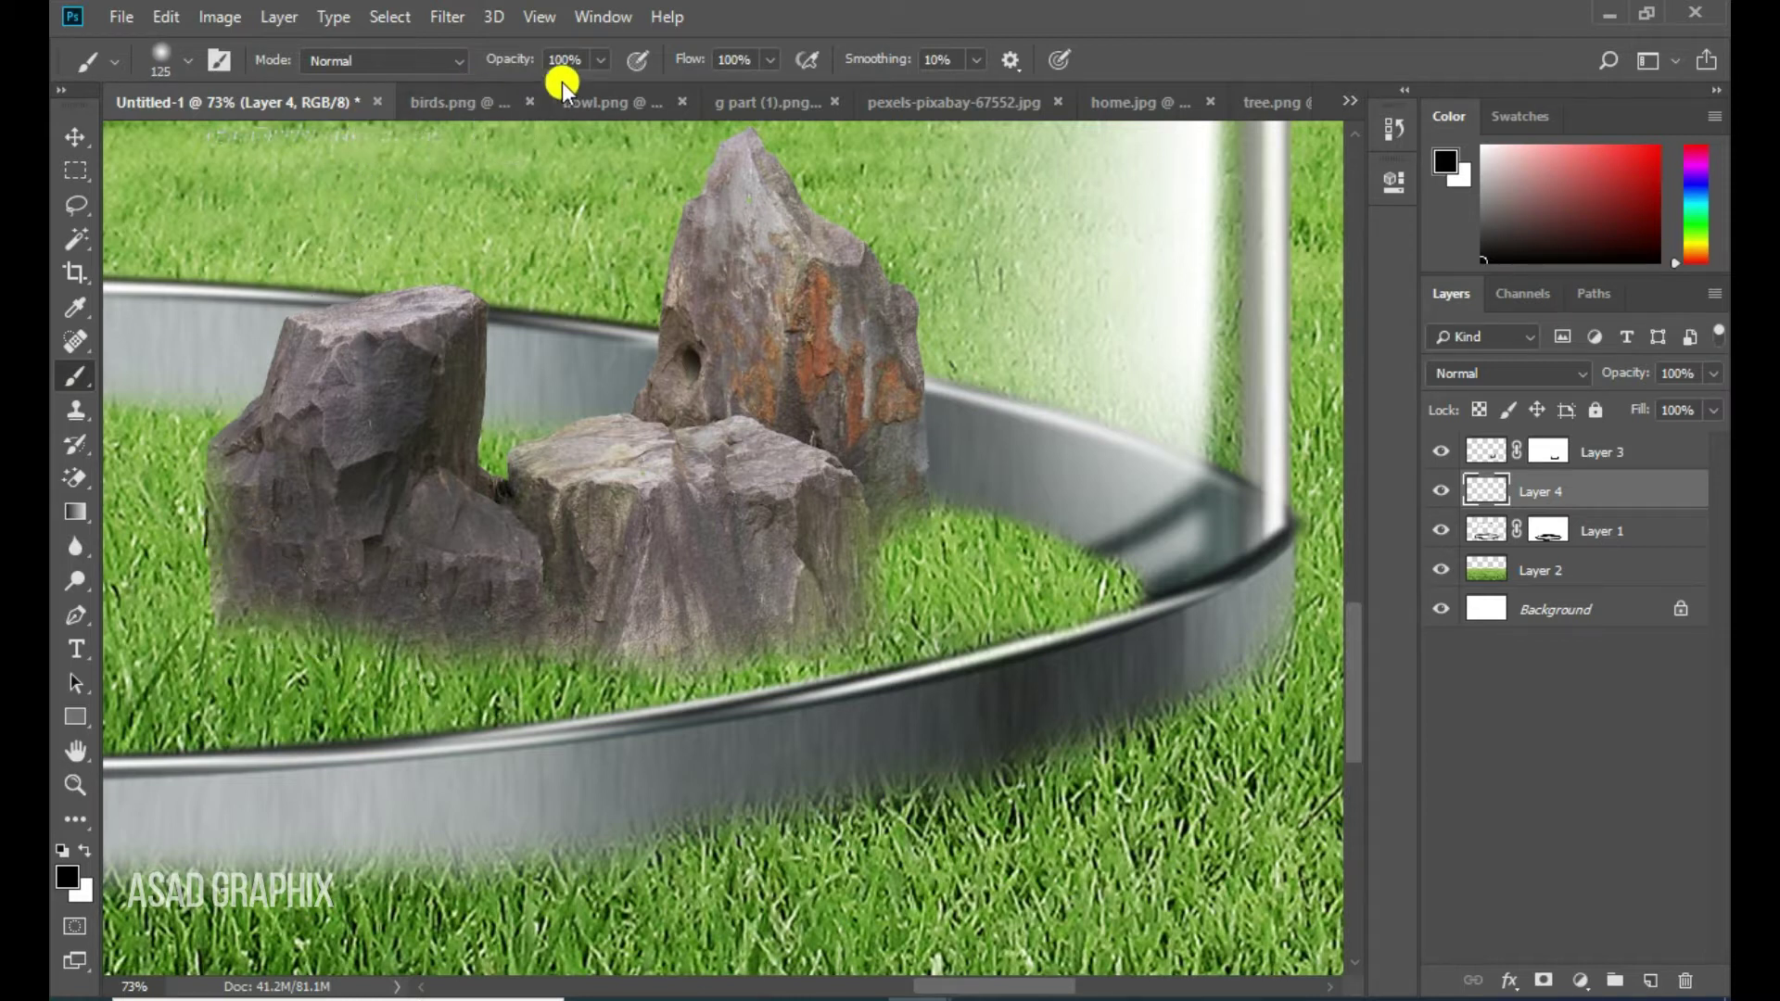
left_click(598, 59)
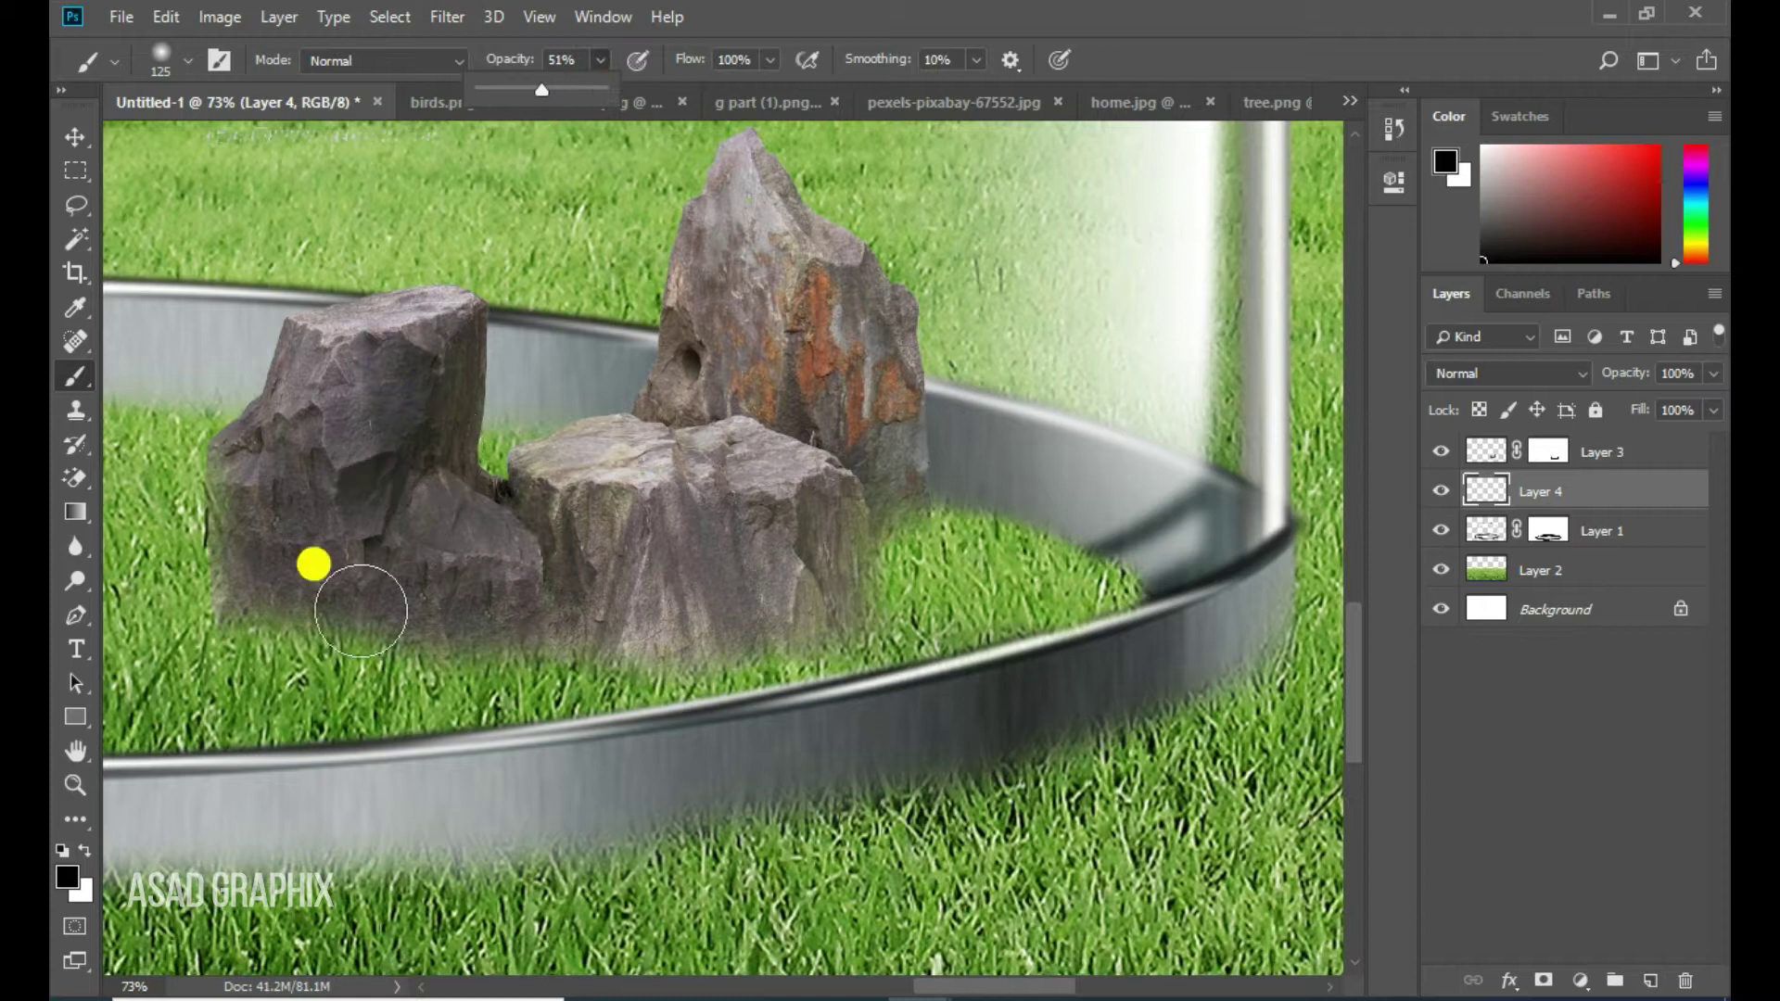
mouse_move(229, 569)
left_mouse_down()
mouse_move(721, 590)
mouse_move(775, 560)
mouse_move(833, 464)
mouse_move(783, 552)
mouse_move(647, 598)
mouse_move(206, 565)
mouse_move(525, 596)
mouse_move(719, 584)
mouse_move(788, 544)
mouse_move(838, 449)
mouse_move(638, 608)
mouse_move(492, 609)
mouse_move(250, 560)
mouse_move(330, 604)
mouse_move(245, 563)
mouse_move(198, 568)
mouse_move(437, 621)
mouse_move(494, 615)
mouse_move(791, 580)
mouse_move(838, 510)
mouse_move(914, 487)
left_mouse_up()
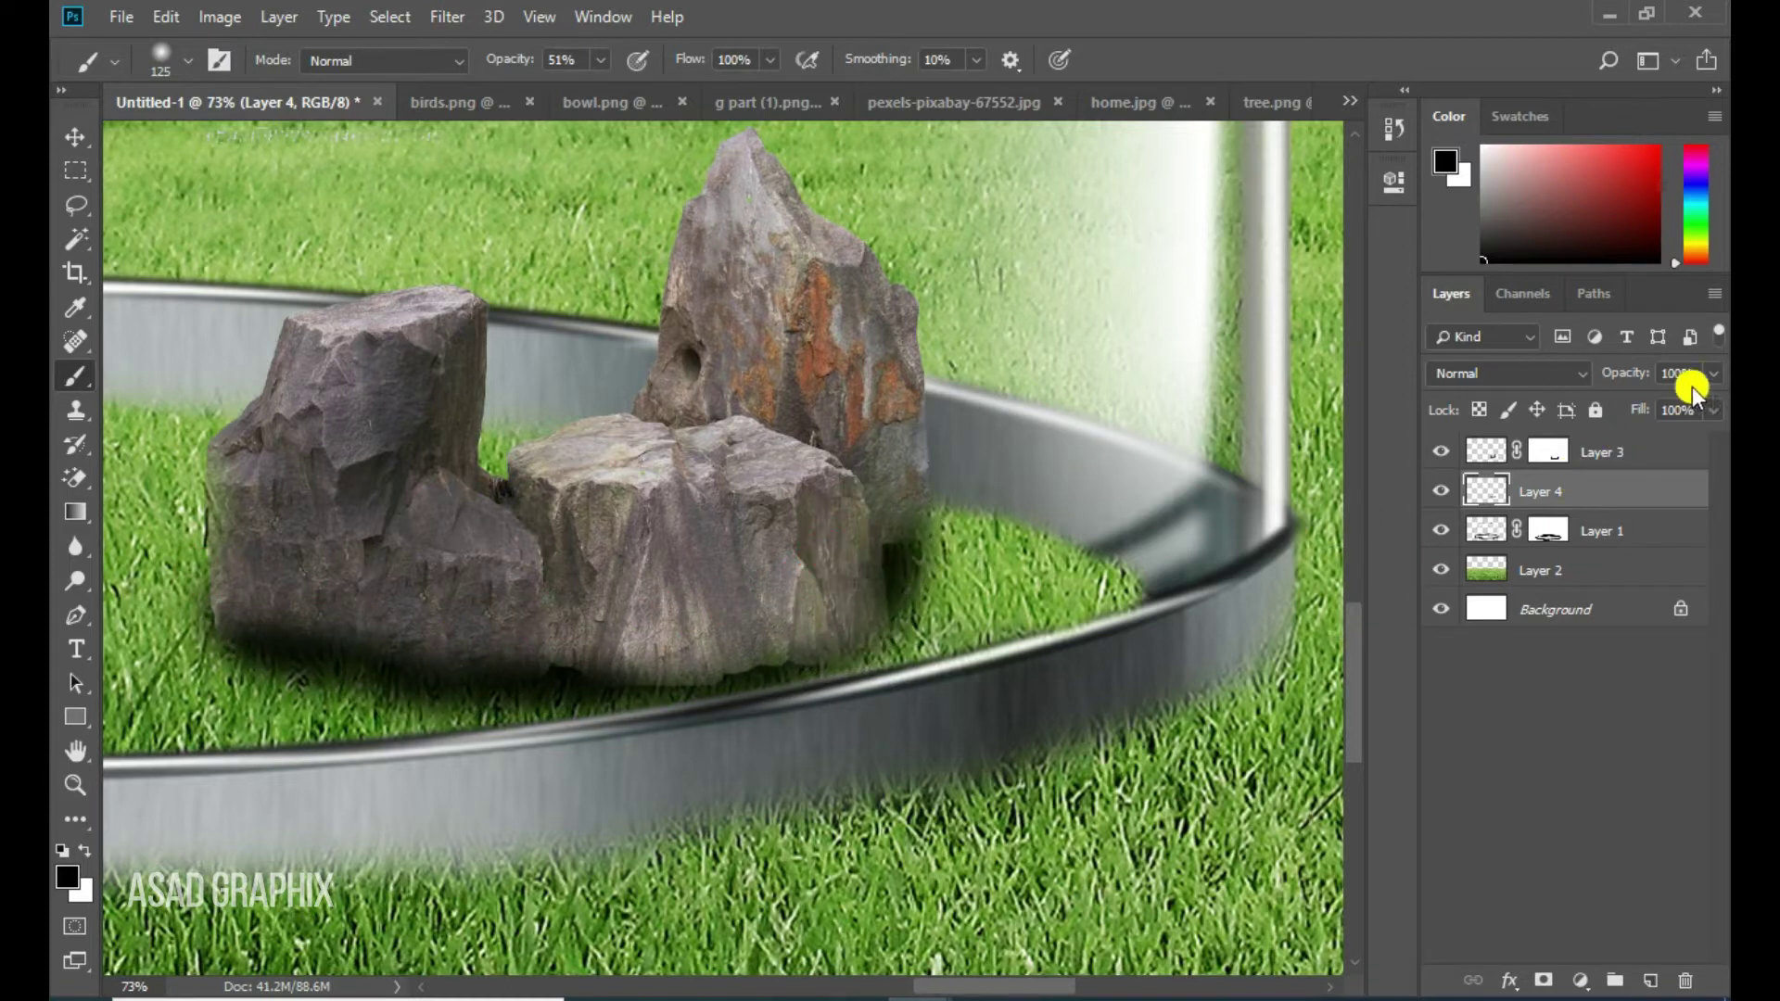
left_click_drag(1691, 403, 1705, 405)
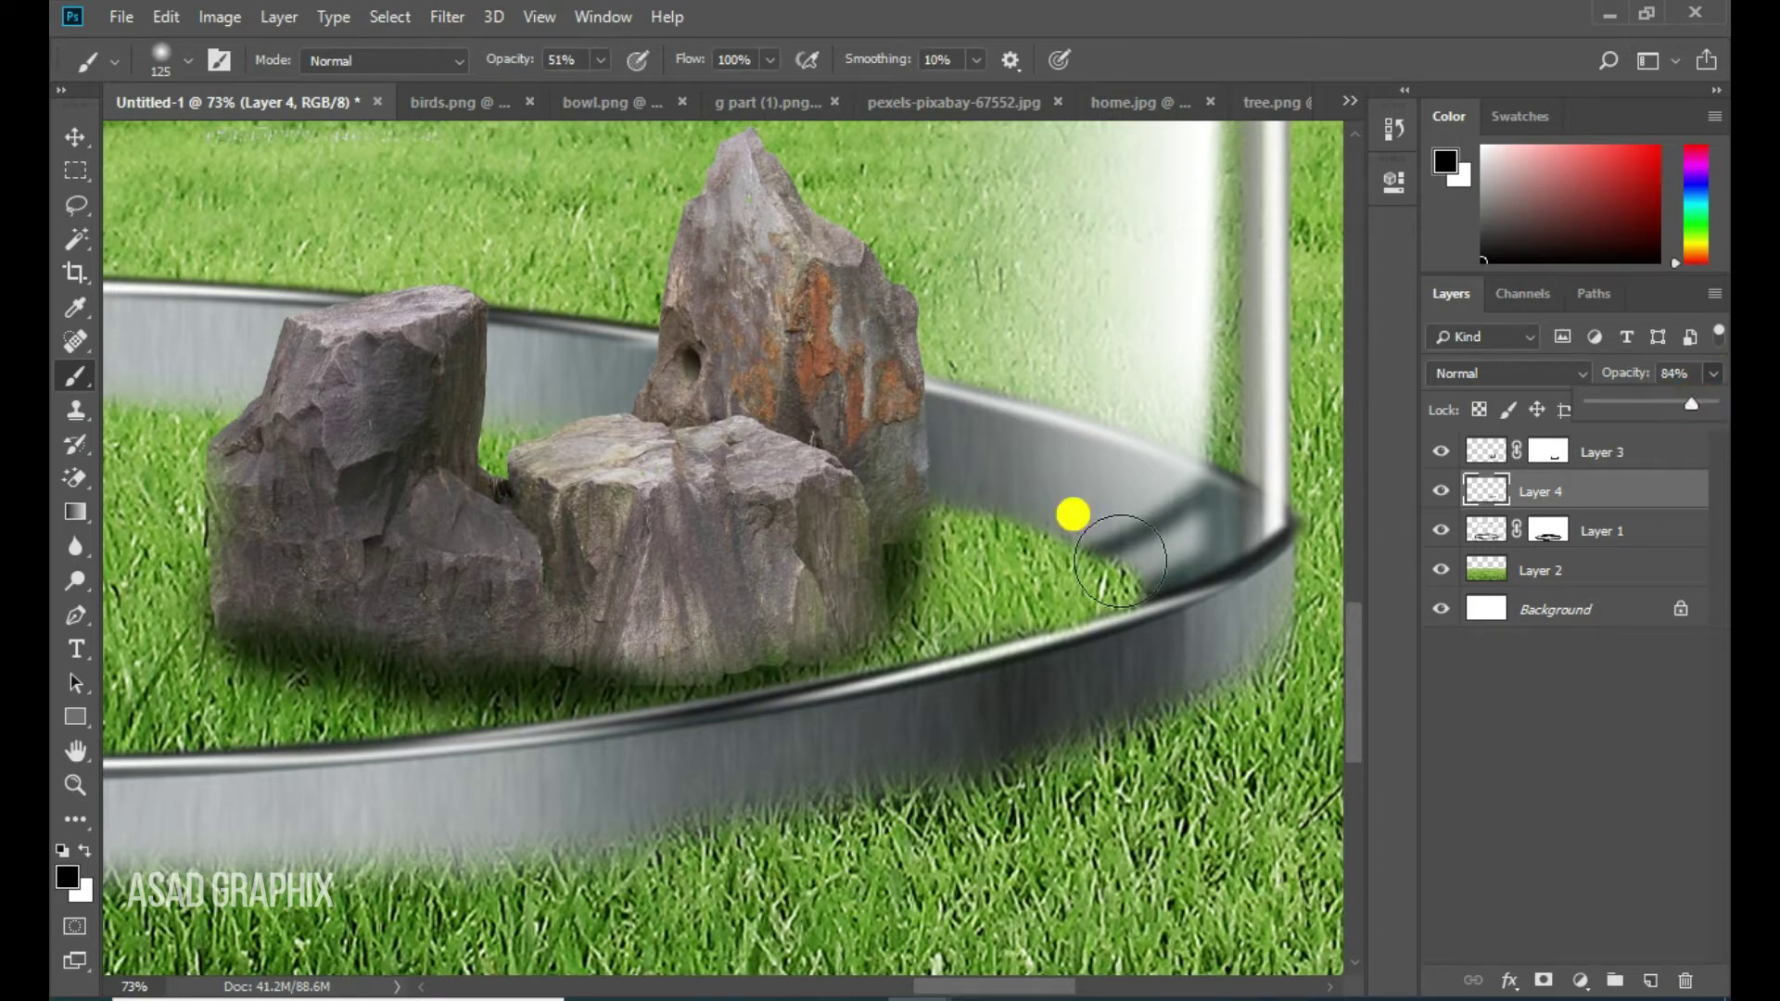
Soften the rocks' base along the rim on Layer 3's mask, then check it close up
left_click(81, 141)
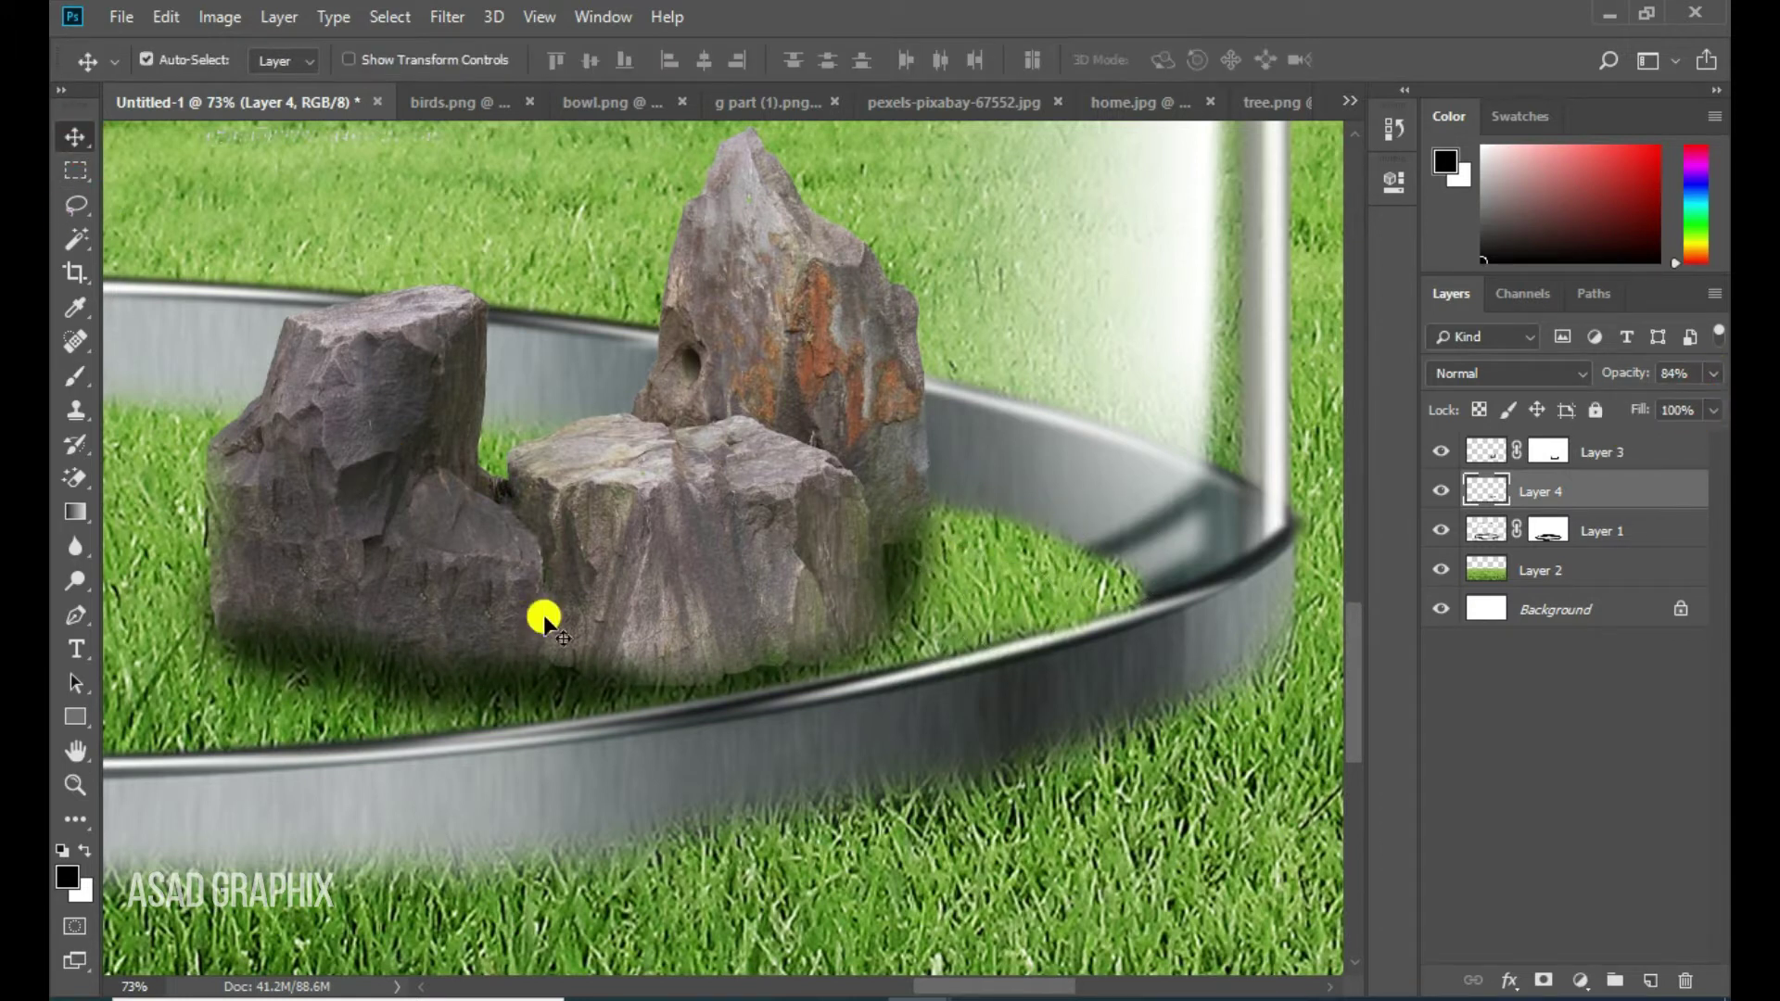
left_click(698, 620)
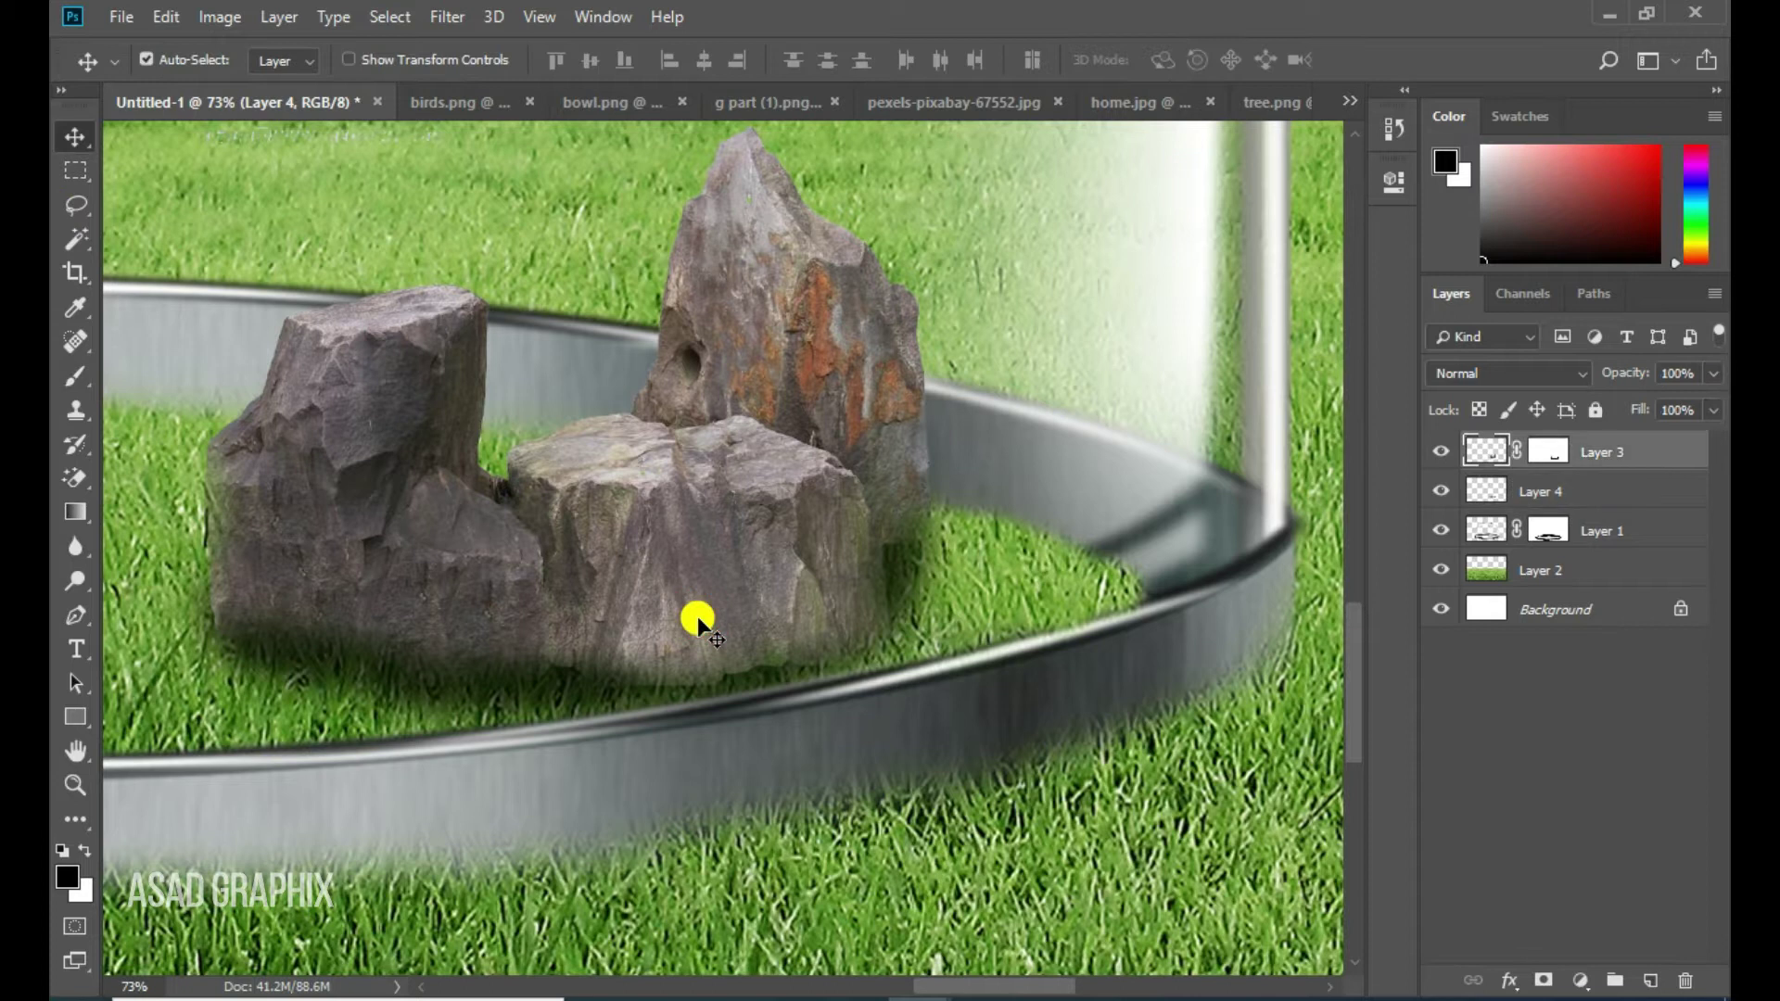
left_click(1558, 456)
left_click(91, 375)
mouse_move(748, 670)
left_mouse_down()
mouse_move(600, 676)
mouse_move(729, 666)
mouse_move(643, 625)
mouse_move(704, 652)
mouse_move(683, 668)
mouse_move(699, 720)
left_mouse_up()
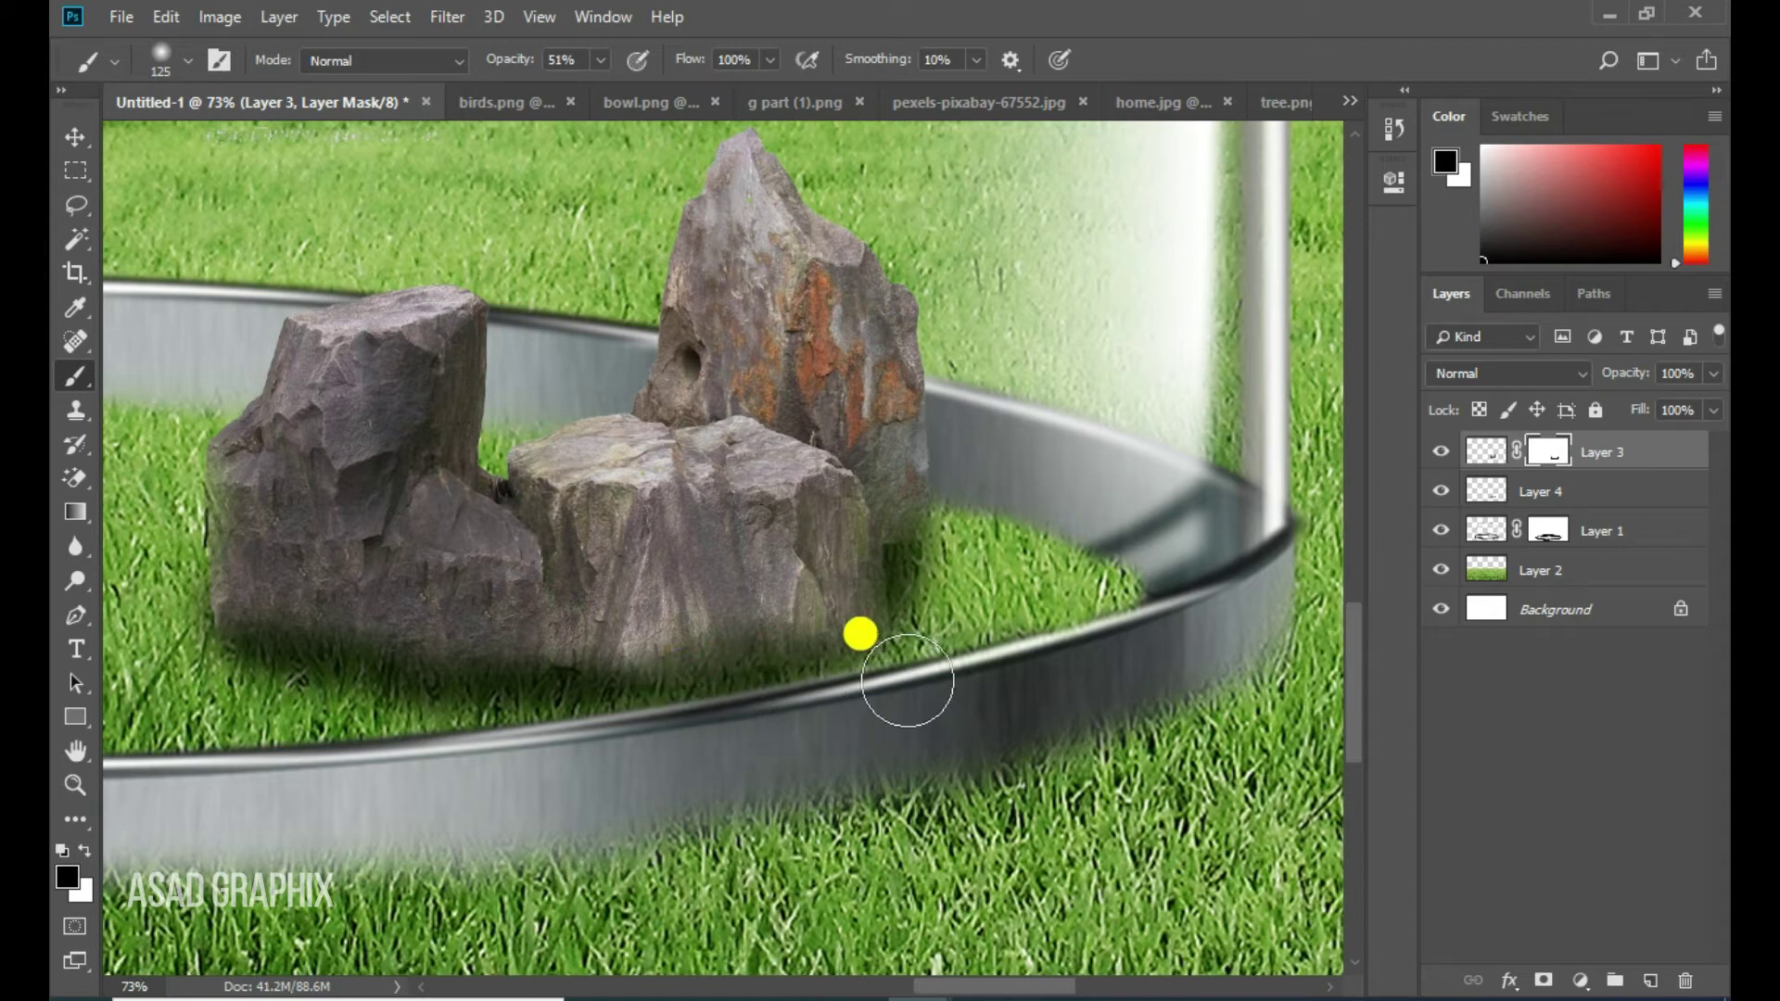
left_click(73, 148)
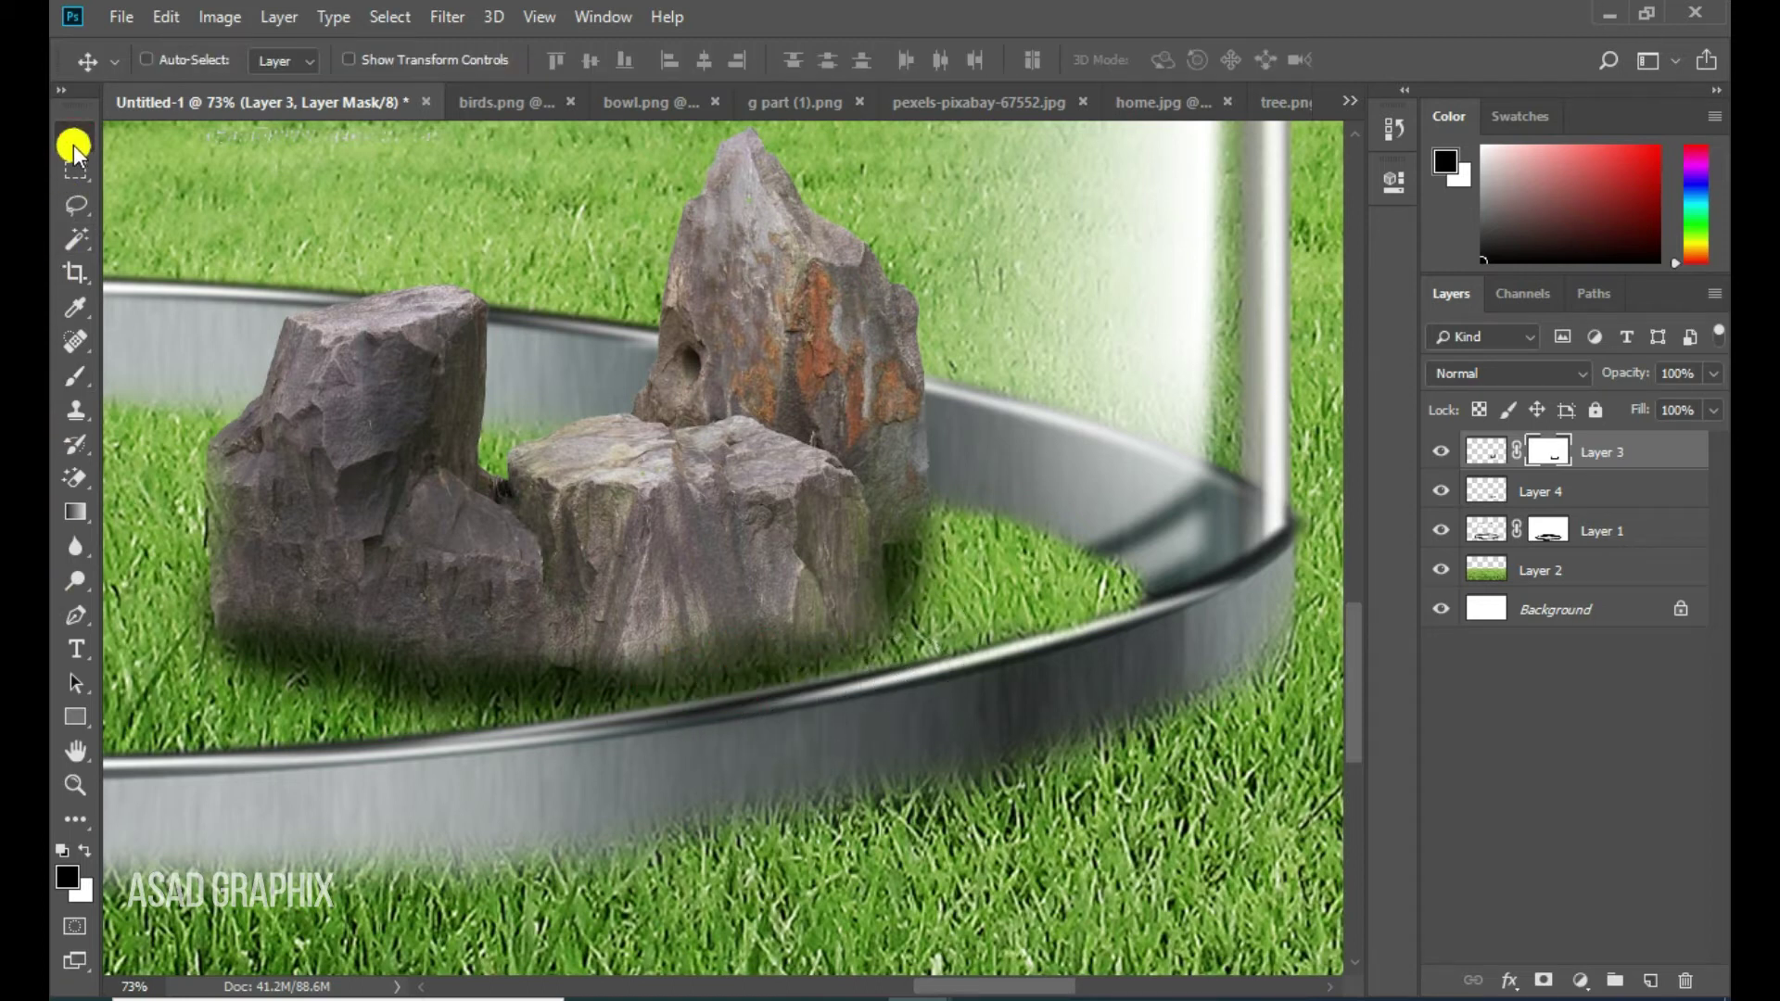
key("ctrl+0")
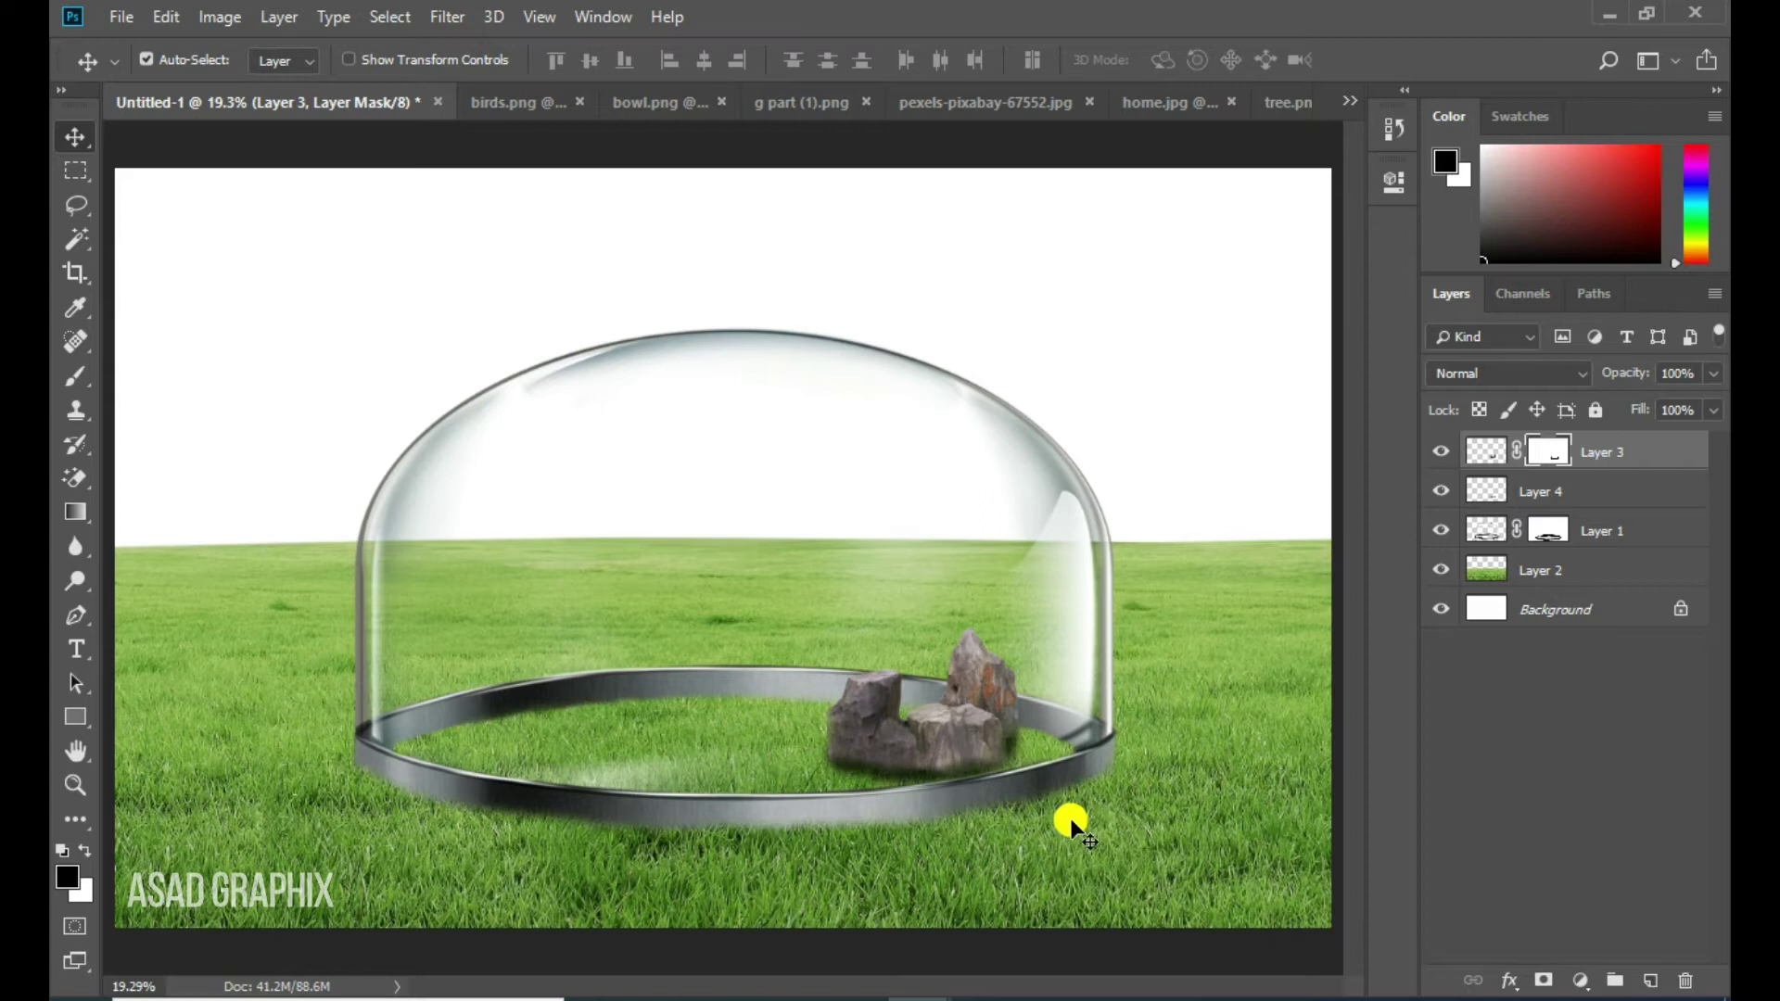
key("ctrl+space")
mouse_move(938, 763)
left_mouse_down()
mouse_move(1053, 760)
mouse_move(708, 576)
mouse_move(815, 588)
left_mouse_up()
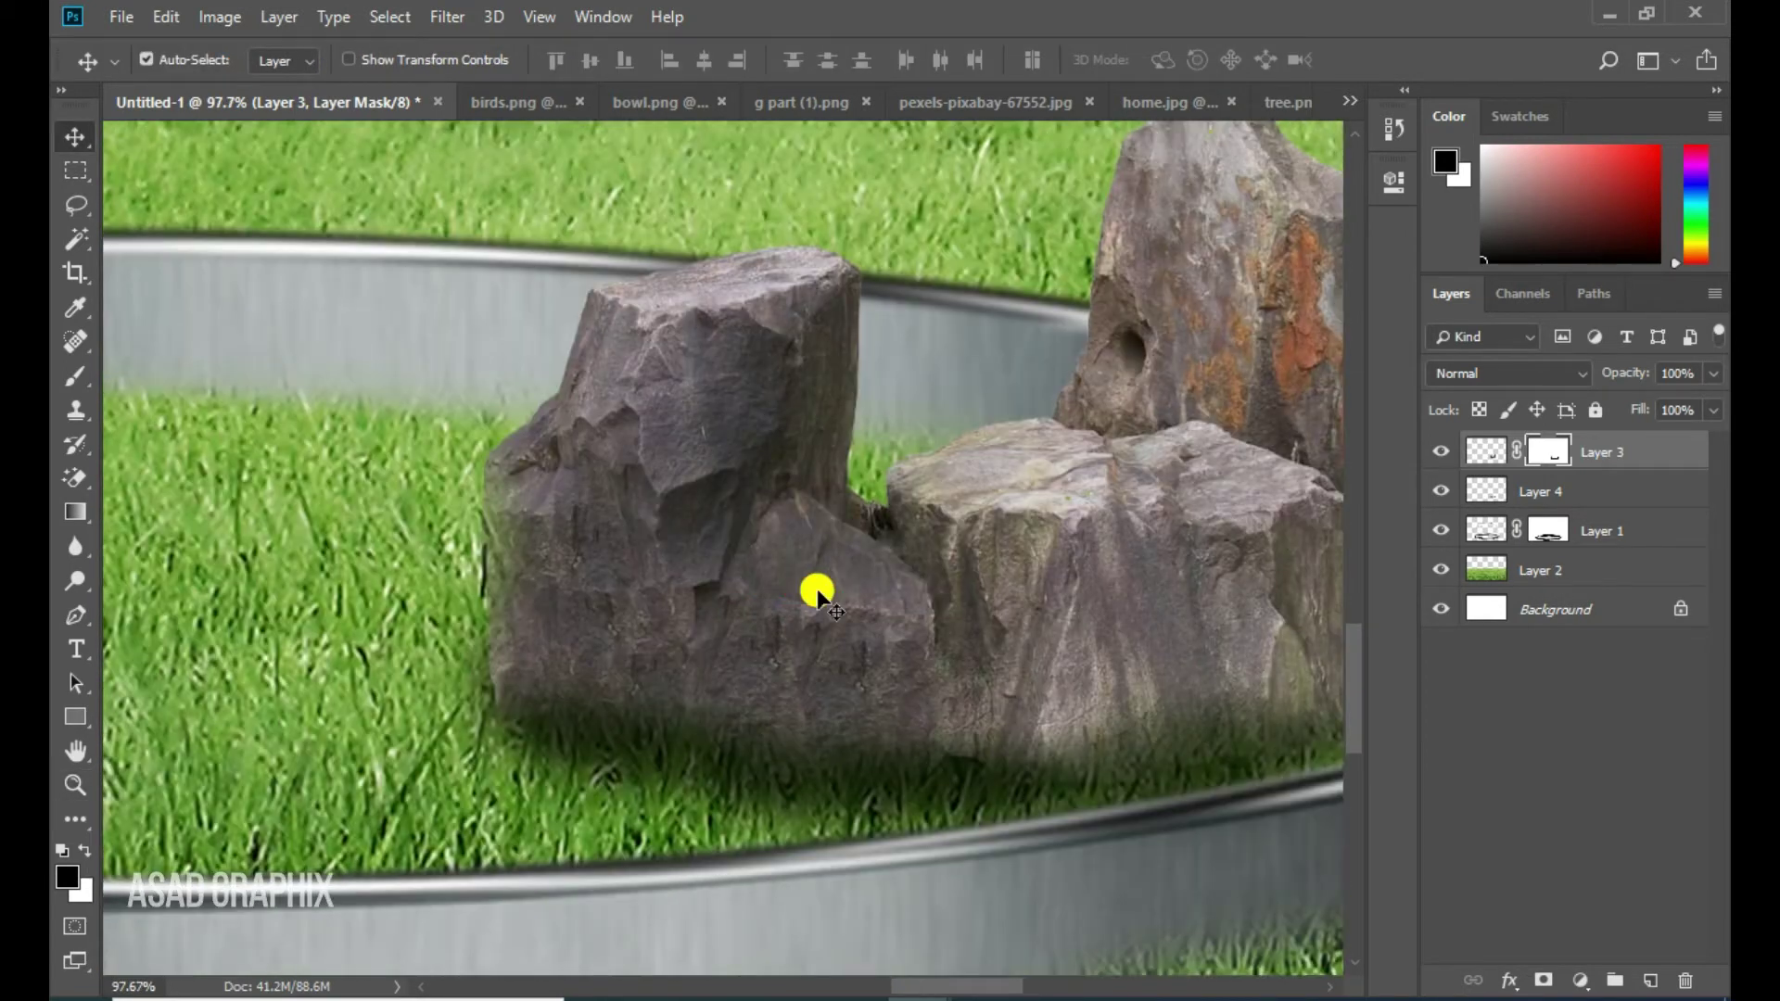
key("ctrl+0")
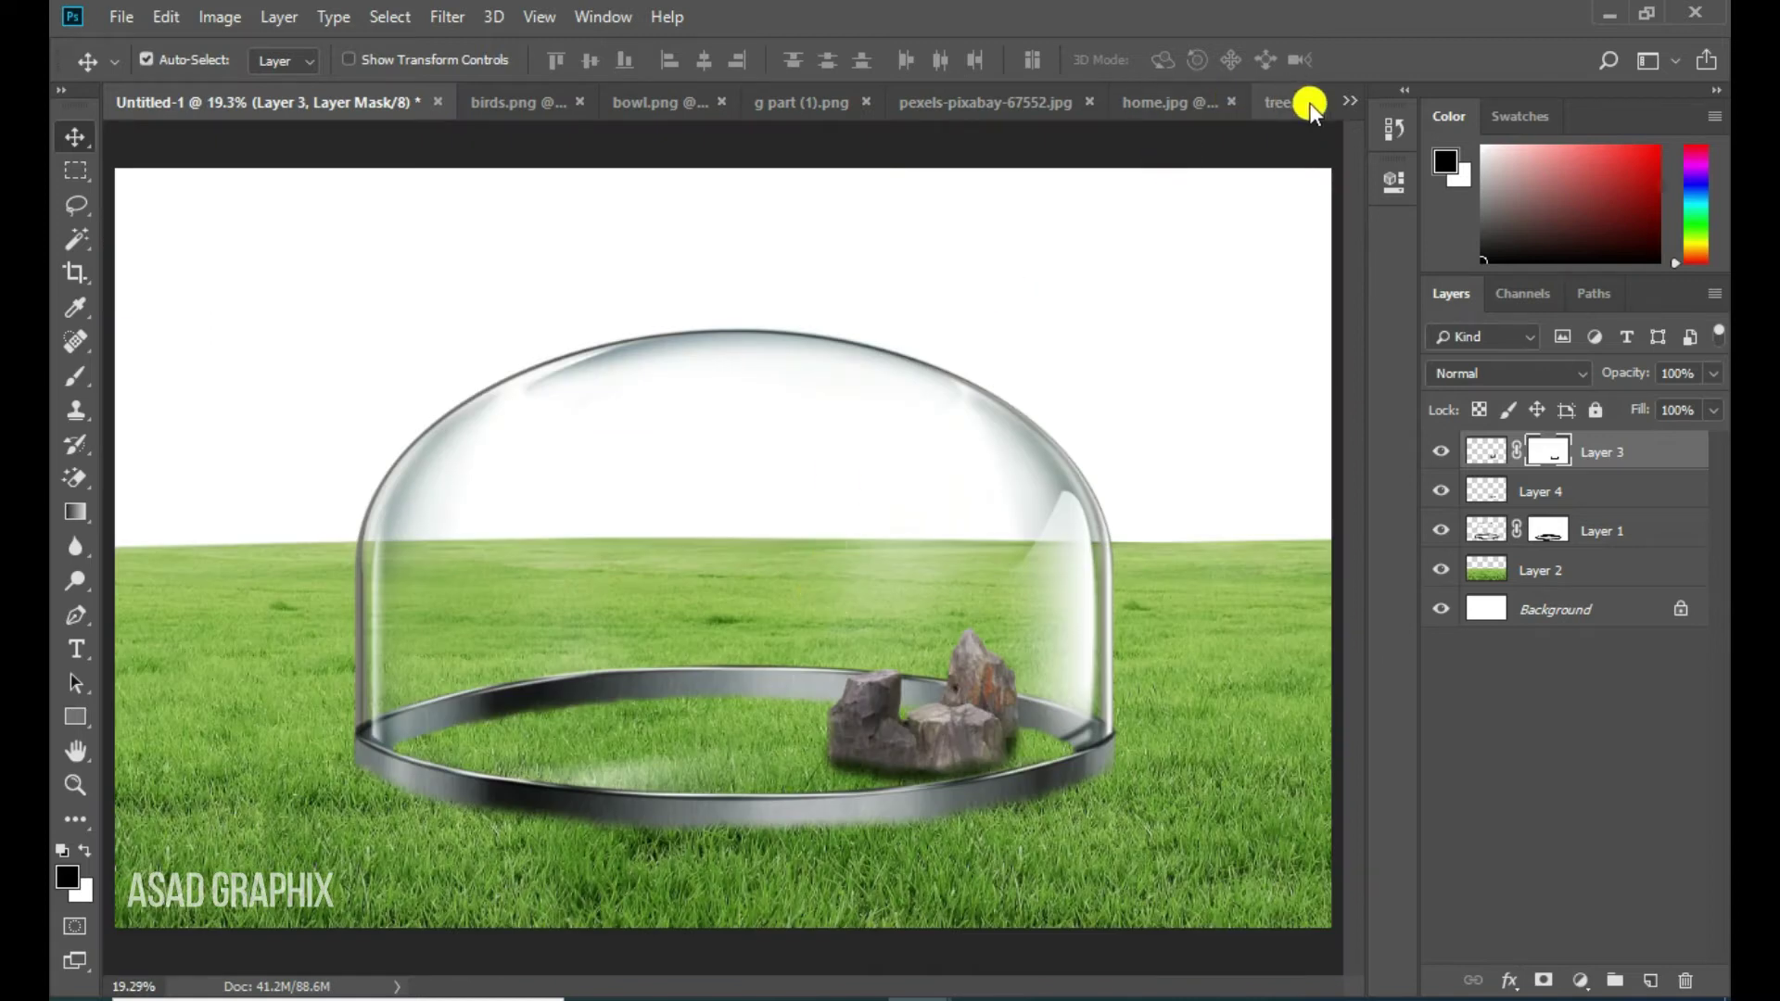
Copy the tree from tree.png into the dome composition
left_click(1352, 101)
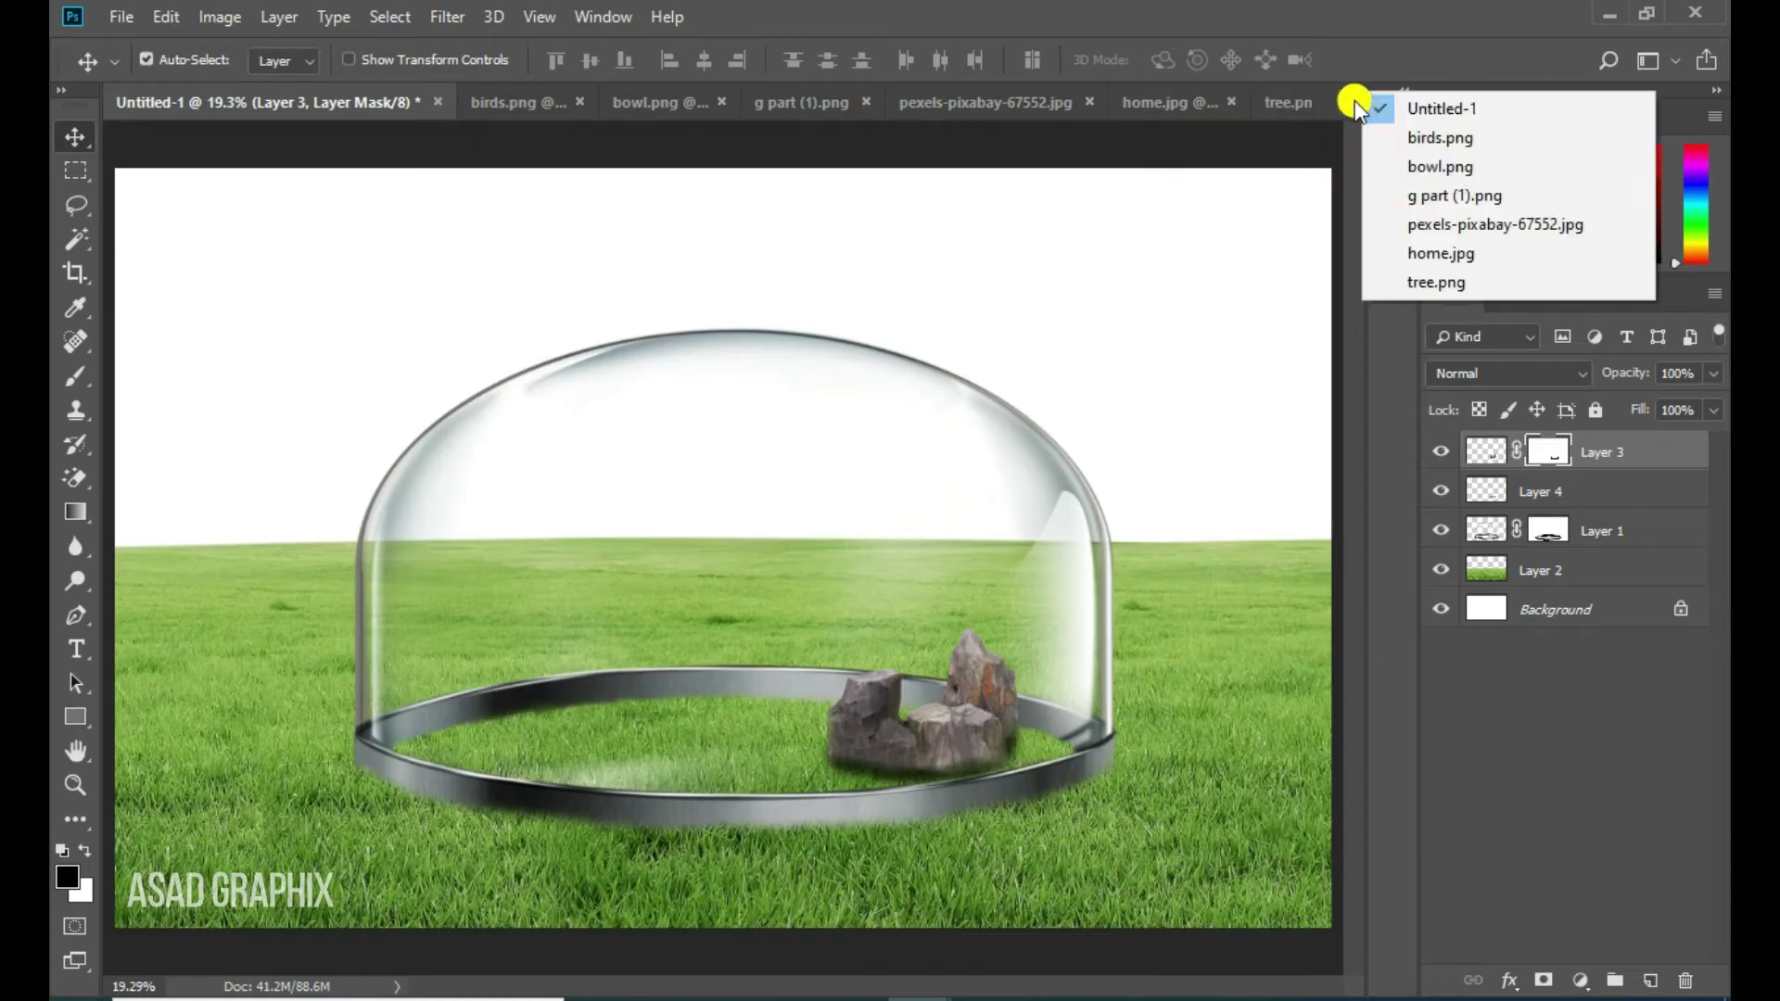
left_click(1454, 284)
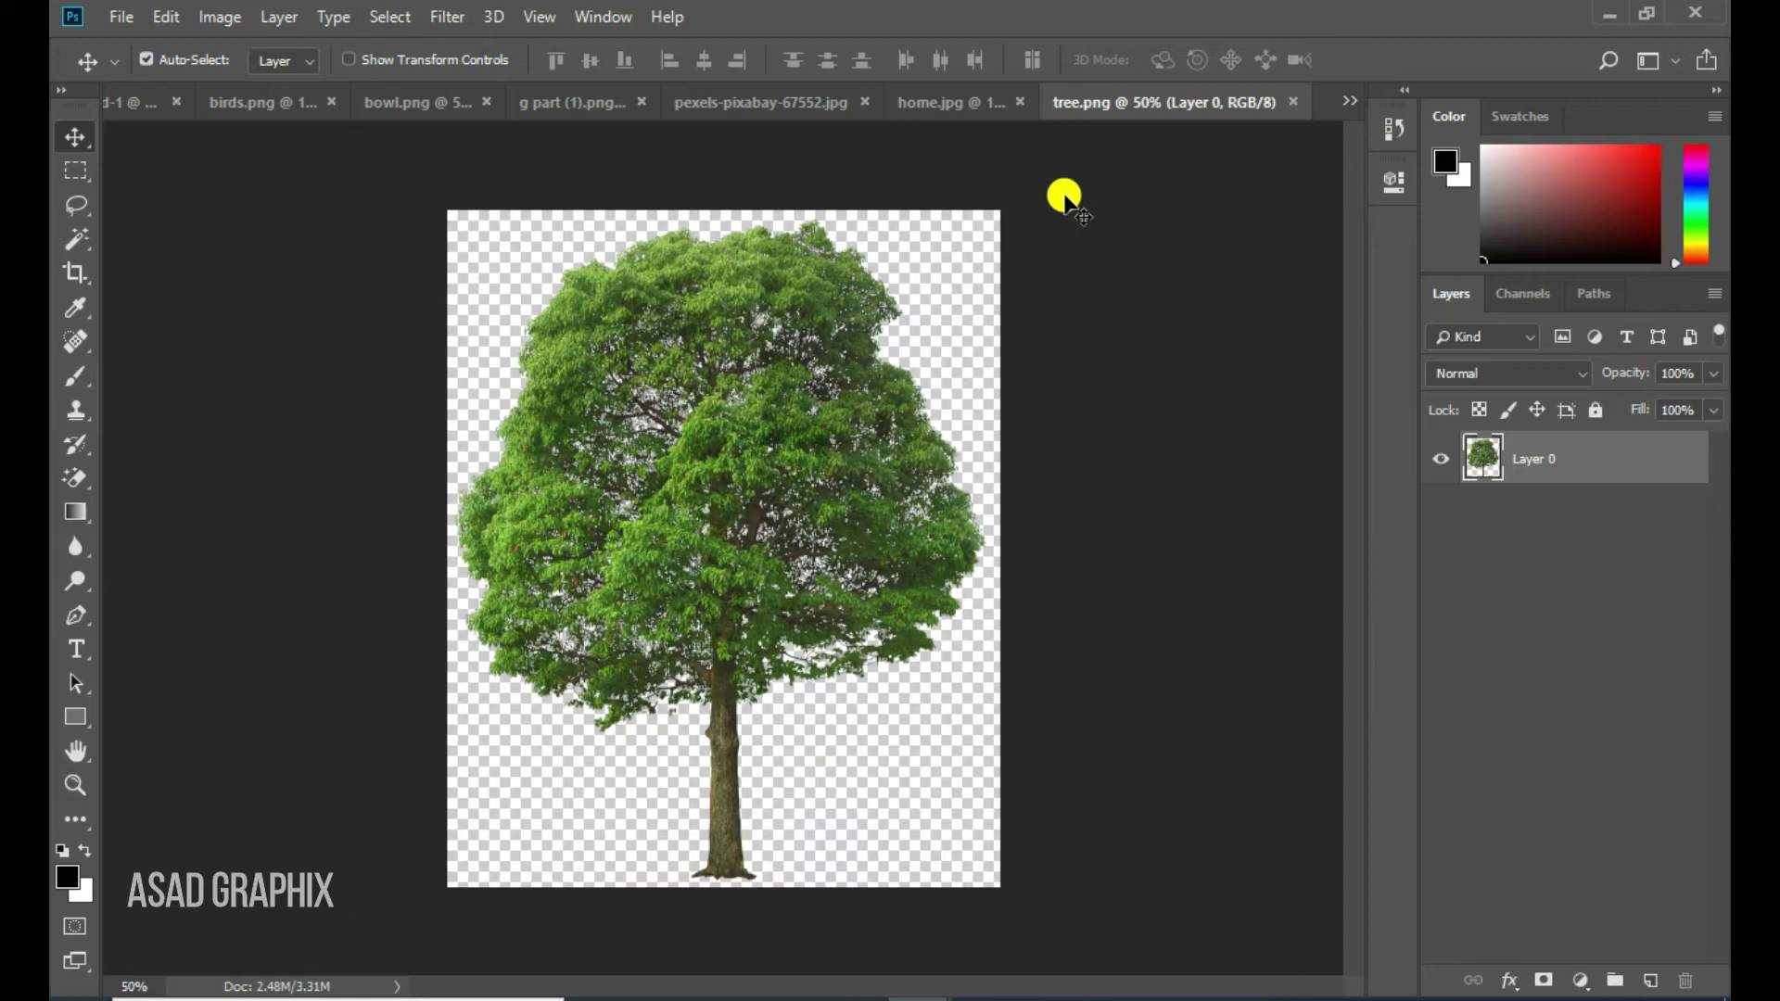
left_click_drag(1132, 96, 1293, 285)
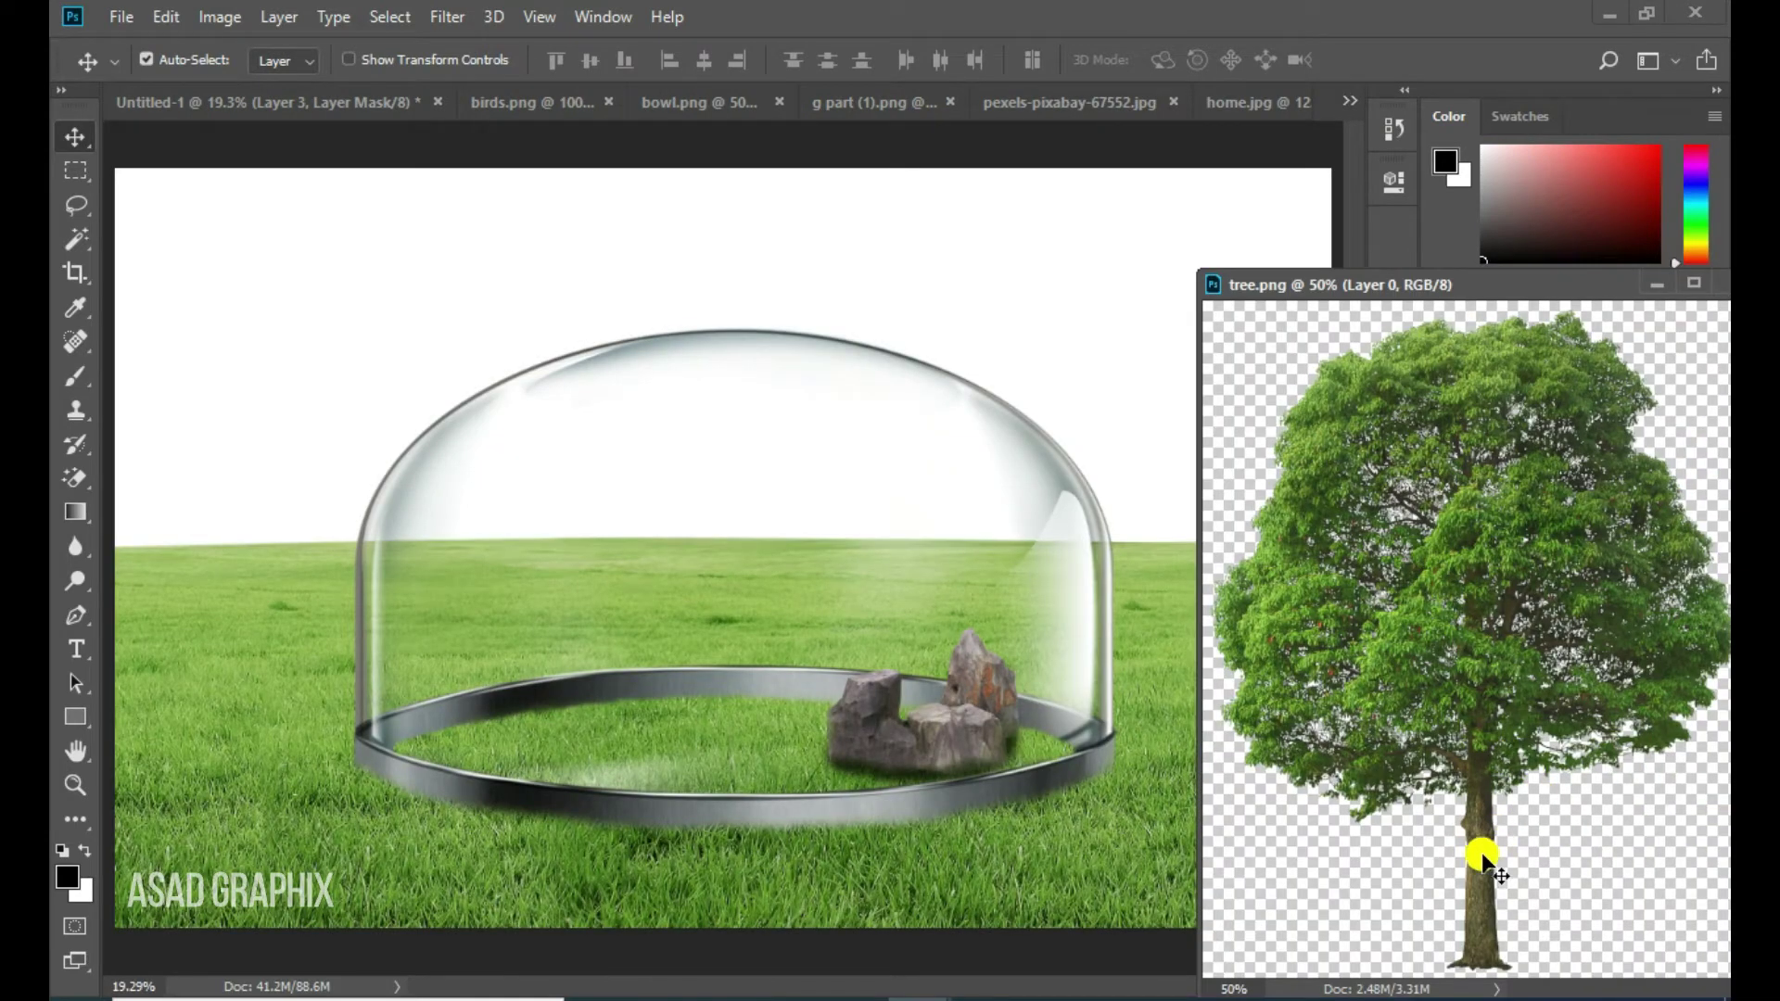
left_click_drag(1484, 857, 870, 647)
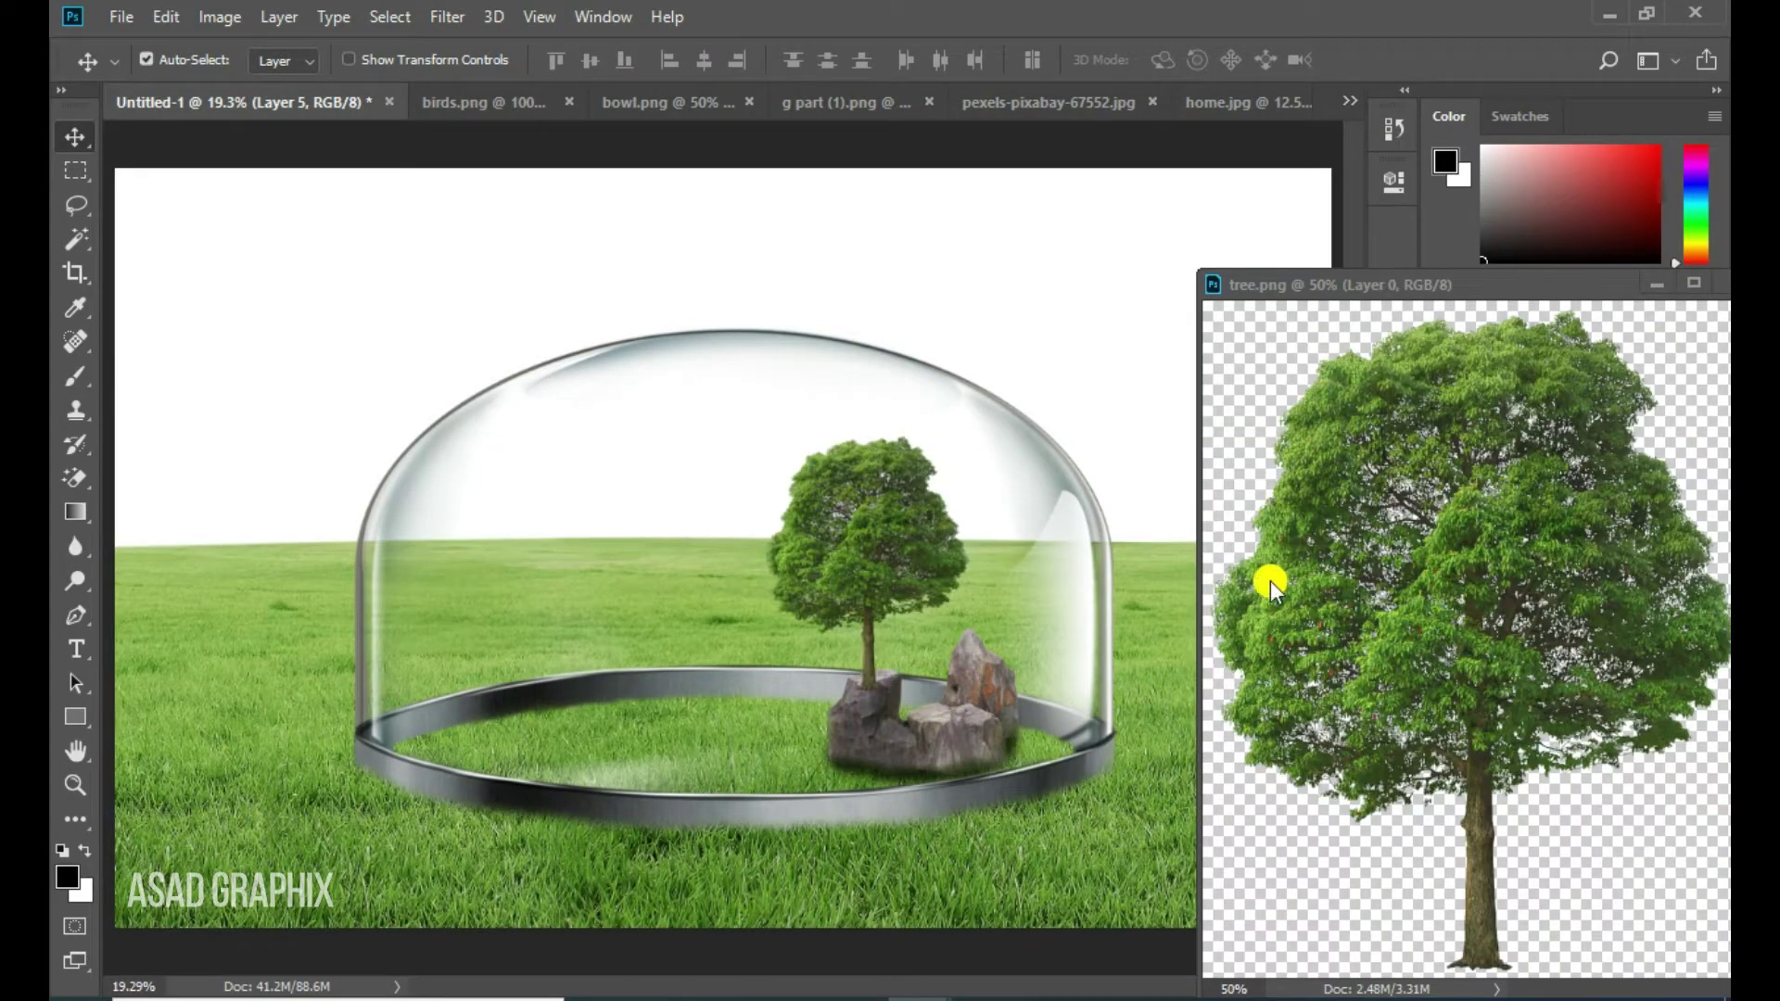
left_click_drag(1496, 286, 1161, 342)
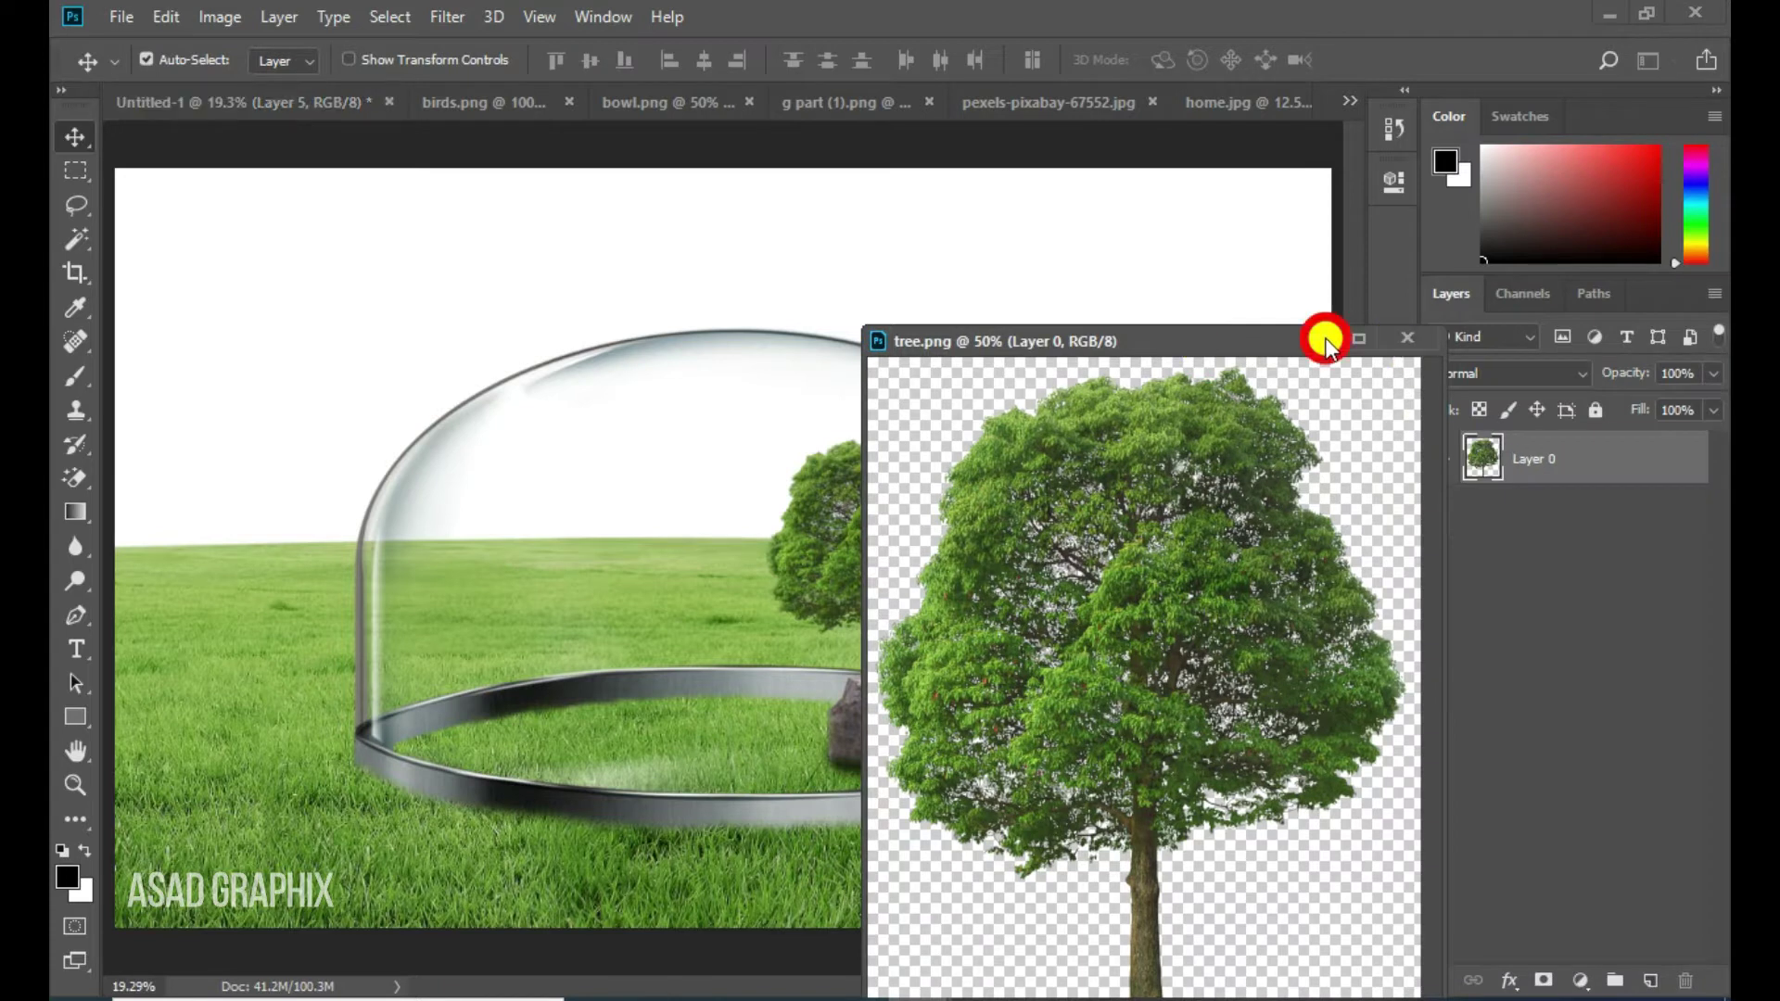
left_click(1325, 343)
Move the tree layer (Layer 5) beneath the rocks layer
key("z")
left_click_drag(942, 787, 1110, 791)
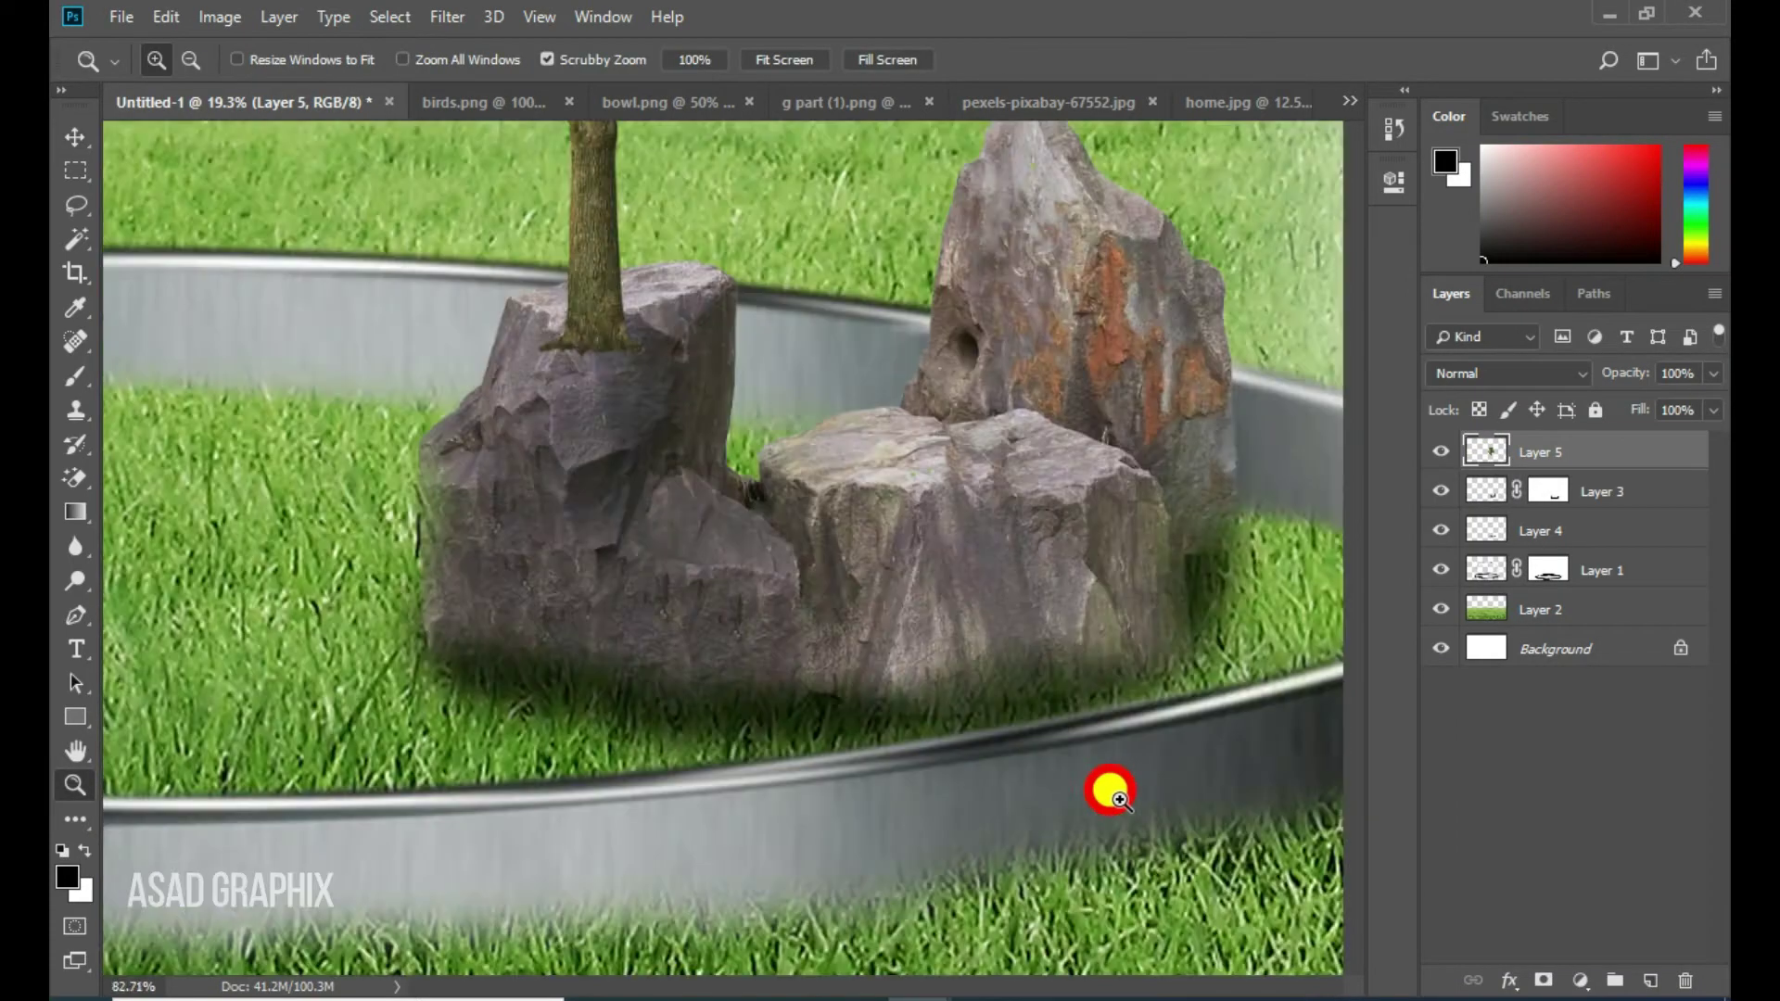
left_click(1110, 791)
key("v")
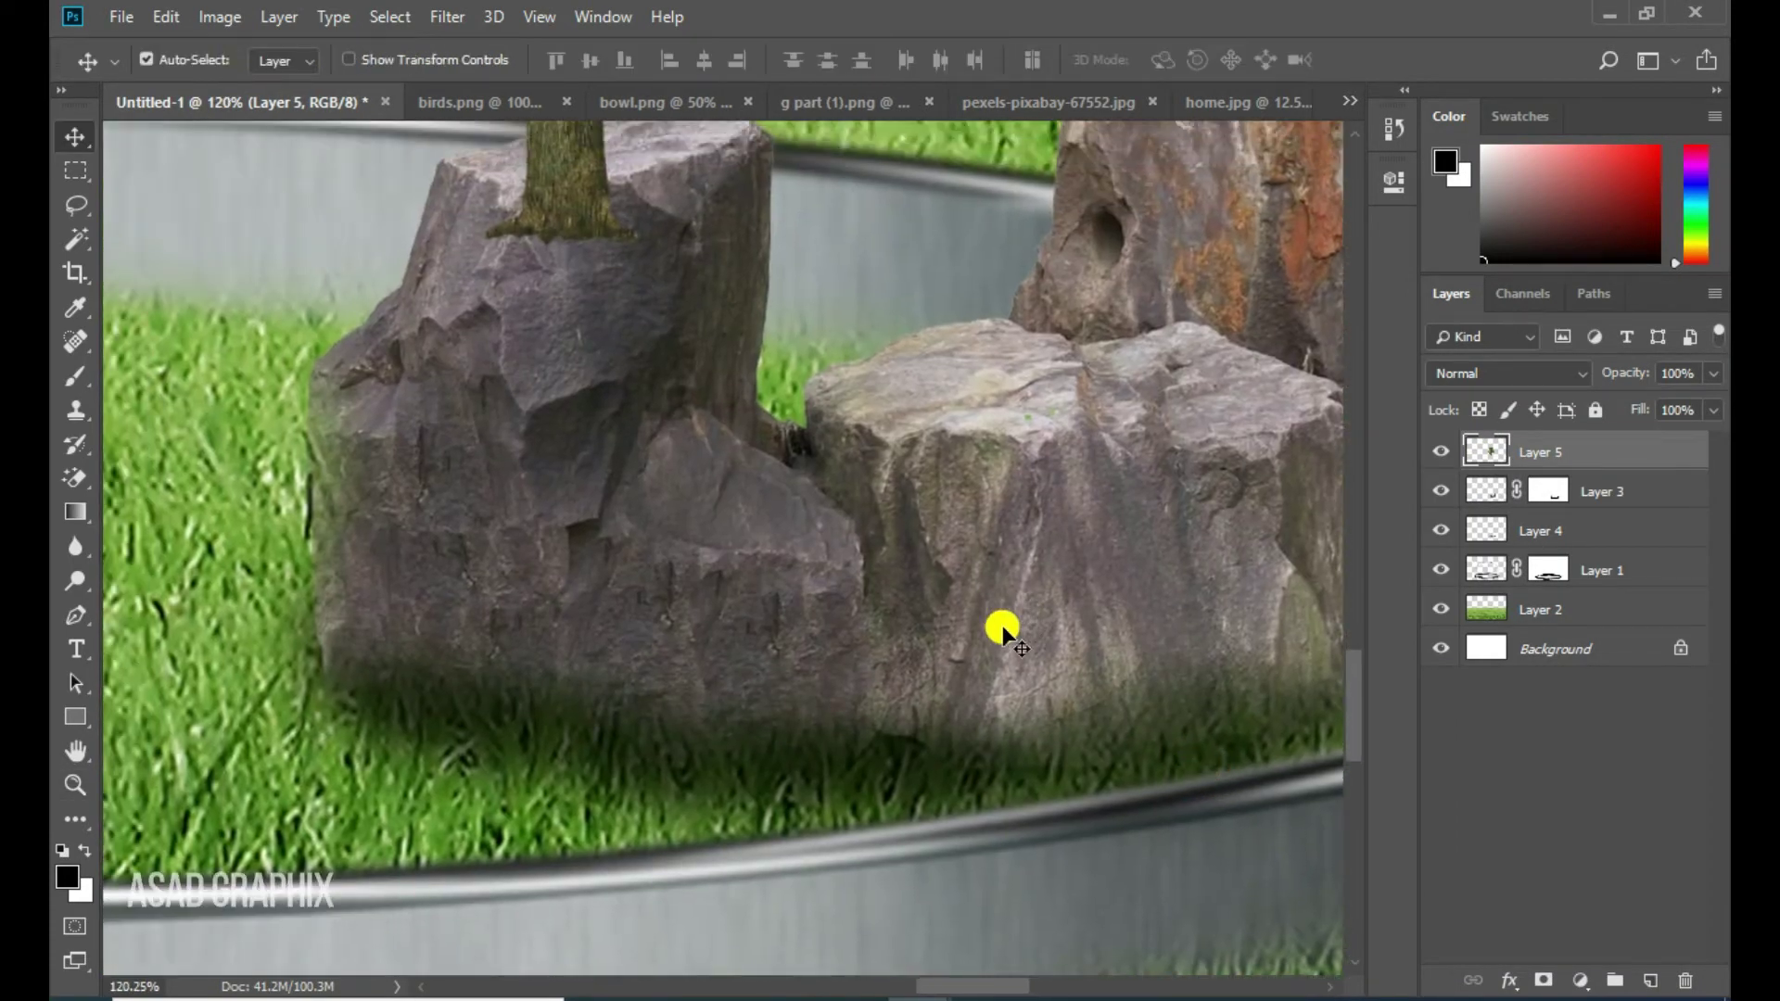
key("z")
left_click_drag(818, 627, 732, 604)
left_click_drag(795, 517, 608, 535)
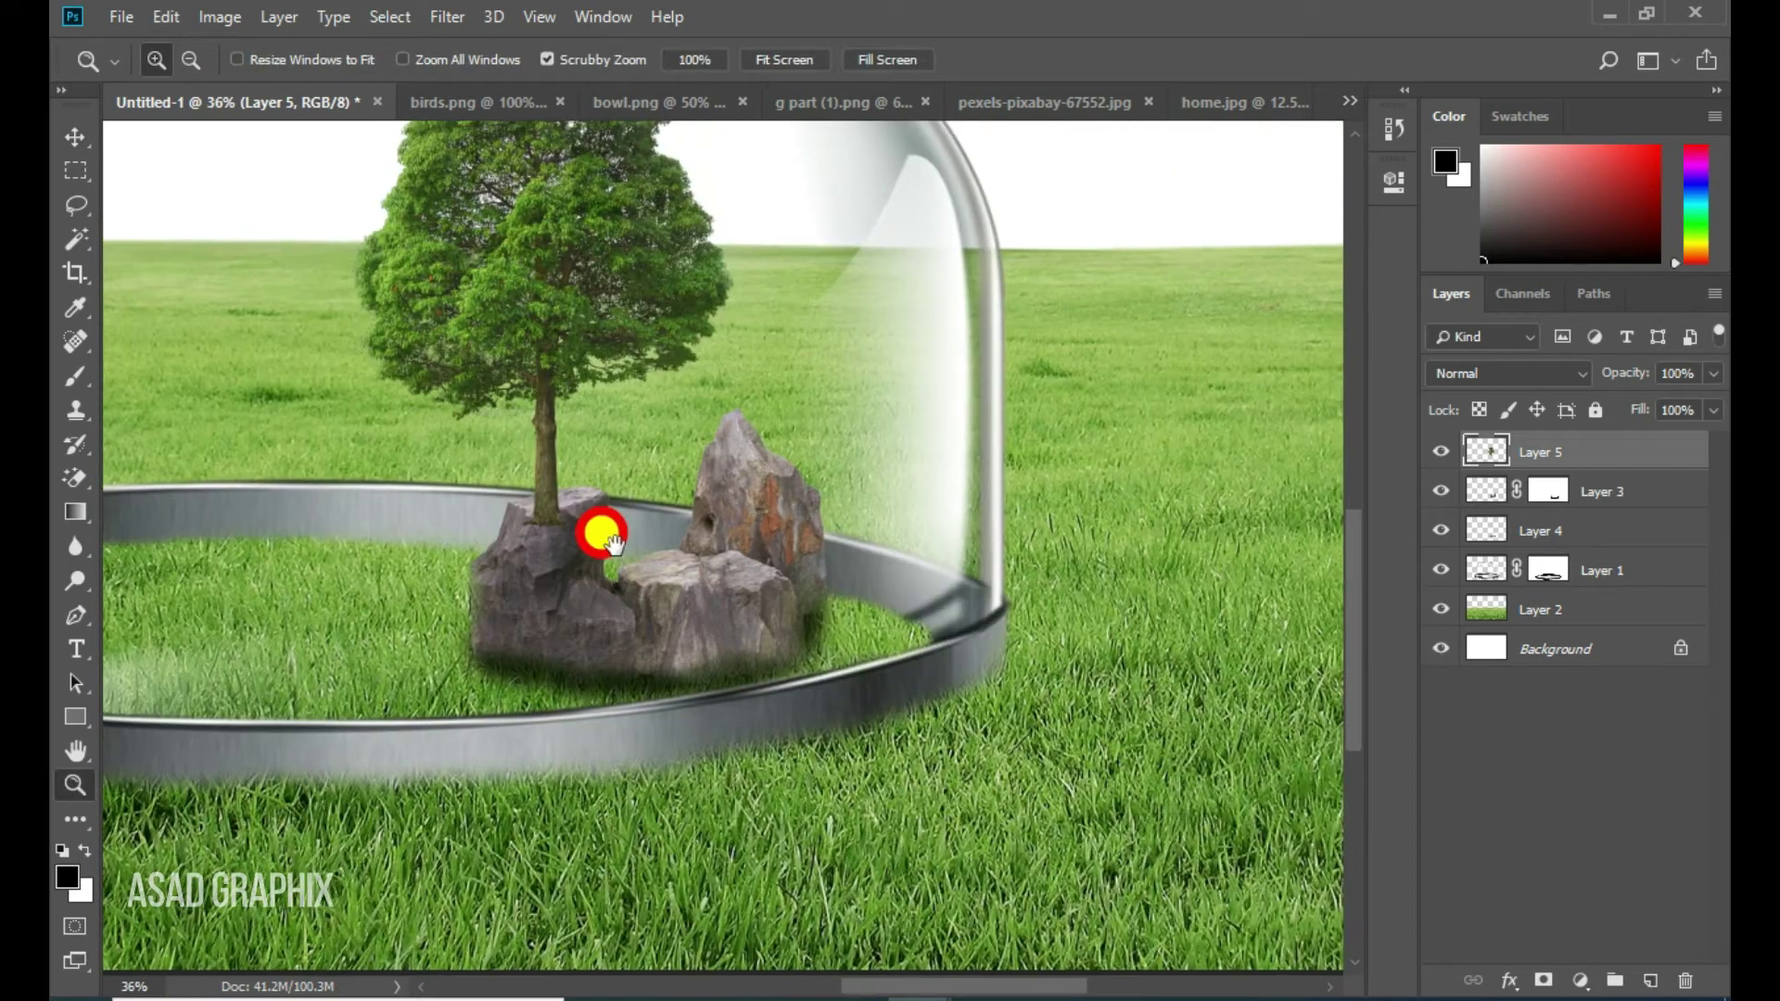
left_click(81, 139)
left_click_drag(1602, 454, 1603, 510)
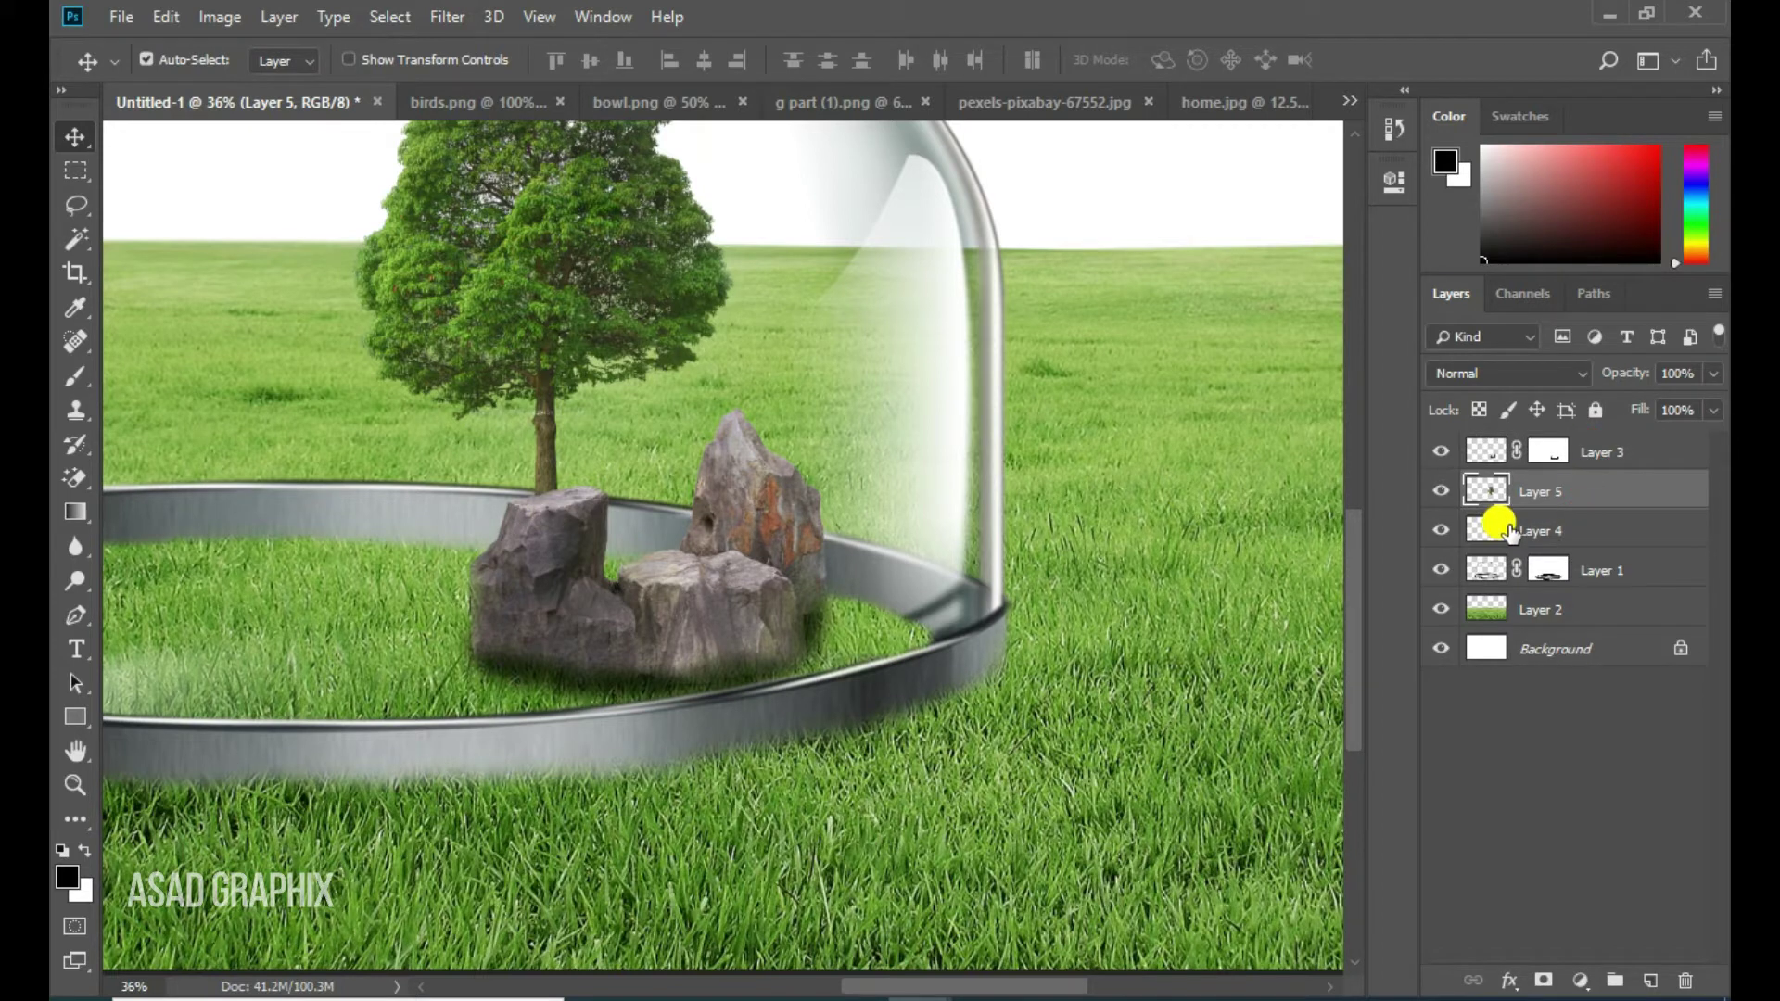
Shift the tree right and down among the rocks into its final position
left_click_drag(517, 255, 597, 318)
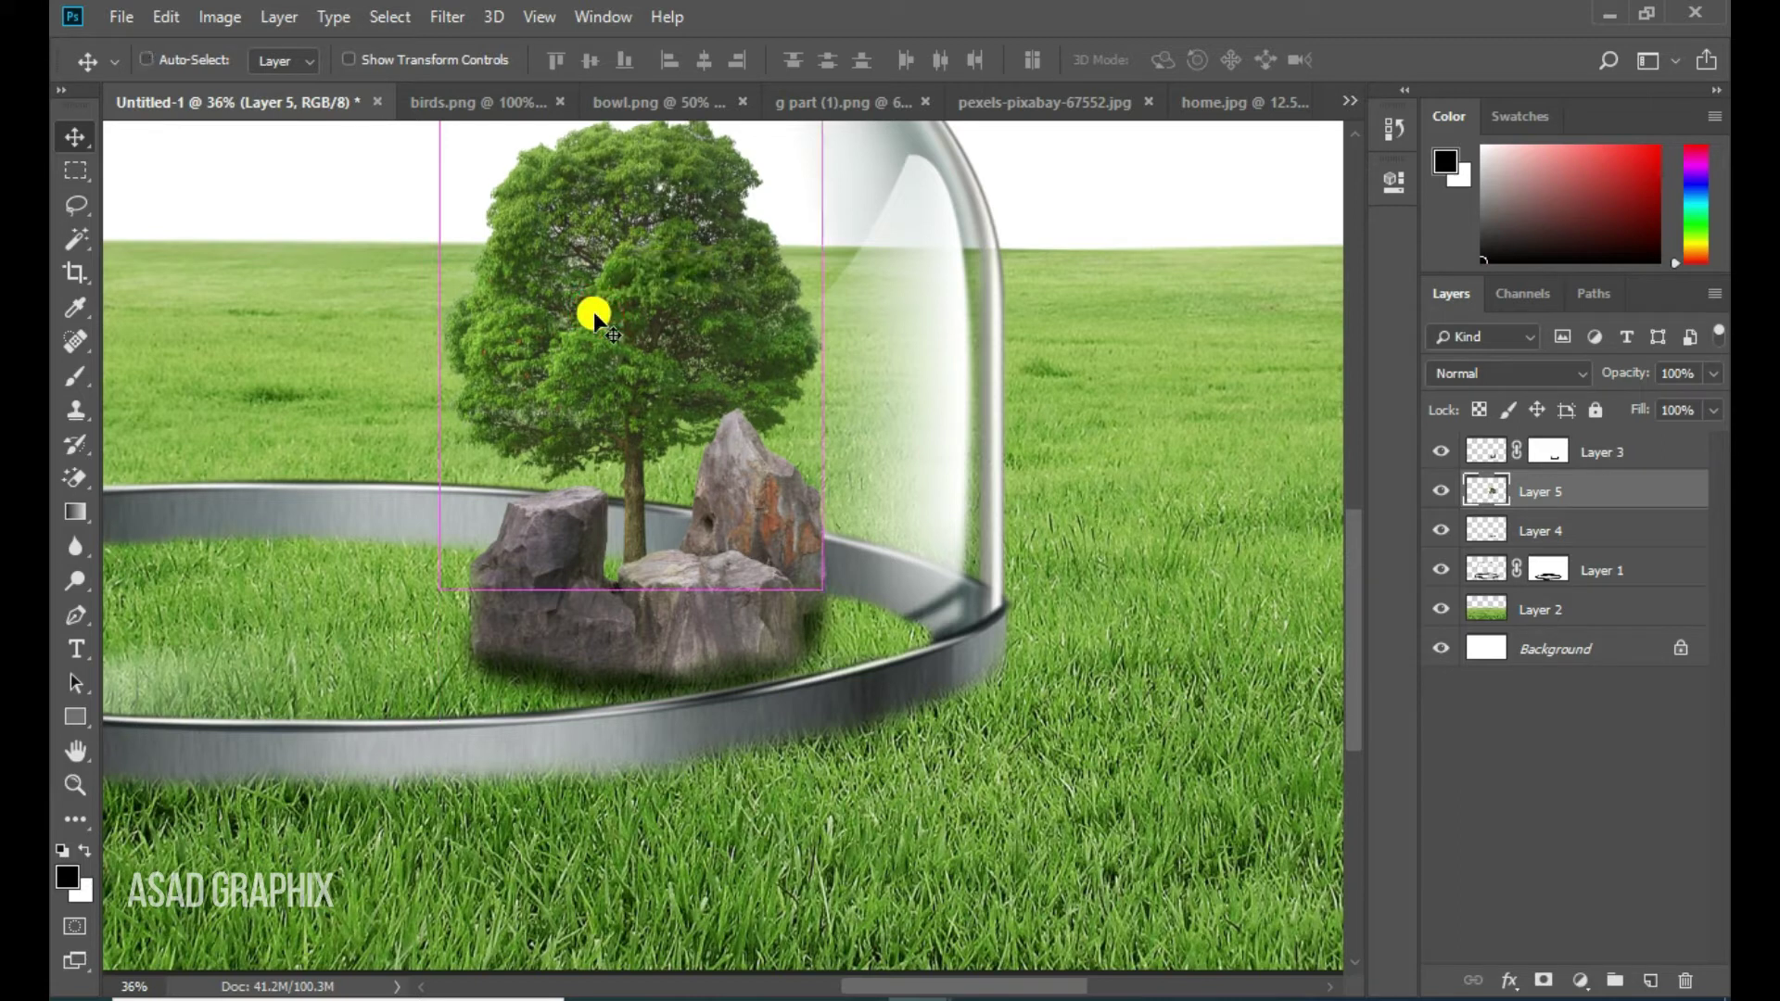
key("ctrl+0")
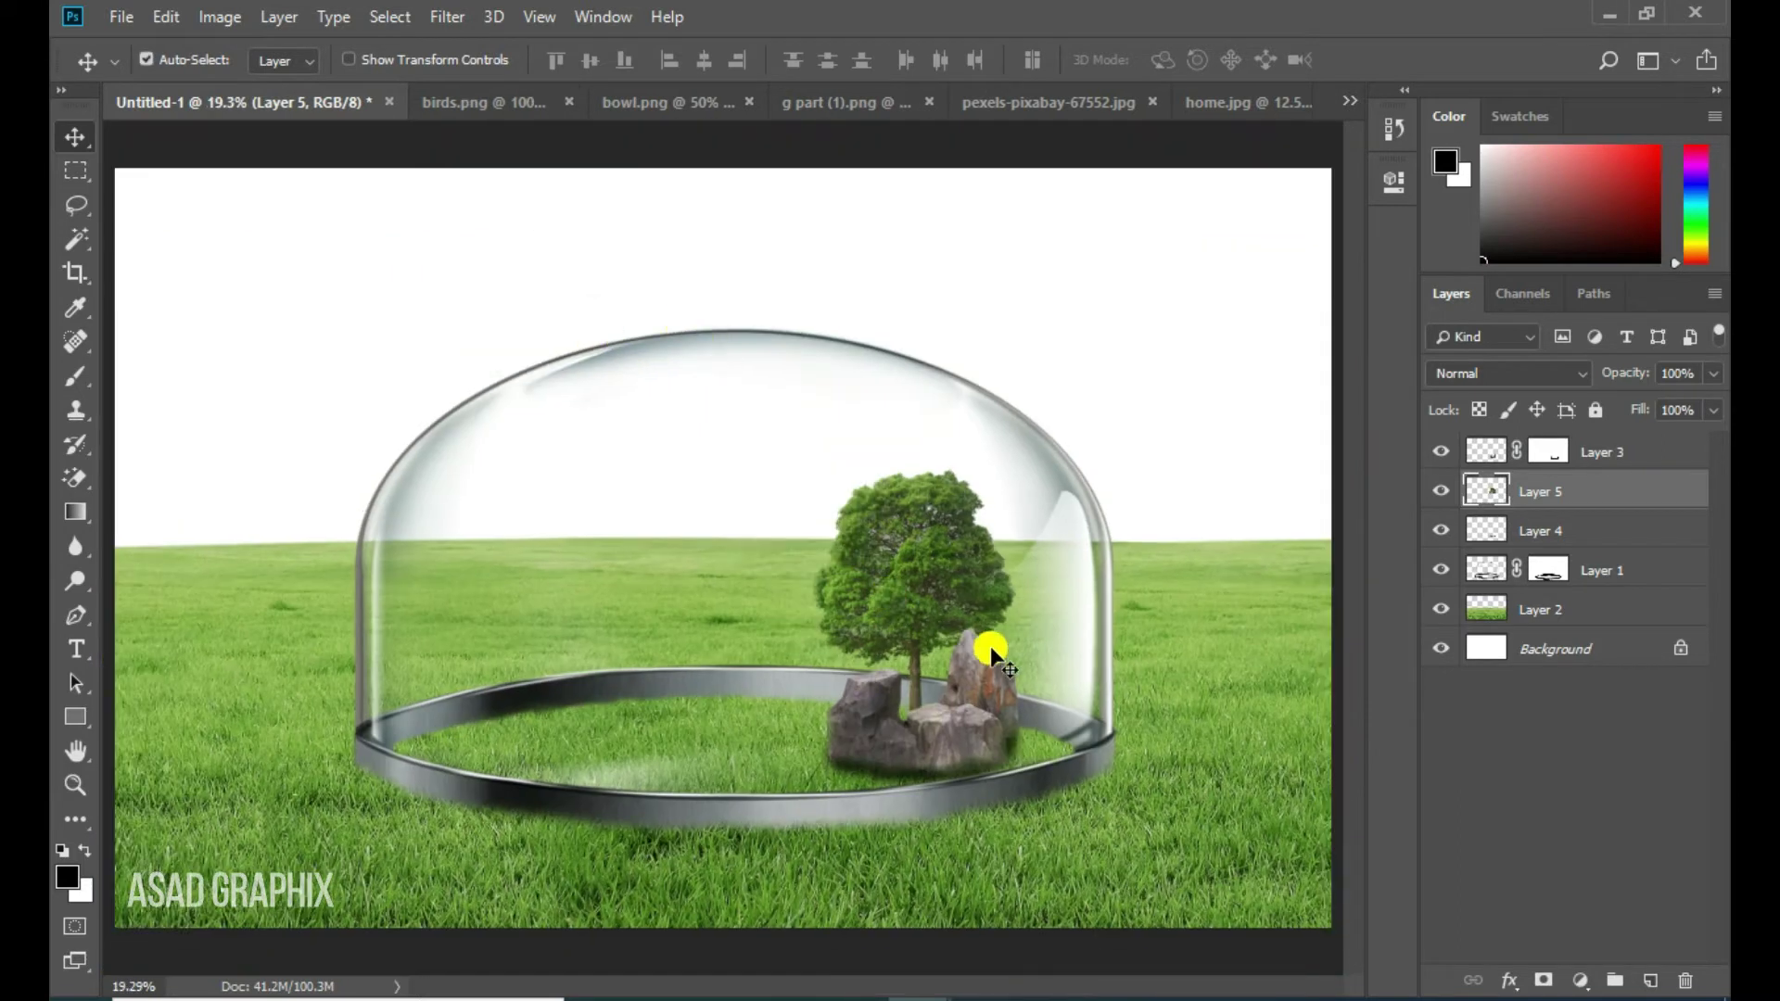
left_click_drag(916, 684, 923, 690)
left_click(1349, 99)
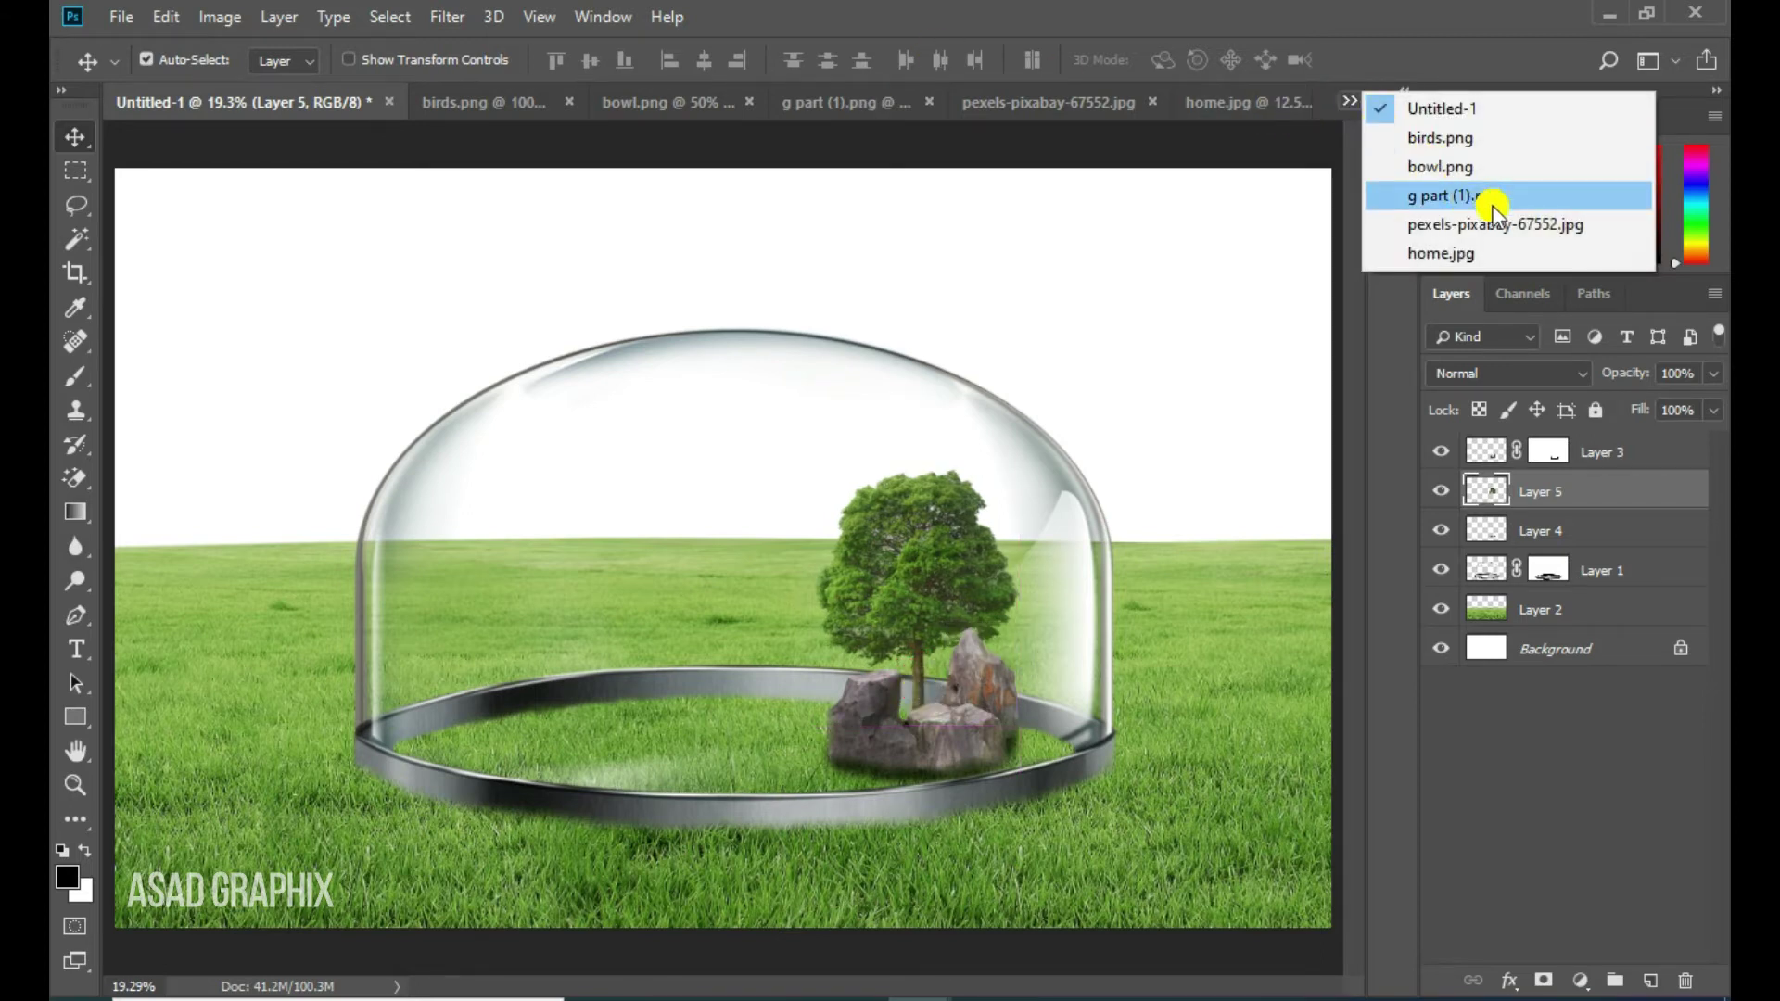
Switch to home.jpg and zoom the view to frame the house
left_click(1541, 224)
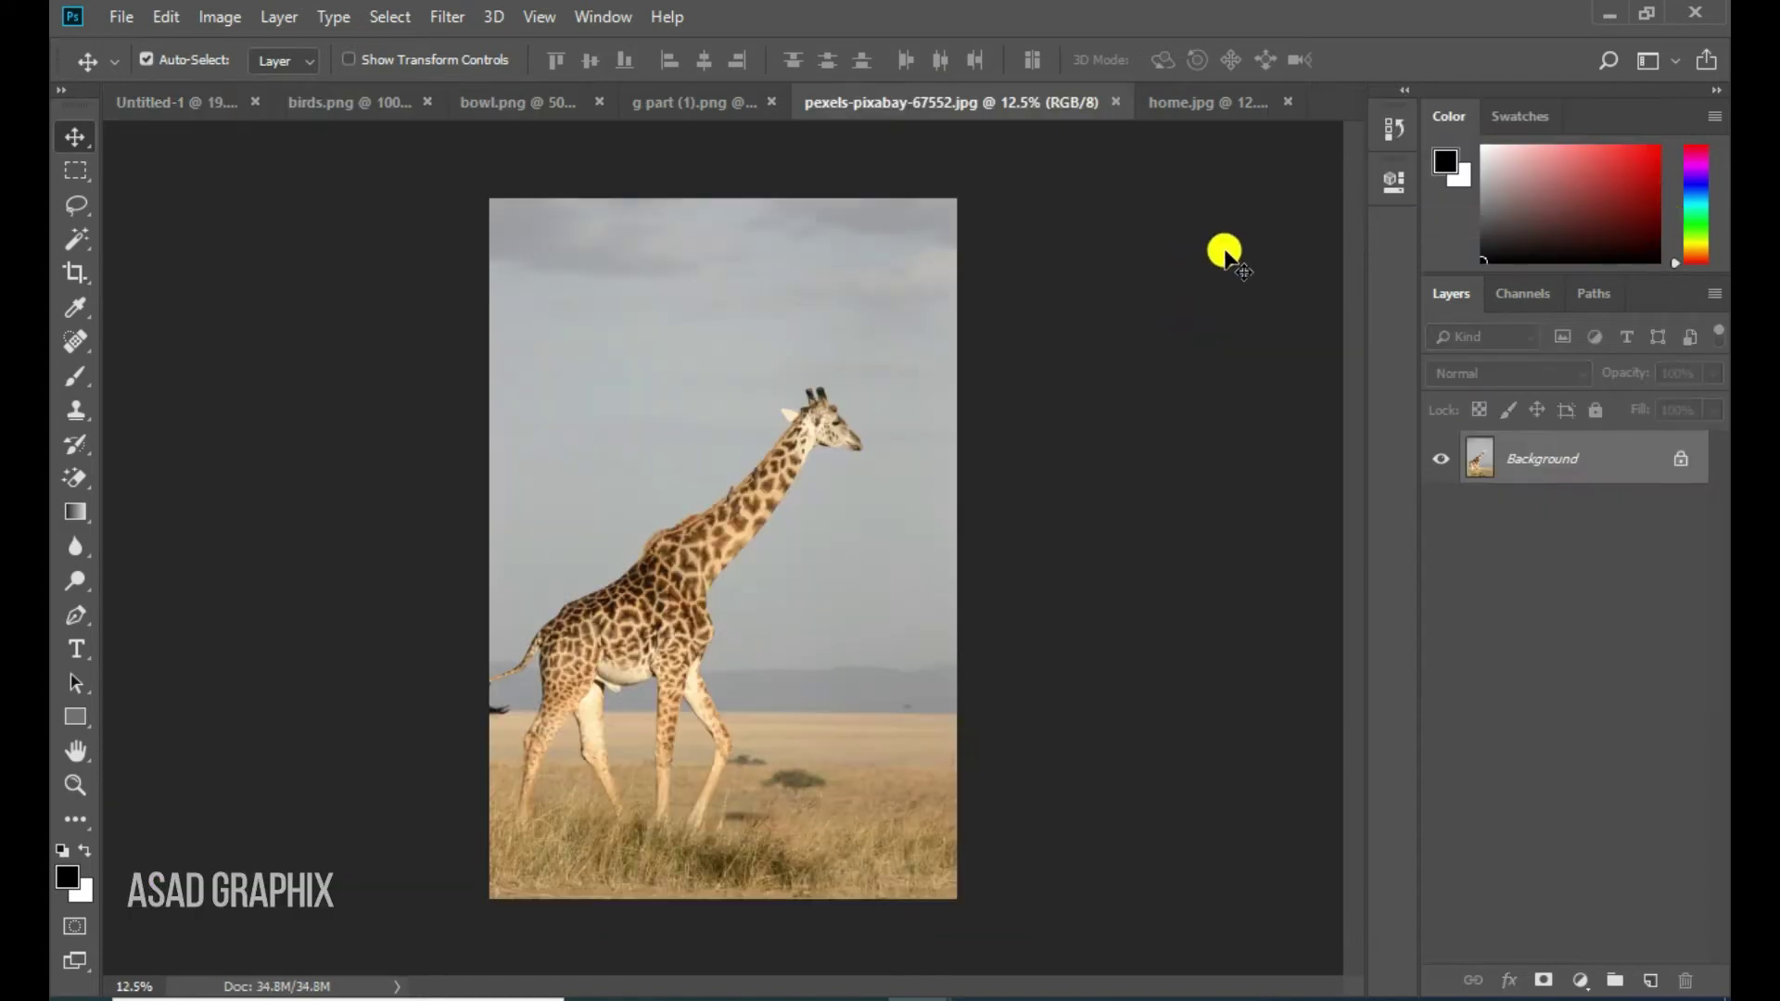
left_click(1187, 102)
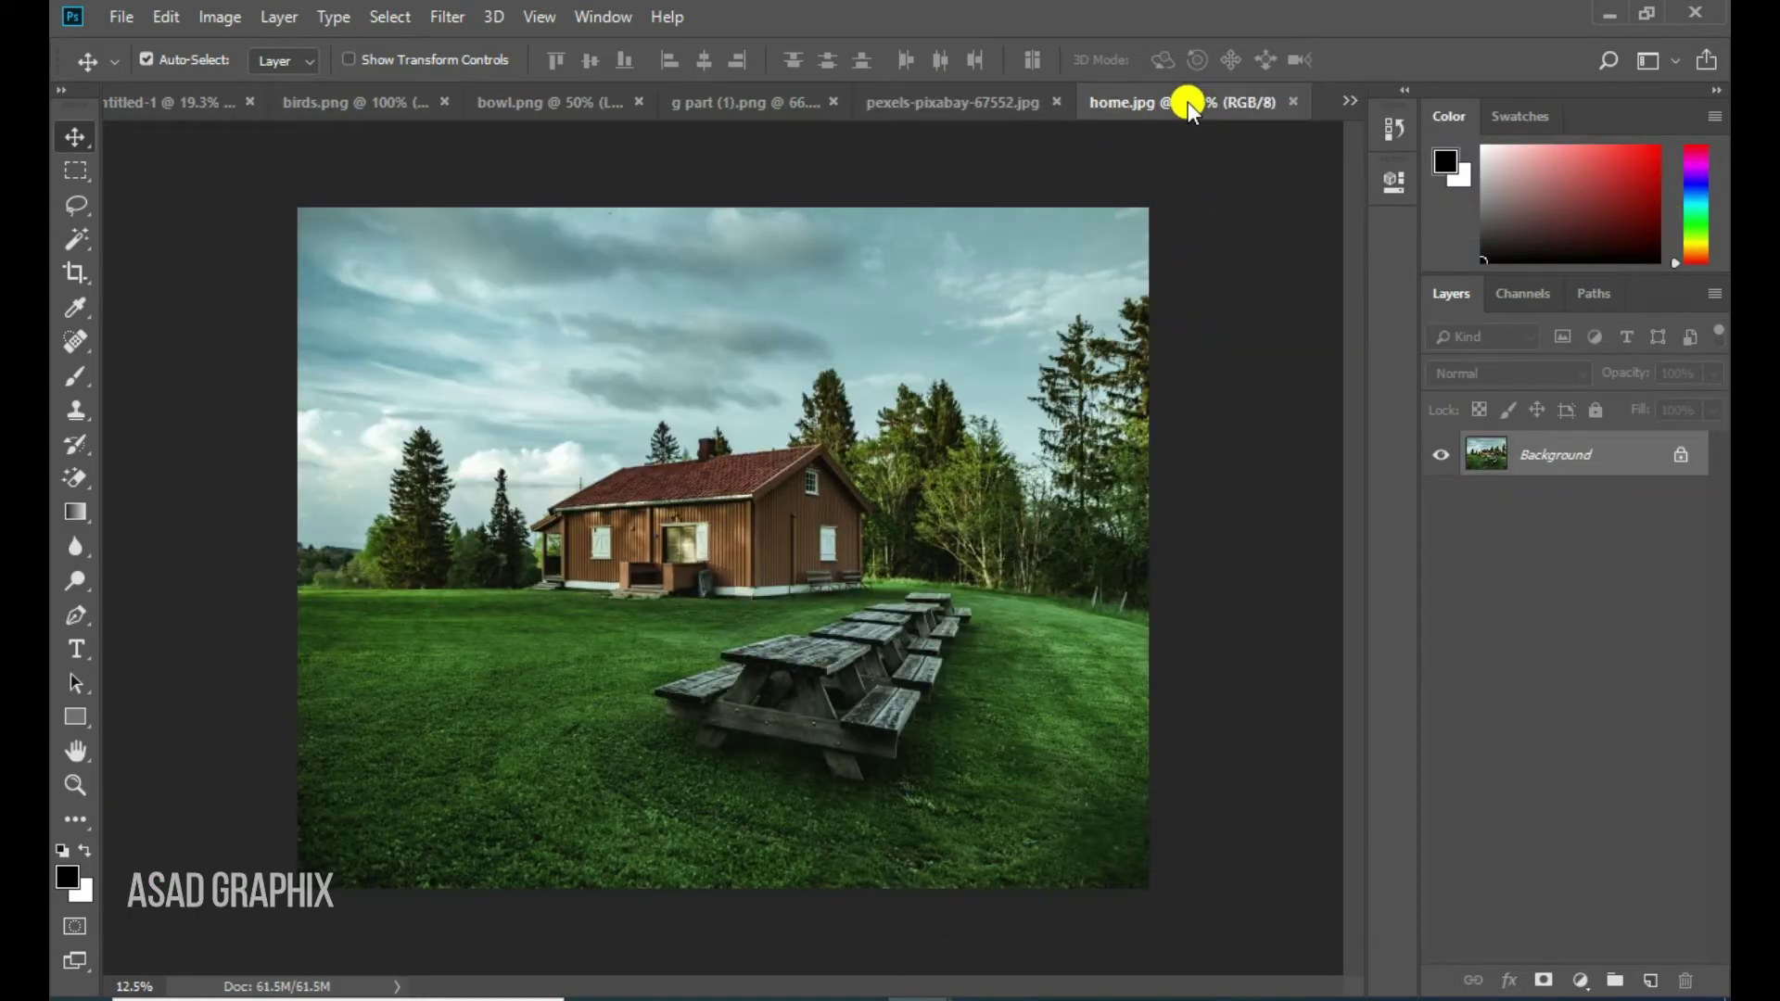
key("z")
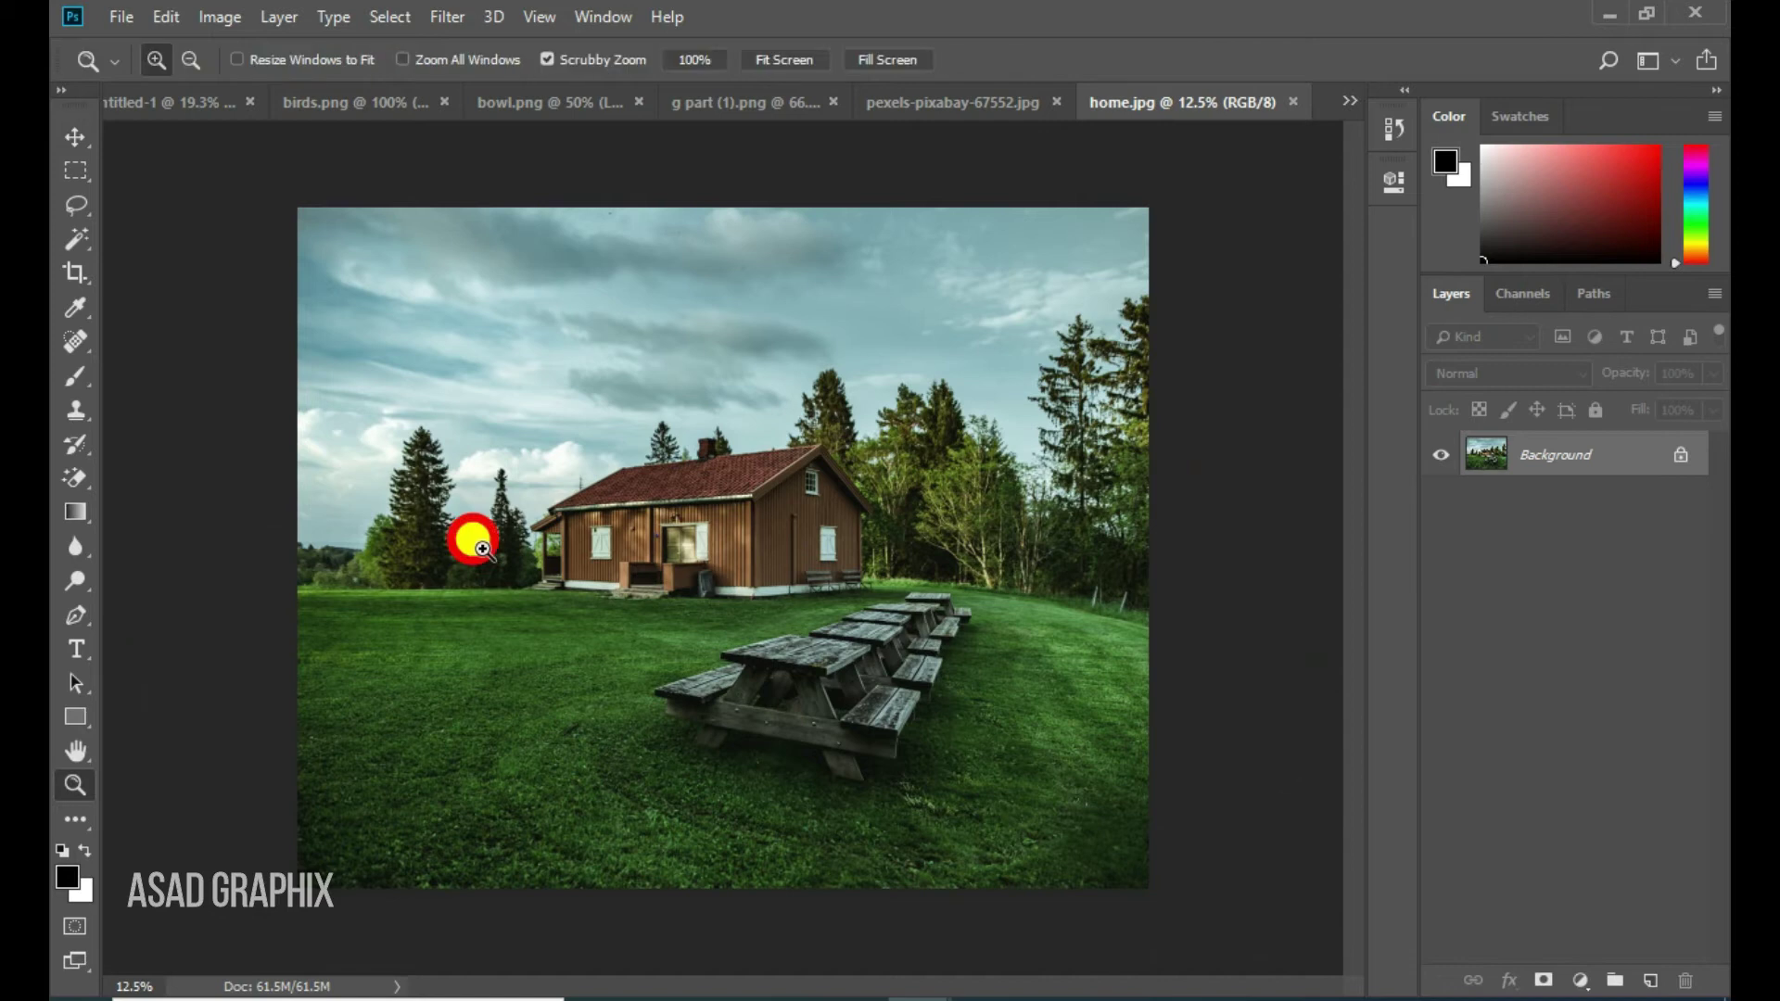
left_click_drag(469, 529, 628, 612)
left_click_drag(906, 523, 709, 661)
key("v")
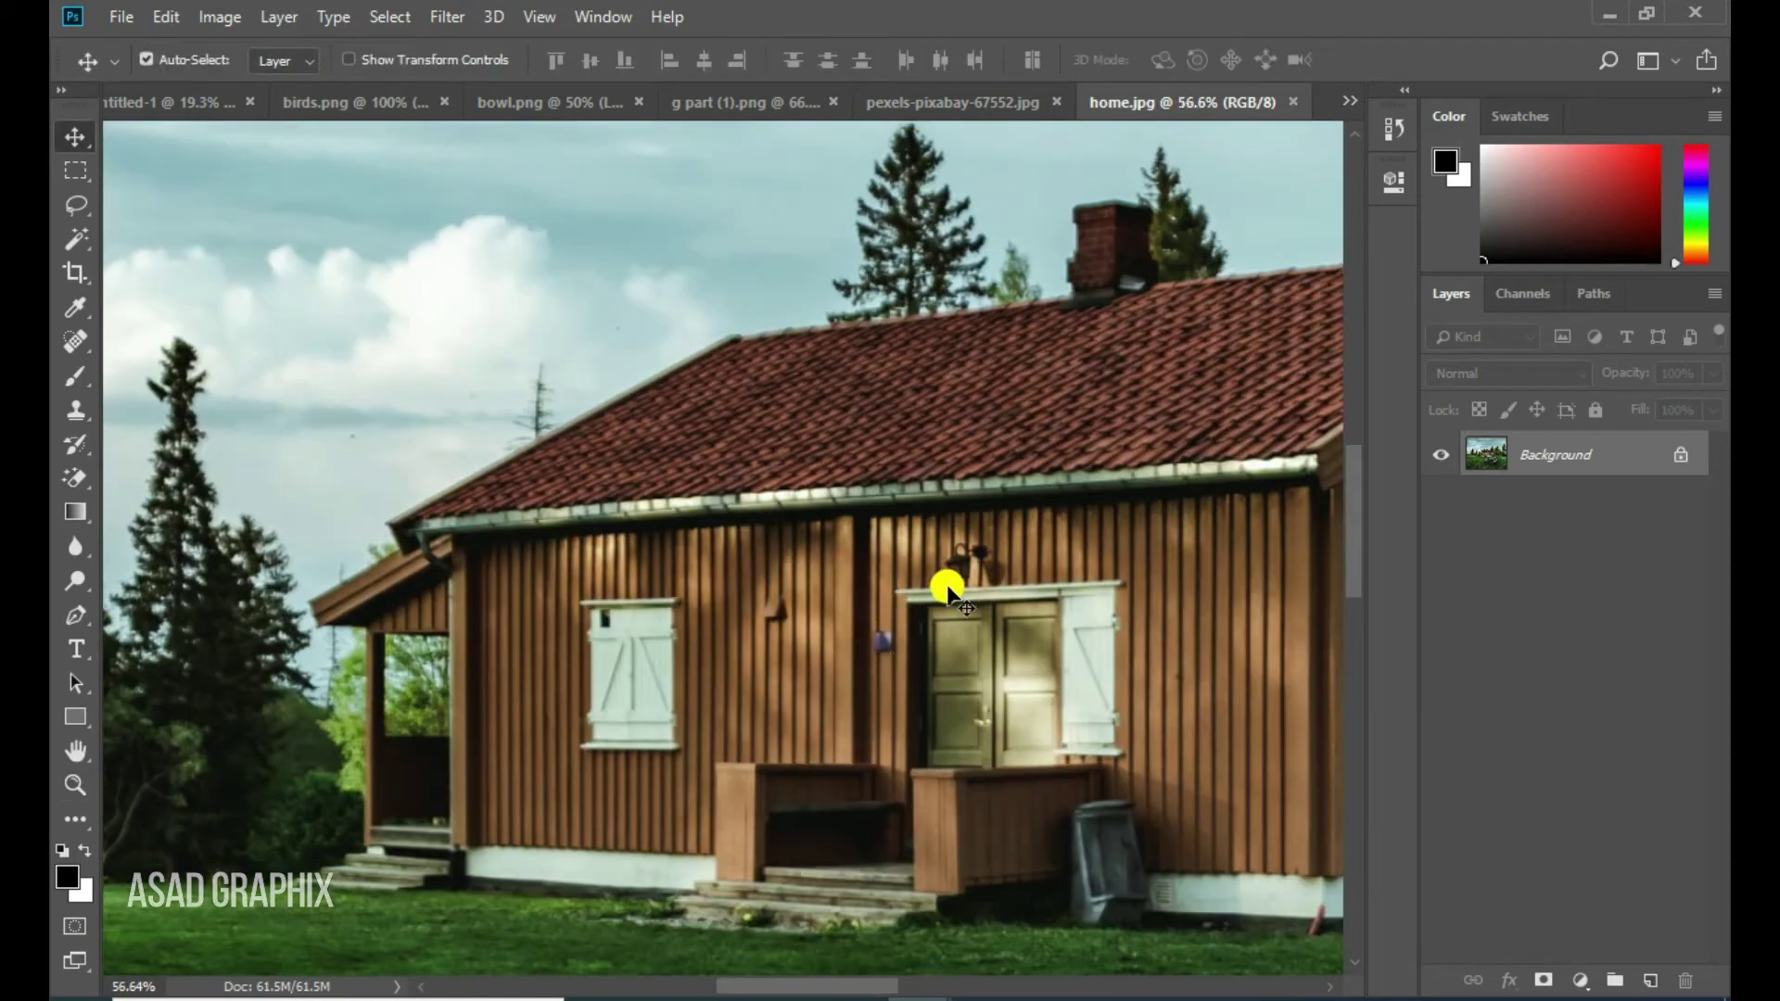
key("z")
left_click_drag(848, 664, 628, 638)
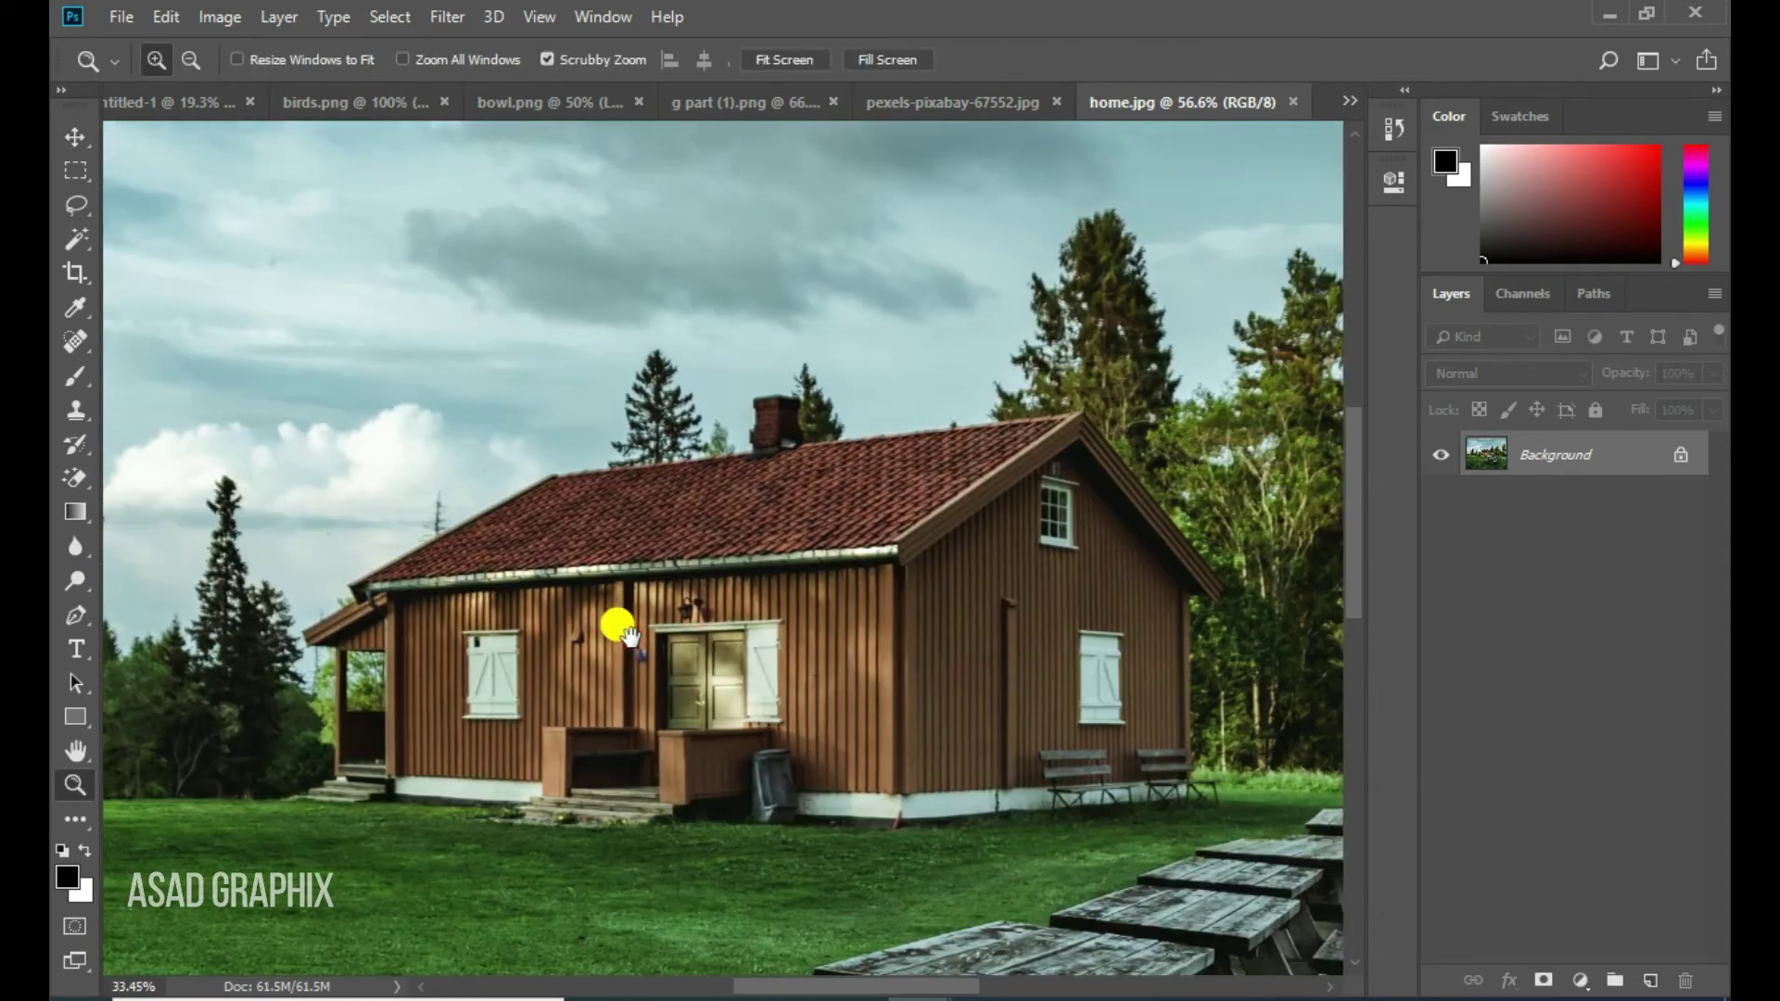
Use Quick Selection to select the house roof and front wall toward the porch
left_click(81, 230)
left_click(84, 243)
left_click(167, 240)
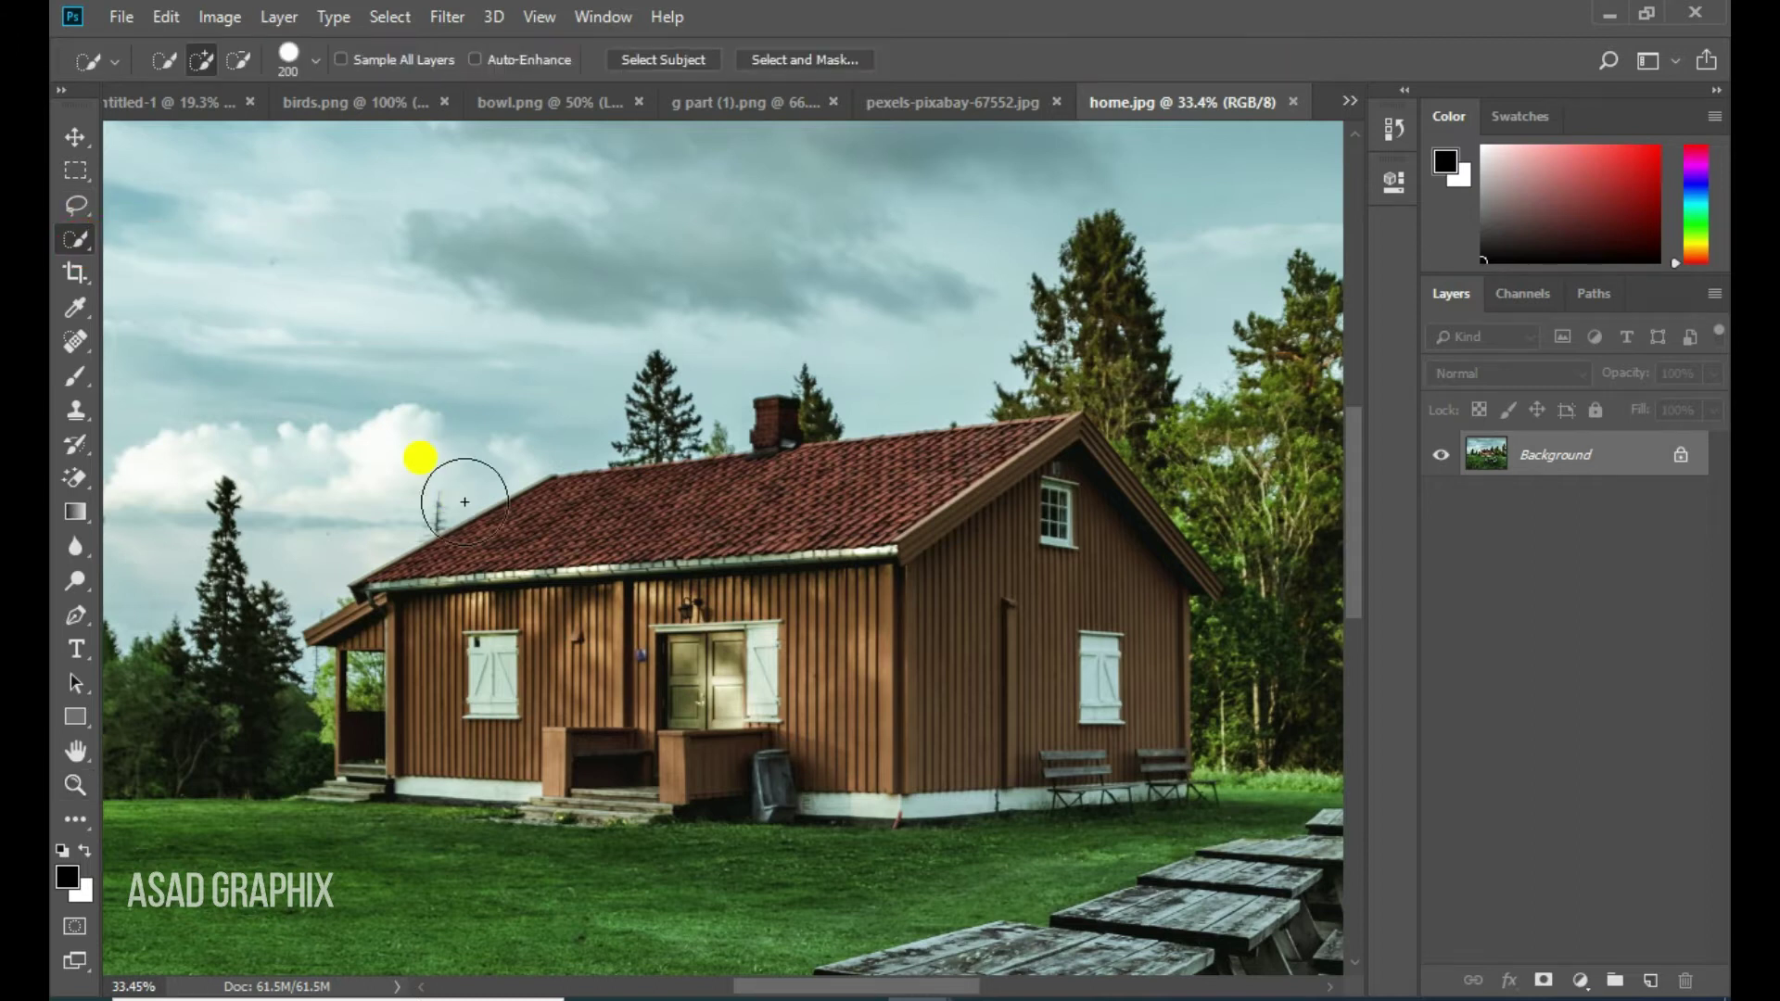
left_click_drag(700, 573, 604, 476)
mouse_move(357, 640)
left_mouse_down()
mouse_move(840, 413)
mouse_move(971, 397)
mouse_move(904, 674)
mouse_move(300, 649)
left_mouse_up()
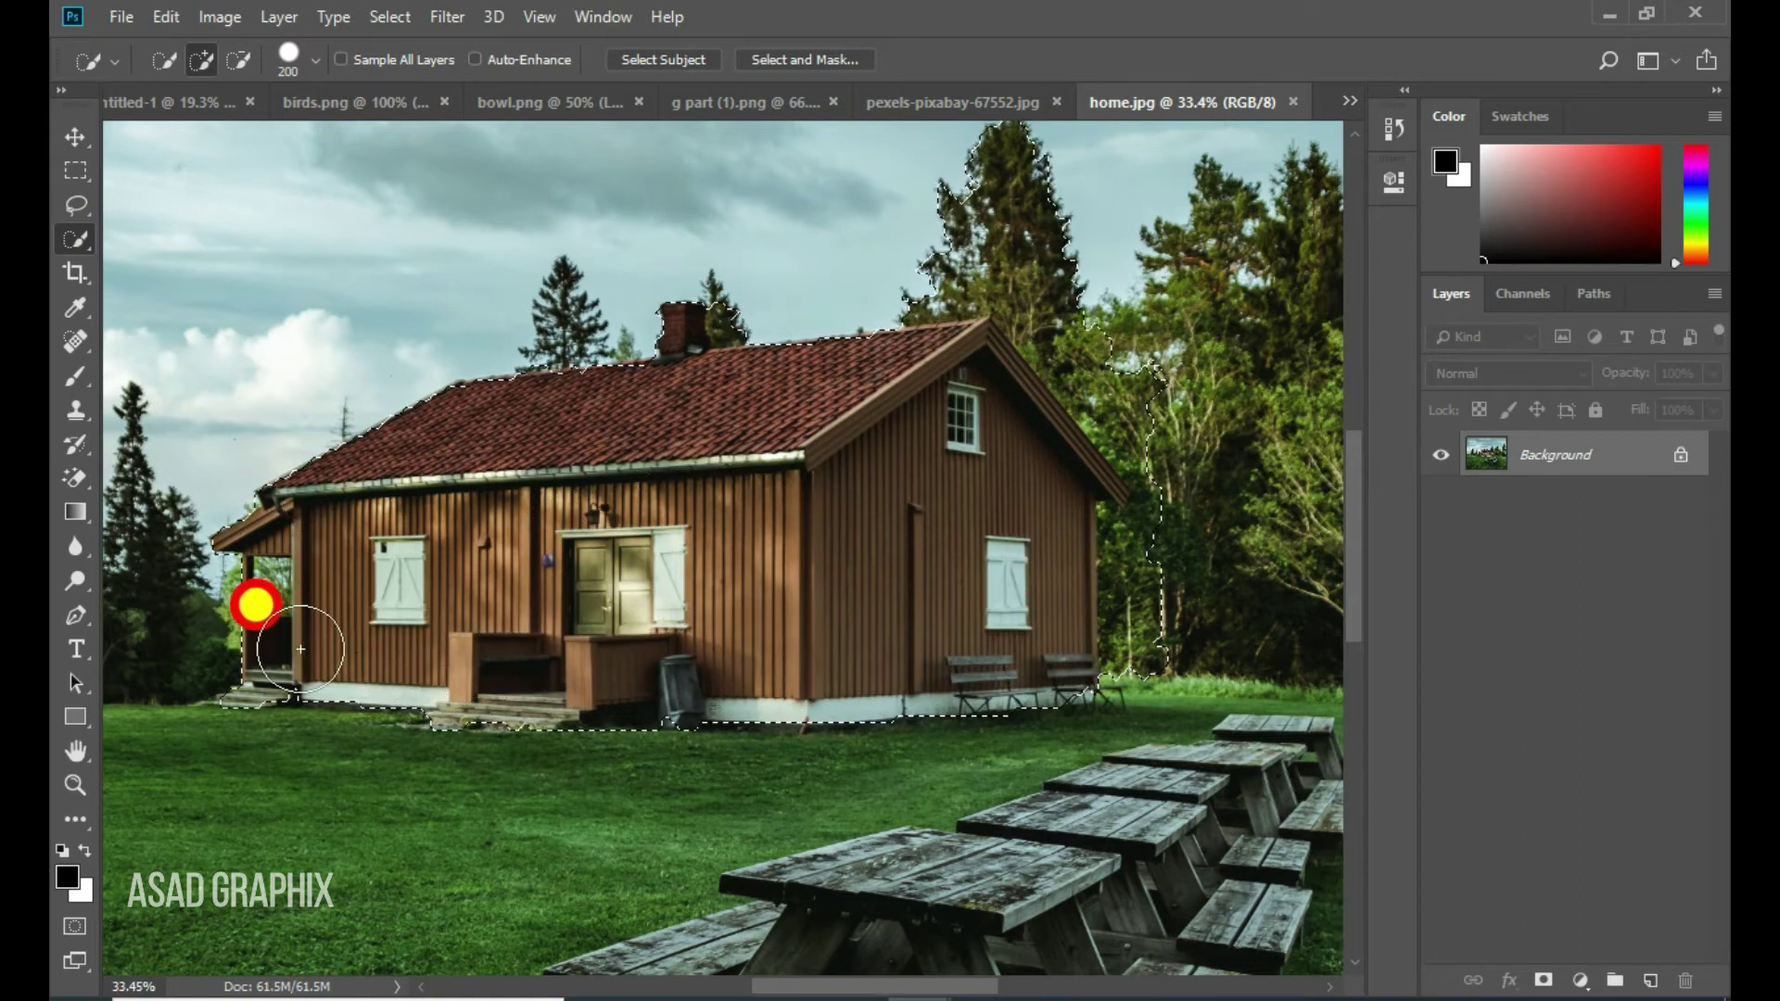
left_click_drag(301, 649, 232, 464)
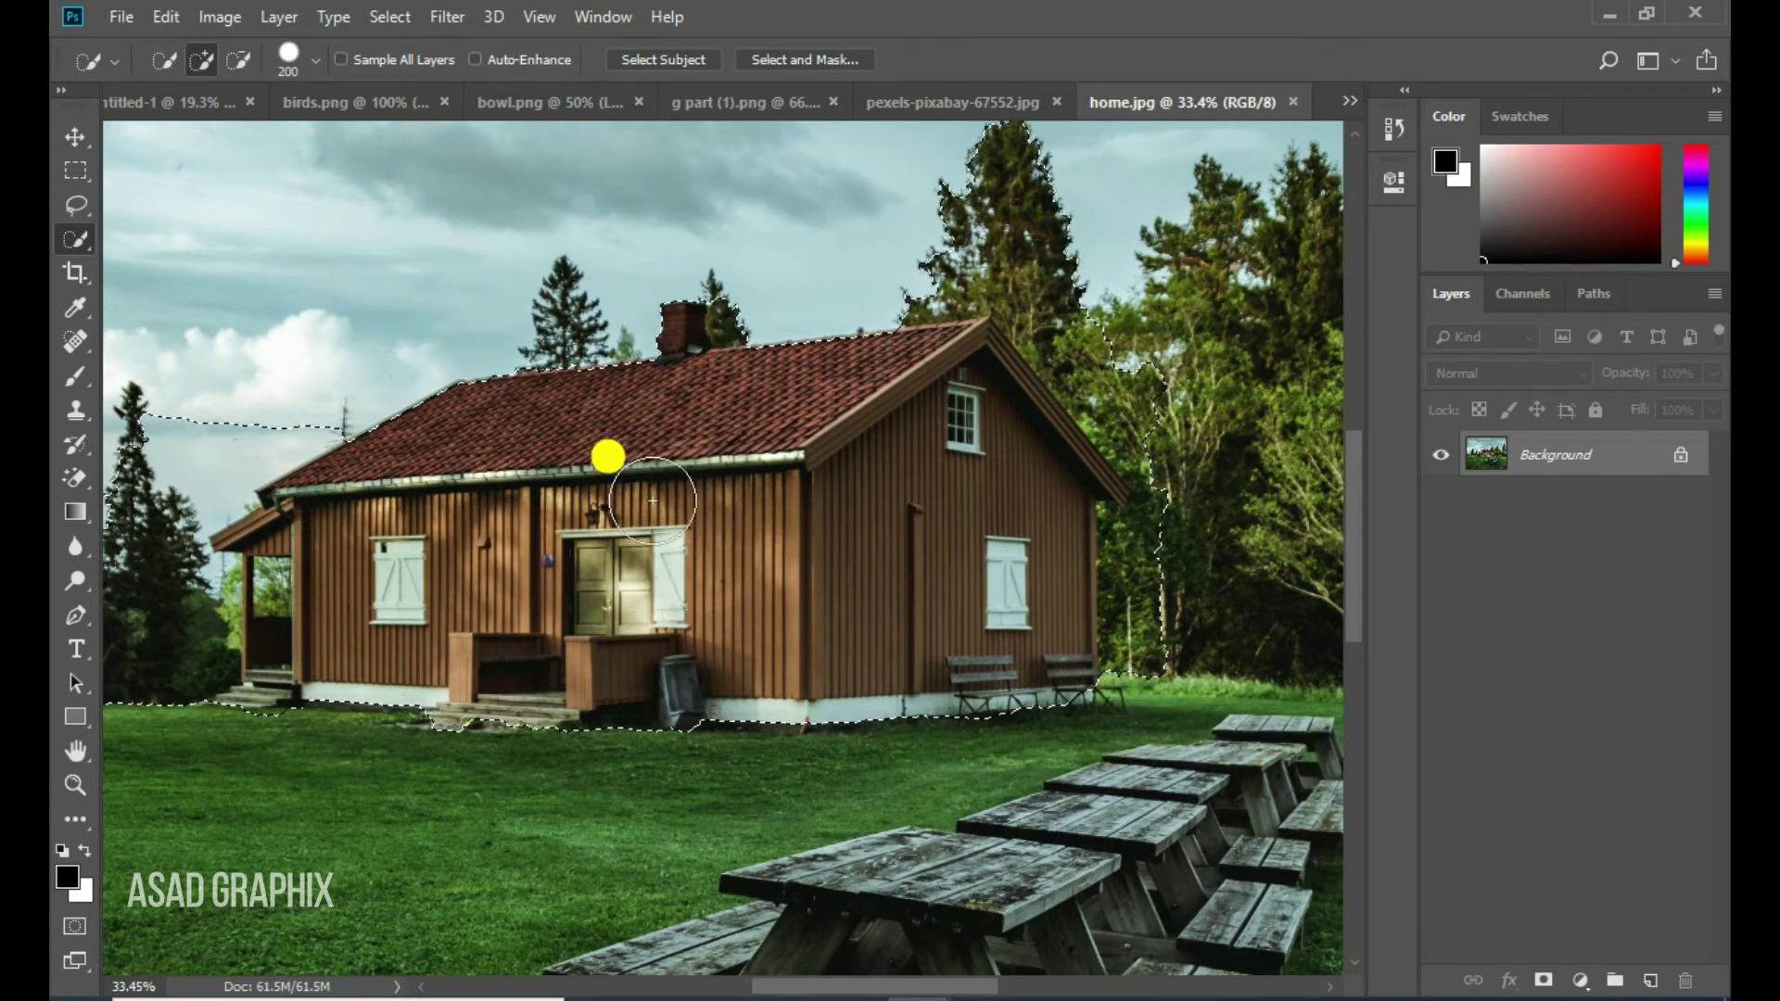
Subtract the trees right of the house and trim the selection along the roof line
left_click_drag(714, 320, 875, 409)
mouse_move(561, 438)
left_mouse_down()
mouse_move(413, 469)
mouse_move(375, 353)
mouse_move(649, 414)
left_mouse_up()
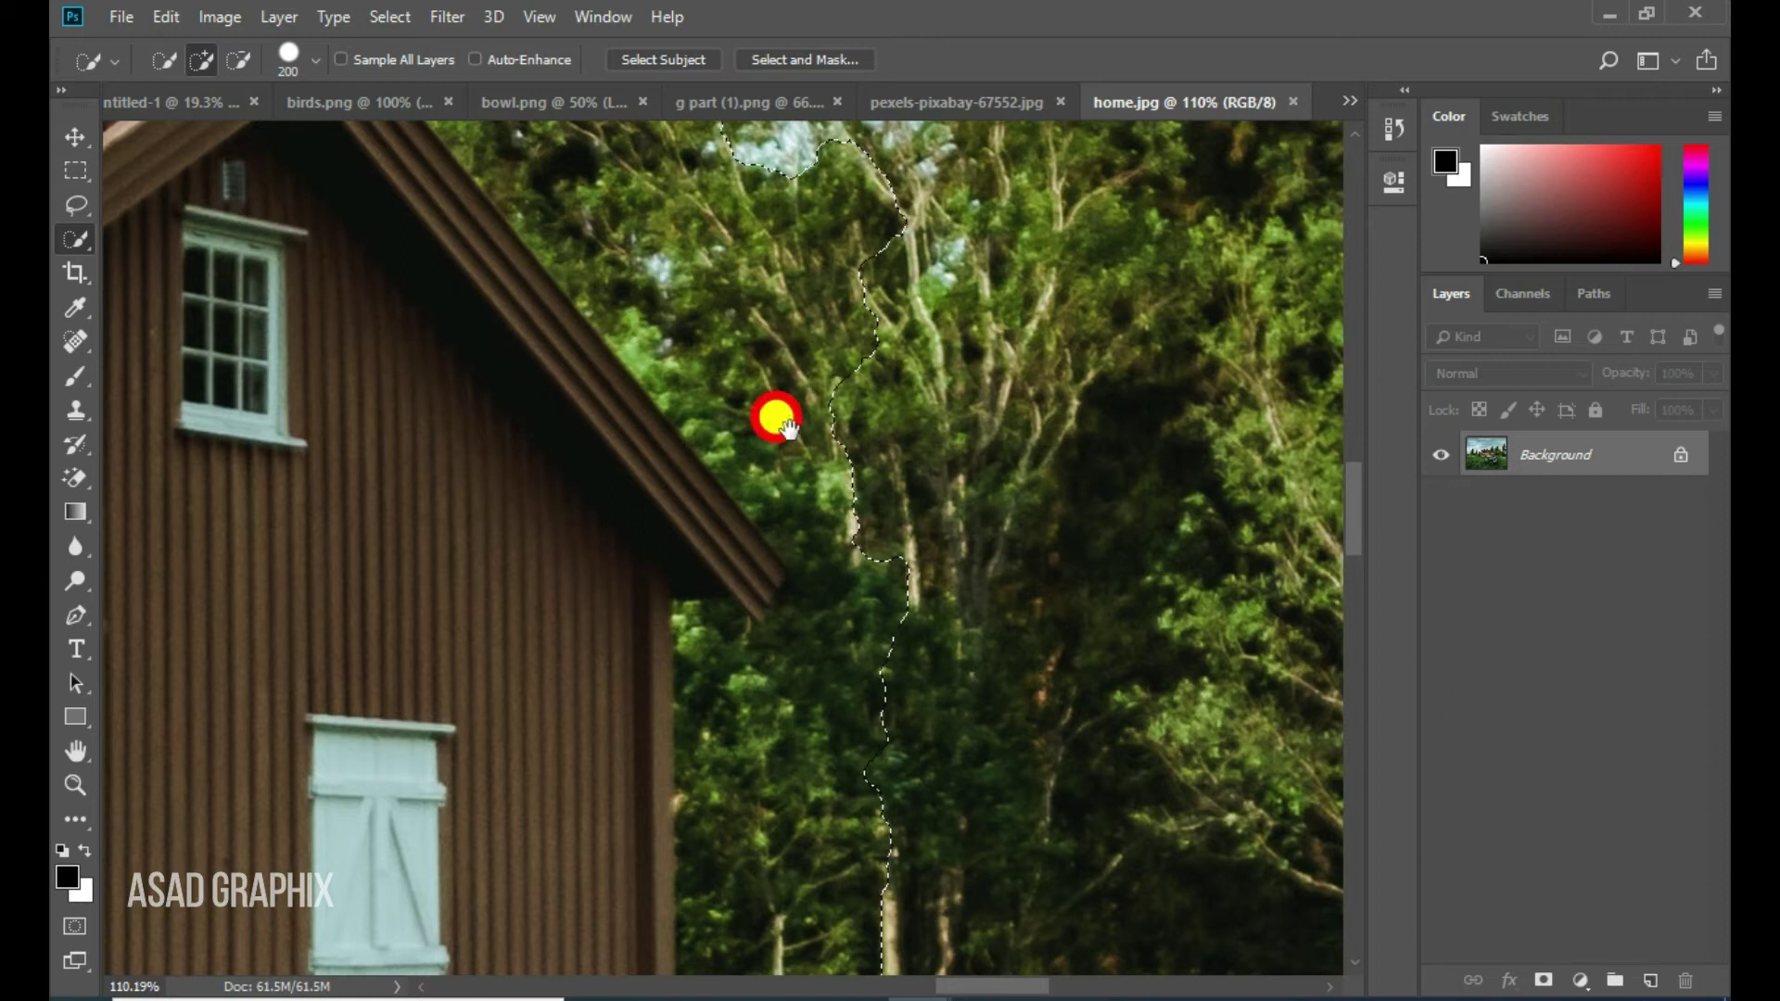
scroll(776, 414, "up", 1)
scroll(770, 512, "down", 3)
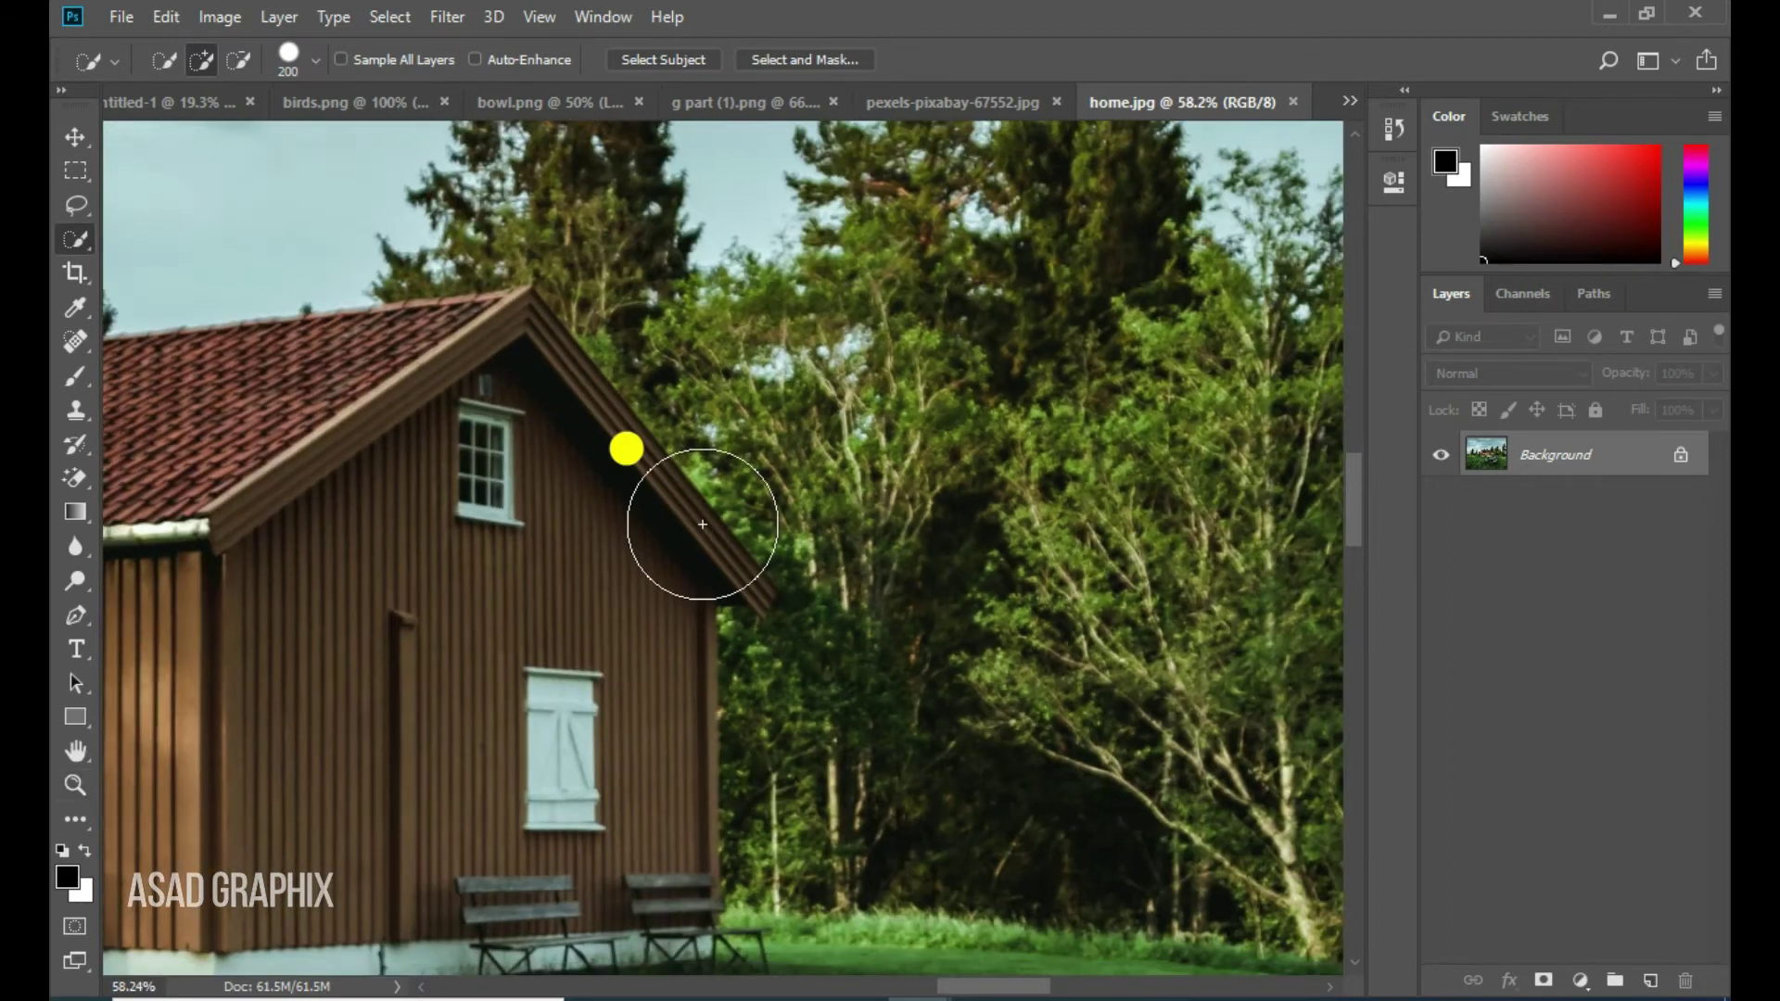
left_click(239, 61)
left_click_drag(772, 263, 803, 422)
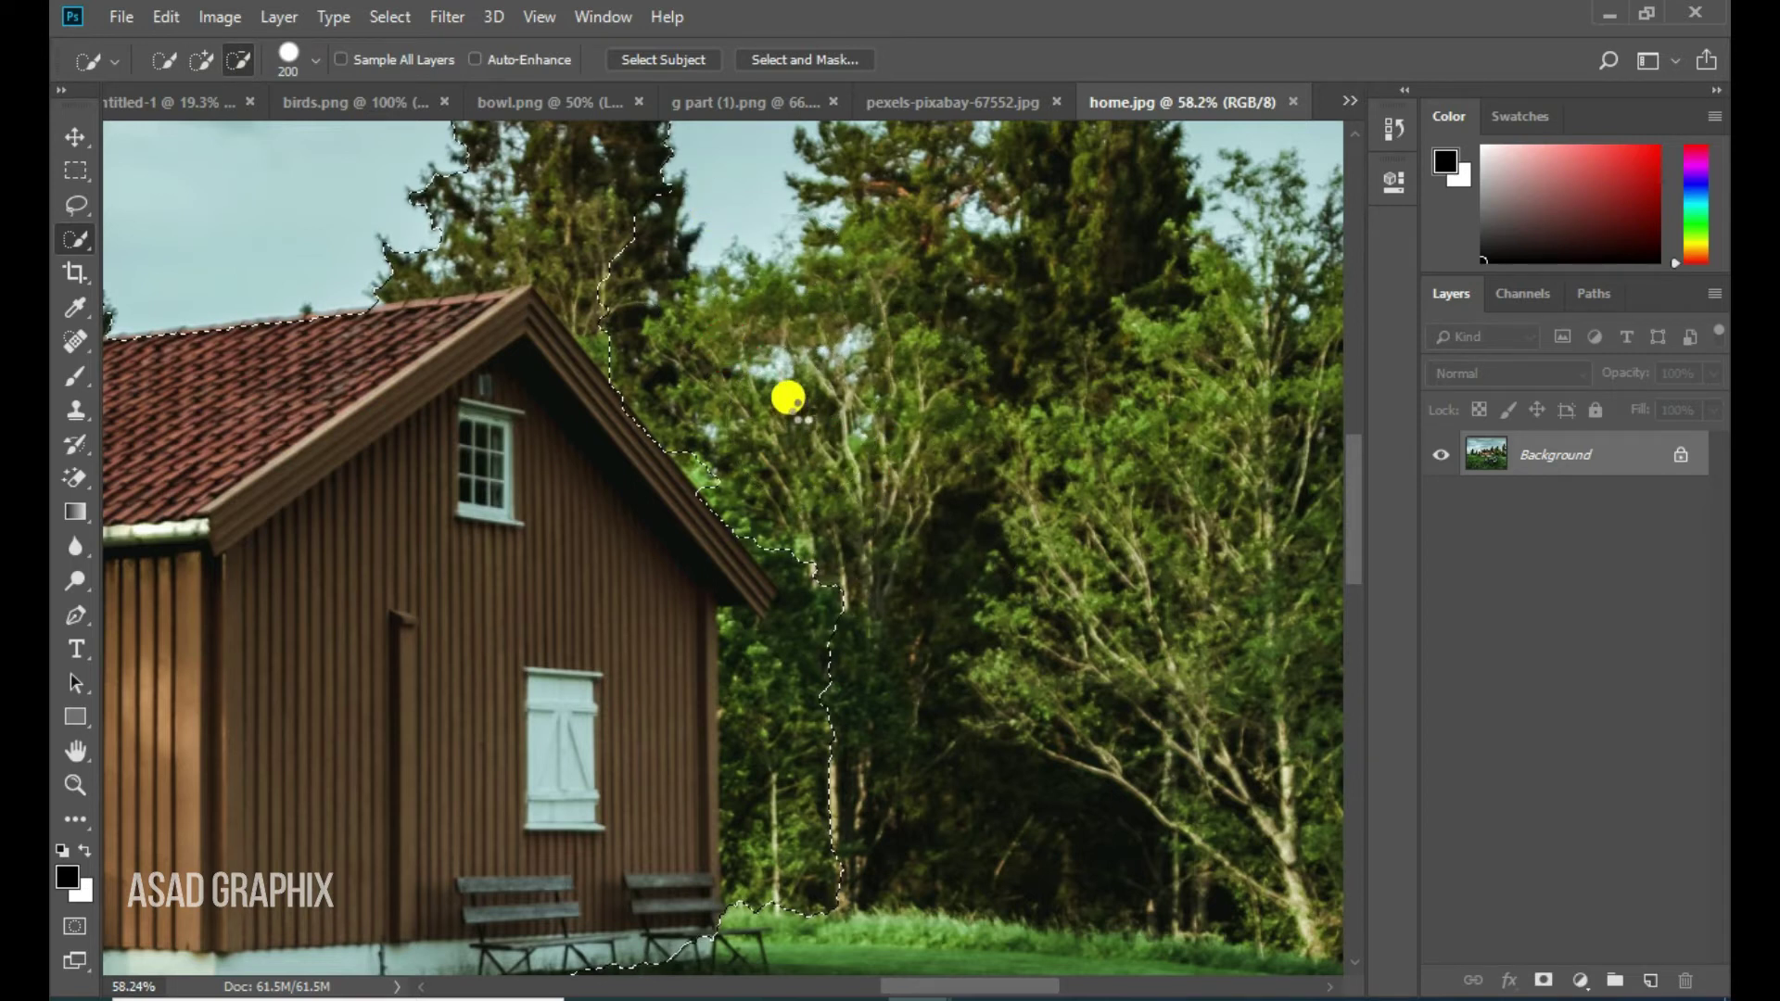
key("bracketleft")
key("bracketleft")
key("bracketleft")
left_click_drag(748, 399, 516, 213)
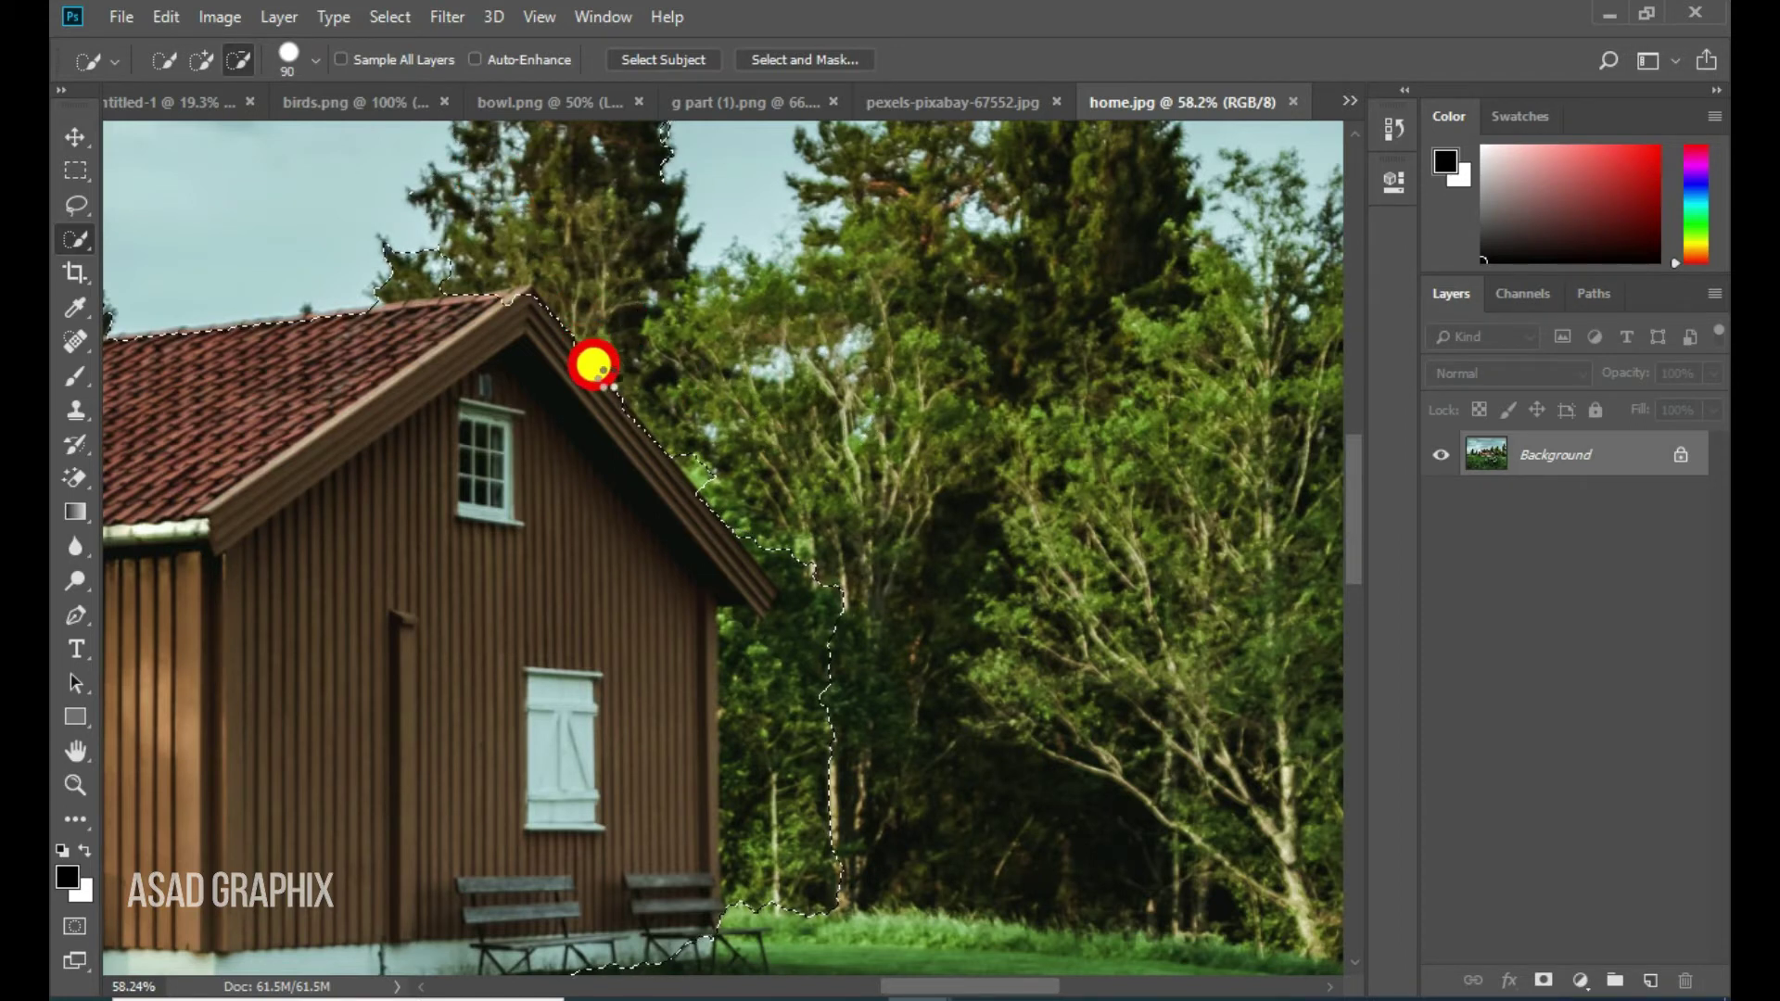
scroll(593, 365, "up", 3)
left_click_drag(573, 241, 842, 489)
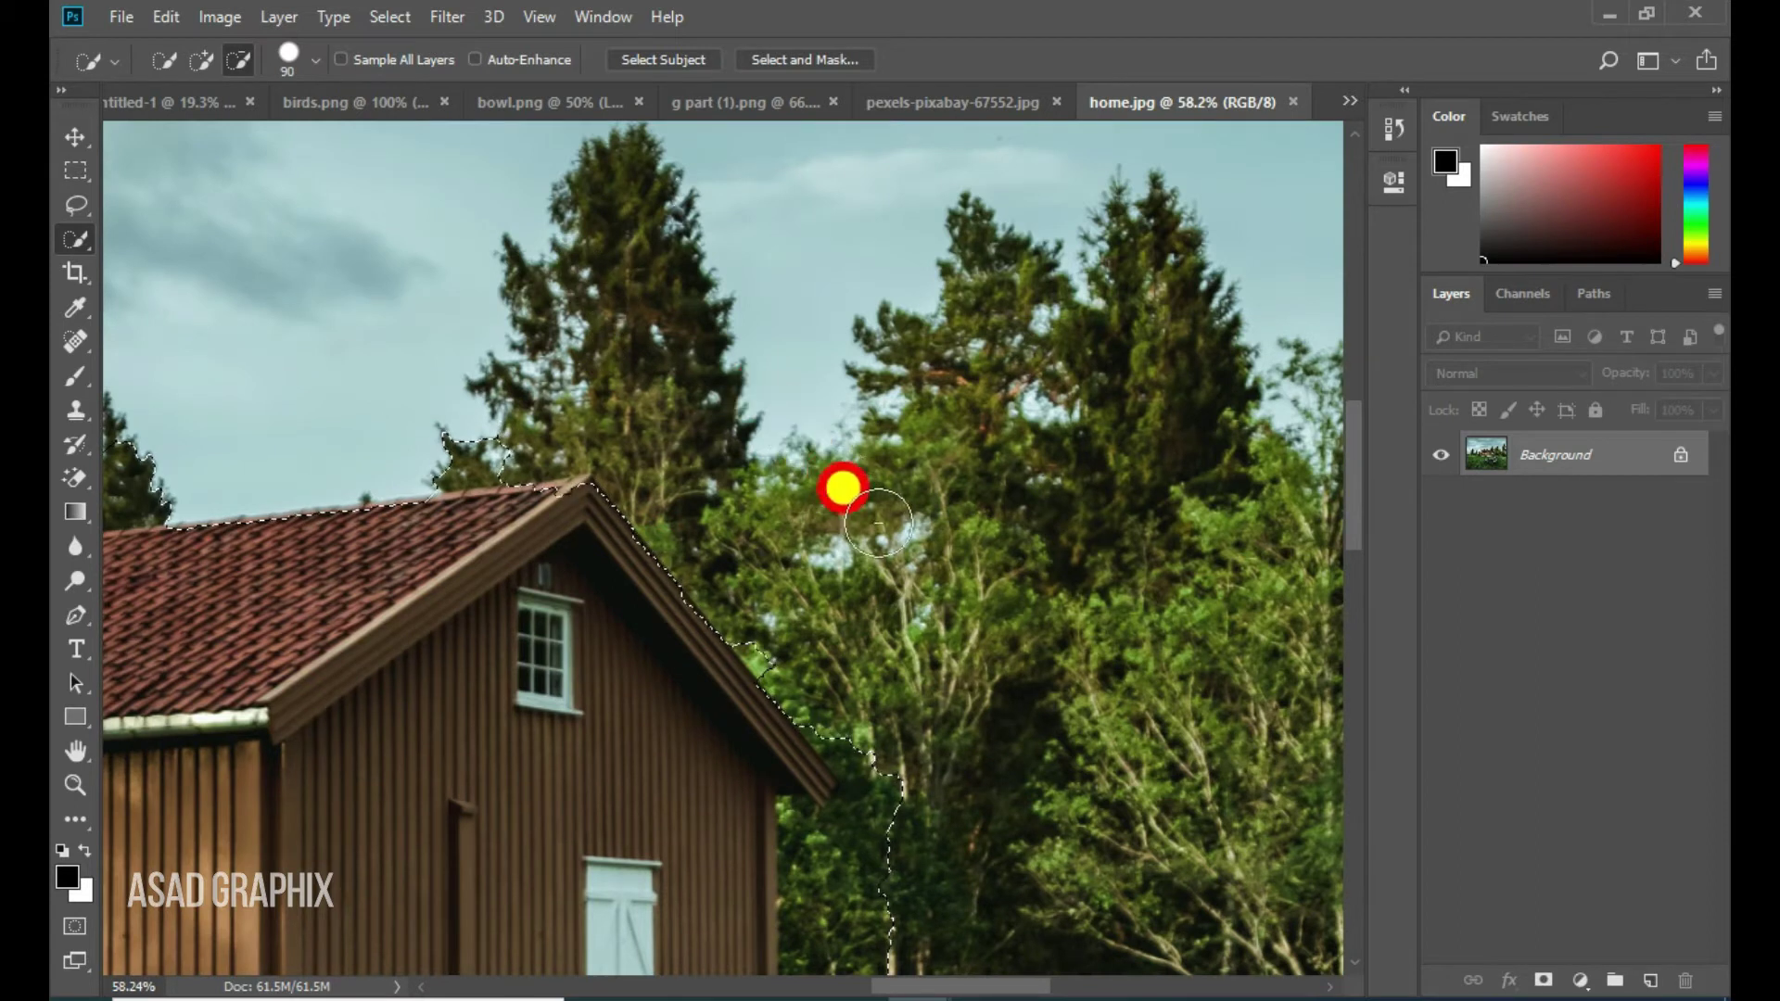
Remove the tree edge, chimney fringe, porch-side trees and bushes left of the steps
mouse_move(854, 721)
left_mouse_down()
mouse_move(835, 862)
mouse_move(809, 480)
mouse_move(743, 504)
mouse_move(778, 783)
mouse_move(648, 743)
mouse_move(708, 769)
left_mouse_up()
key("bracketleft")
key("bracketleft")
key("bracketleft")
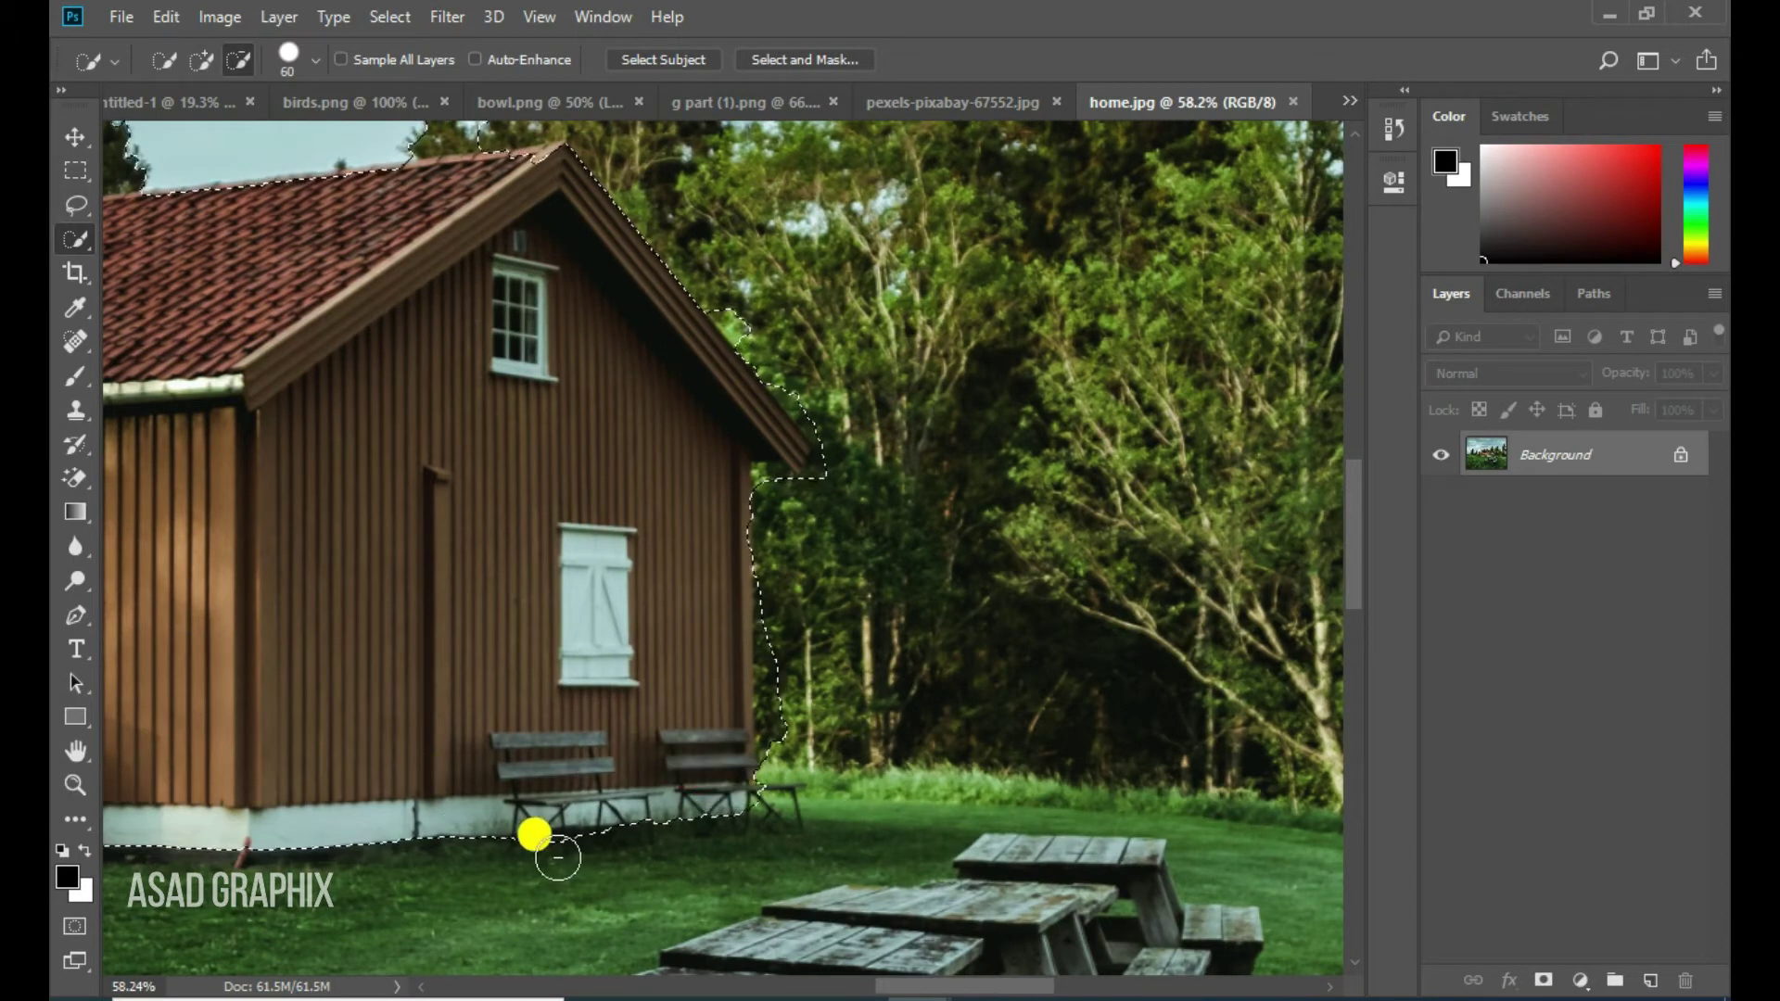
left_click_drag(500, 386, 830, 663)
key("alt")
mouse_move(821, 382)
left_mouse_down()
mouse_move(421, 377)
mouse_move(441, 421)
left_mouse_up()
left_click_drag(319, 550, 787, 469)
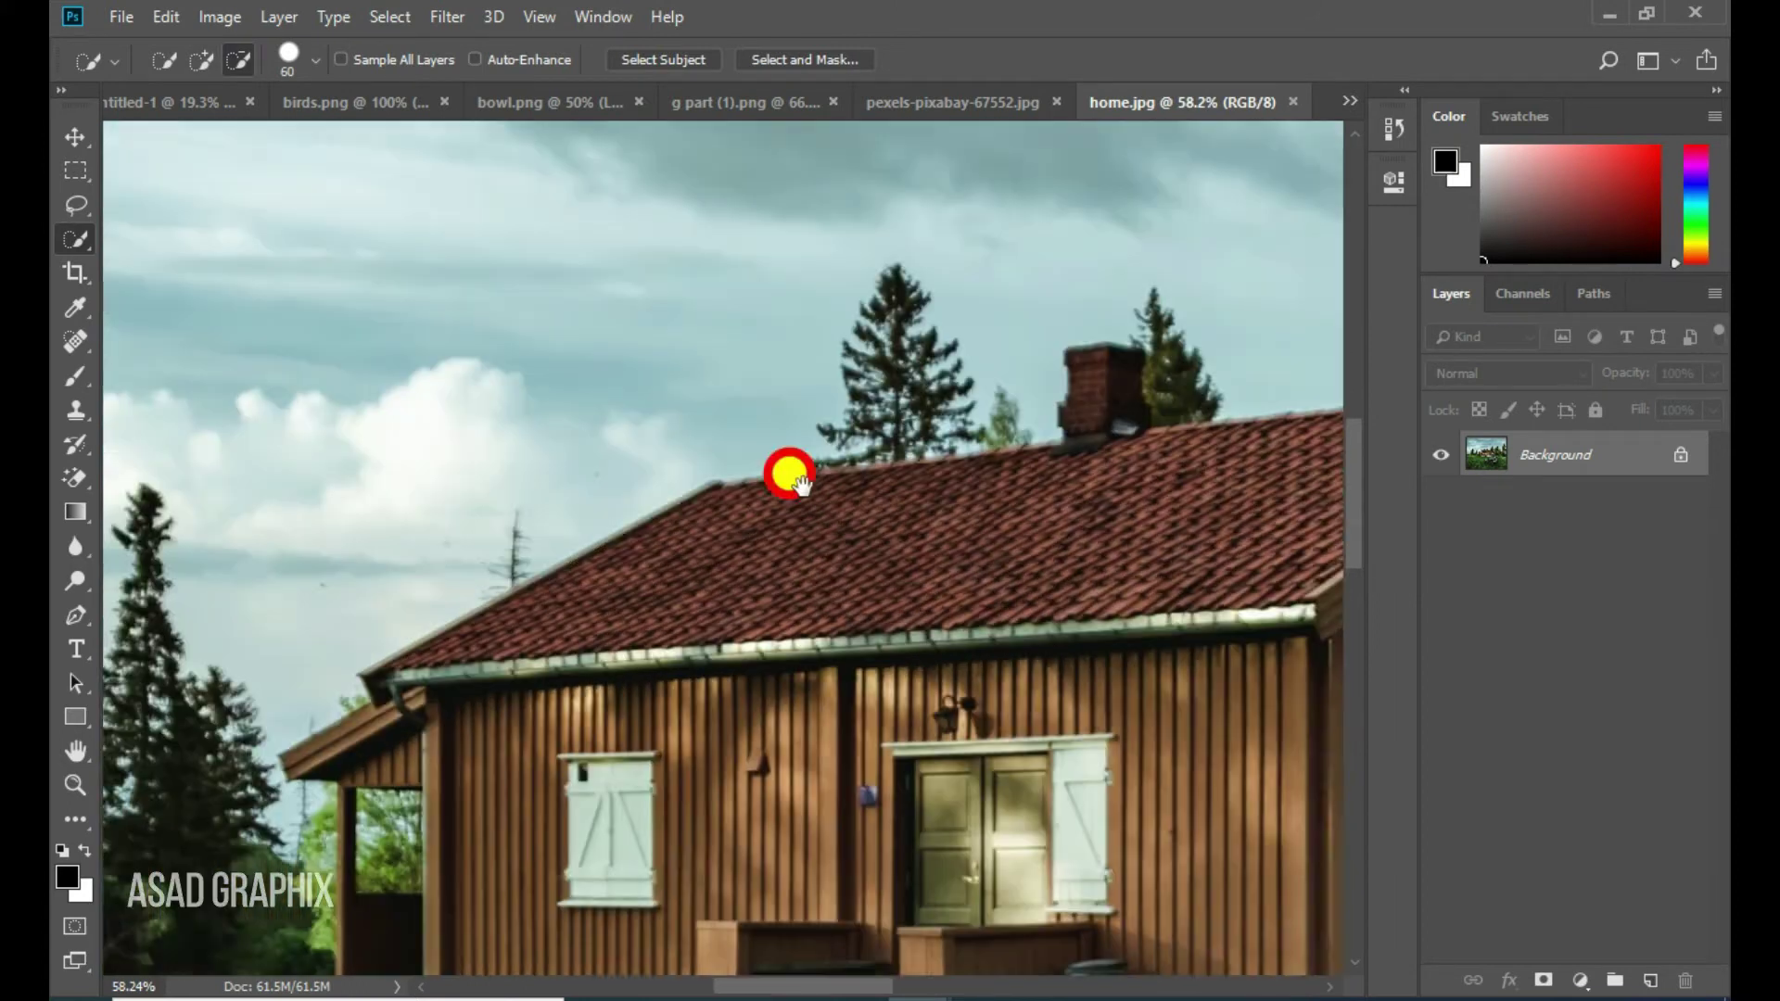
mouse_move(469, 445)
left_mouse_down()
mouse_move(271, 827)
mouse_move(614, 671)
left_mouse_up()
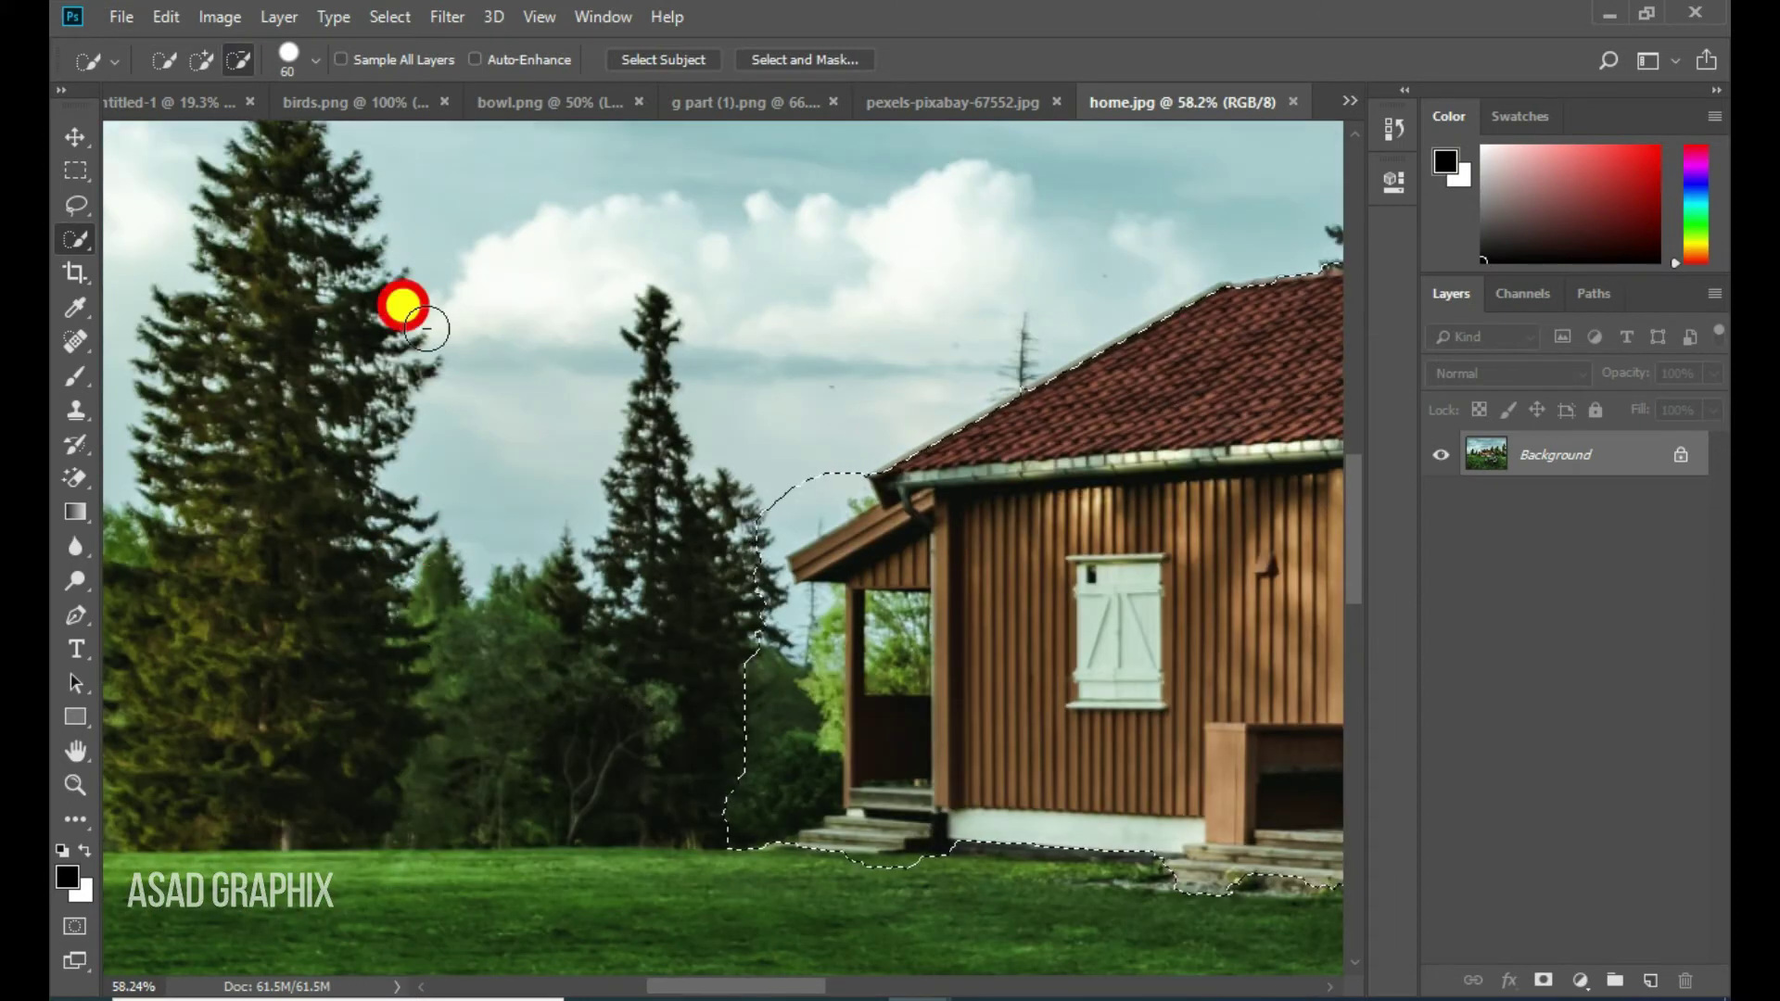
mouse_move(816, 468)
left_mouse_down()
mouse_move(778, 646)
mouse_move(829, 792)
mouse_move(783, 763)
left_mouse_up()
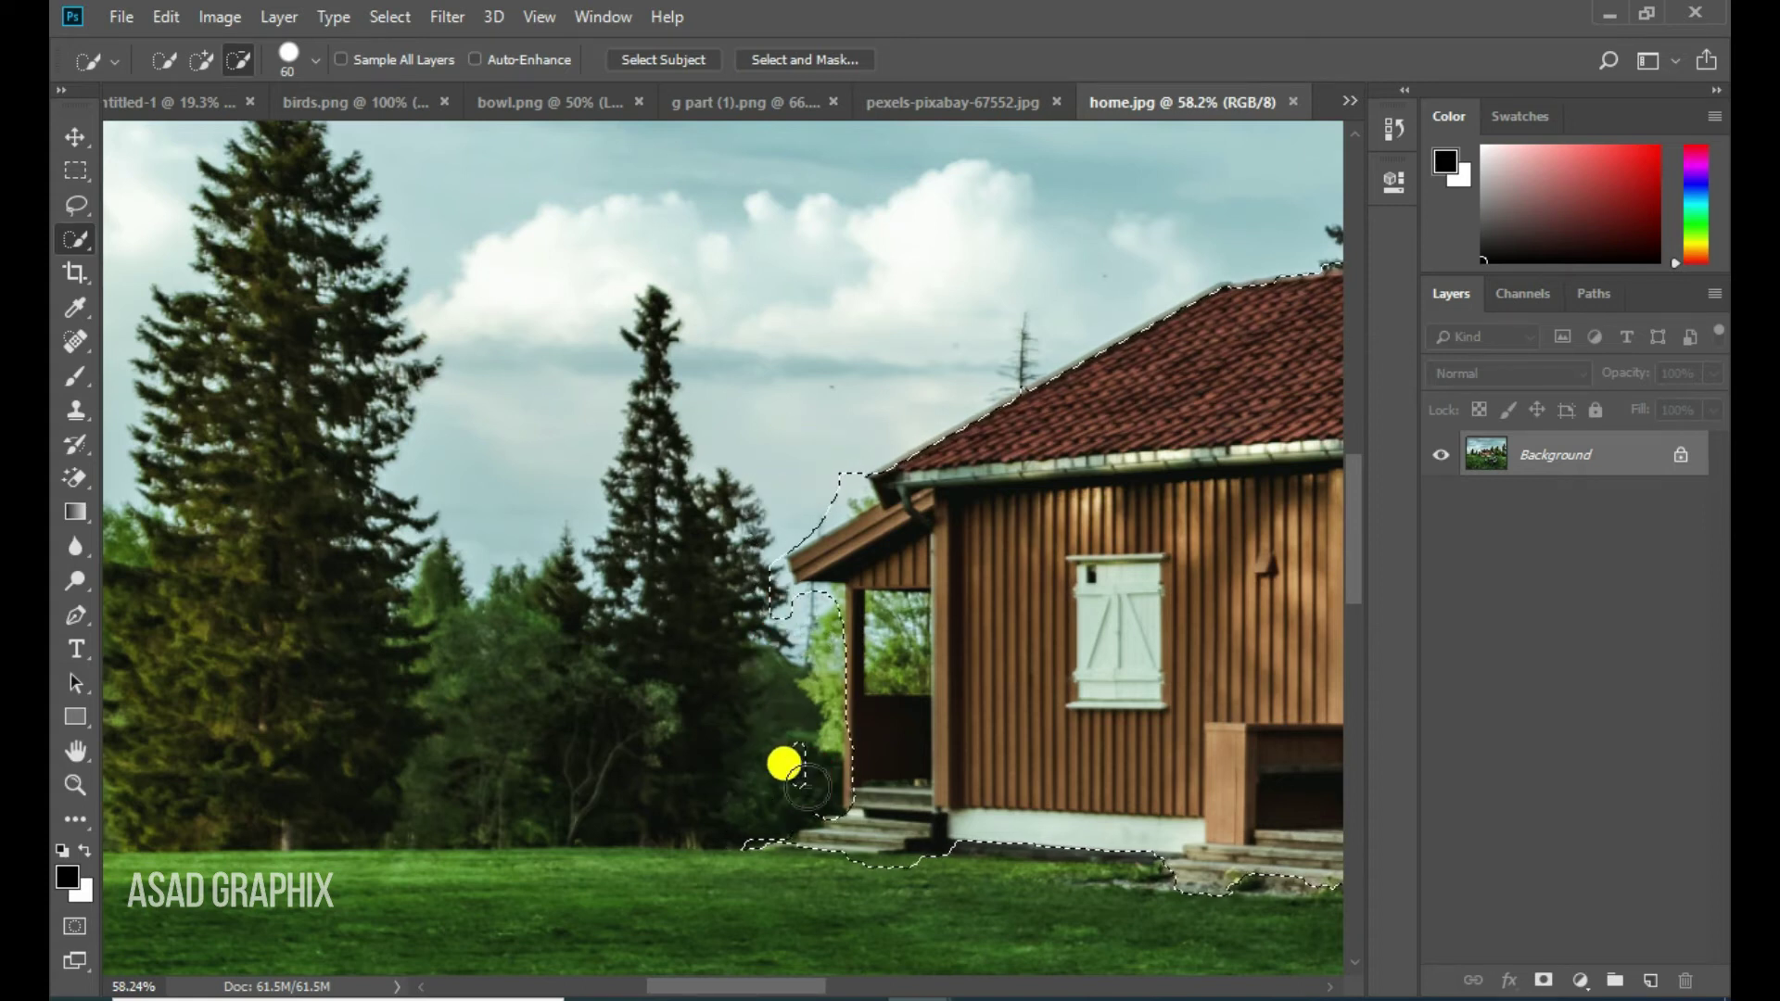
left_click_drag(854, 862, 918, 857)
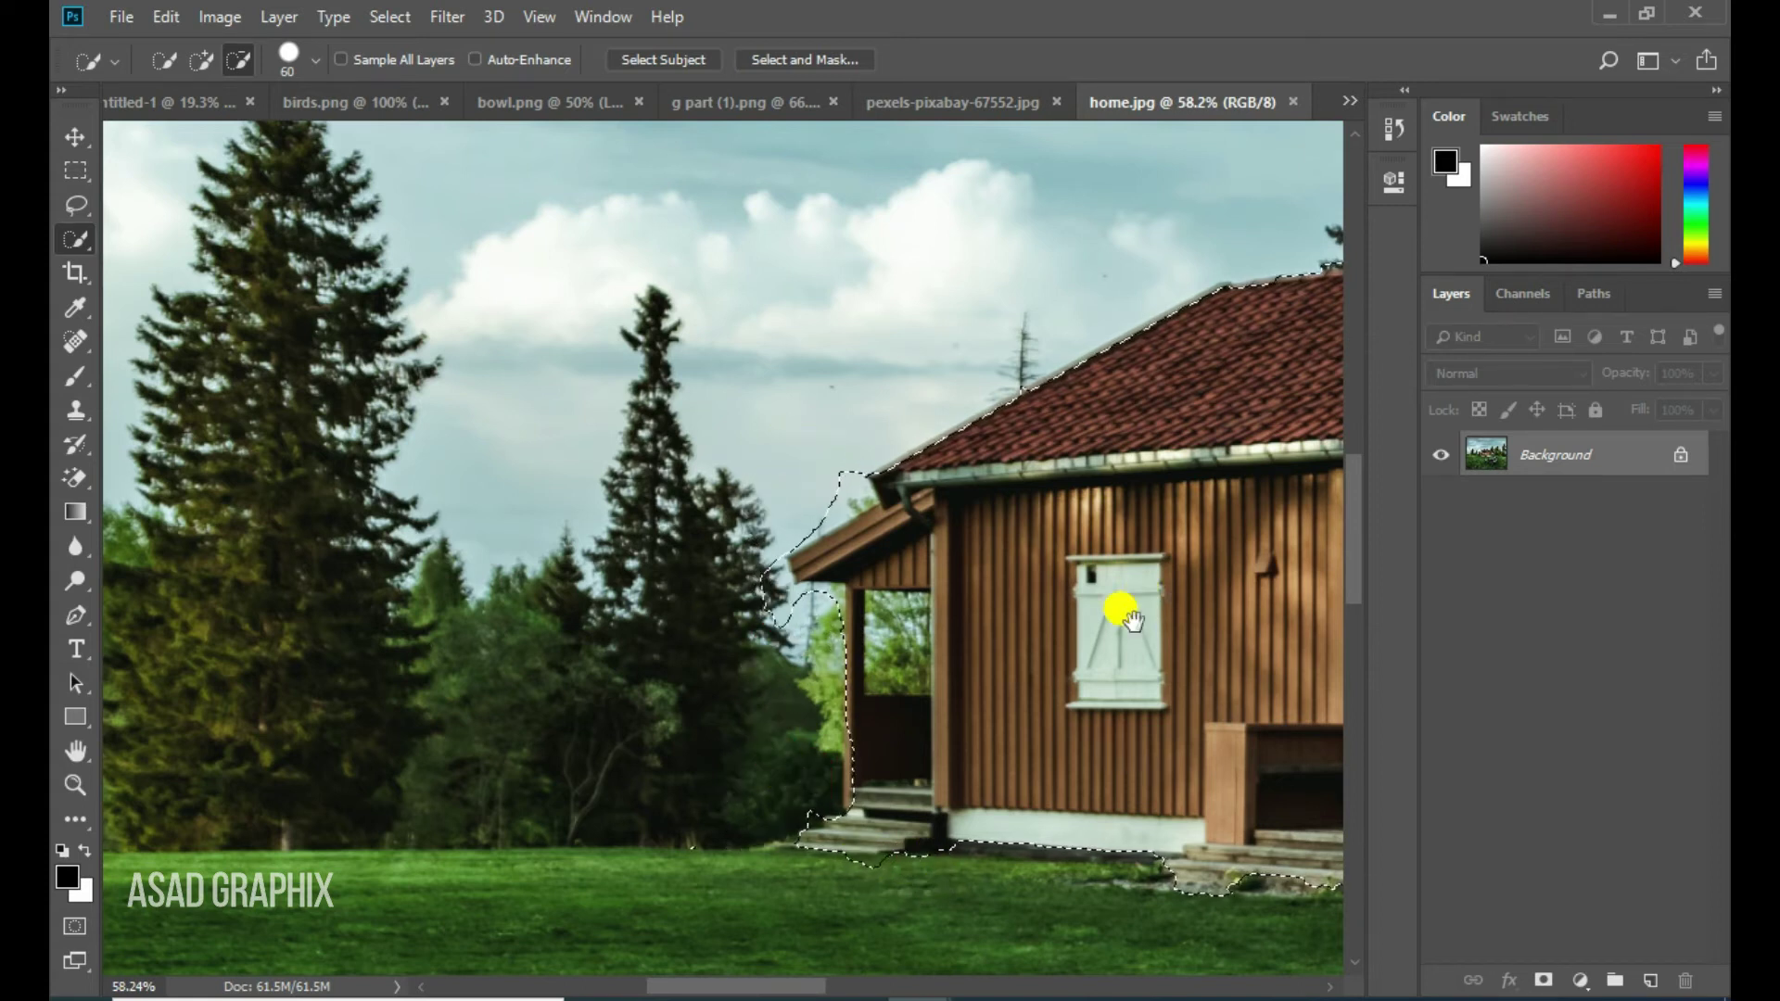
left_click_drag(1131, 620, 589, 740)
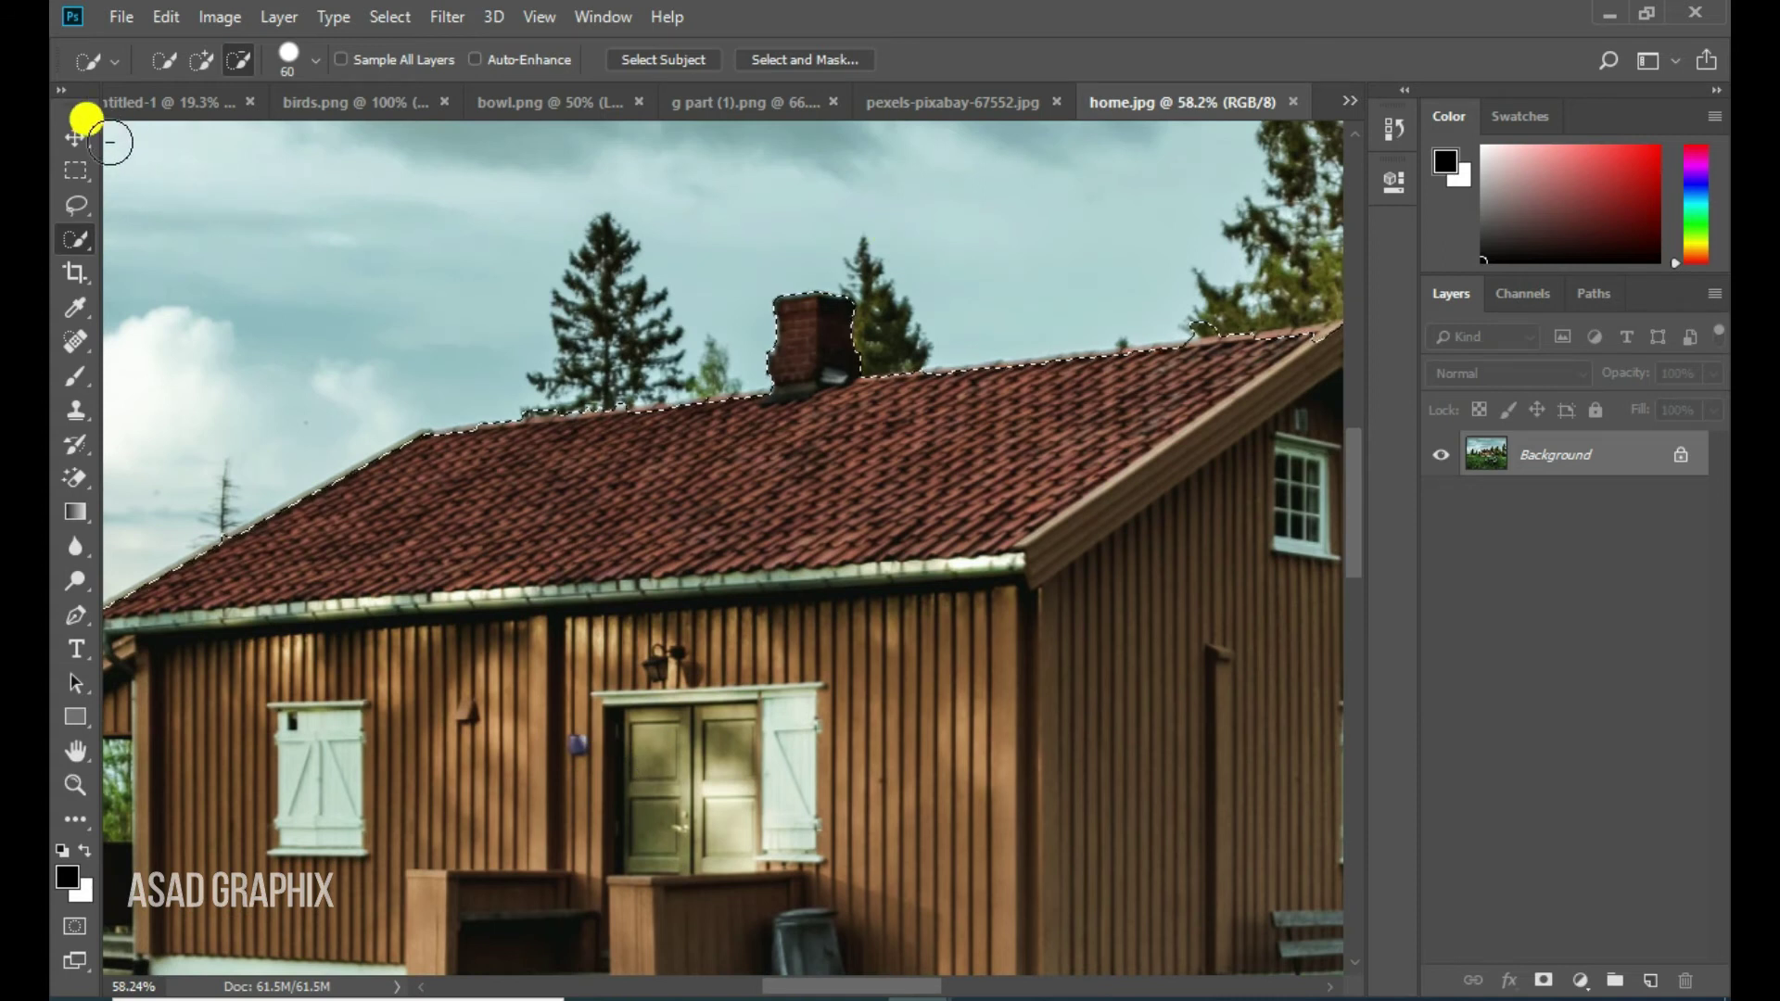
left_click(75, 136)
Drag the selected house from home.jpg into Untitled-1 as Layer 6, then close home.jpg
left_click_drag(1104, 104, 1281, 204)
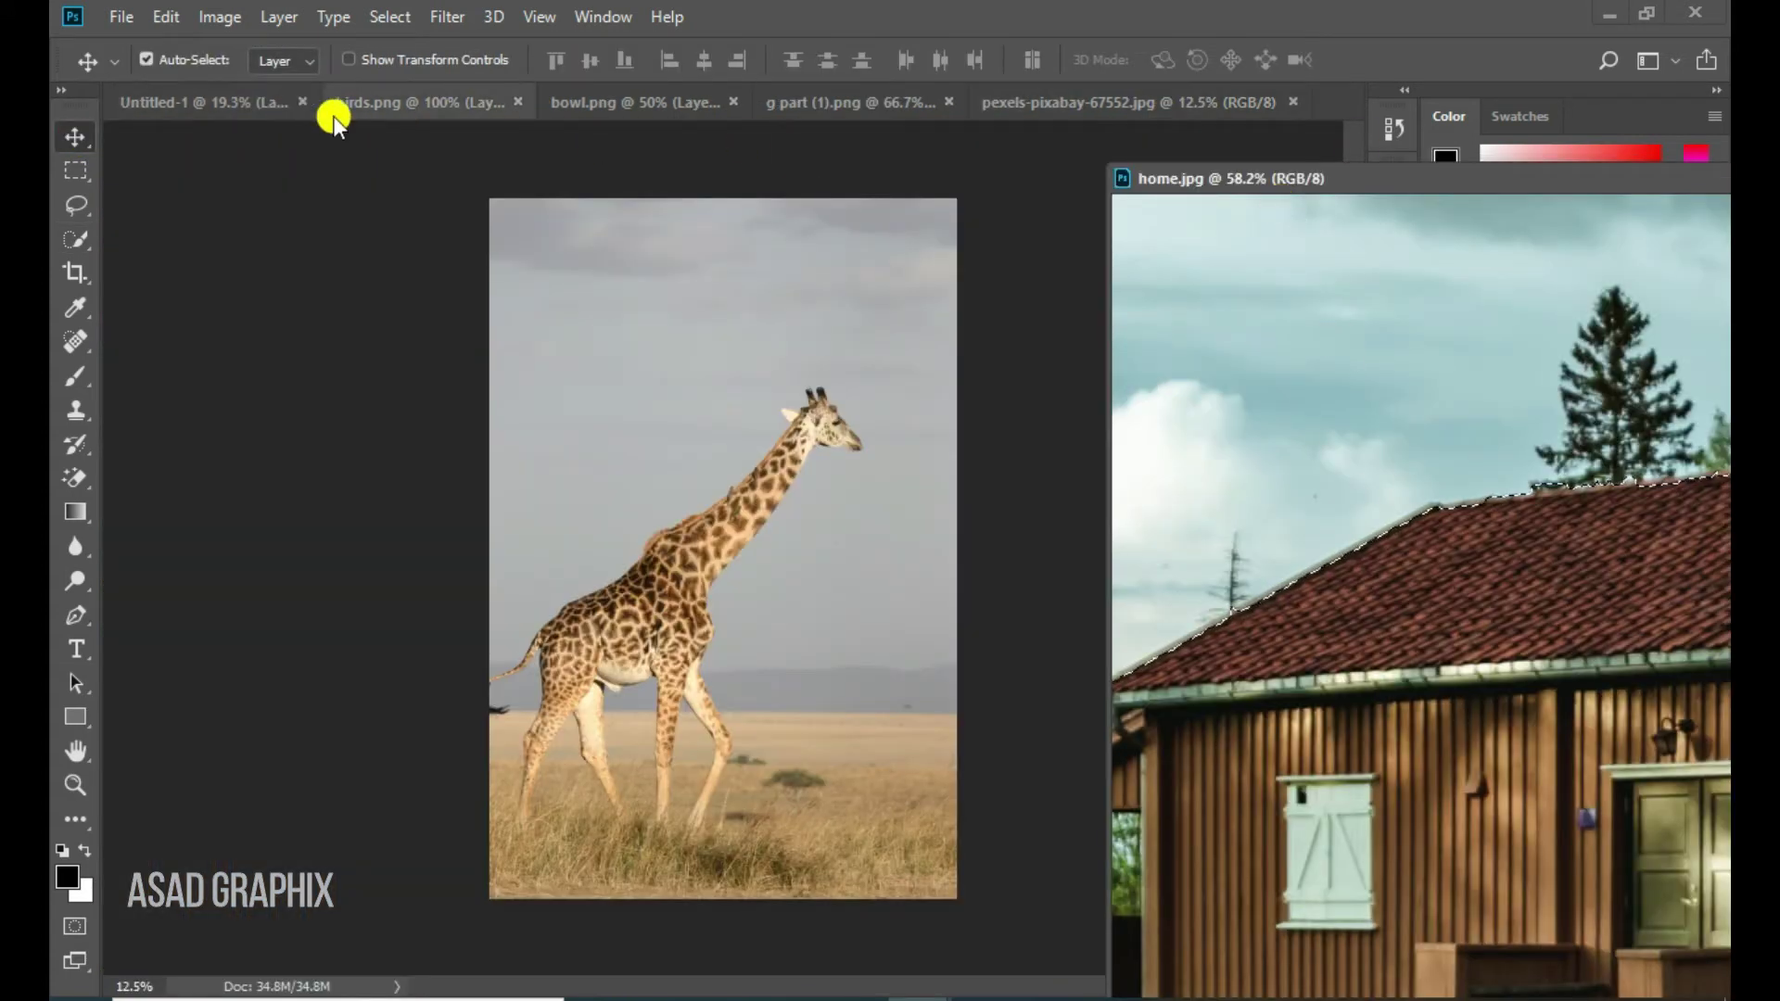
key("ctrl+Tab")
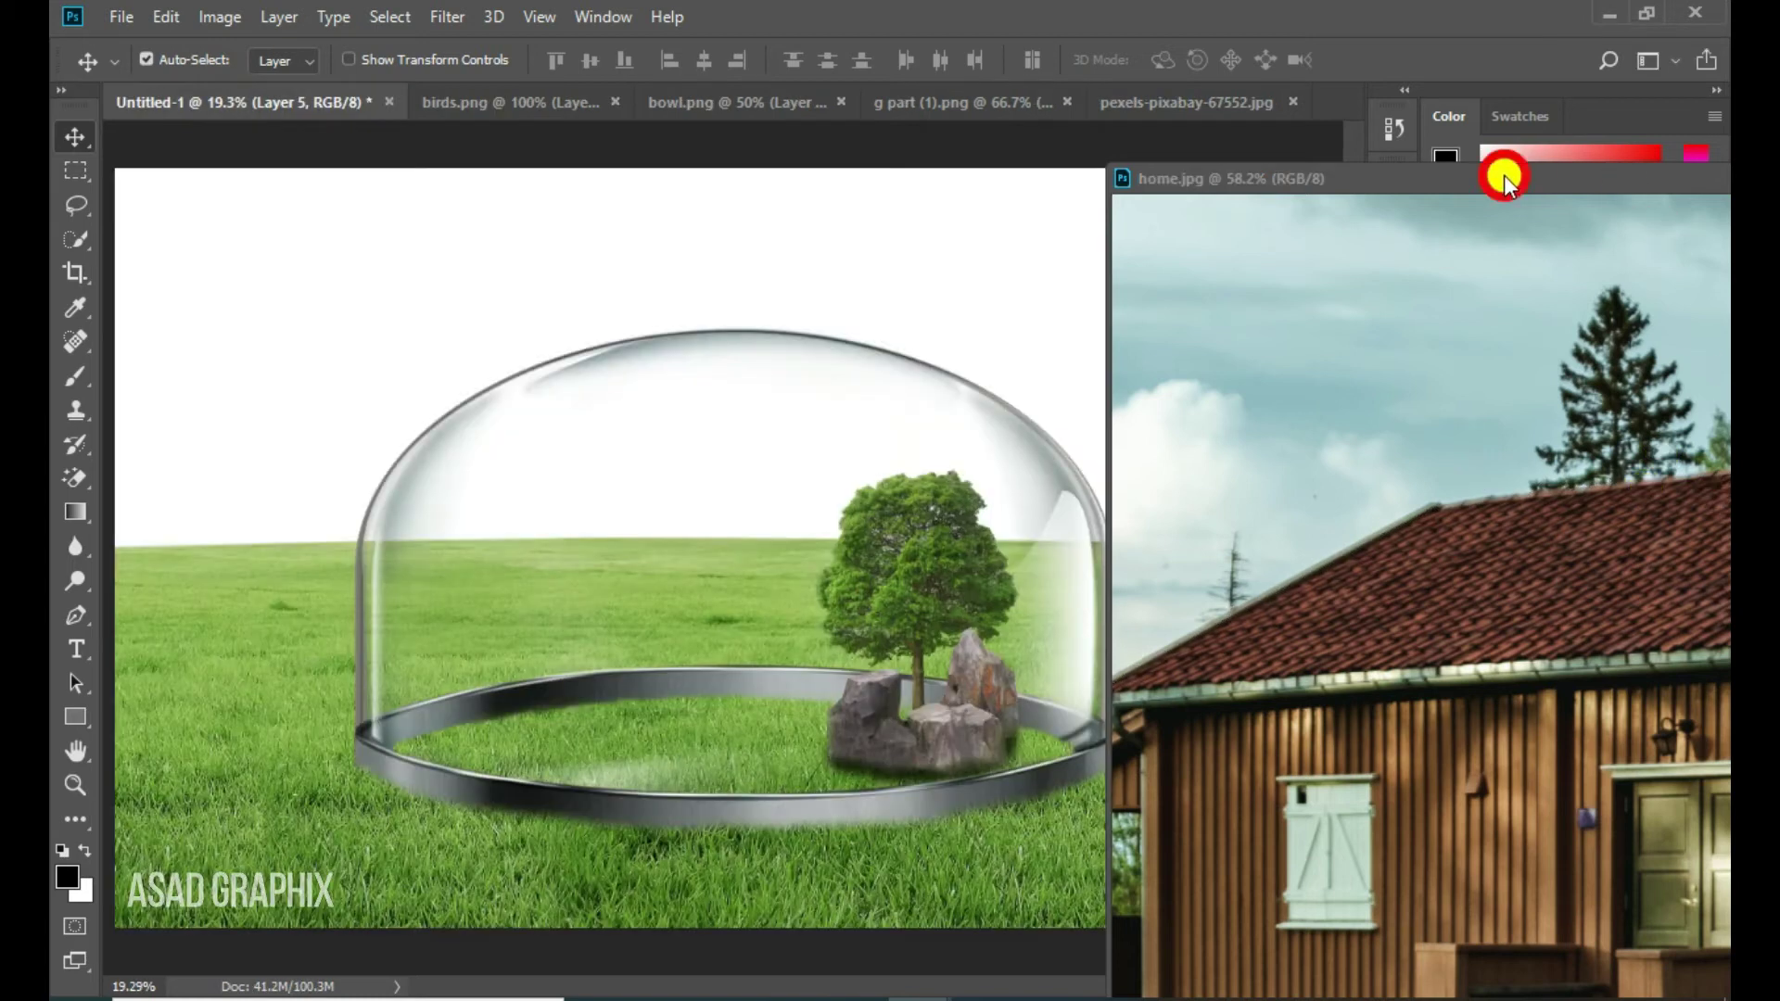
left_click_drag(1504, 175, 1565, 172)
left_click_drag(1537, 626, 732, 486)
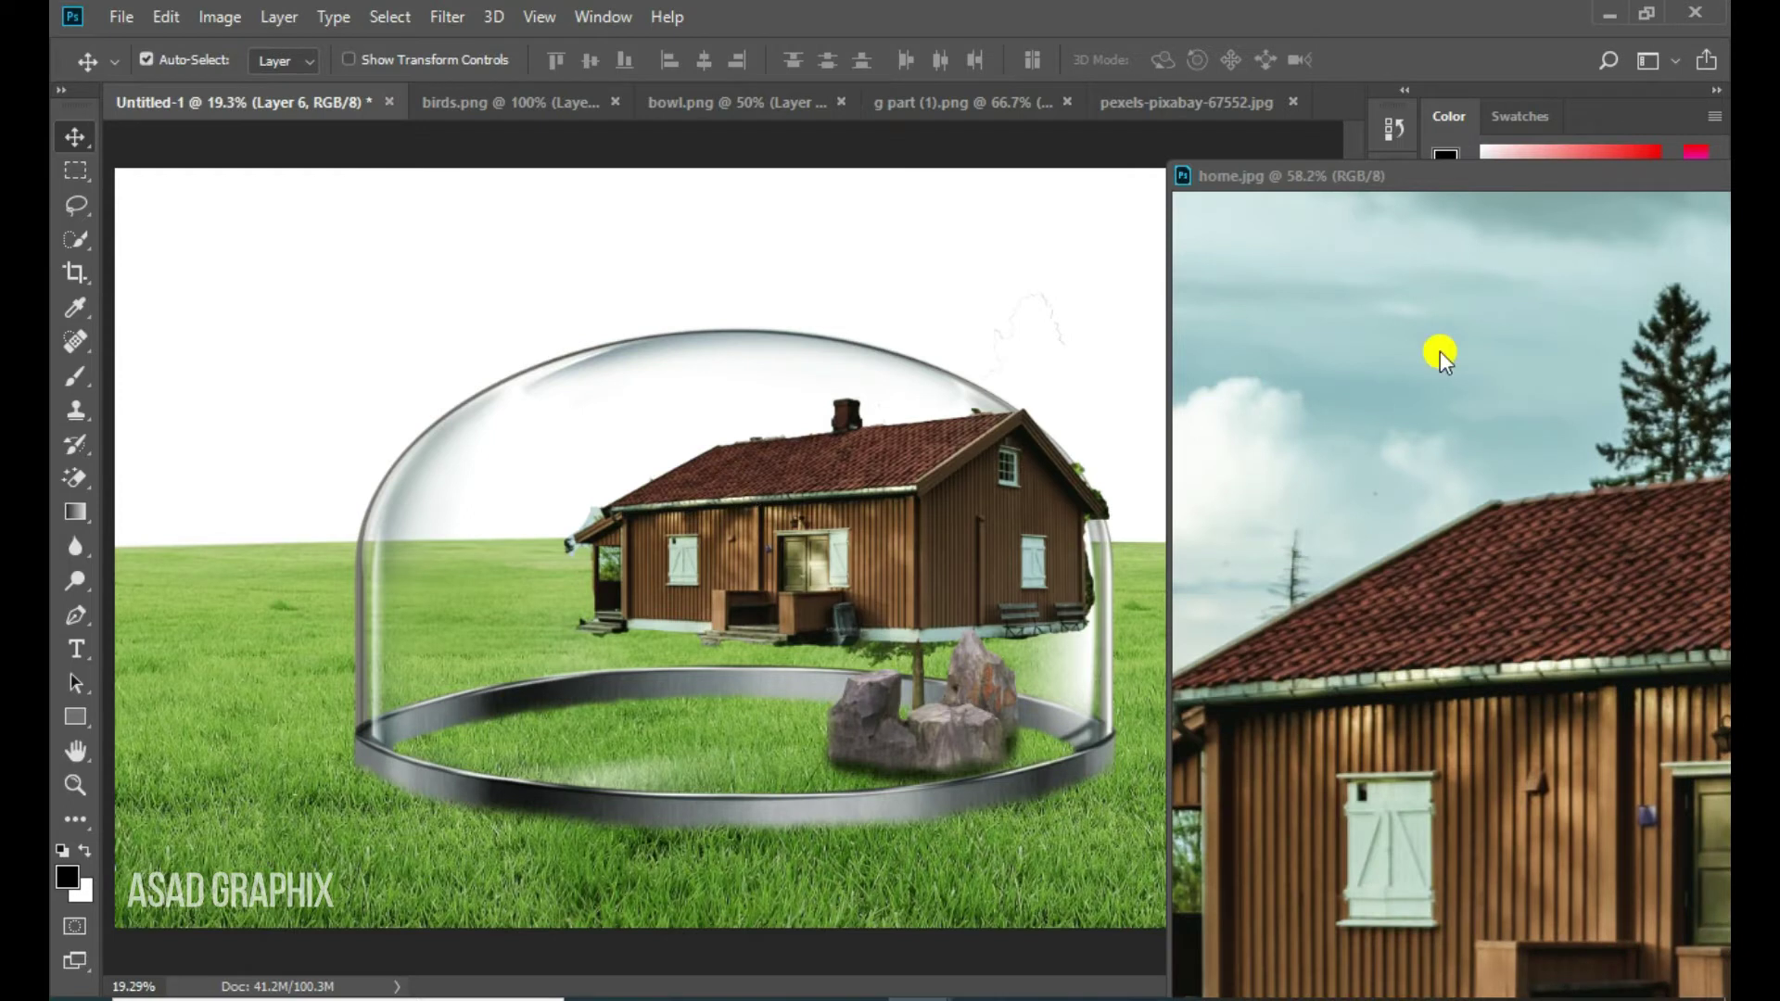
left_click_drag(1493, 175, 847, 278)
left_click(1624, 280)
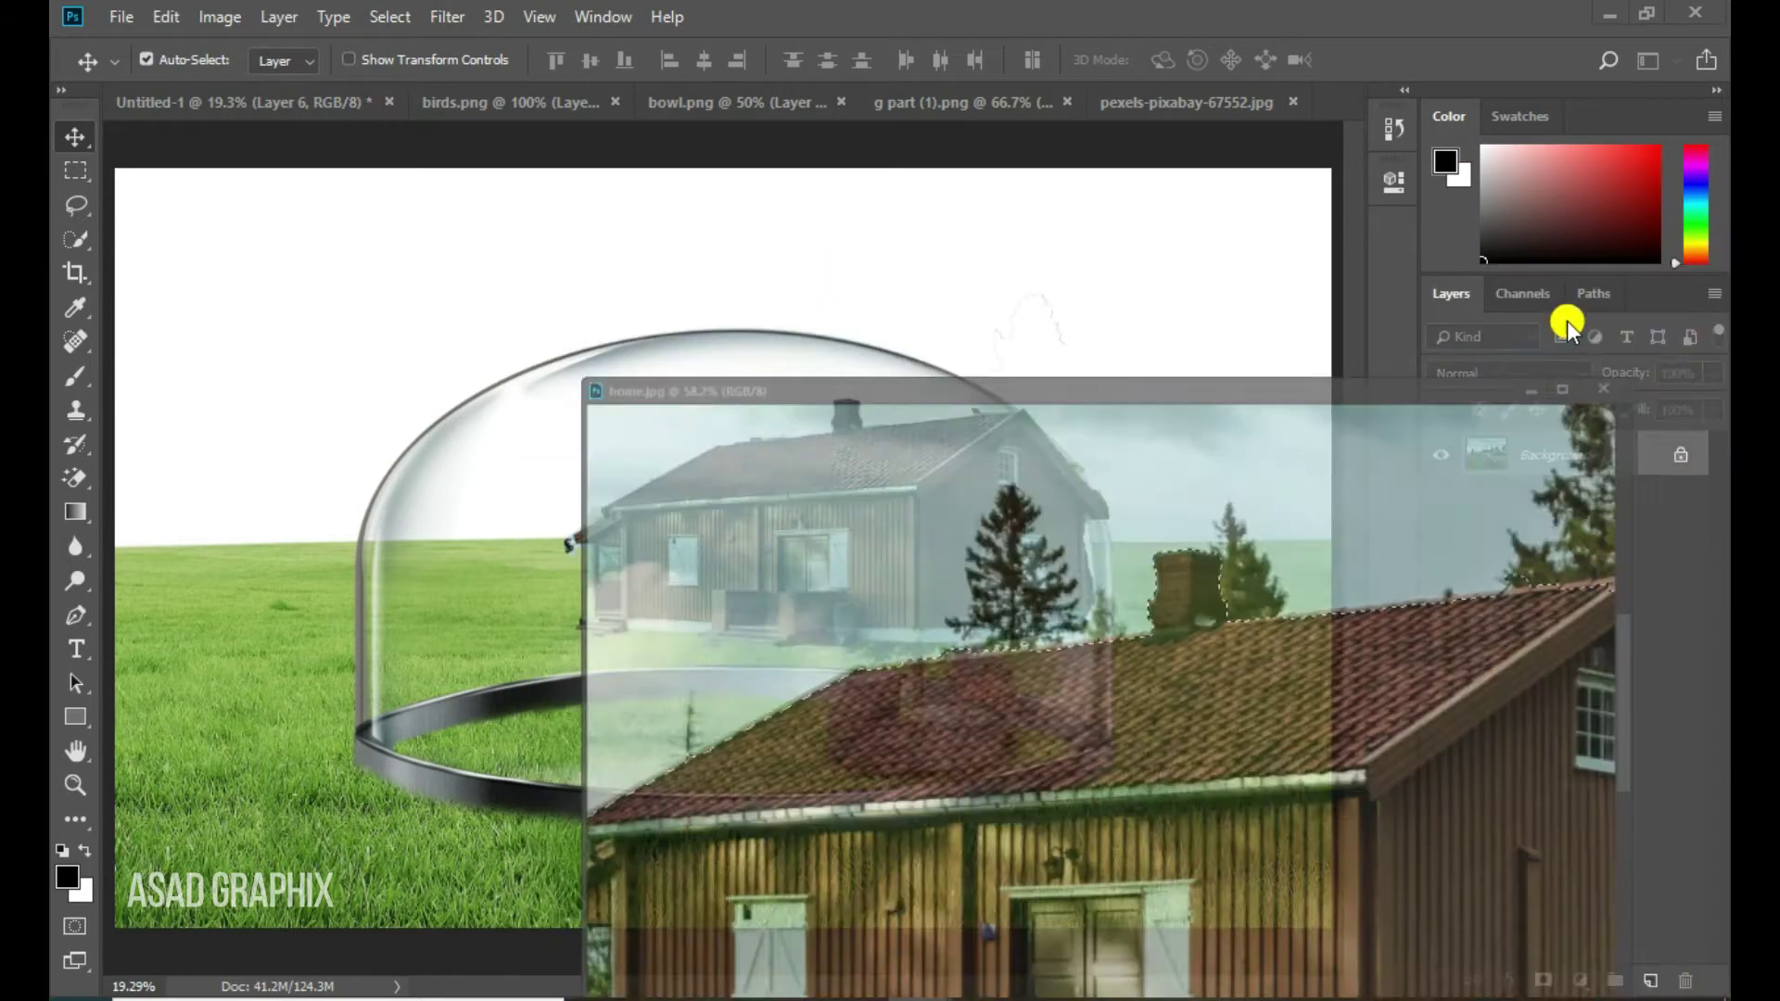
mouse_move(872, 527)
left_mouse_down()
mouse_move(744, 645)
mouse_move(775, 584)
left_mouse_up()
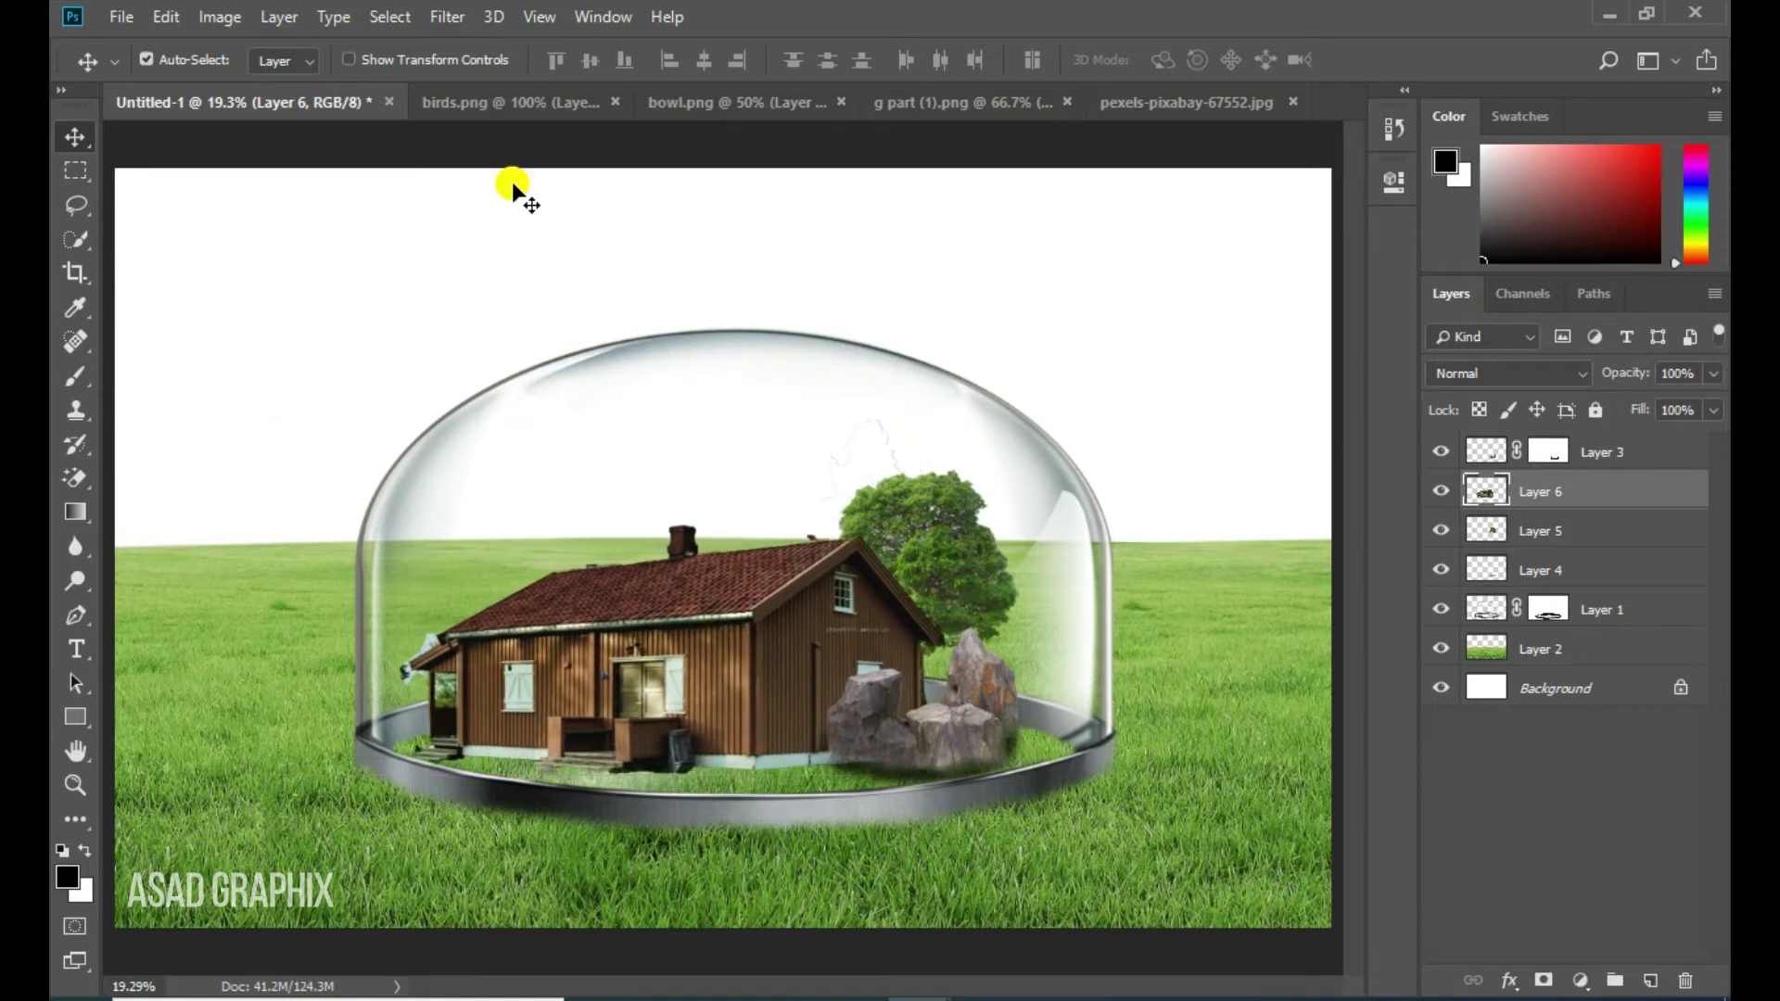
Scale Layer 6 to 83%, nudge it inside the dome, and move it below Layer 1
left_click(361, 60)
left_click_drag(941, 417, 886, 457)
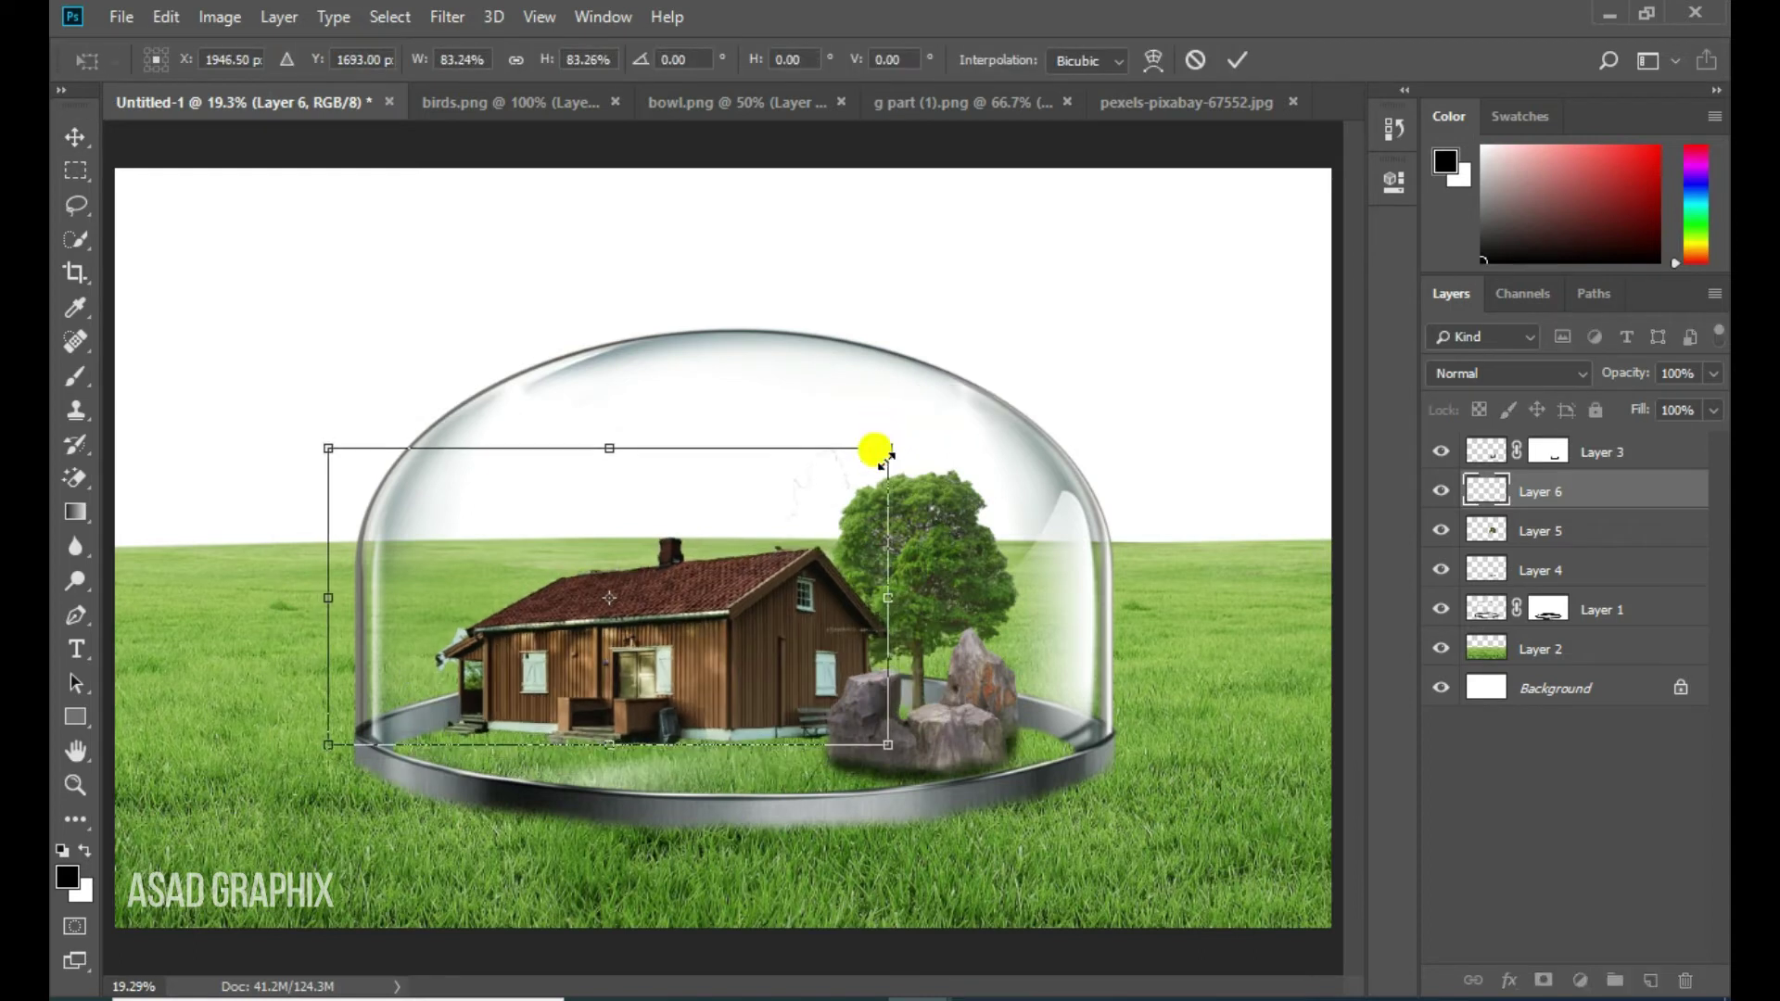
left_click_drag(767, 612, 759, 632)
left_click(1247, 63)
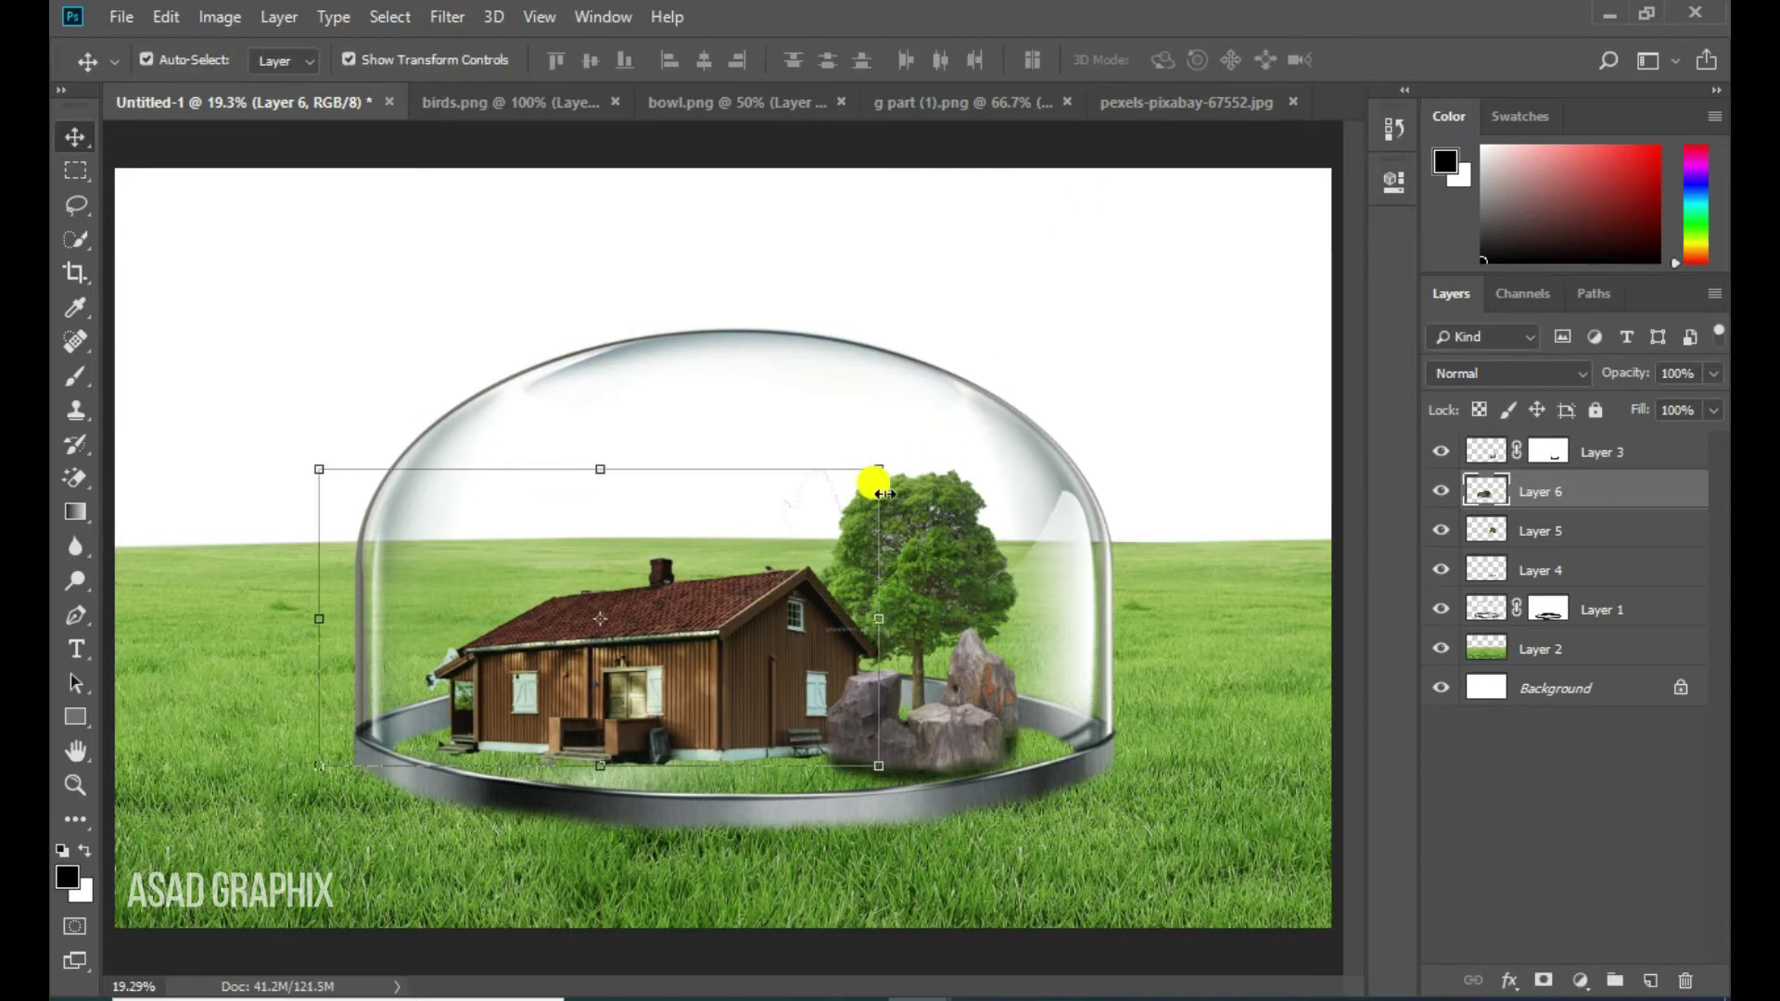
left_click(349, 60)
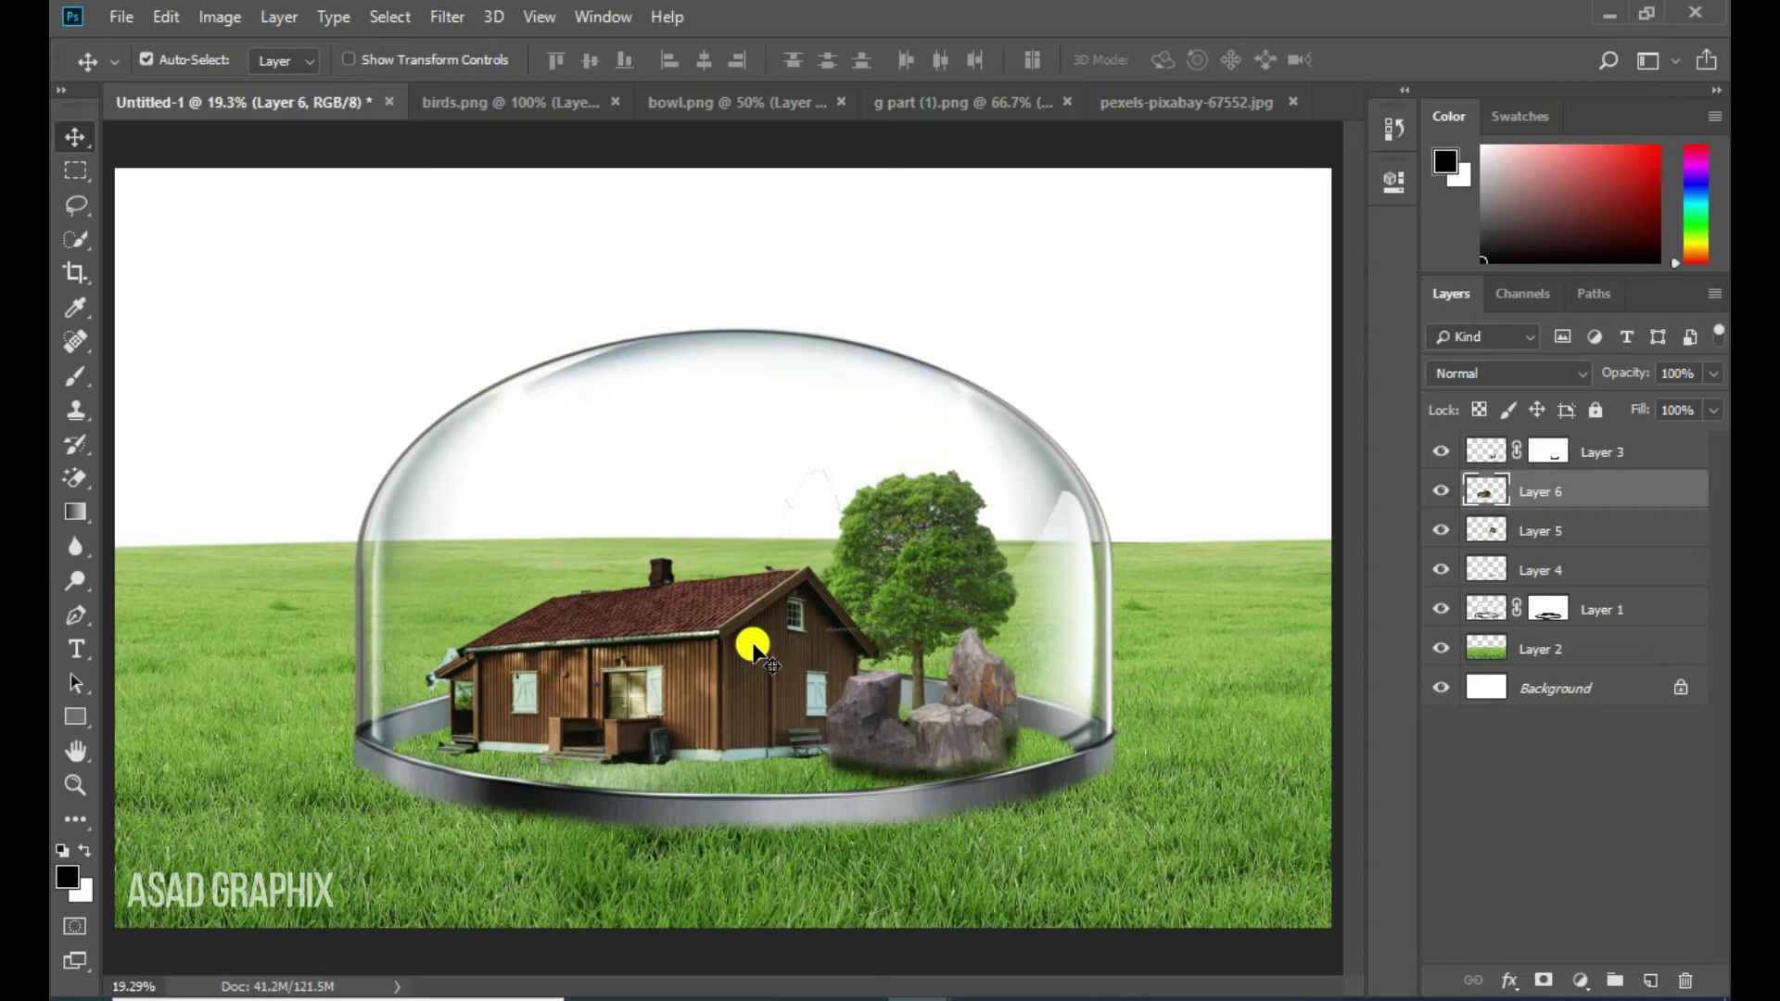
left_click_drag(735, 683, 712, 688)
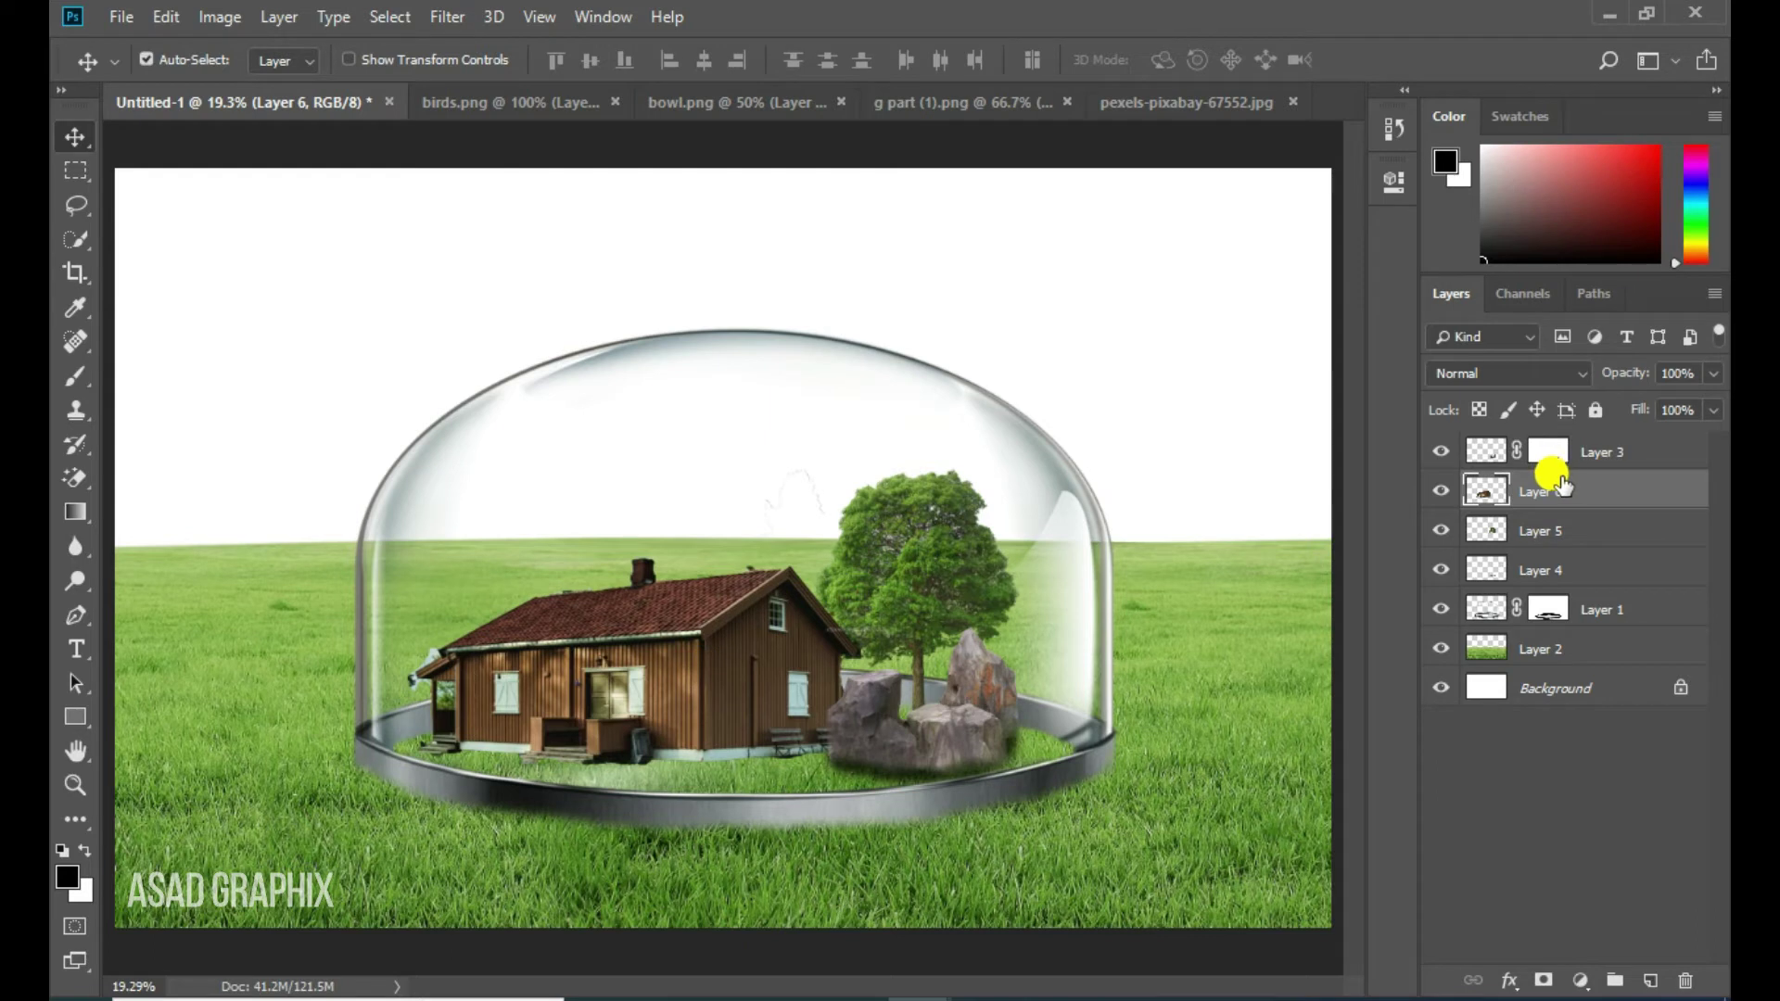
left_click_drag(1574, 491, 1563, 626)
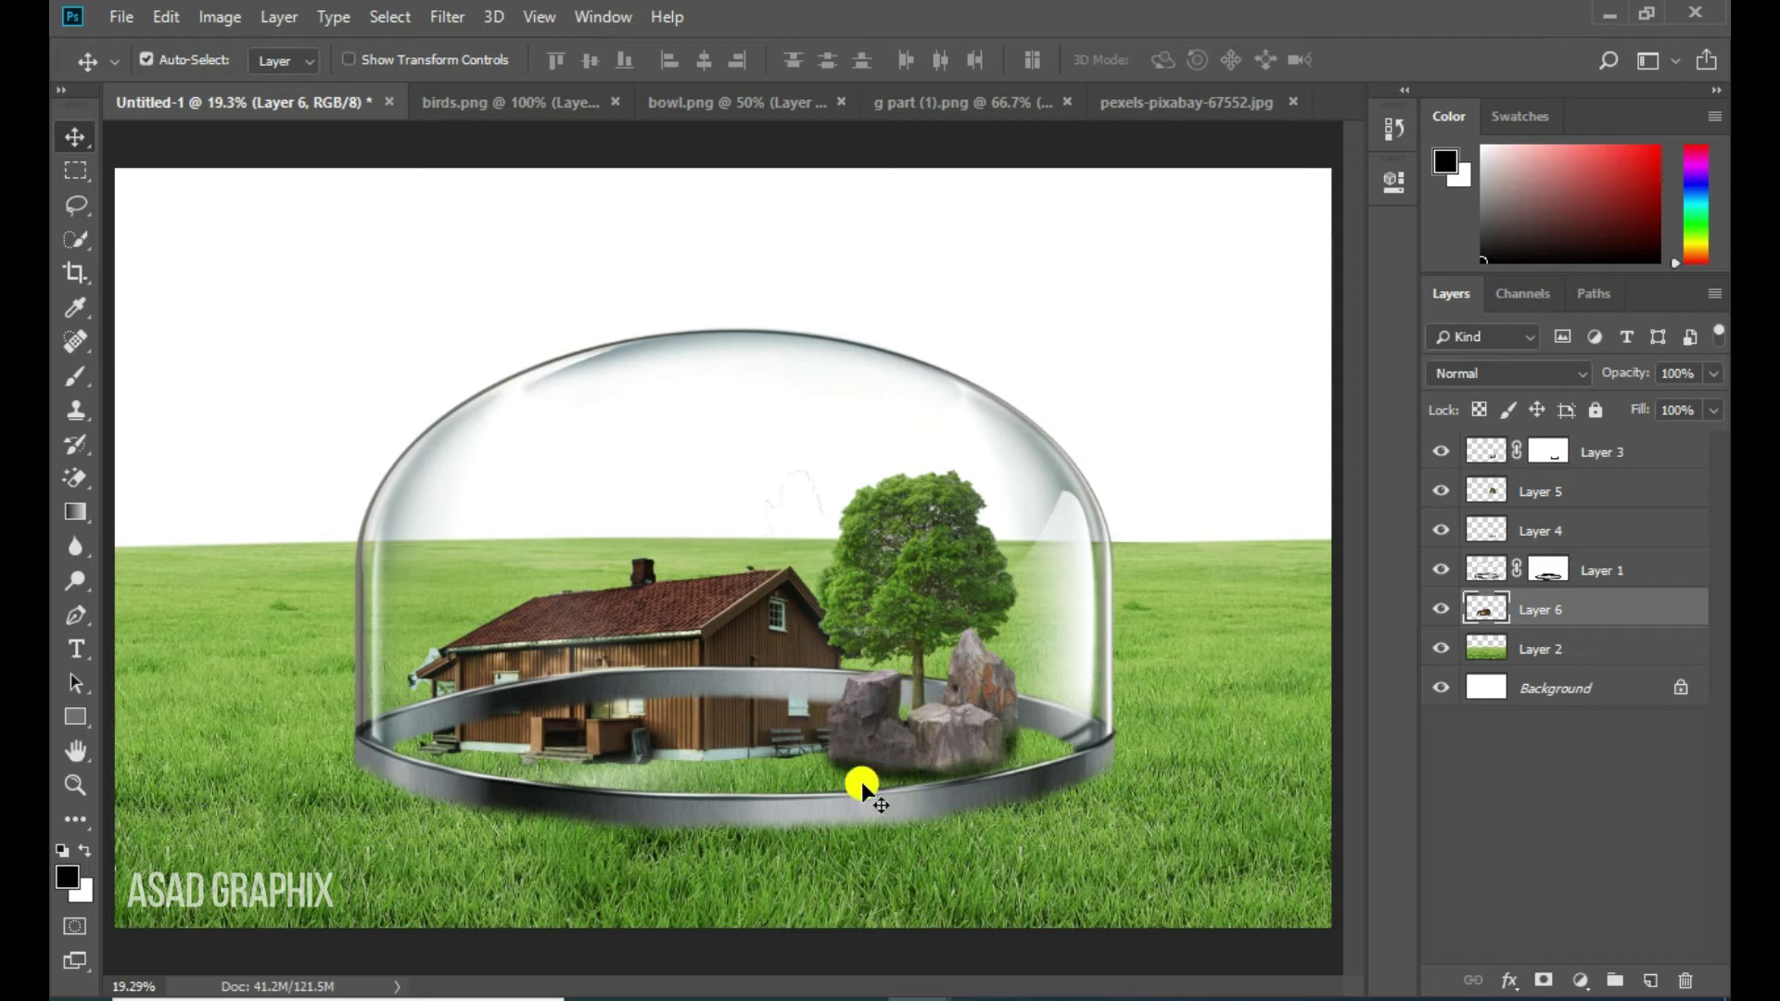
Paint black at 95% opacity on Layer 1's mask over the ring crossing the house
left_click_drag(596, 641, 704, 680)
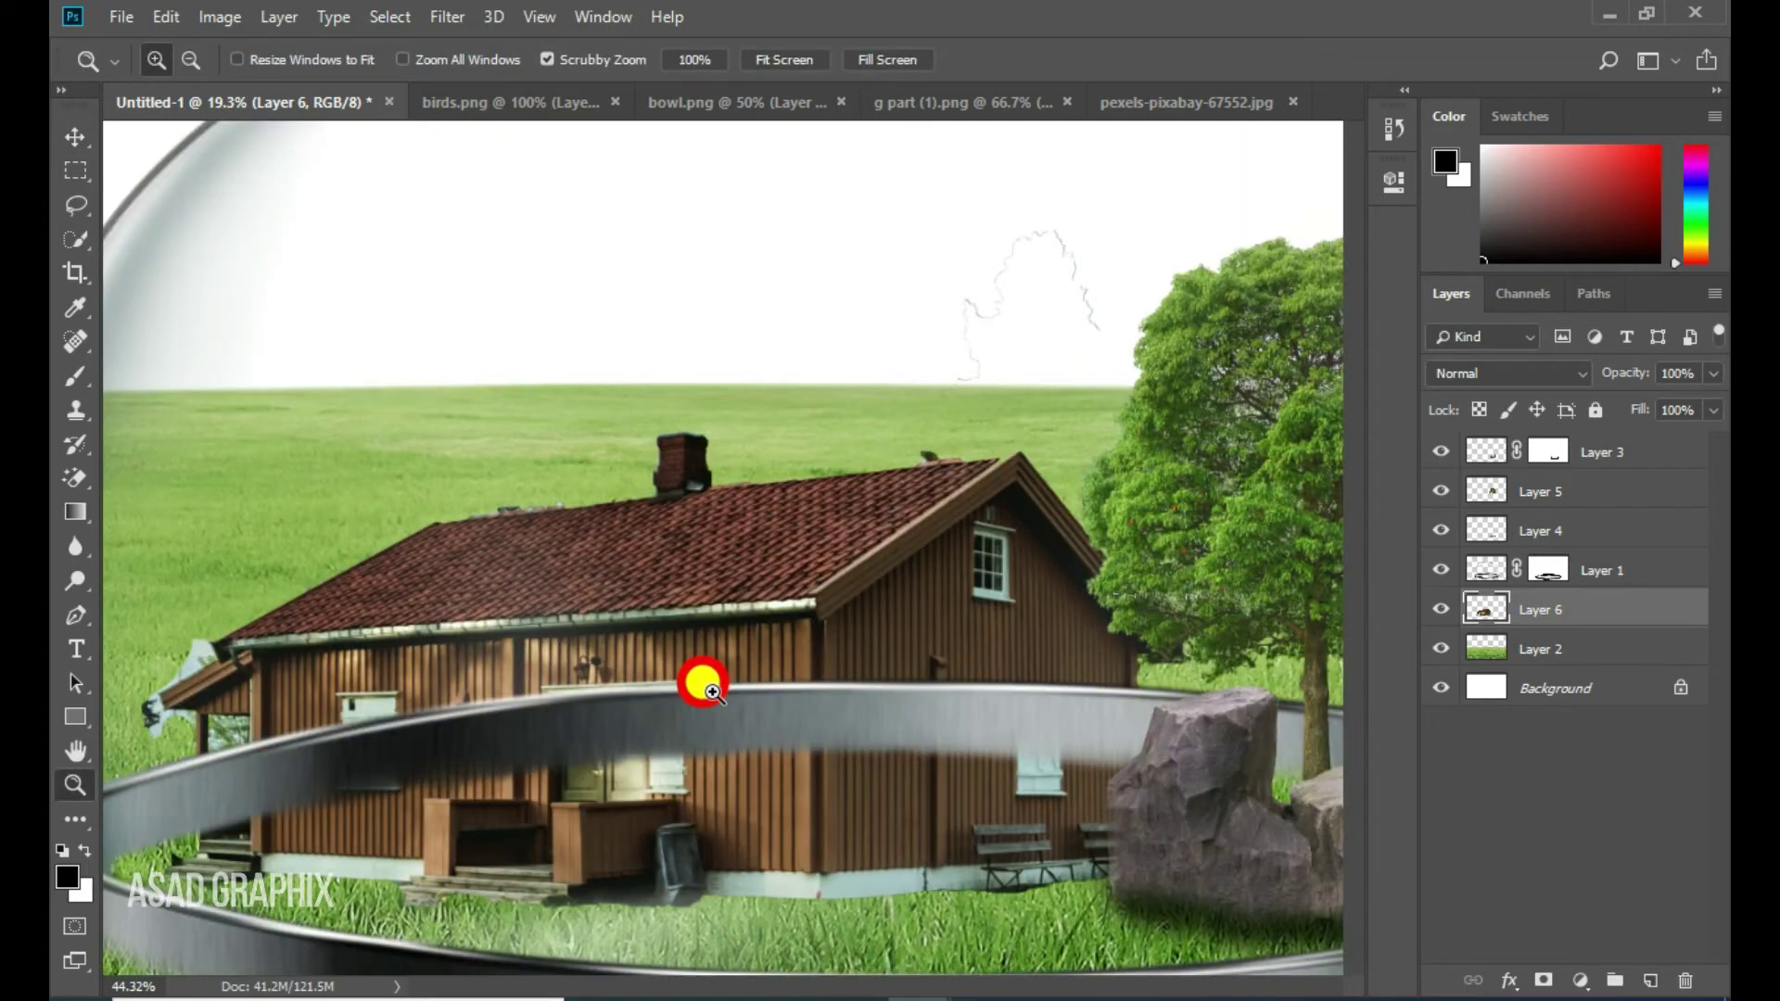
mouse_move(644, 736)
left_mouse_down()
mouse_move(763, 390)
mouse_move(774, 570)
left_mouse_up()
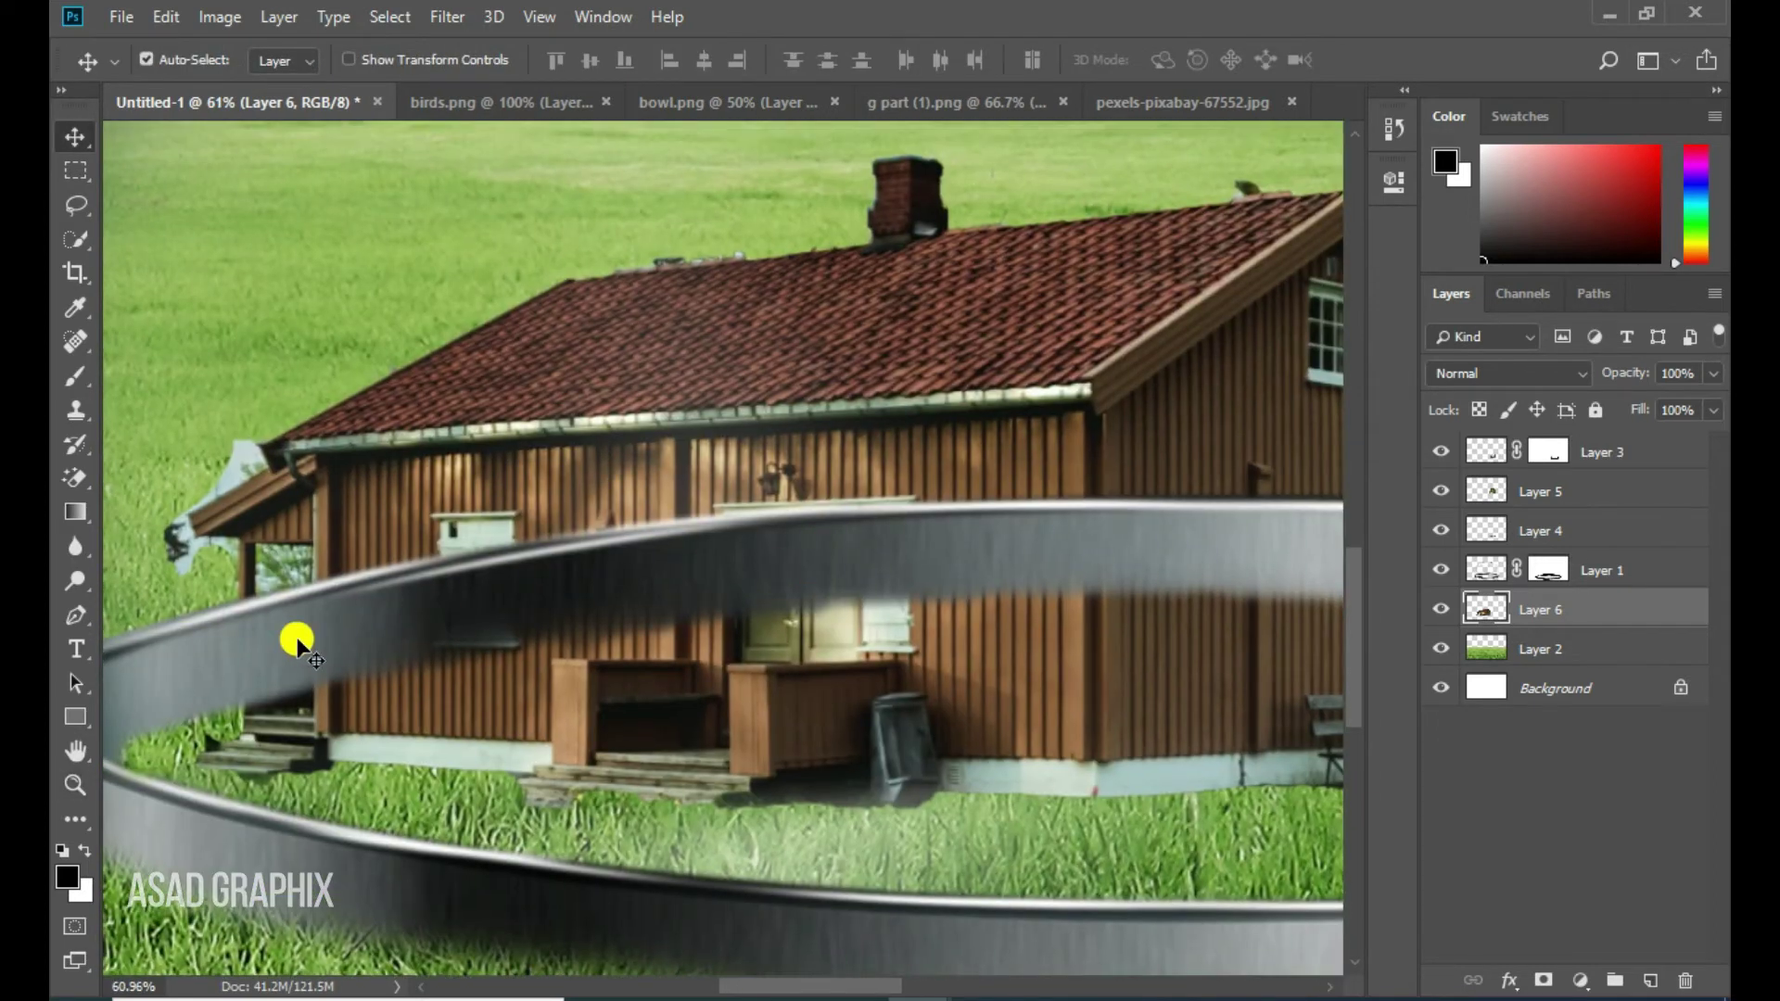
left_click(292, 639)
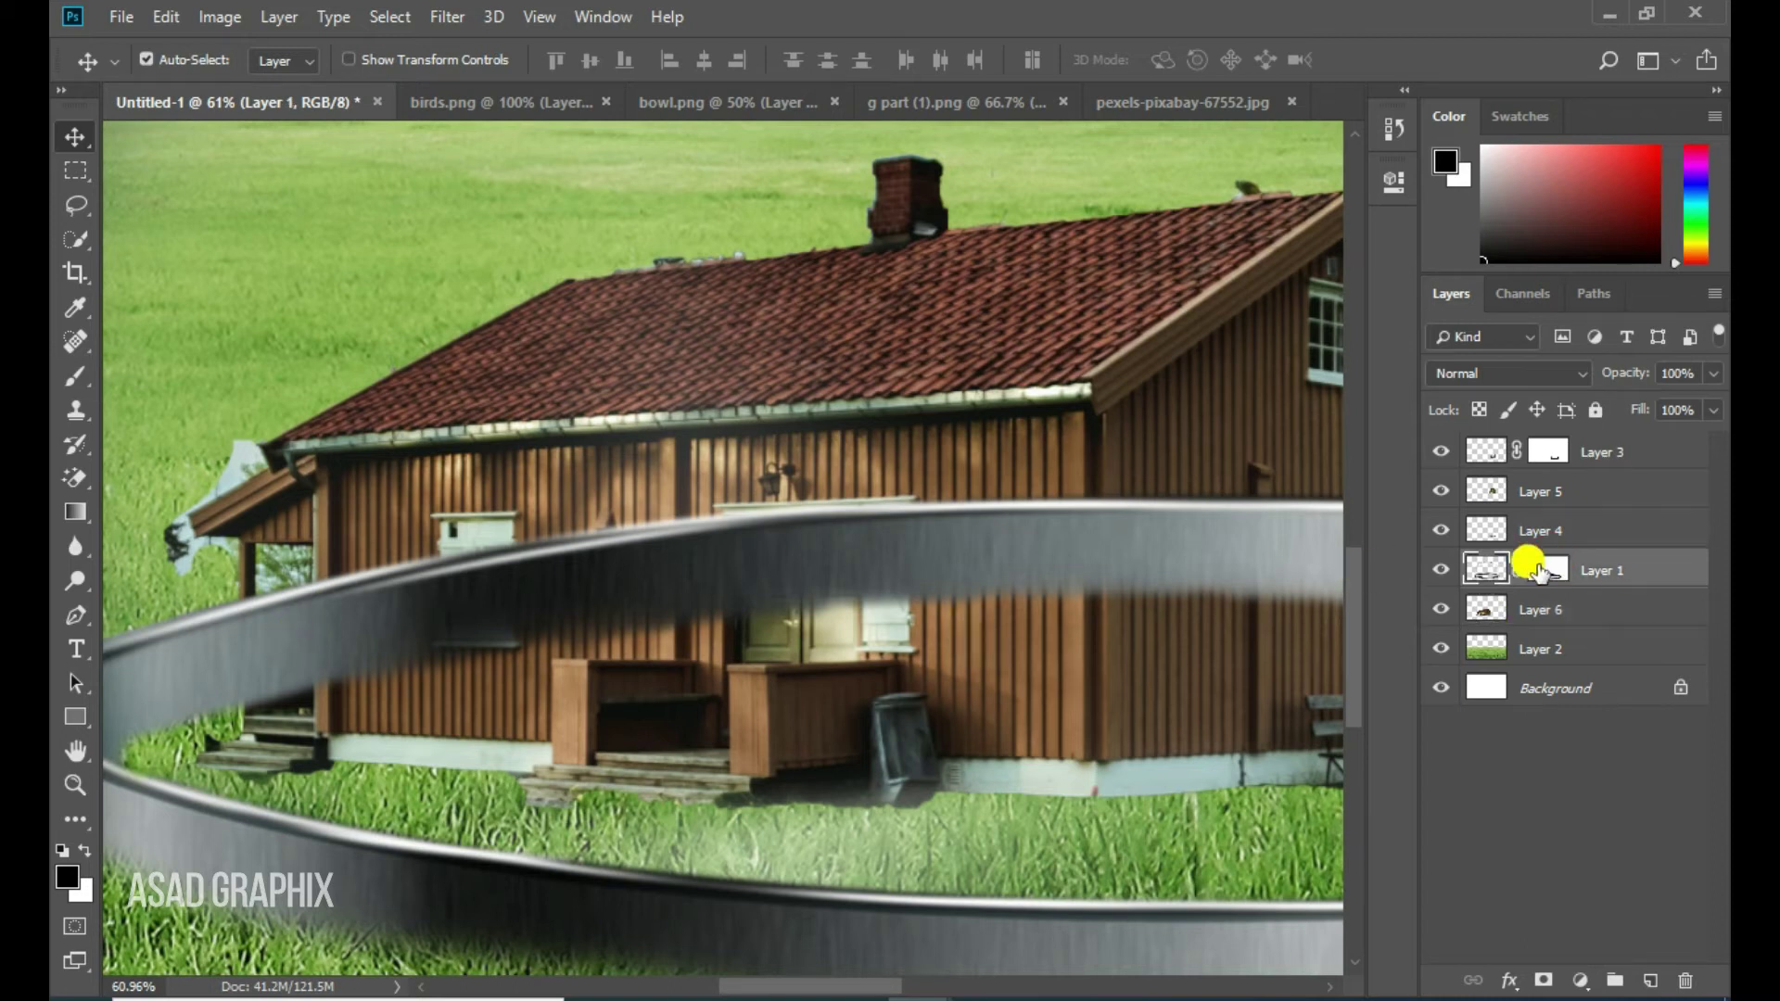
left_click(1540, 571)
left_click(76, 377)
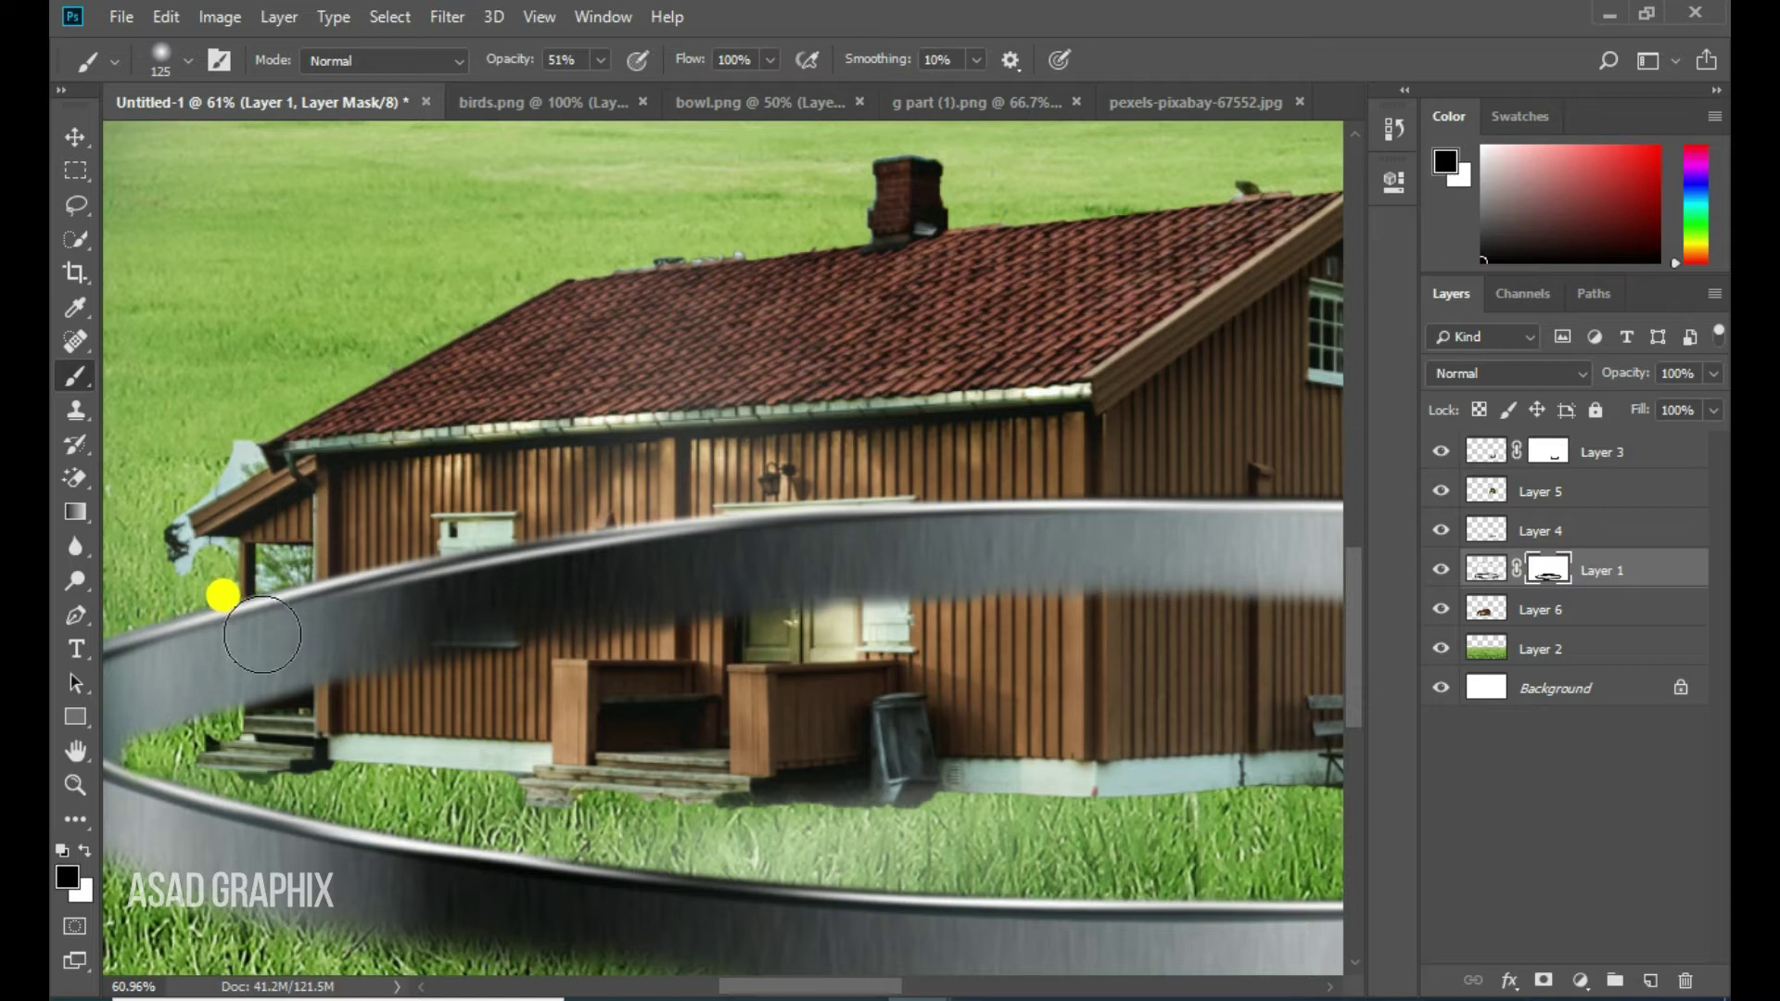
mouse_move(218, 589)
left_mouse_down()
mouse_move(437, 616)
mouse_move(457, 518)
left_mouse_up()
key("9")
key("5")
mouse_move(816, 556)
left_mouse_down()
mouse_move(576, 587)
mouse_move(522, 525)
mouse_move(342, 640)
mouse_move(247, 628)
mouse_move(425, 709)
mouse_move(720, 552)
left_mouse_up()
mouse_move(916, 569)
left_mouse_down()
mouse_move(708, 763)
mouse_move(688, 820)
mouse_move(918, 728)
mouse_move(822, 640)
mouse_move(795, 727)
mouse_move(687, 807)
mouse_move(934, 727)
mouse_move(954, 803)
mouse_move(925, 694)
mouse_move(946, 763)
left_mouse_up()
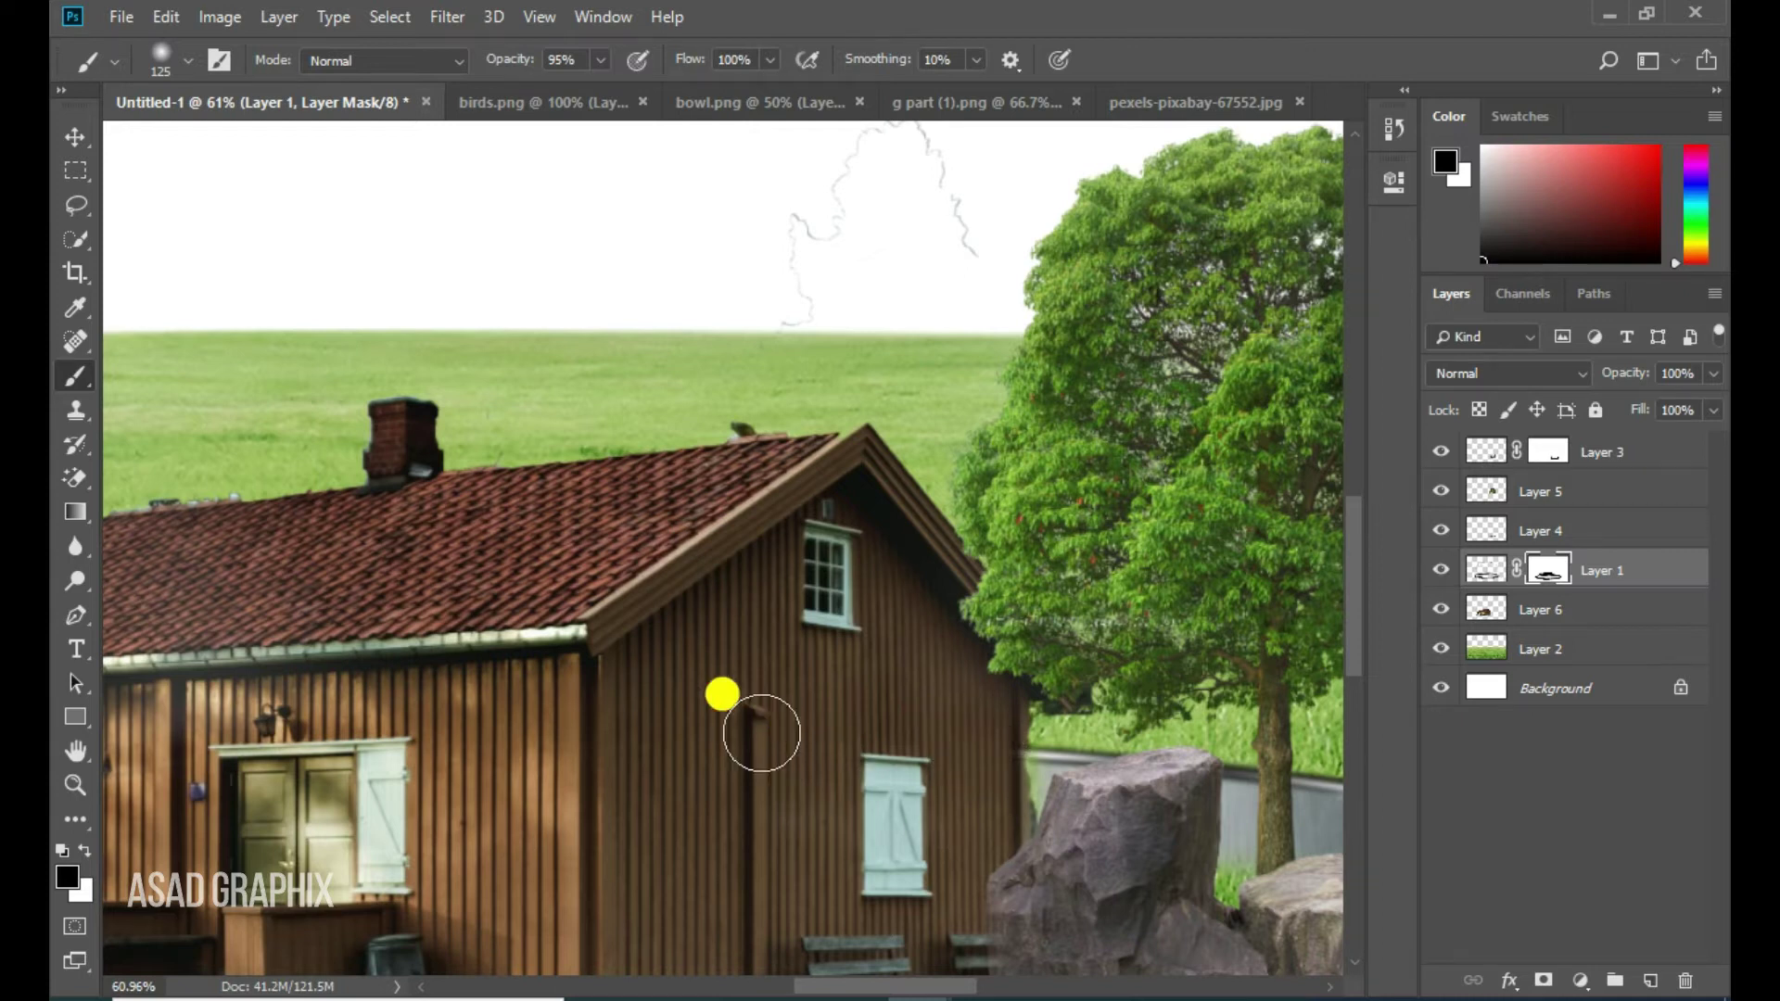
key("ctrl+0")
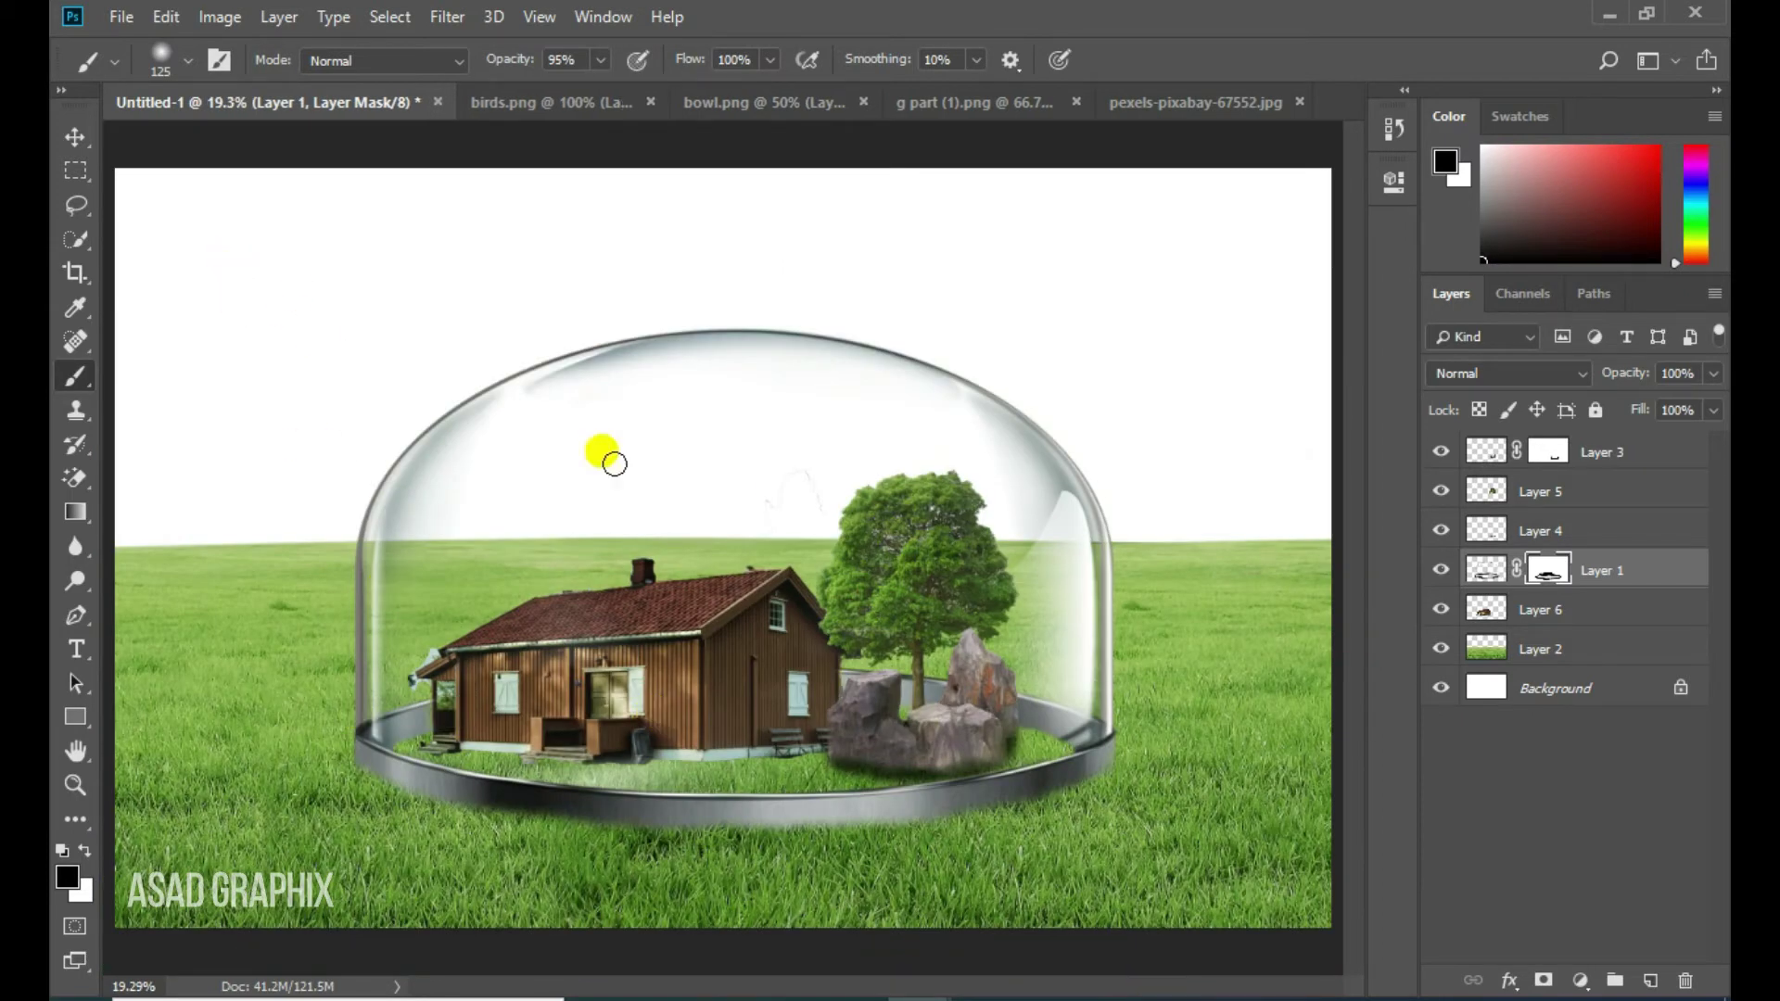
Add a mask to Layer 6 and paint out the trees in the porch opening with a size-70 brush
left_click_drag(469, 637, 661, 614)
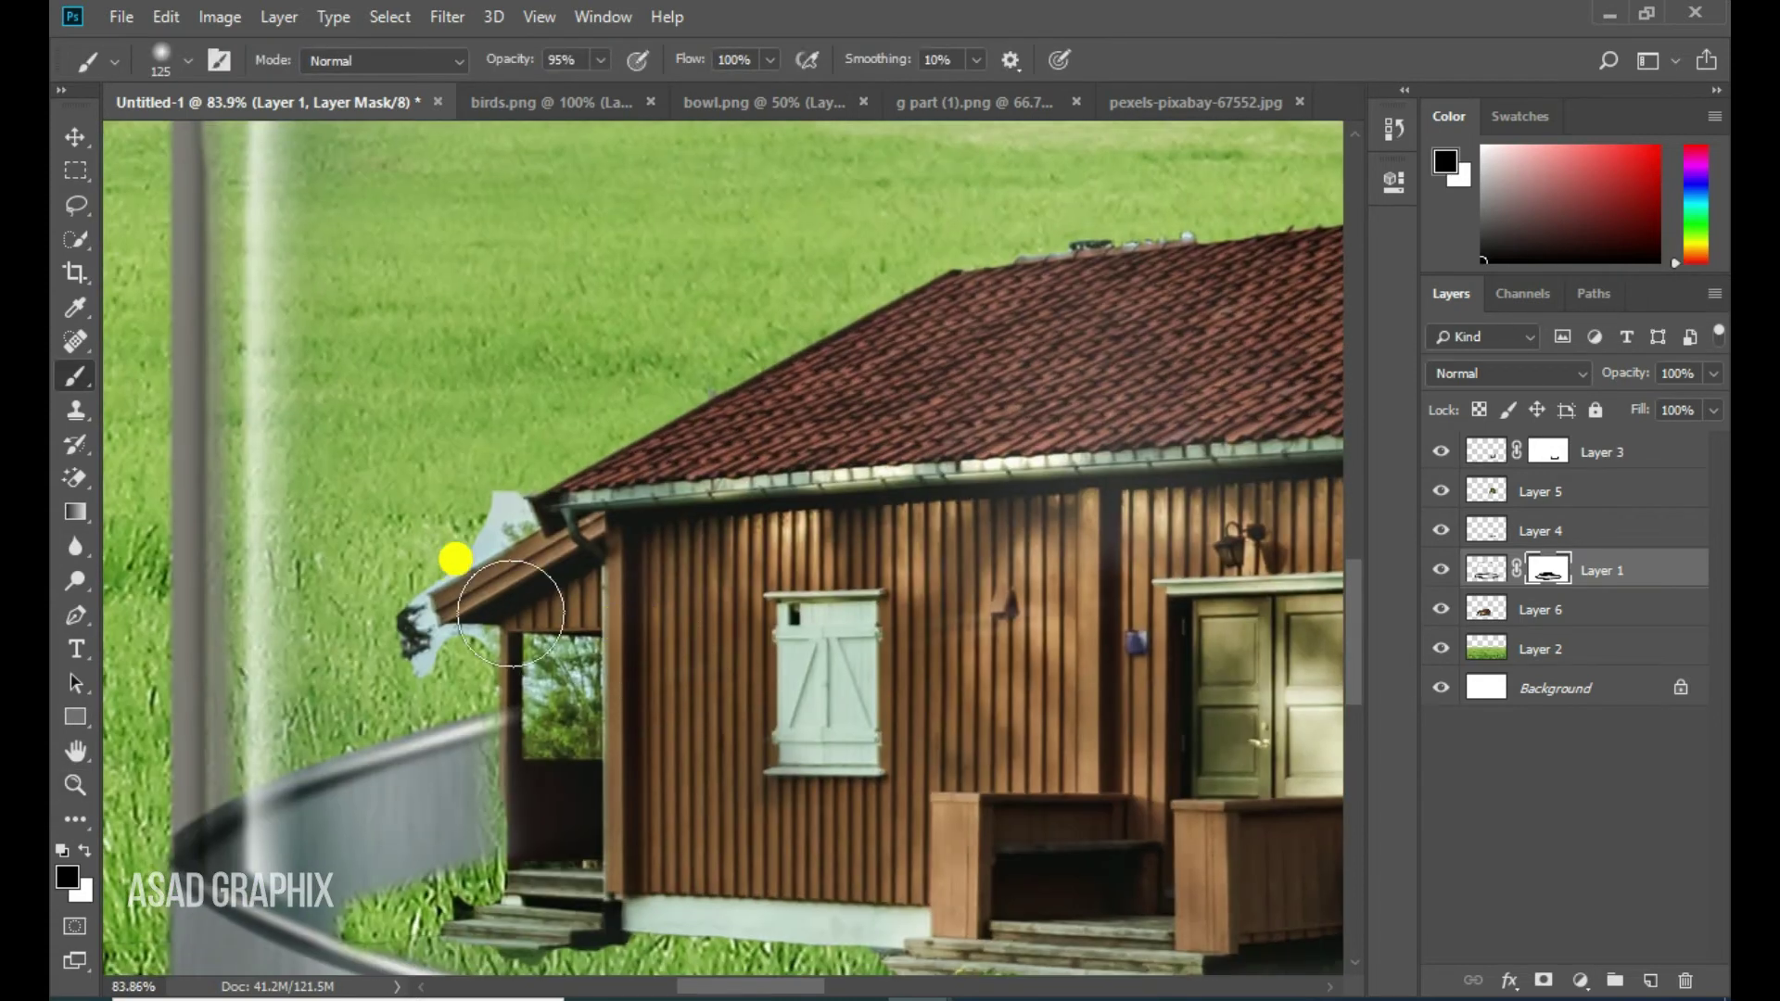
left_click_drag(450, 552, 604, 592)
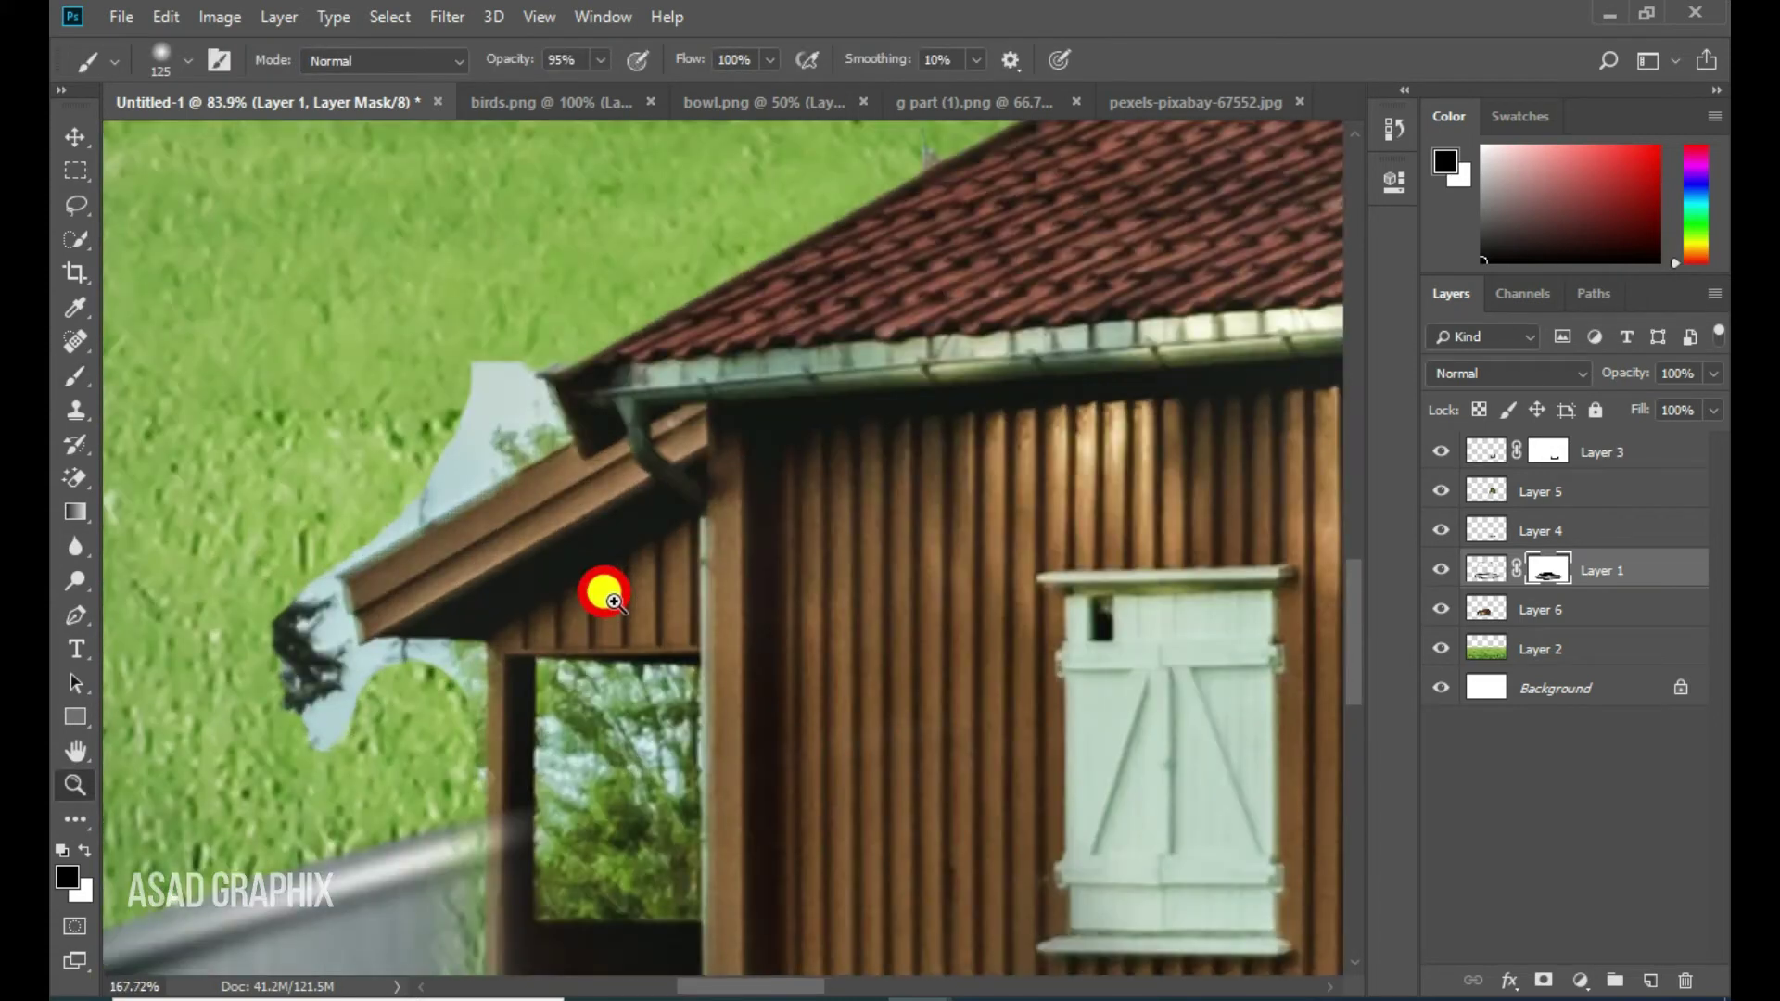
scroll(475, 471, "down", 3)
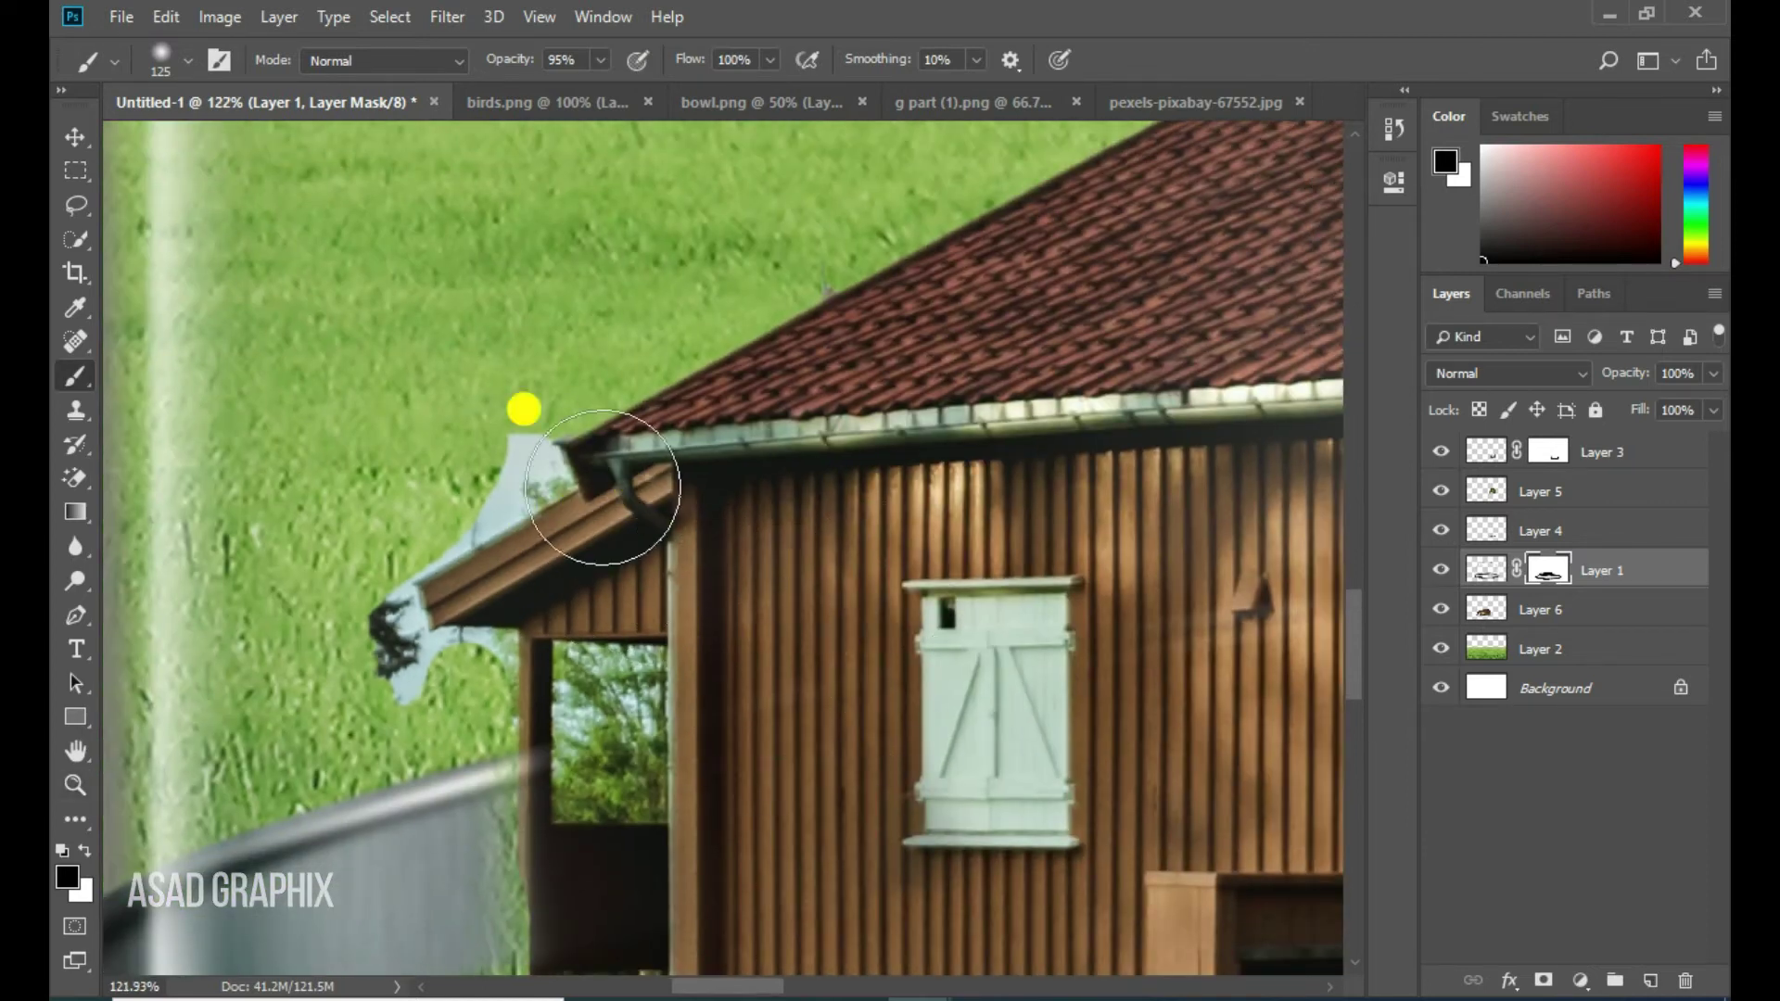
left_click(75, 136)
left_click(973, 568)
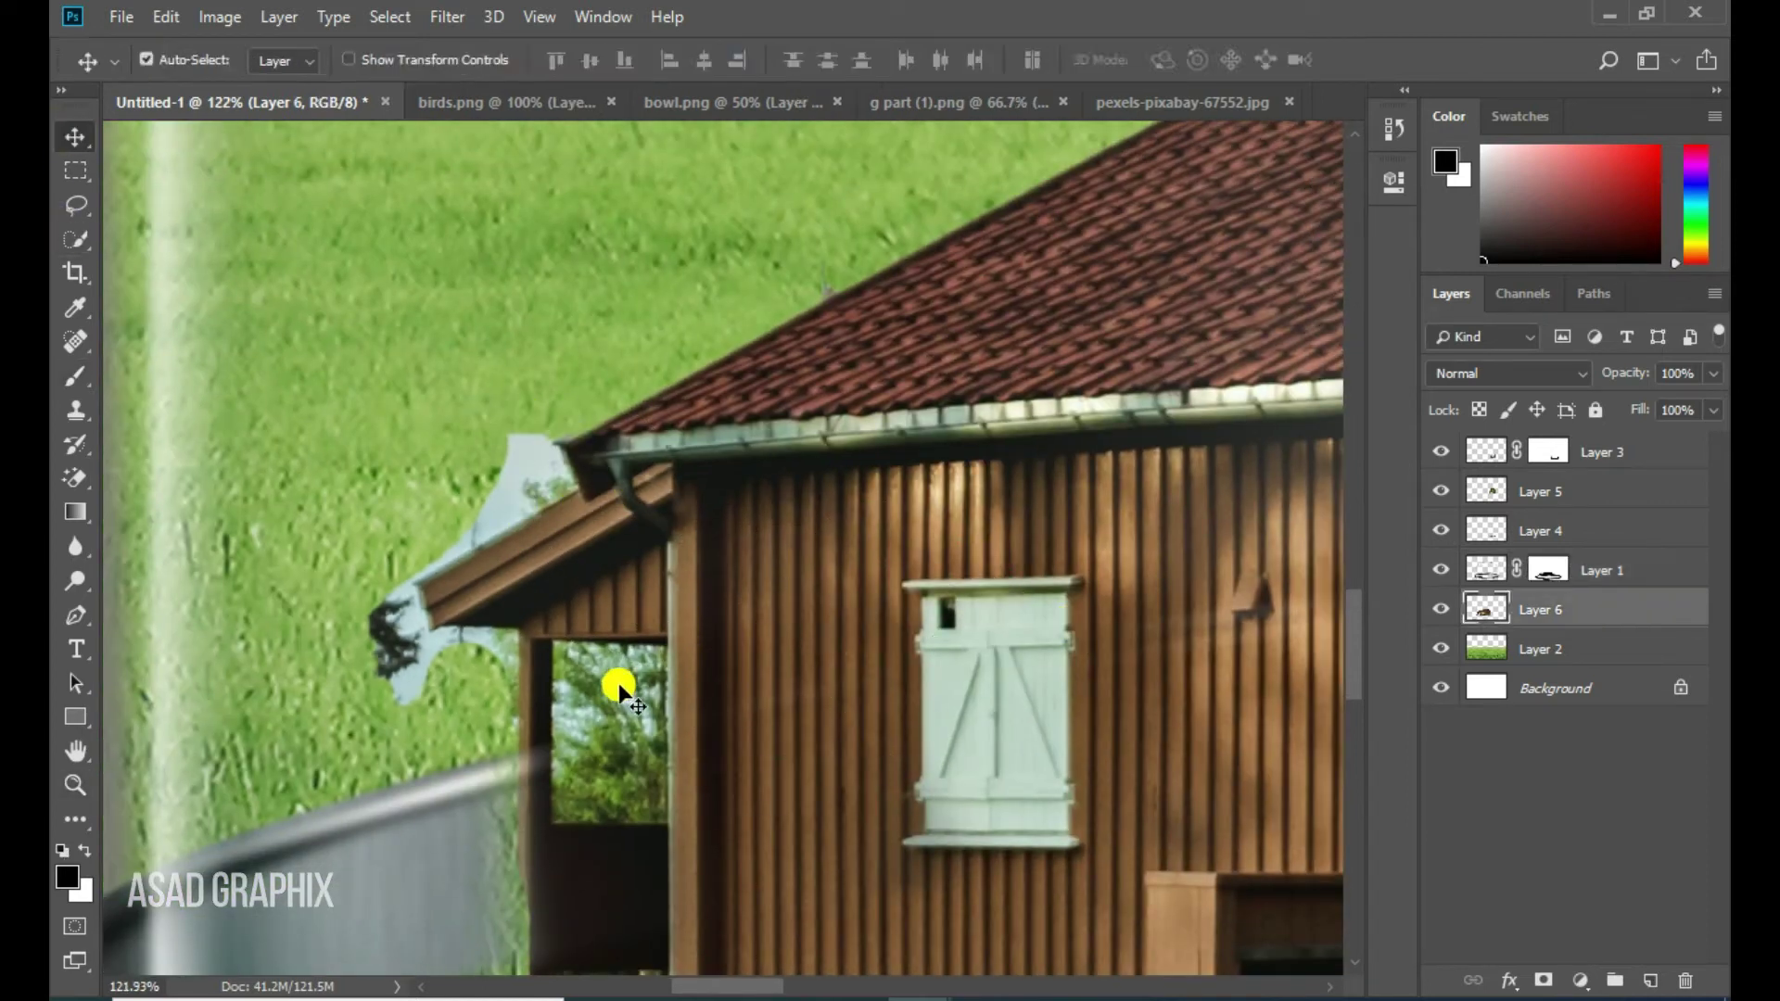
left_click(1545, 980)
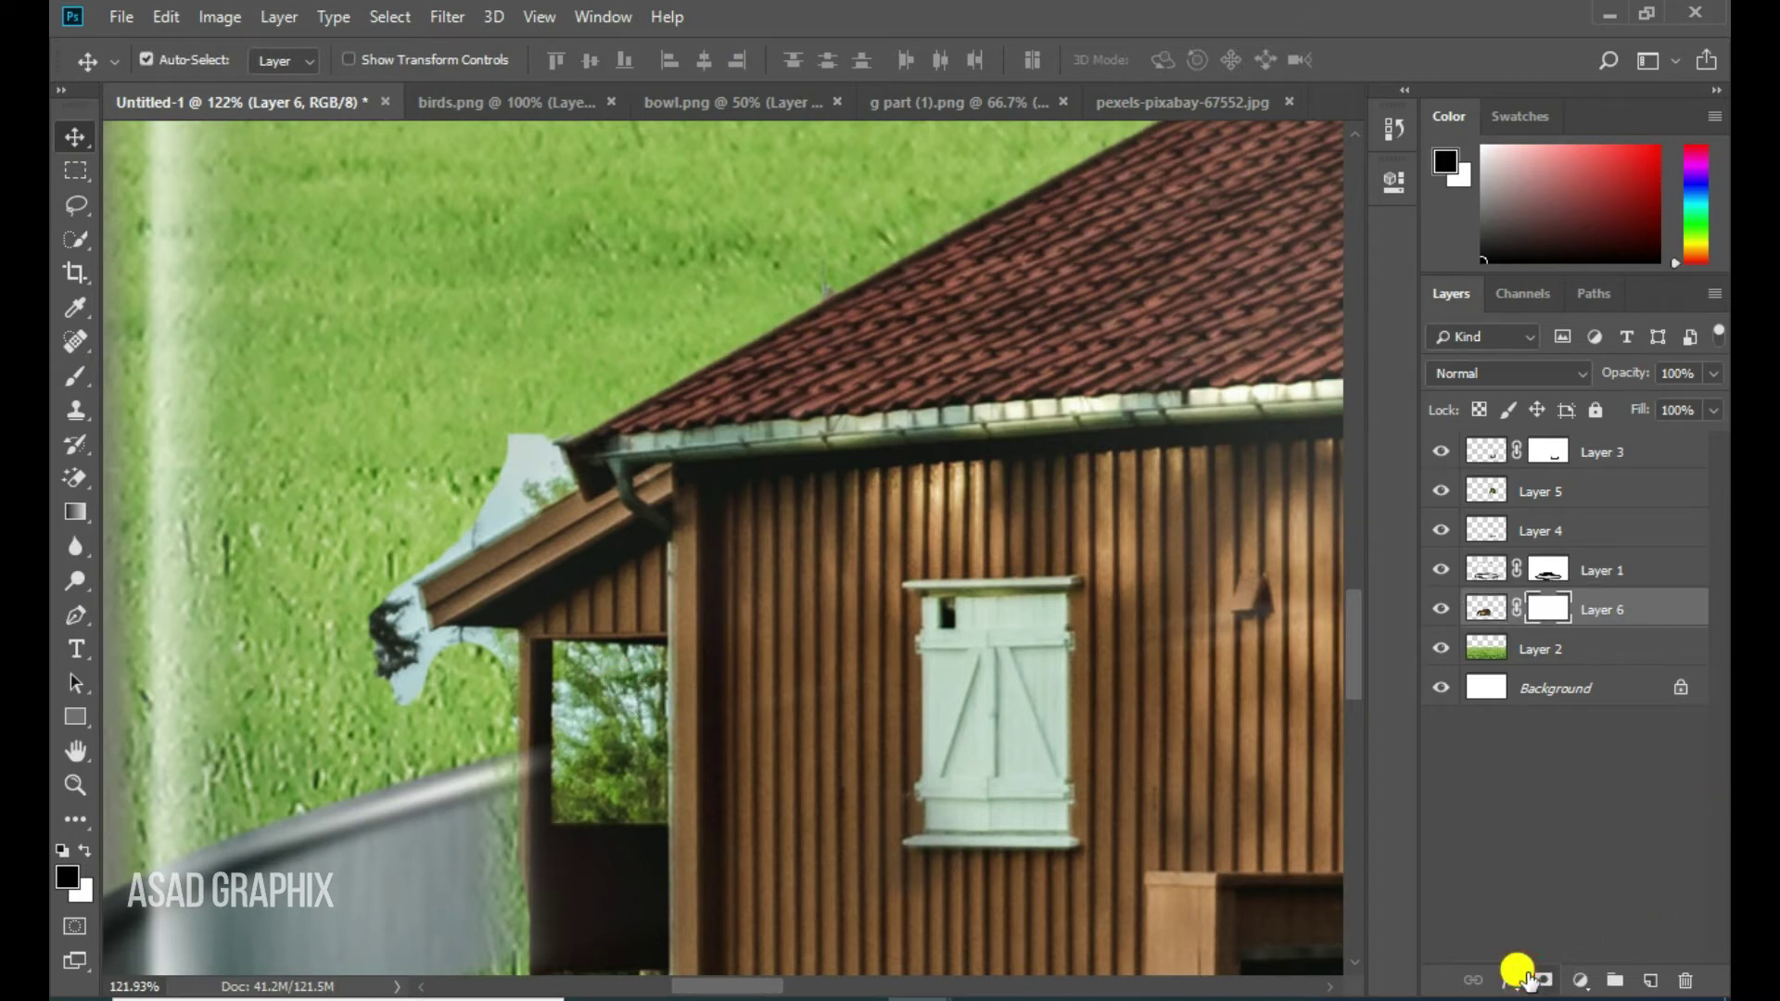
left_click(75, 373)
key("bracketleft")
key("bracketleft")
key("bracketleft")
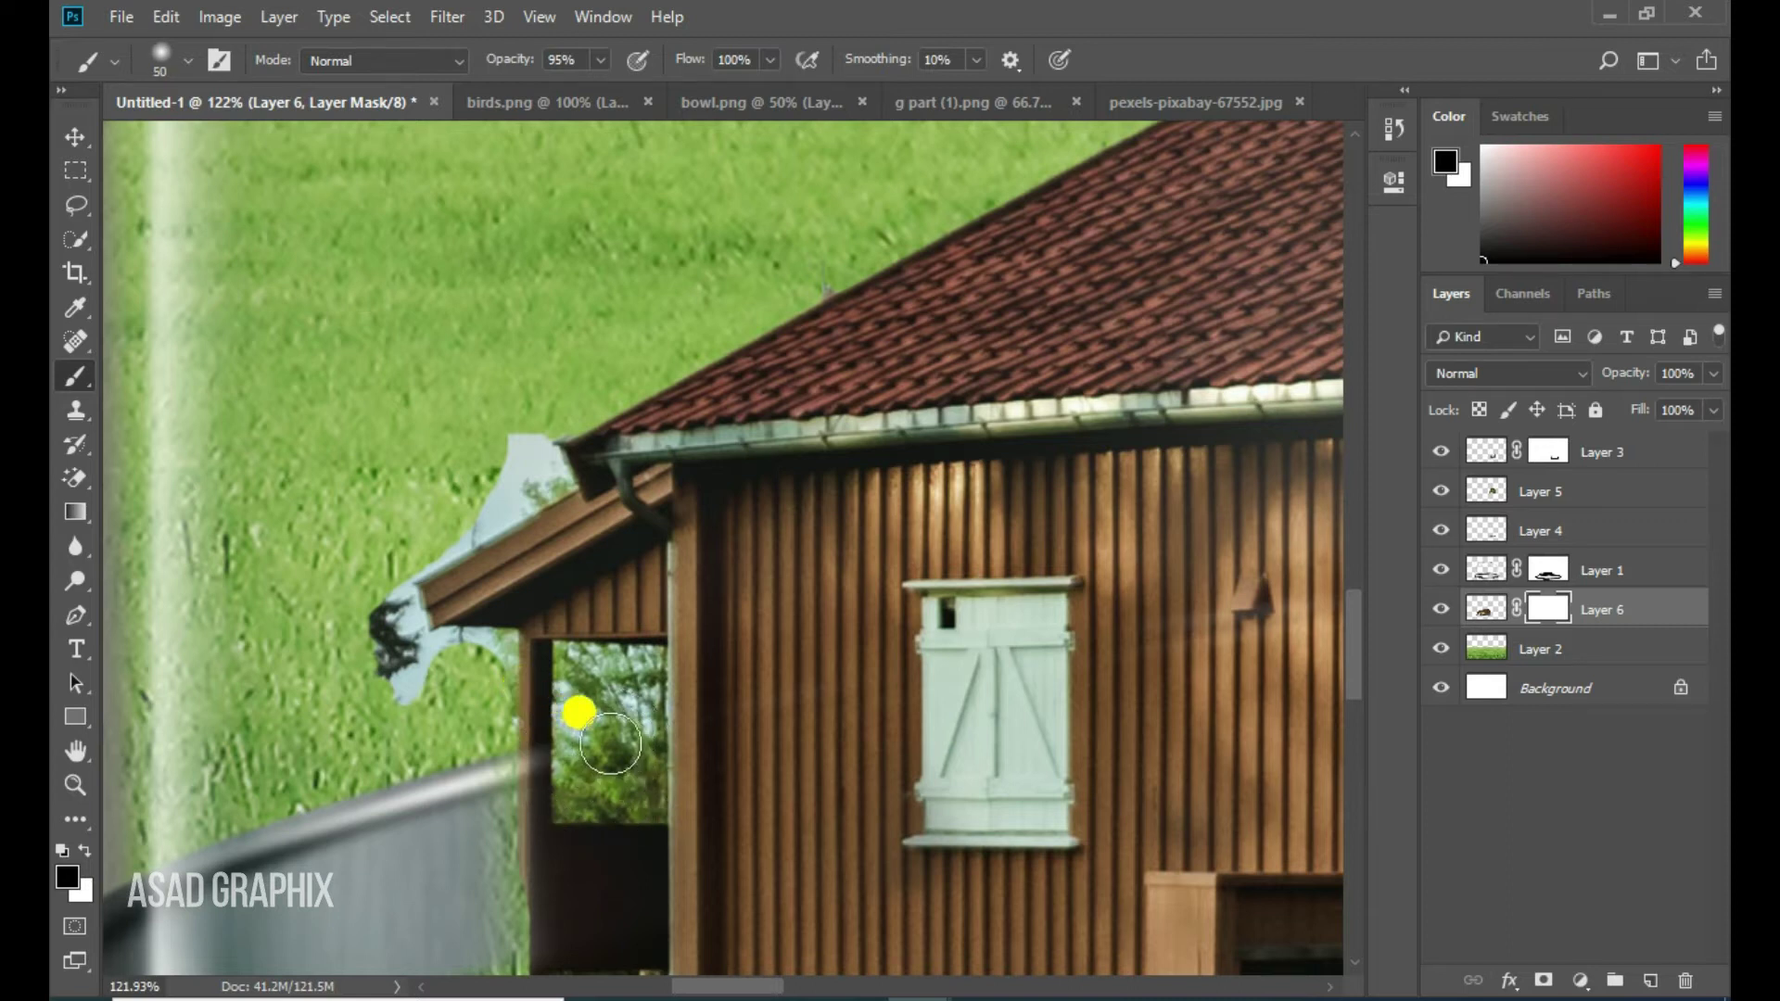
left_click(578, 712)
mouse_move(580, 713)
left_mouse_down()
mouse_move(557, 733)
mouse_move(604, 640)
mouse_move(560, 769)
mouse_move(562, 643)
left_mouse_up()
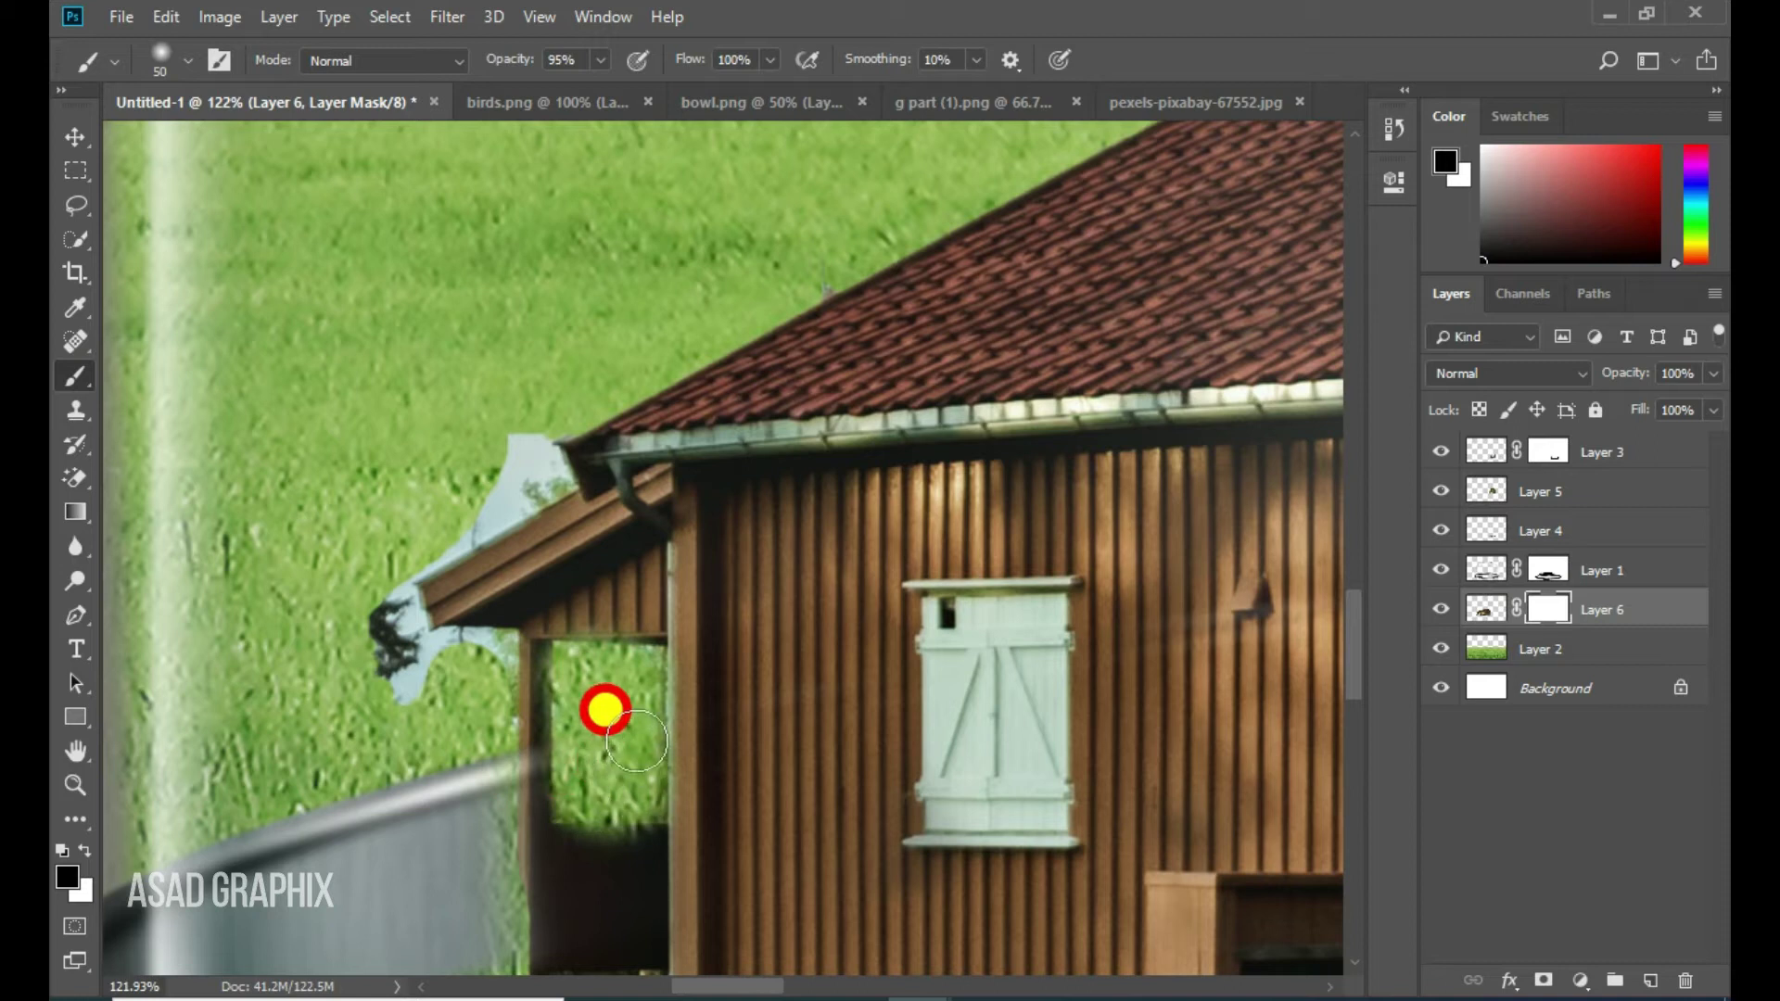
left_click(76, 138)
left_click(324, 960)
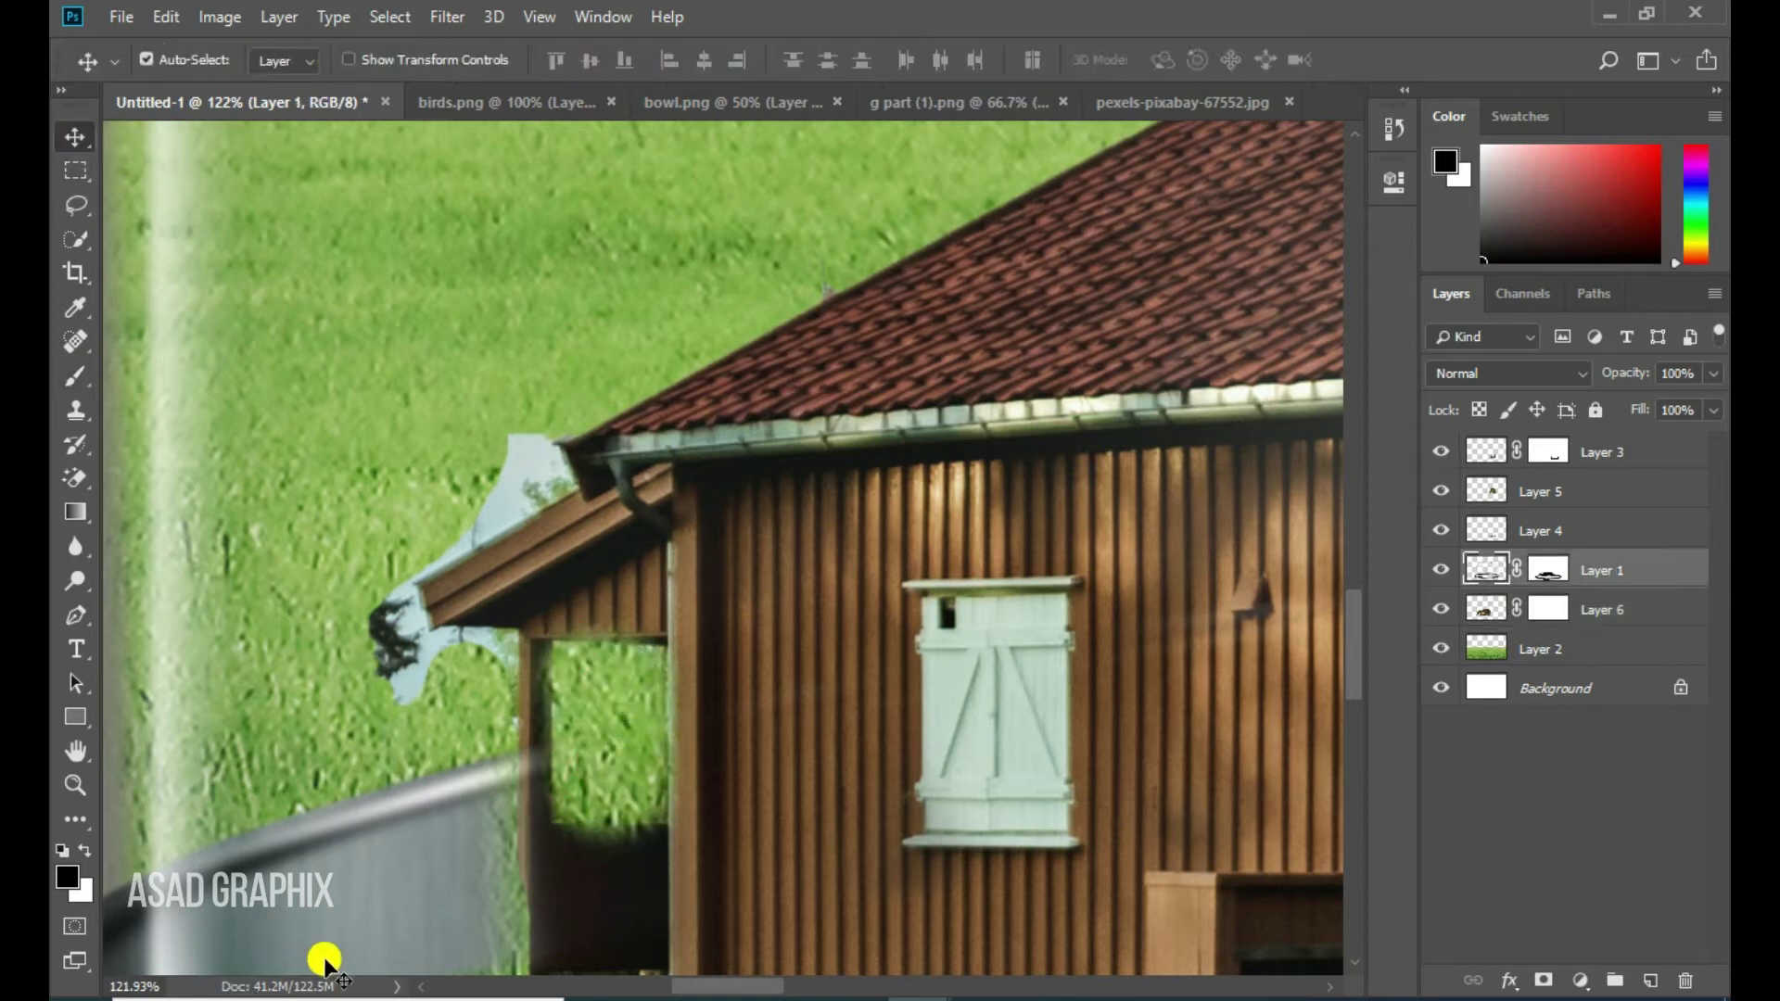
Paint white on Layer 1's mask to restore the metal rim across the porch opening
left_click(1548, 569)
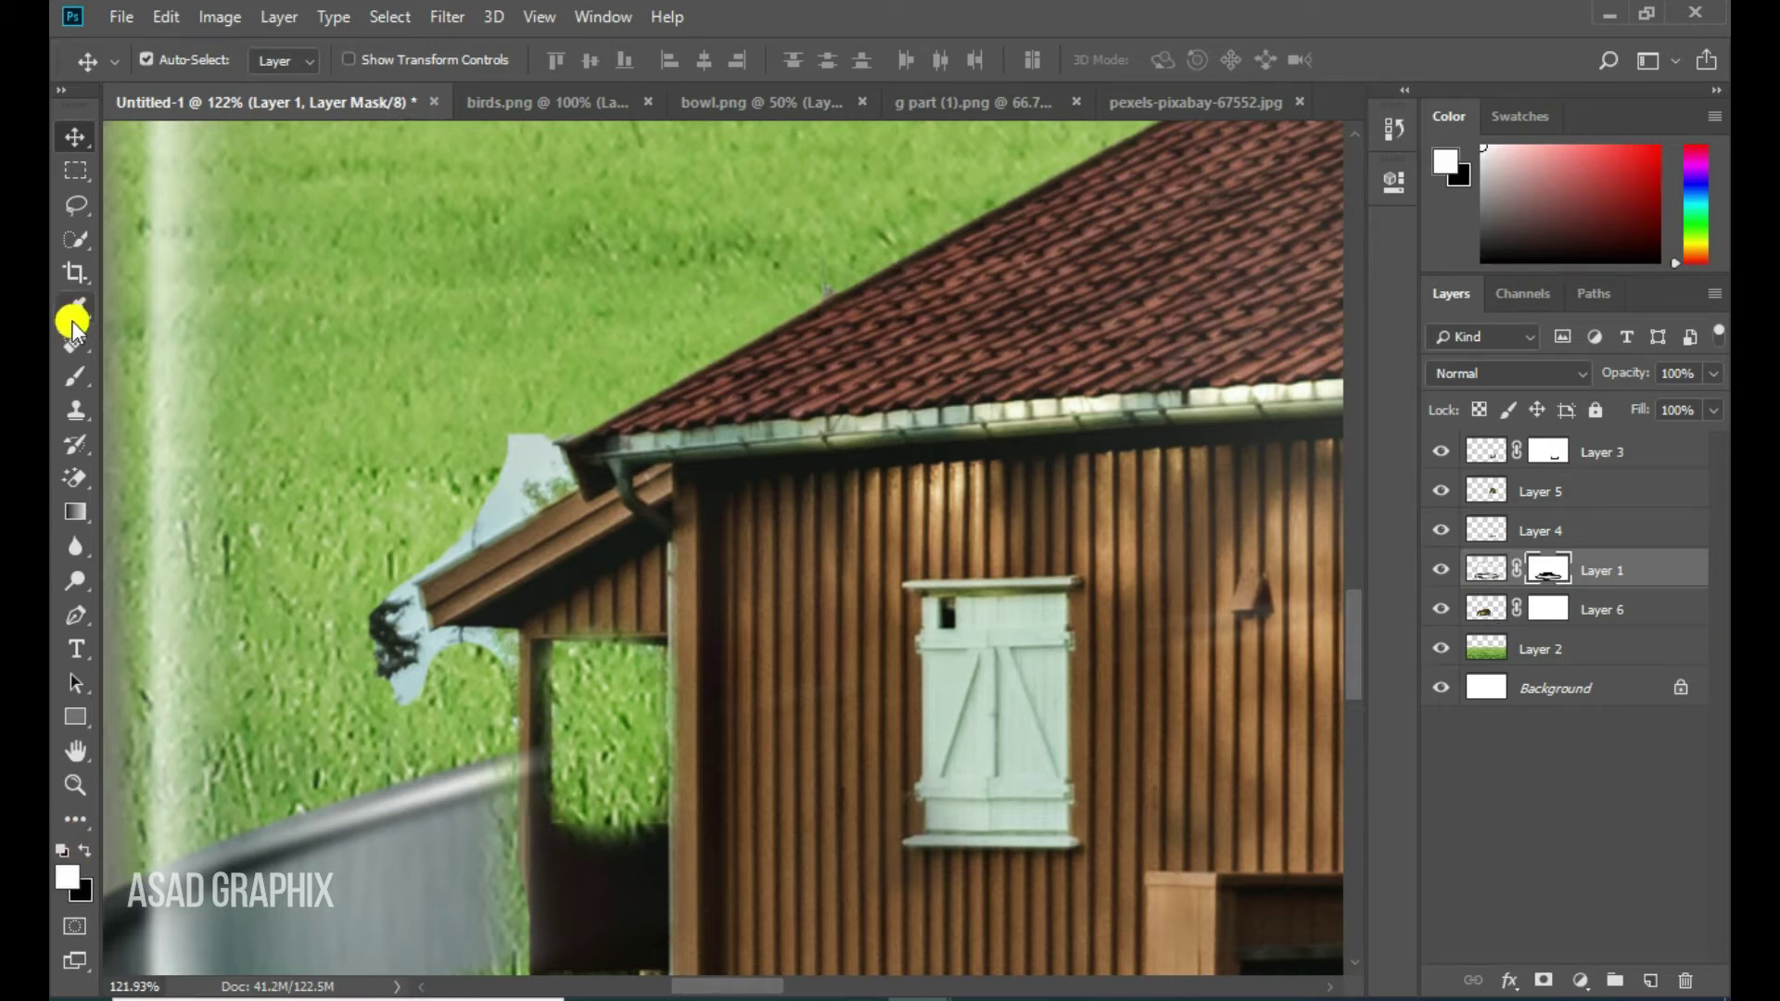
left_click(87, 381)
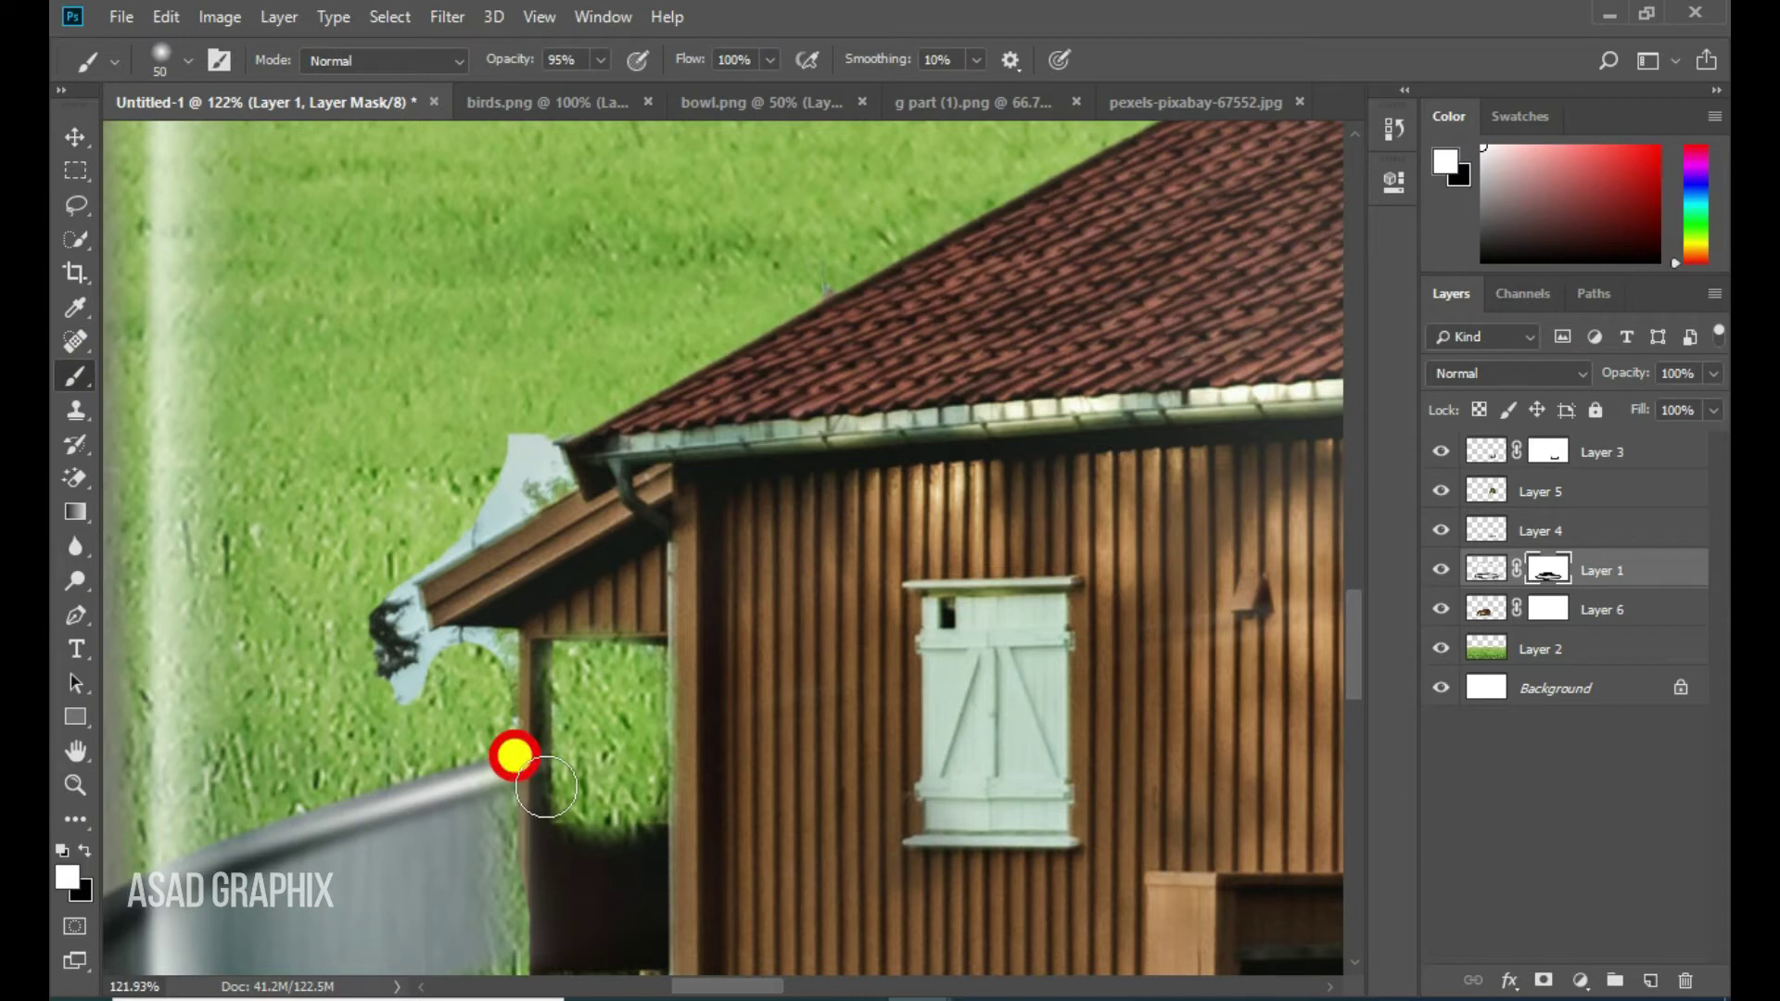
mouse_move(515, 756)
left_mouse_down()
mouse_move(627, 748)
mouse_move(545, 758)
mouse_move(625, 766)
left_mouse_up()
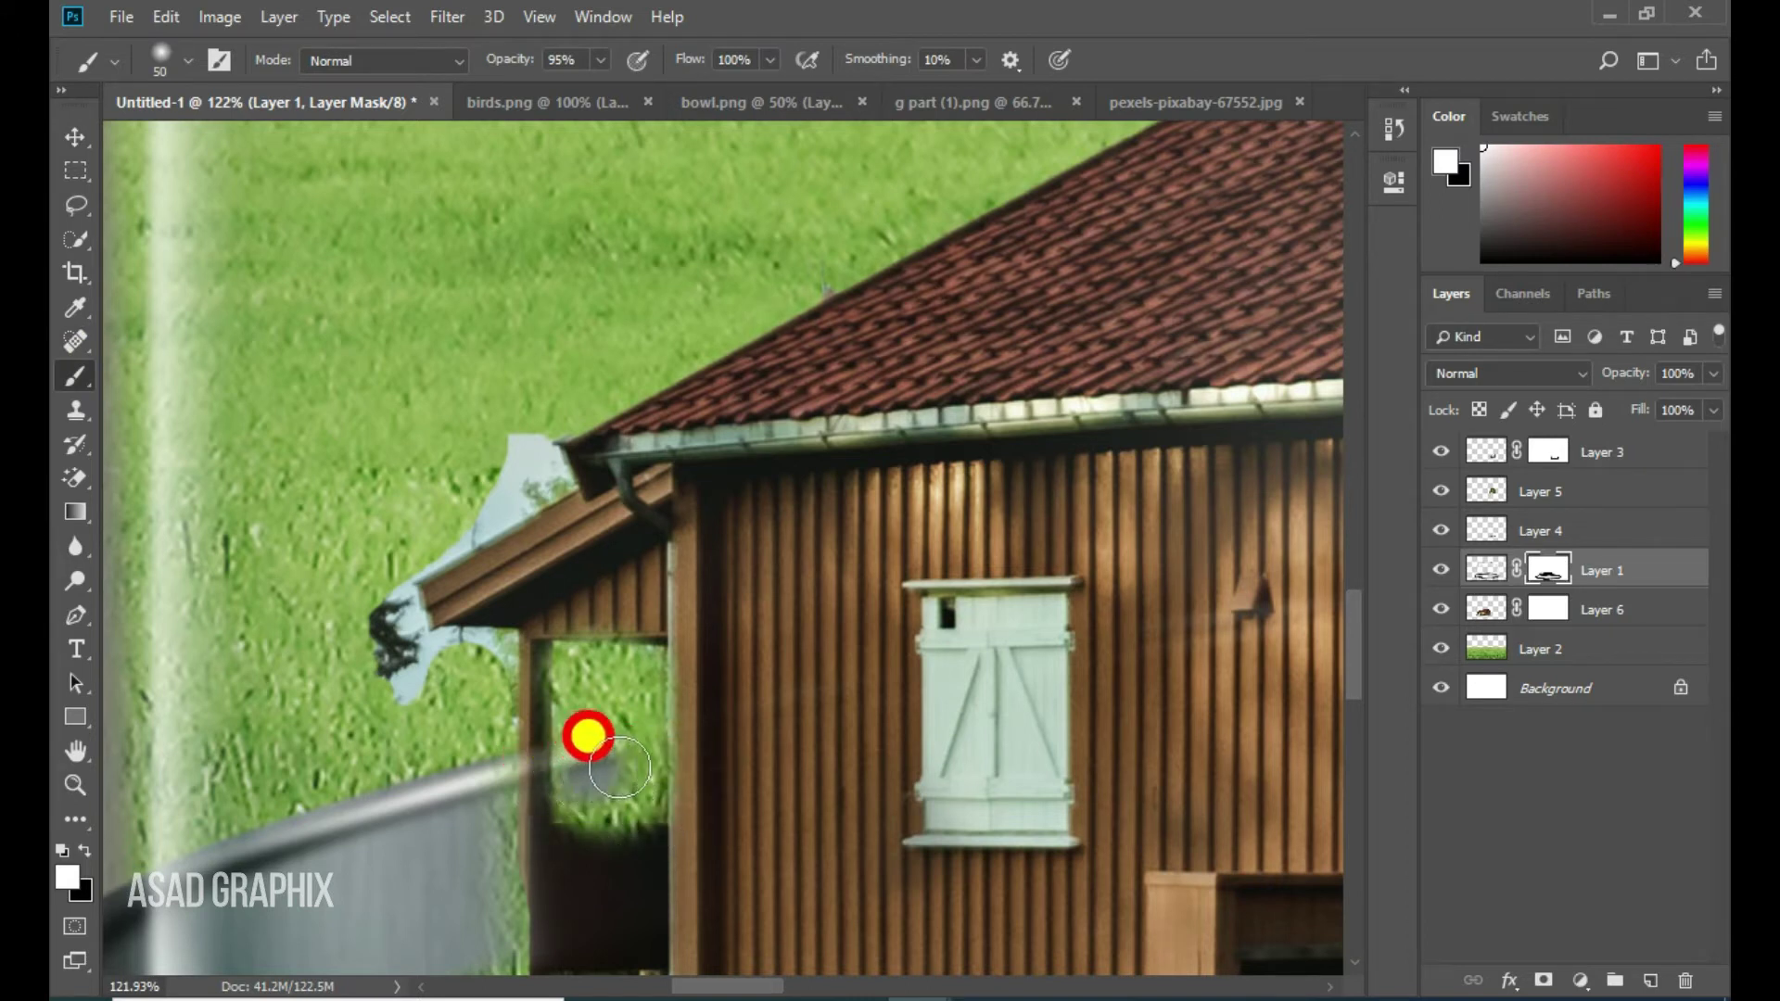
mouse_move(593, 801)
left_mouse_down()
mouse_move(628, 765)
mouse_move(596, 767)
left_mouse_up()
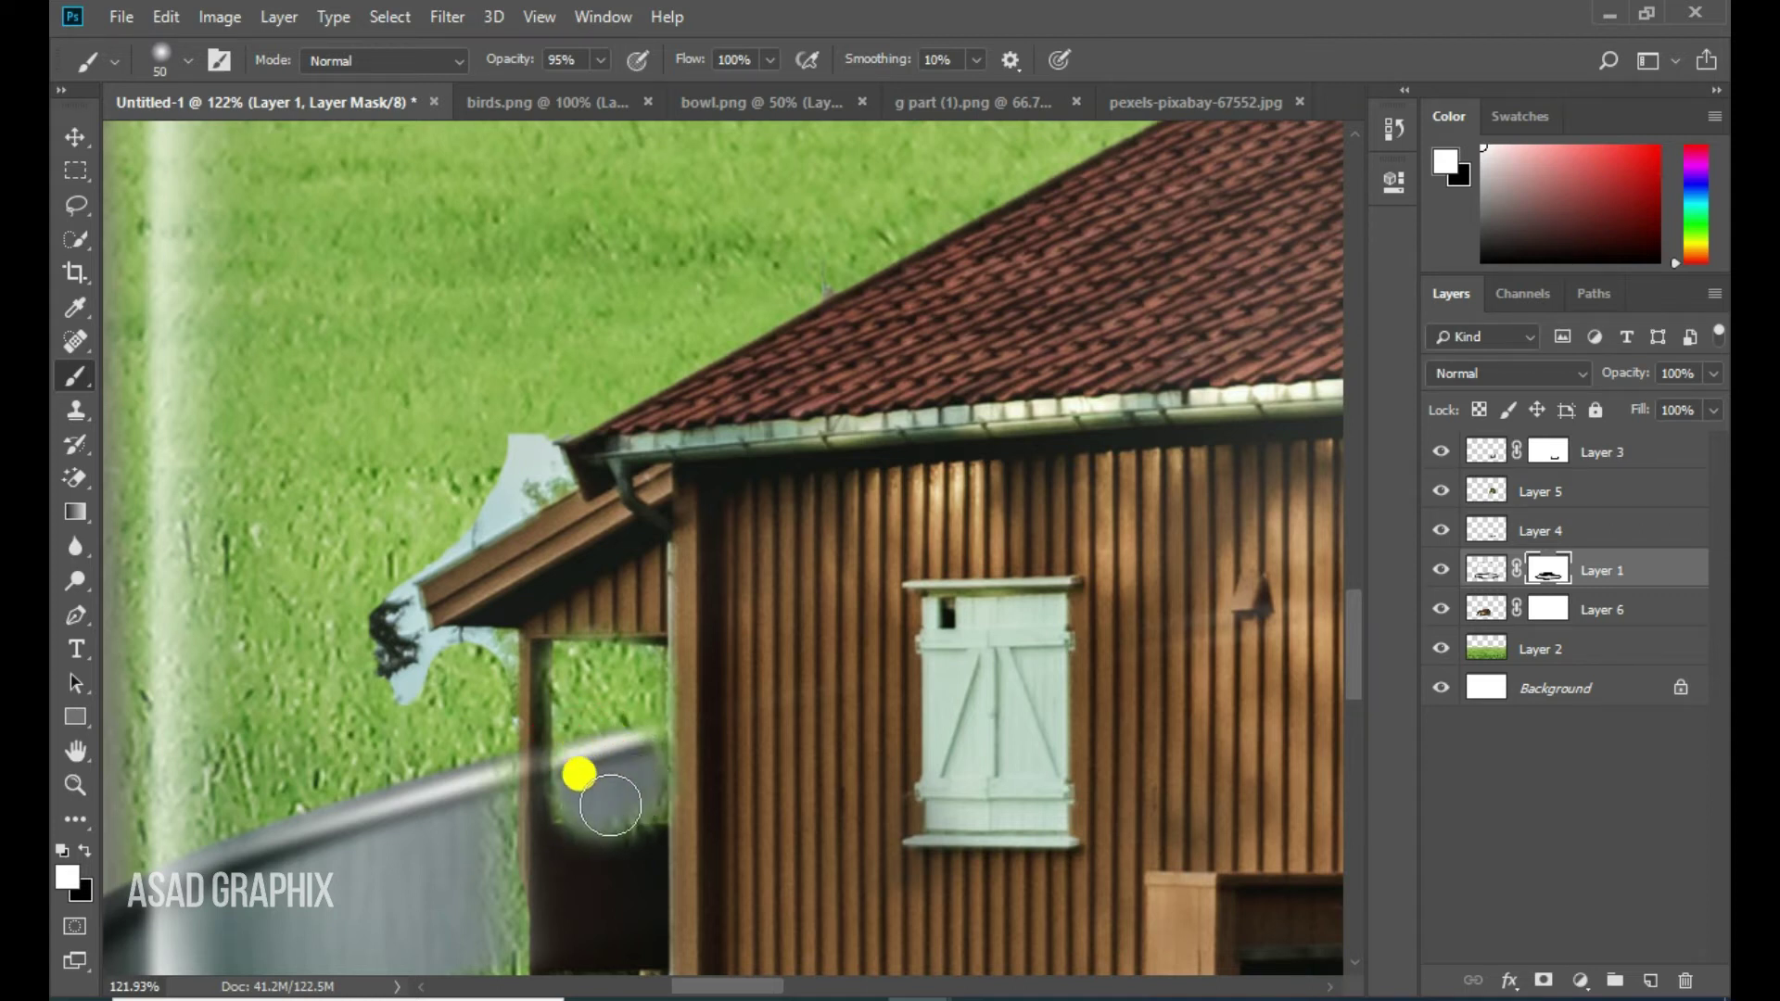
mouse_move(466, 803)
left_mouse_down()
mouse_move(473, 883)
mouse_move(477, 686)
left_mouse_up()
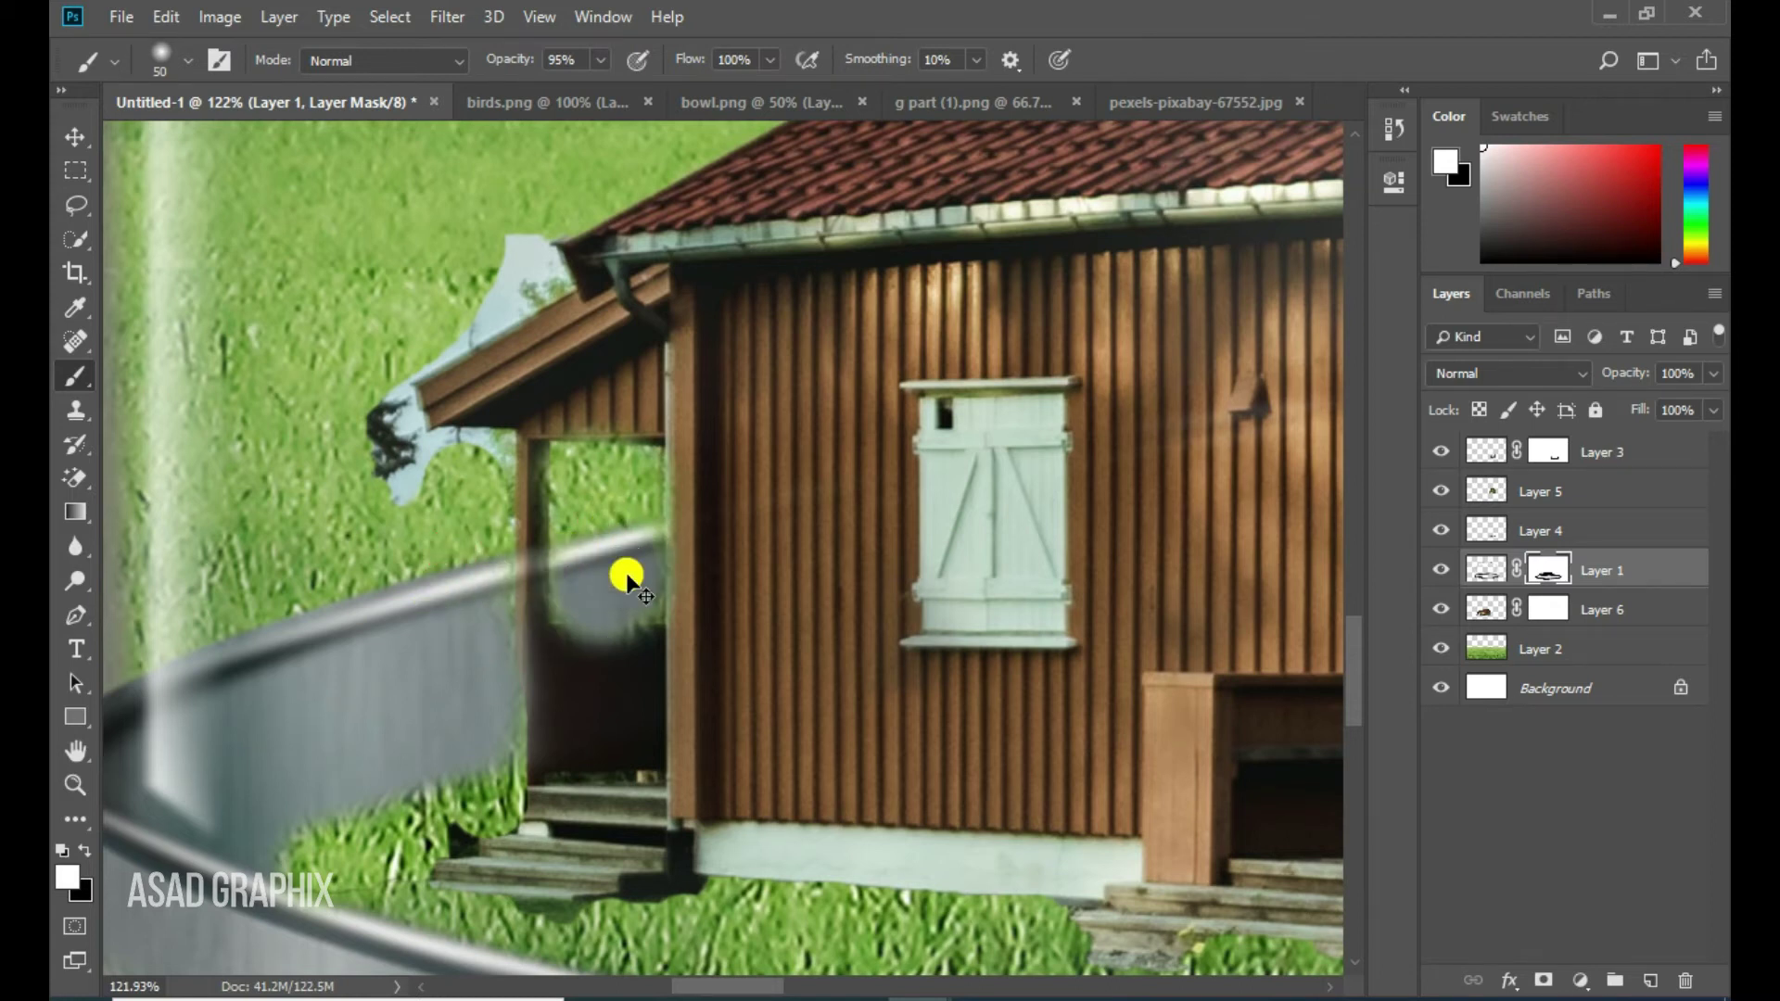
key("ctrl+0")
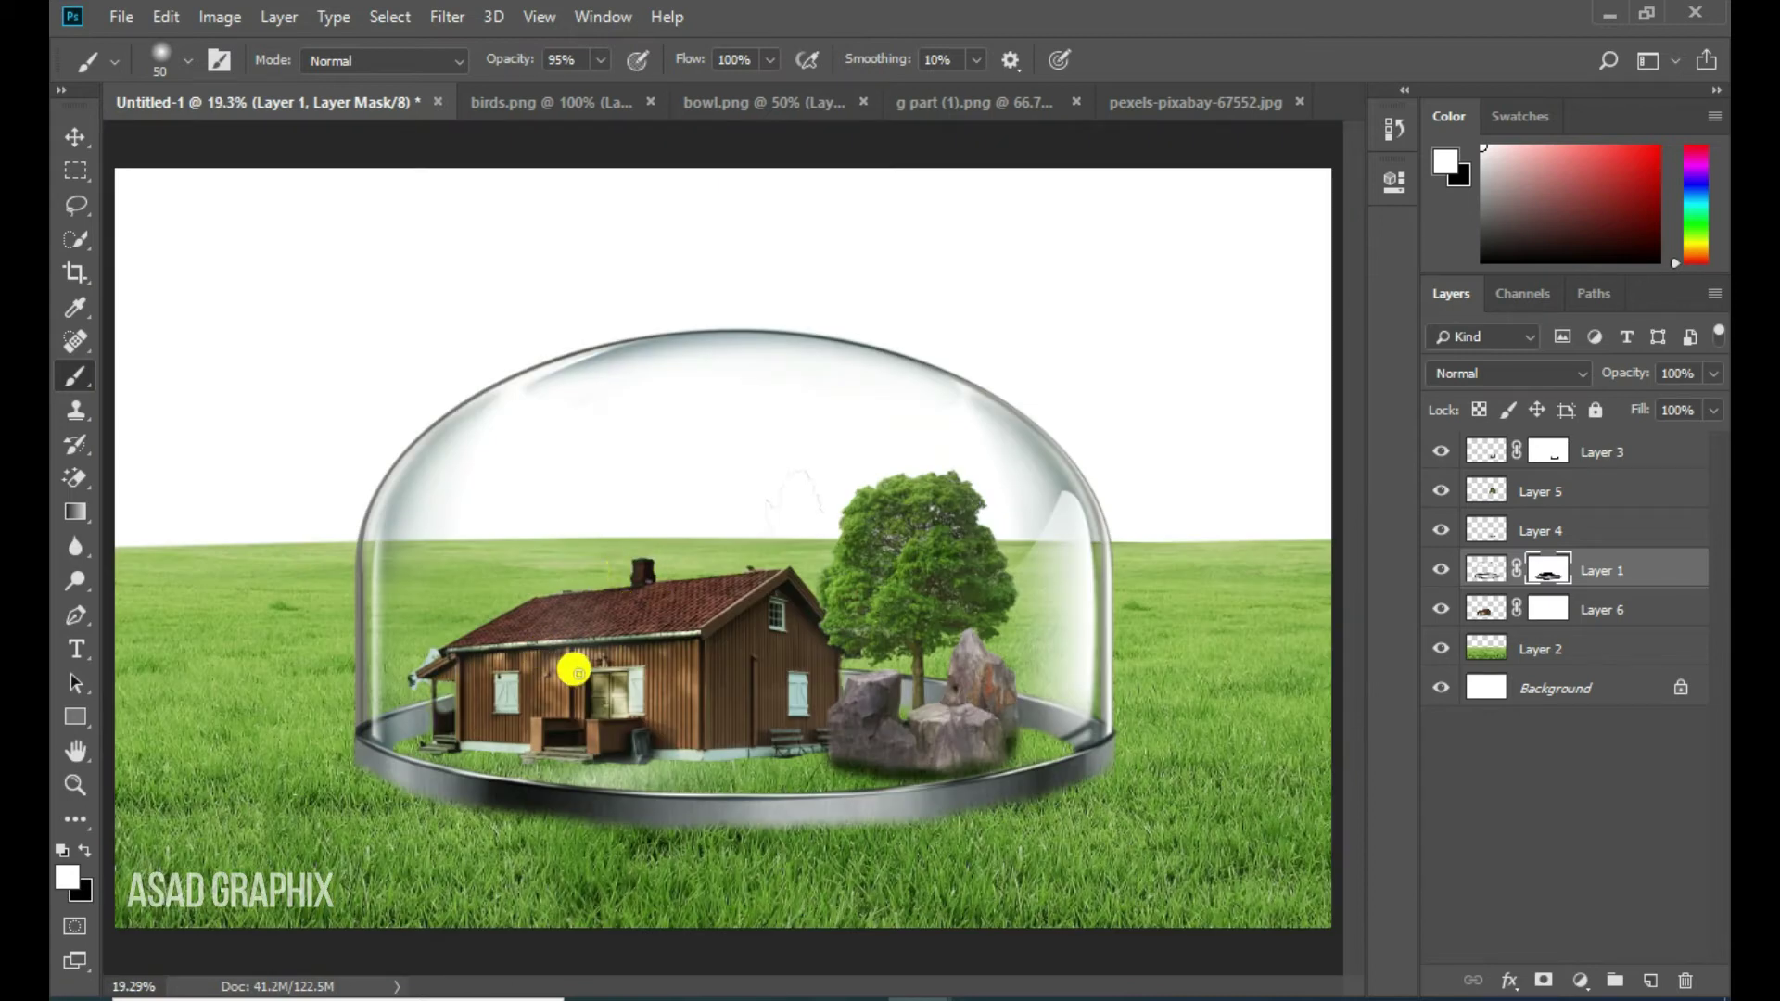
left_click_drag(432, 653, 477, 525)
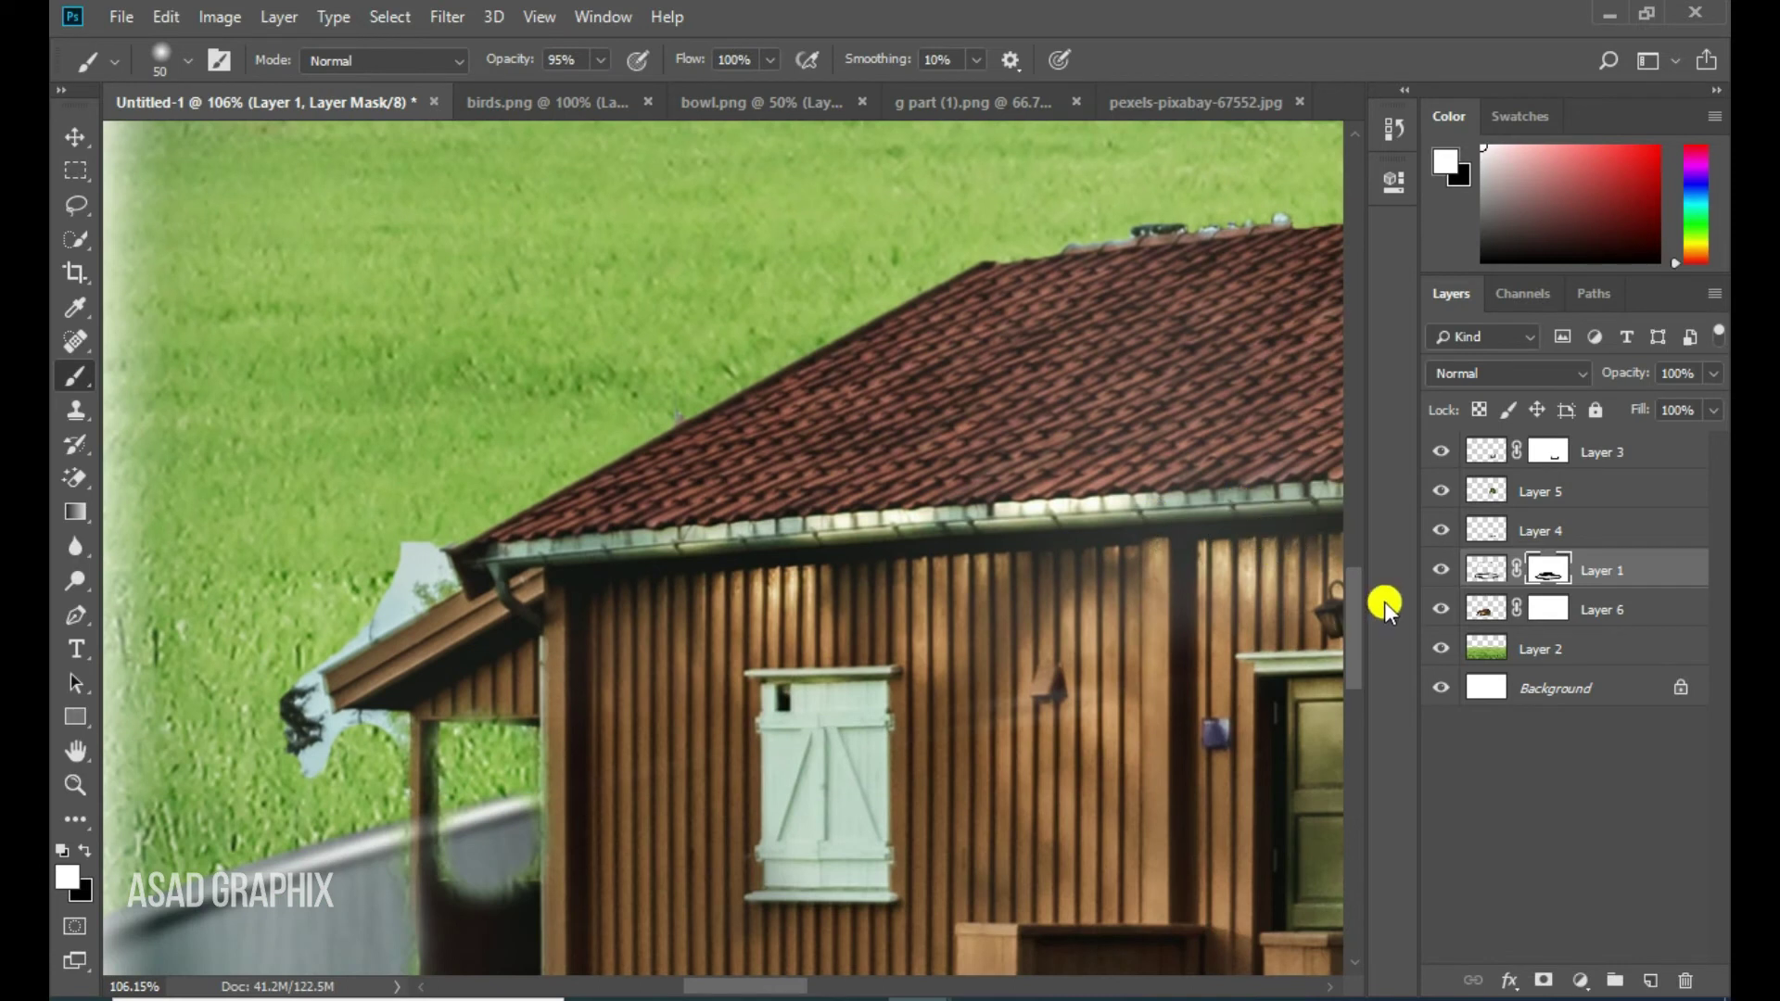
left_click(75, 139)
left_click(1486, 609)
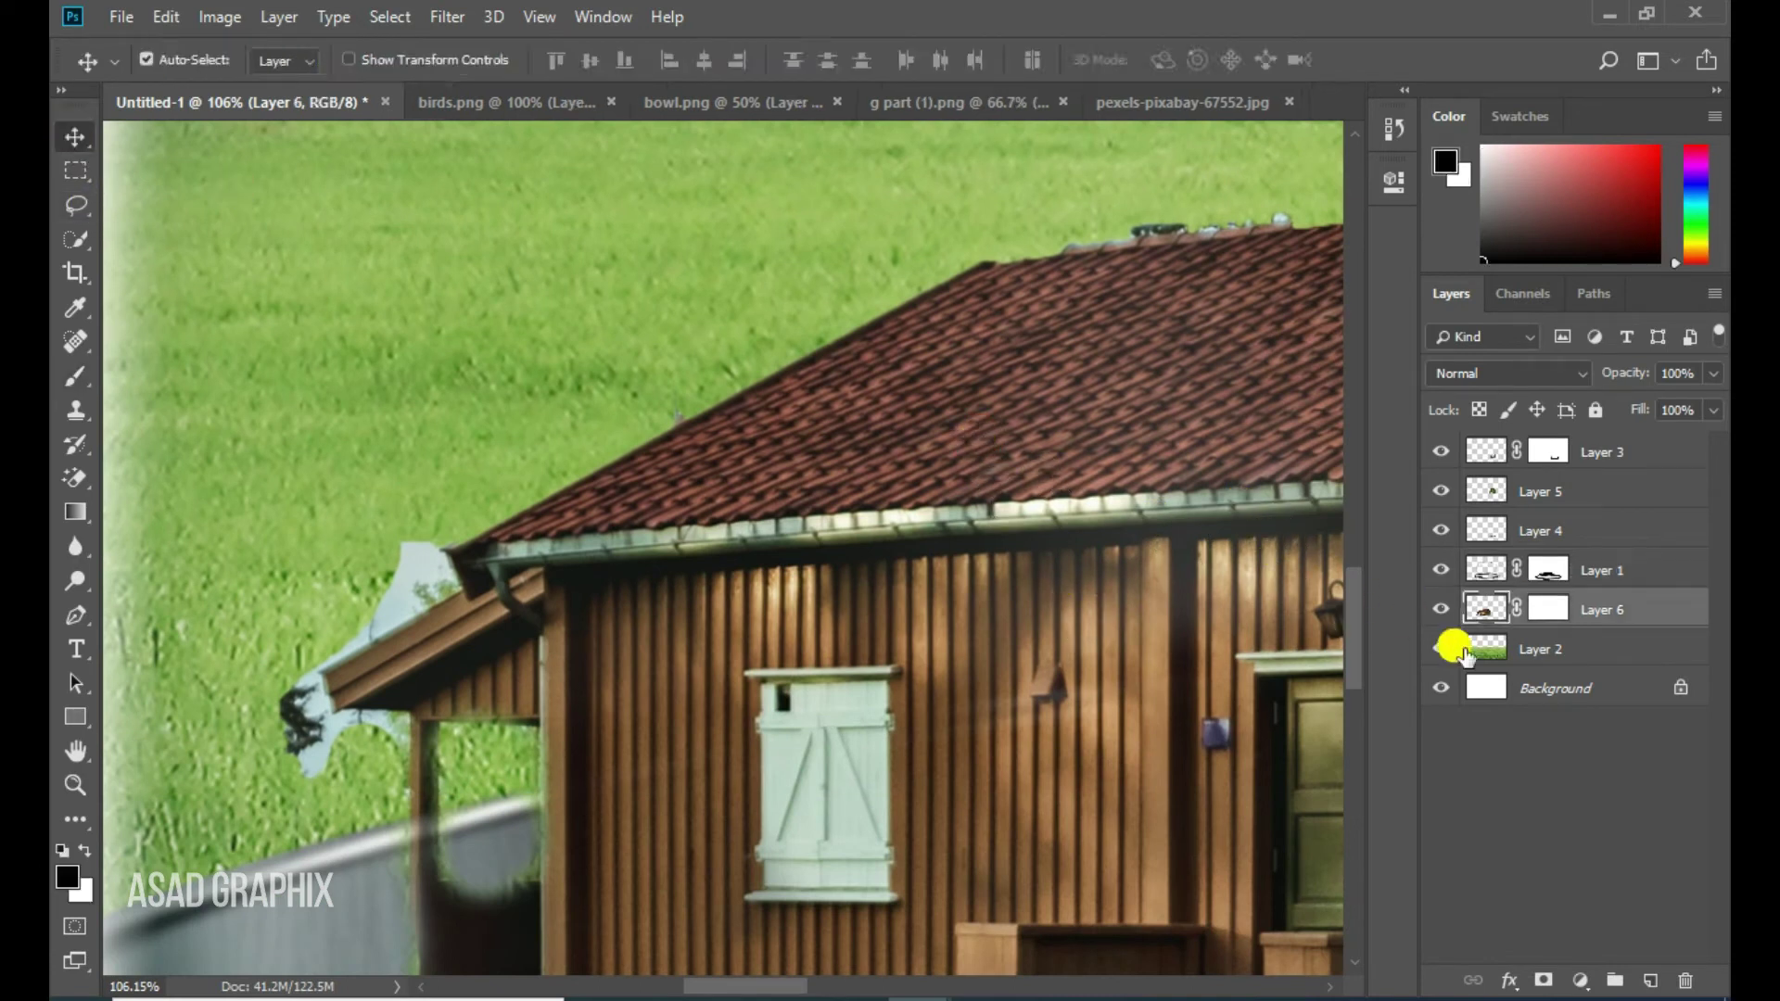
left_click(1441, 610, "alt")
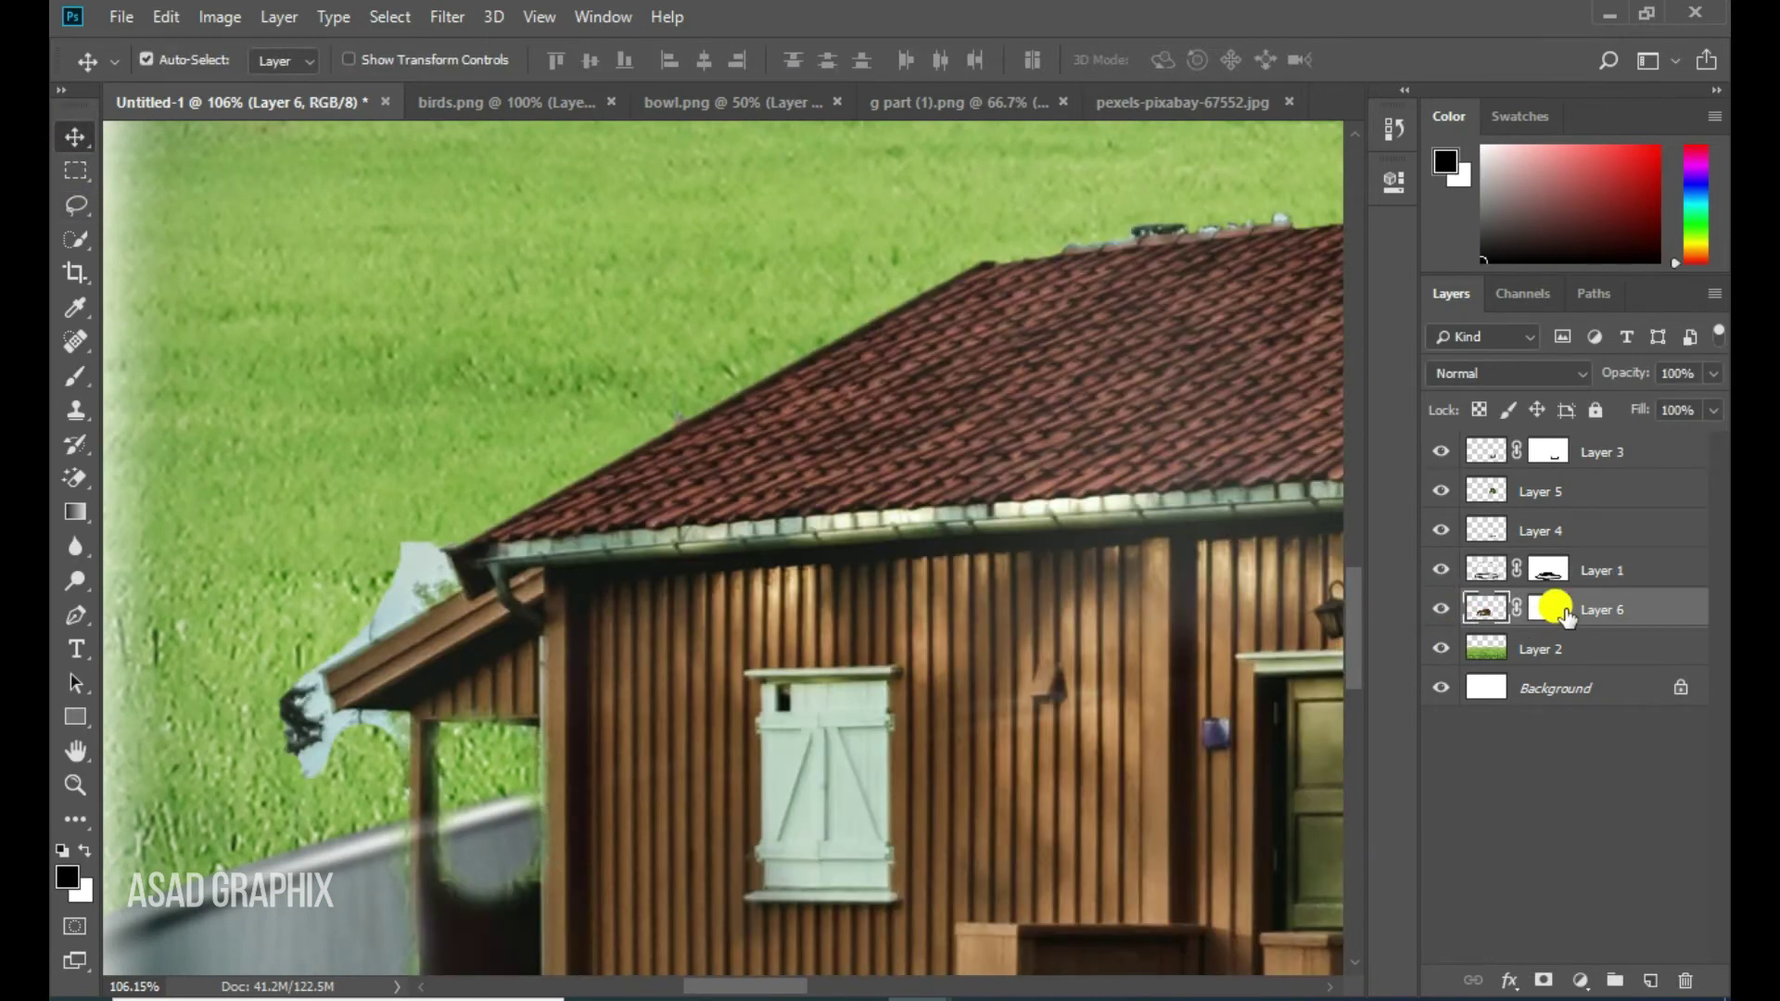
Paint soft black on Layer 6's mask along the house base and roof edge
left_click(1548, 609)
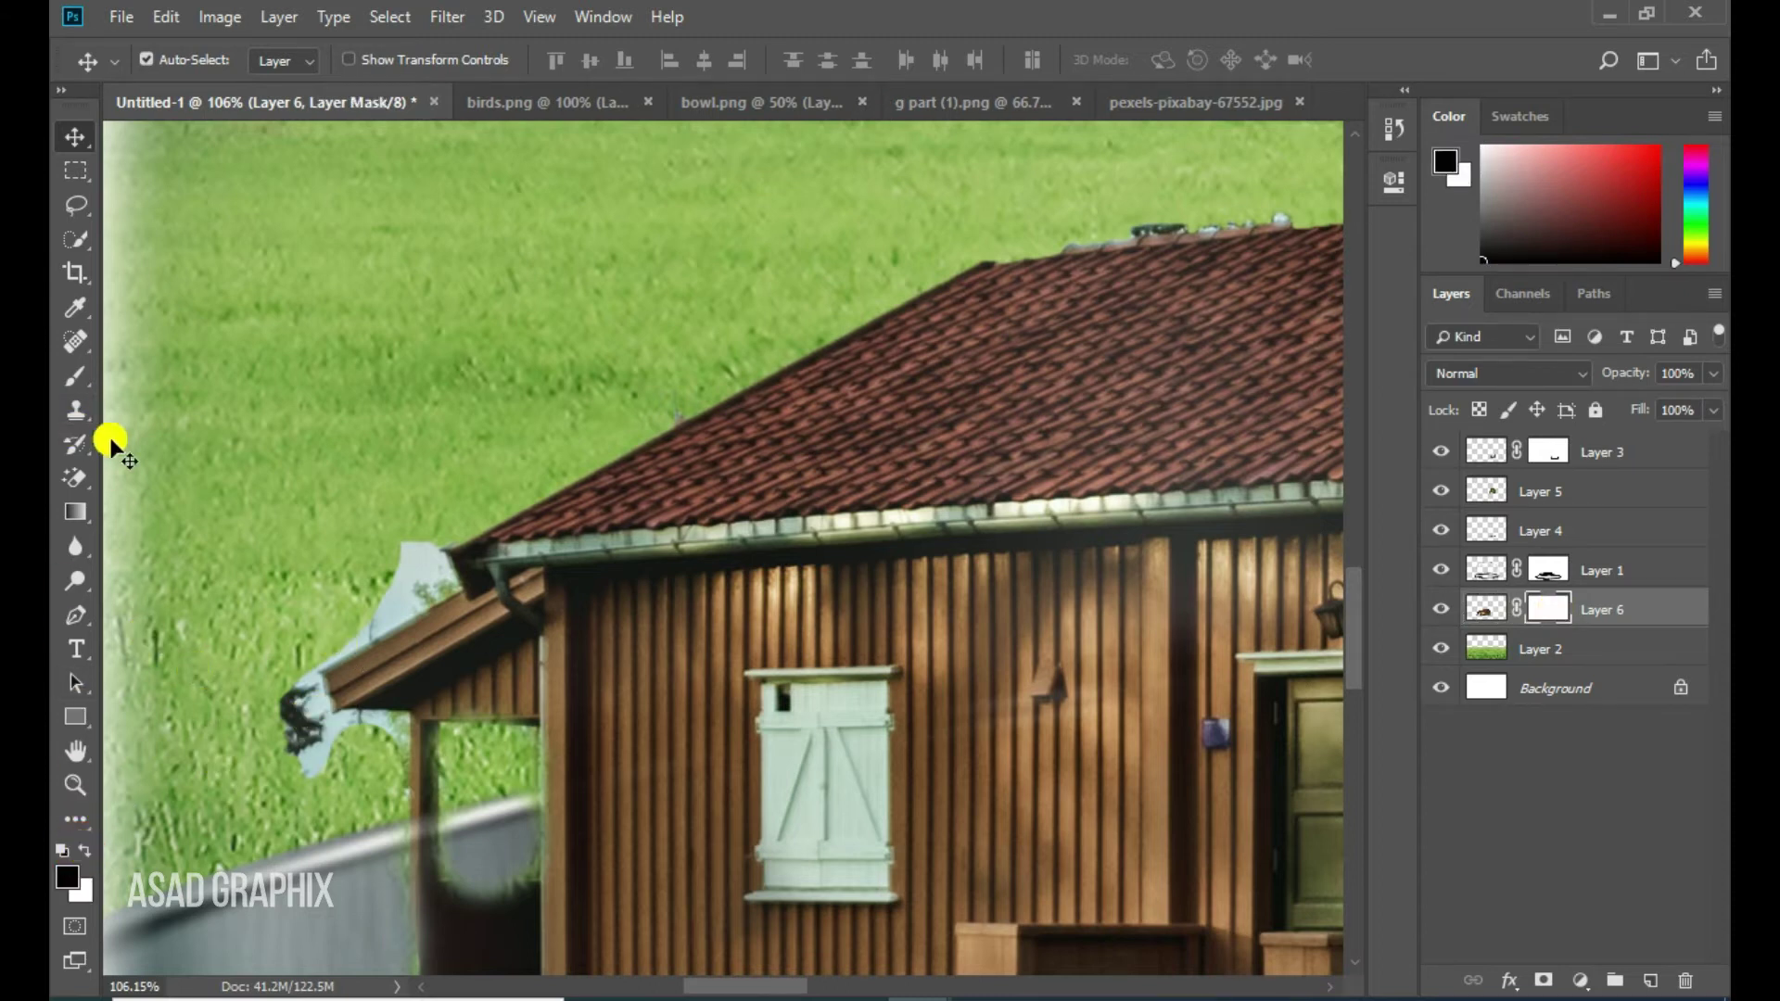
left_click(84, 376)
mouse_move(338, 556)
left_mouse_down()
mouse_move(378, 541)
mouse_move(378, 576)
mouse_move(270, 621)
mouse_move(250, 667)
mouse_move(269, 709)
left_mouse_up()
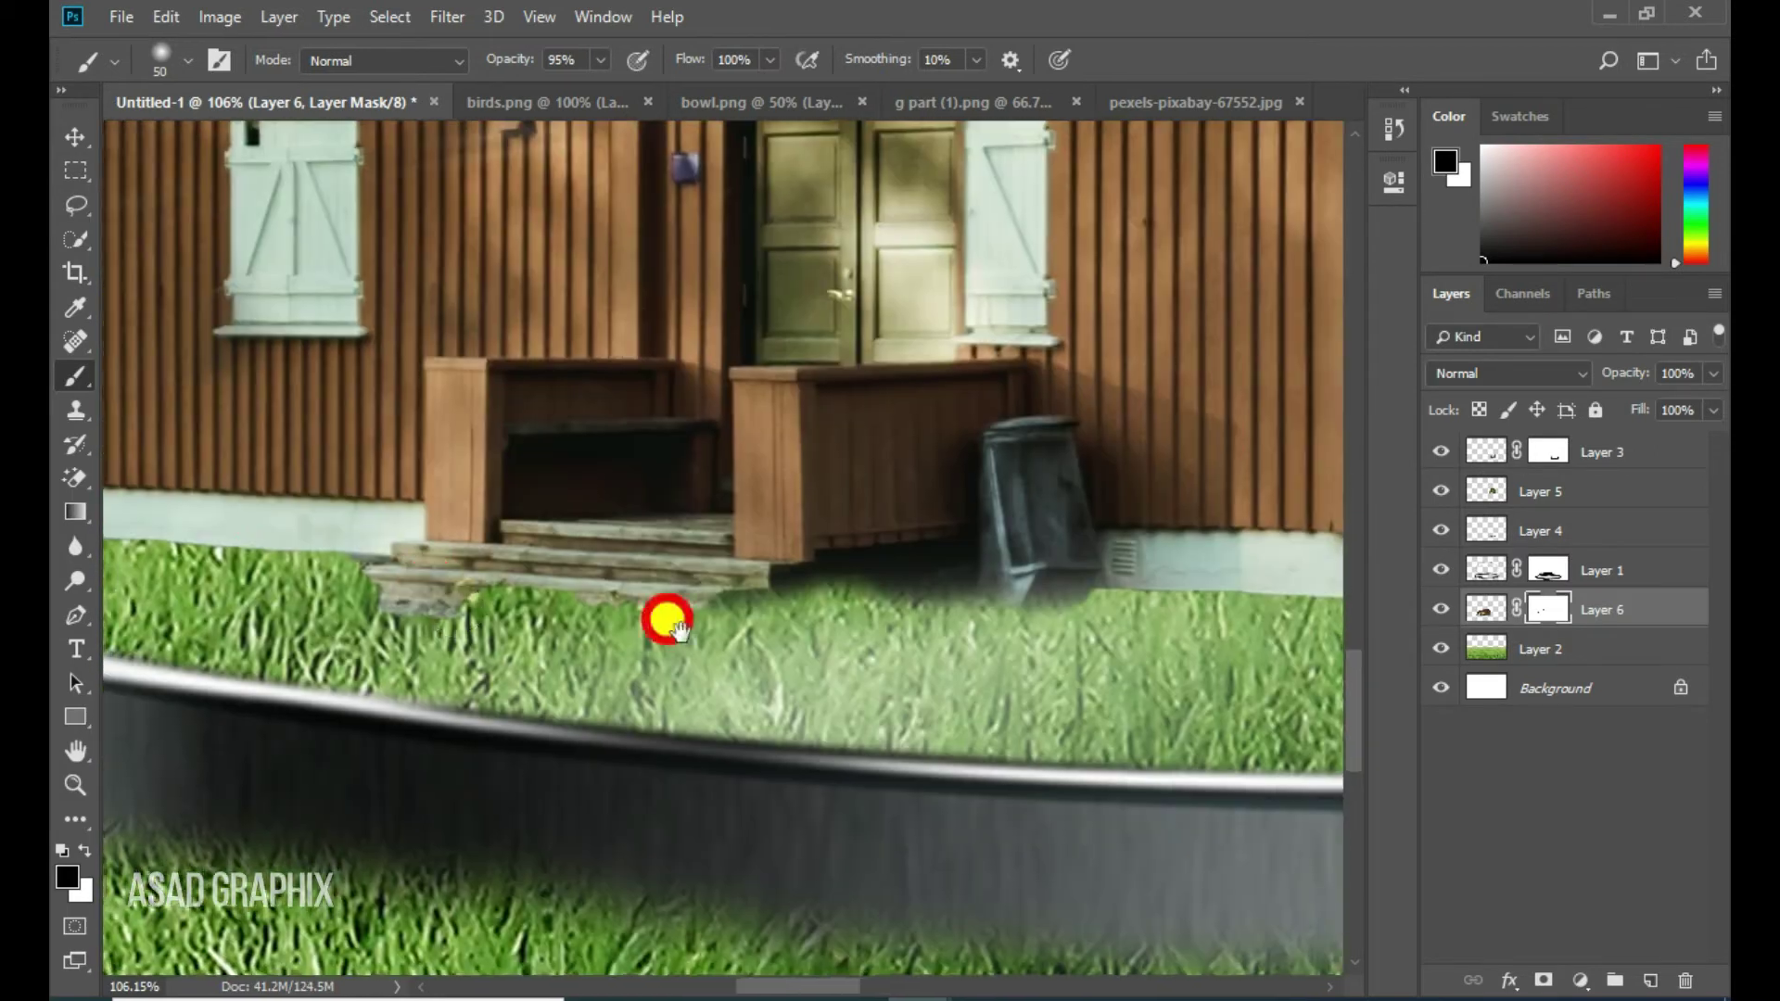
mouse_move(667, 620)
left_mouse_down()
mouse_move(485, 592)
mouse_move(982, 624)
left_mouse_up()
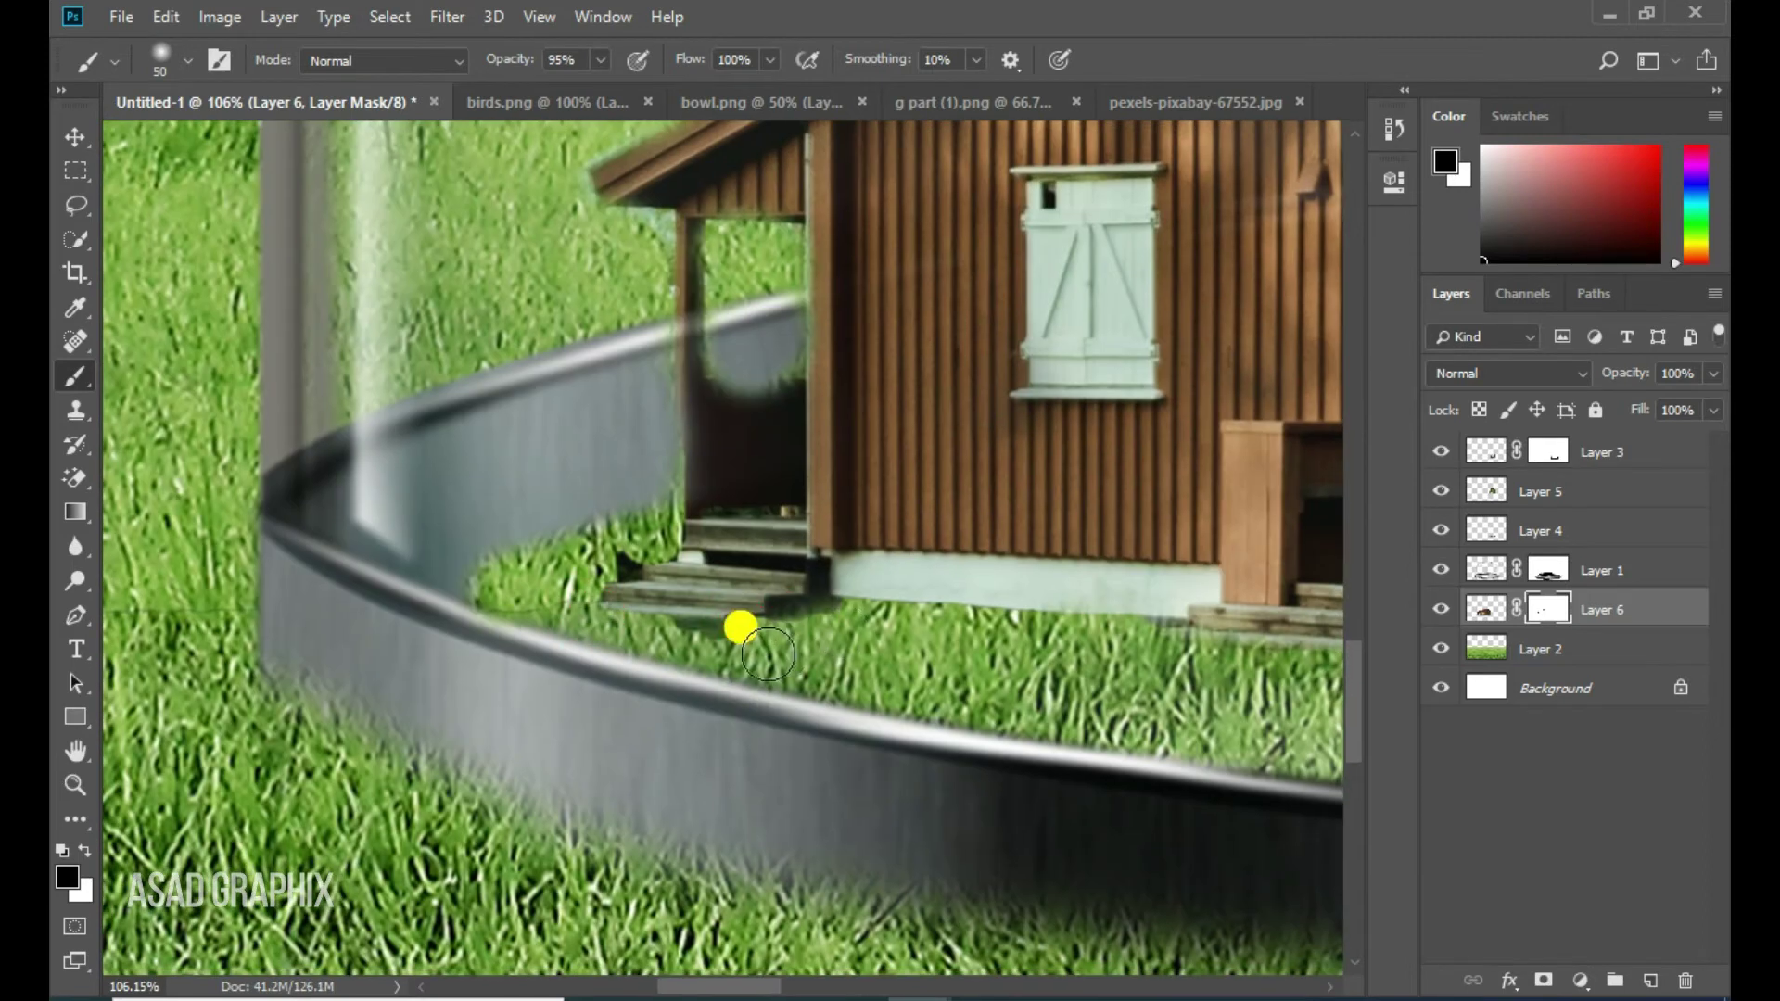
left_click_drag(834, 640, 612, 624)
key("v")
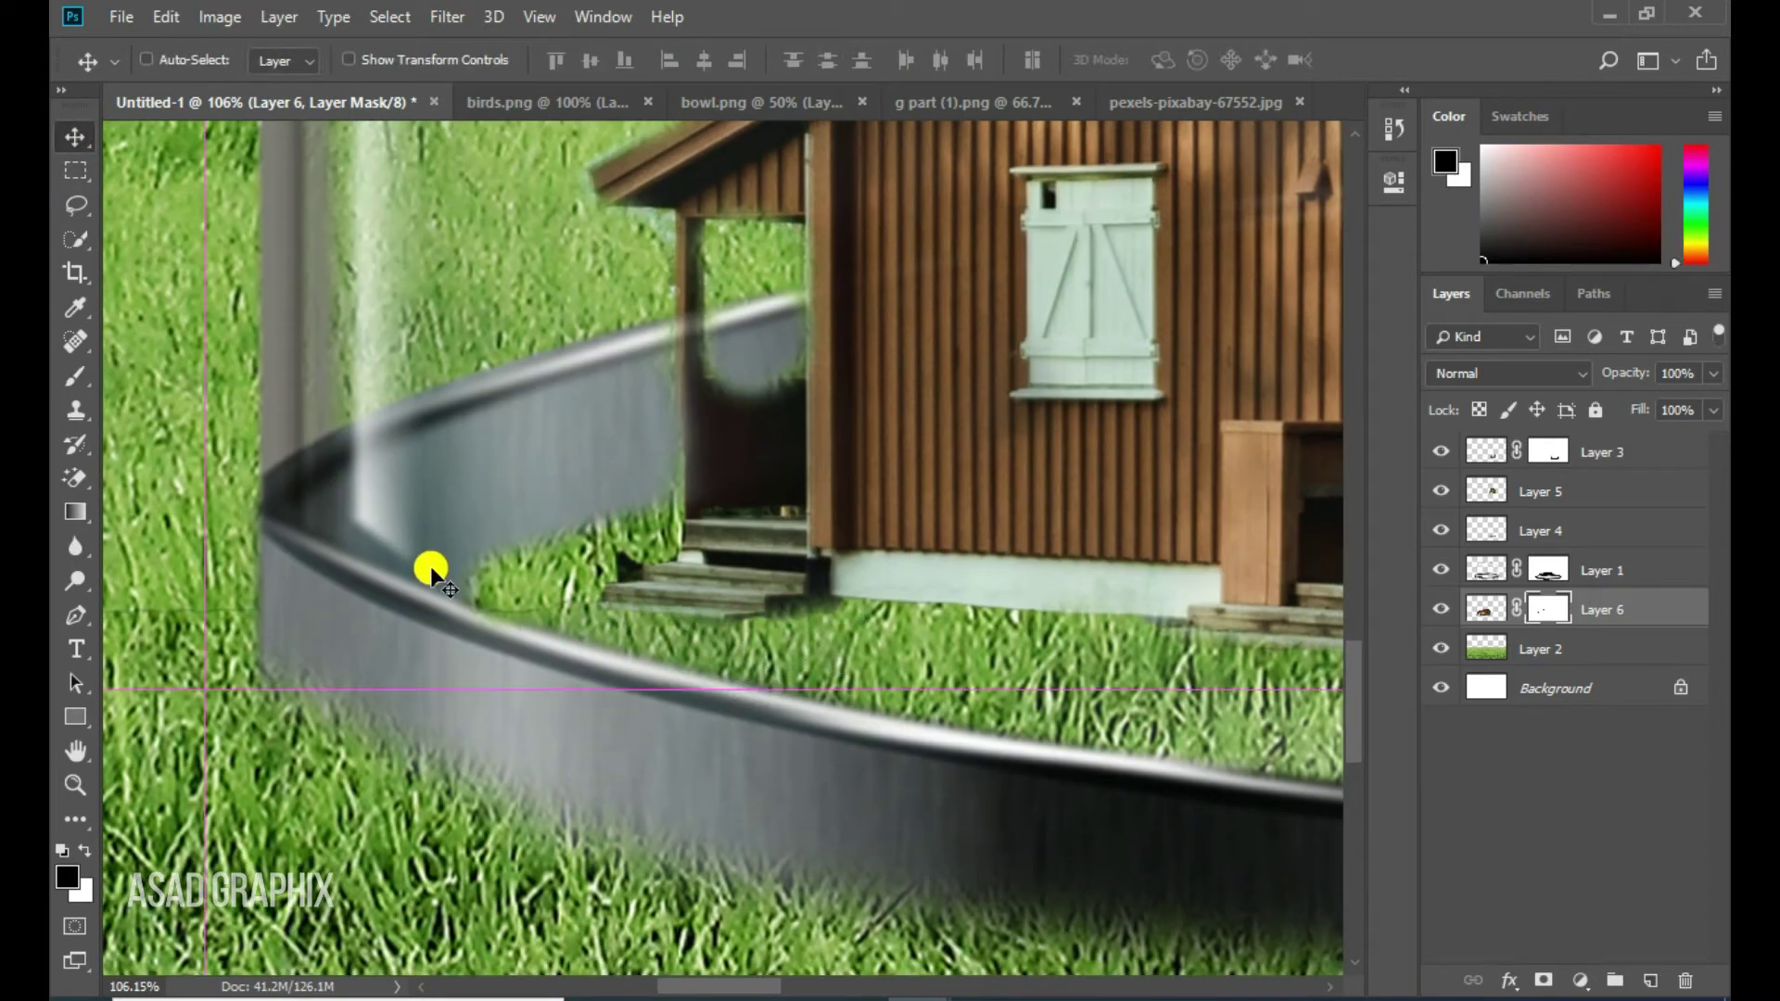
key("ctrl+0")
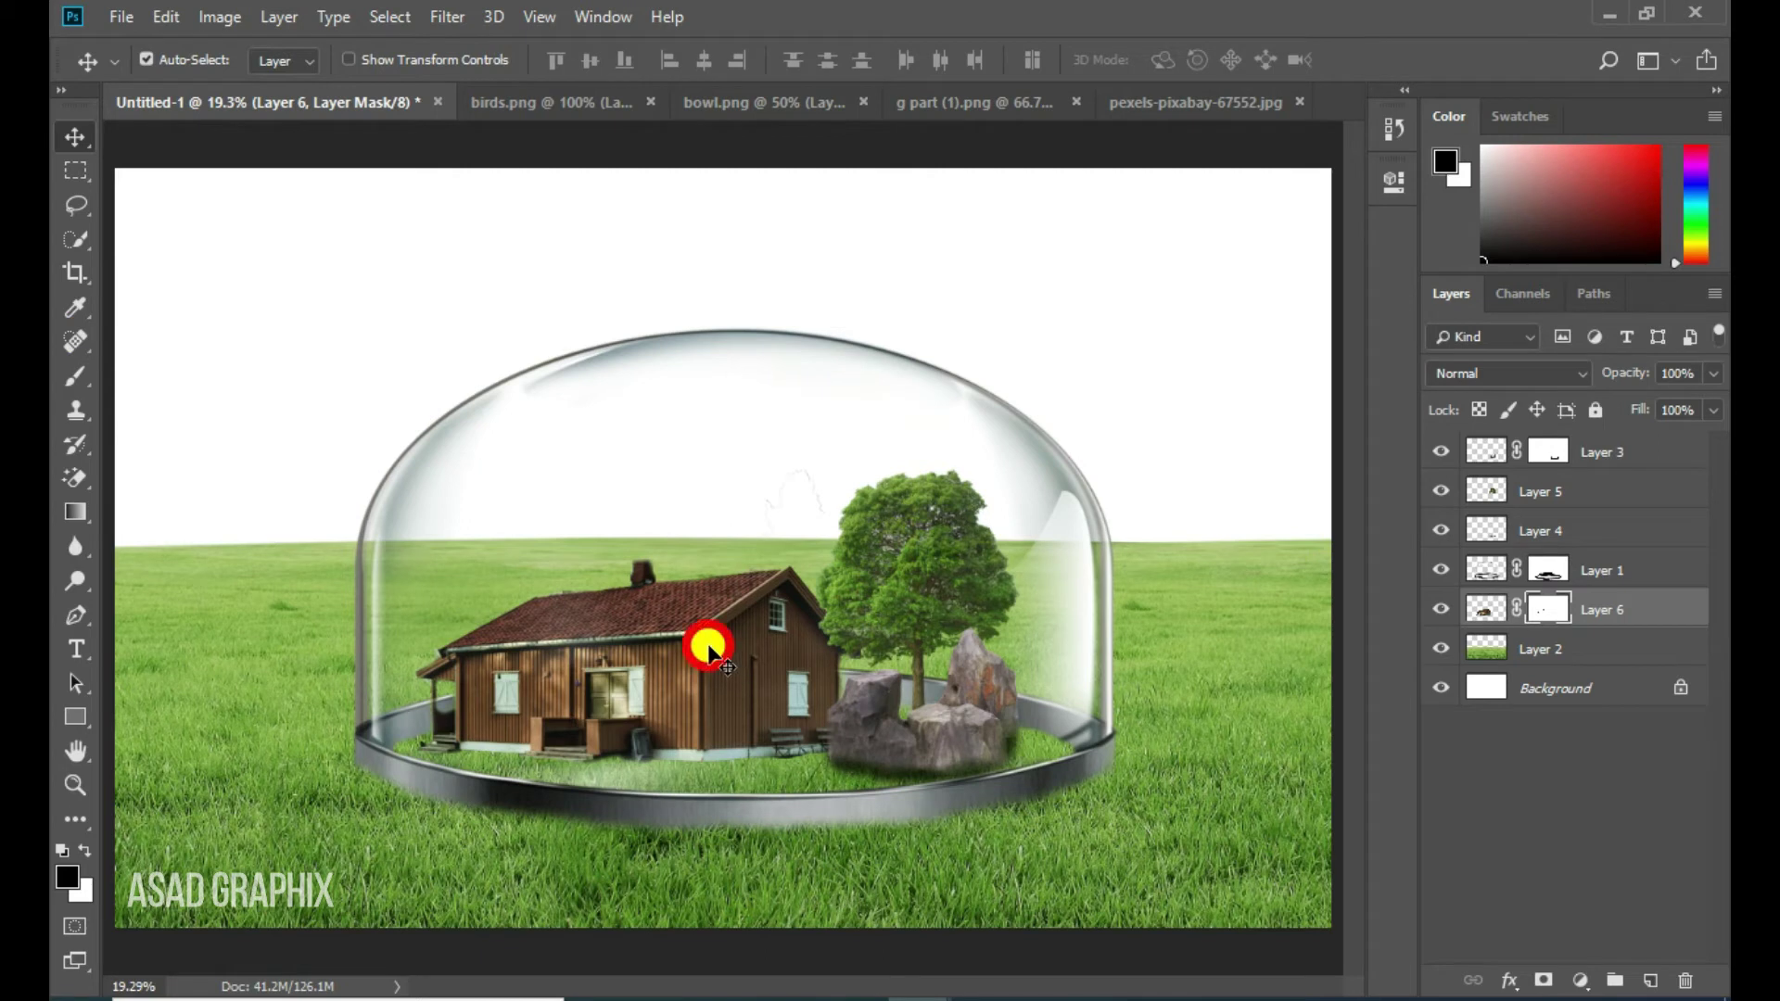
left_click(1558, 651)
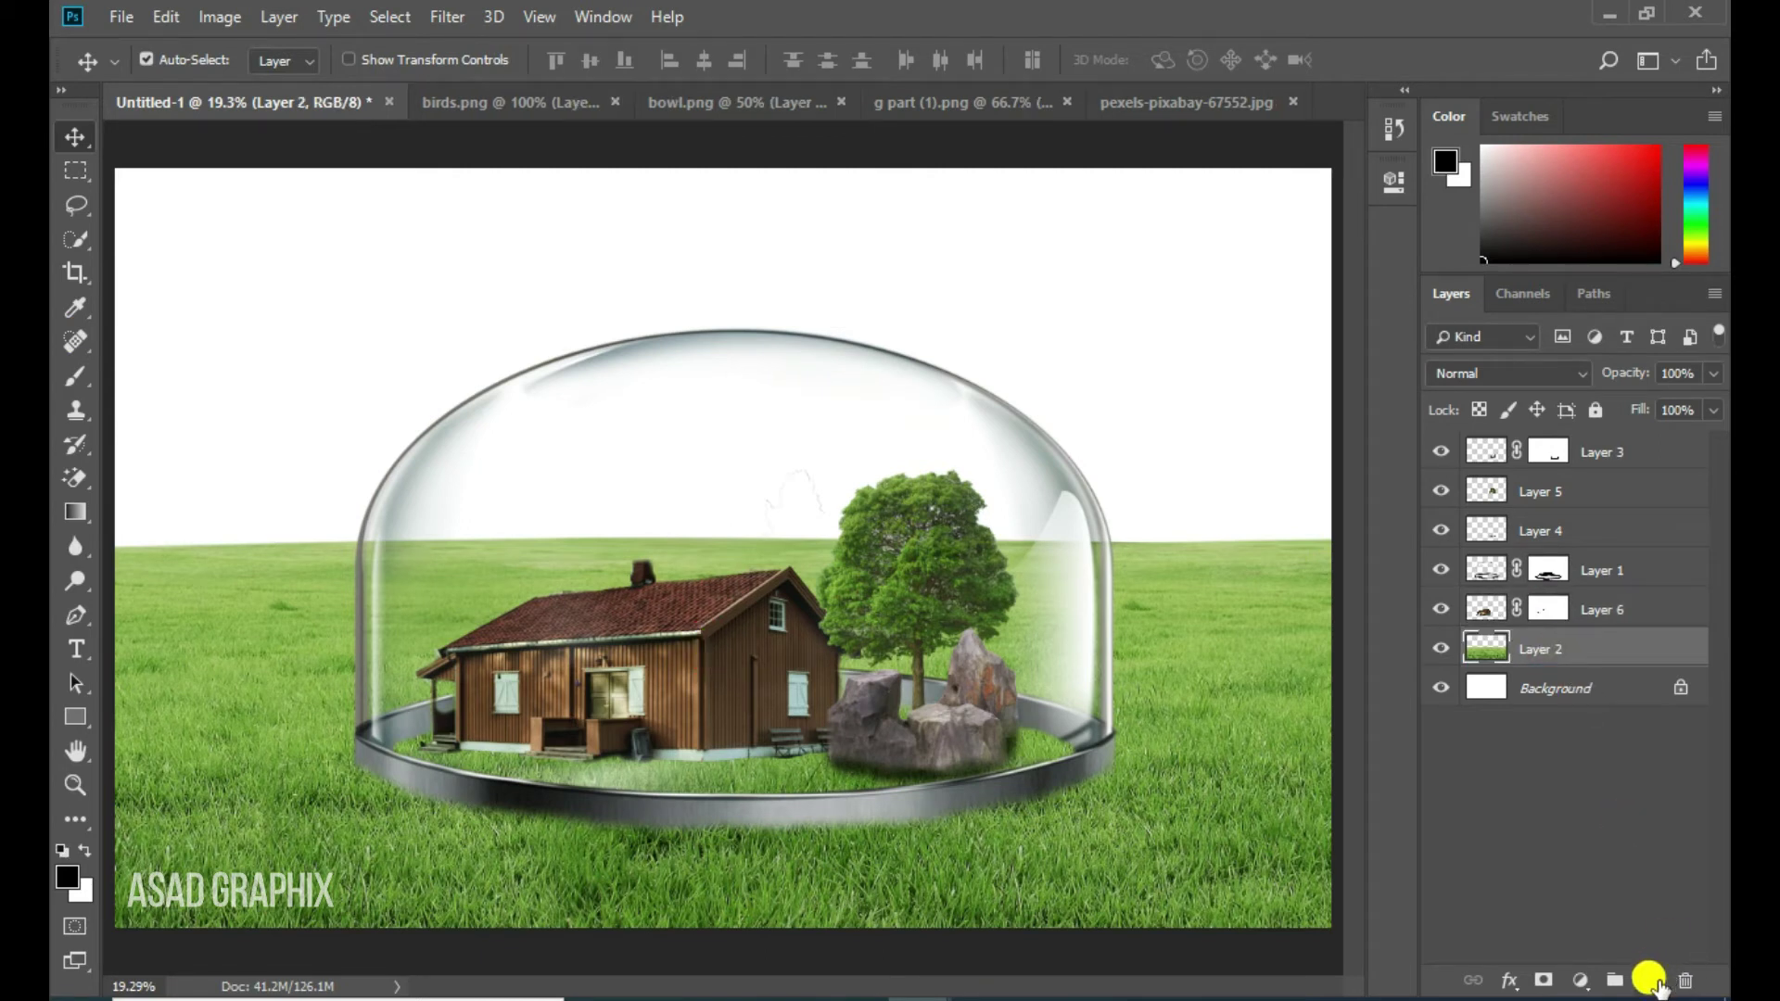
Add Layer 7 and brush a dark shadow along the house base and under the porch
left_click(1651, 981)
left_click(76, 375)
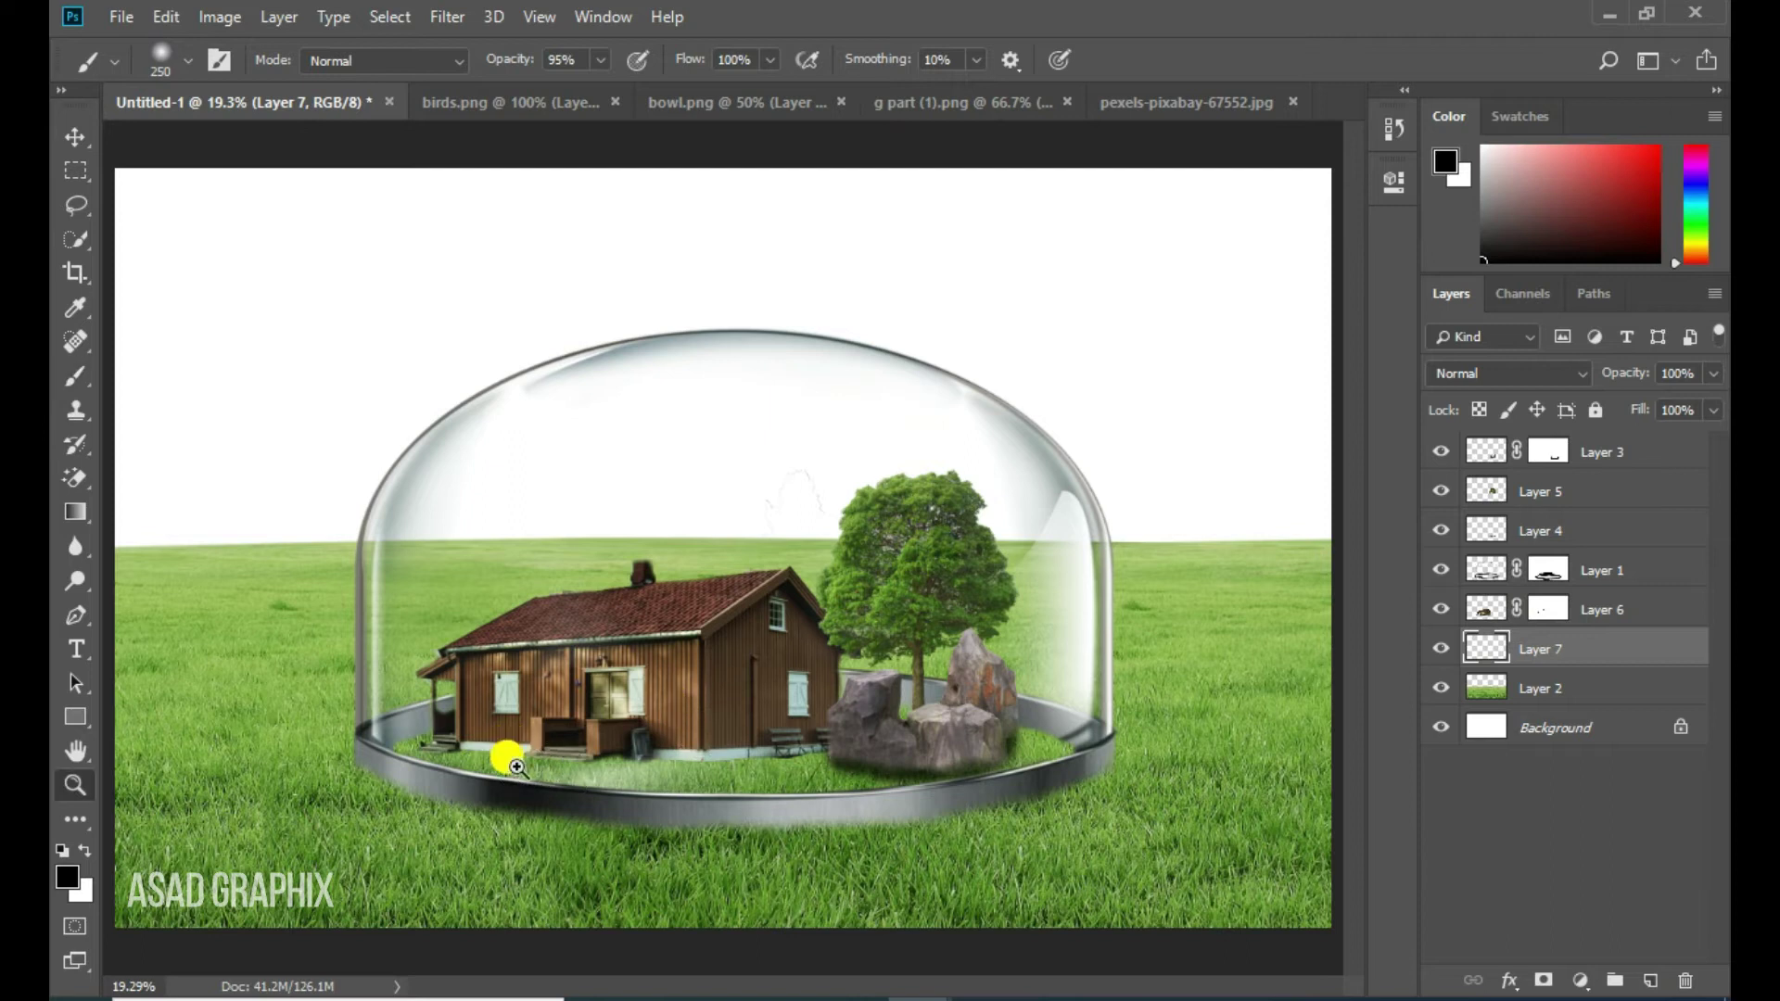
key("z")
left_click_drag(497, 775, 646, 772)
key("b")
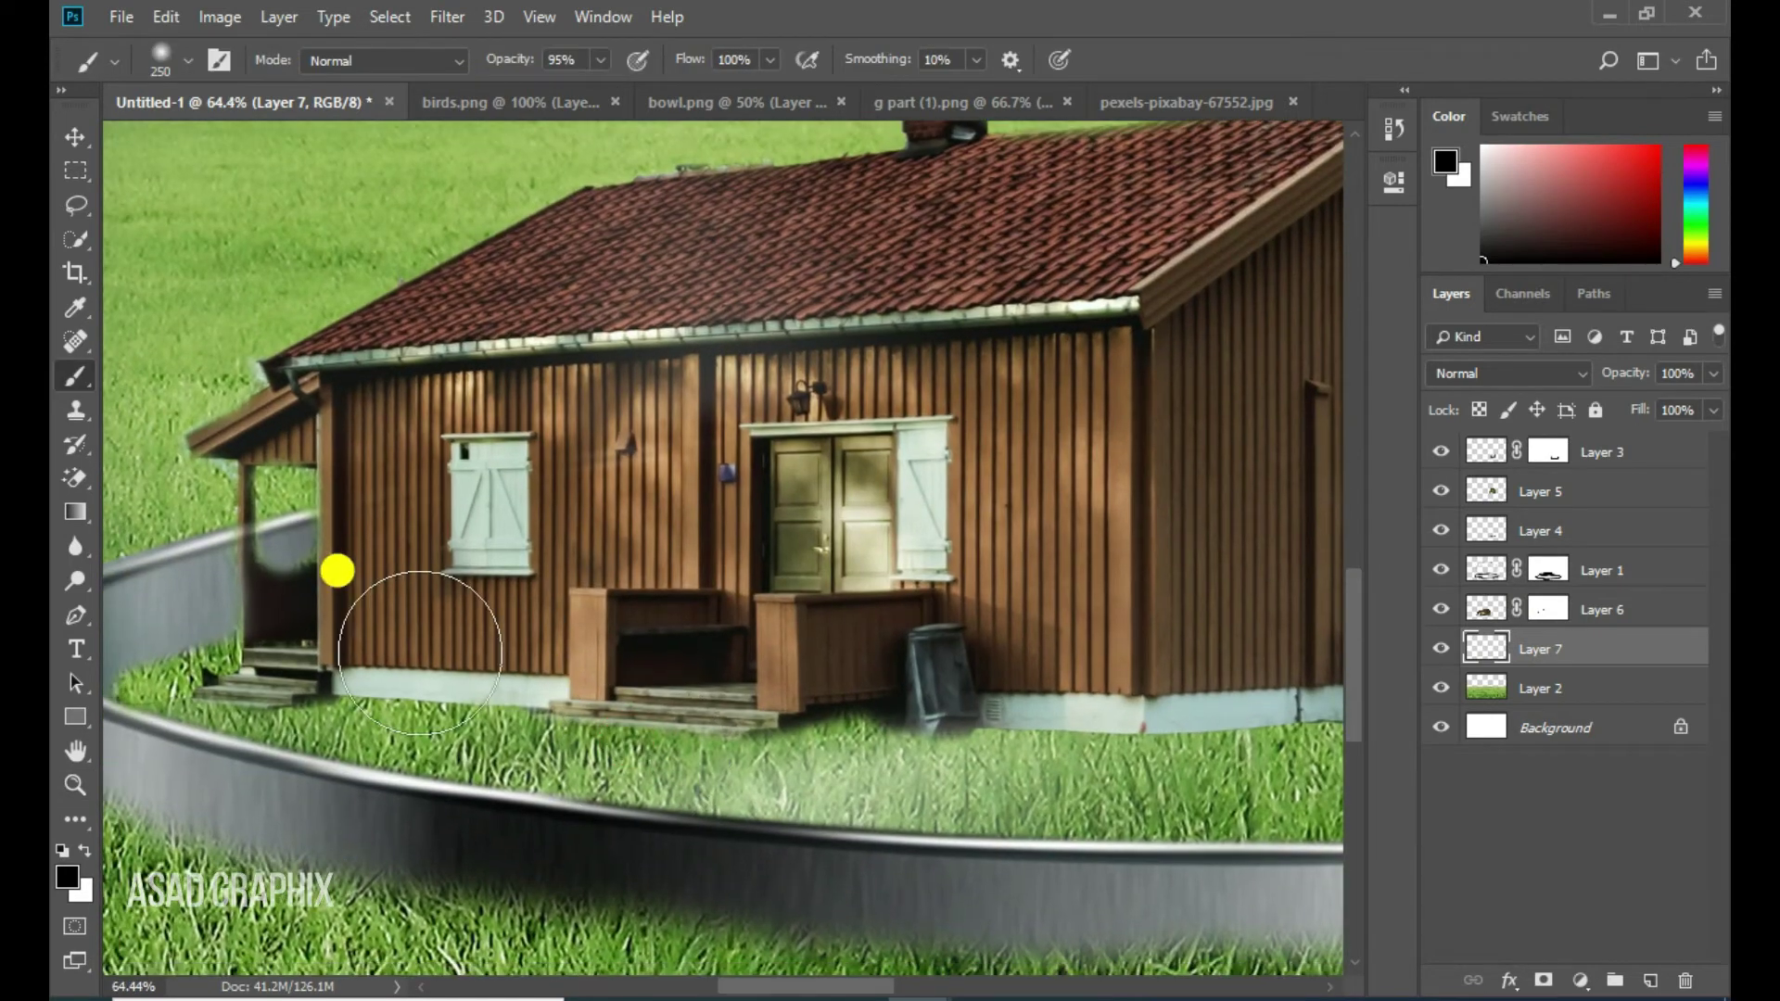
left_click_drag(534, 662, 1160, 658)
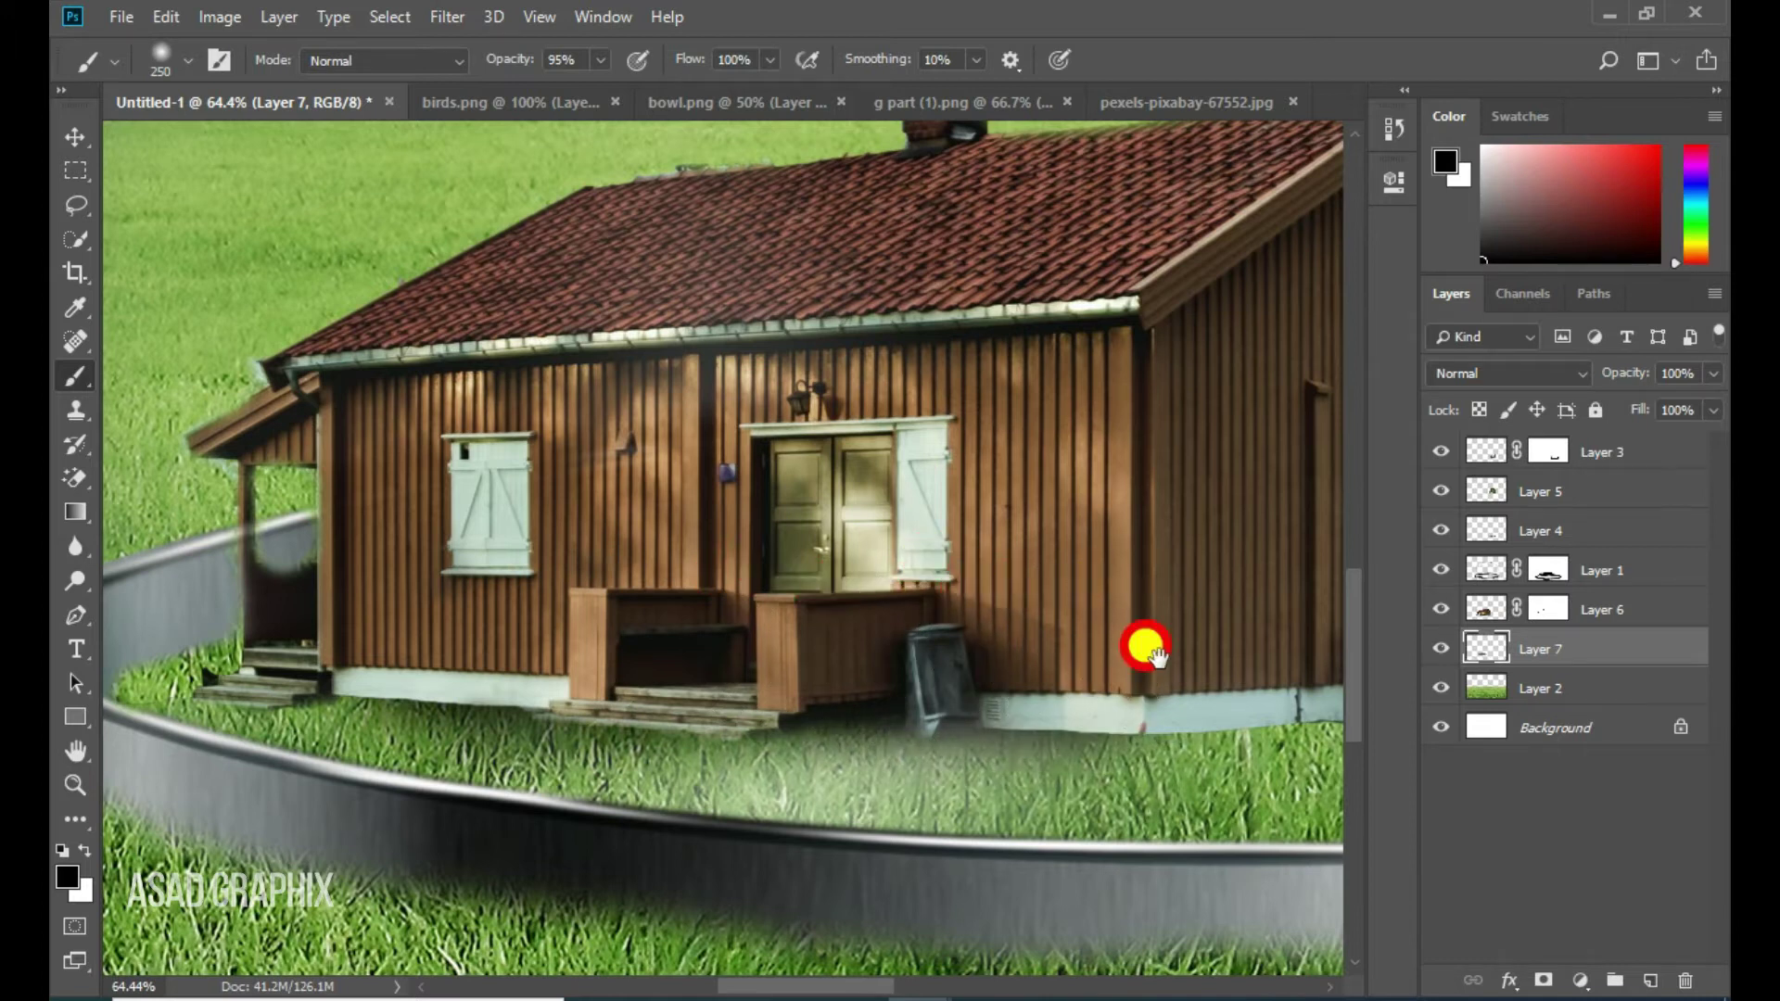
key("bracketleft")
key("bracketleft")
mouse_move(933, 674)
left_mouse_down()
mouse_move(1135, 657)
mouse_move(894, 662)
mouse_move(1001, 614)
mouse_move(1132, 606)
mouse_move(659, 628)
mouse_move(563, 679)
left_mouse_up()
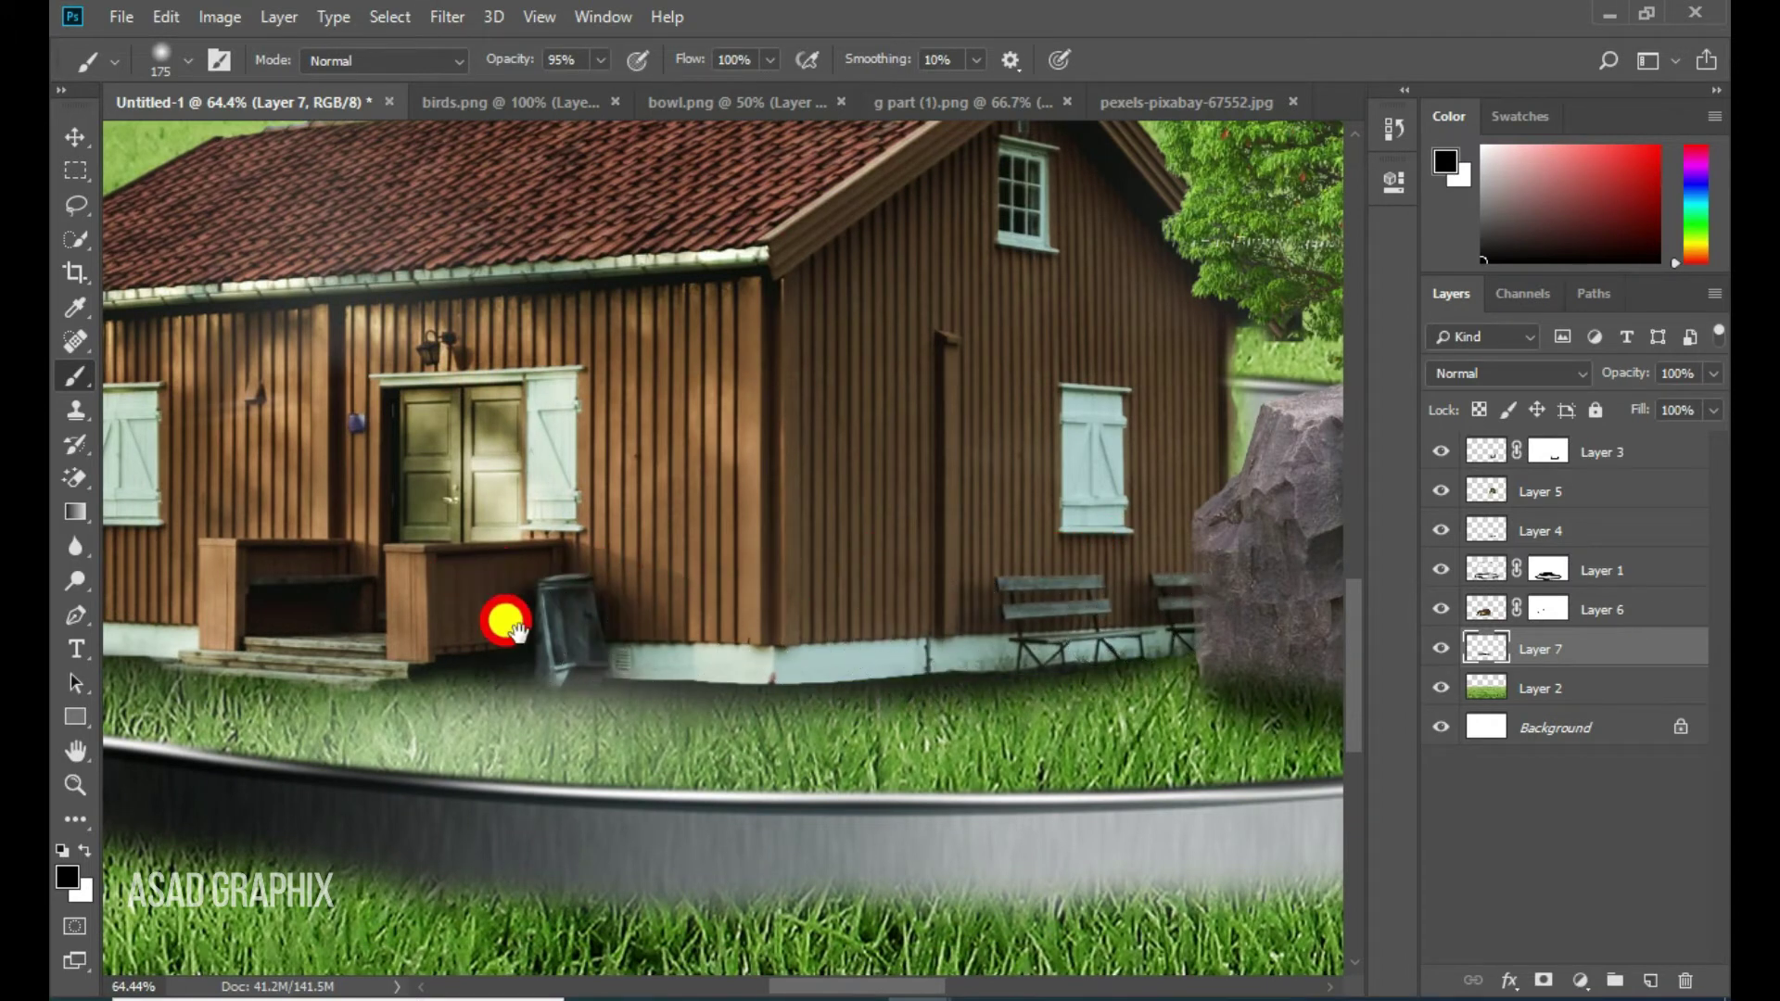
left_click_drag(495, 627, 783, 609)
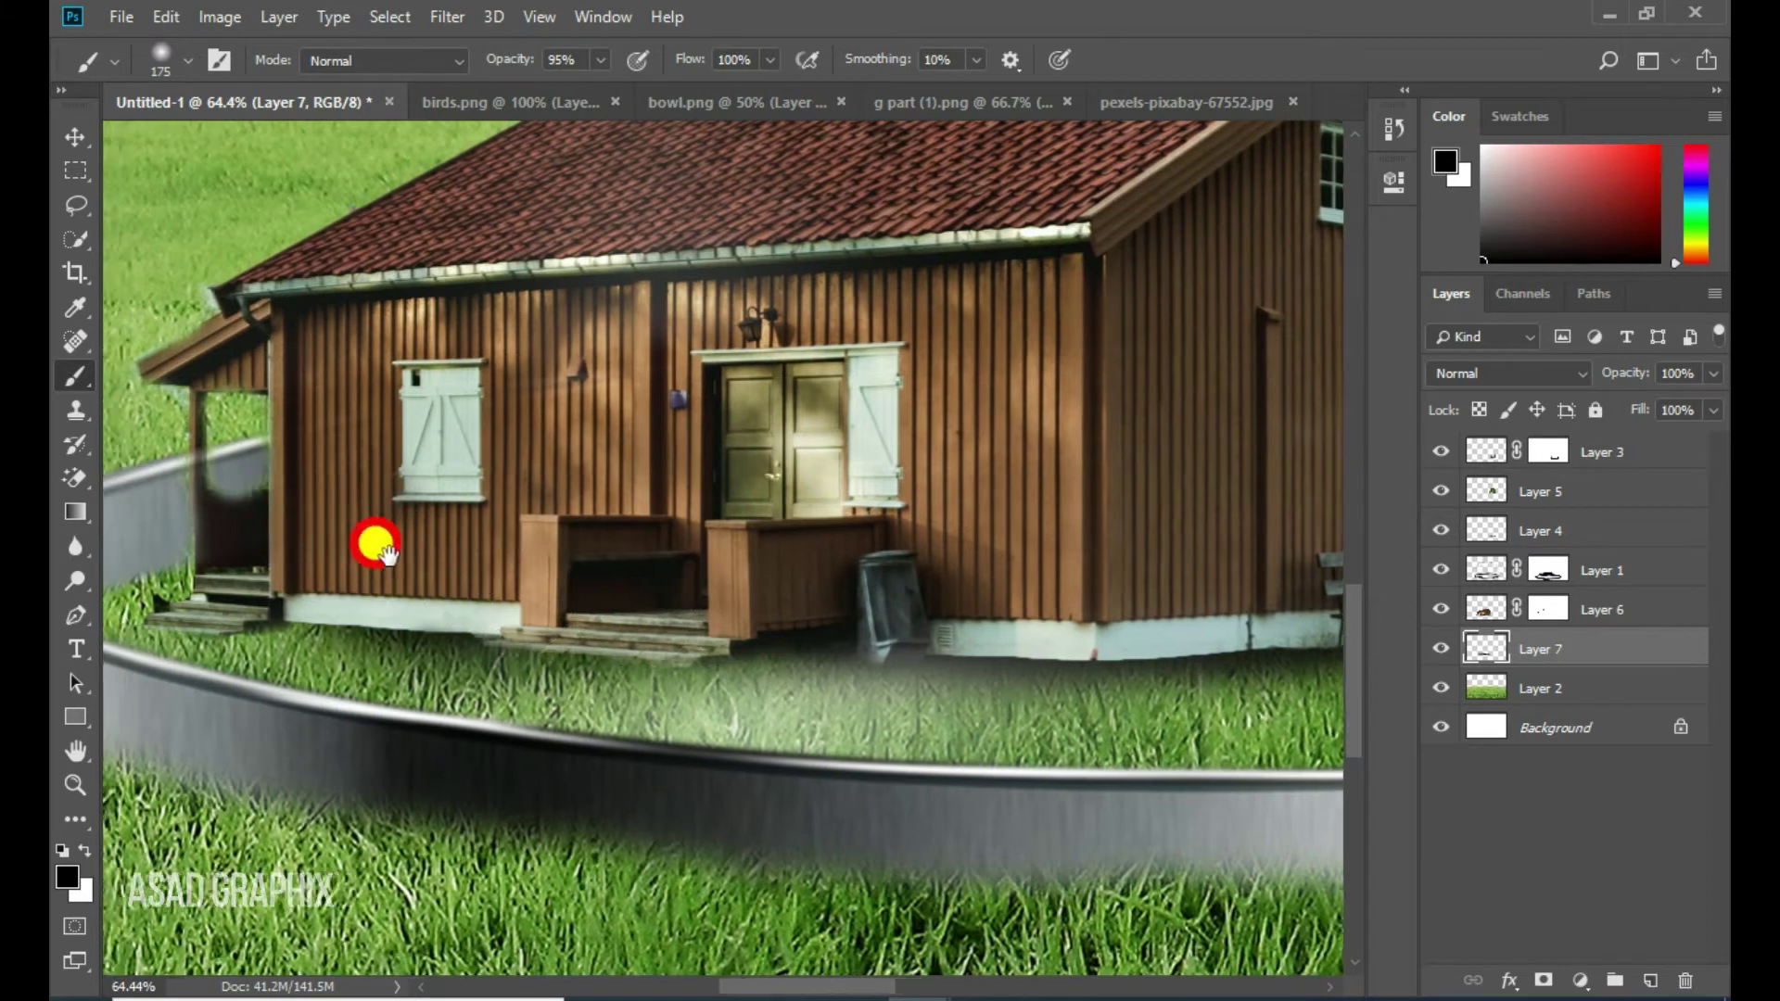
scroll(436, 602, "left", 3)
mouse_move(448, 584)
left_mouse_down()
mouse_move(389, 589)
mouse_move(422, 581)
left_mouse_up()
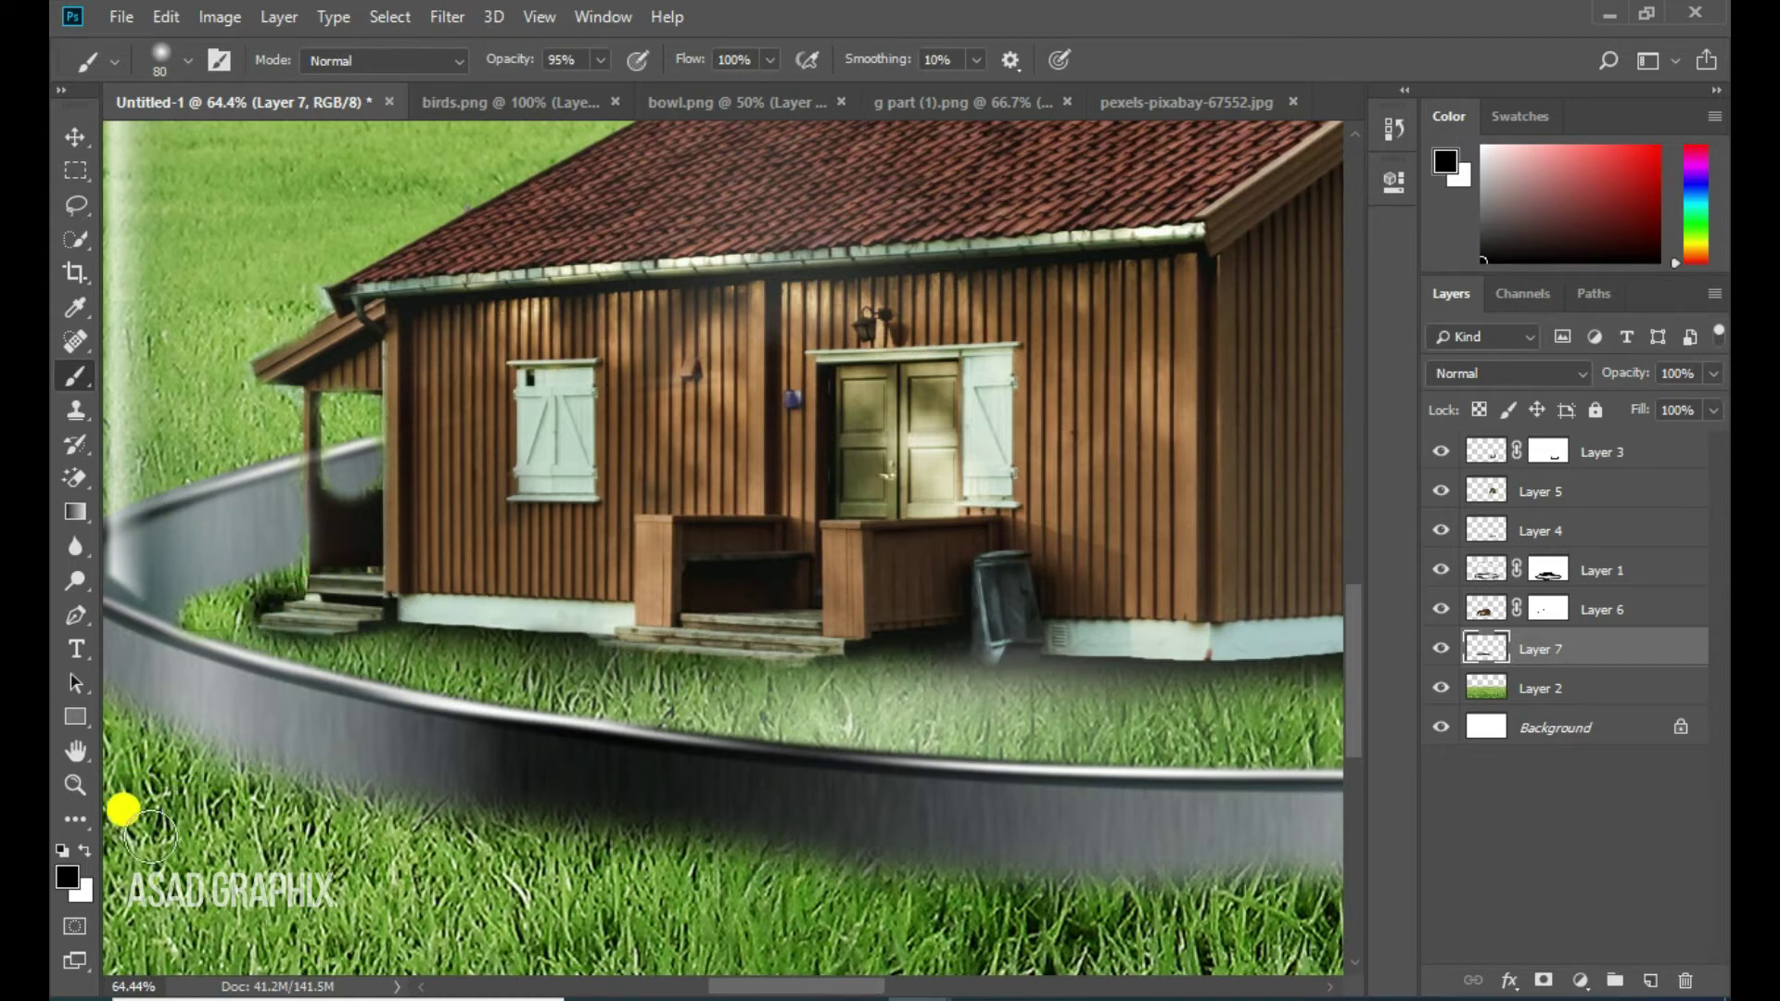
Undo a white stroke and erase the dark shadow beside the porch on Layer 7
key("x")
left_click_drag(203, 577, 232, 555)
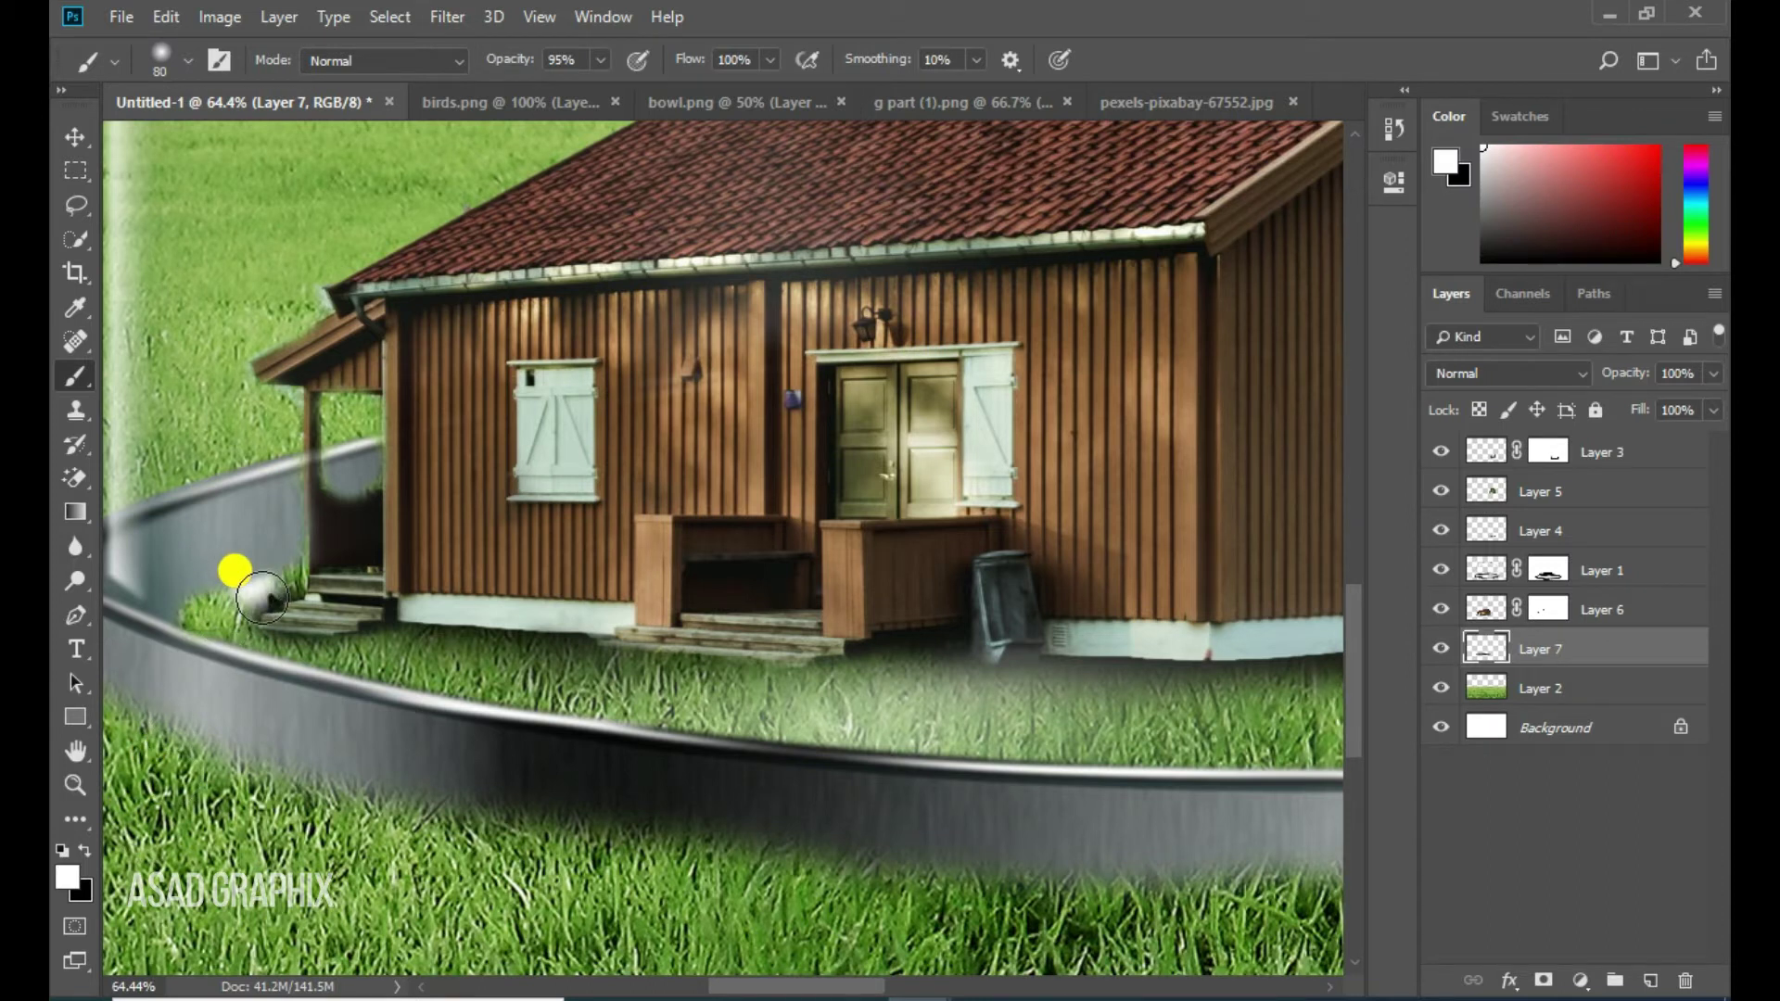
key("ctrl+z")
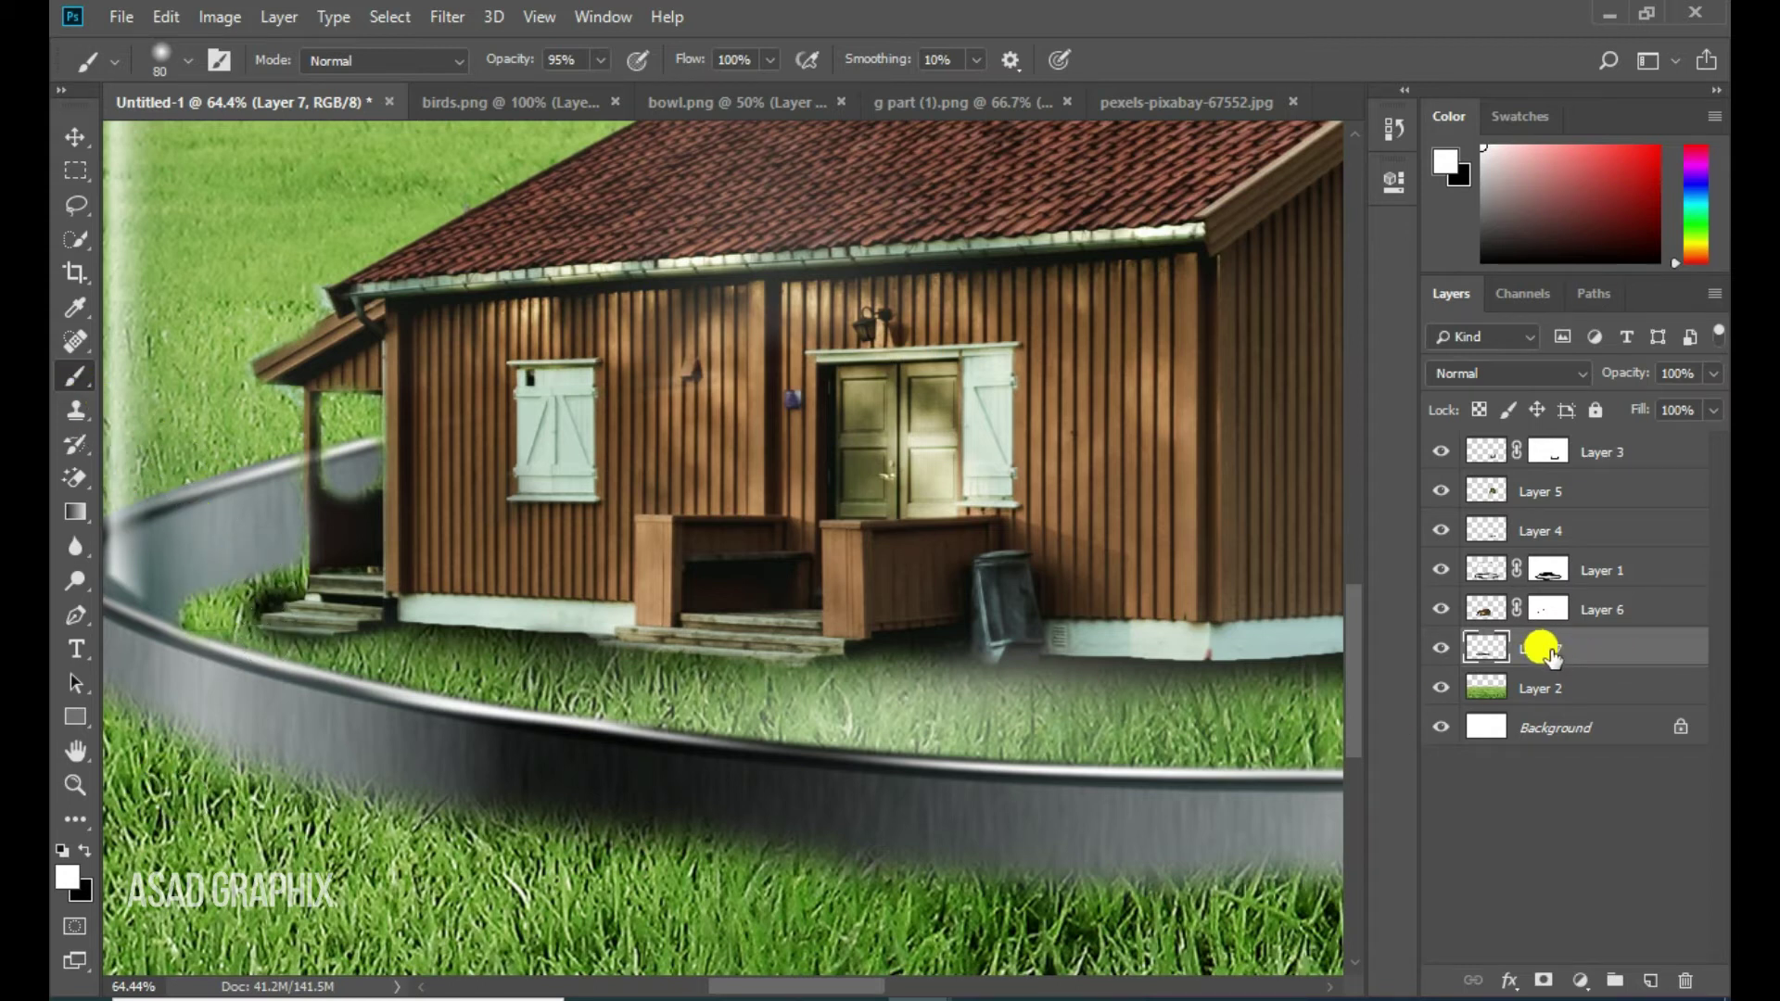
left_click(1441, 648)
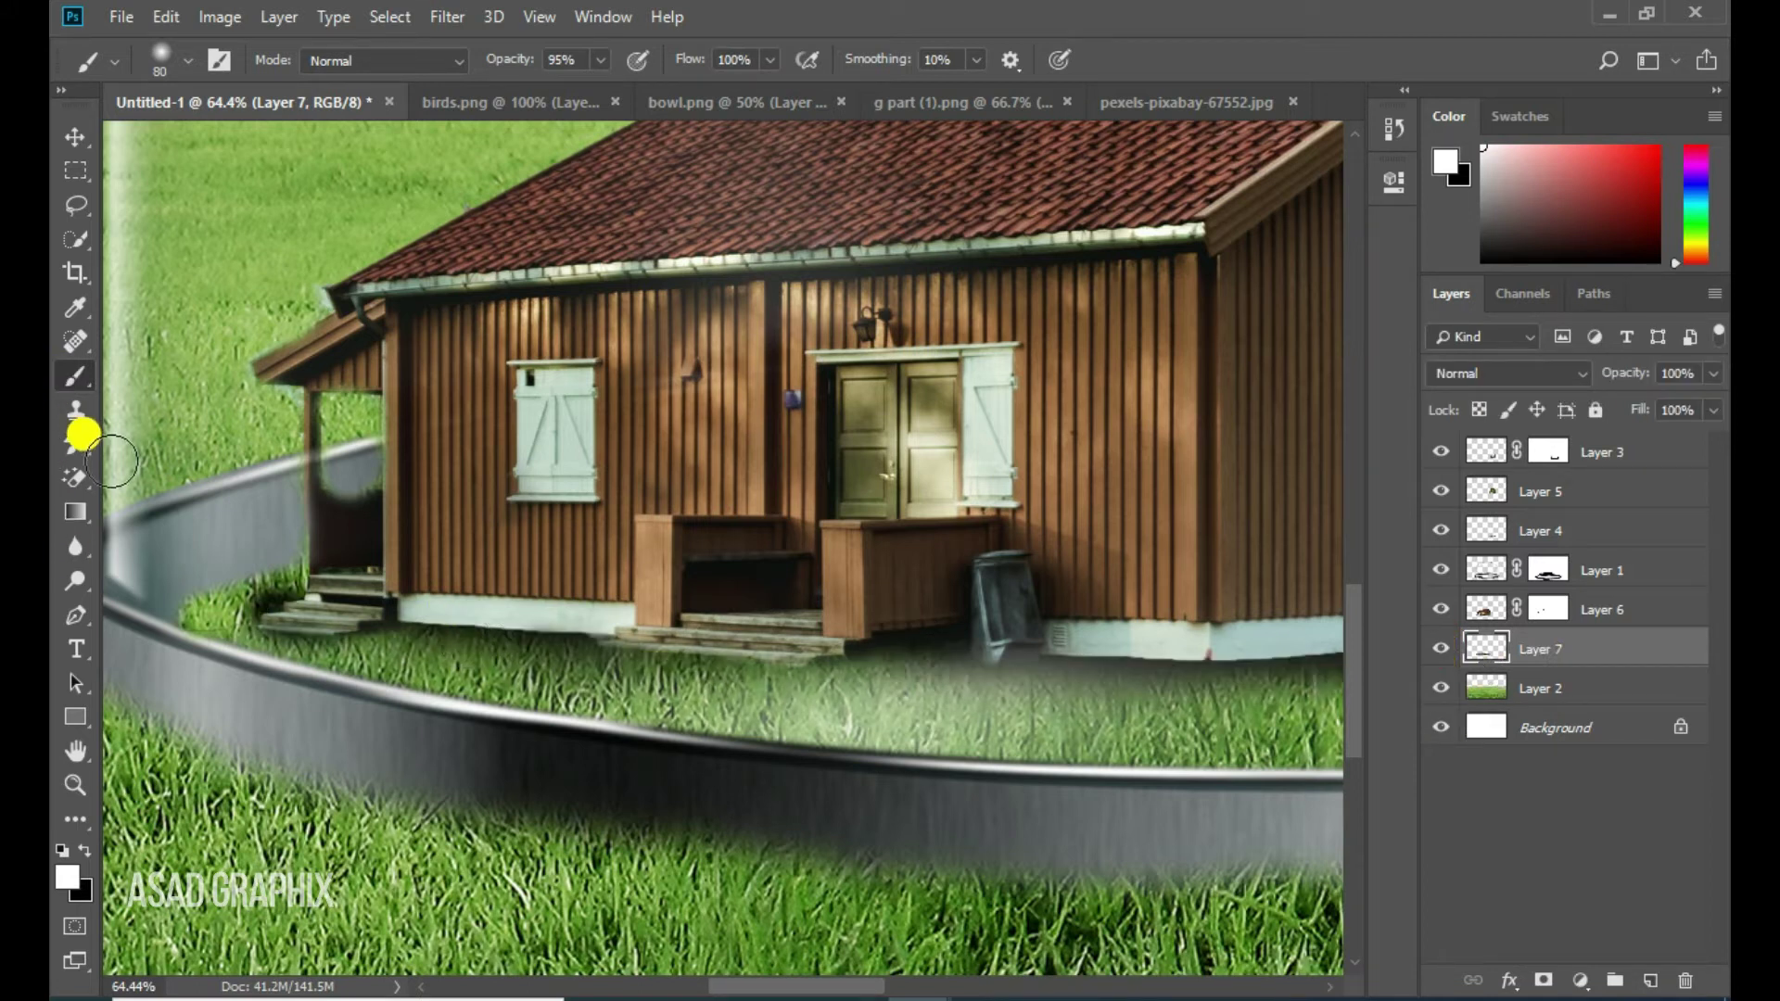
left_click(76, 478)
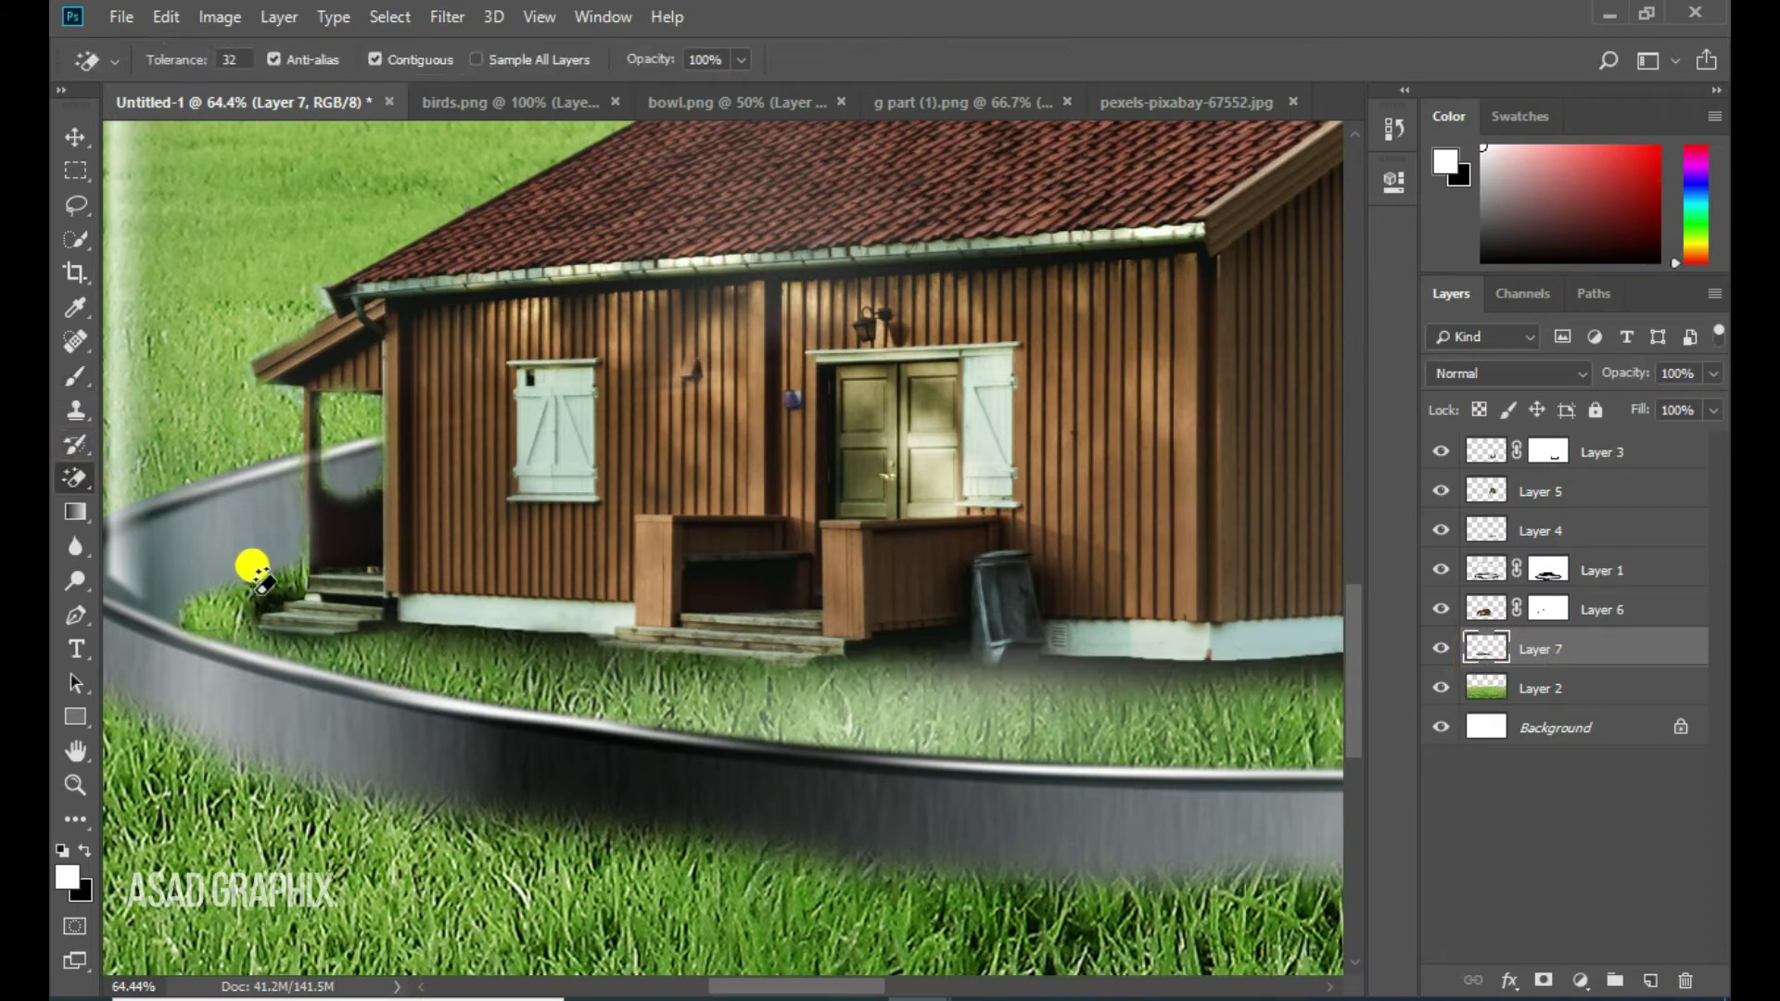
right_click(81, 489)
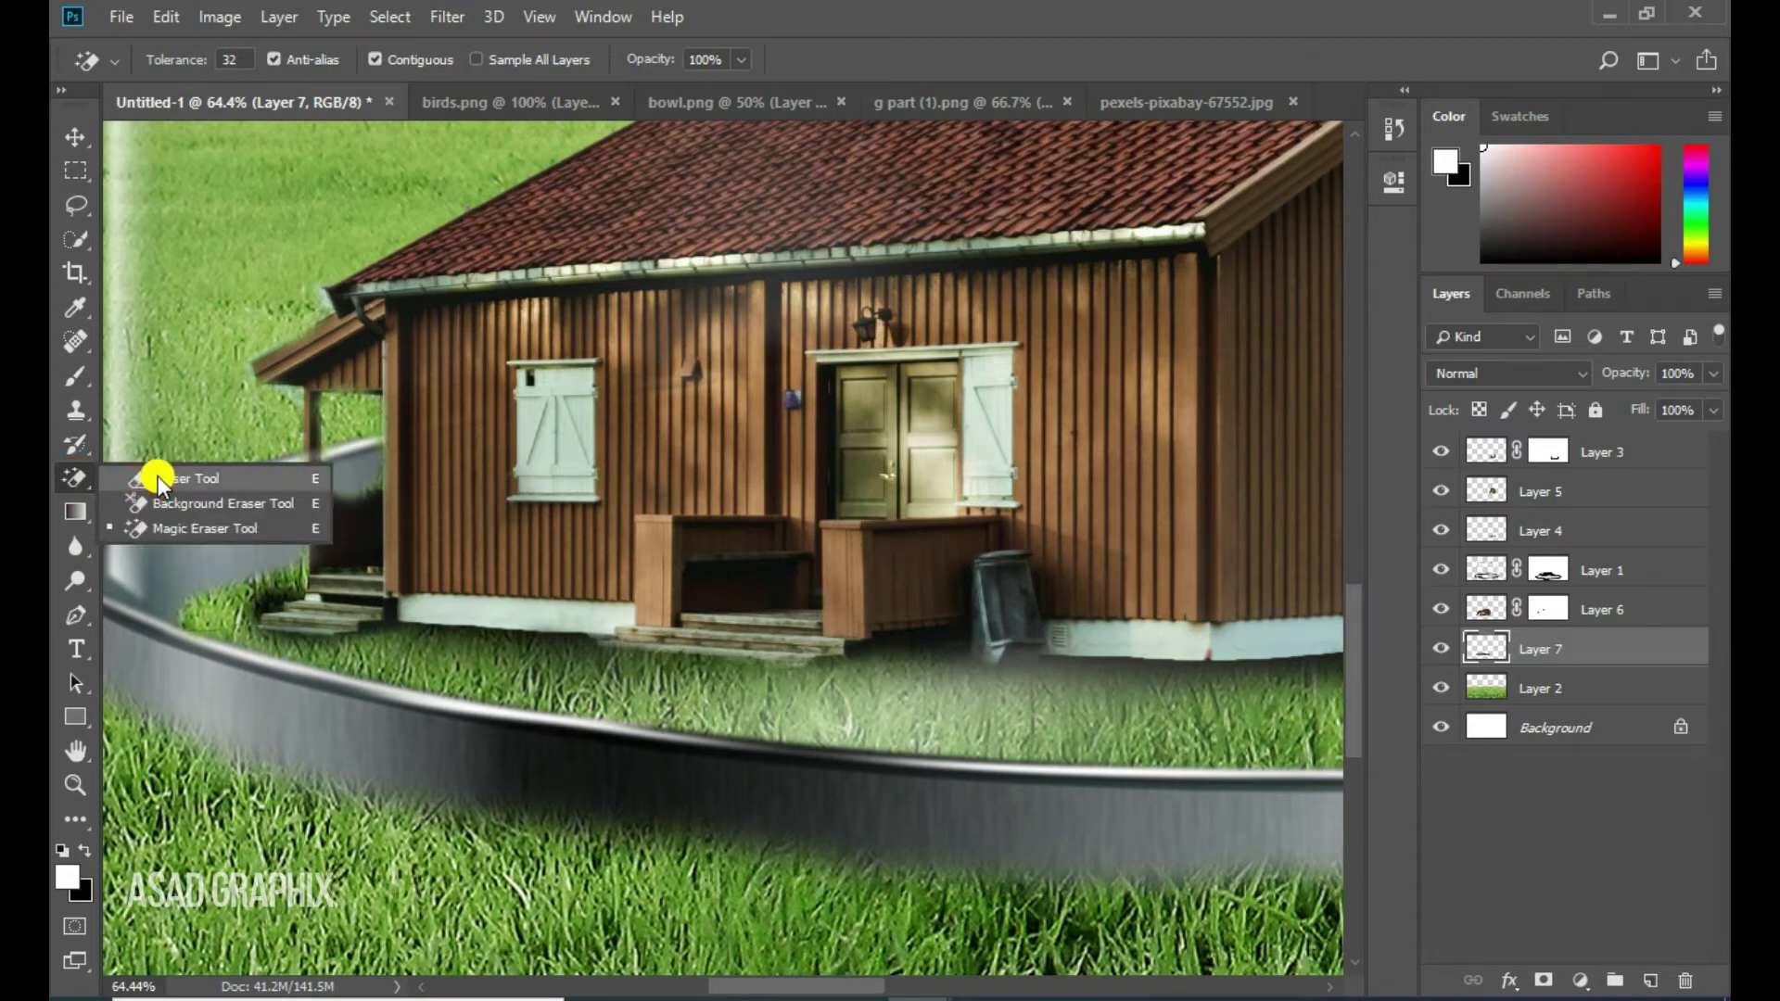
left_click(159, 480)
right_click(76, 478)
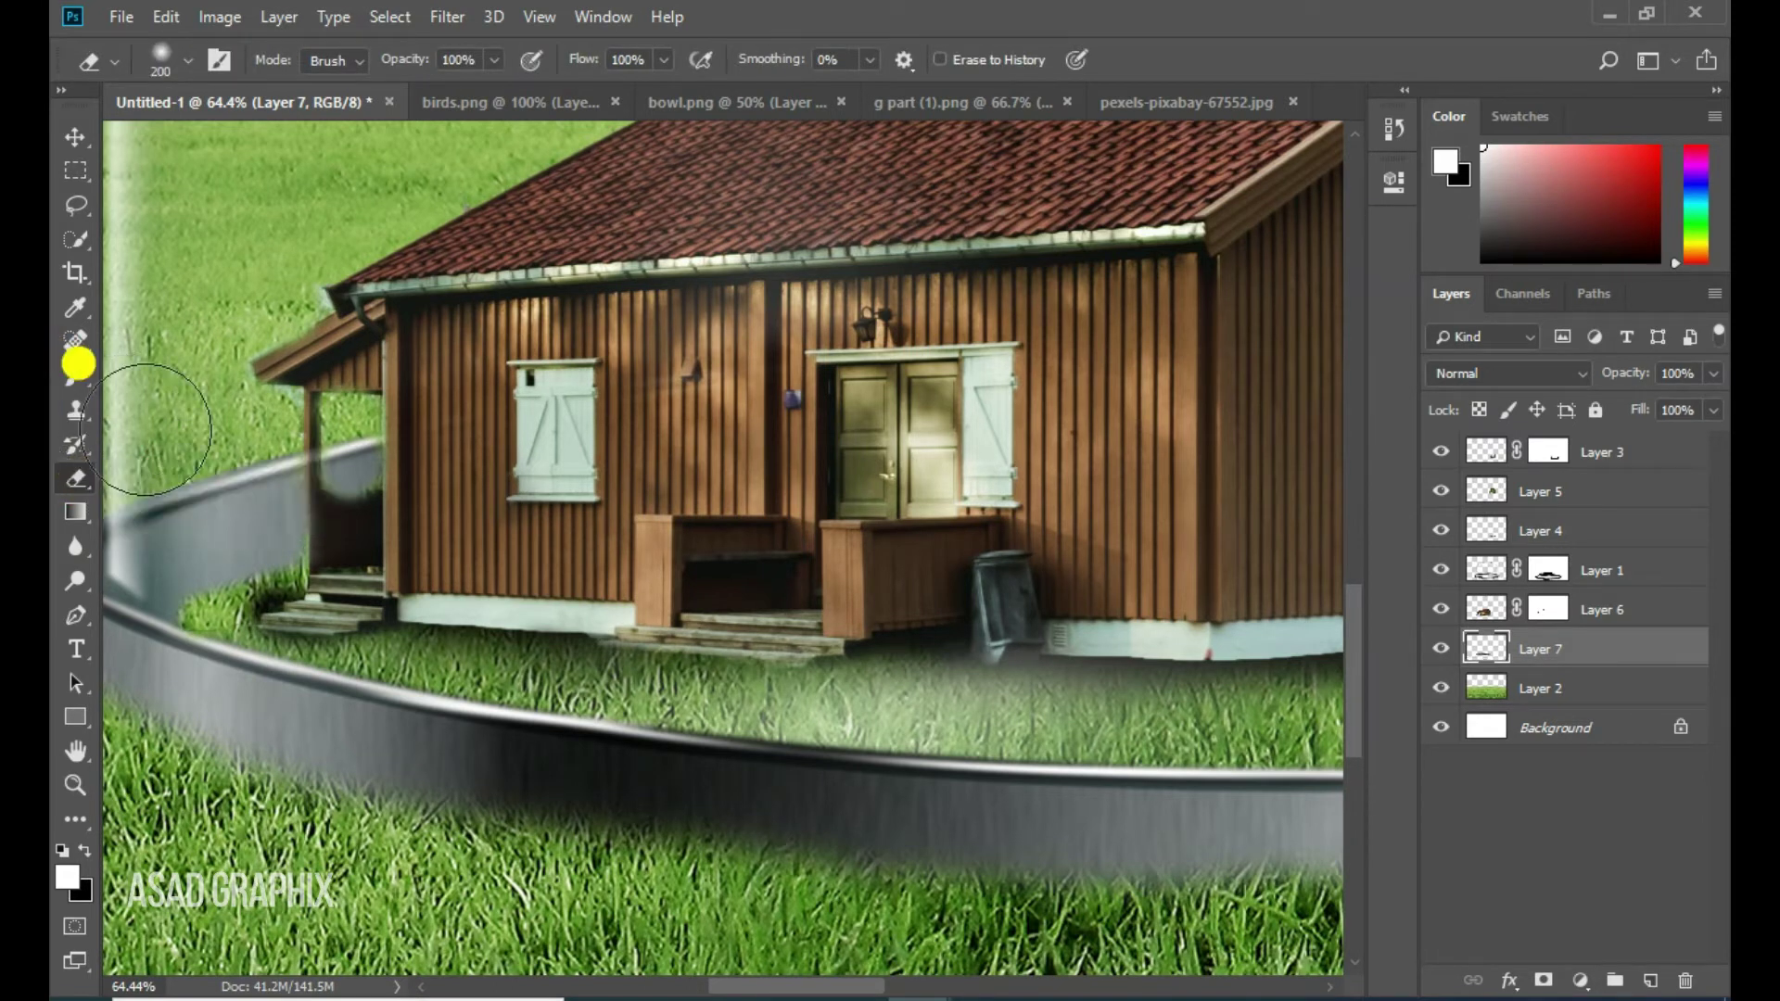
left_click_drag(290, 520, 199, 567)
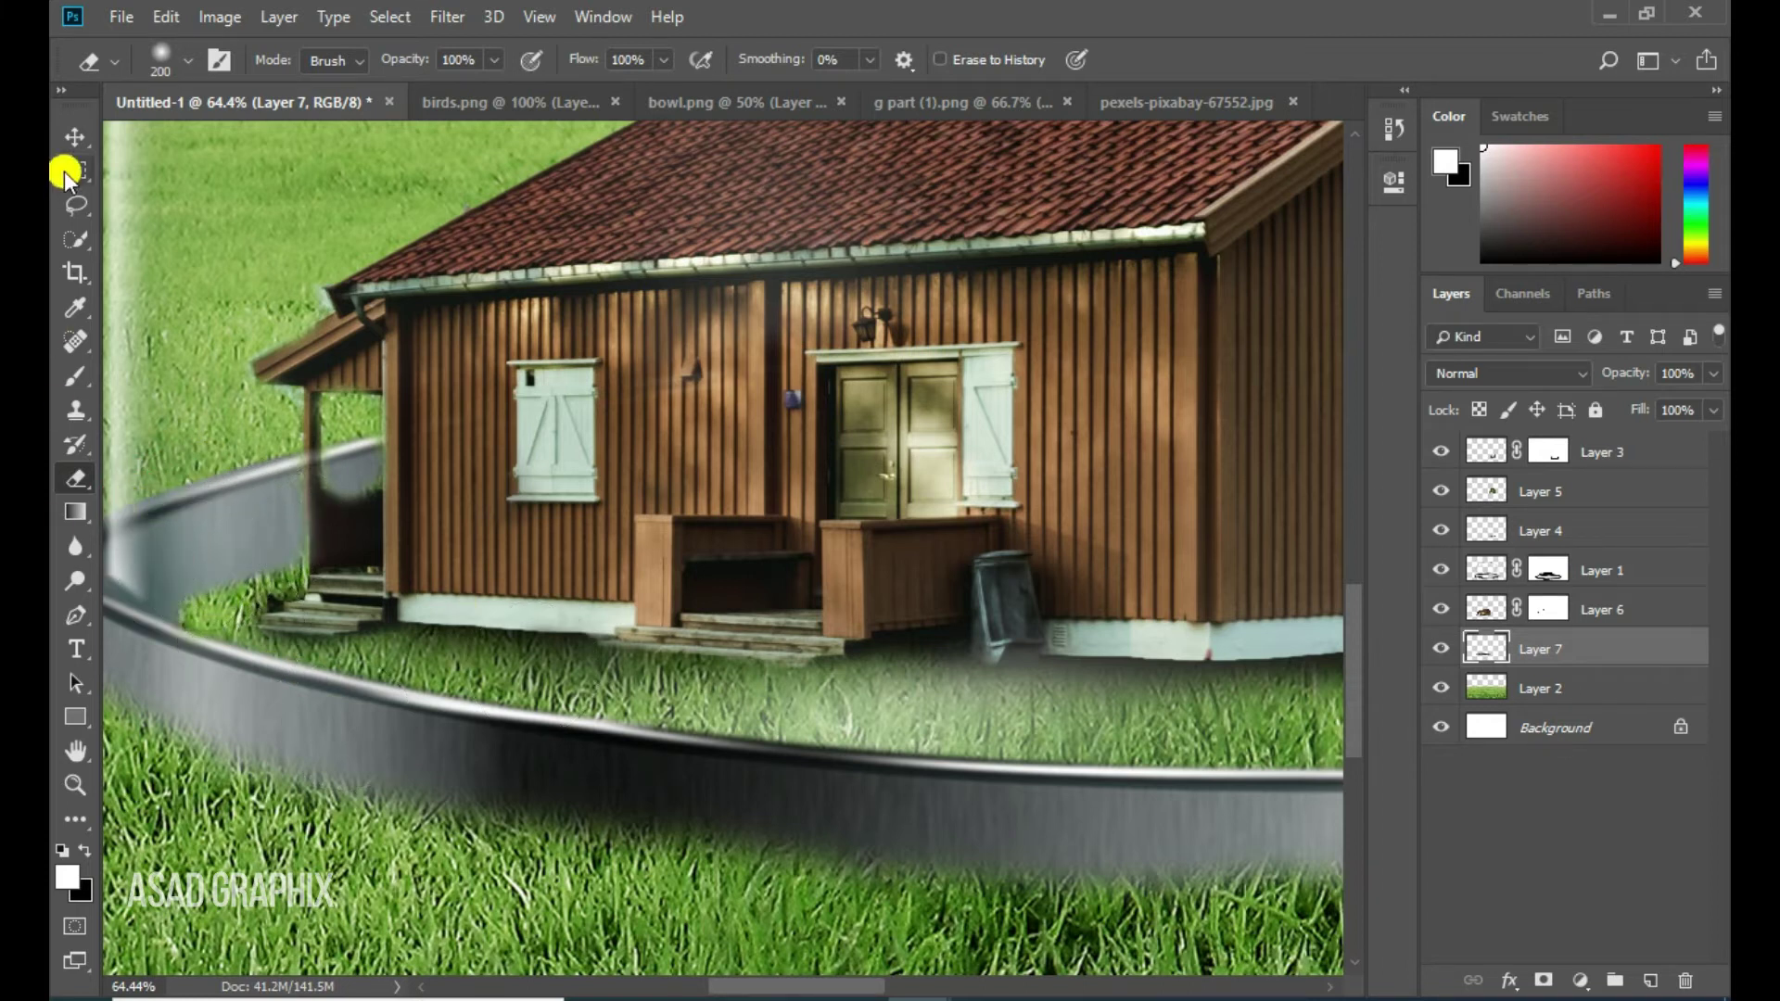
left_click(75, 136)
left_click(1001, 496)
Paint black on Layer 6's mask to hide the foundation edge along the grass
left_click(1548, 609)
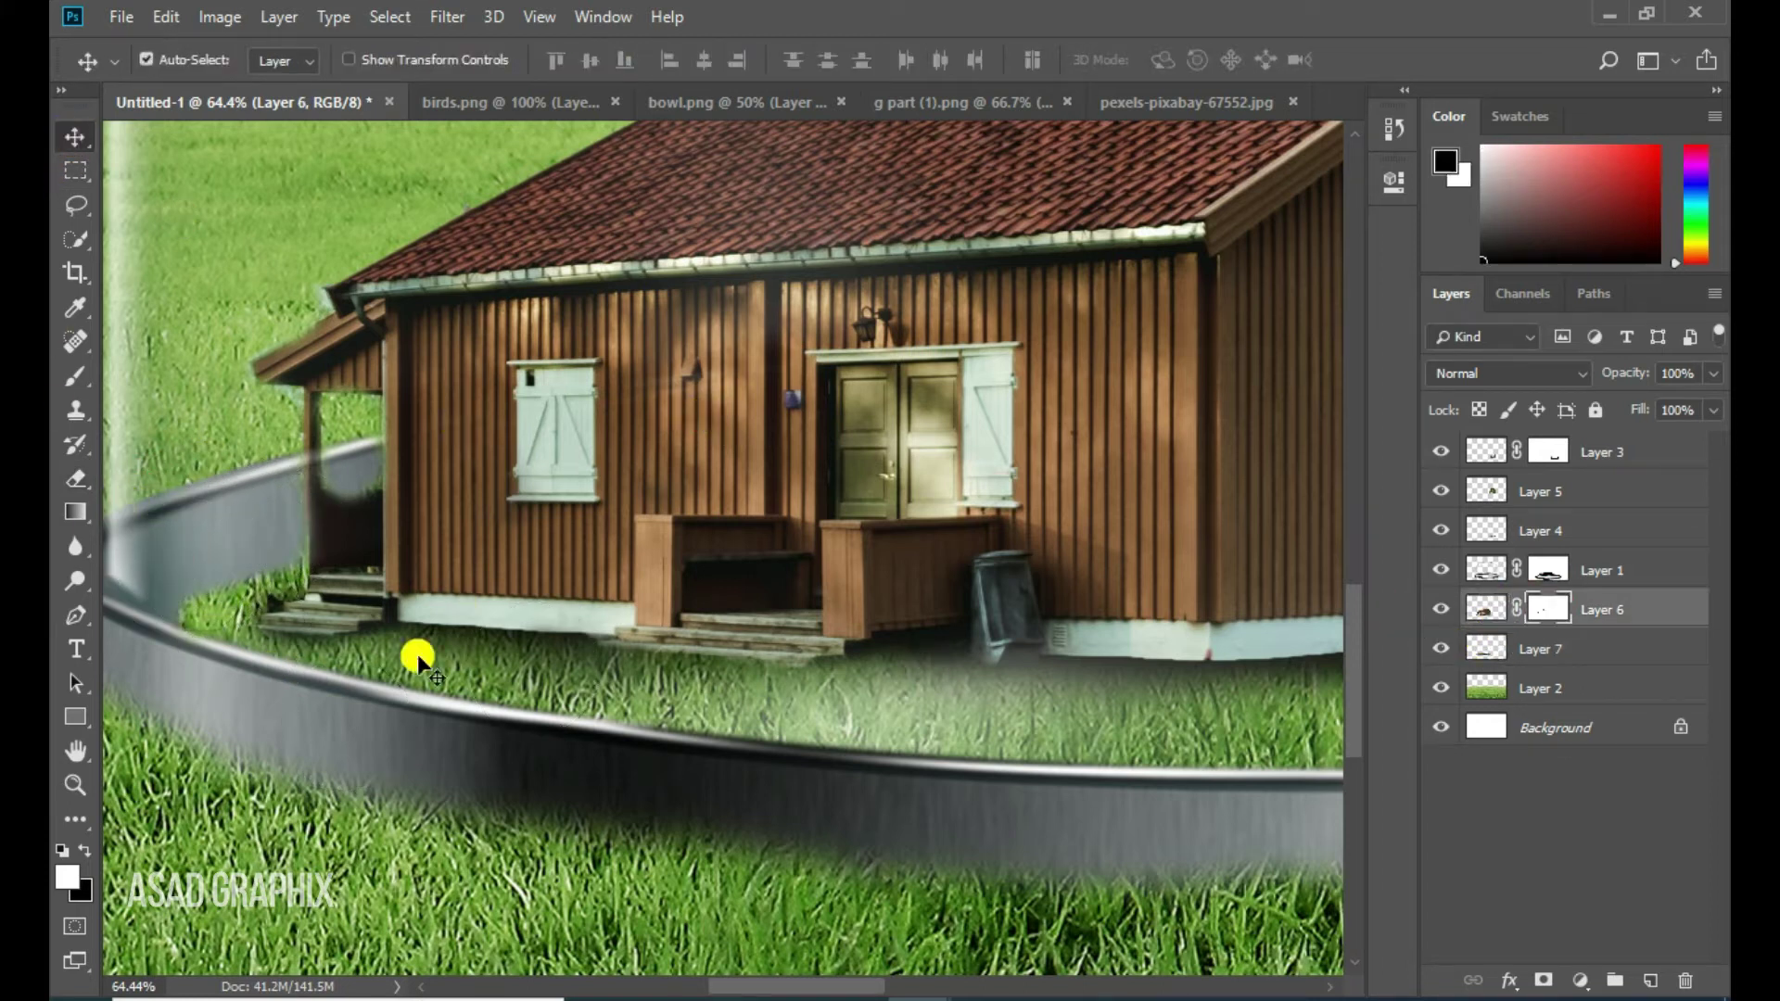
left_click(74, 377)
key("x")
left_click(484, 647)
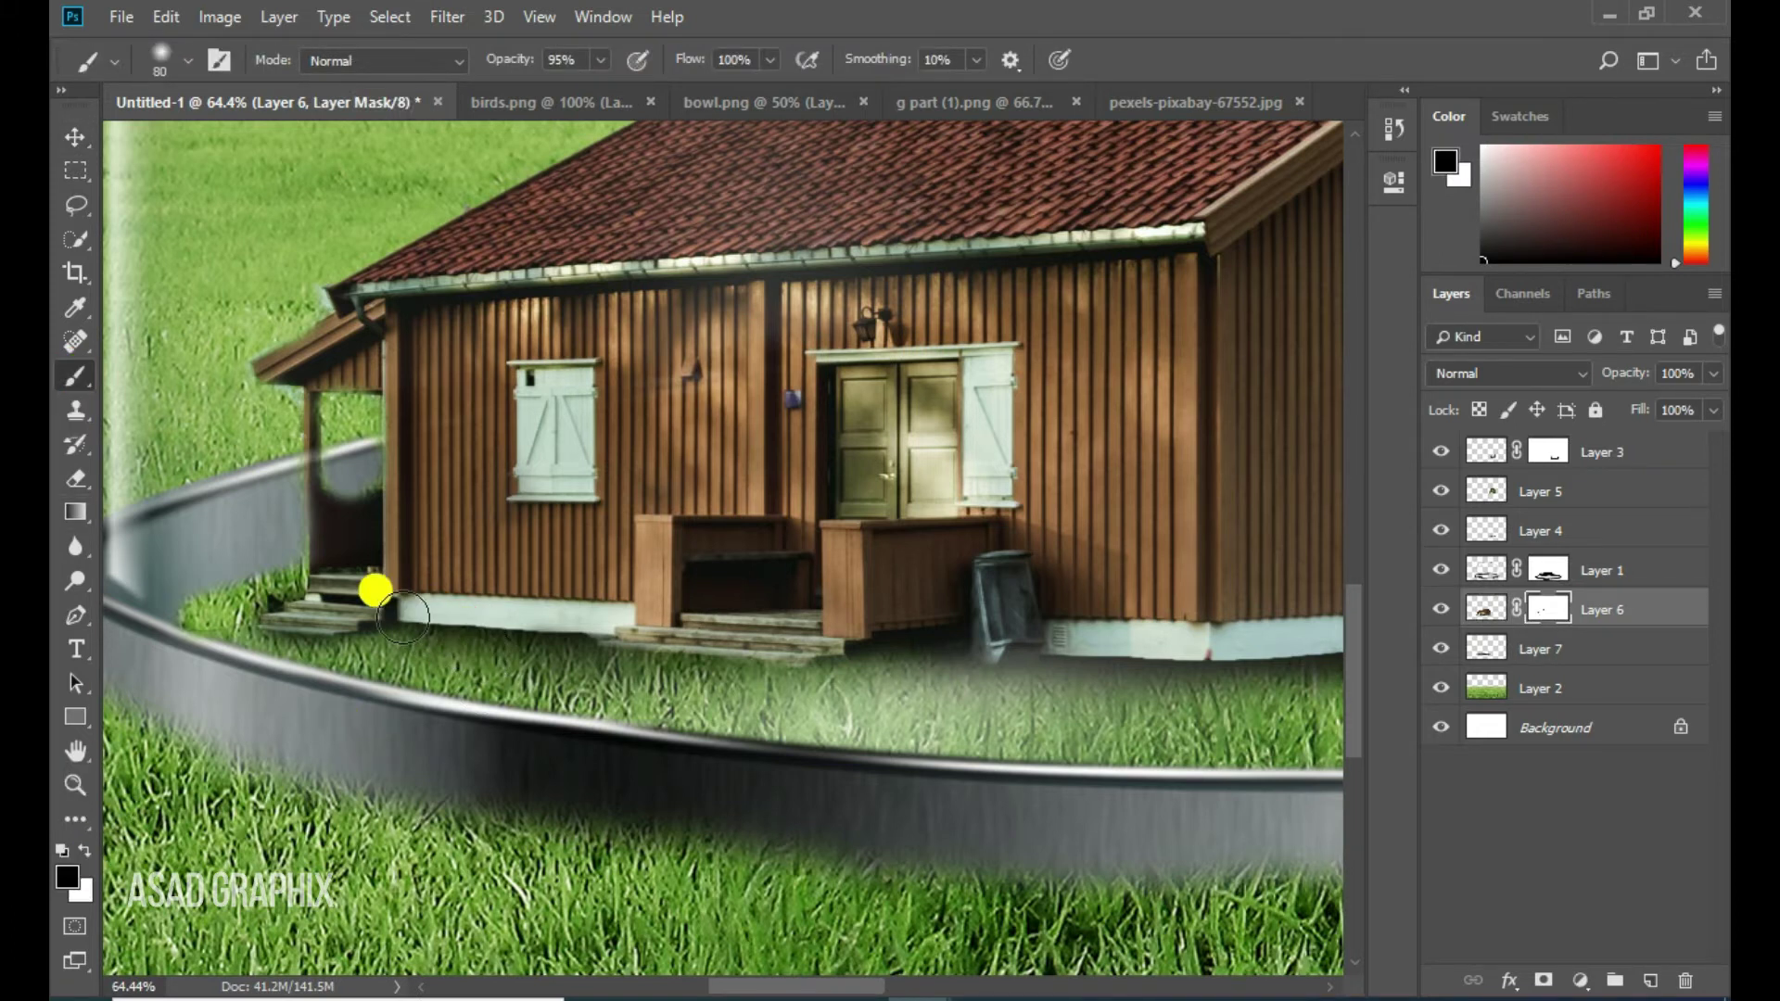
left_click(594, 626)
mouse_move(692, 568)
left_mouse_down()
mouse_move(568, 568)
mouse_move(625, 578)
left_mouse_up()
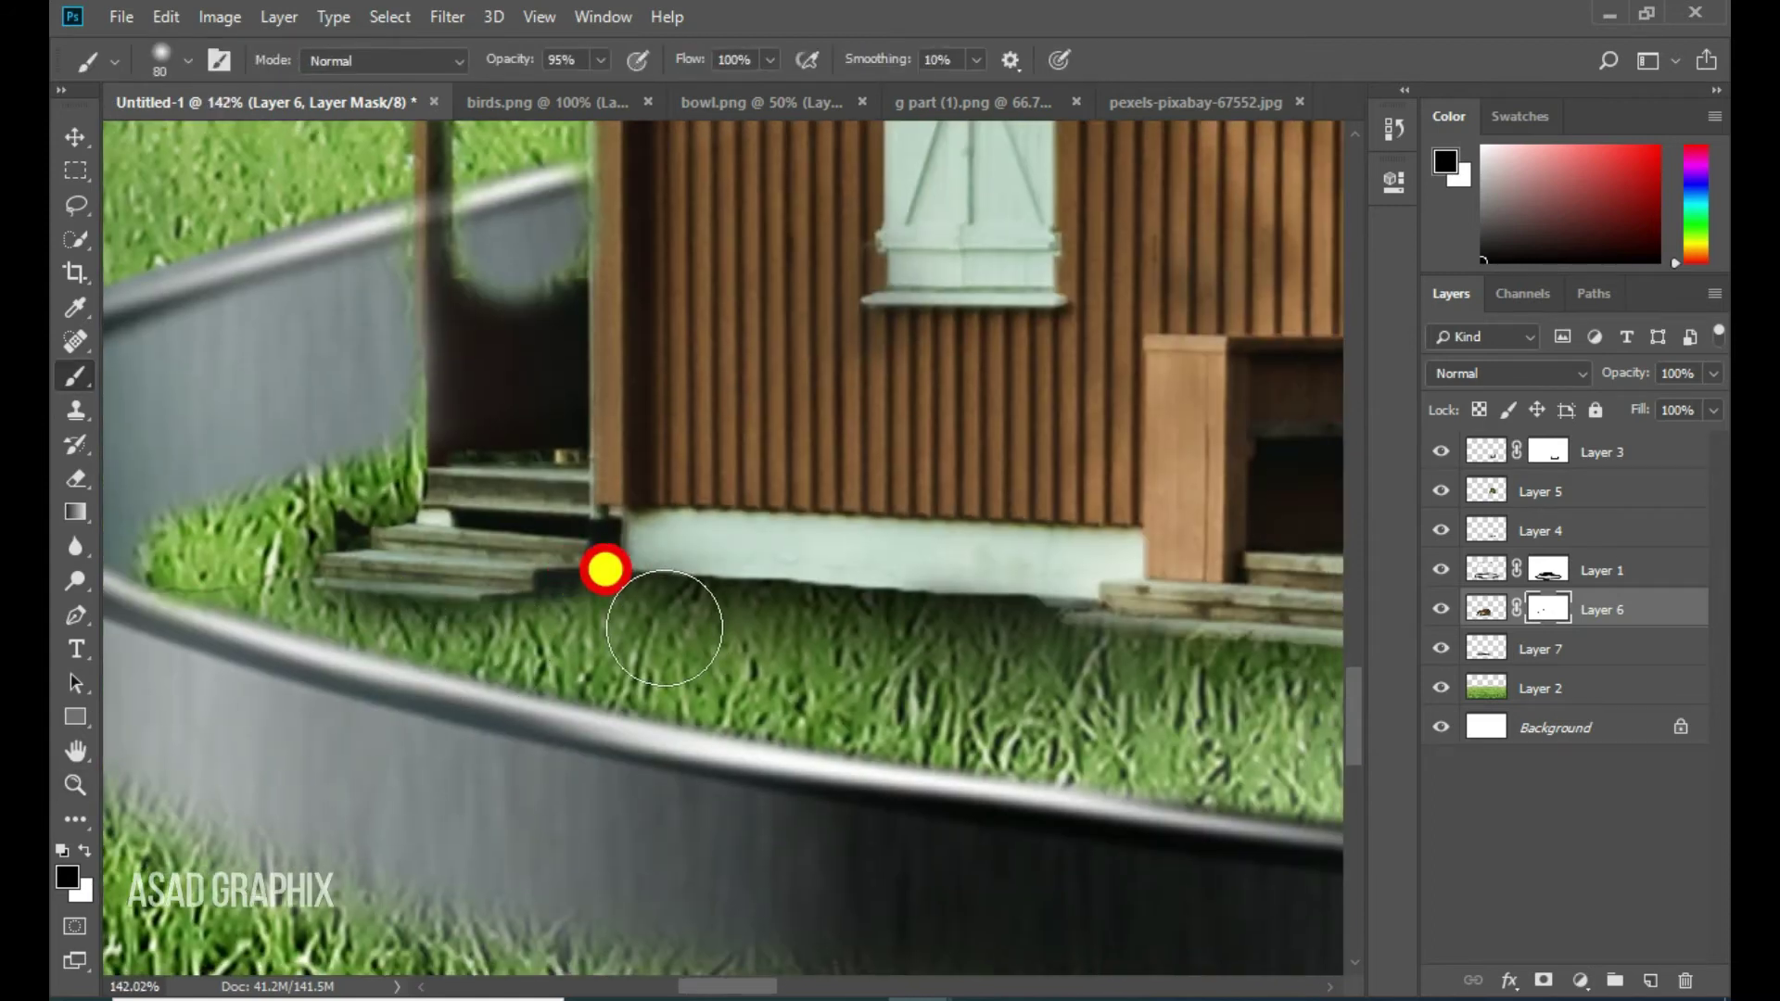
key("bracketleft")
key("bracketleft")
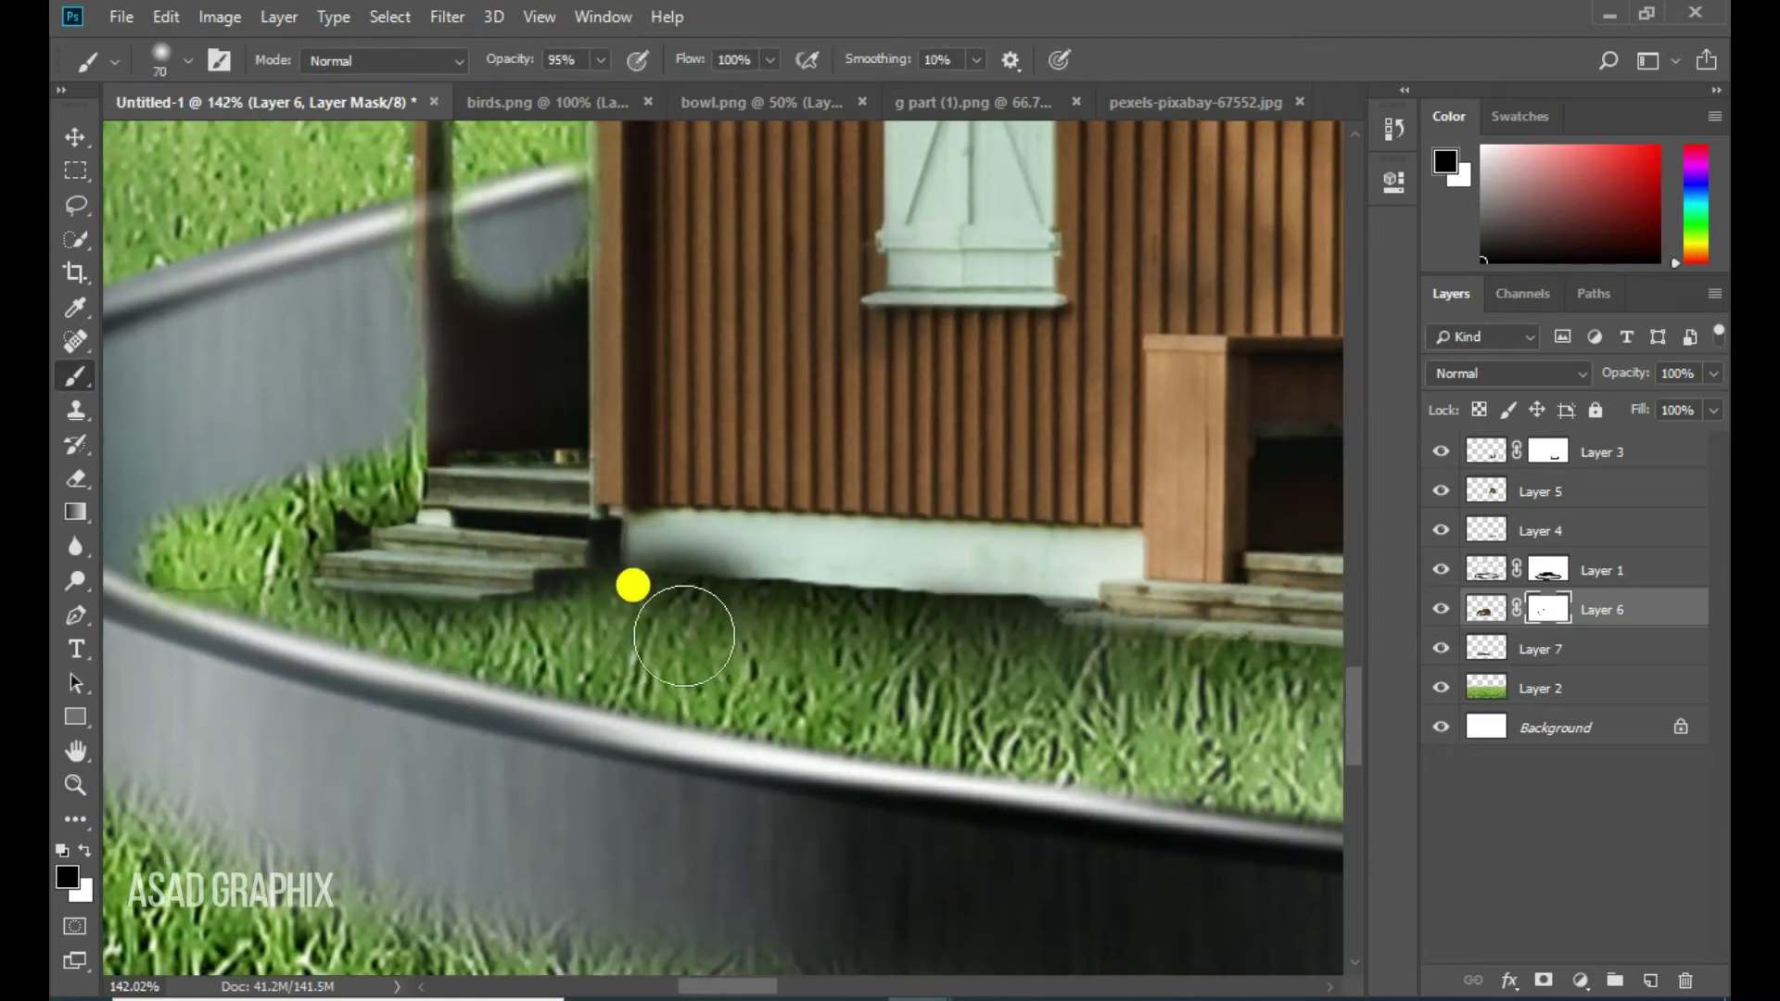
left_click_drag(596, 564, 954, 587)
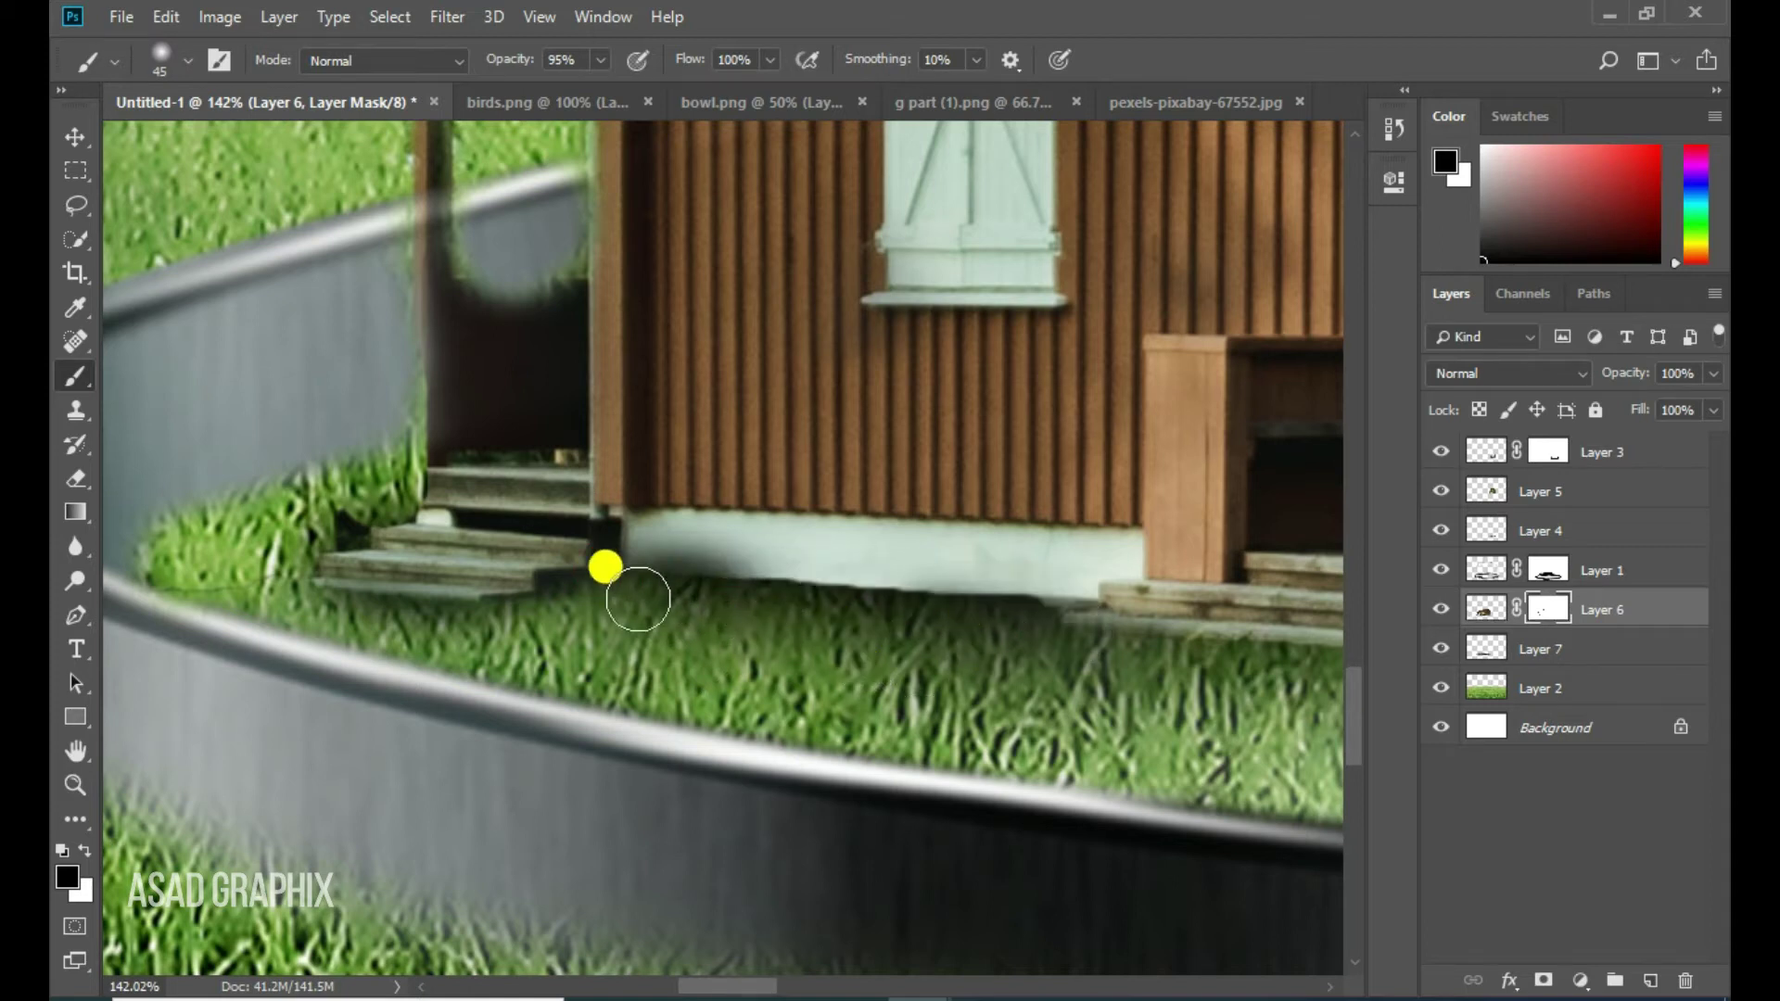
With brush opacity lowered then set to 79%, soften the foundation and step edges
left_click(187, 60)
left_click_drag(601, 59, 562, 93)
mouse_move(707, 568)
left_mouse_down()
mouse_move(881, 573)
mouse_move(628, 564)
left_mouse_up()
mouse_move(1029, 612)
left_mouse_down()
mouse_move(490, 597)
mouse_move(934, 592)
mouse_move(477, 723)
left_mouse_up()
left_click(601, 60)
left_click_drag(599, 90, 621, 90)
left_click_drag(397, 736, 833, 711)
mouse_move(636, 767)
left_mouse_down()
mouse_move(791, 676)
mouse_move(1002, 625)
mouse_move(864, 612)
mouse_move(964, 601)
left_mouse_up()
mouse_move(834, 556)
left_mouse_down()
mouse_move(636, 504)
mouse_move(747, 532)
mouse_move(505, 528)
mouse_move(847, 592)
left_mouse_up()
key("ctrl+0")
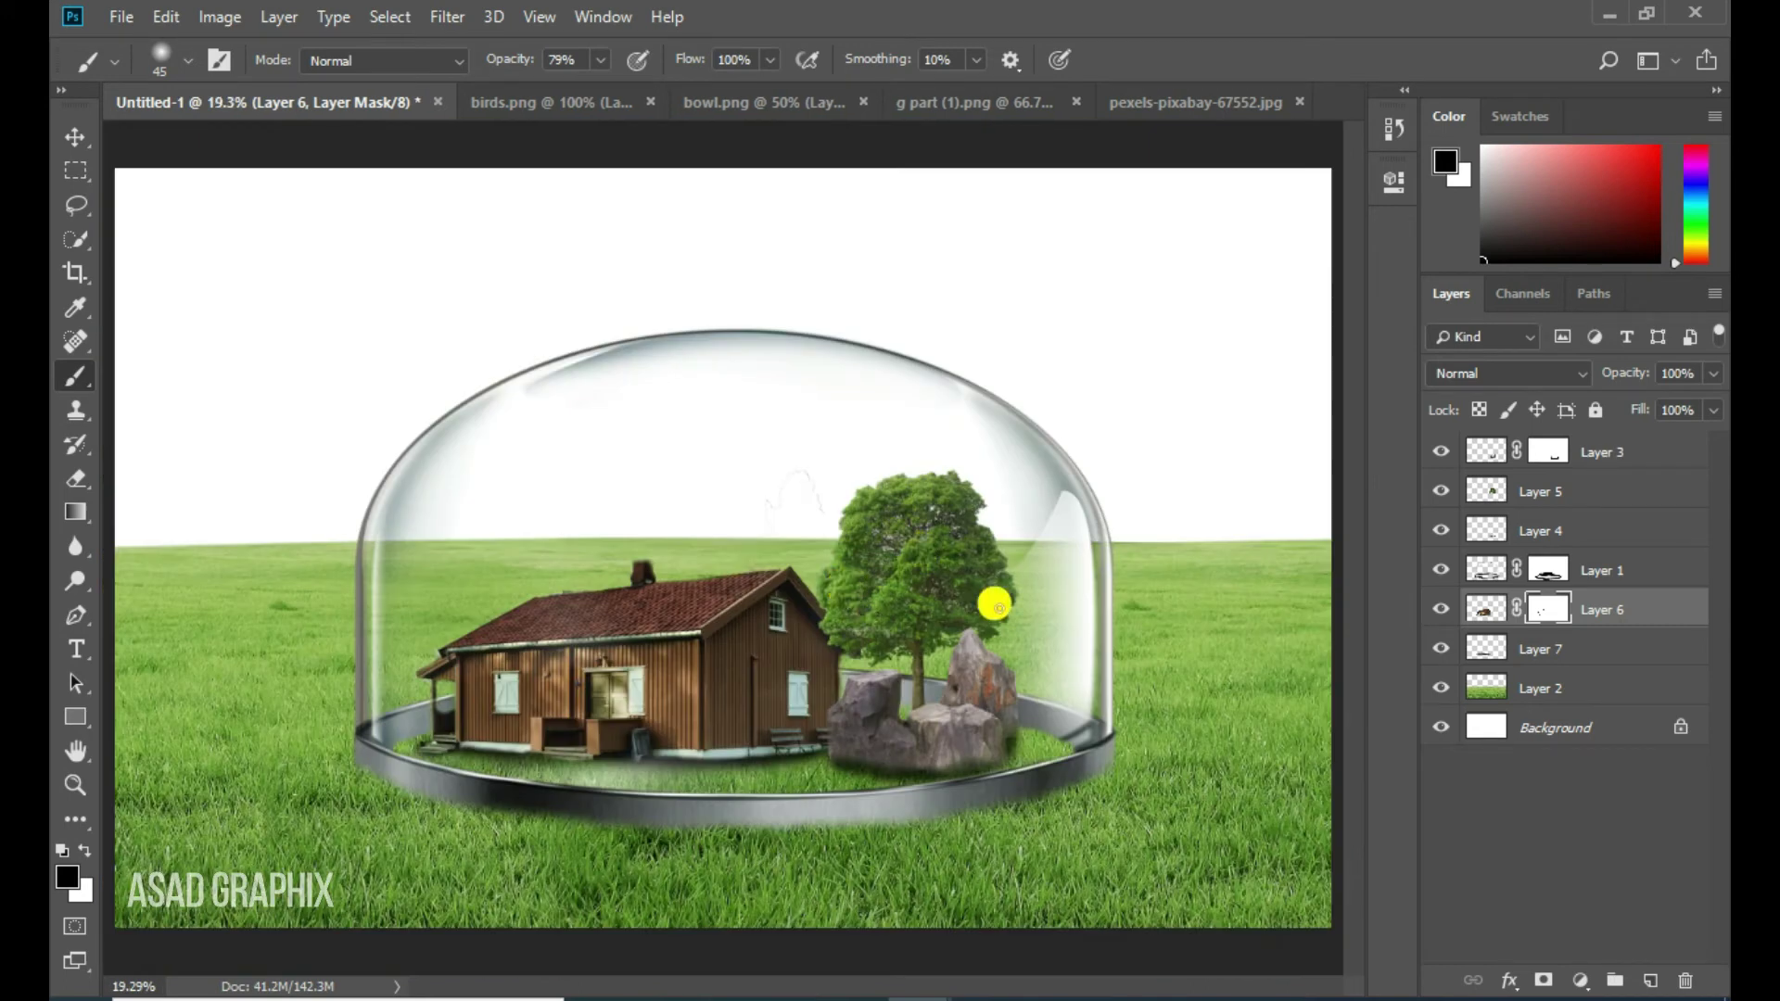
left_click(1637, 654)
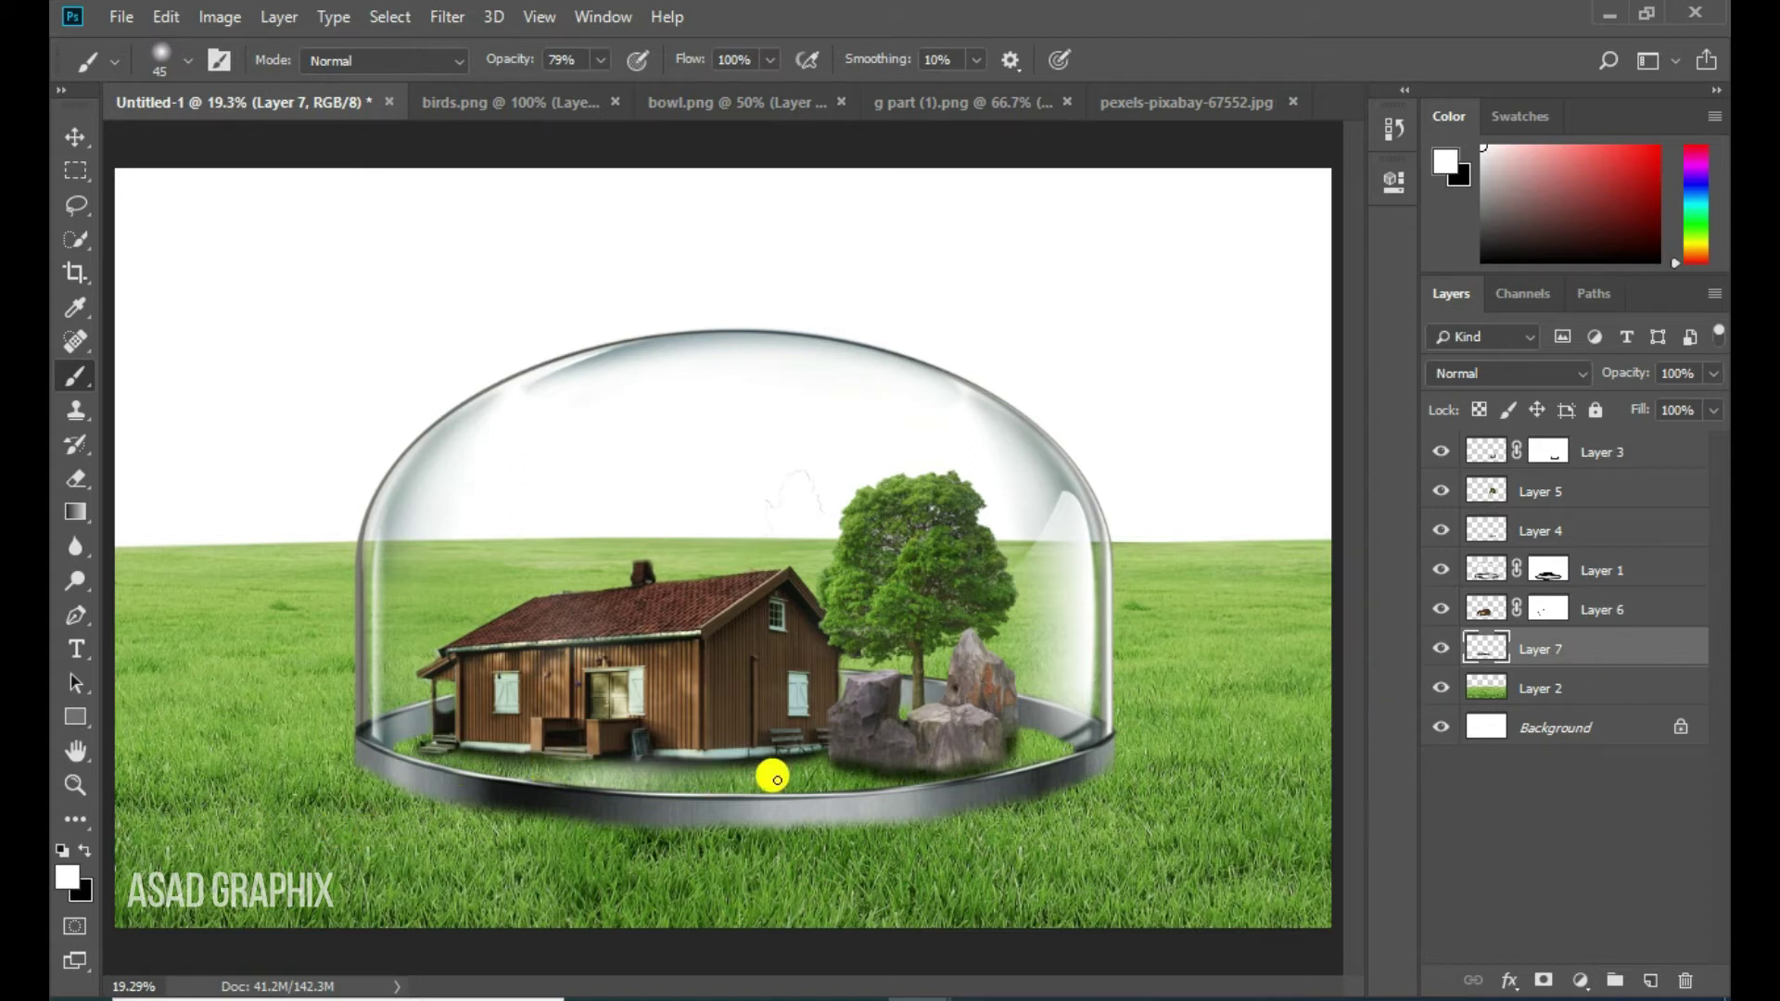
Select the dome's Layer 1 and lock it completely with Lock All
left_click(77, 136)
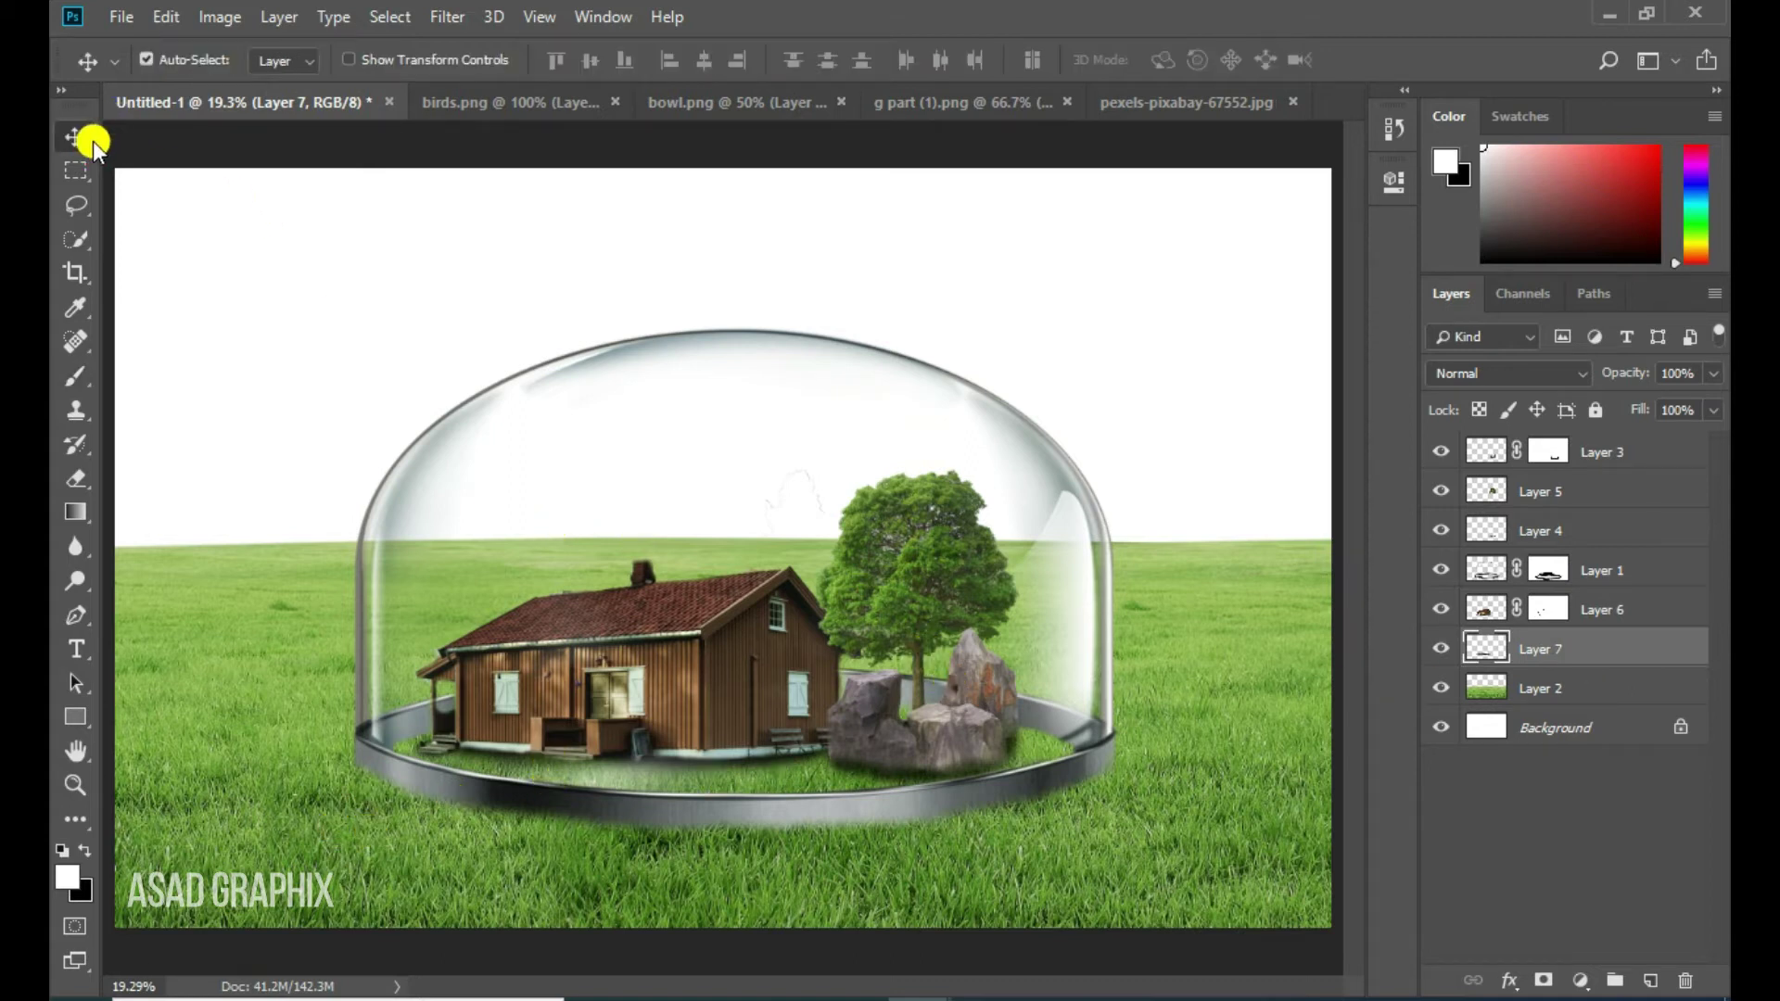
left_click(628, 653)
scroll(593, 696, "up", 5)
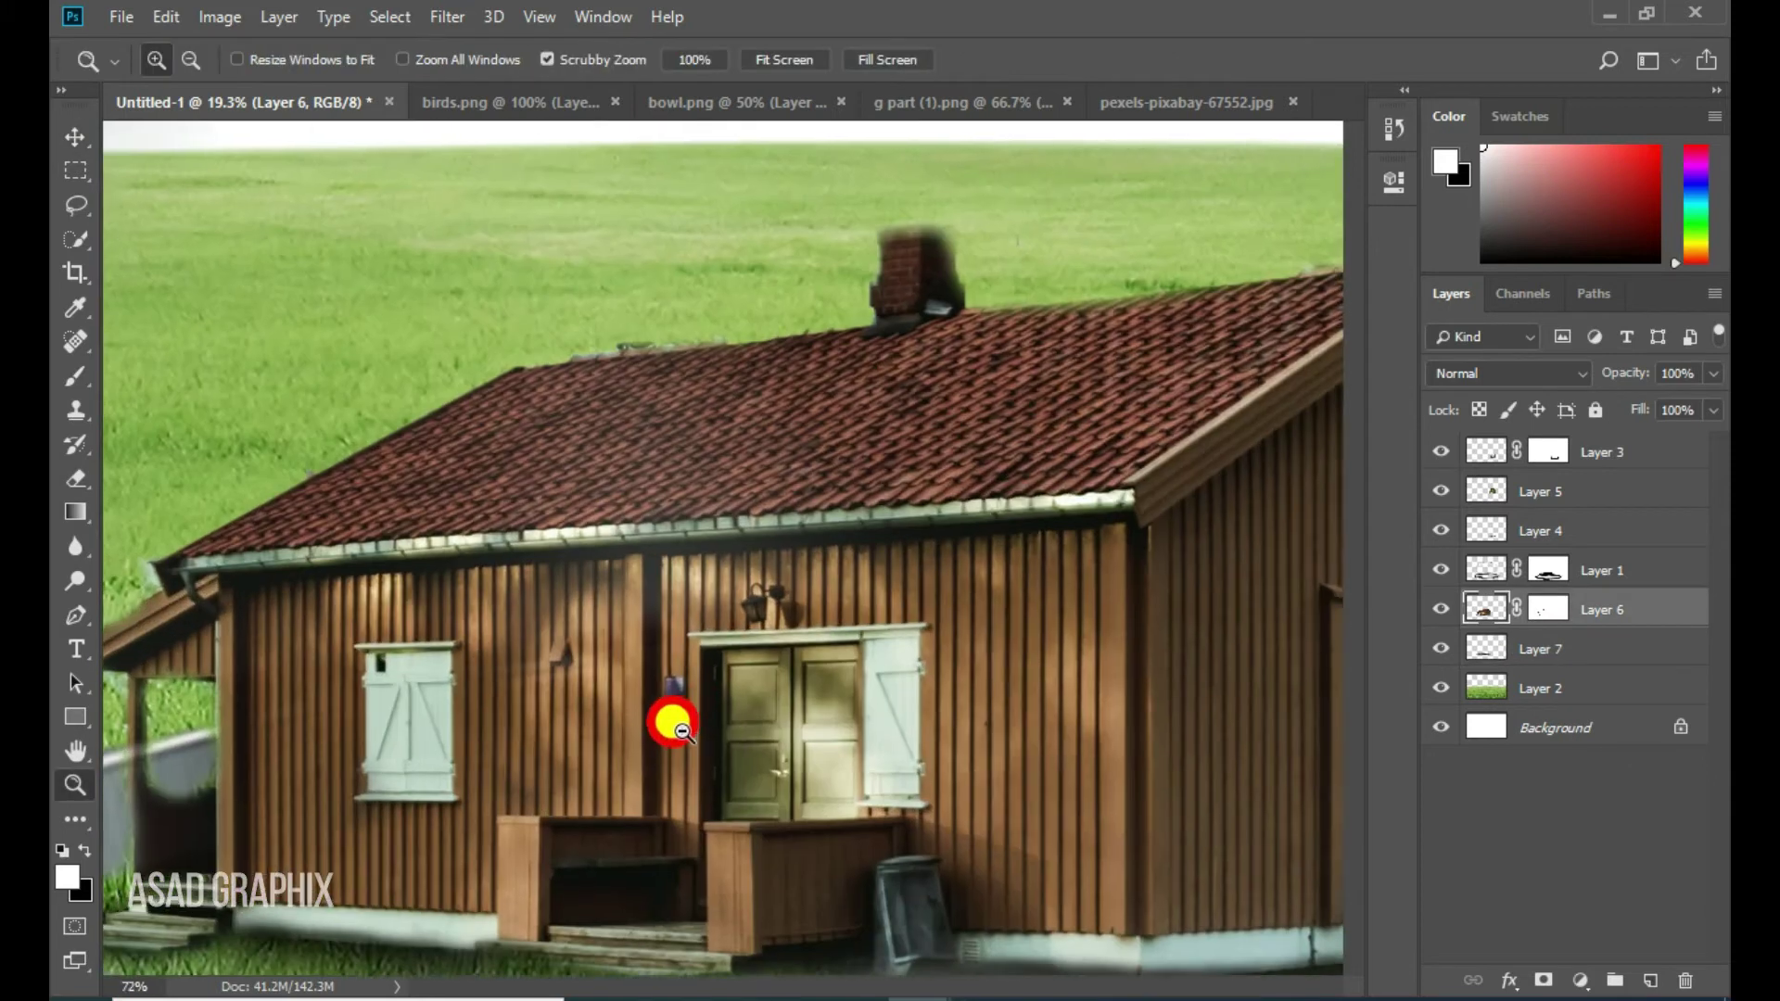
left_click(772, 538)
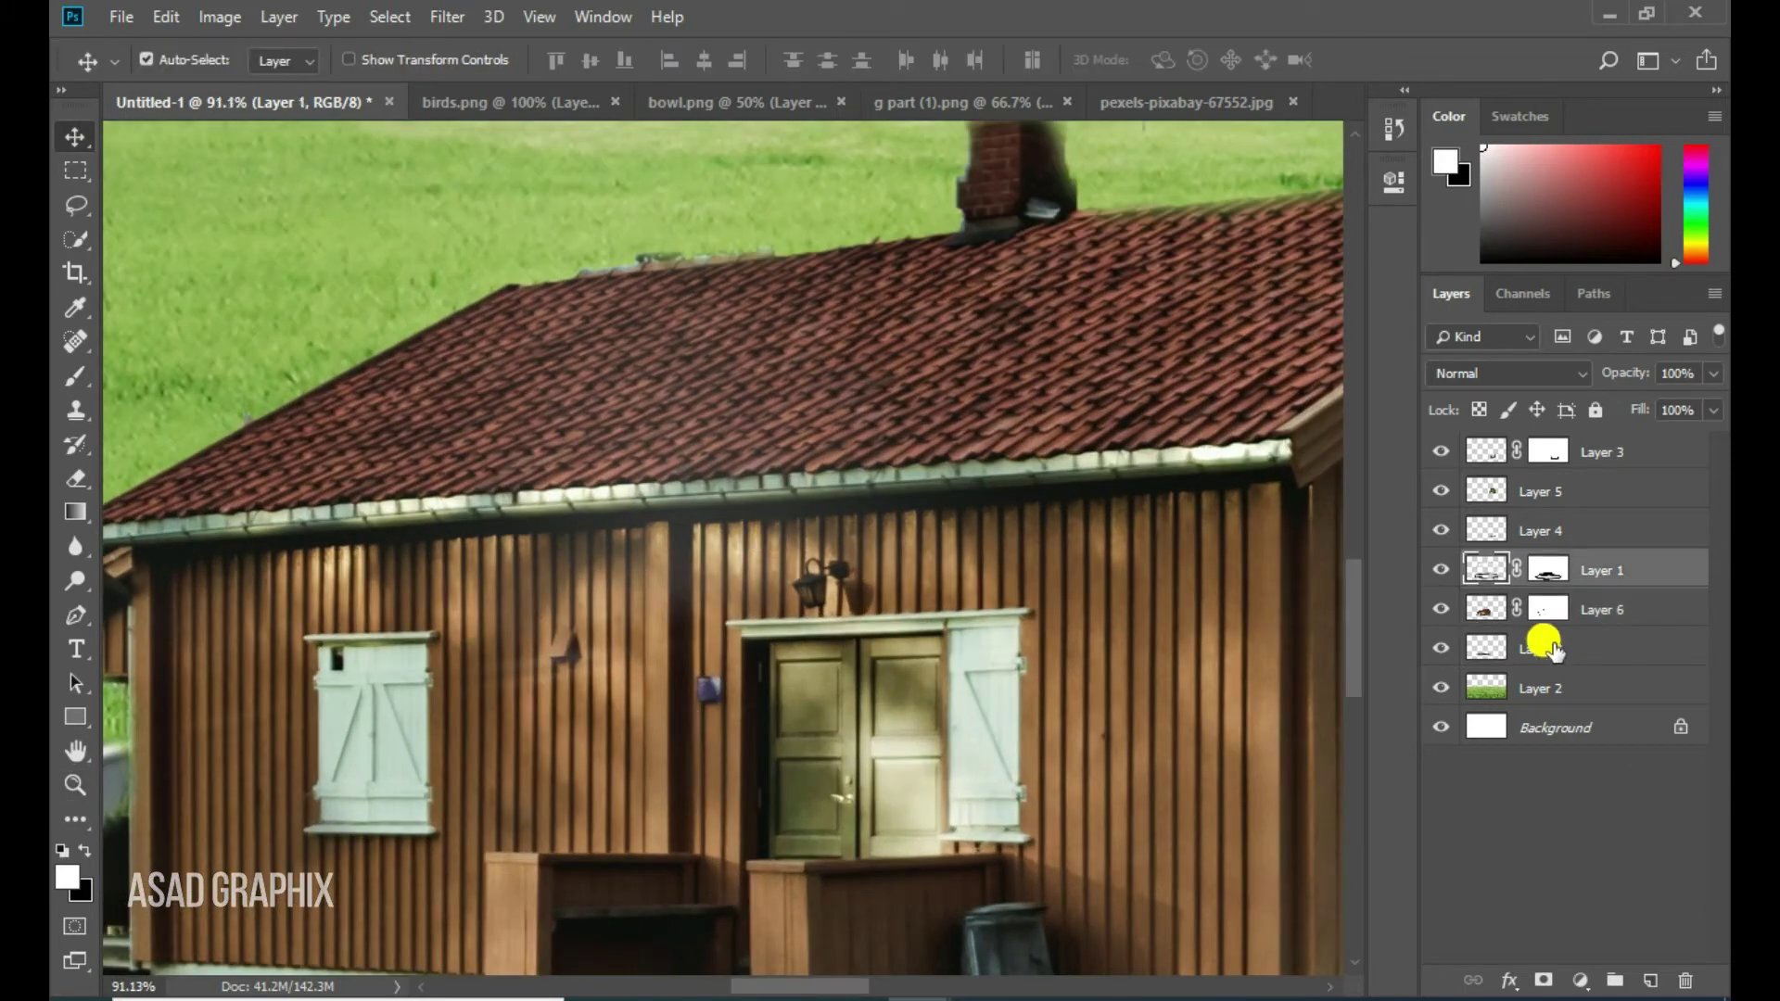
left_click(1489, 610)
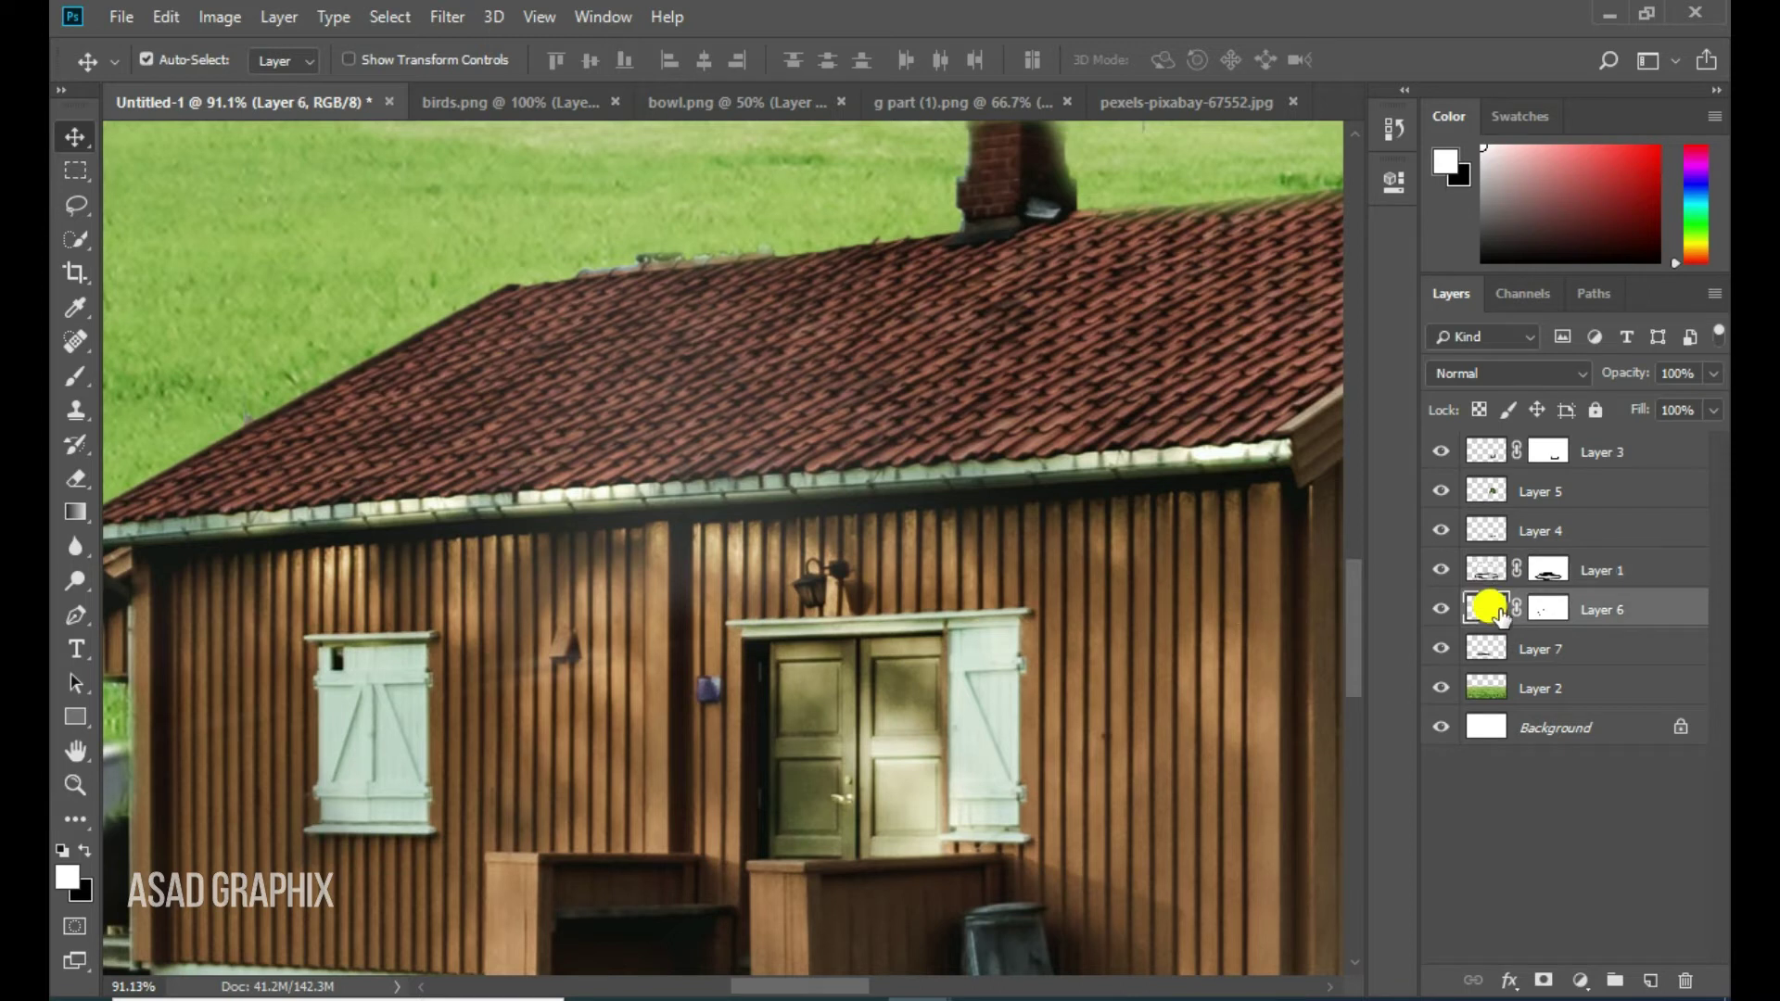
left_click(1484, 568)
left_click(1595, 410)
Test-move the house on Layer 6 about 80 px left, undo it, and toggle its visibility to compare
left_click(1504, 612)
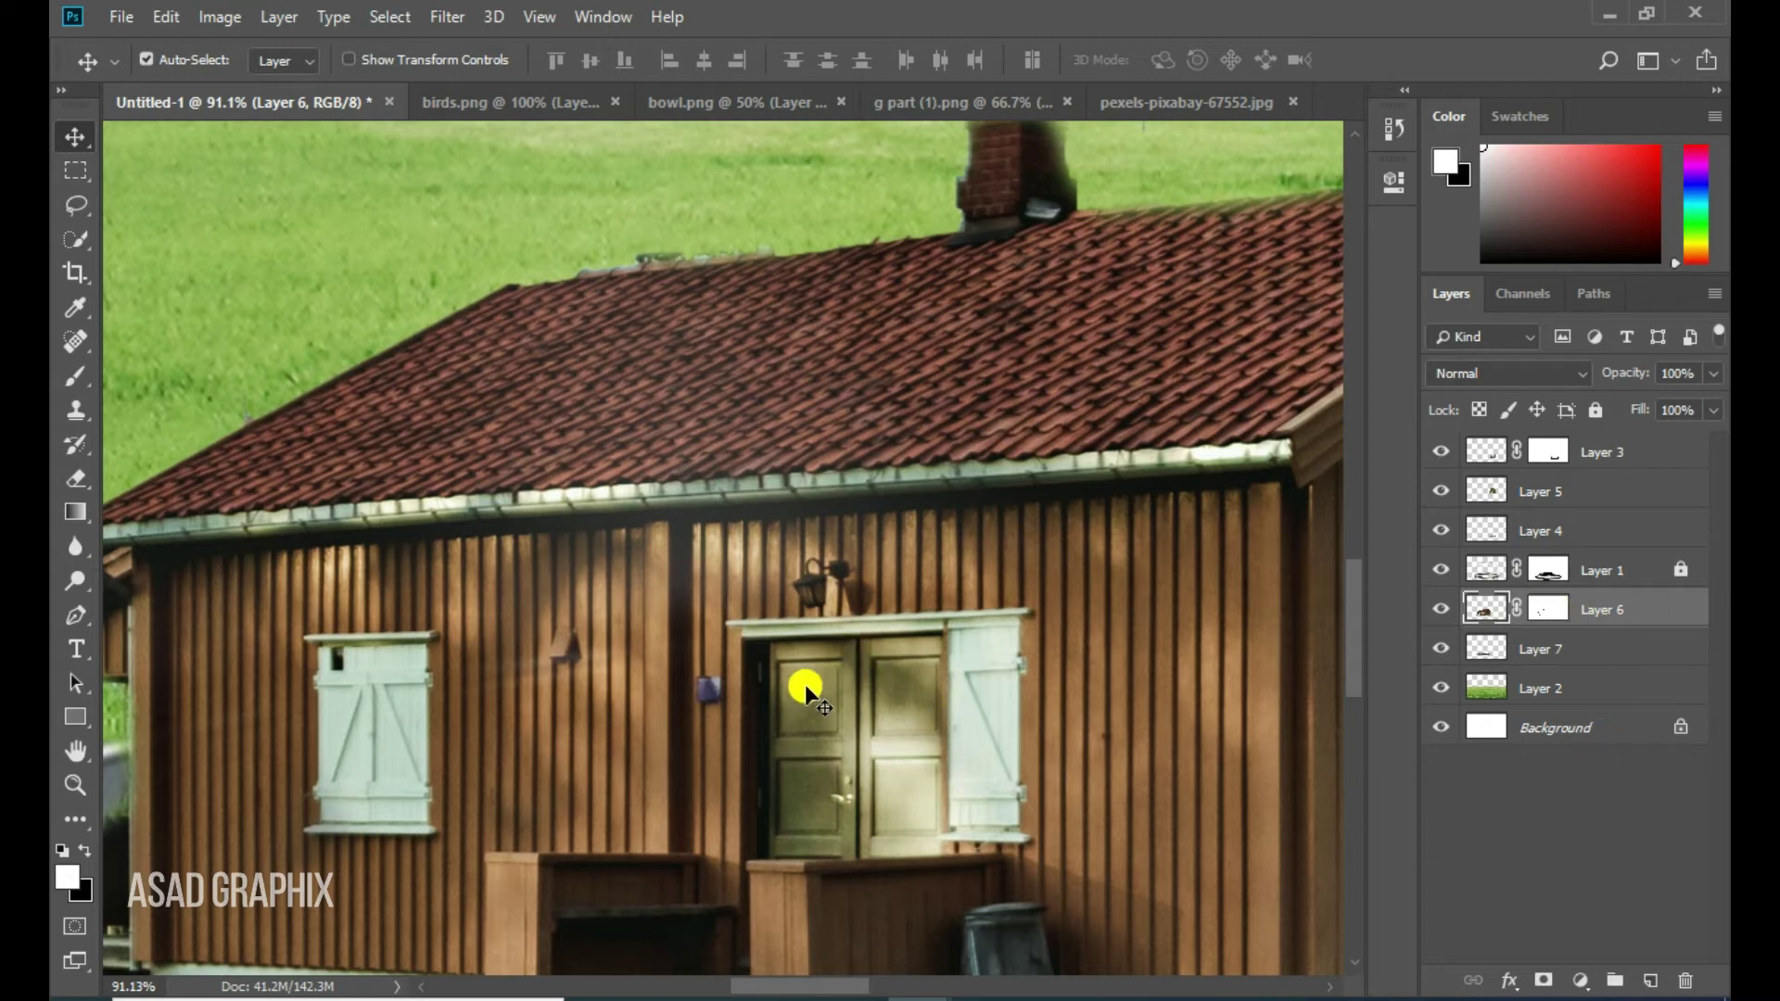
left_click_drag(809, 703, 733, 698)
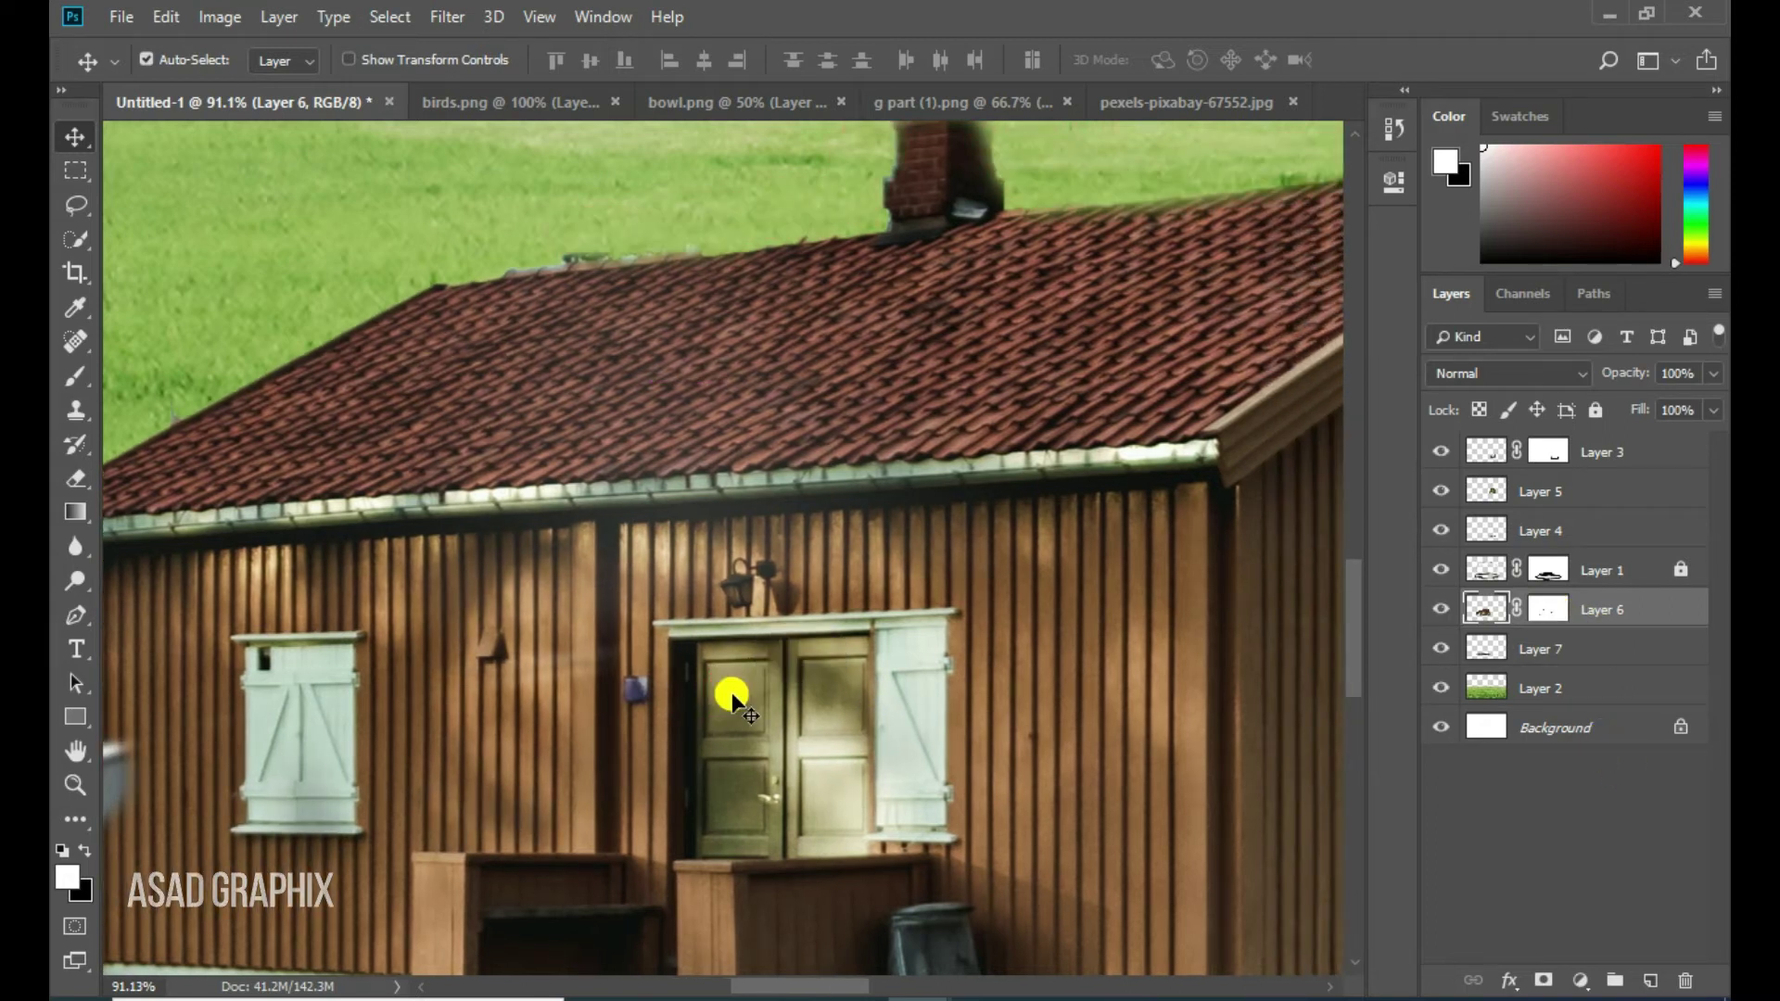
key("ctrl+z")
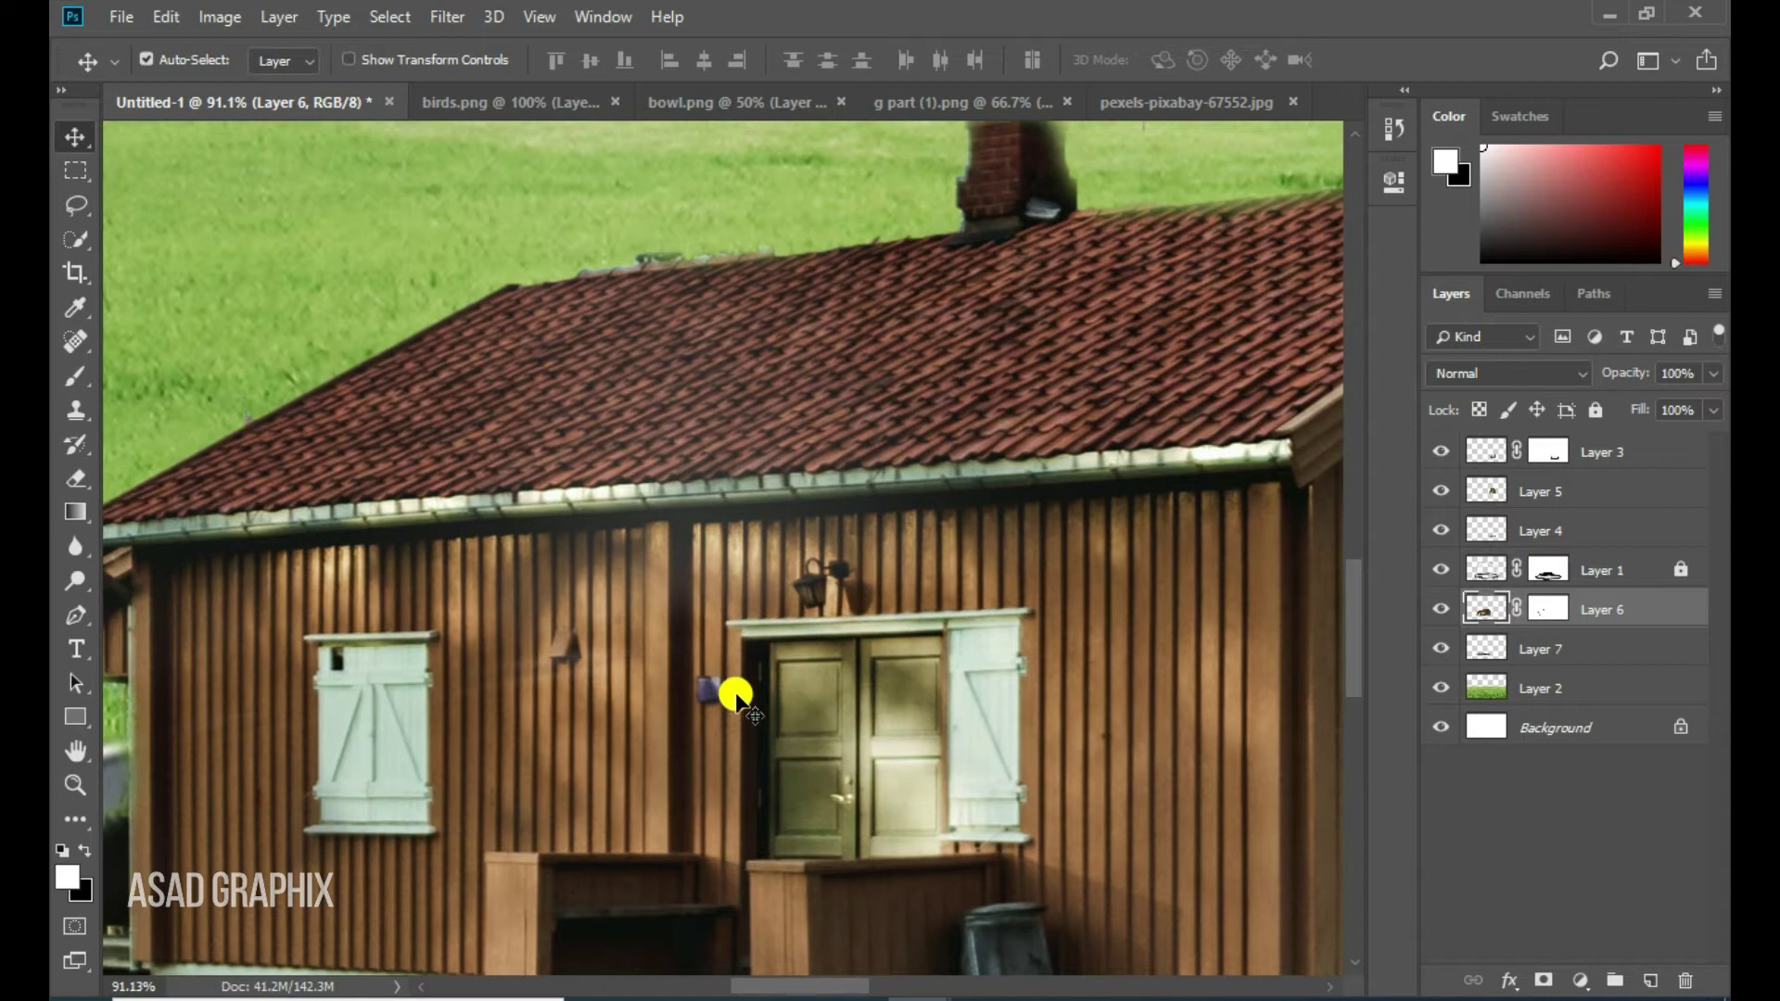
left_click_drag(747, 697, 676, 680)
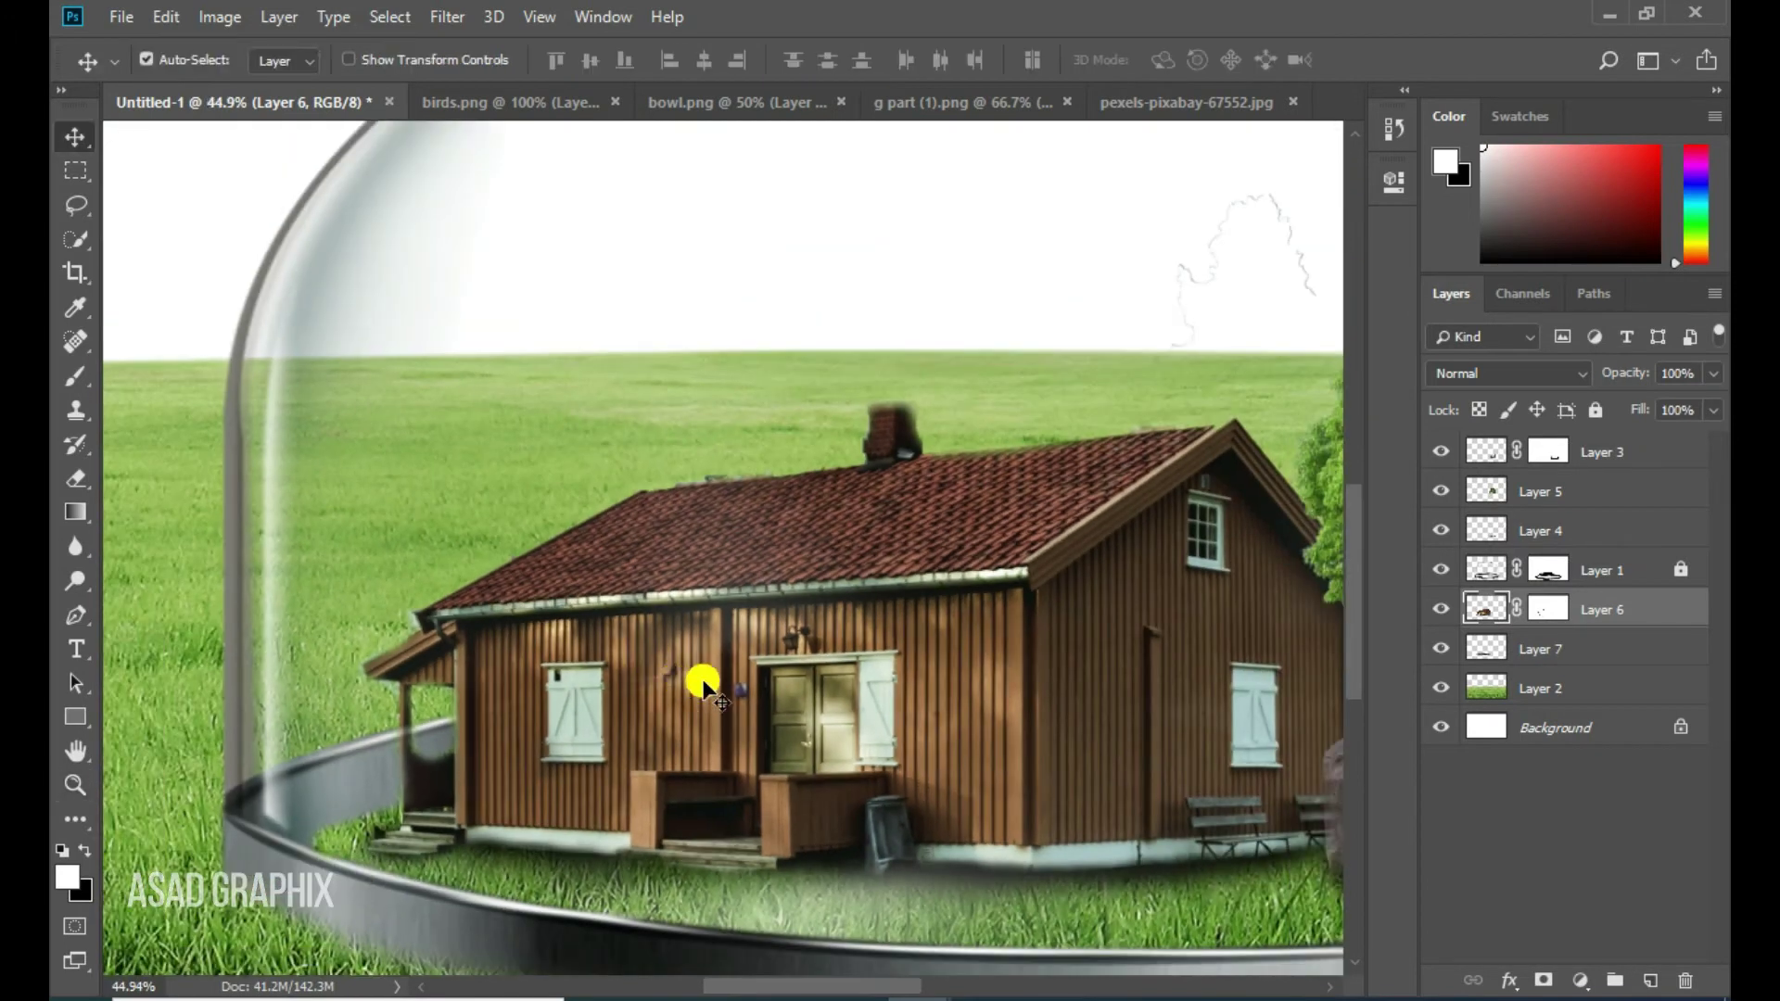
left_click(1441, 609)
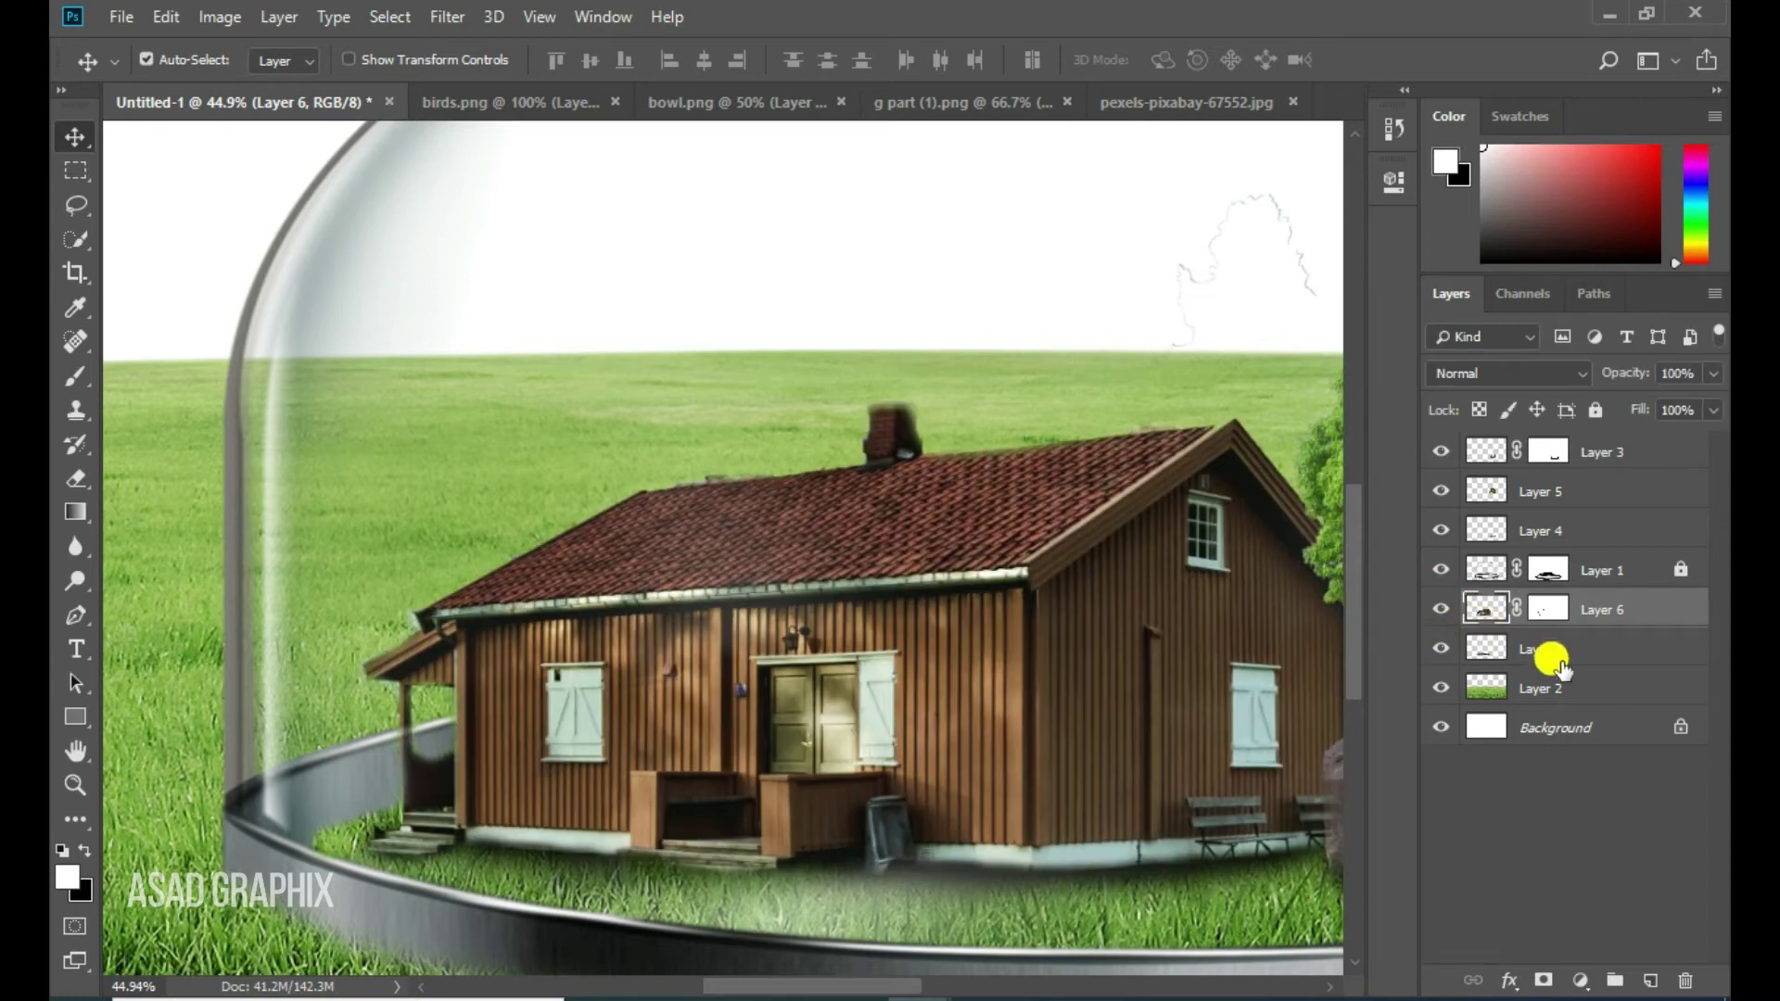
left_click(1557, 661)
Add a new layer, choose a grey foreground colour, and brush shading near the porch and front wall
left_click(1650, 980)
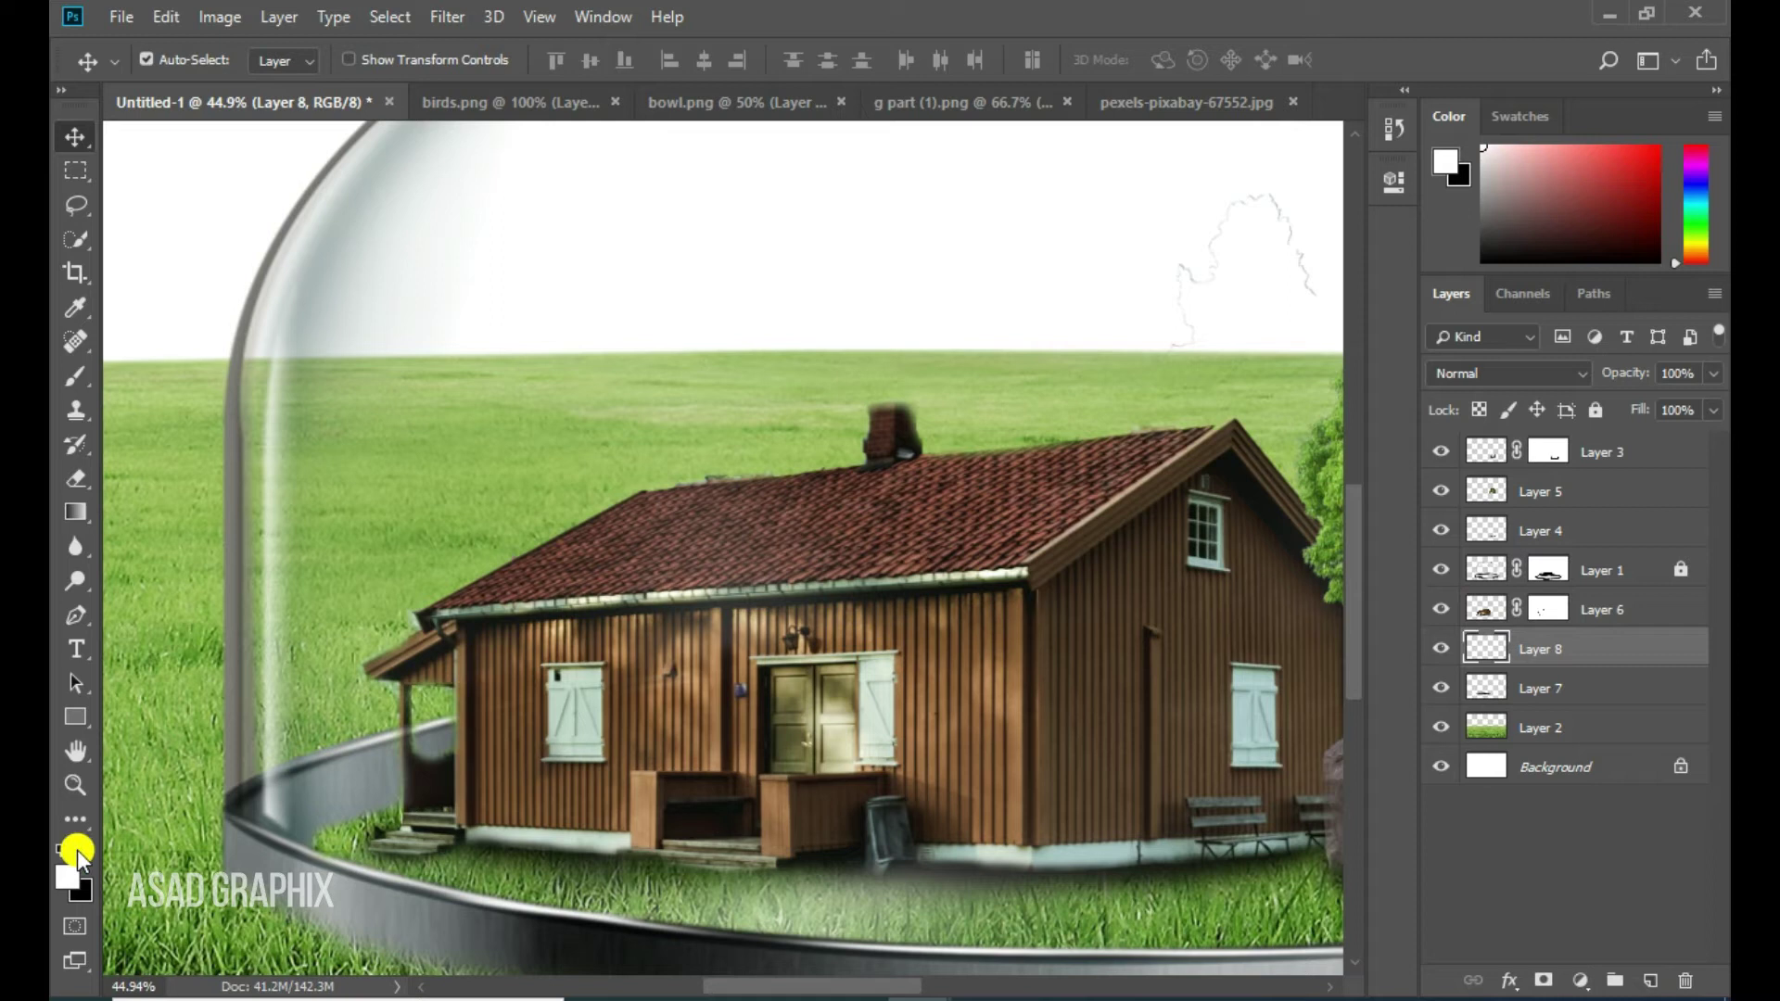
left_click(63, 877)
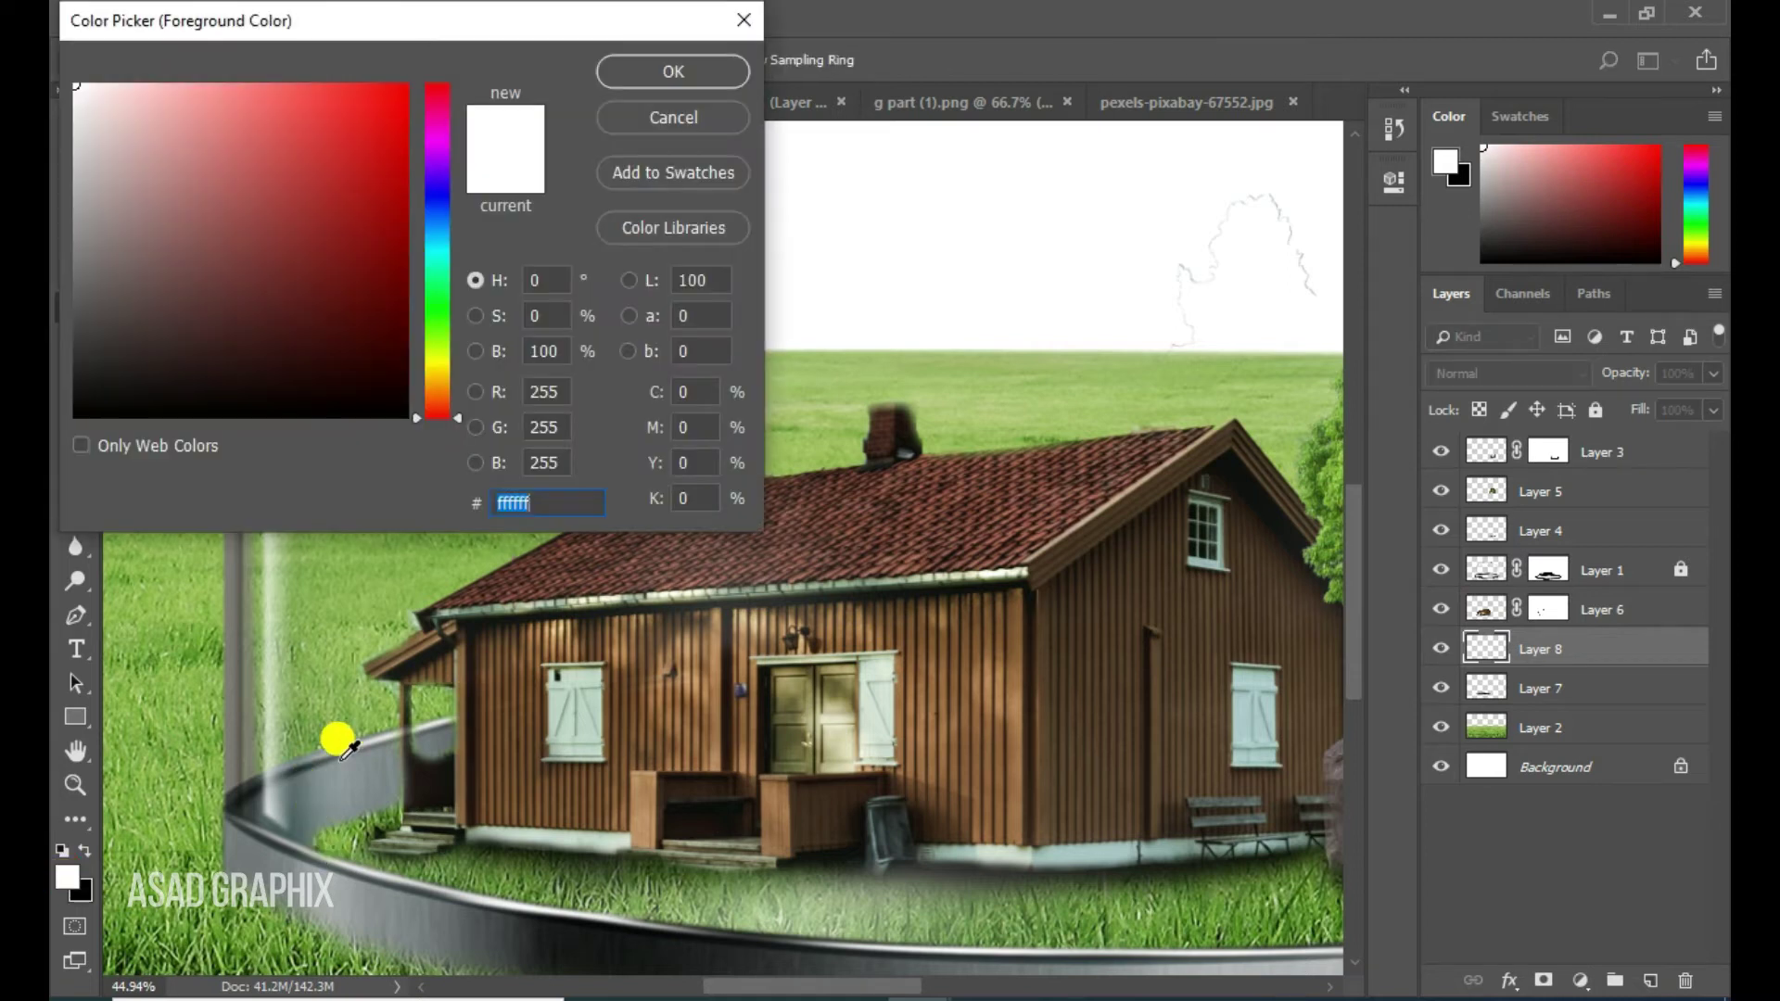
left_click(339, 772)
left_click(667, 57)
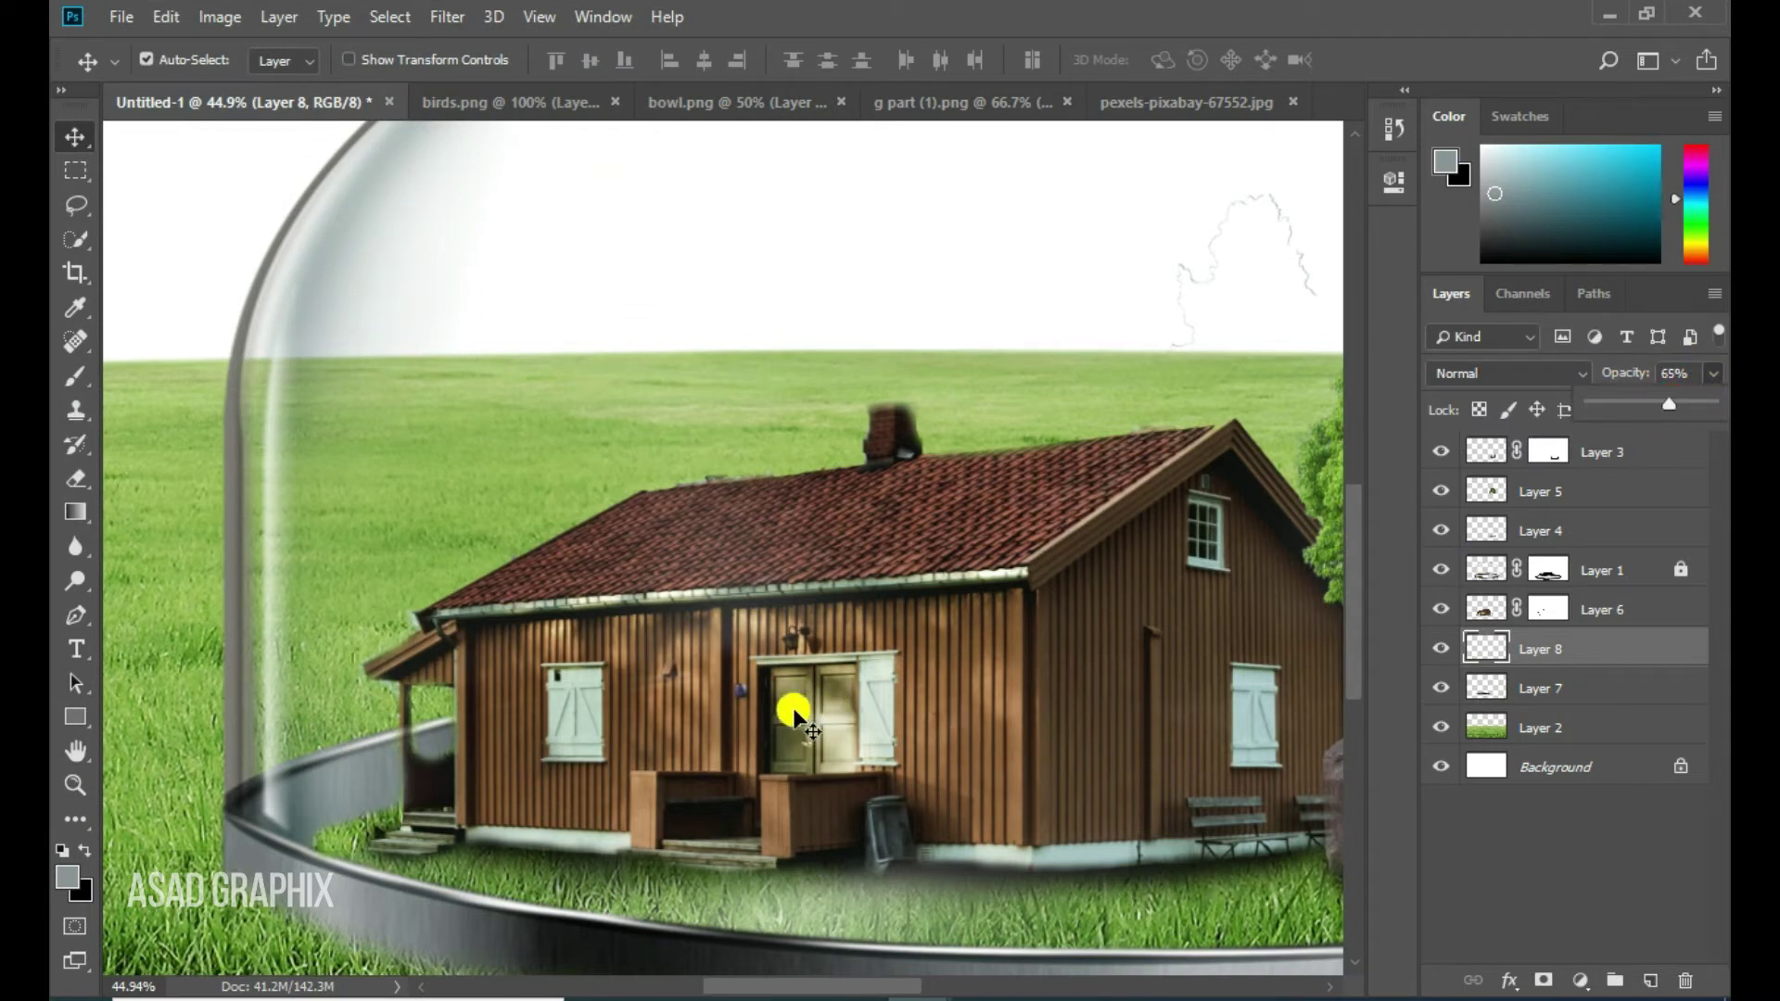
left_click(76, 376)
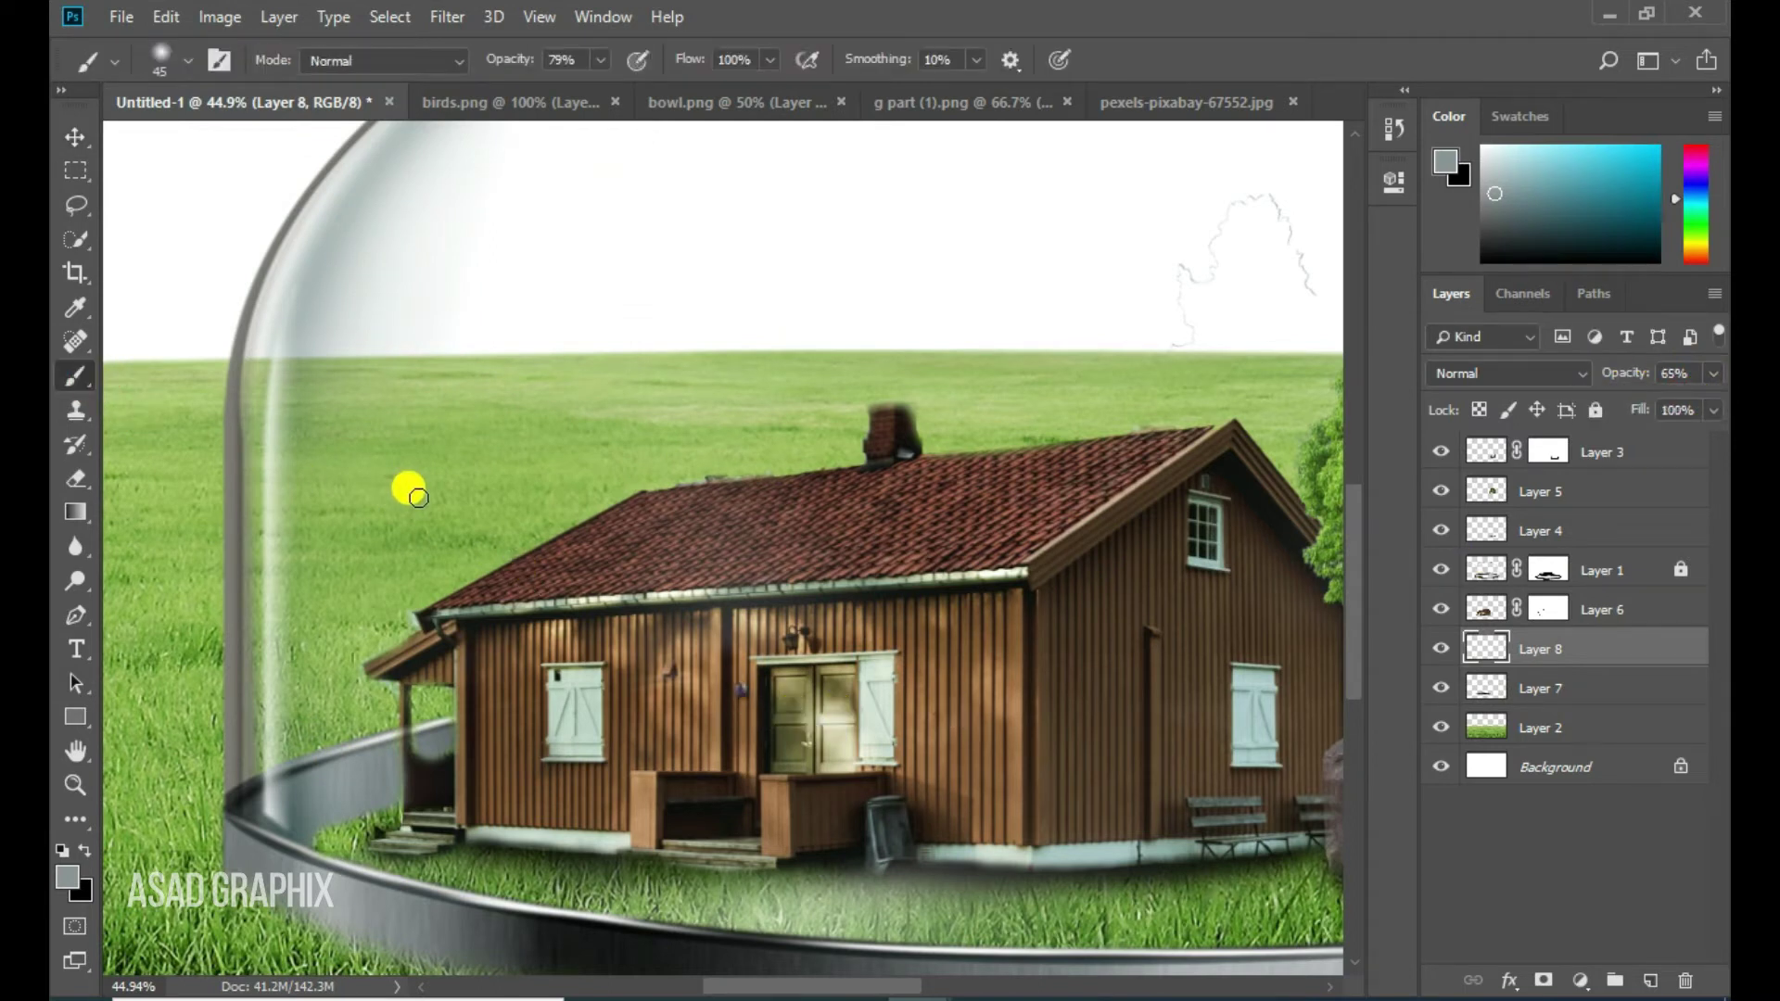
key("bracketright")
key("bracketright")
key("bracketright")
key("bracketright")
key("bracketright")
left_click_drag(463, 788, 428, 801)
left_click_drag(913, 684, 549, 710)
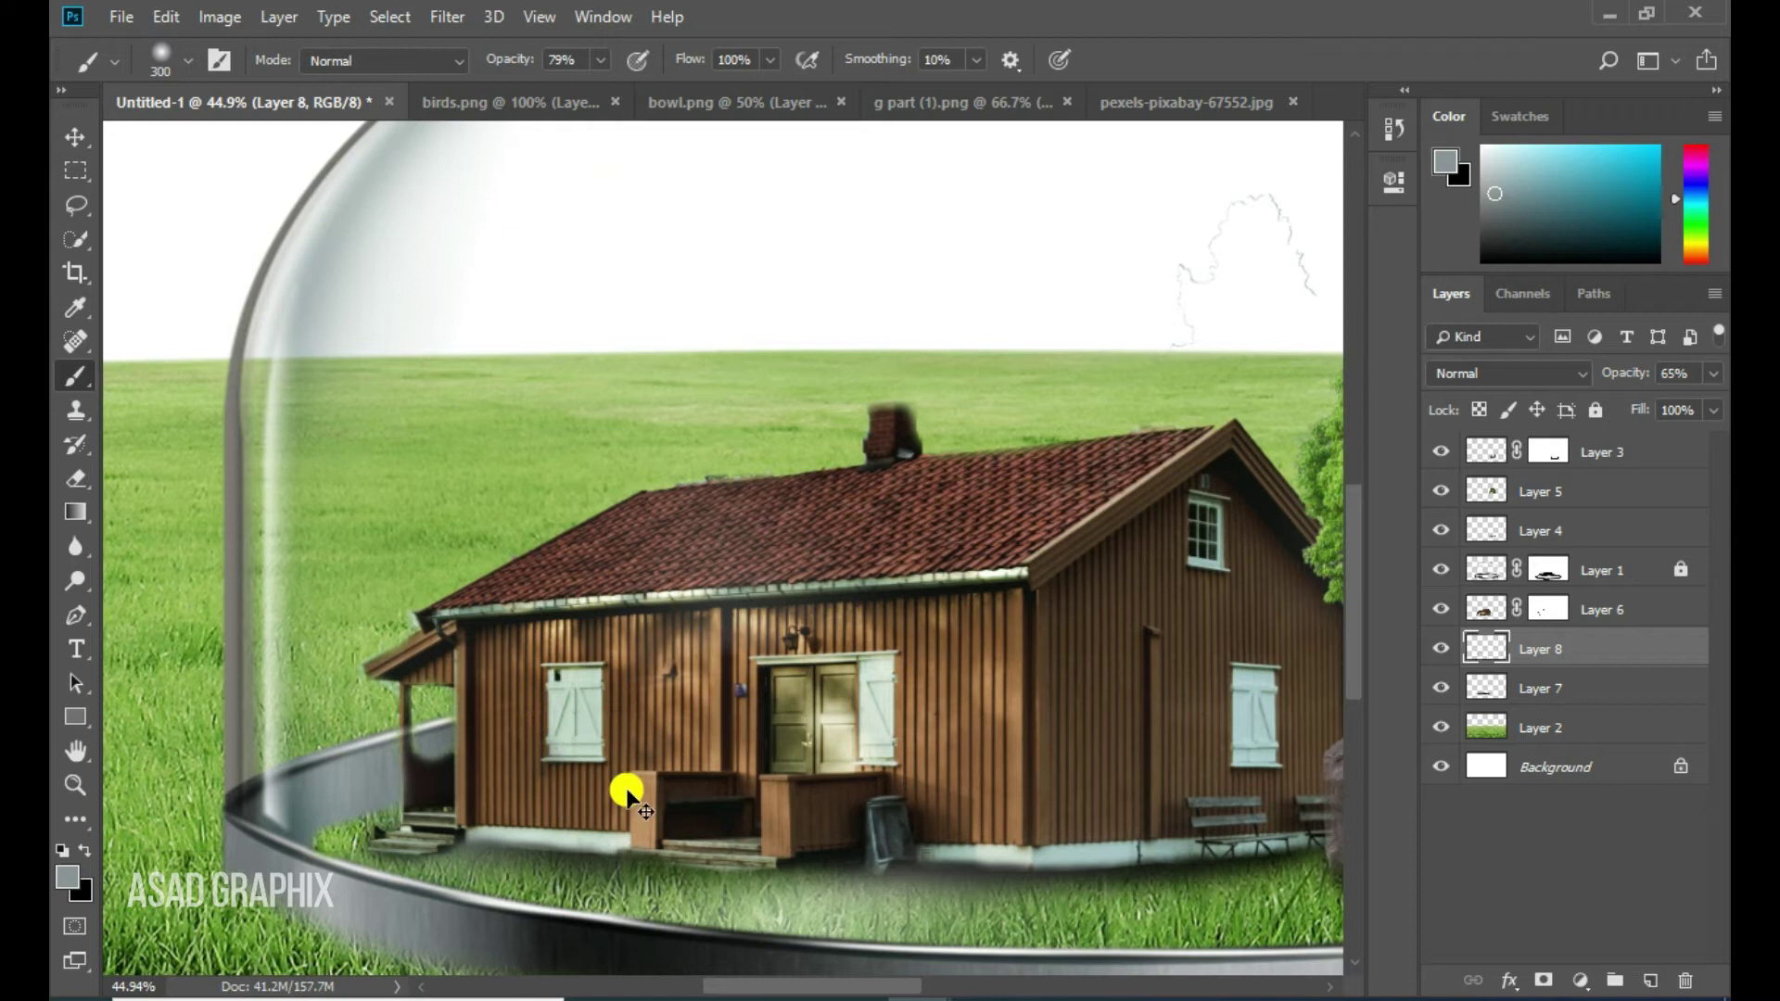
Move shading Layer 8 above the house layer and lower its opacity to 51%
key("ctrl+z")
left_click(1441, 609)
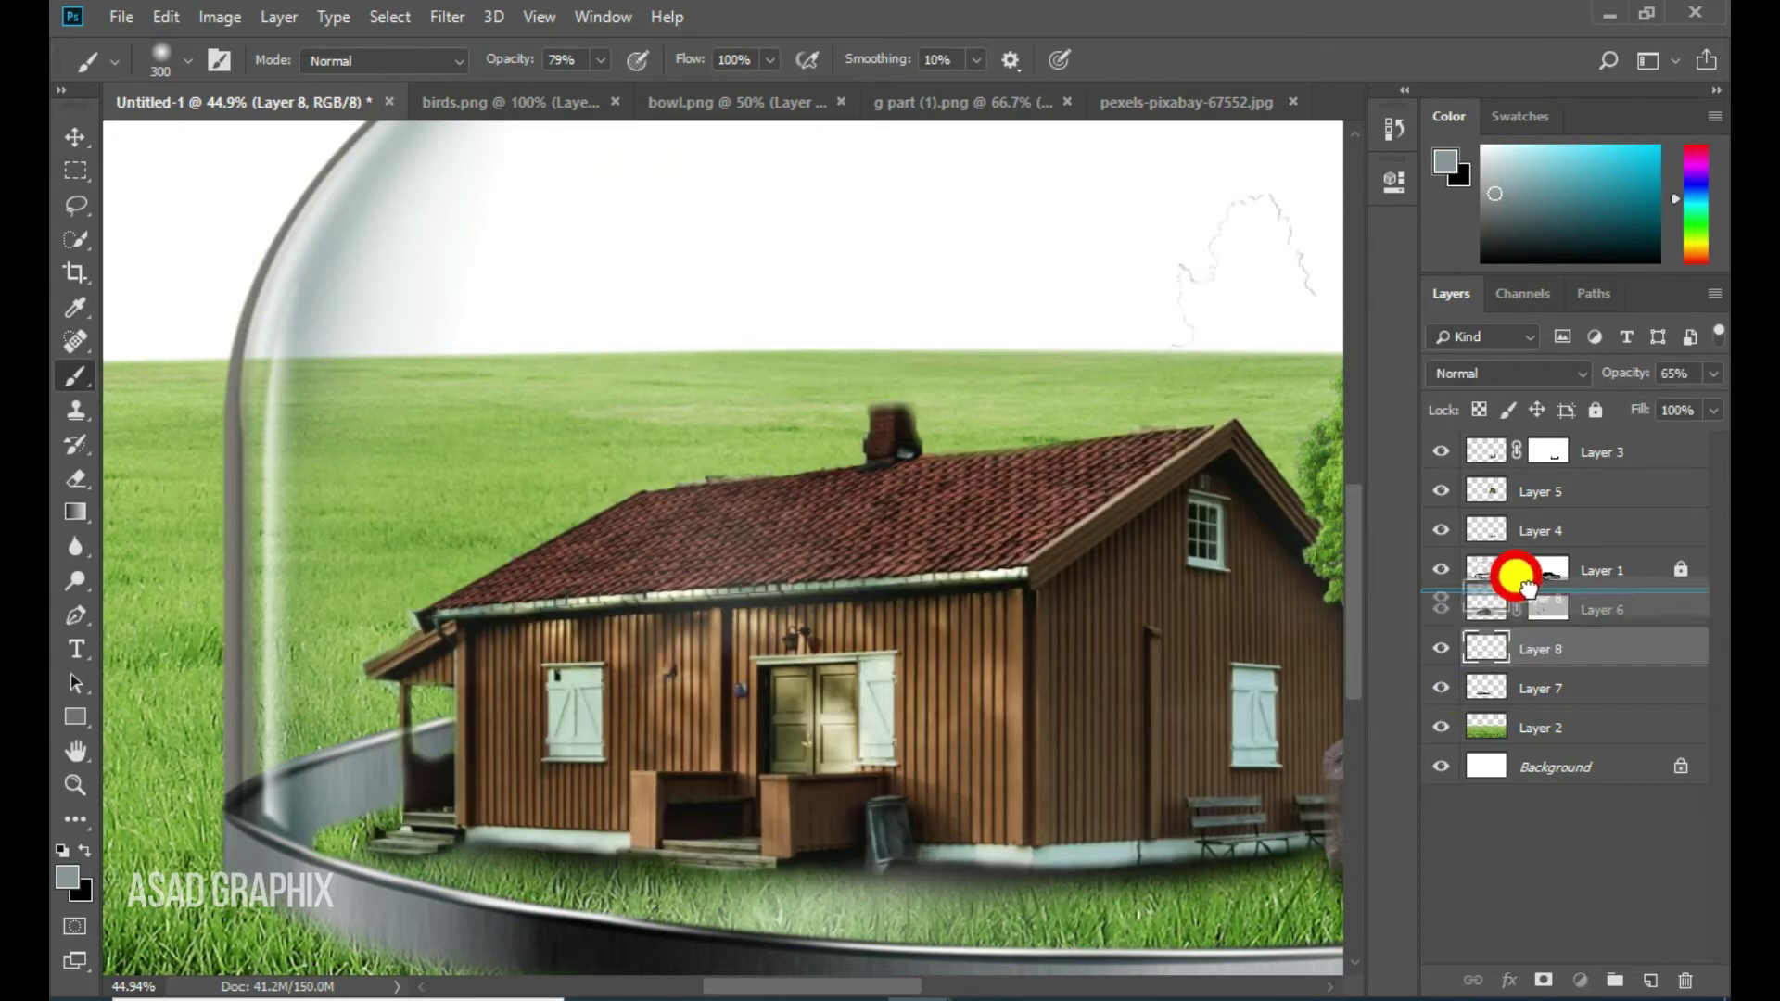
left_click_drag(1531, 649, 1483, 604)
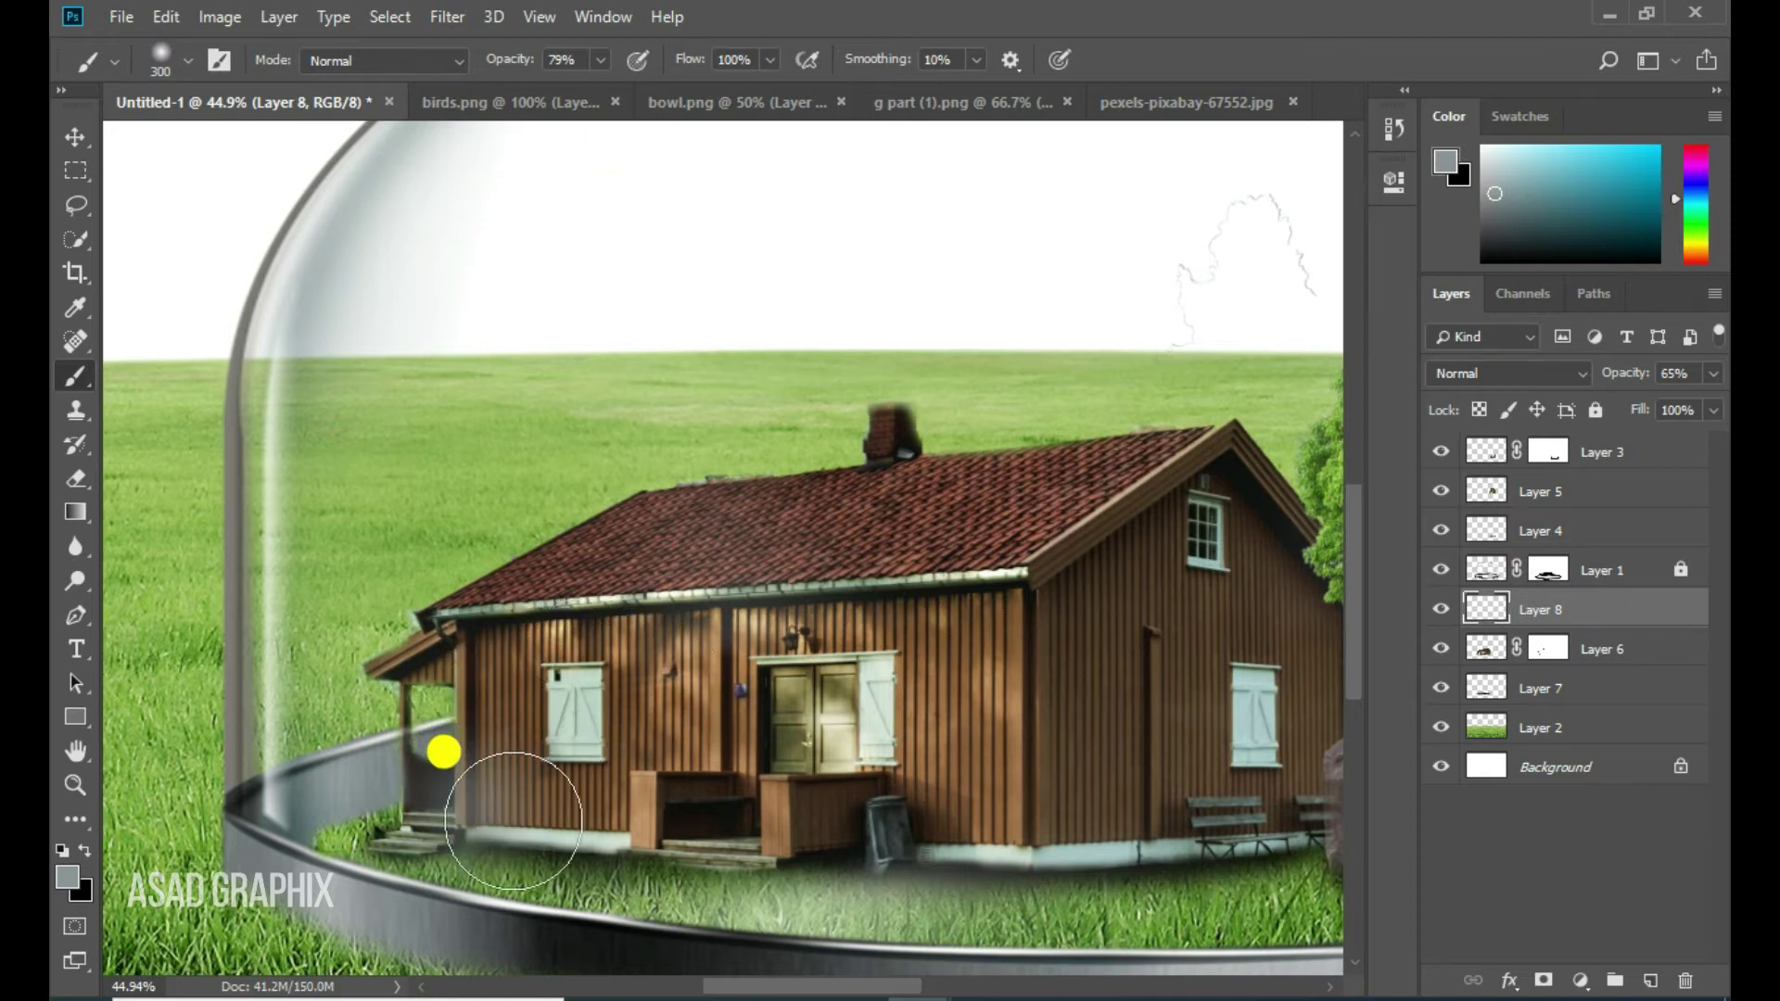
left_click(705, 805)
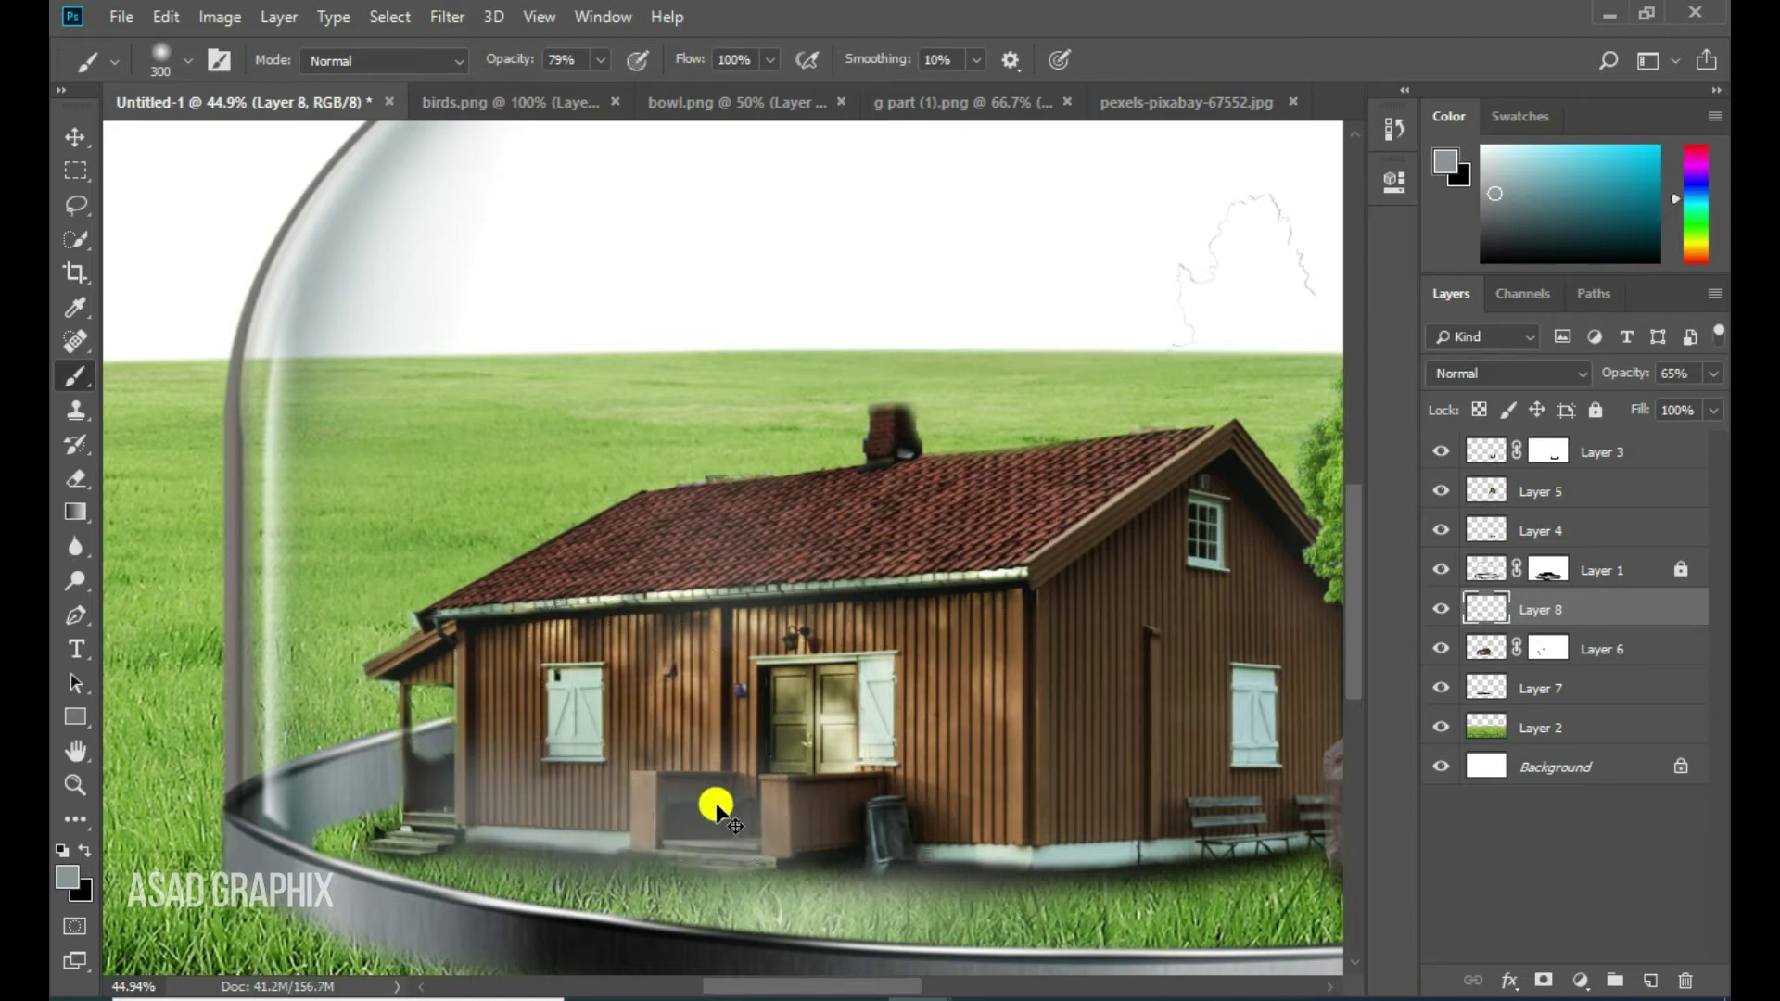
key("ctrl+z")
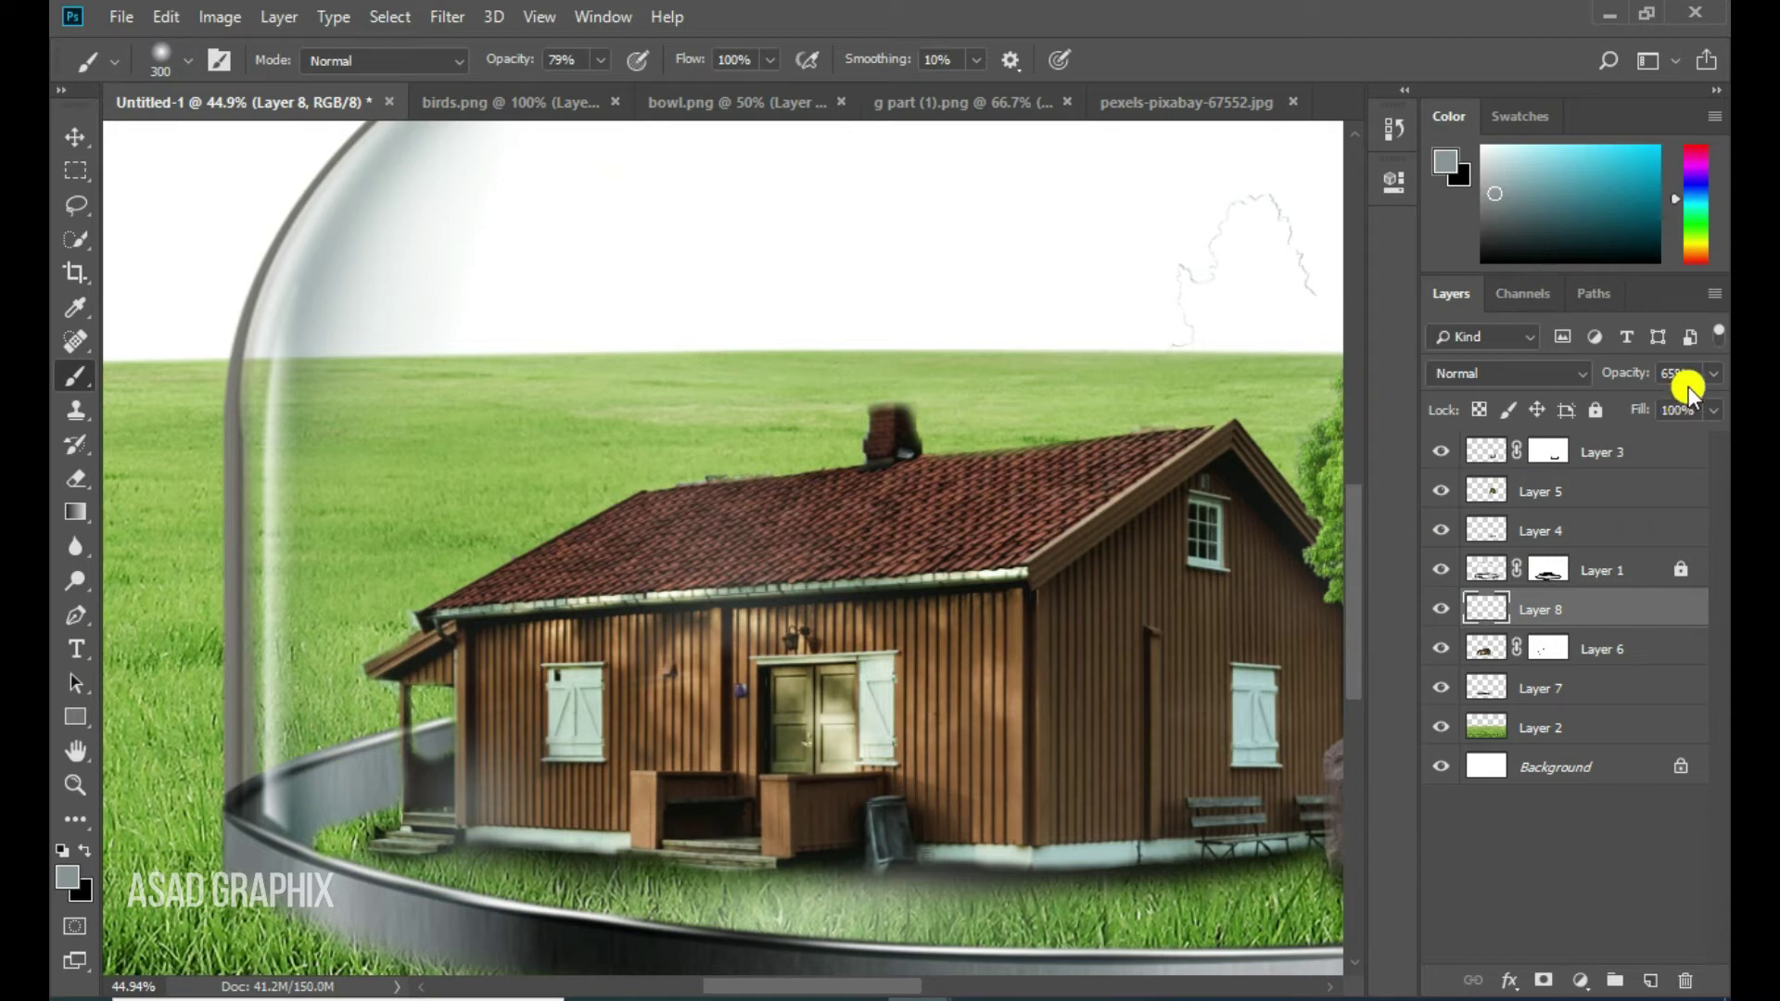
left_click_drag(1652, 403, 1651, 404)
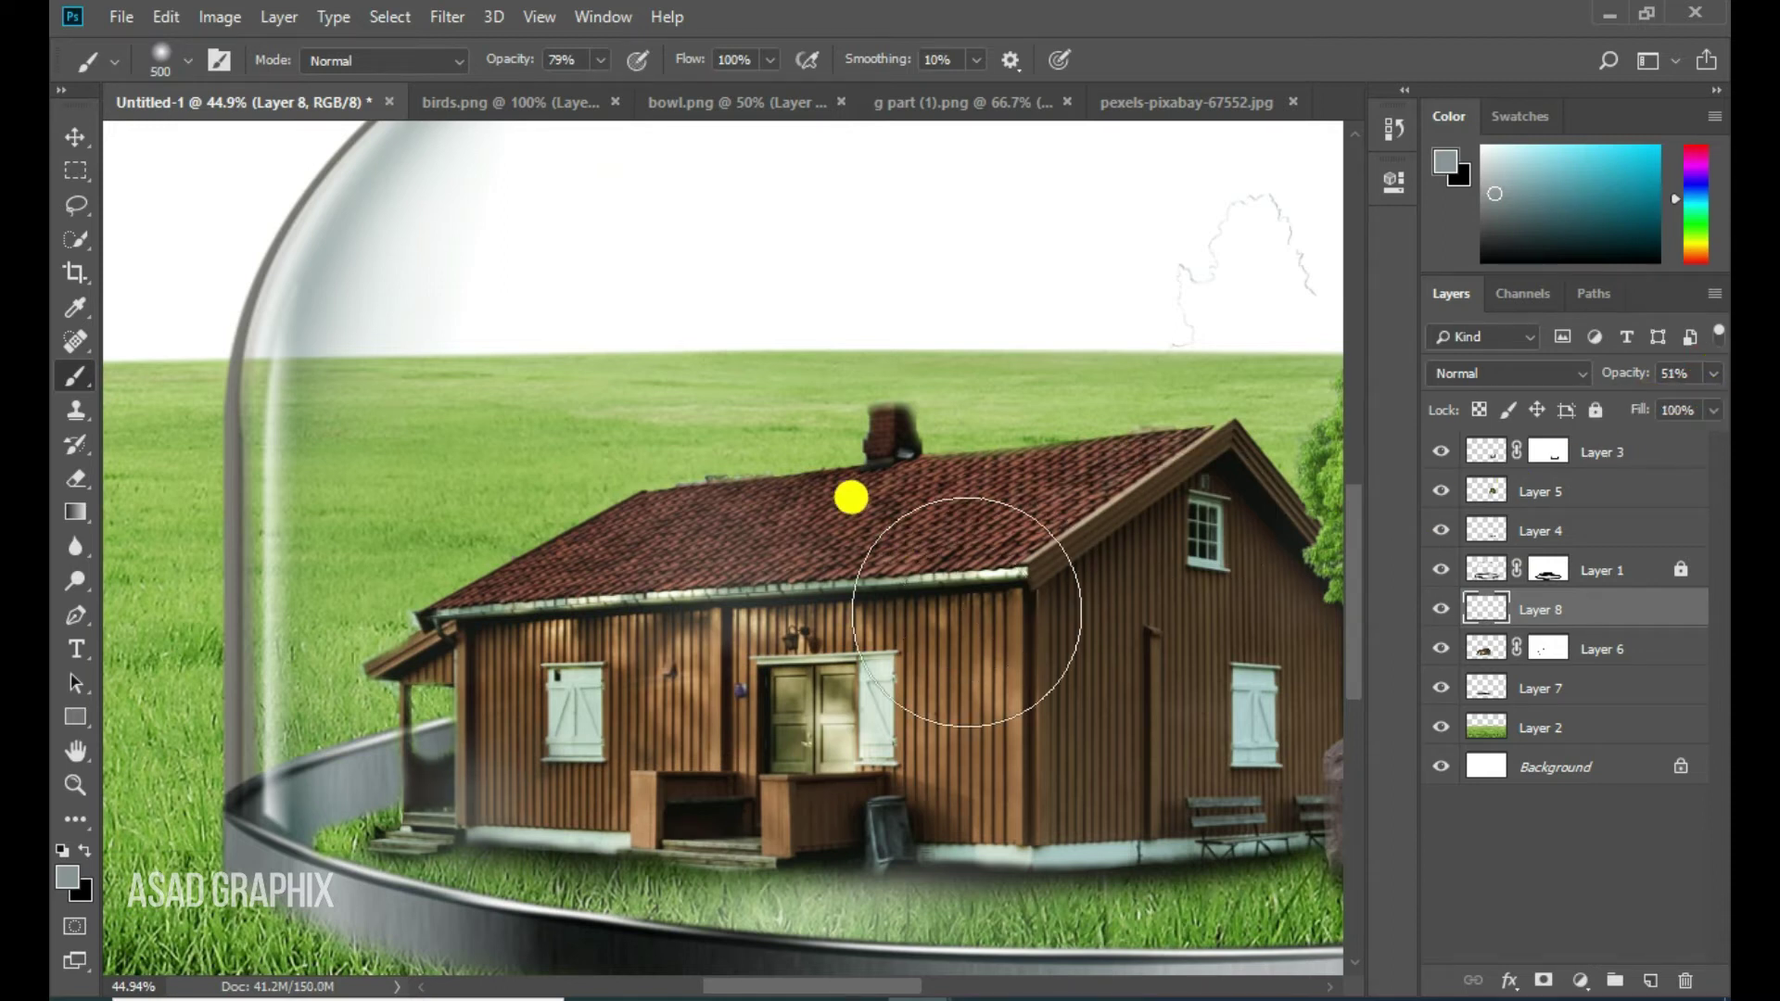
With a 300 px soft brush, paint shading across the house roof and near its base
key("bracketright")
key("bracketright")
key("bracketright")
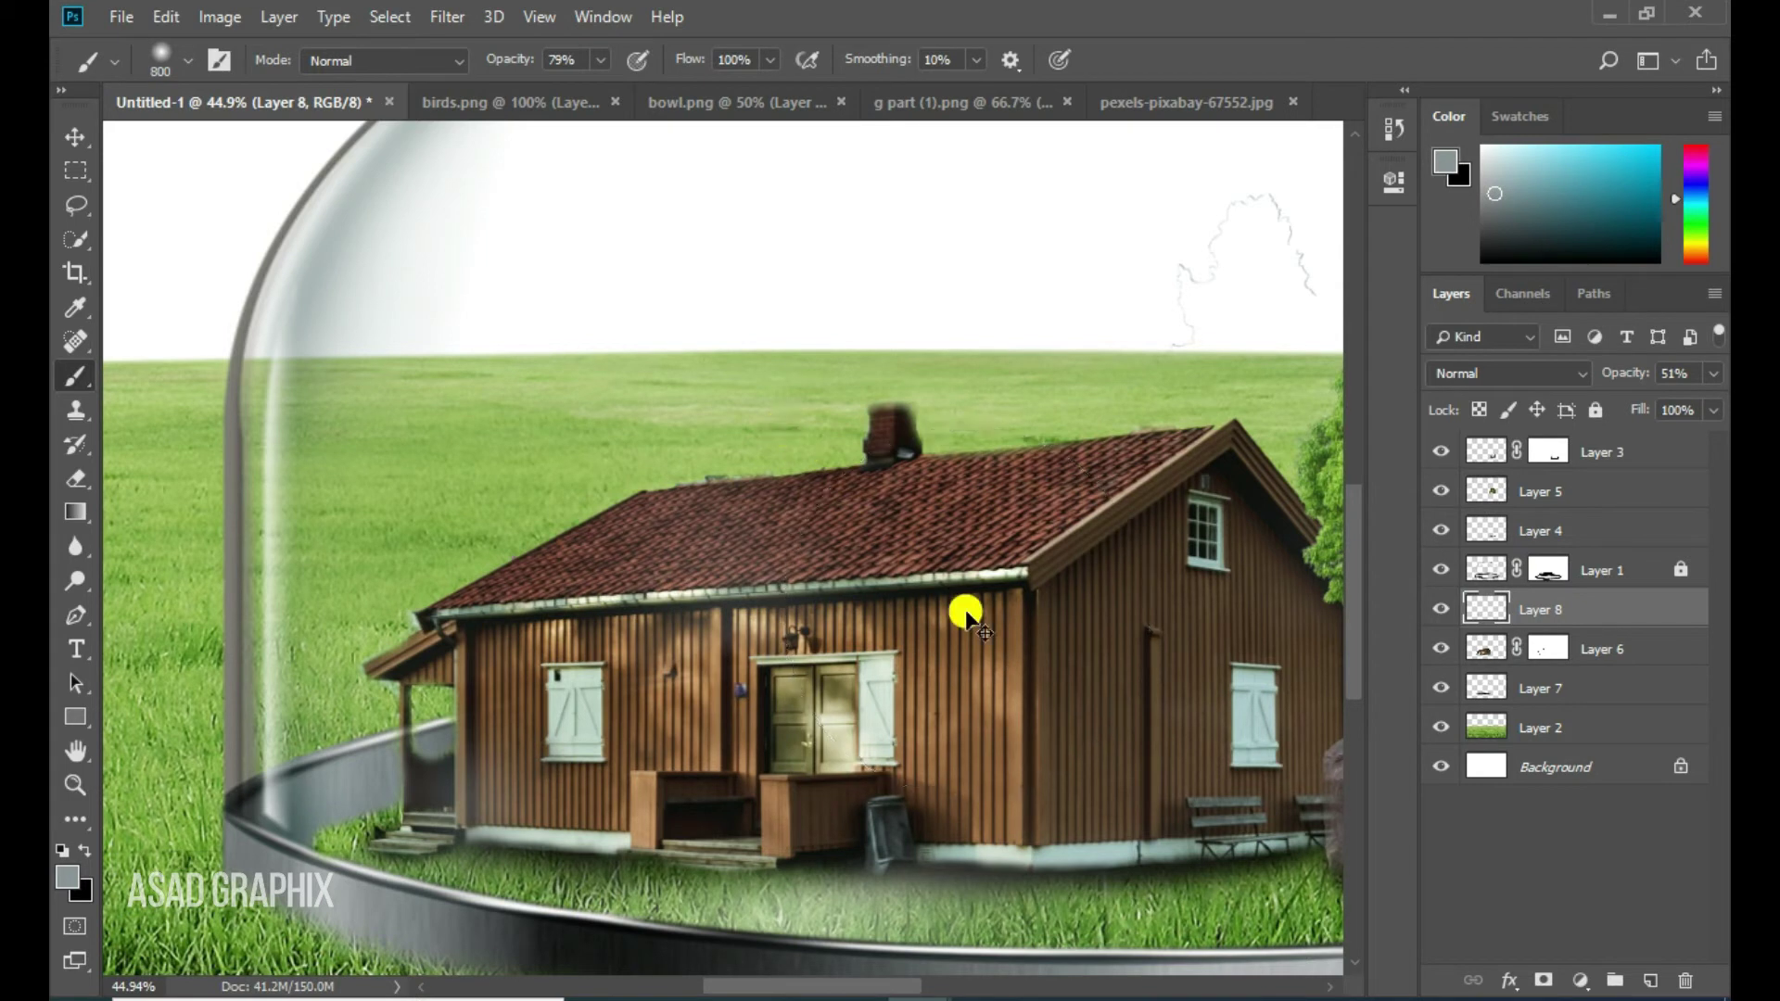
key("z")
left_click_drag(964, 612, 883, 525)
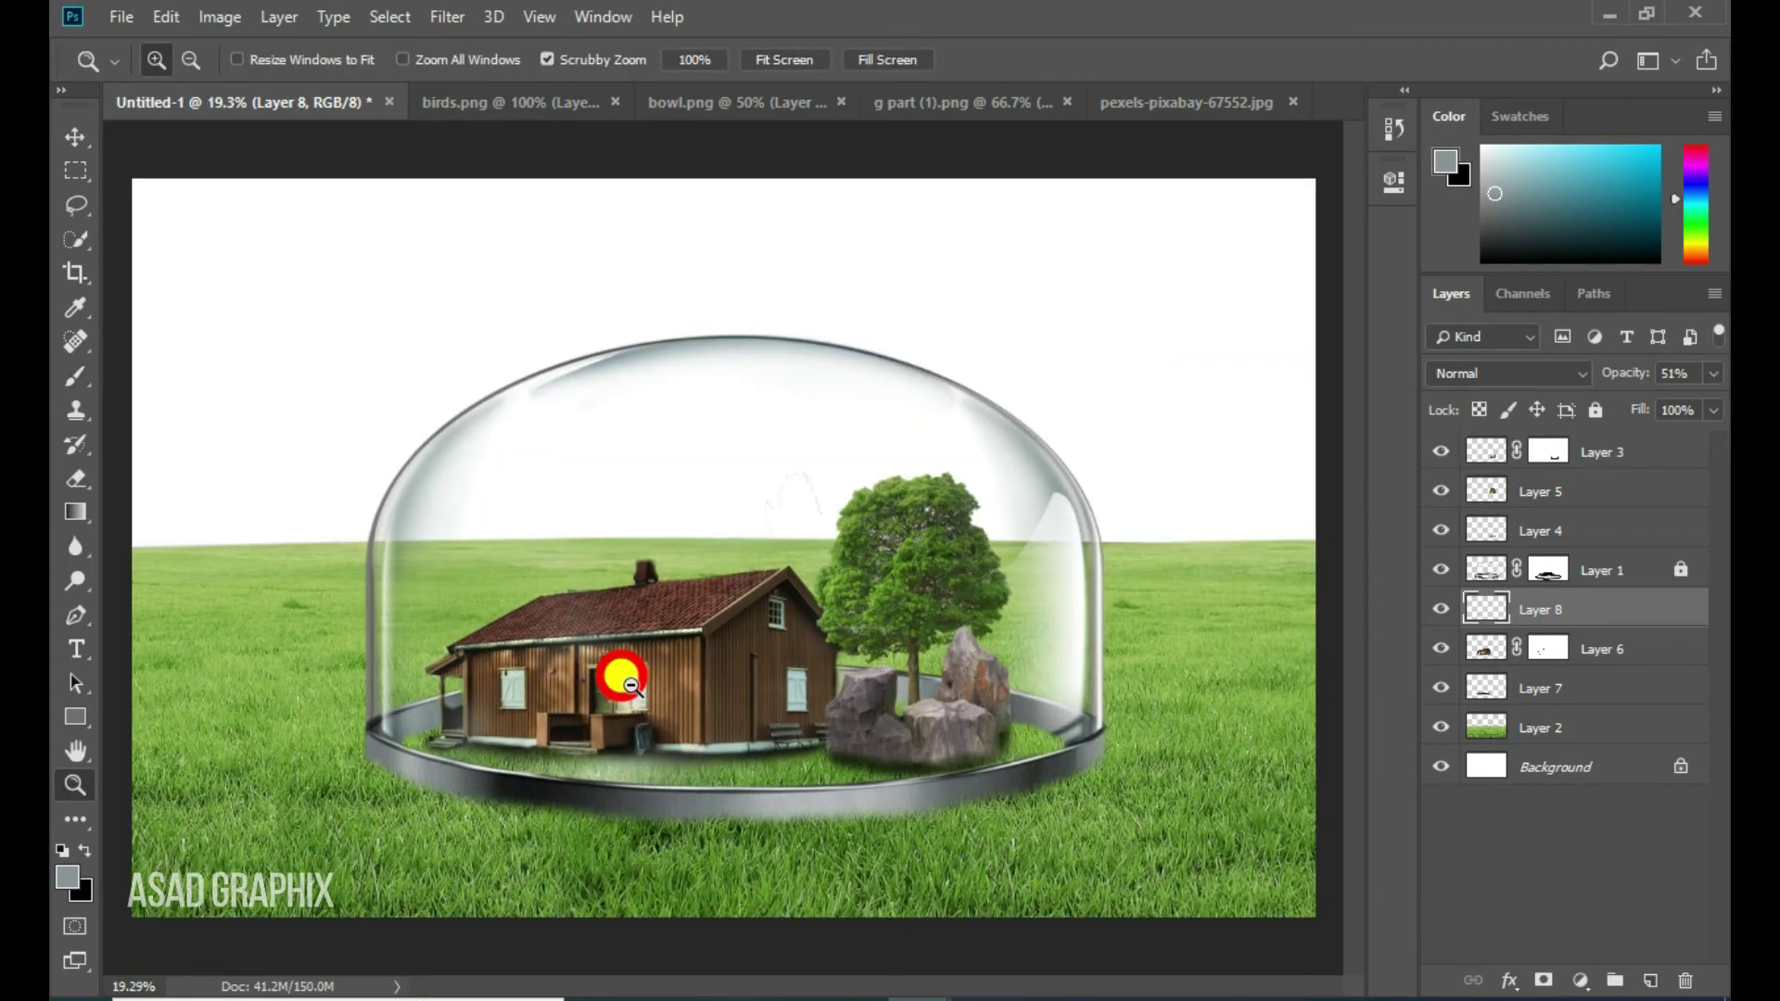
left_click_drag(632, 685, 736, 688)
key("b")
key("bracketleft")
key("bracketleft")
key("bracketleft")
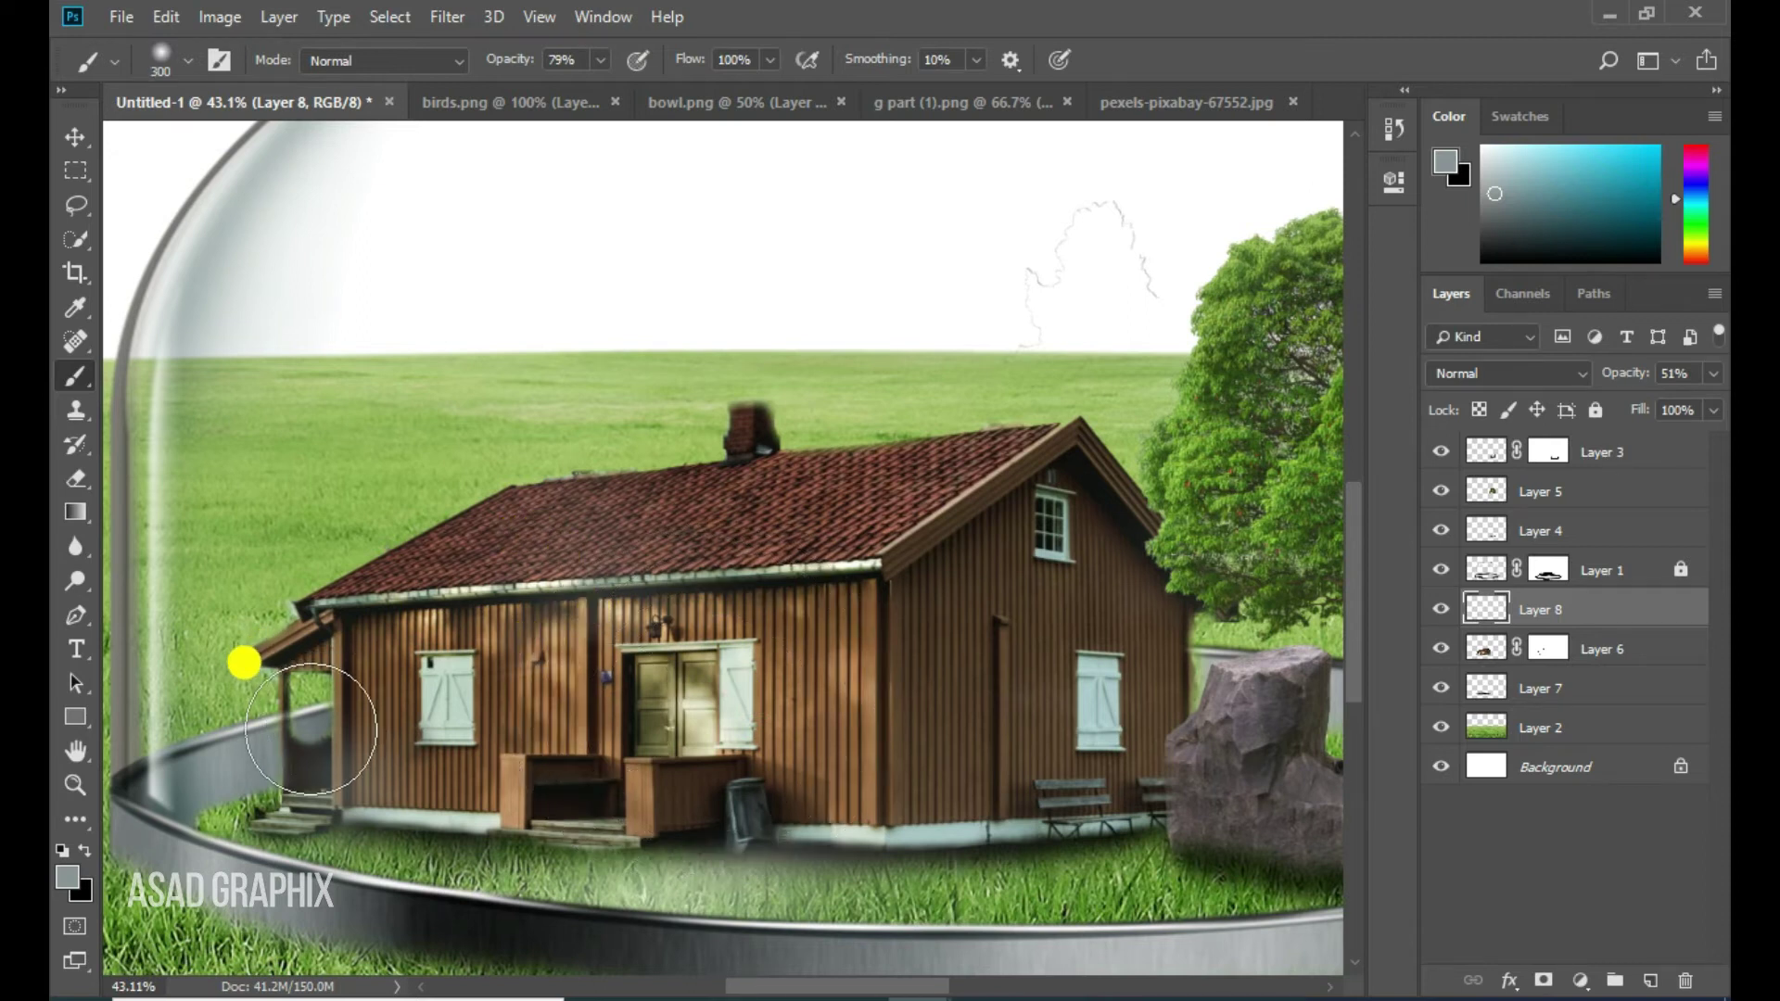
key("ctrl+z")
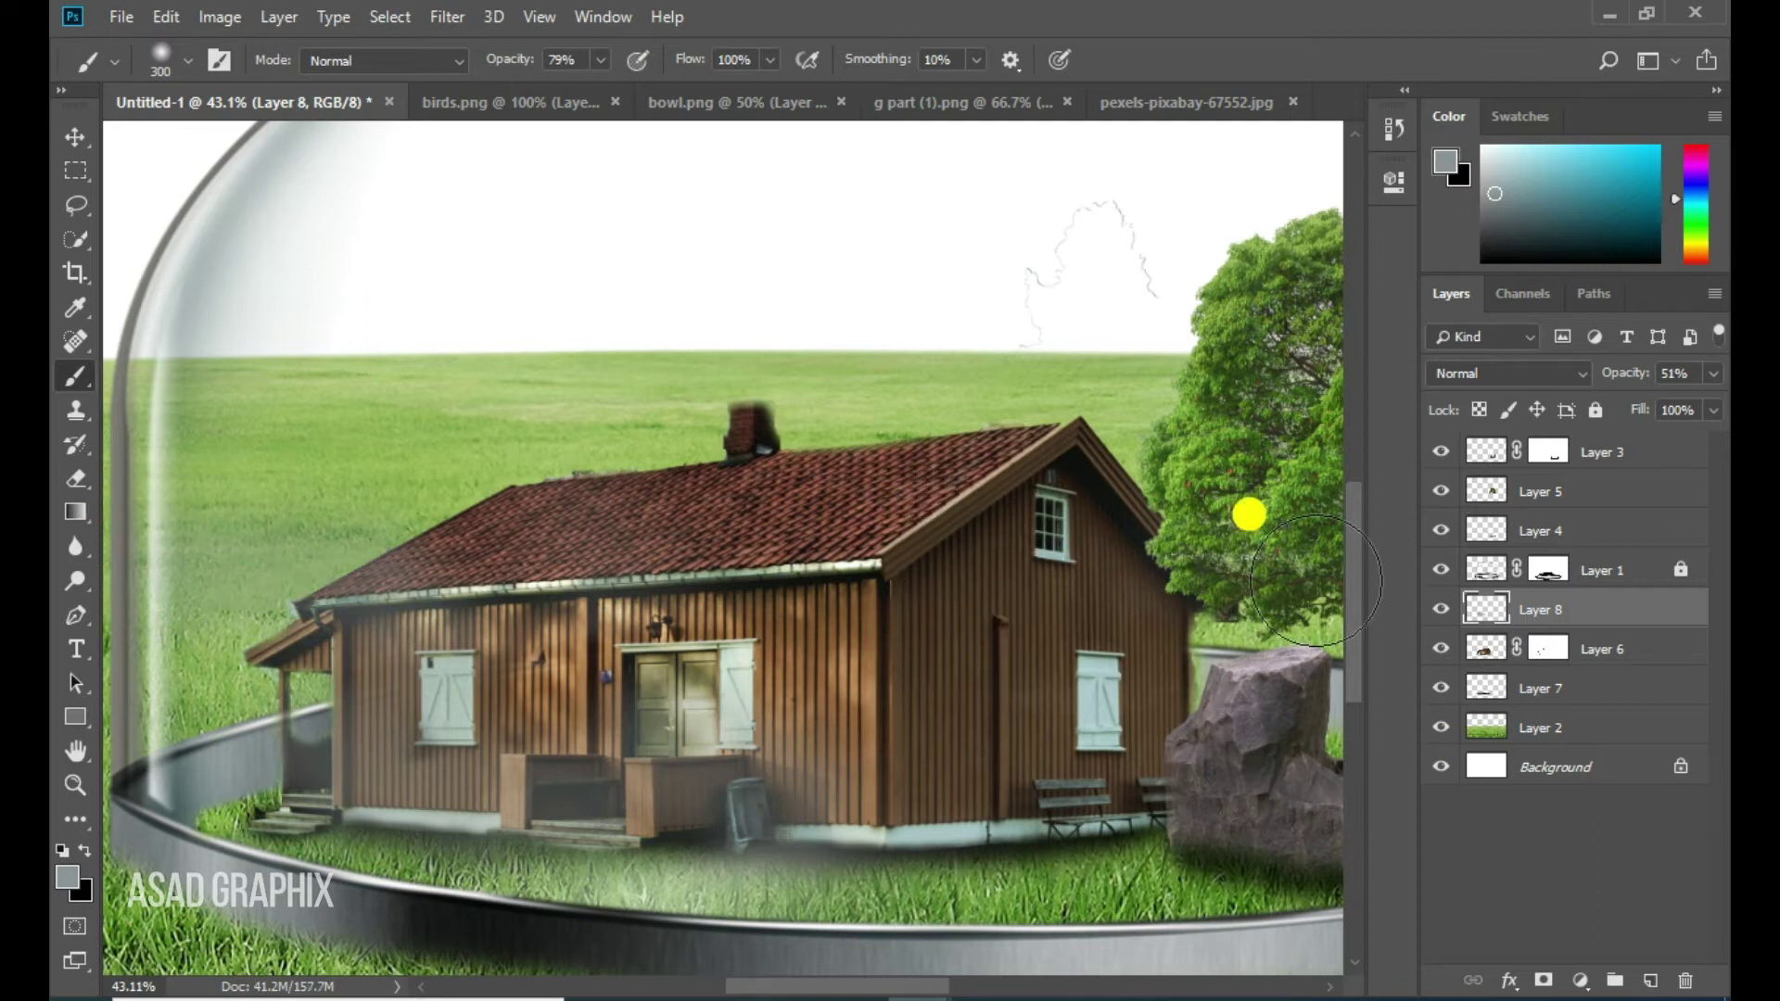
left_click_drag(676, 605, 621, 612)
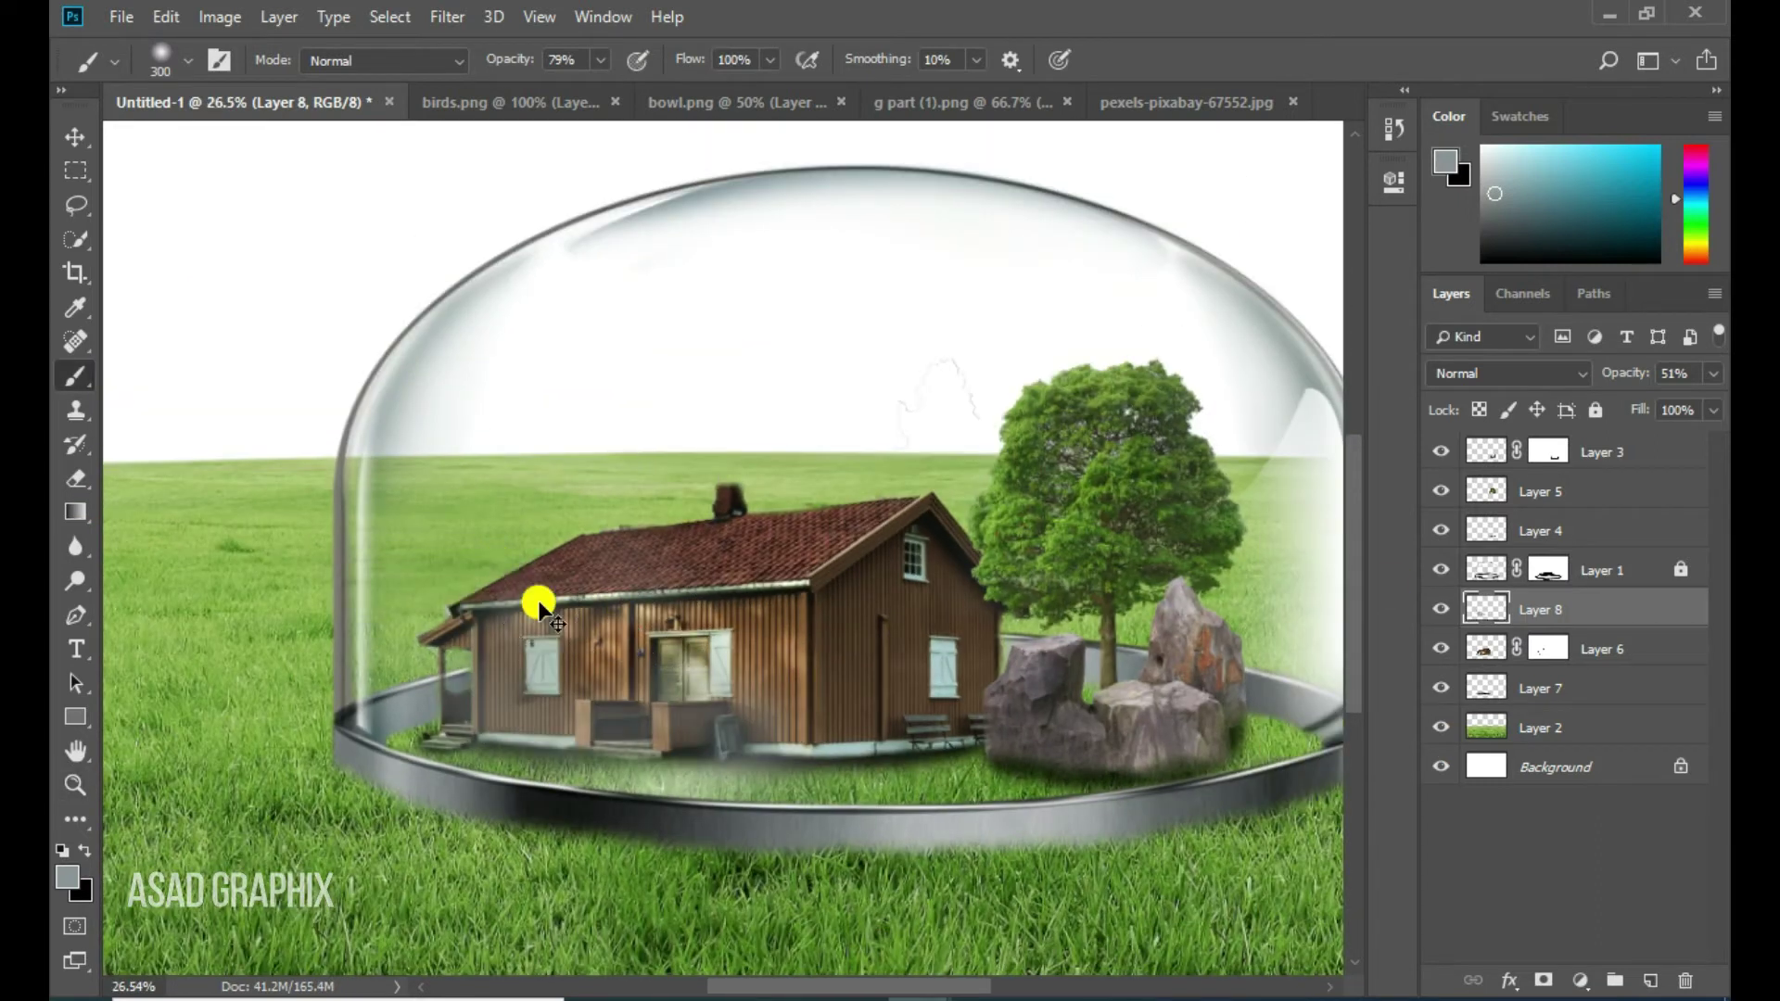
left_click_drag(828, 505, 530, 580)
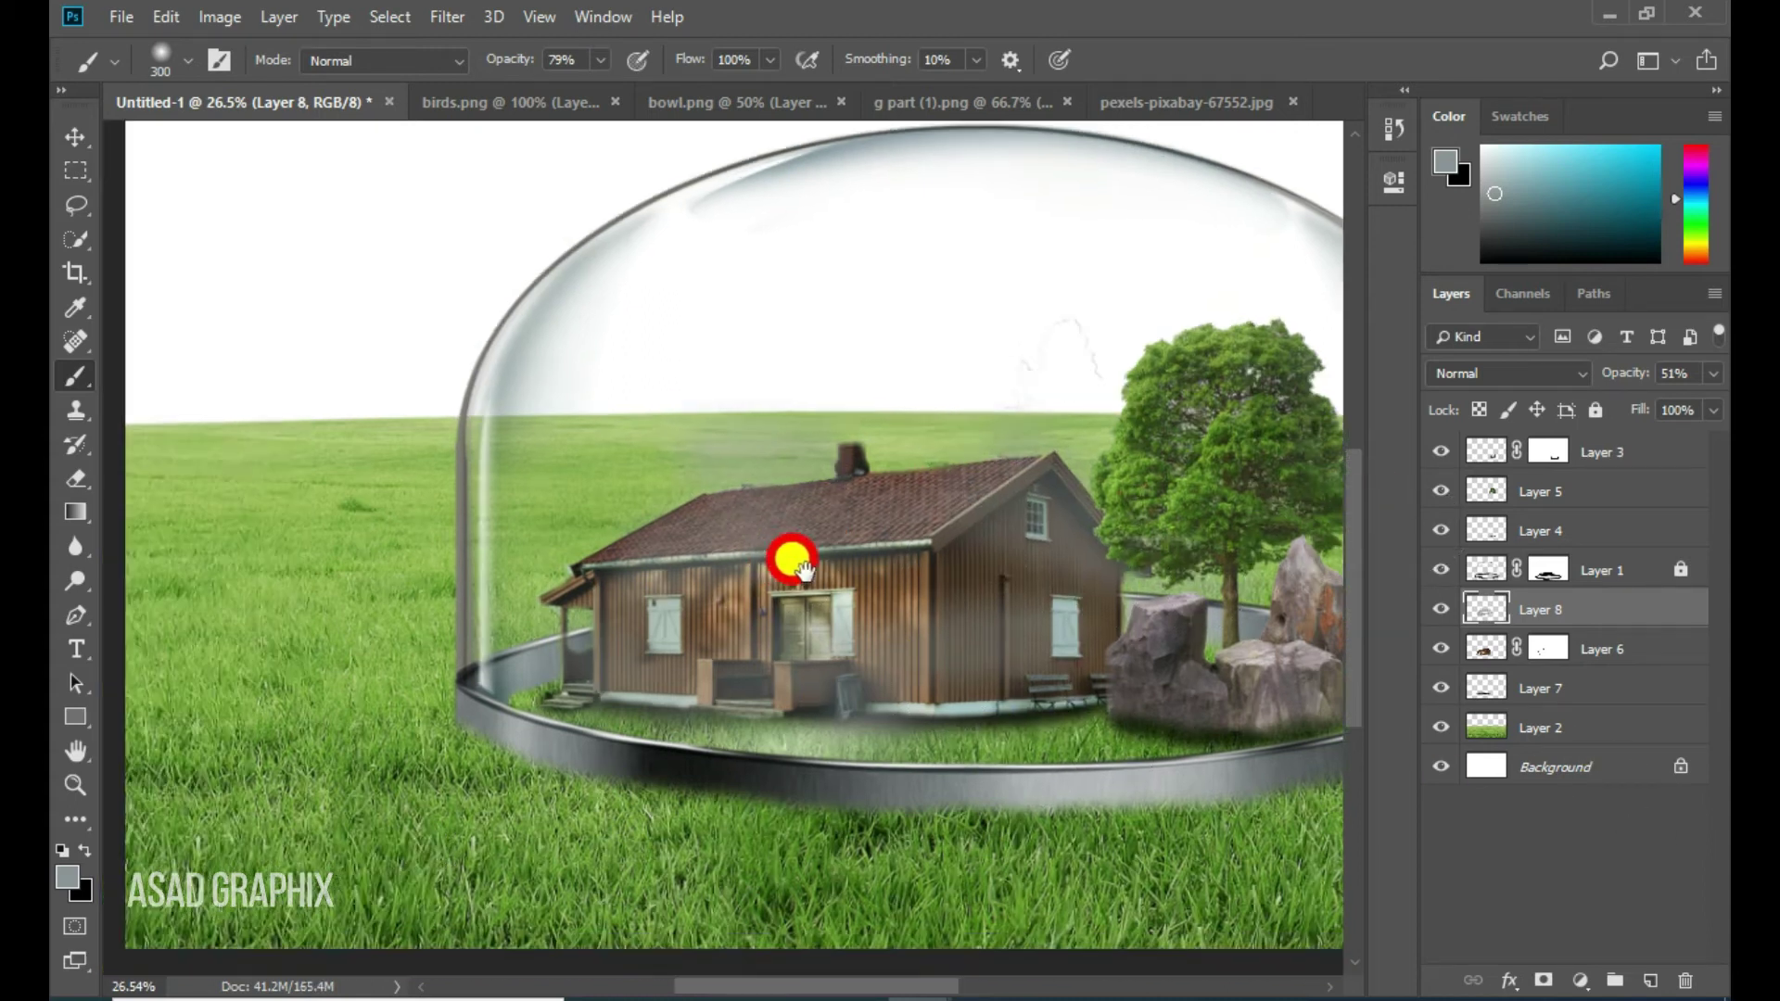
left_click_drag(832, 540, 556, 576)
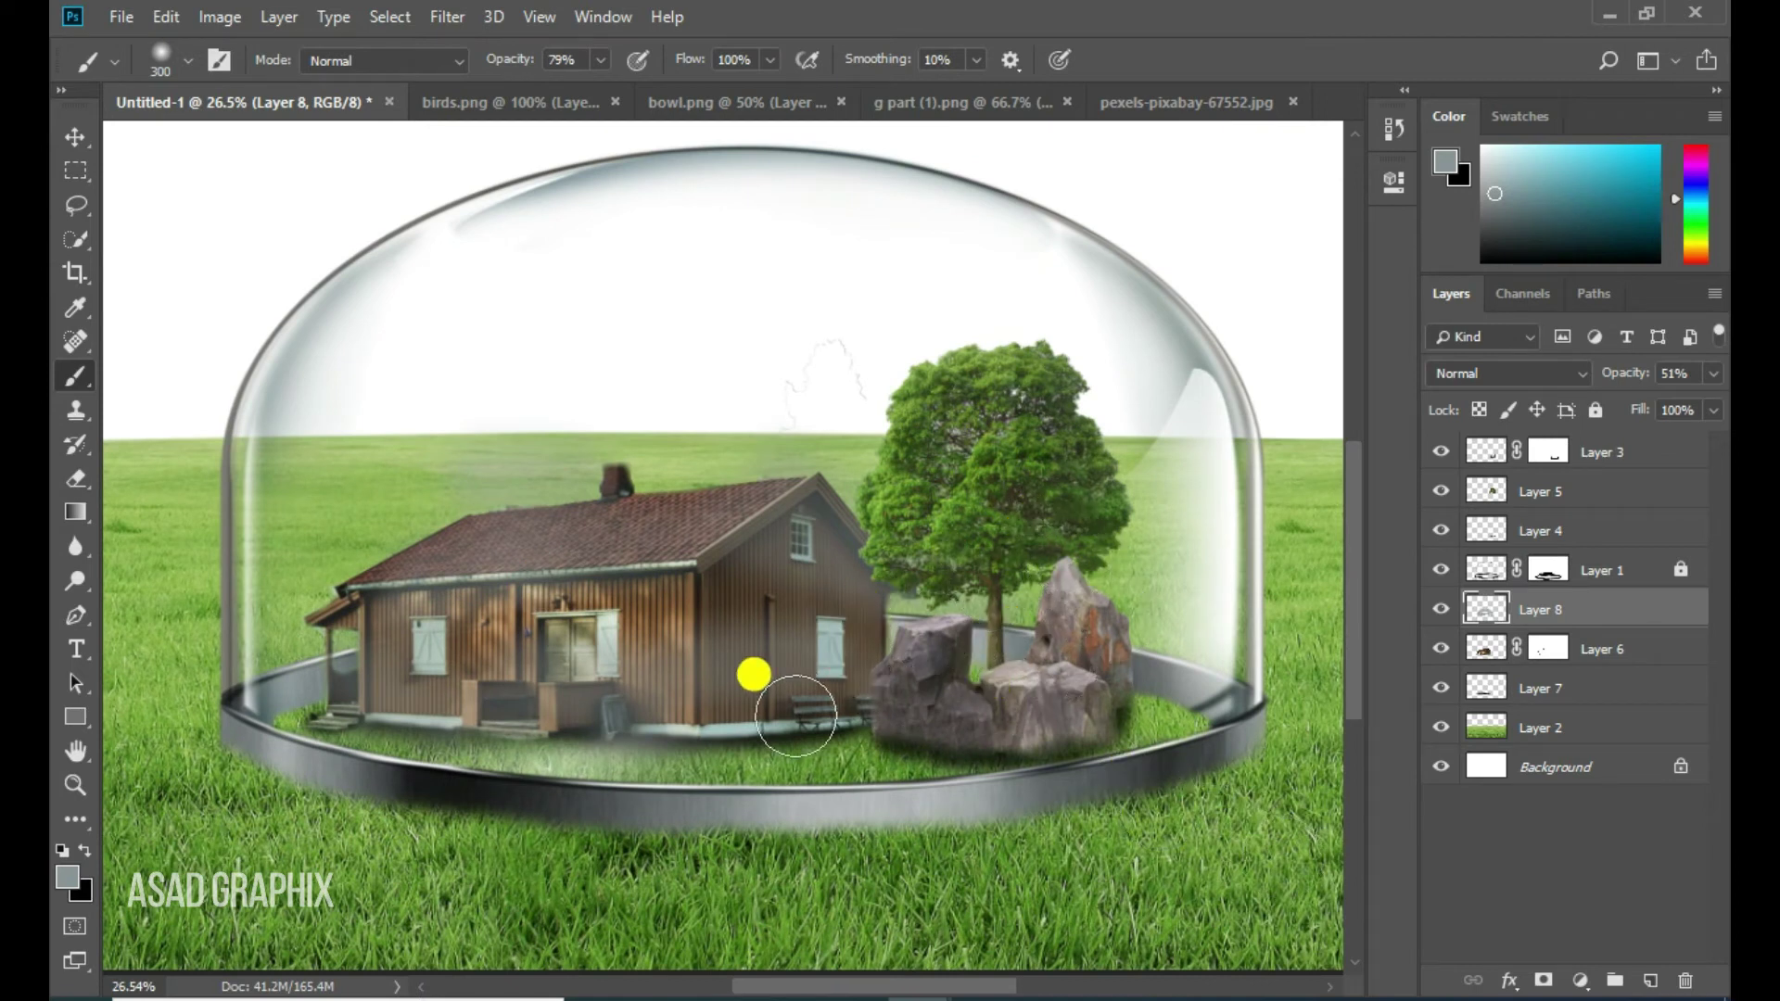
left_click(695, 684)
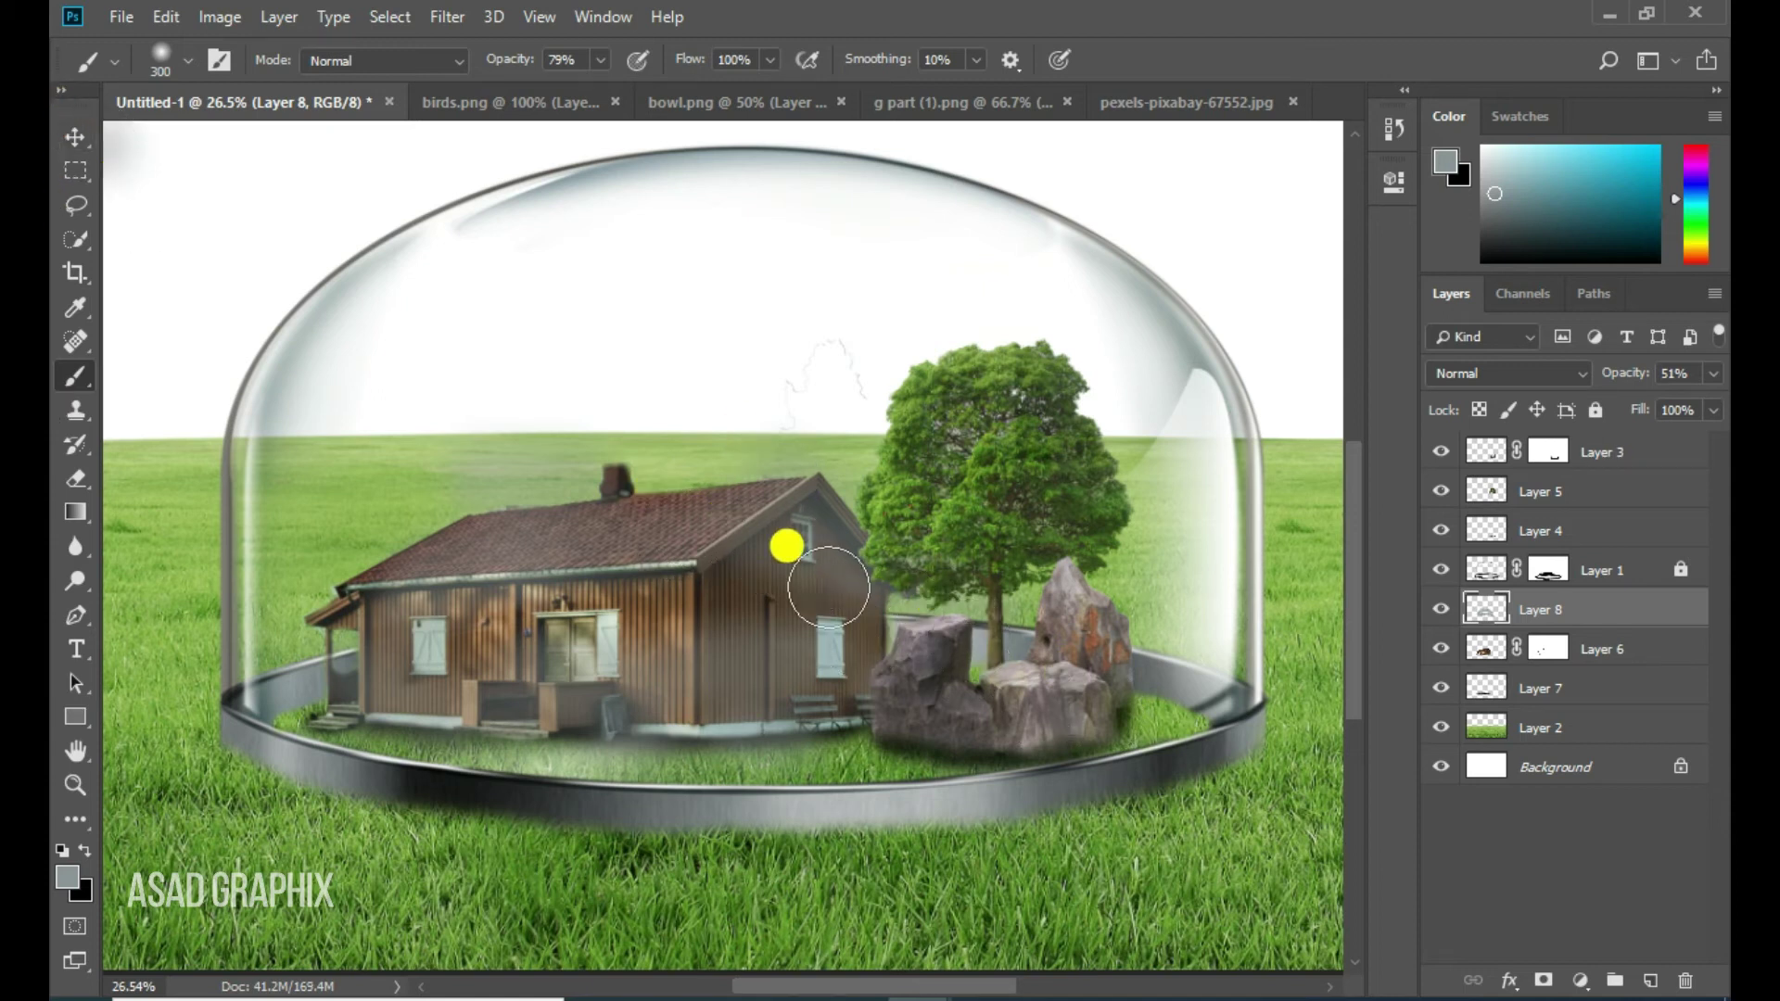
Compare the house with and without shading and zoom out to check the composition
left_click(1438, 609)
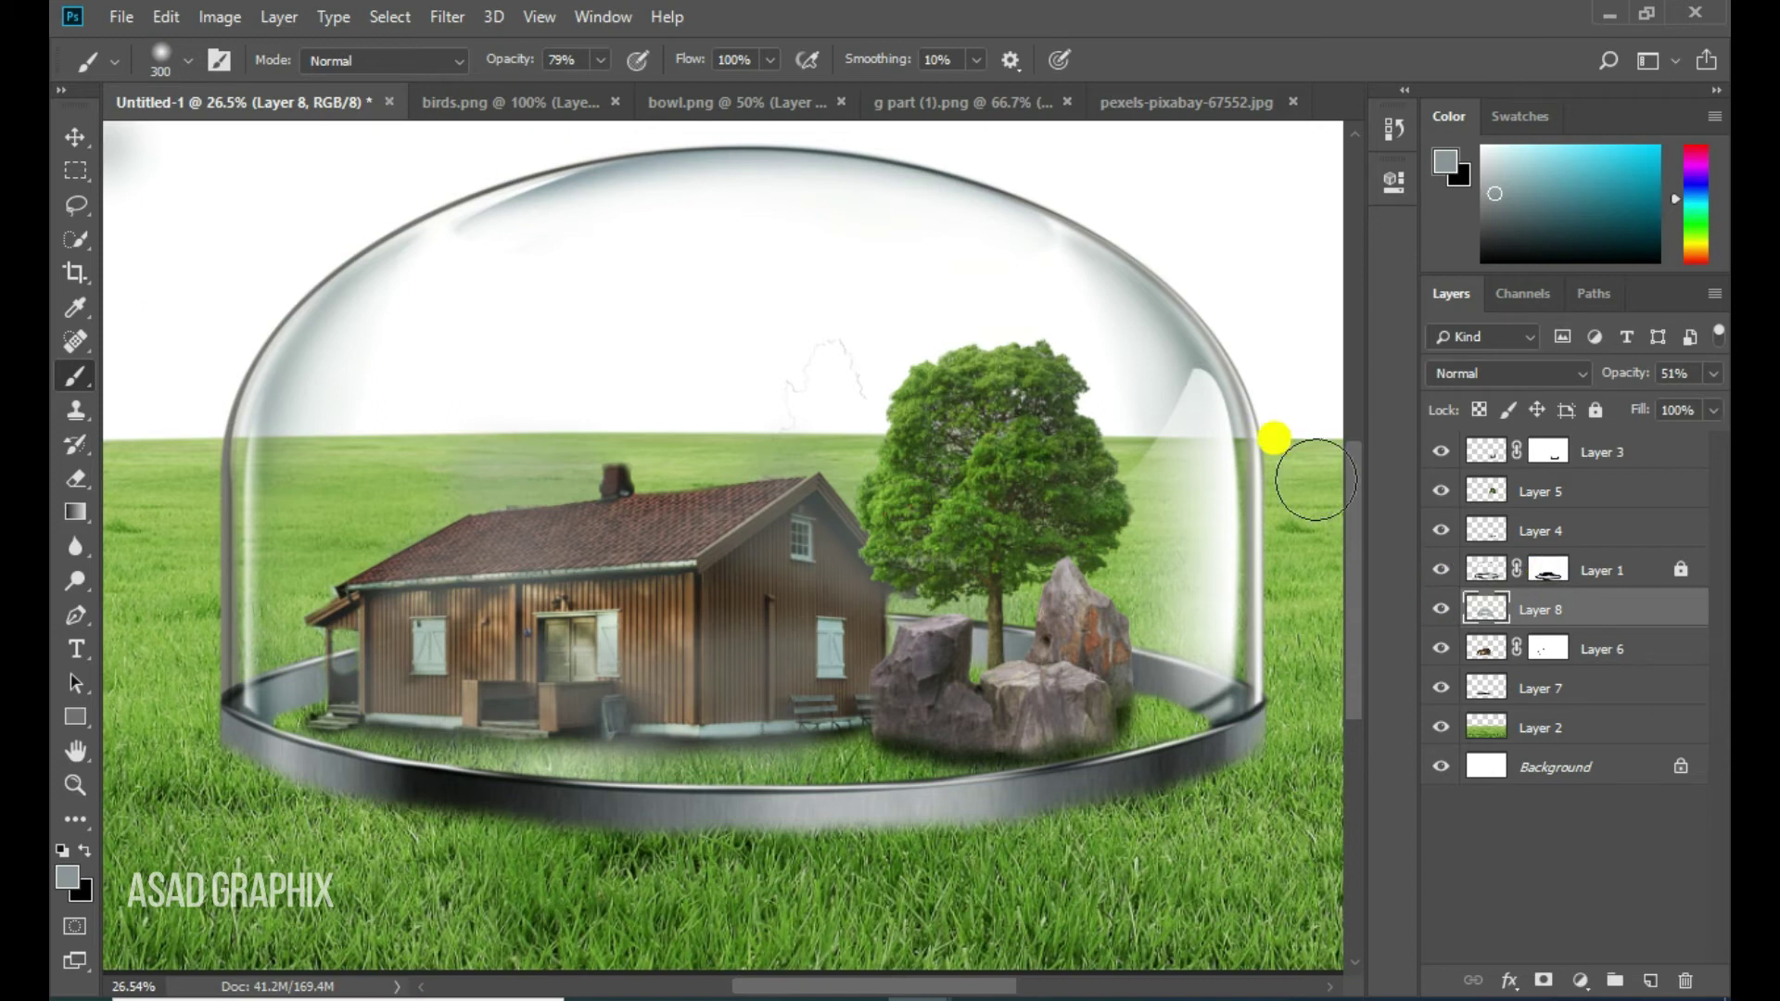
left_click(756, 9)
key("ctrl+minus")
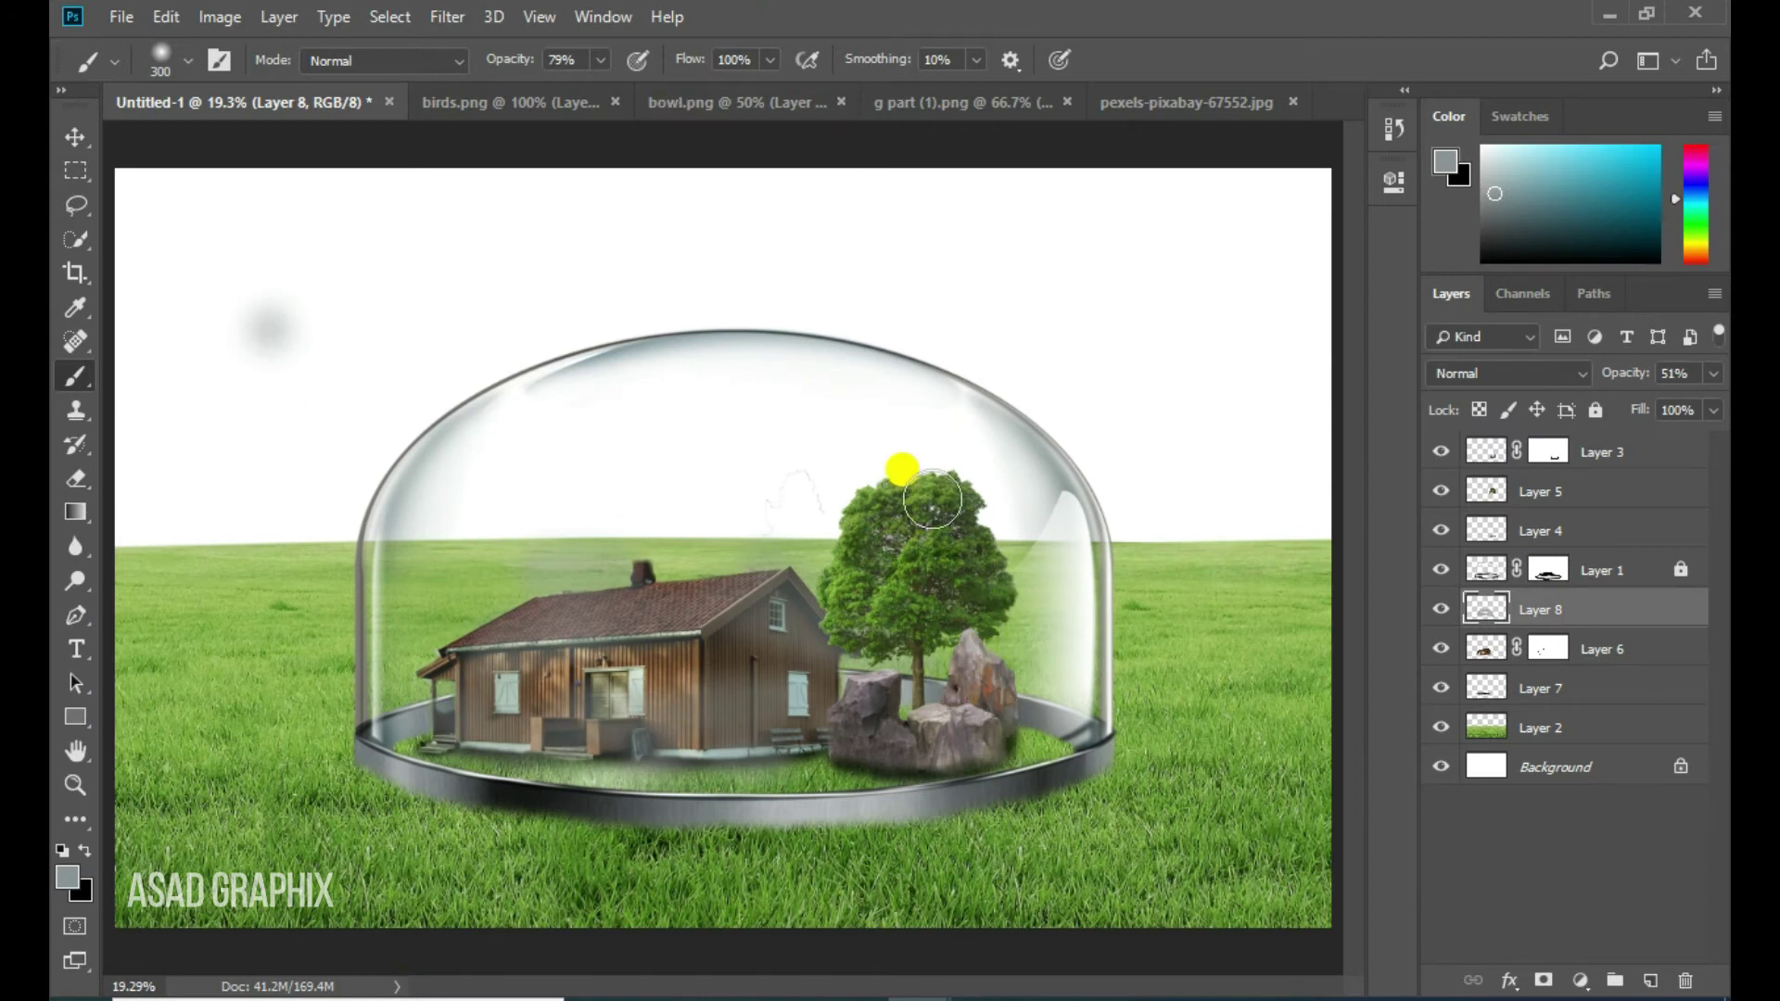
key("z")
left_click(591, 652)
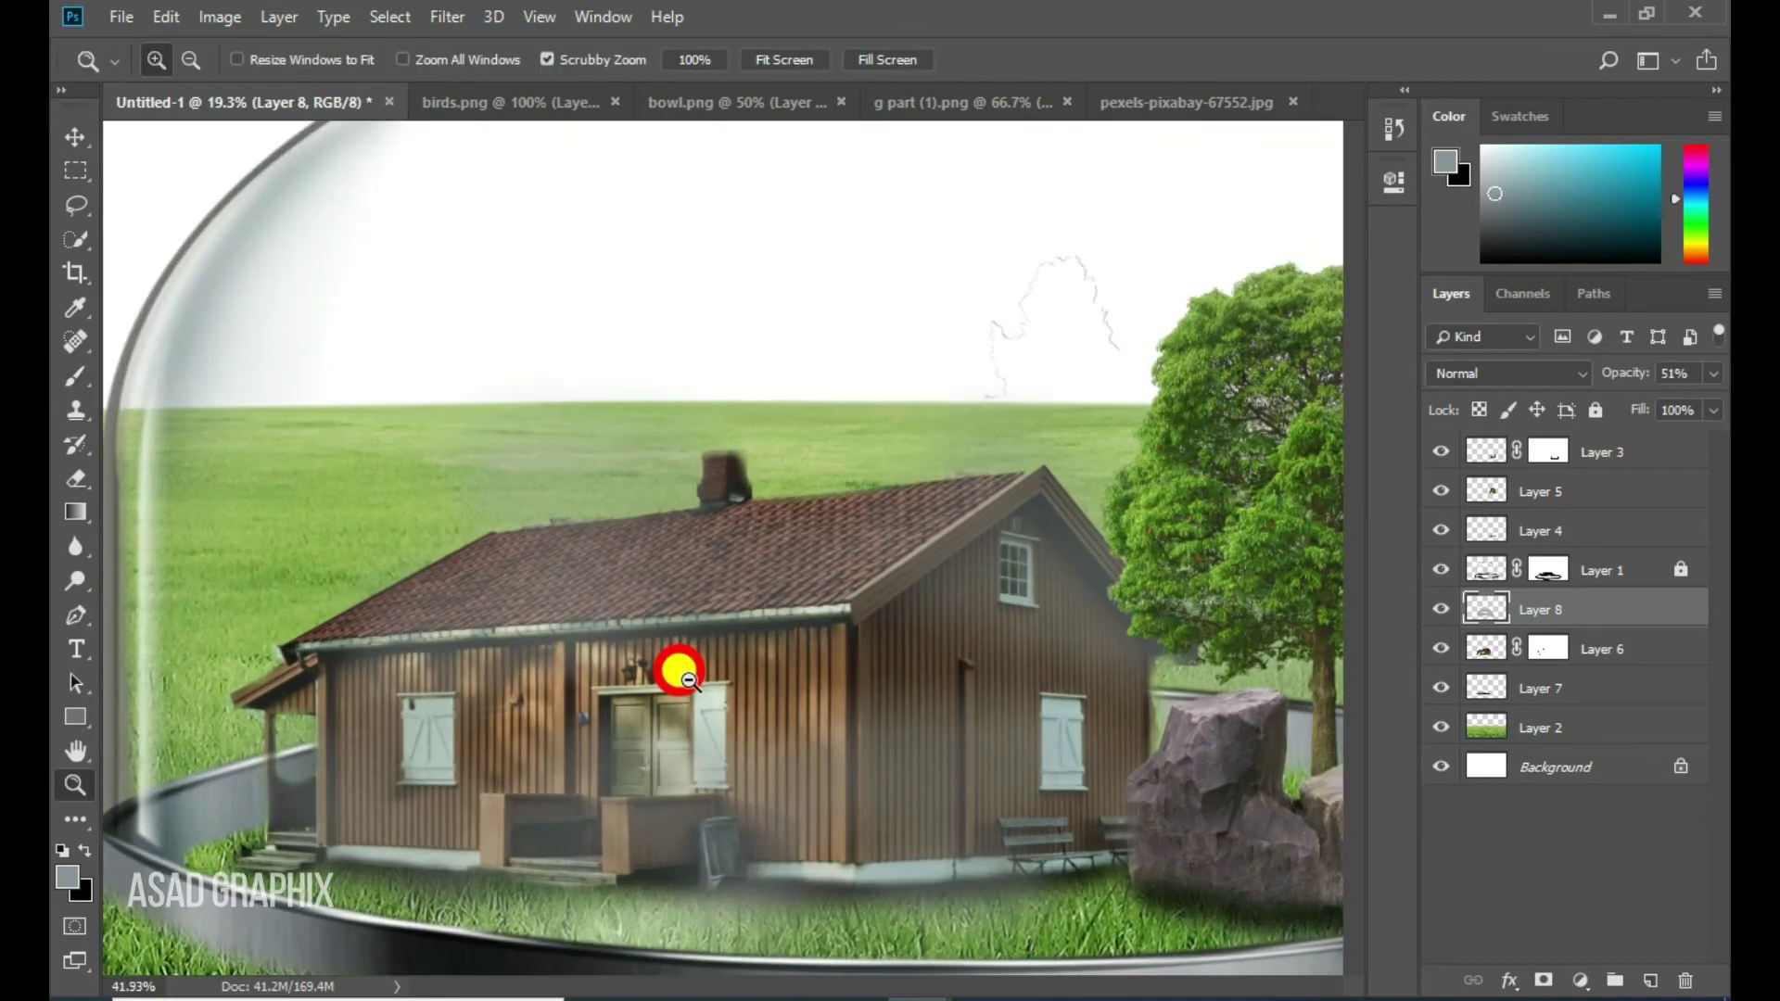
key("b")
left_click(83, 141)
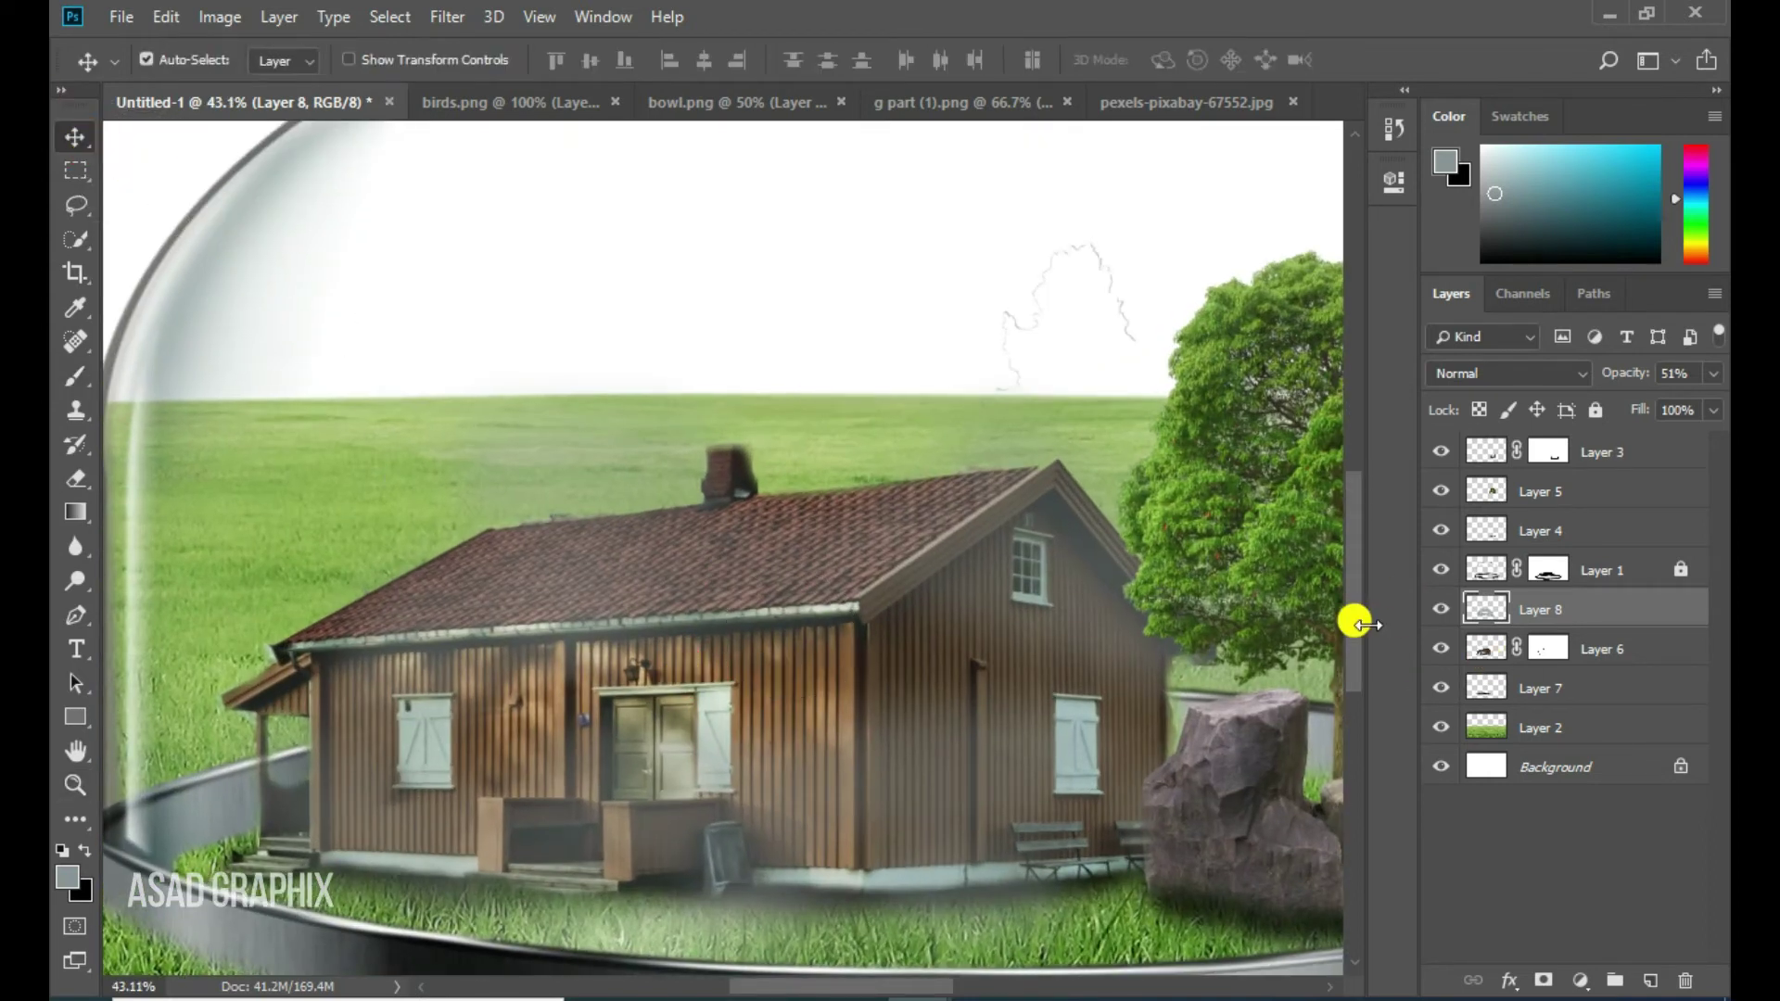
Lock shading Layer 8 and add a Levels adjustment above the house's Layer 6
left_click(1596, 411)
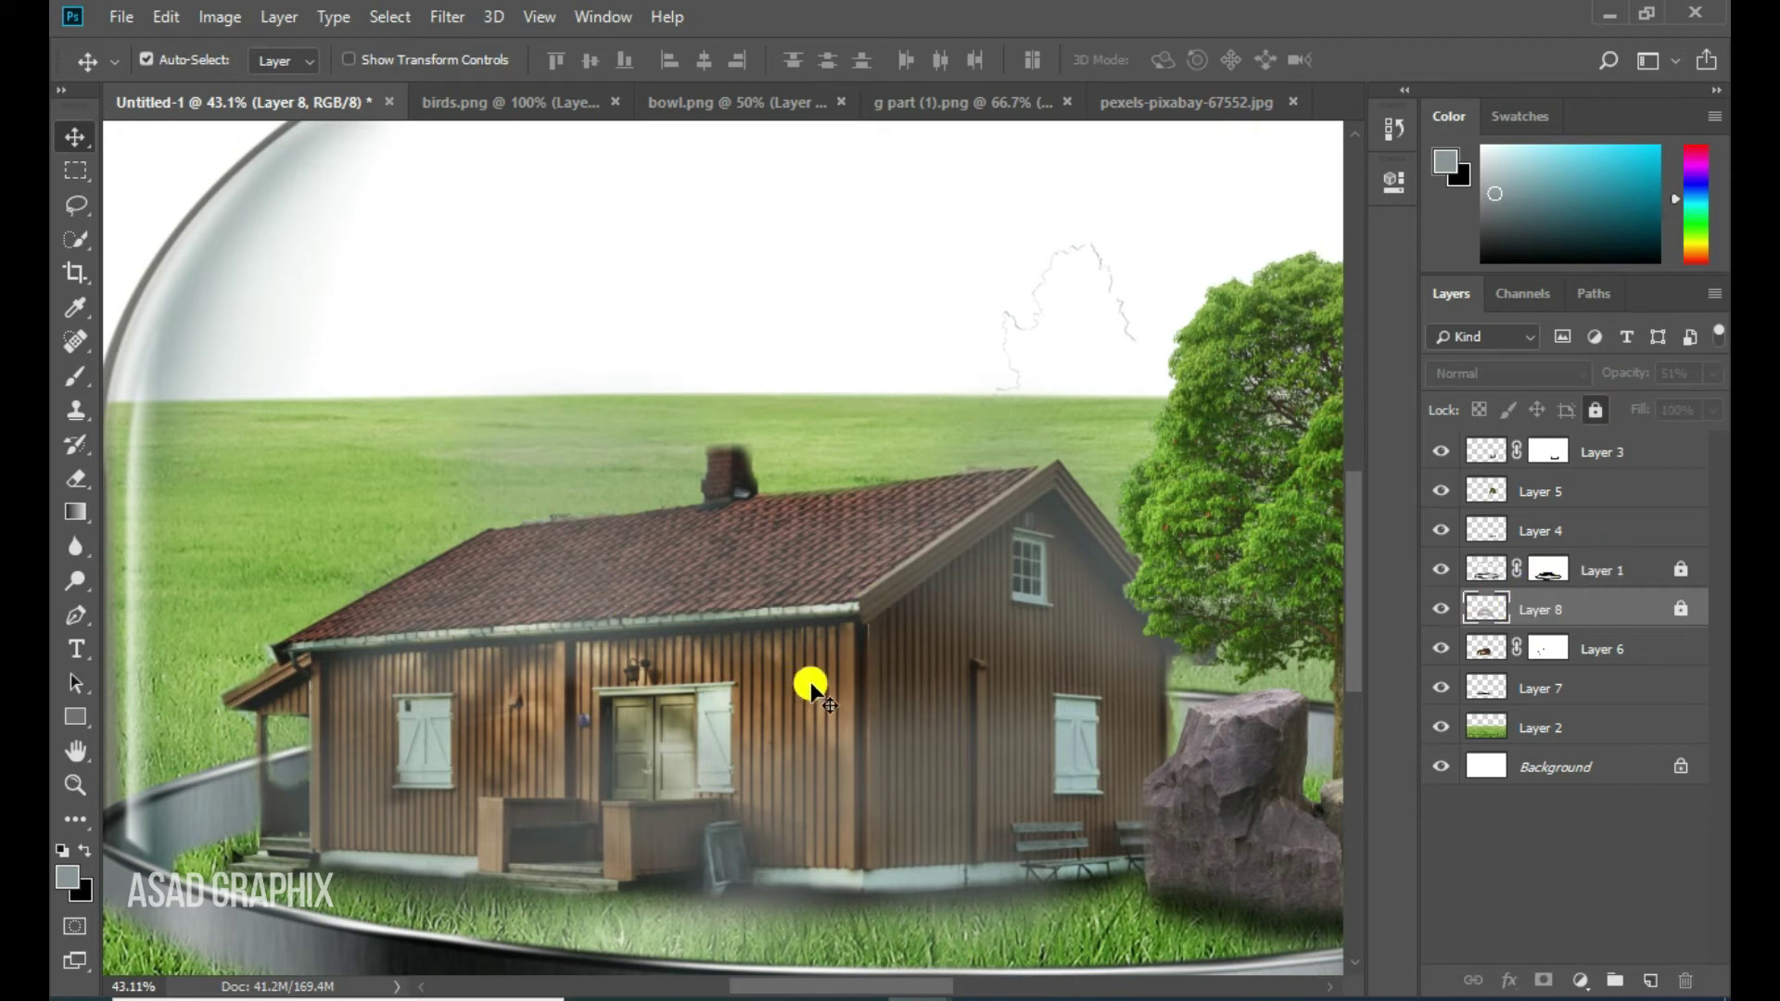
left_click(1463, 652)
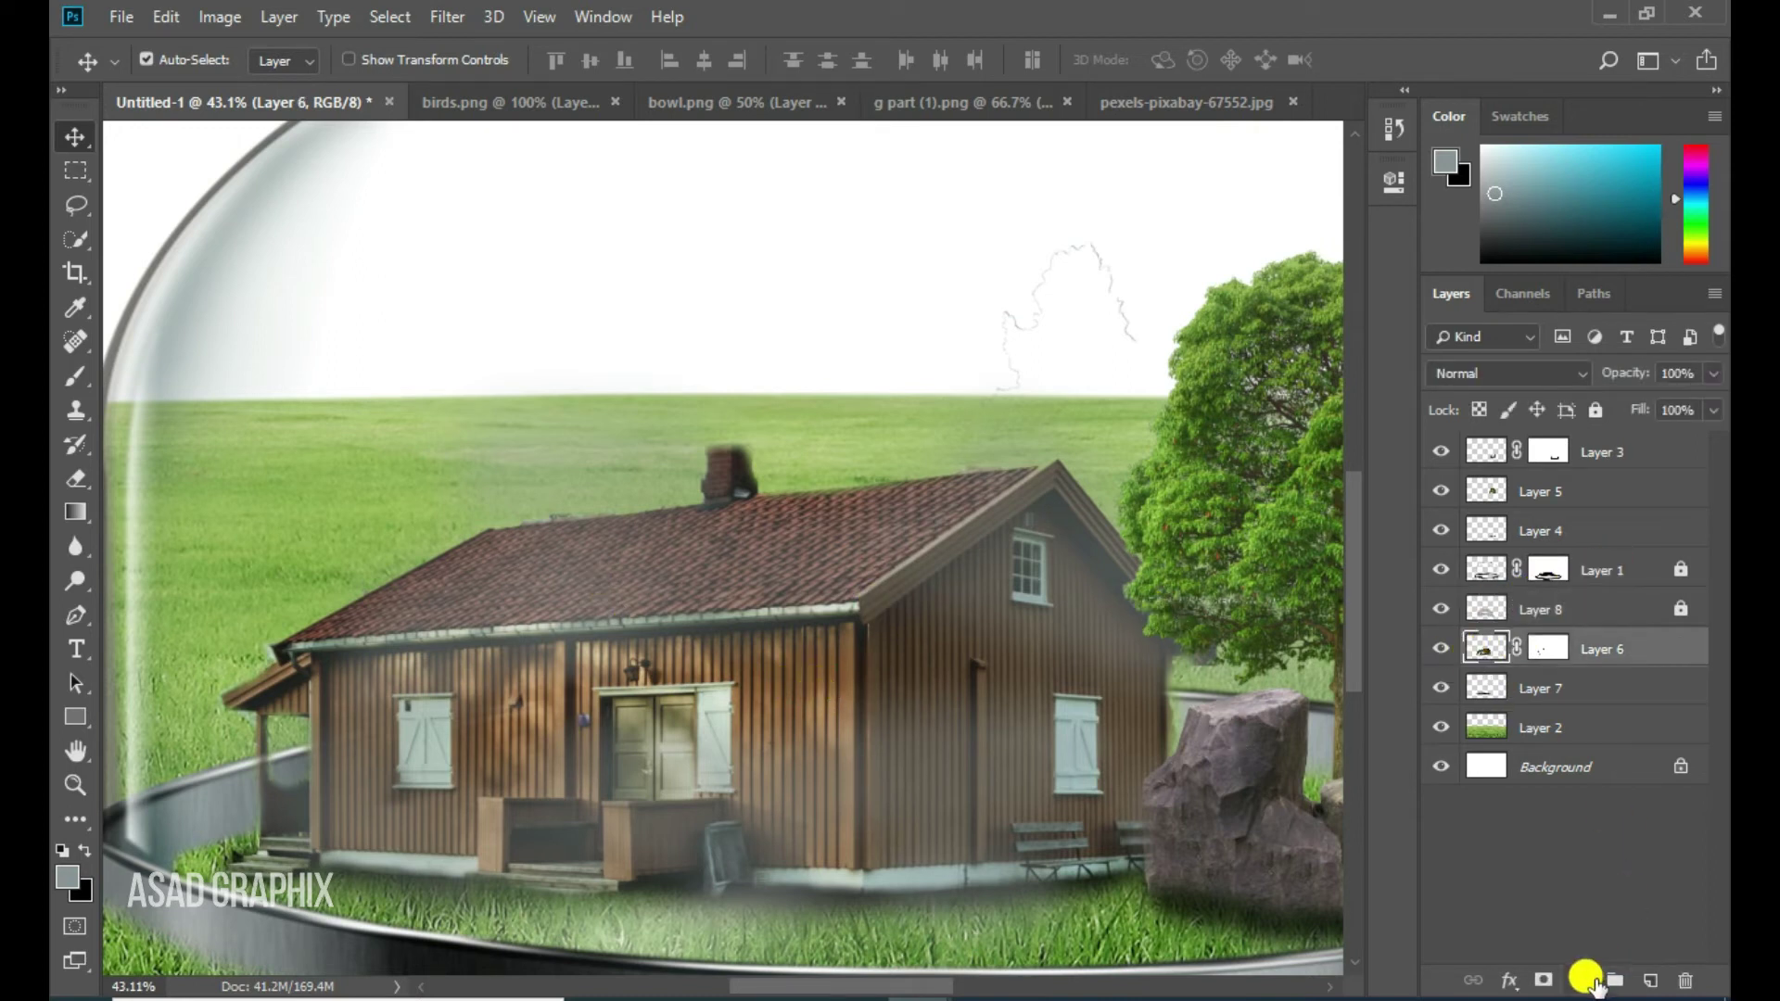
left_click(1584, 980)
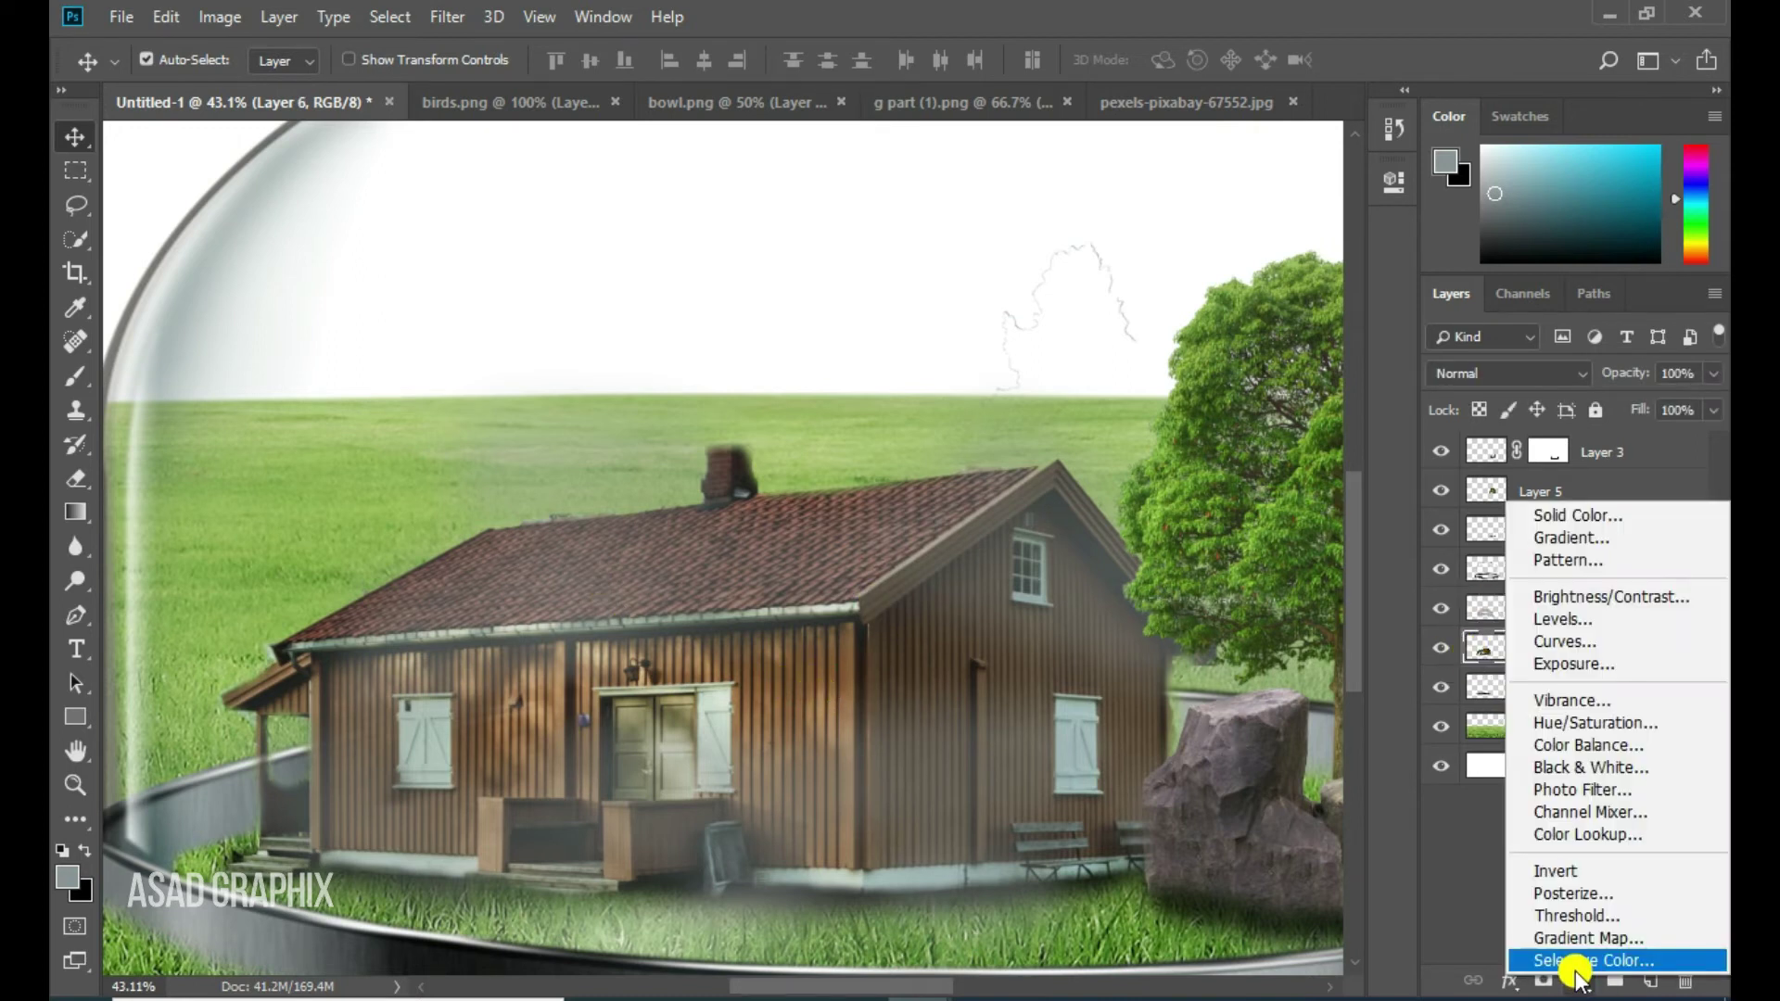
left_click(1585, 645)
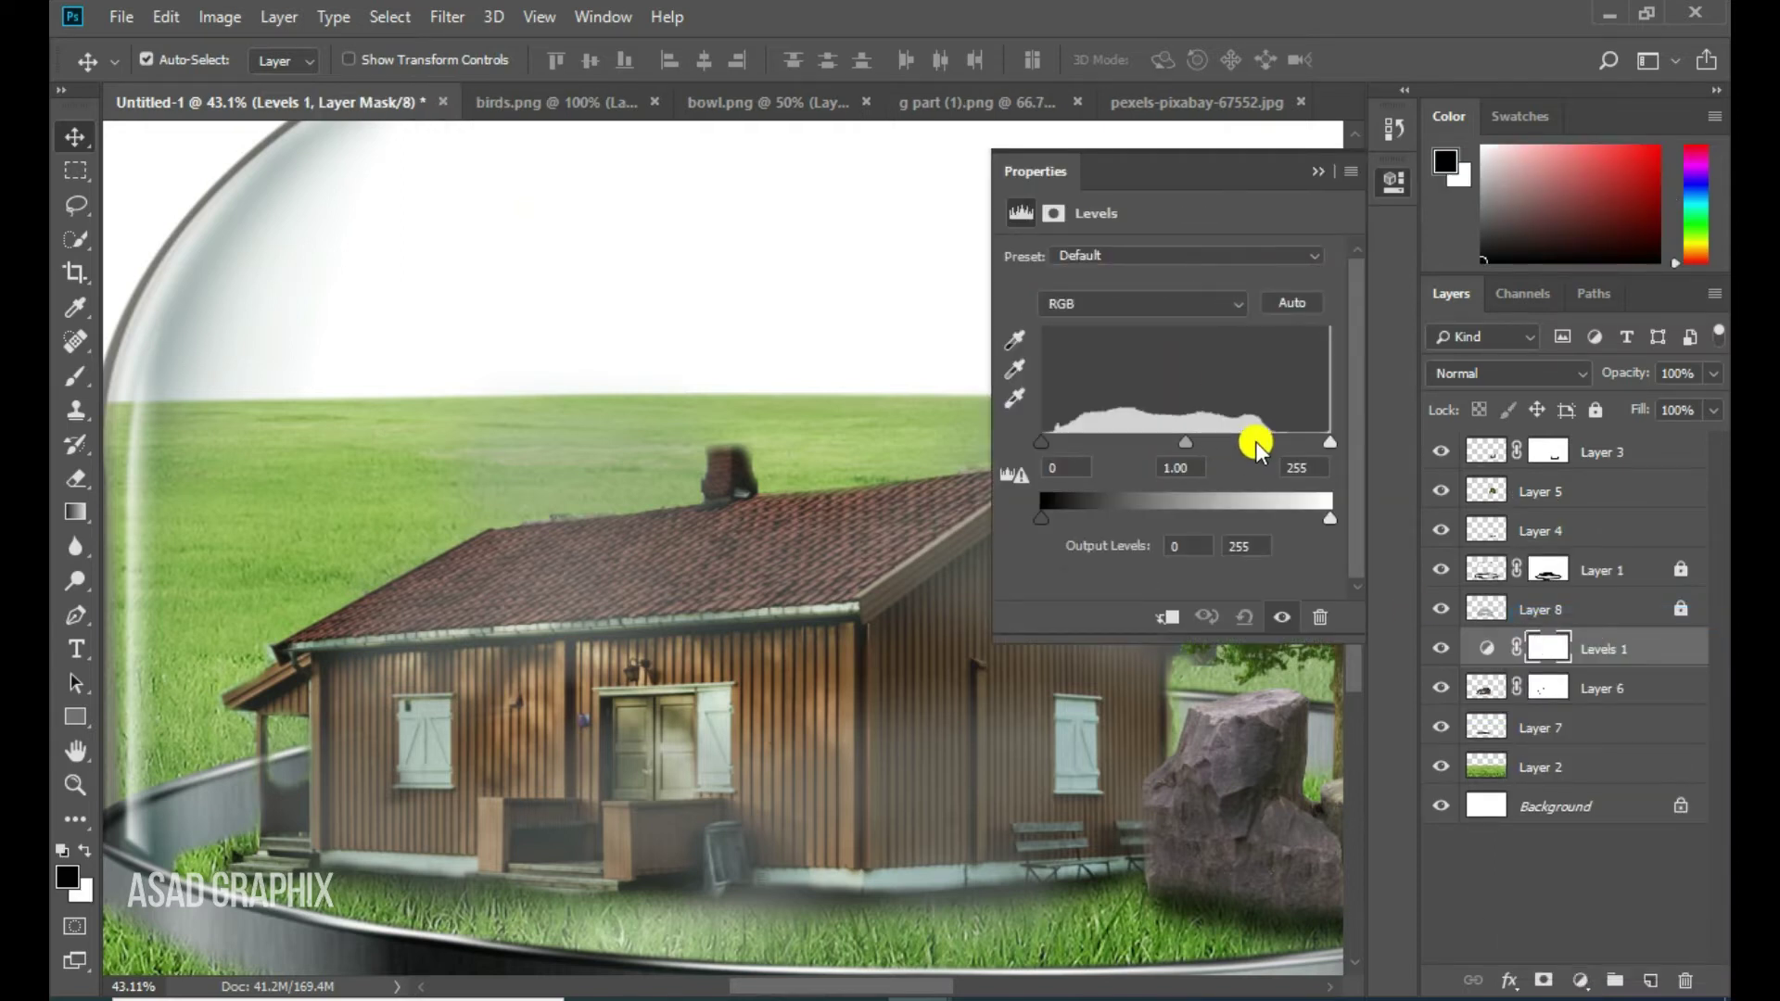
Set the Levels inputs to 32 / 1.00 / 242 and clip it to the house layer
mouse_move(1061, 447)
left_mouse_down()
mouse_move(1098, 451)
mouse_move(1079, 454)
left_mouse_up()
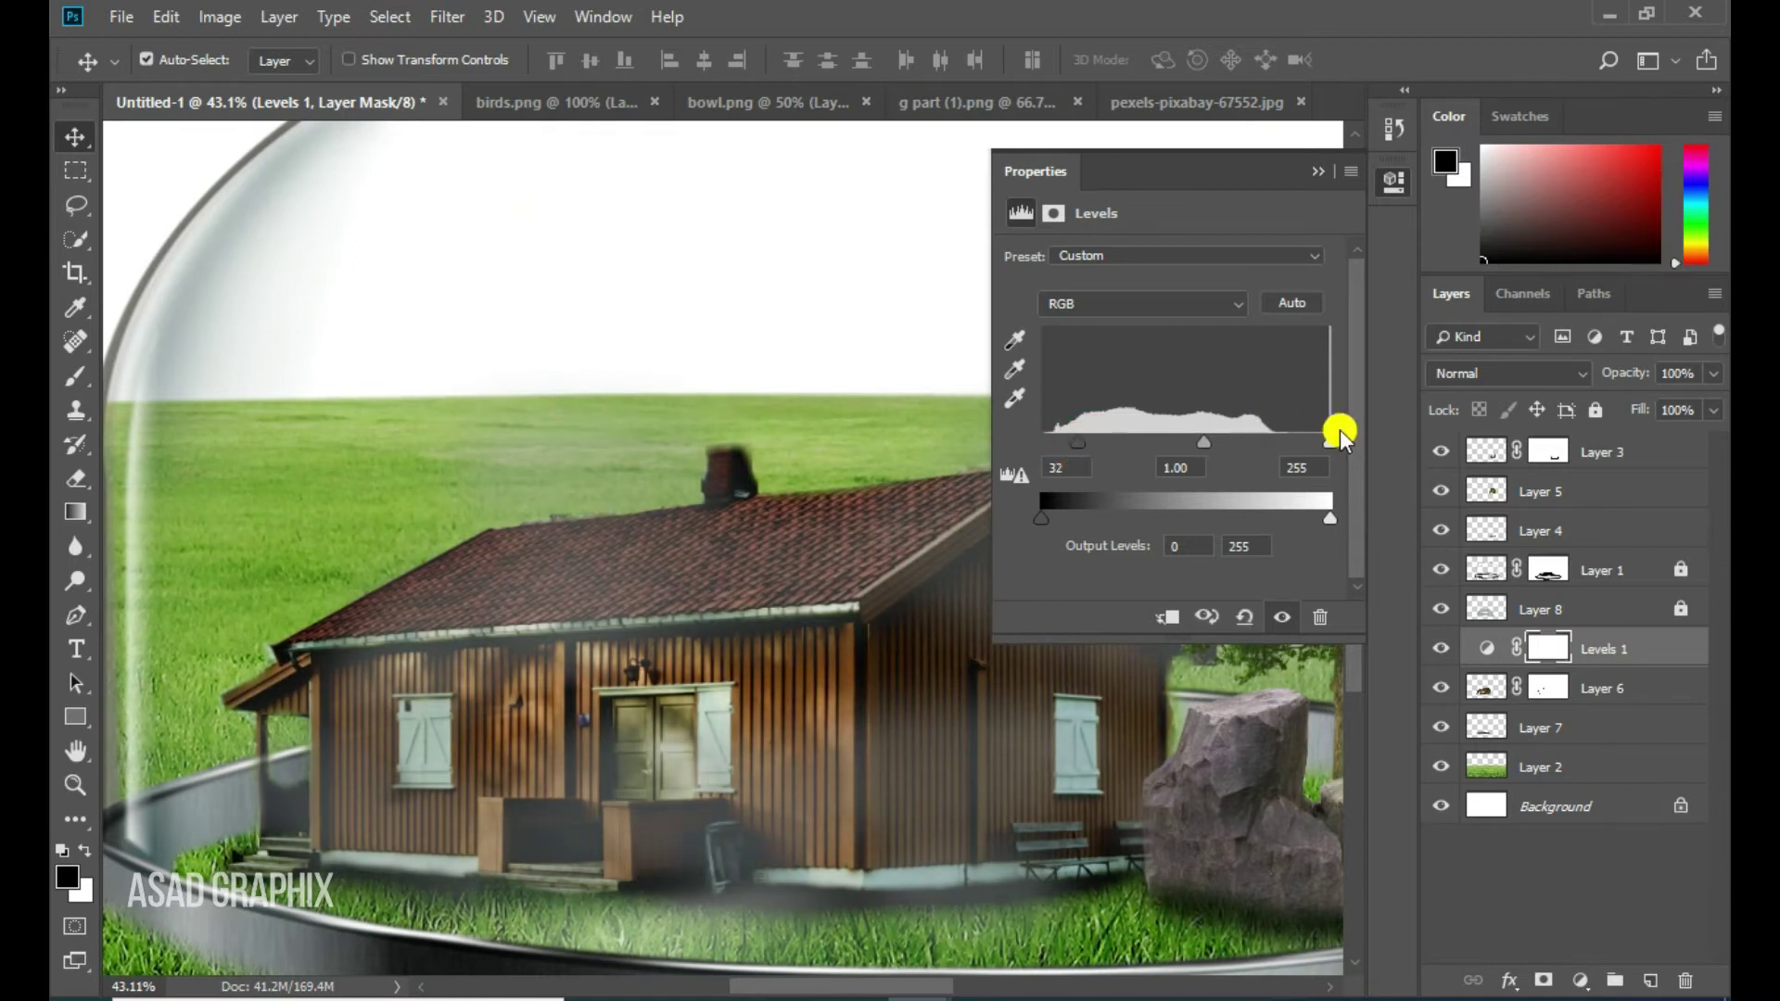
left_click_drag(1321, 441, 1306, 448)
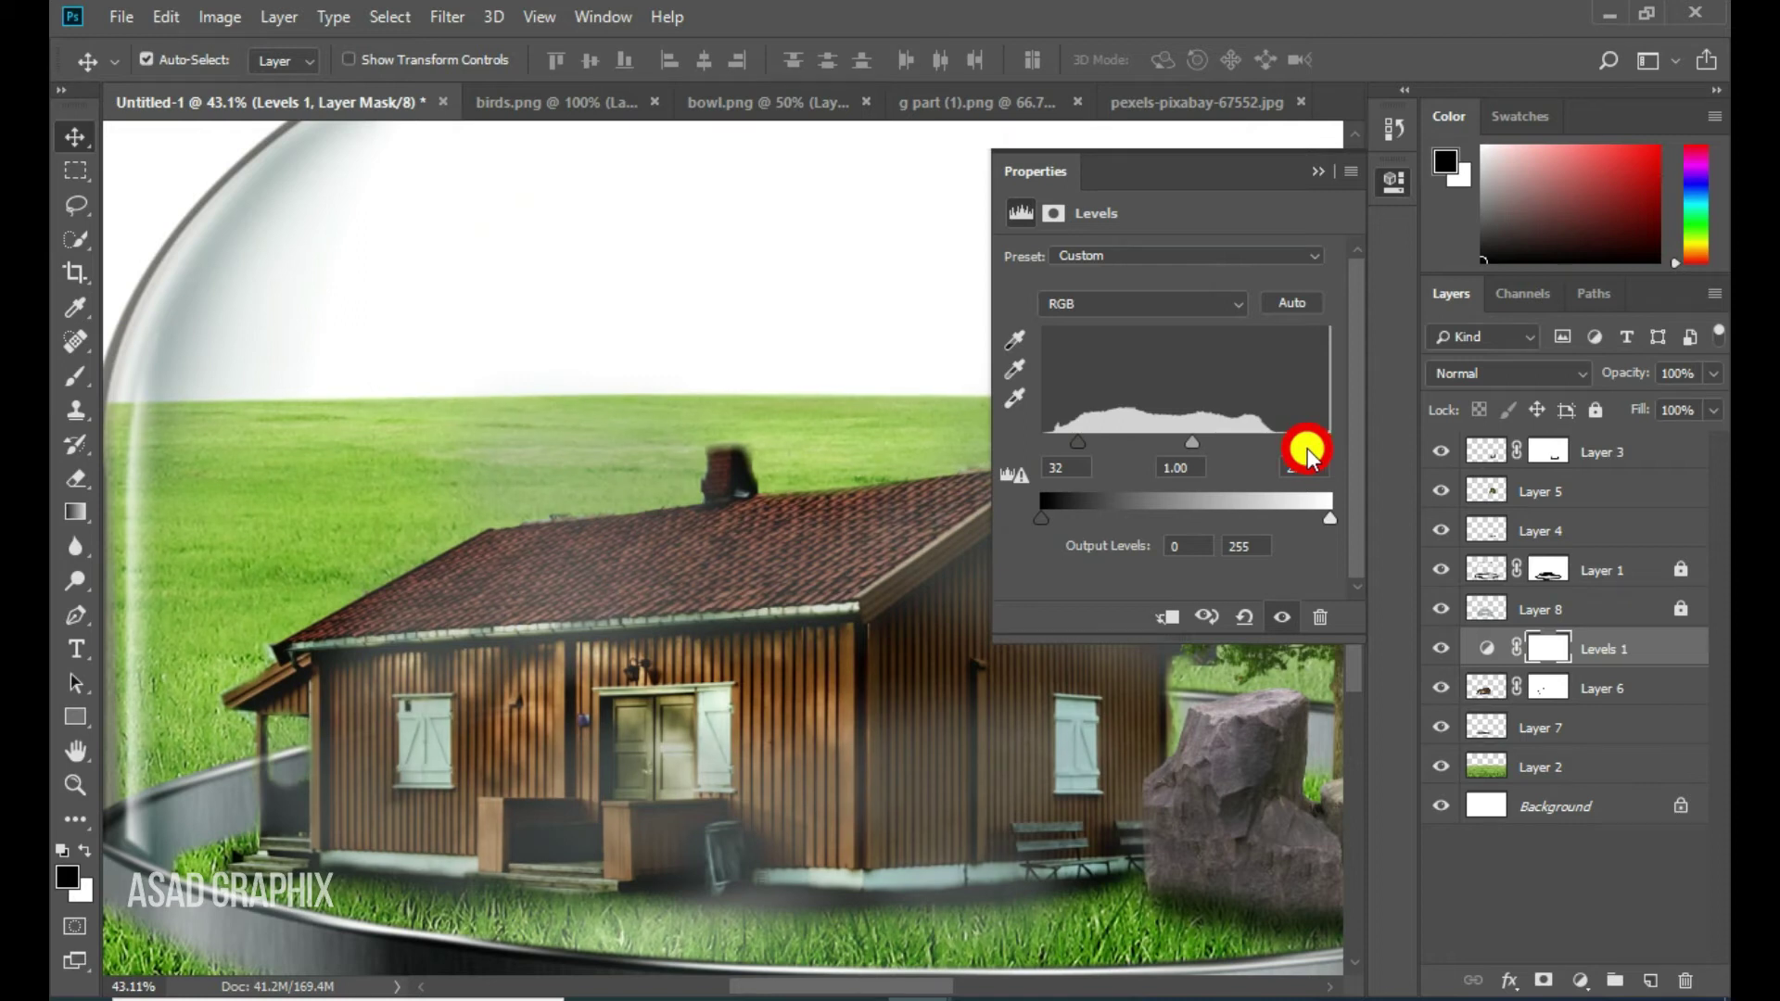
left_click(1167, 618)
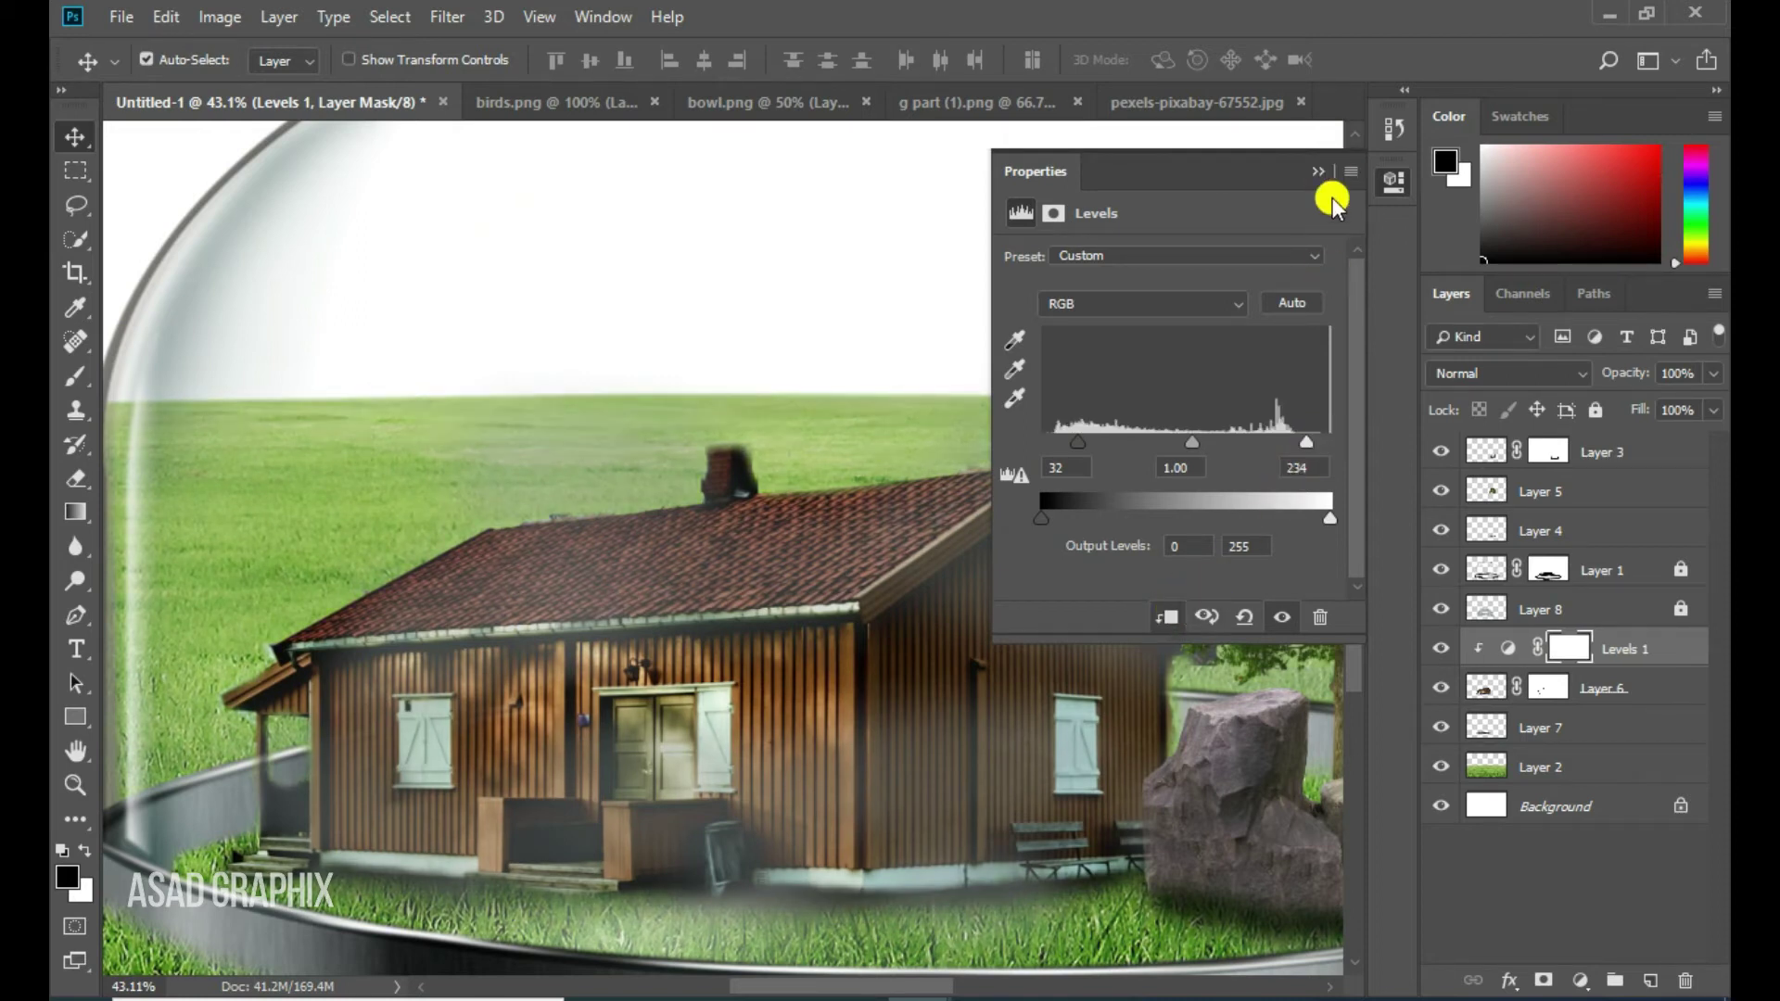
left_click_drag(1302, 452, 1318, 468)
left_click(1318, 171)
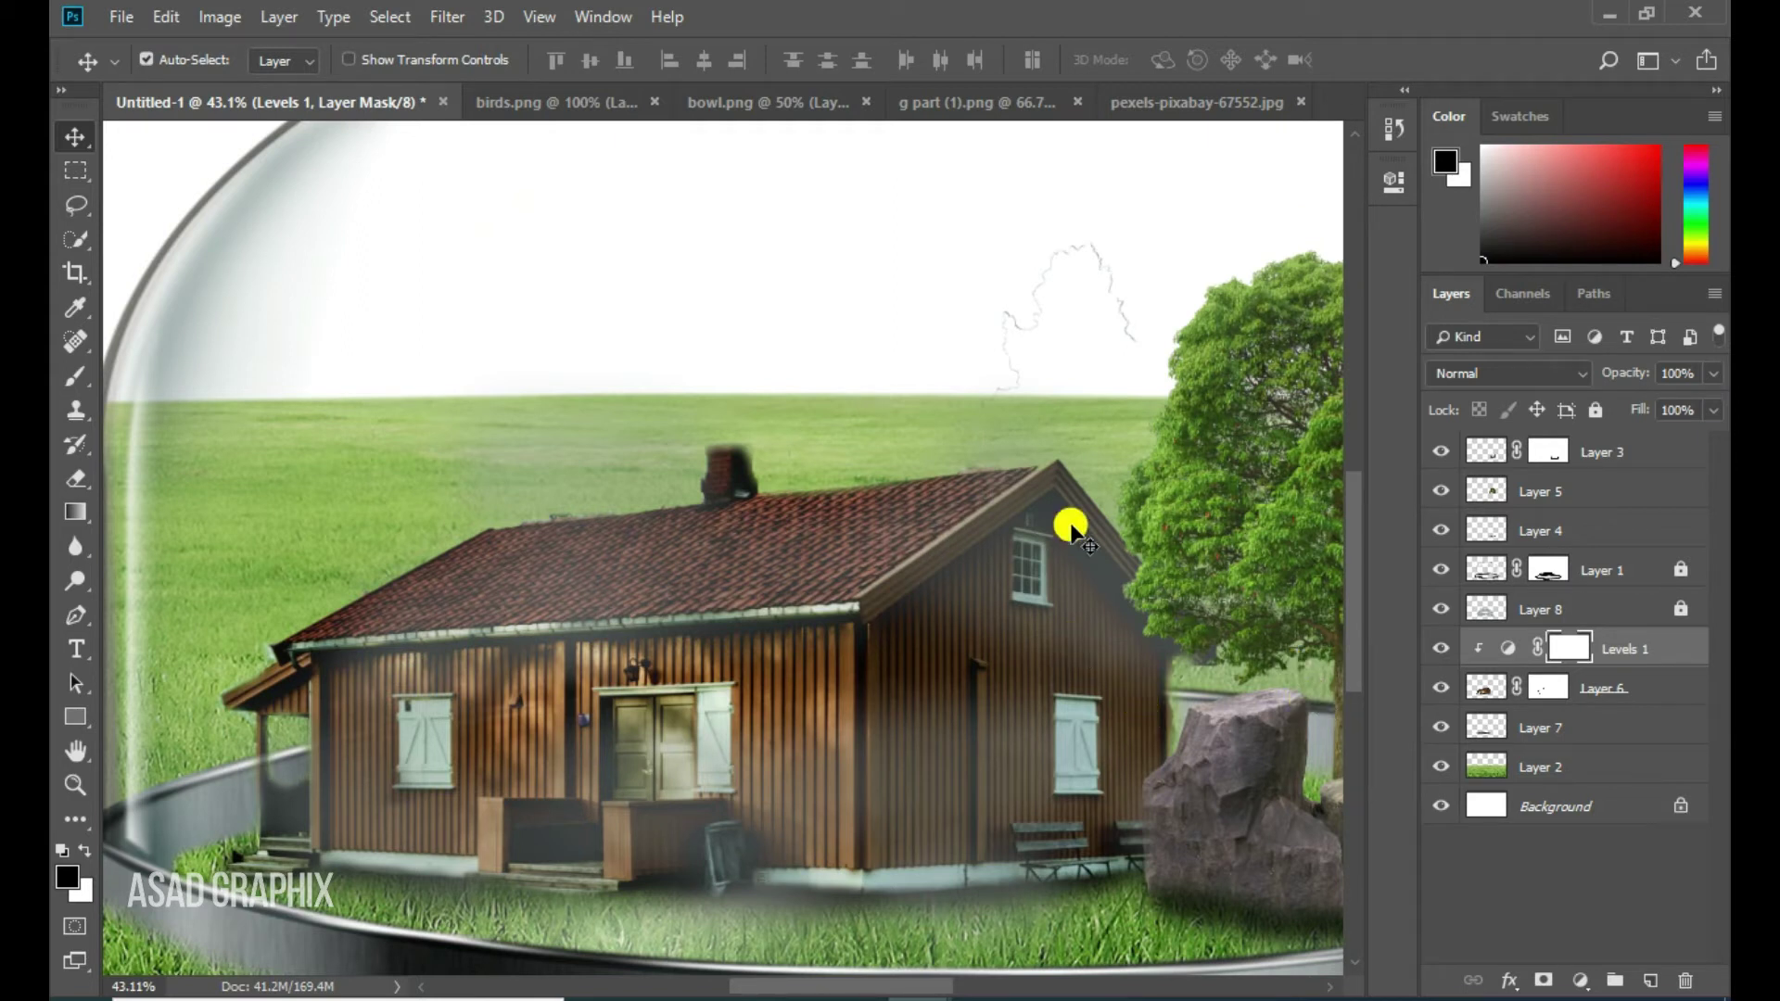
key("ctrl+0")
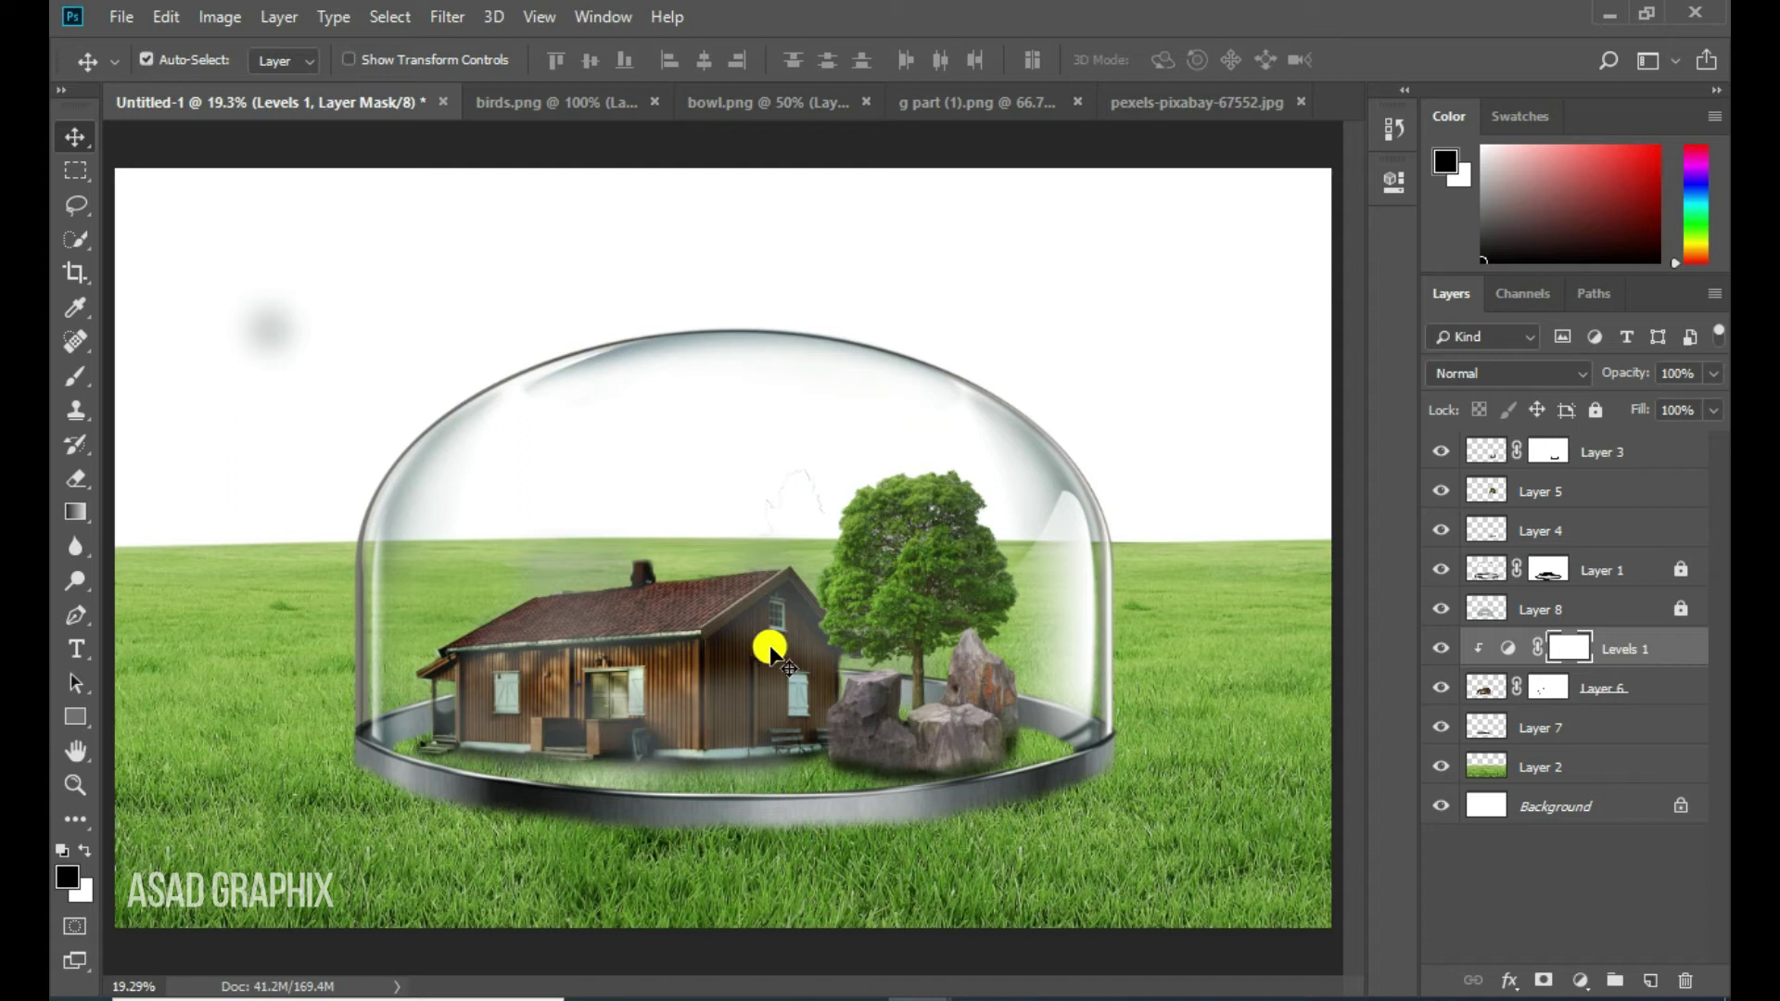
Drag the grass clump from g part (1).png into the dome scene and close the source image
left_click(972, 104, "ctrl")
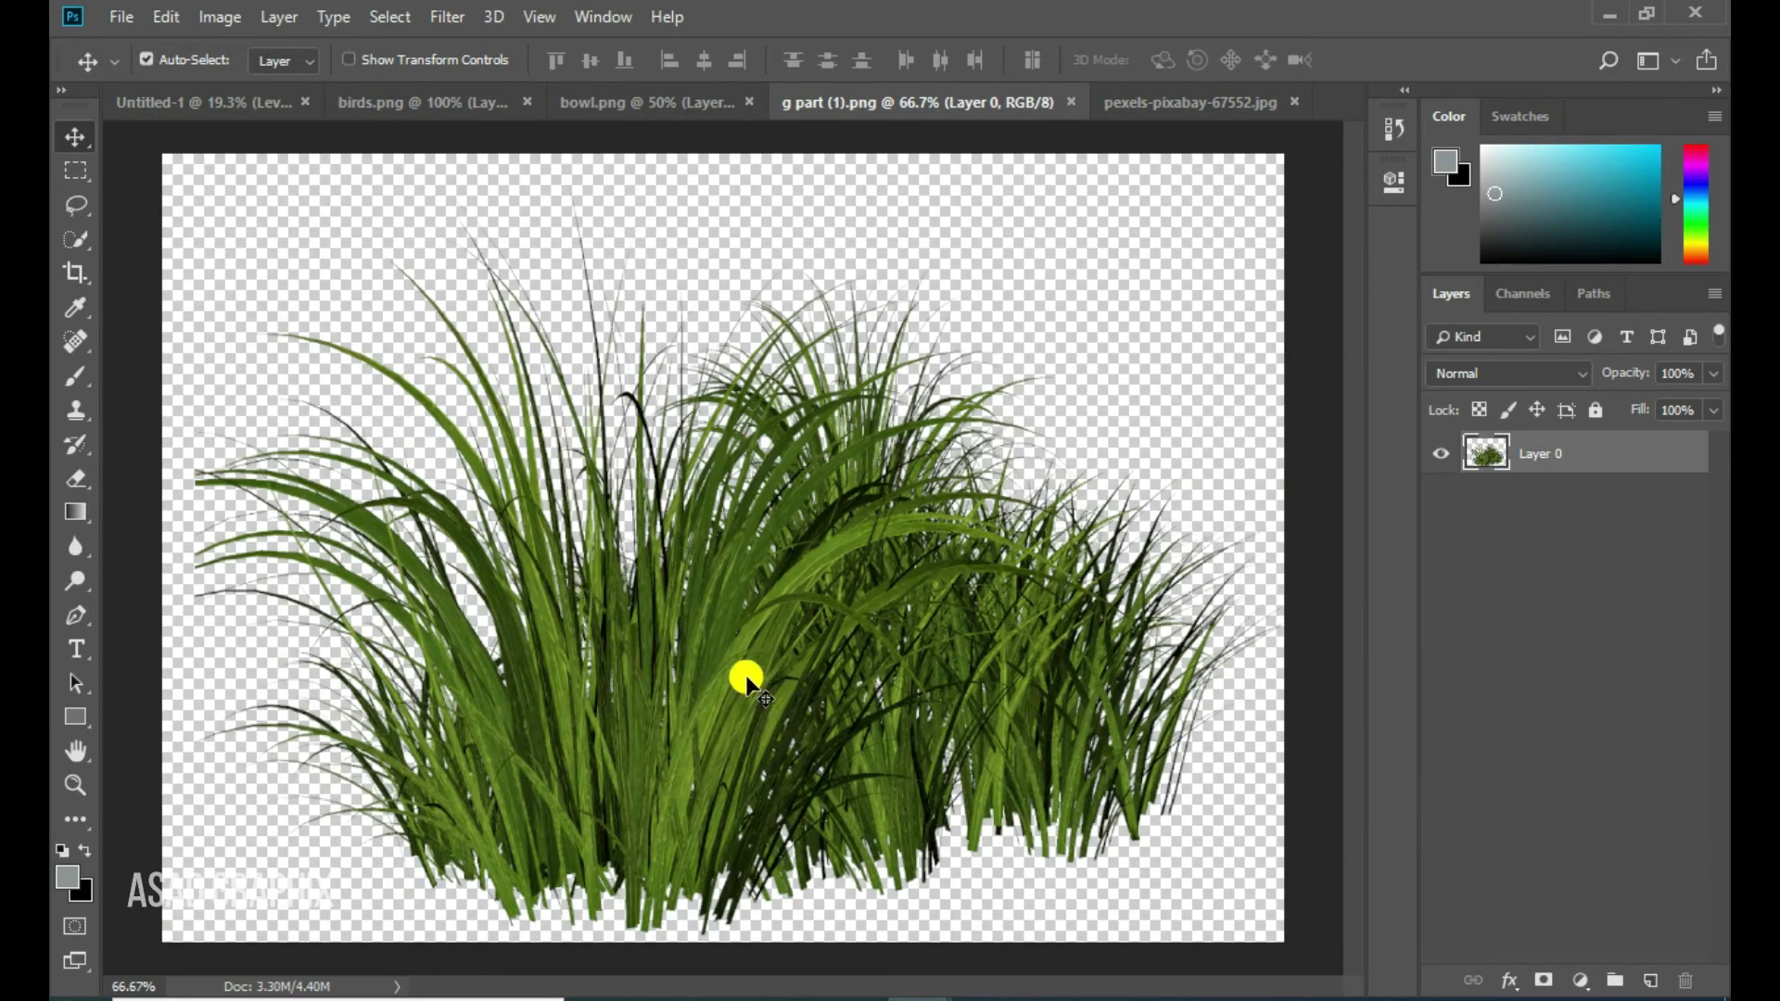
left_click_drag(948, 108, 1237, 330)
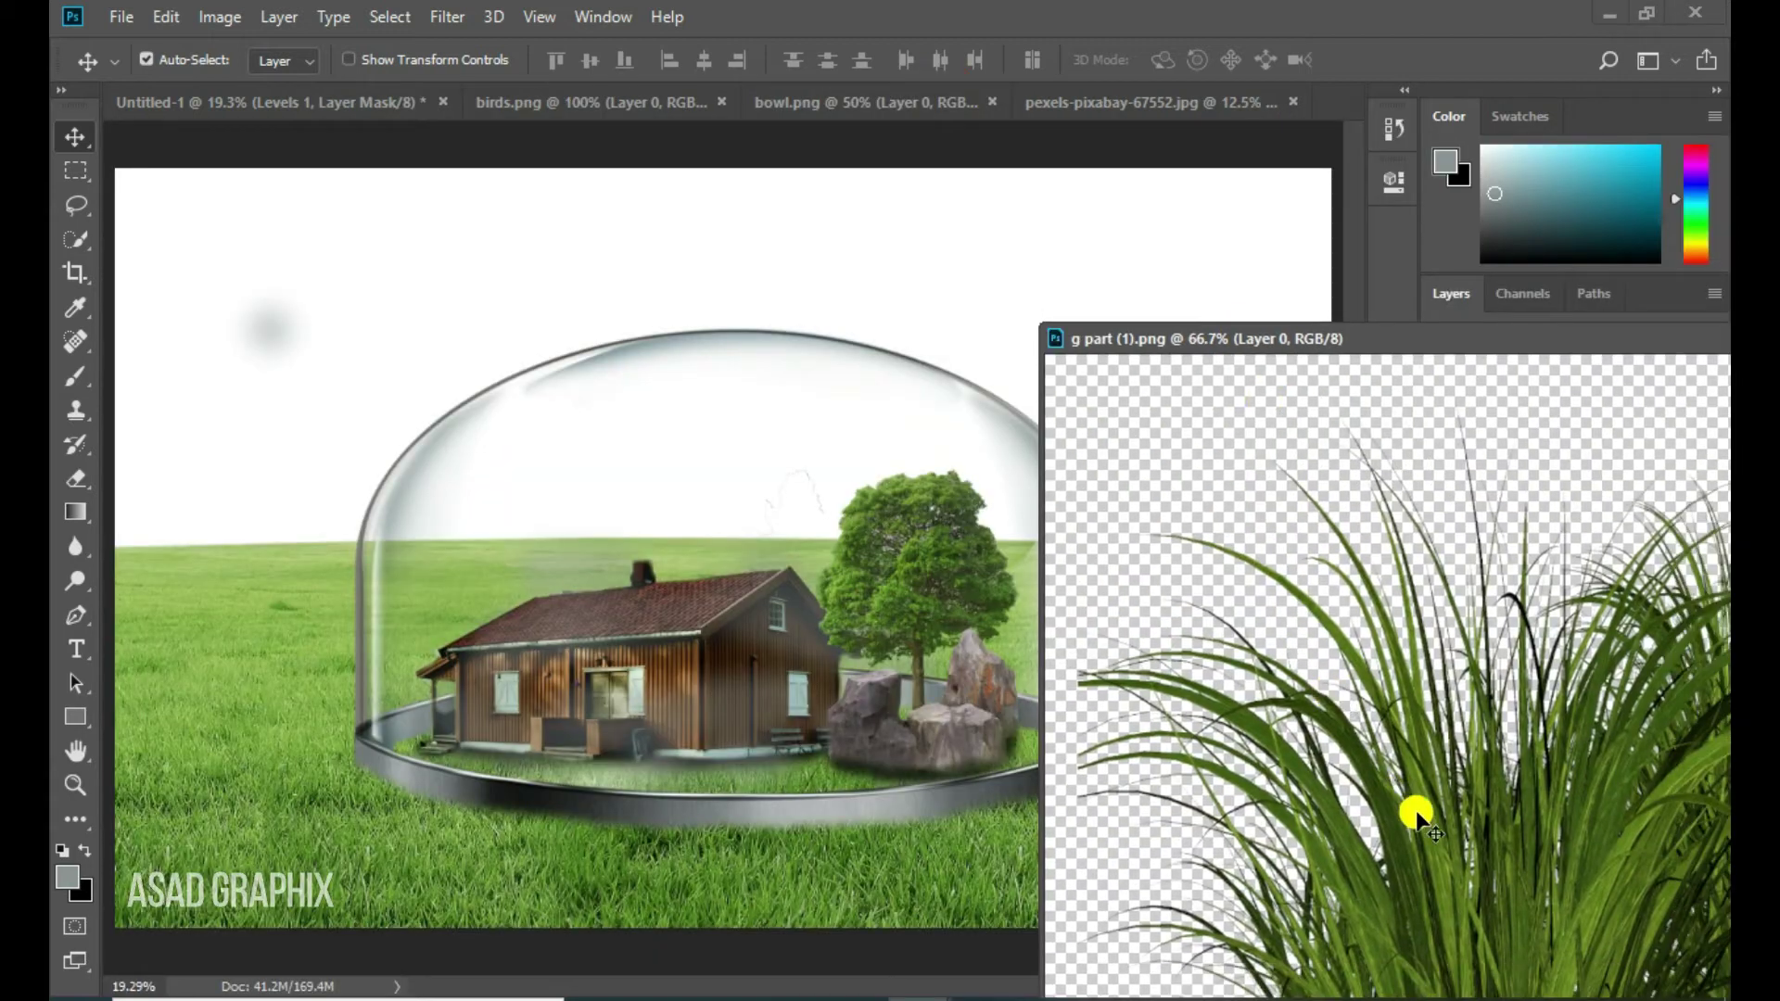
left_click_drag(1495, 884, 627, 713)
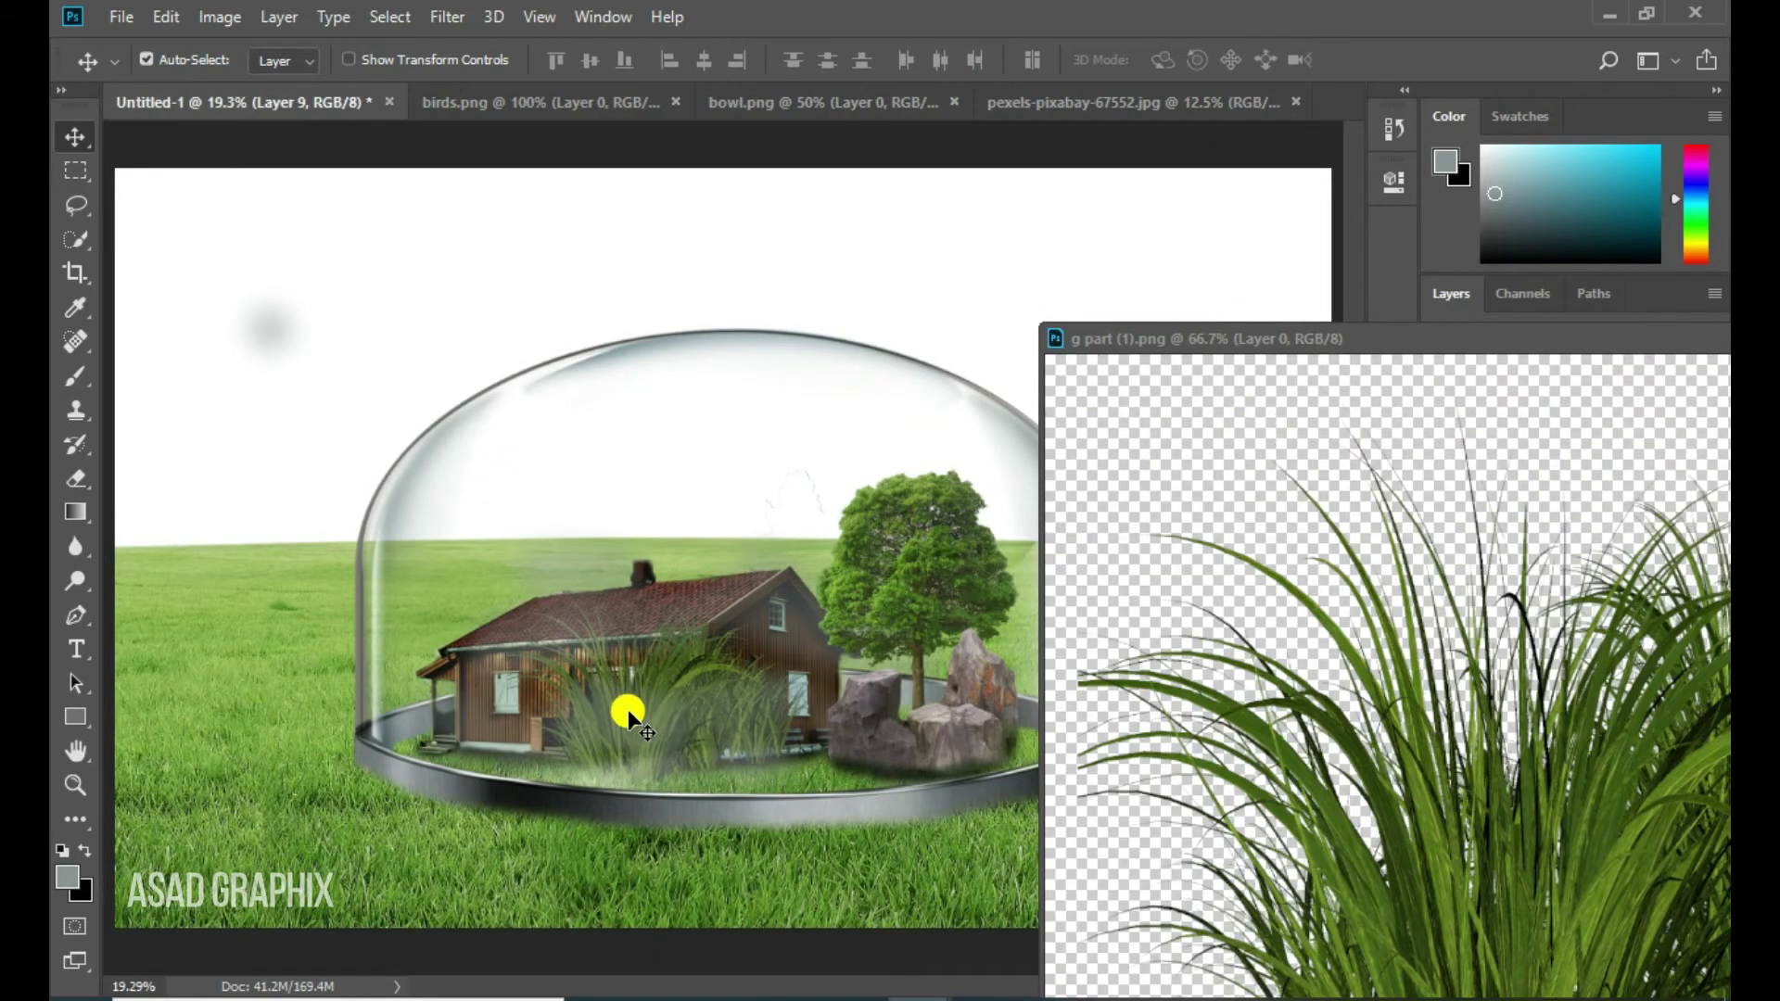
left_click_drag(1542, 343, 1281, 358)
left_click_drag(1661, 369, 1495, 416)
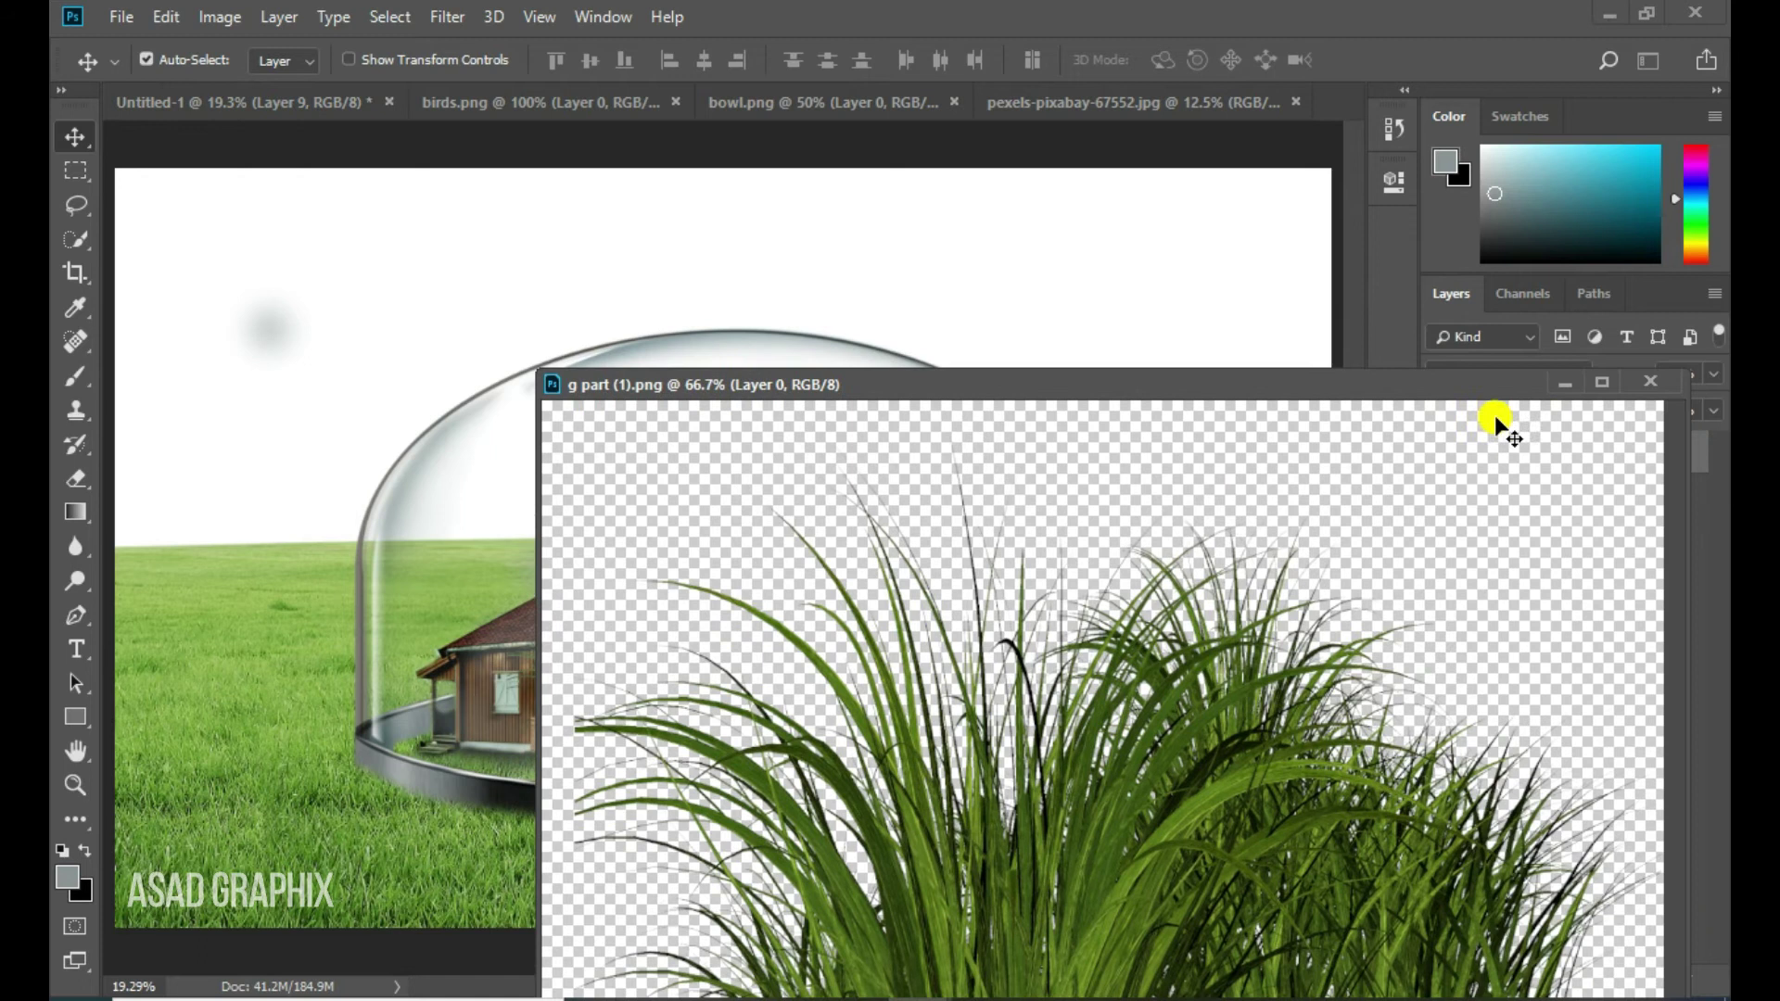
left_click(1560, 378)
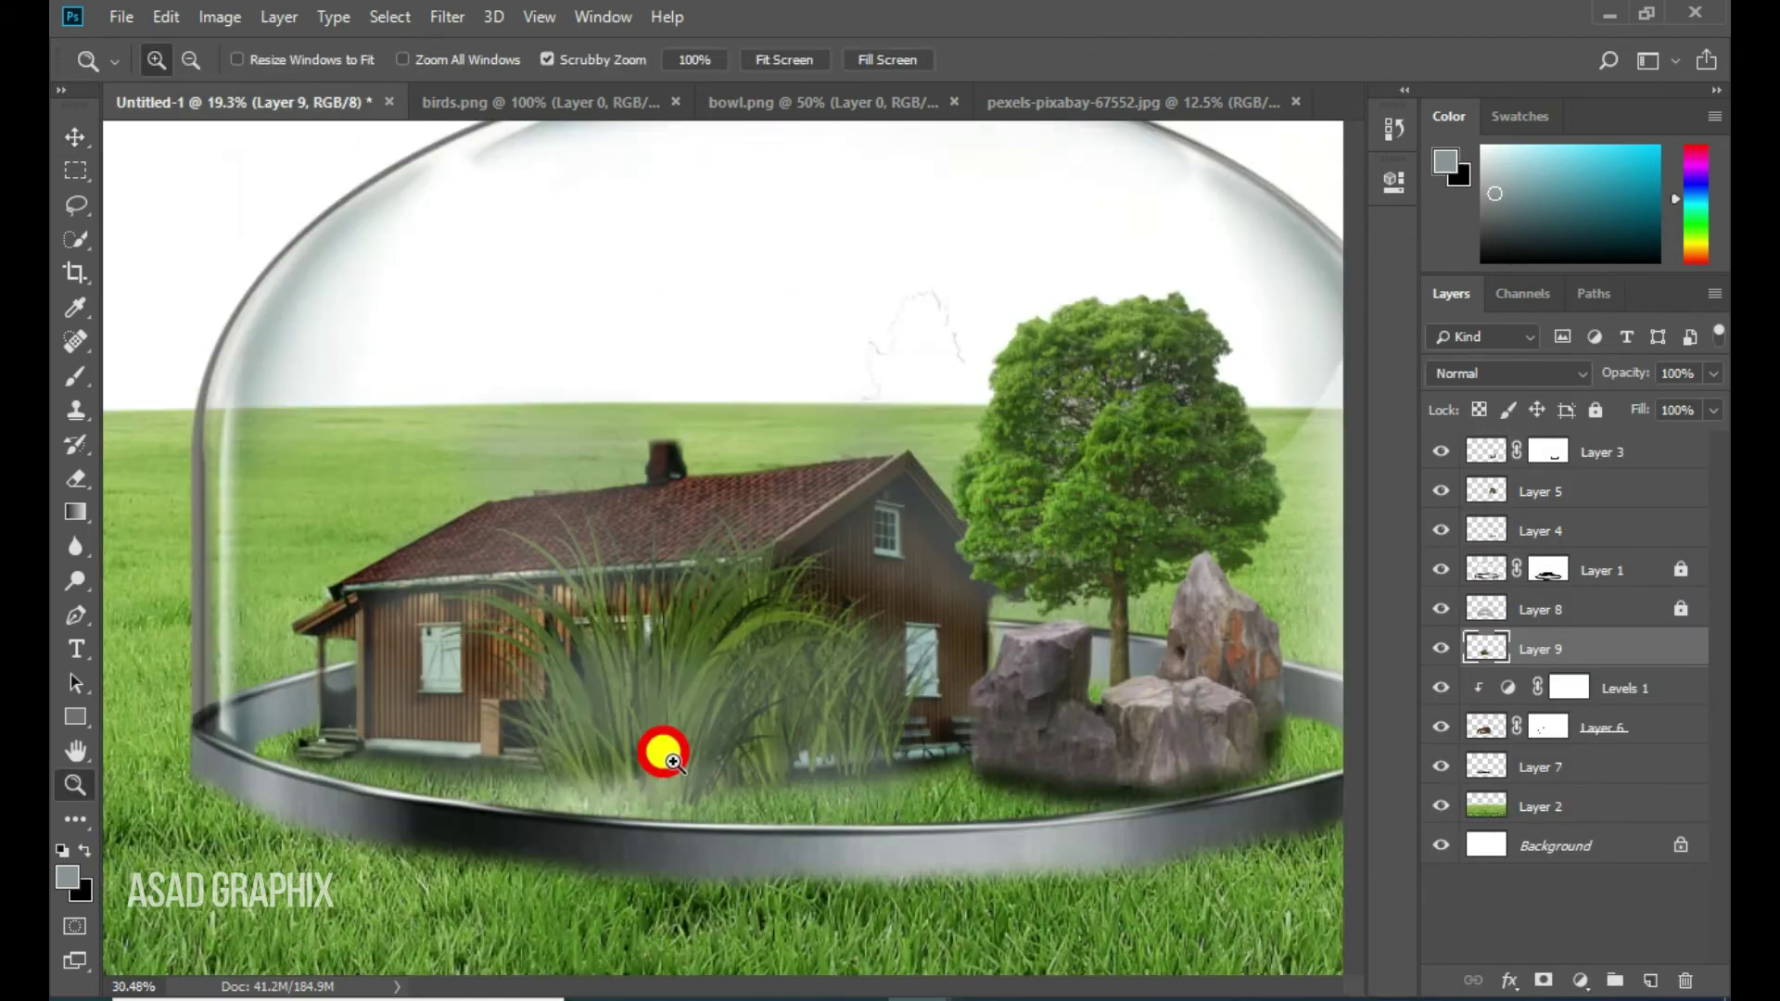
Shrink the grass clump with Free Transform and place it in front of the house's right wall
left_click_drag(664, 747, 708, 776)
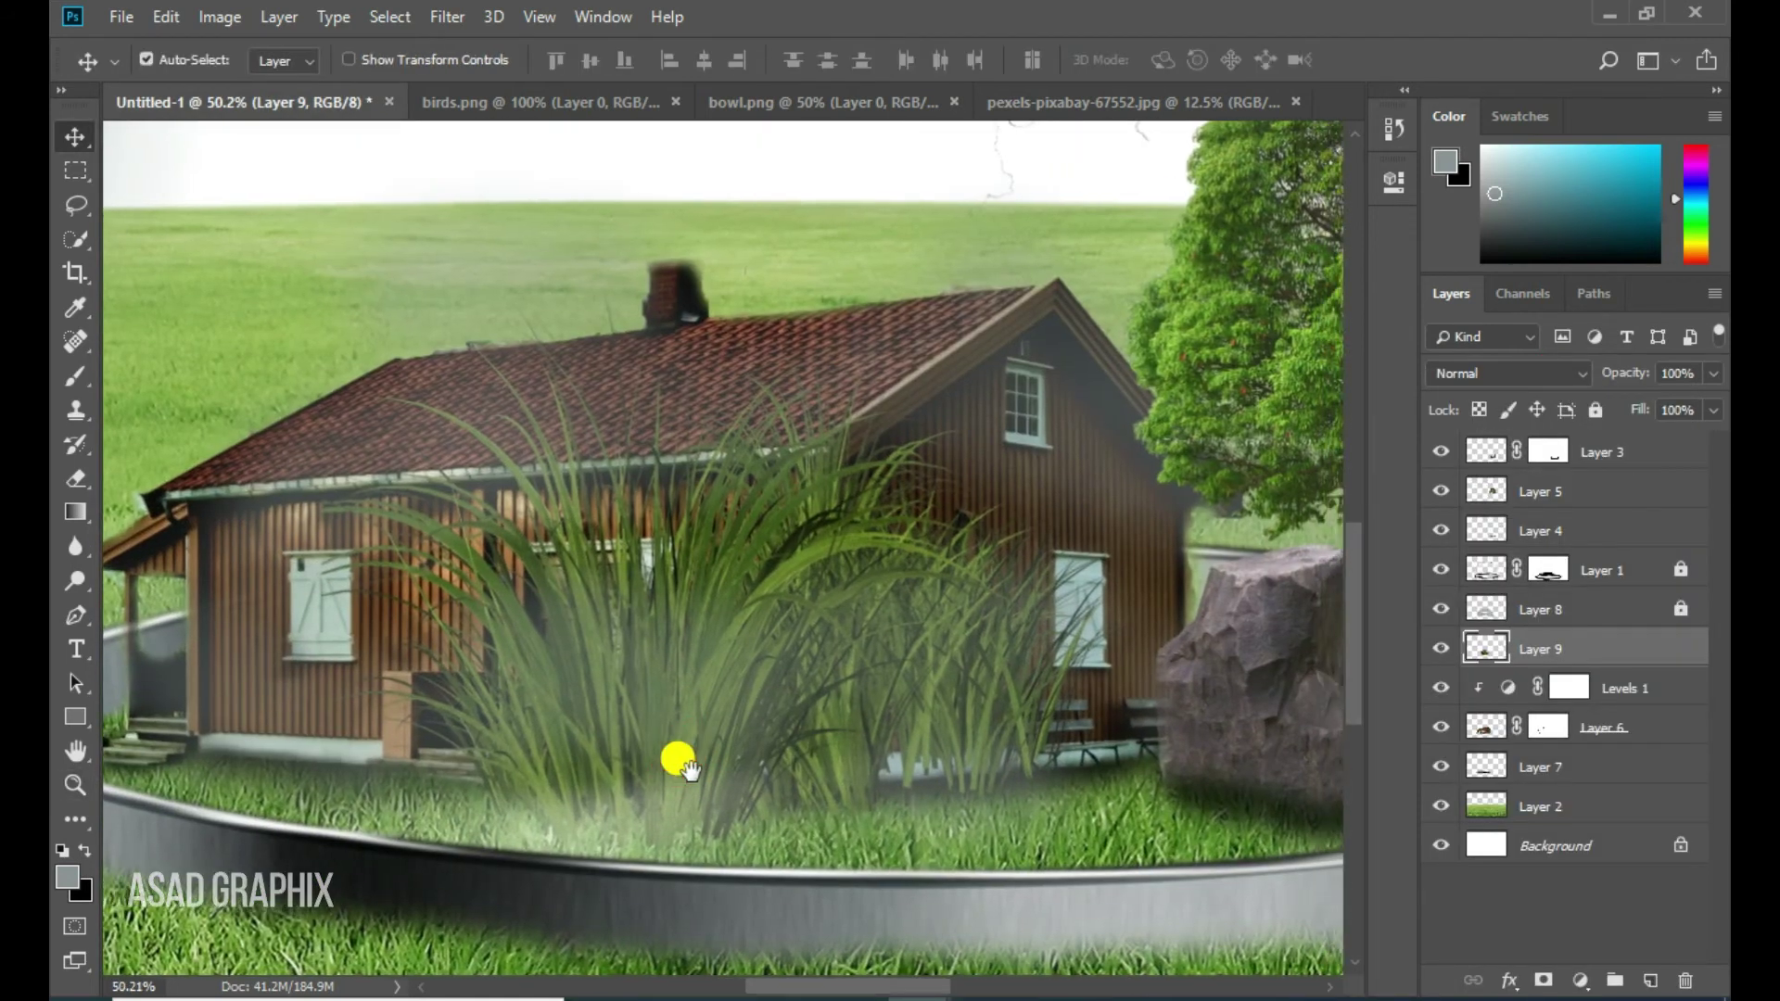
left_click(168, 17)
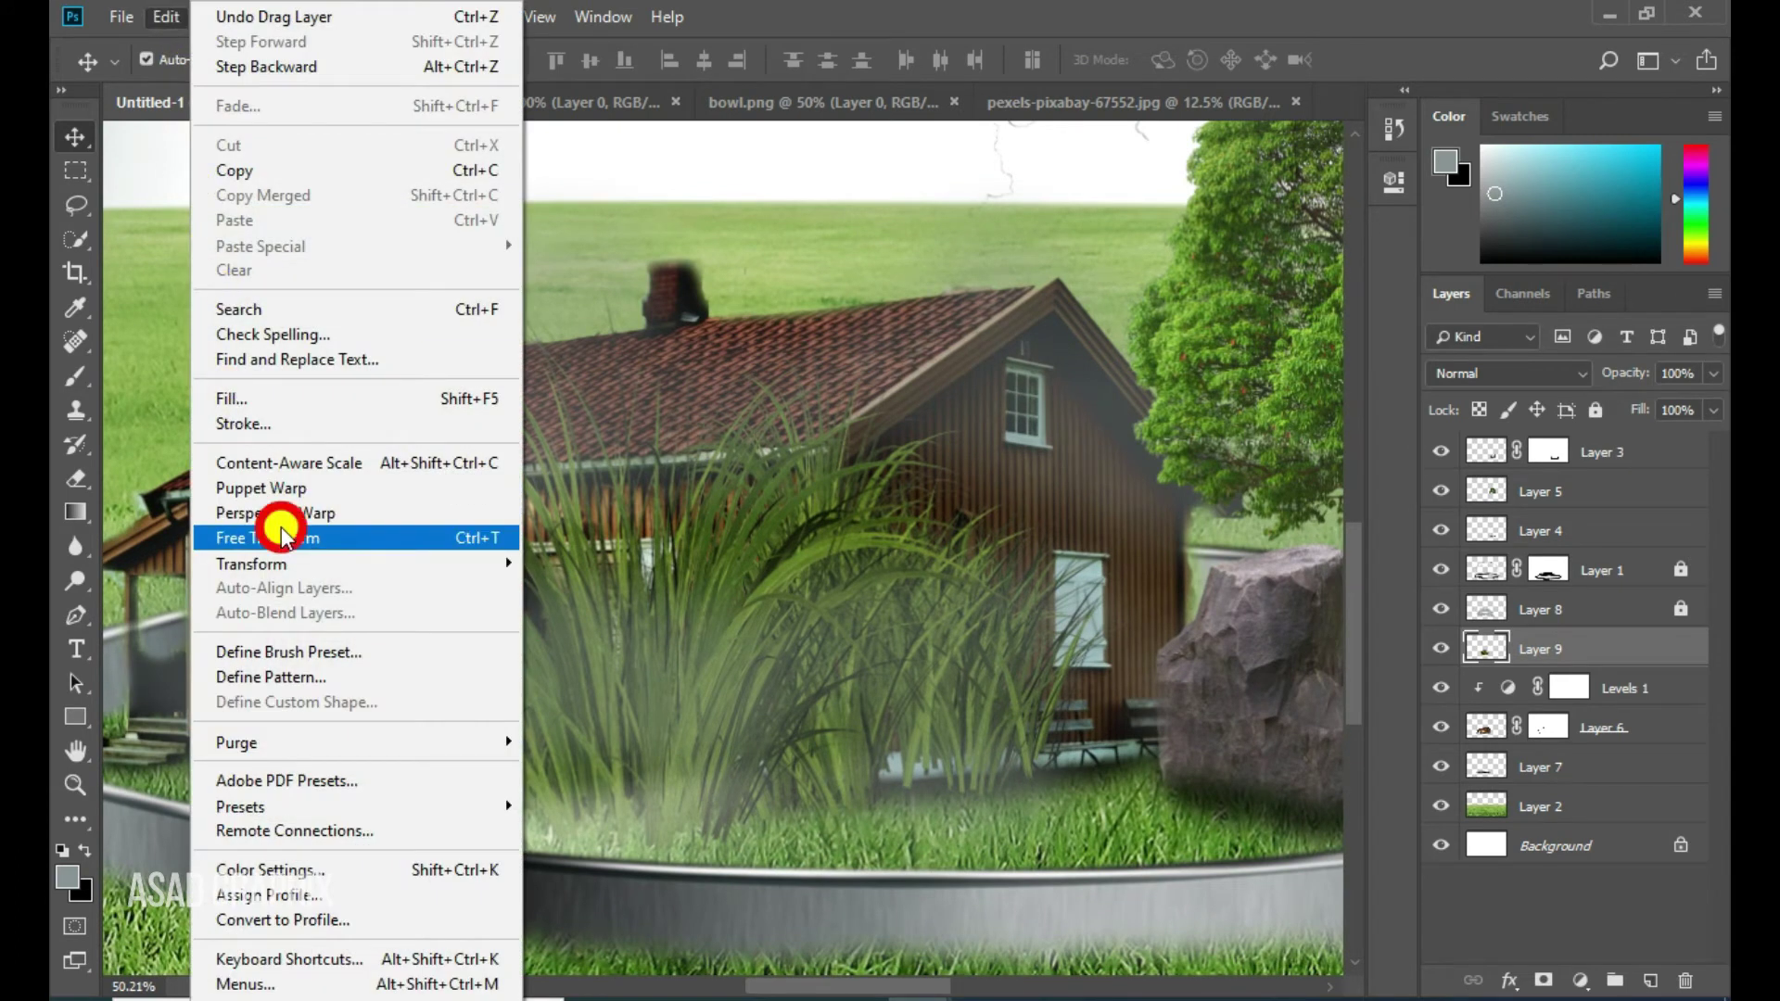
left_click(281, 535)
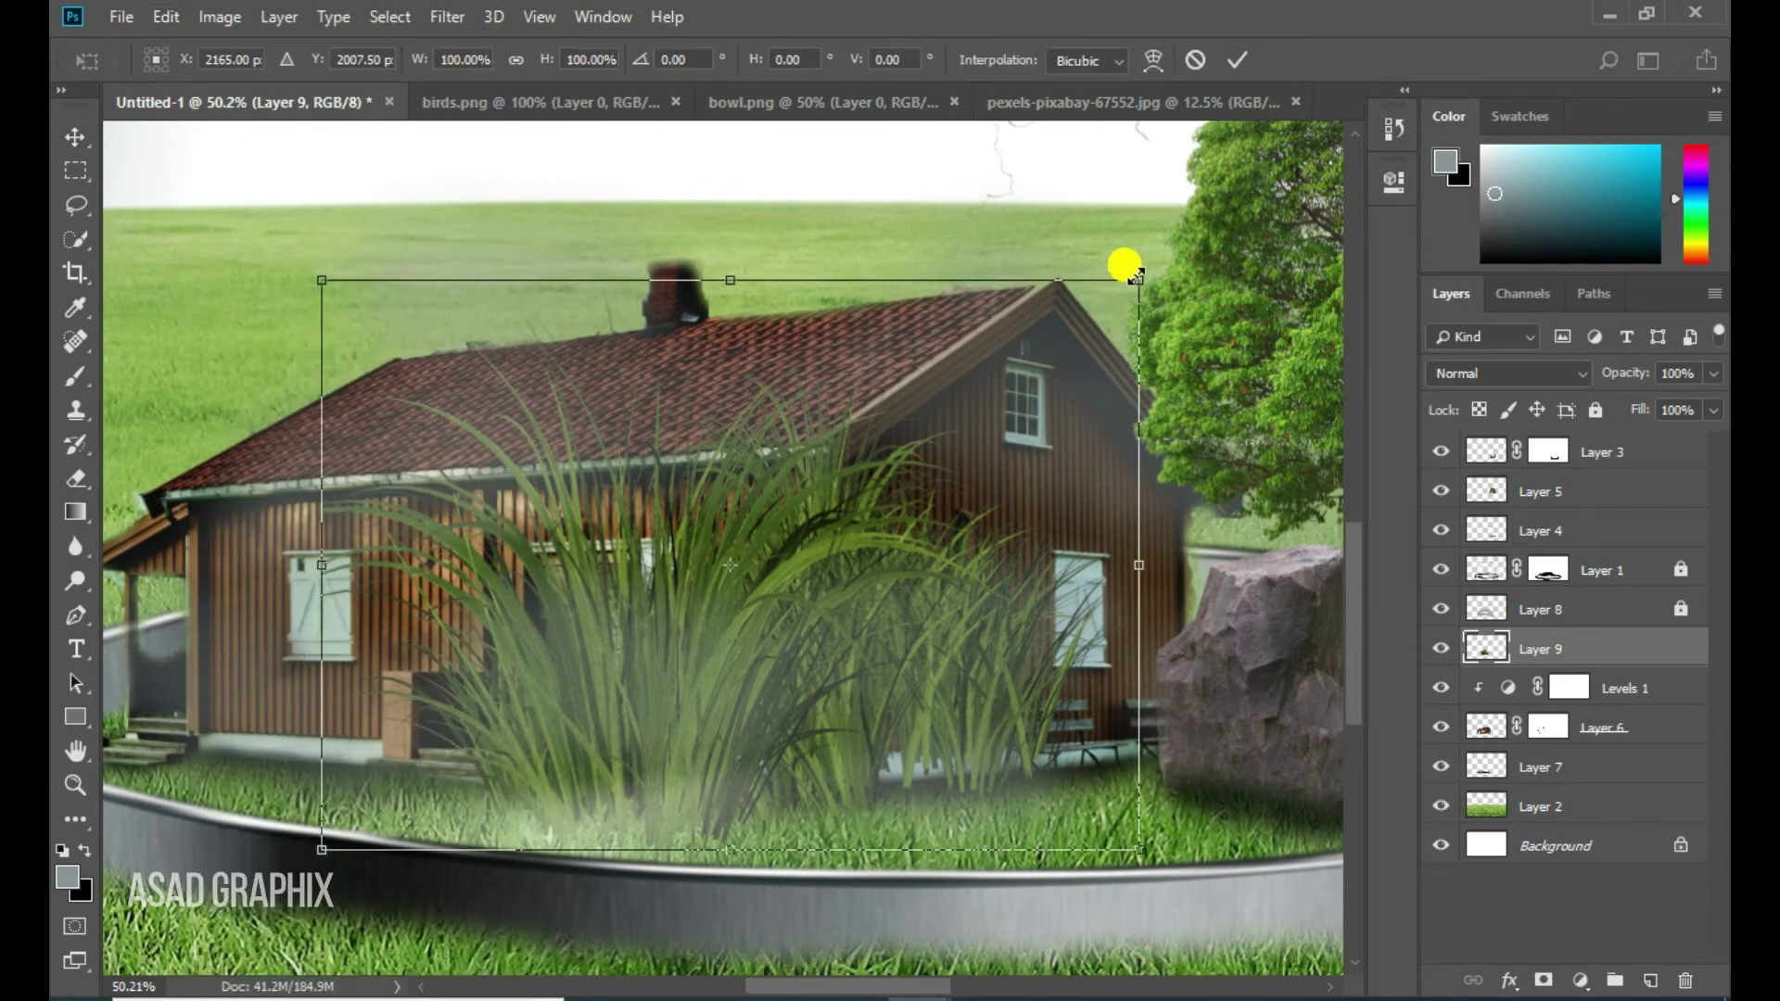
left_click_drag(1137, 276, 1017, 371)
left_click_drag(946, 419, 963, 536)
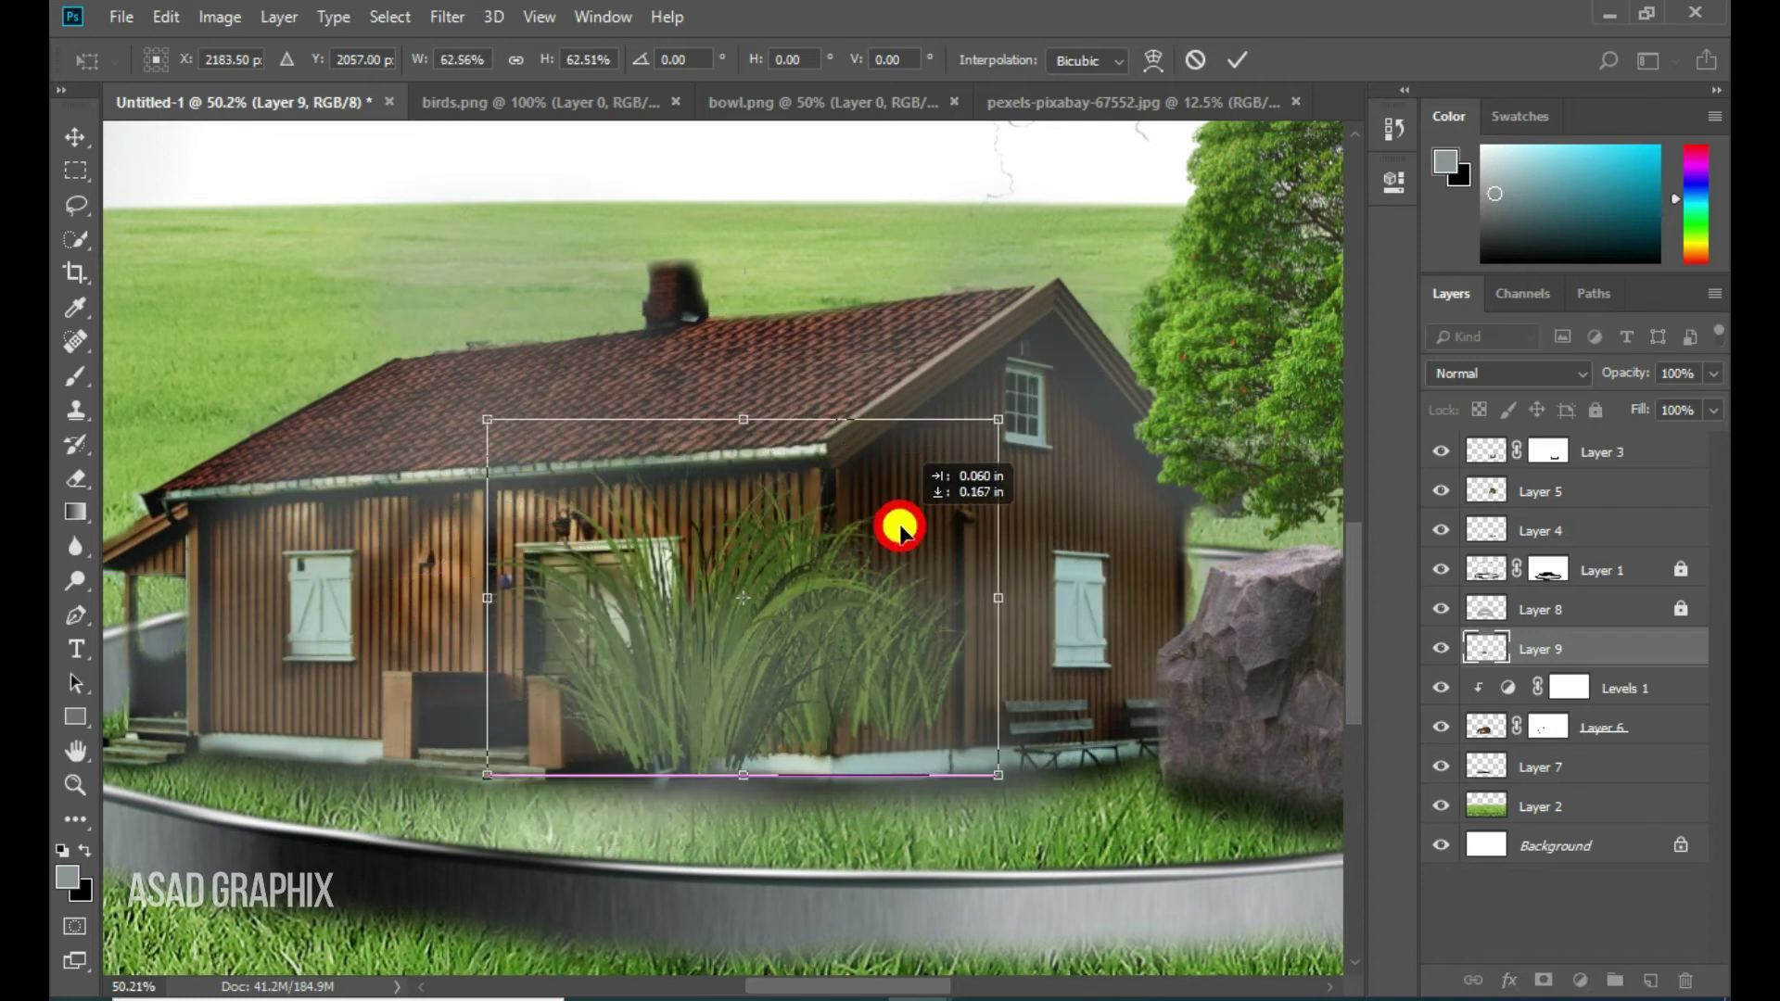
mouse_move(1023, 479)
left_mouse_down()
mouse_move(965, 575)
mouse_move(1006, 610)
mouse_move(1082, 612)
left_mouse_up()
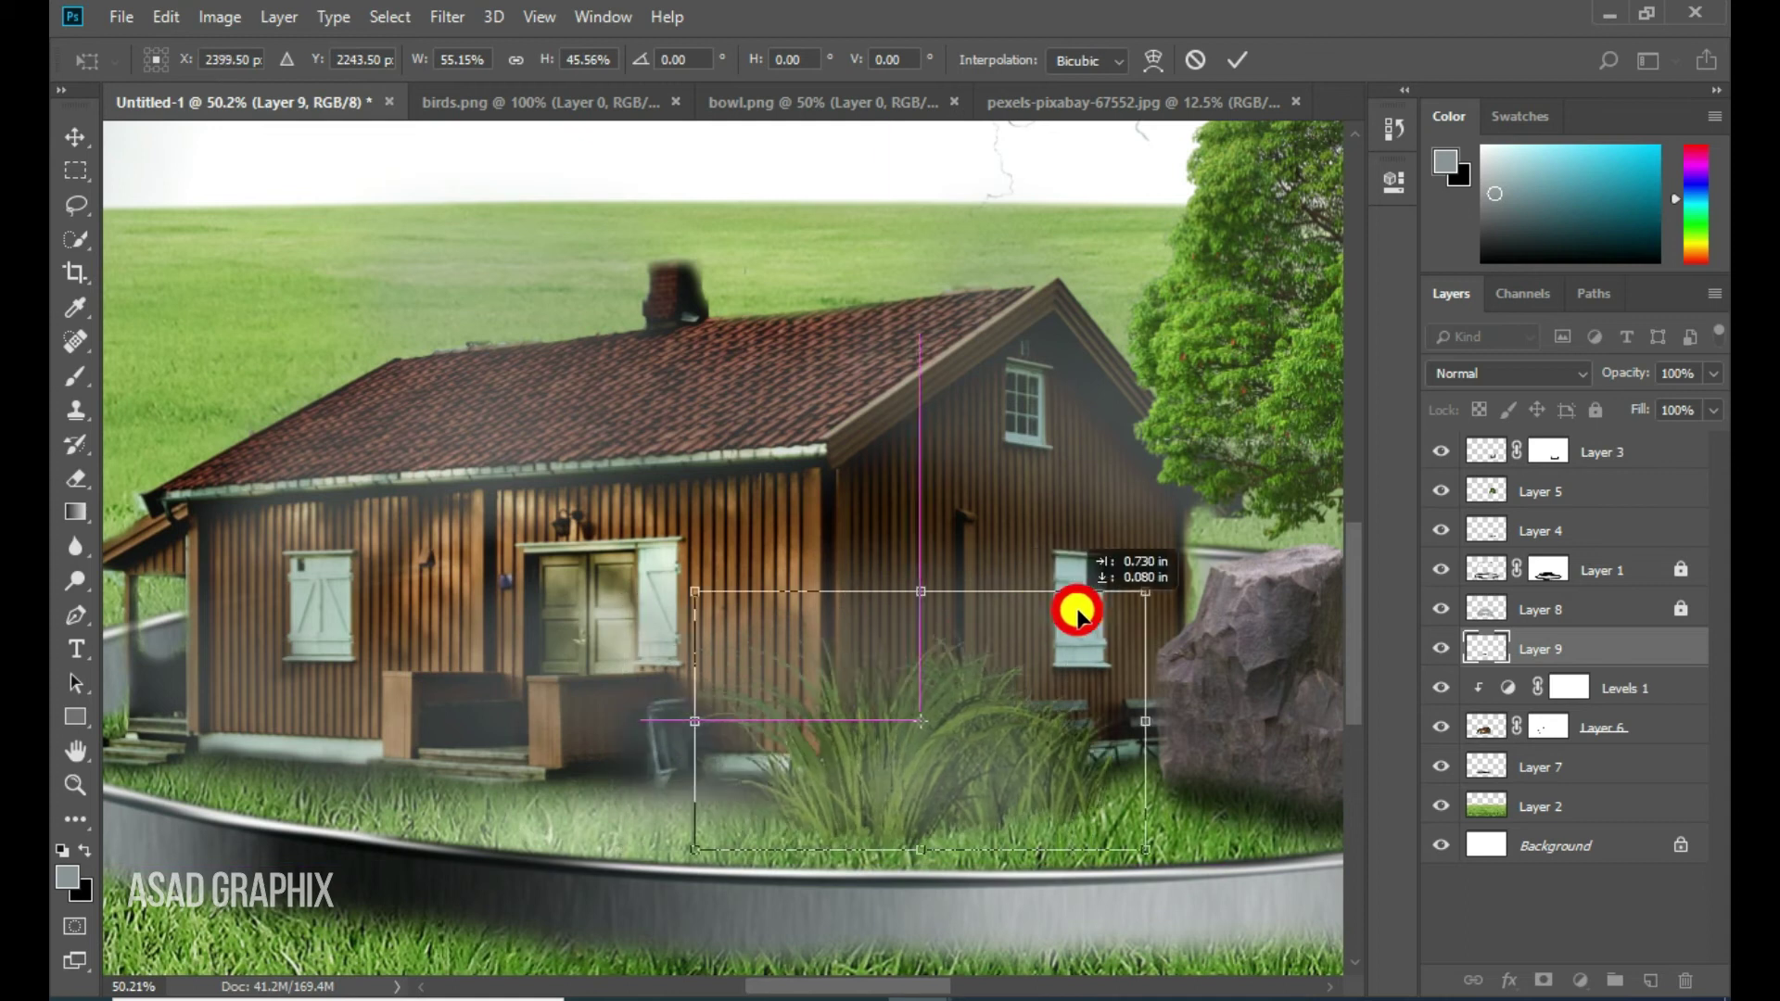
left_click(1227, 67)
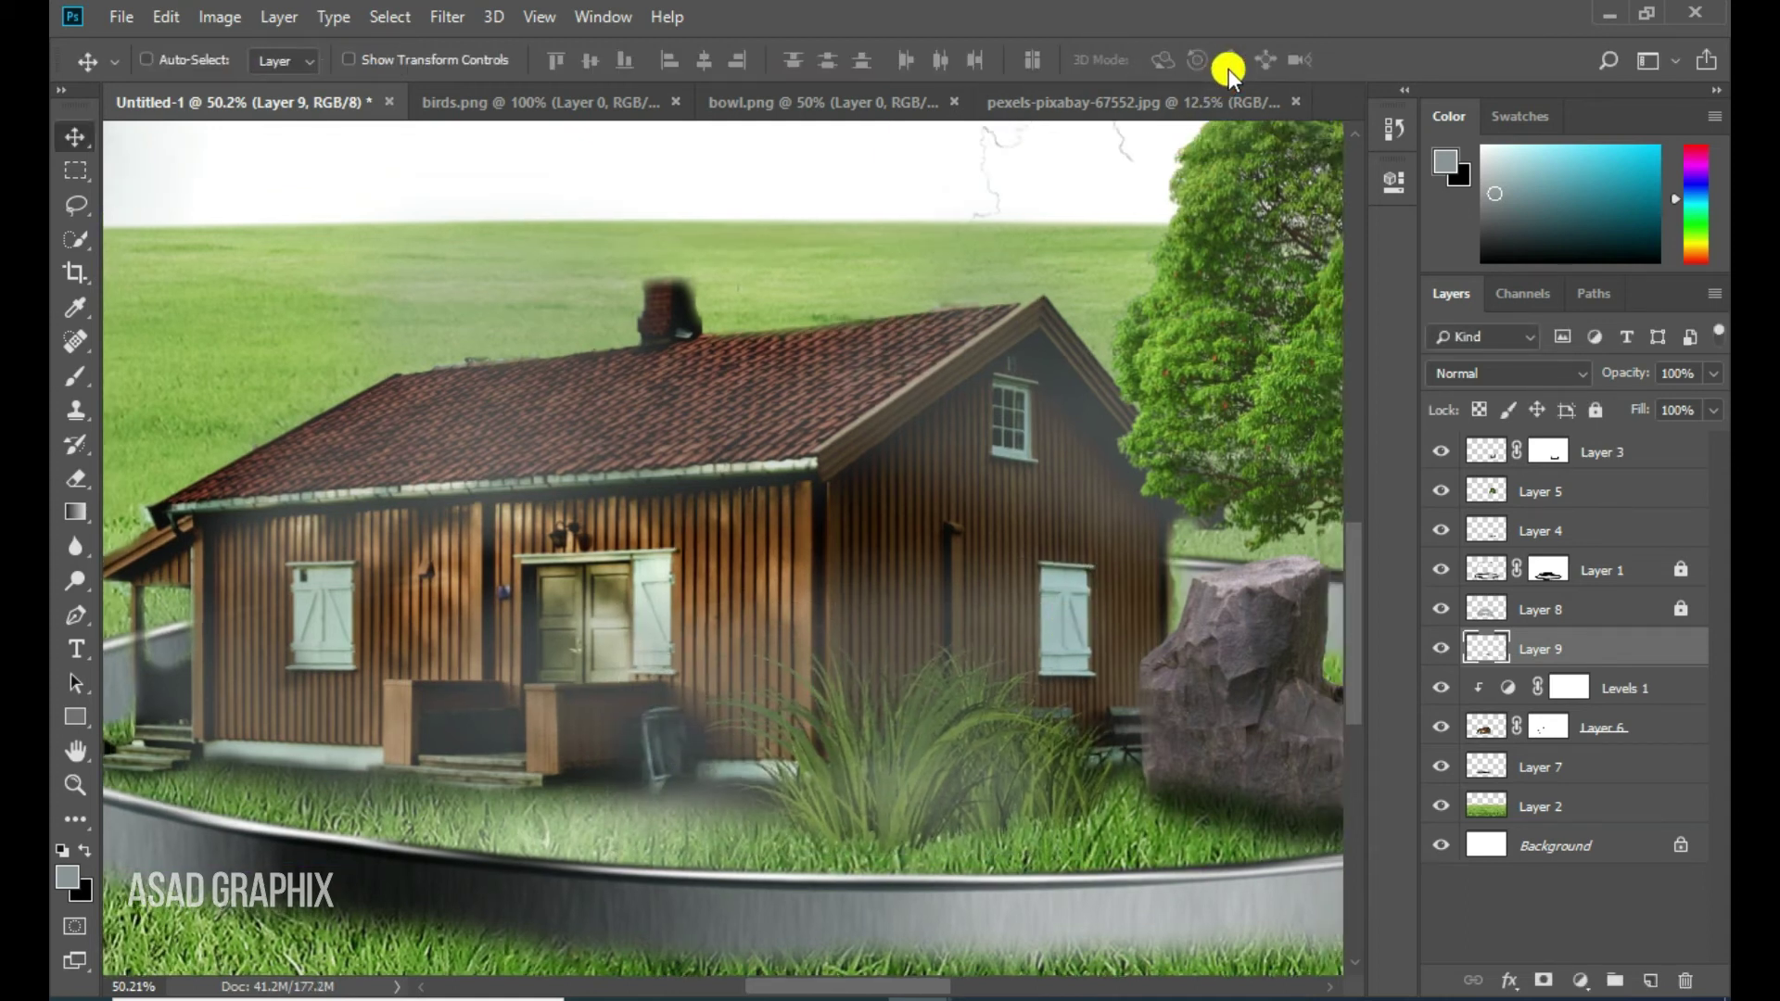
key("ctrl+0")
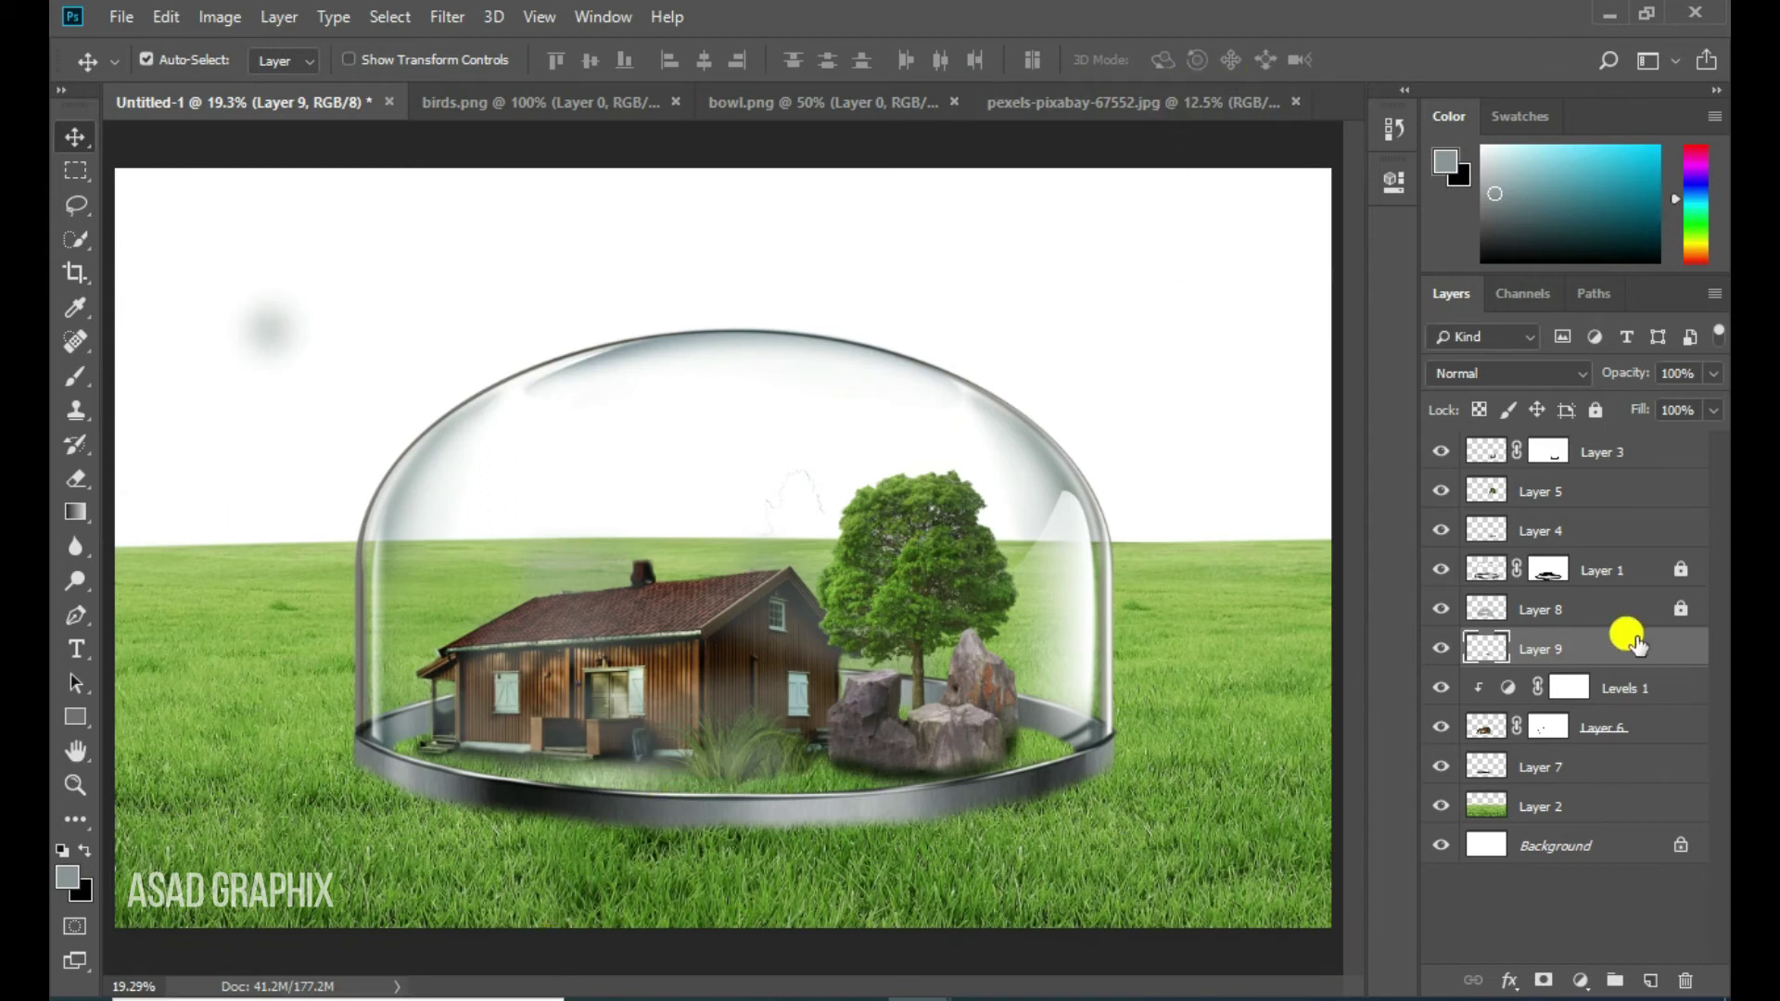
Duplicate the grass clump layer and place the copy at the dome's front
left_click_drag(1603, 657, 1652, 981)
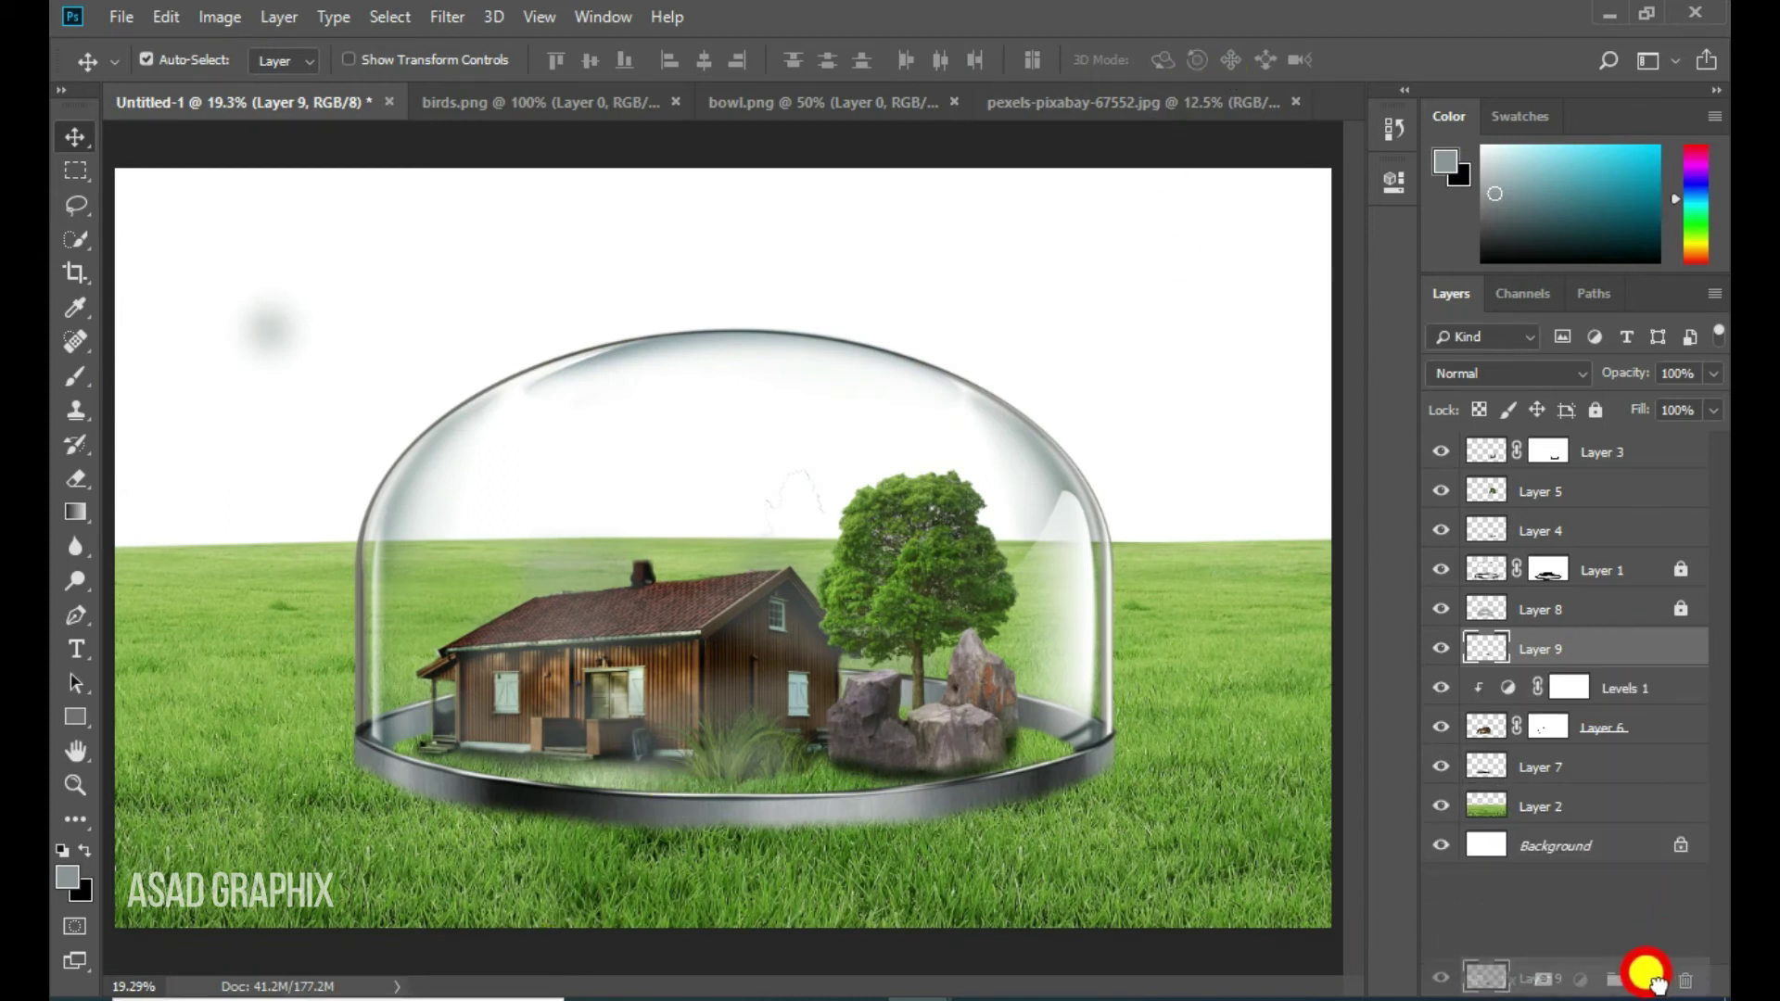
left_click_drag(720, 753, 676, 775)
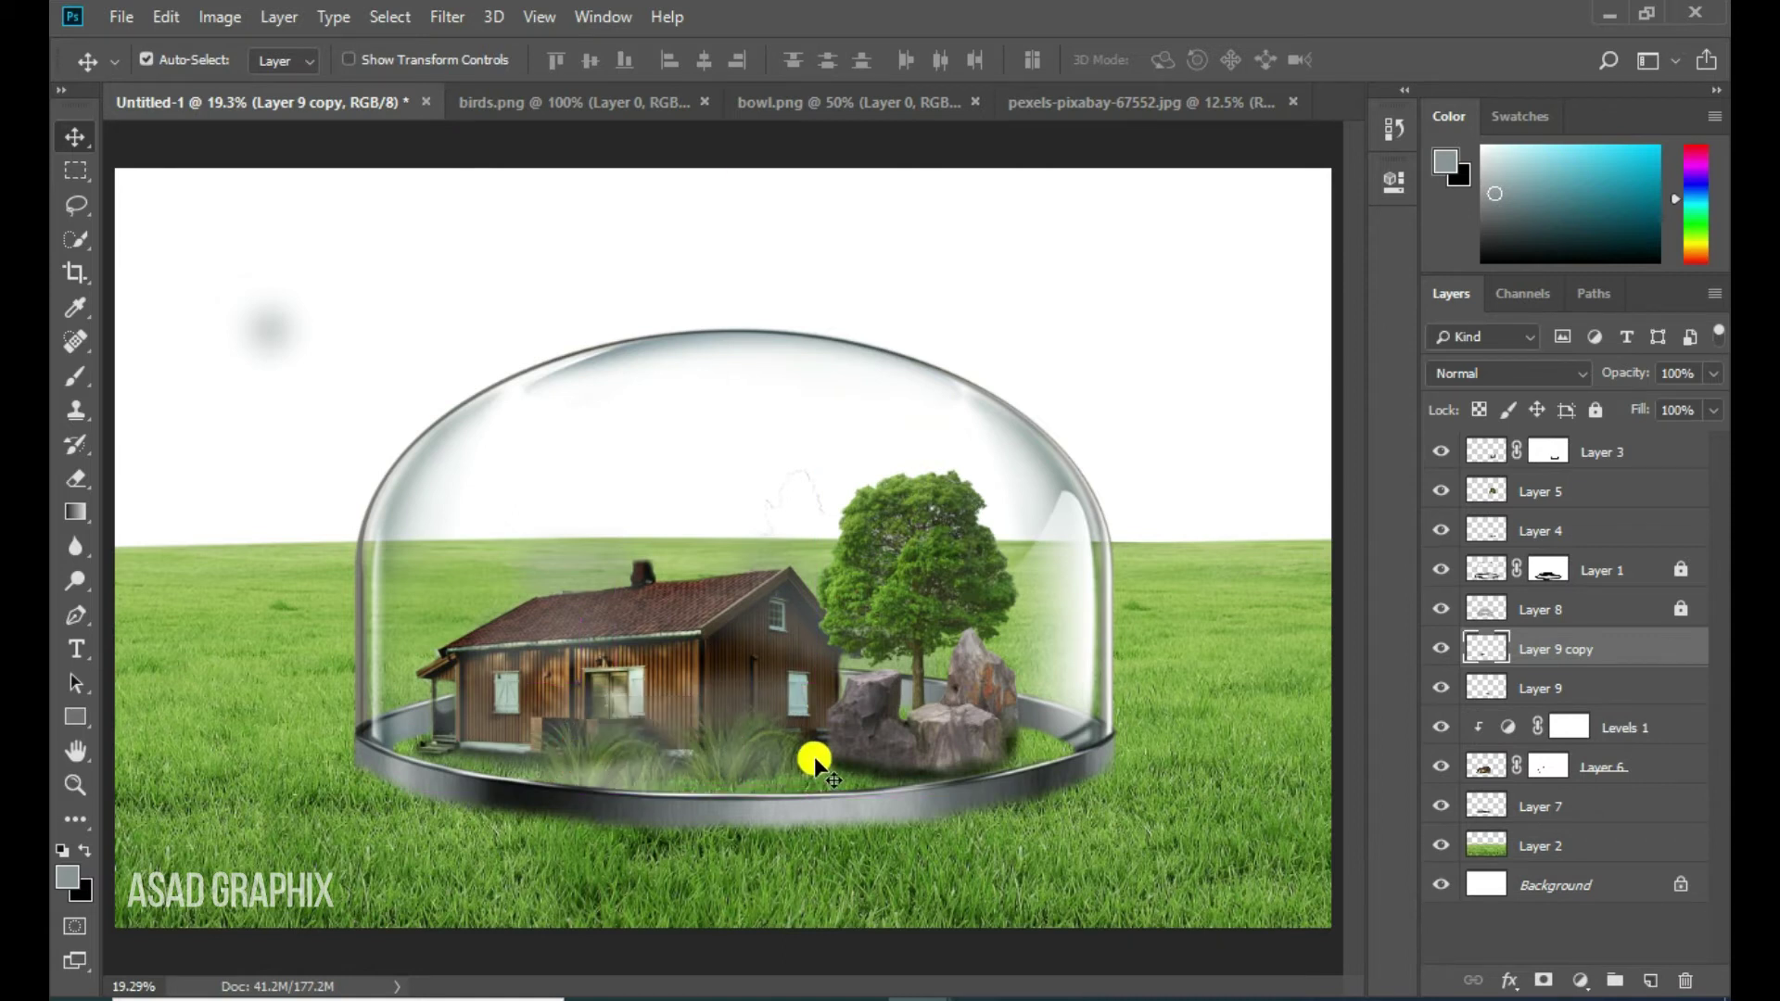
left_click_drag(675, 773, 785, 767)
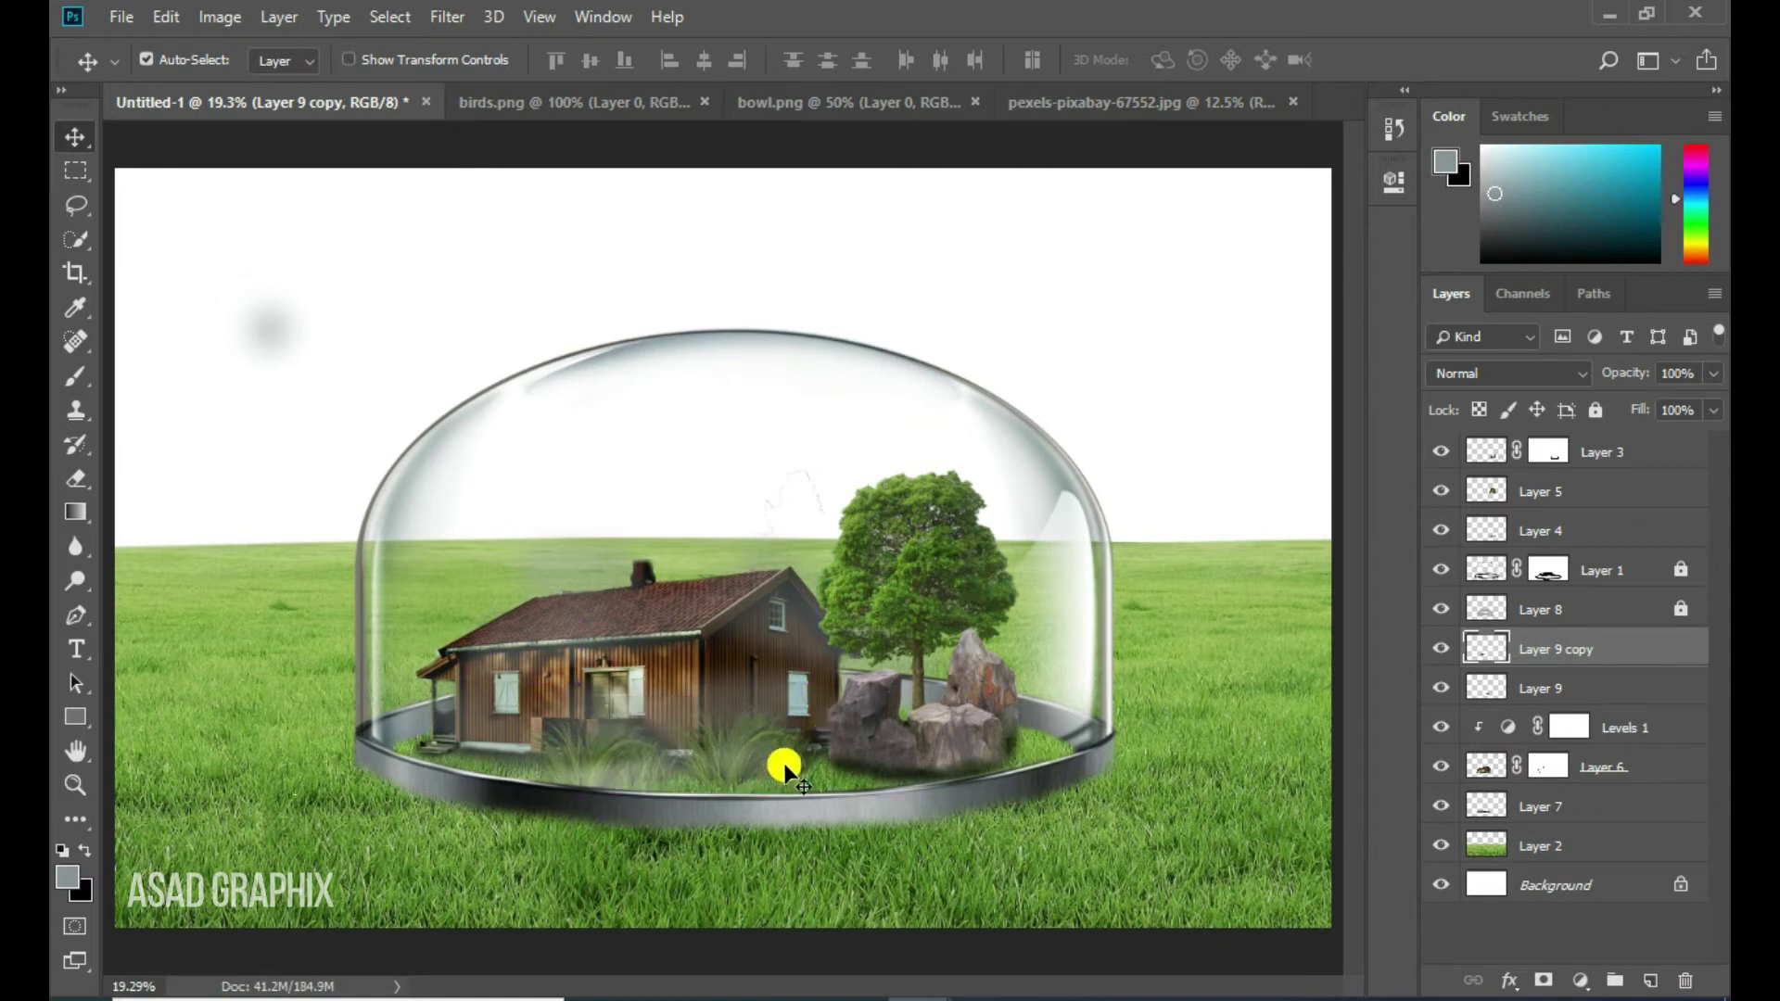
left_click(1646, 984)
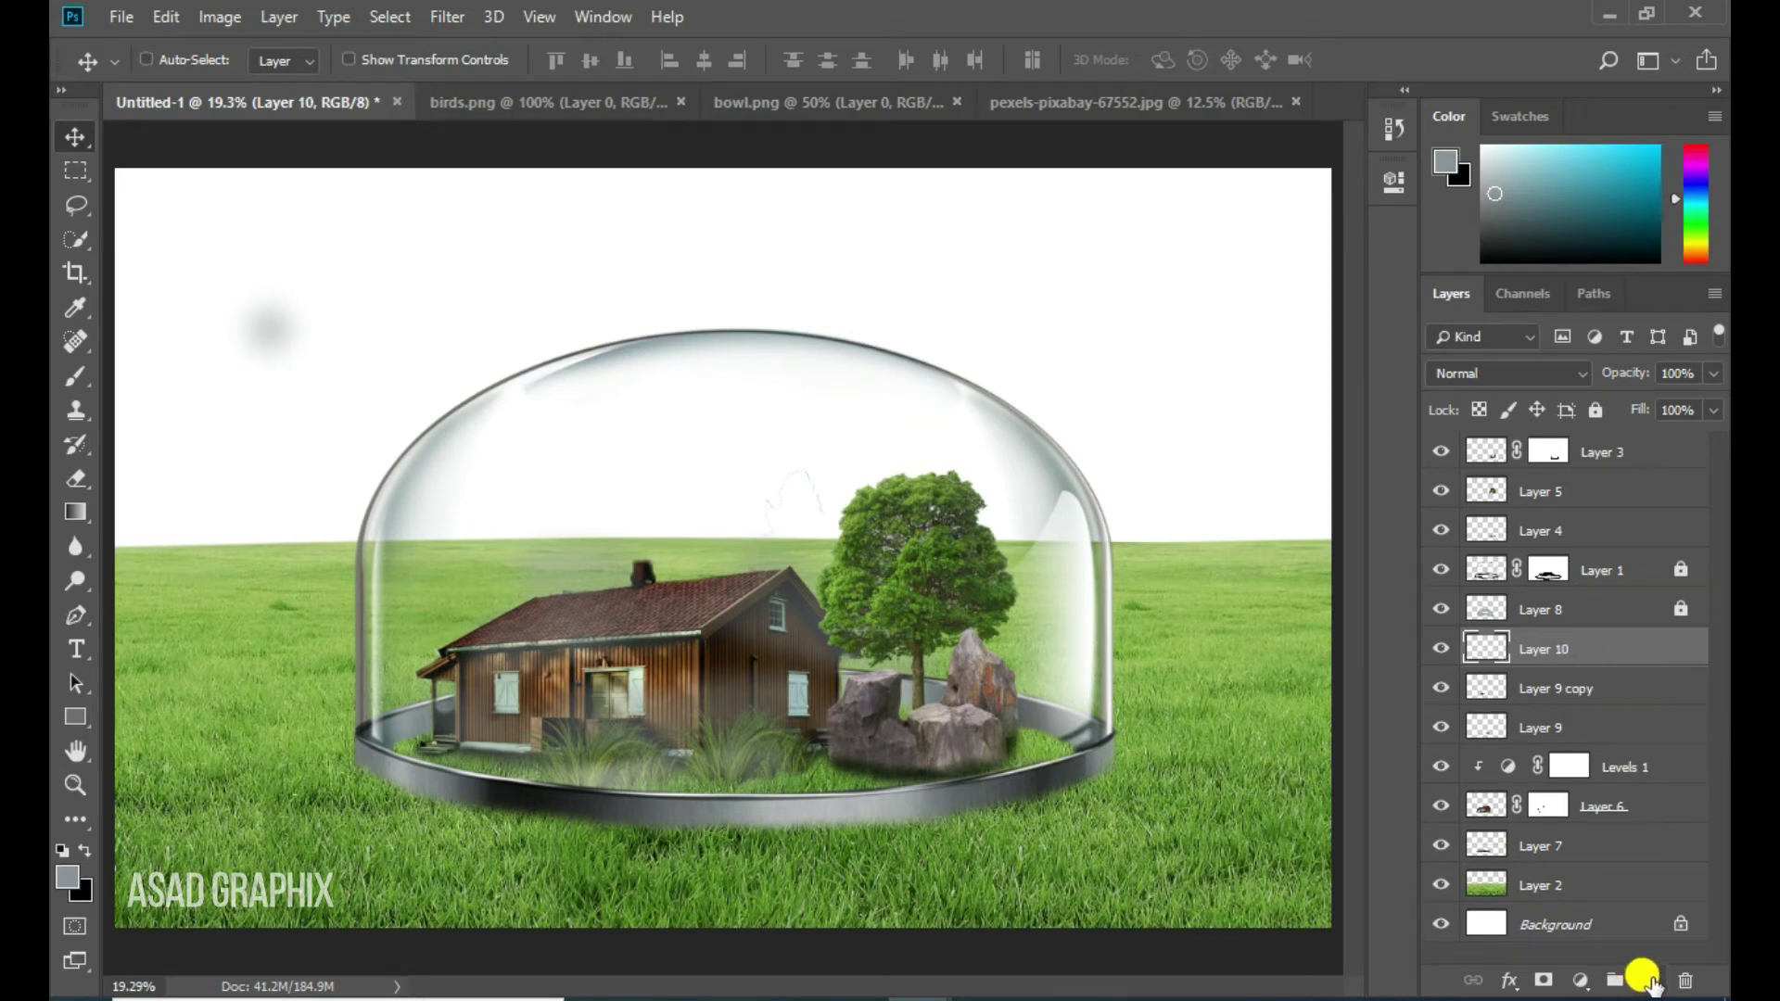
key("ctrl+z")
Add another grass copy at the front right, enlarged to about 176% and moved to the top of the layer stack
left_click_drag(1537, 648, 1651, 981)
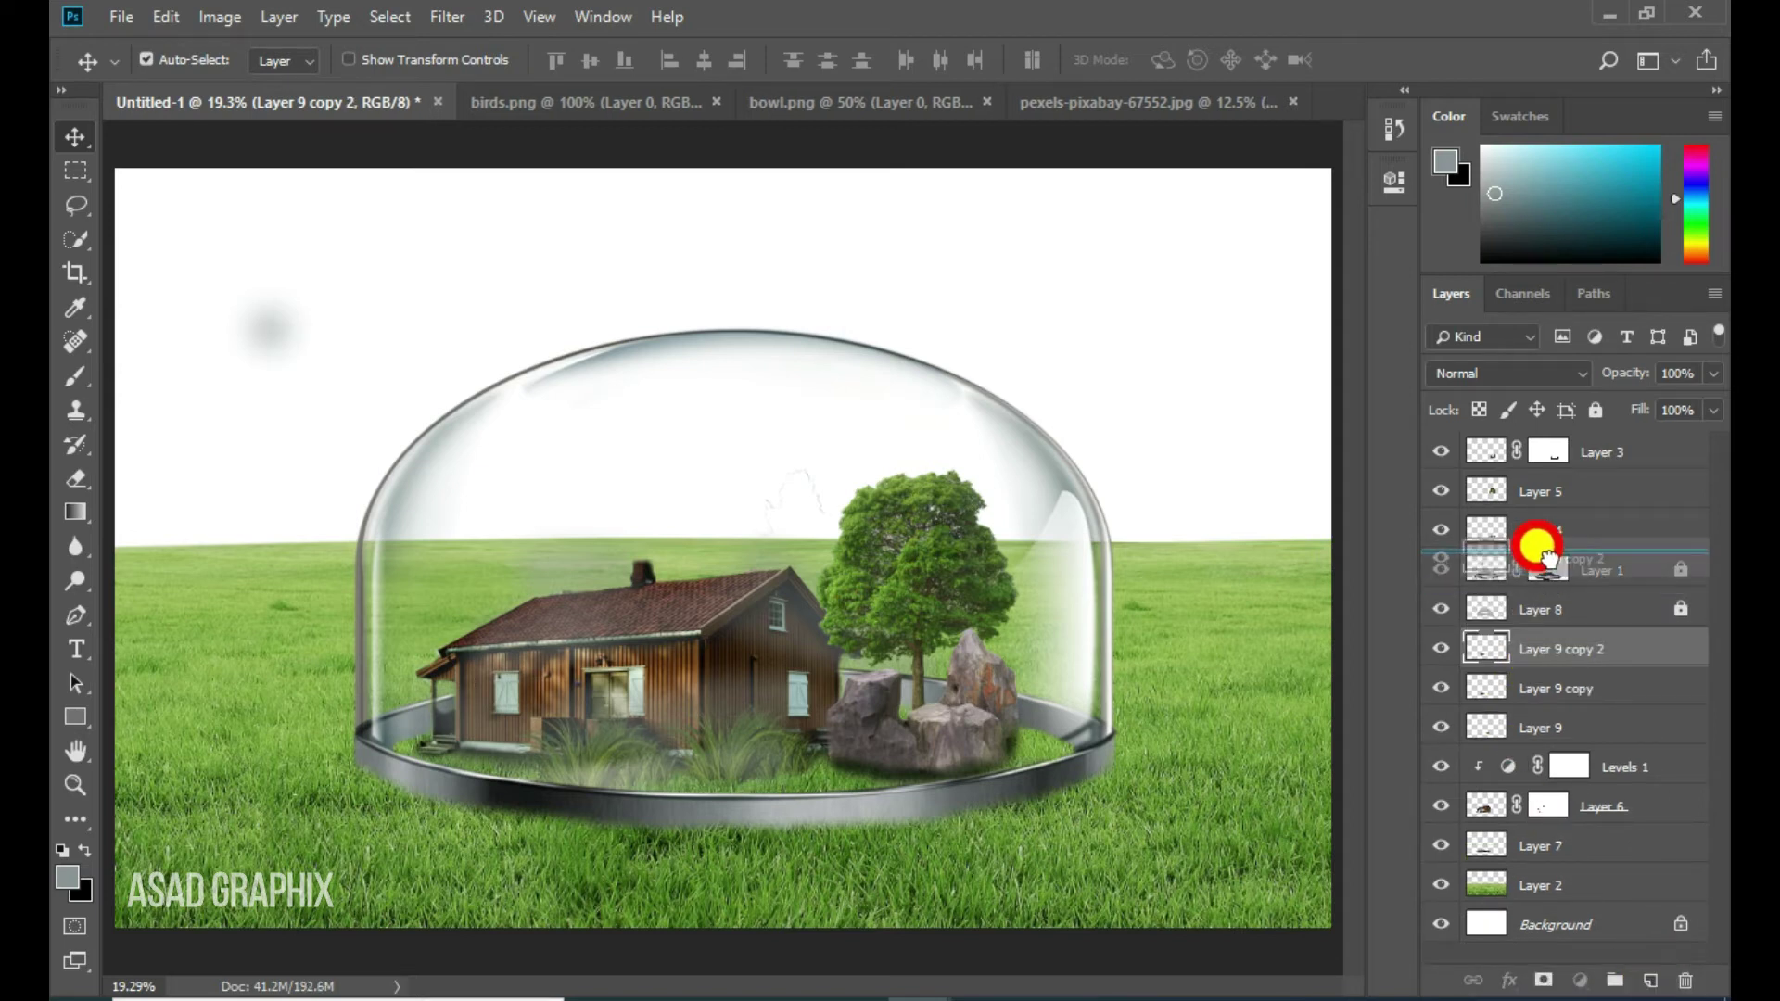
left_click_drag(1568, 655, 1530, 555)
left_click_drag(577, 765, 955, 798)
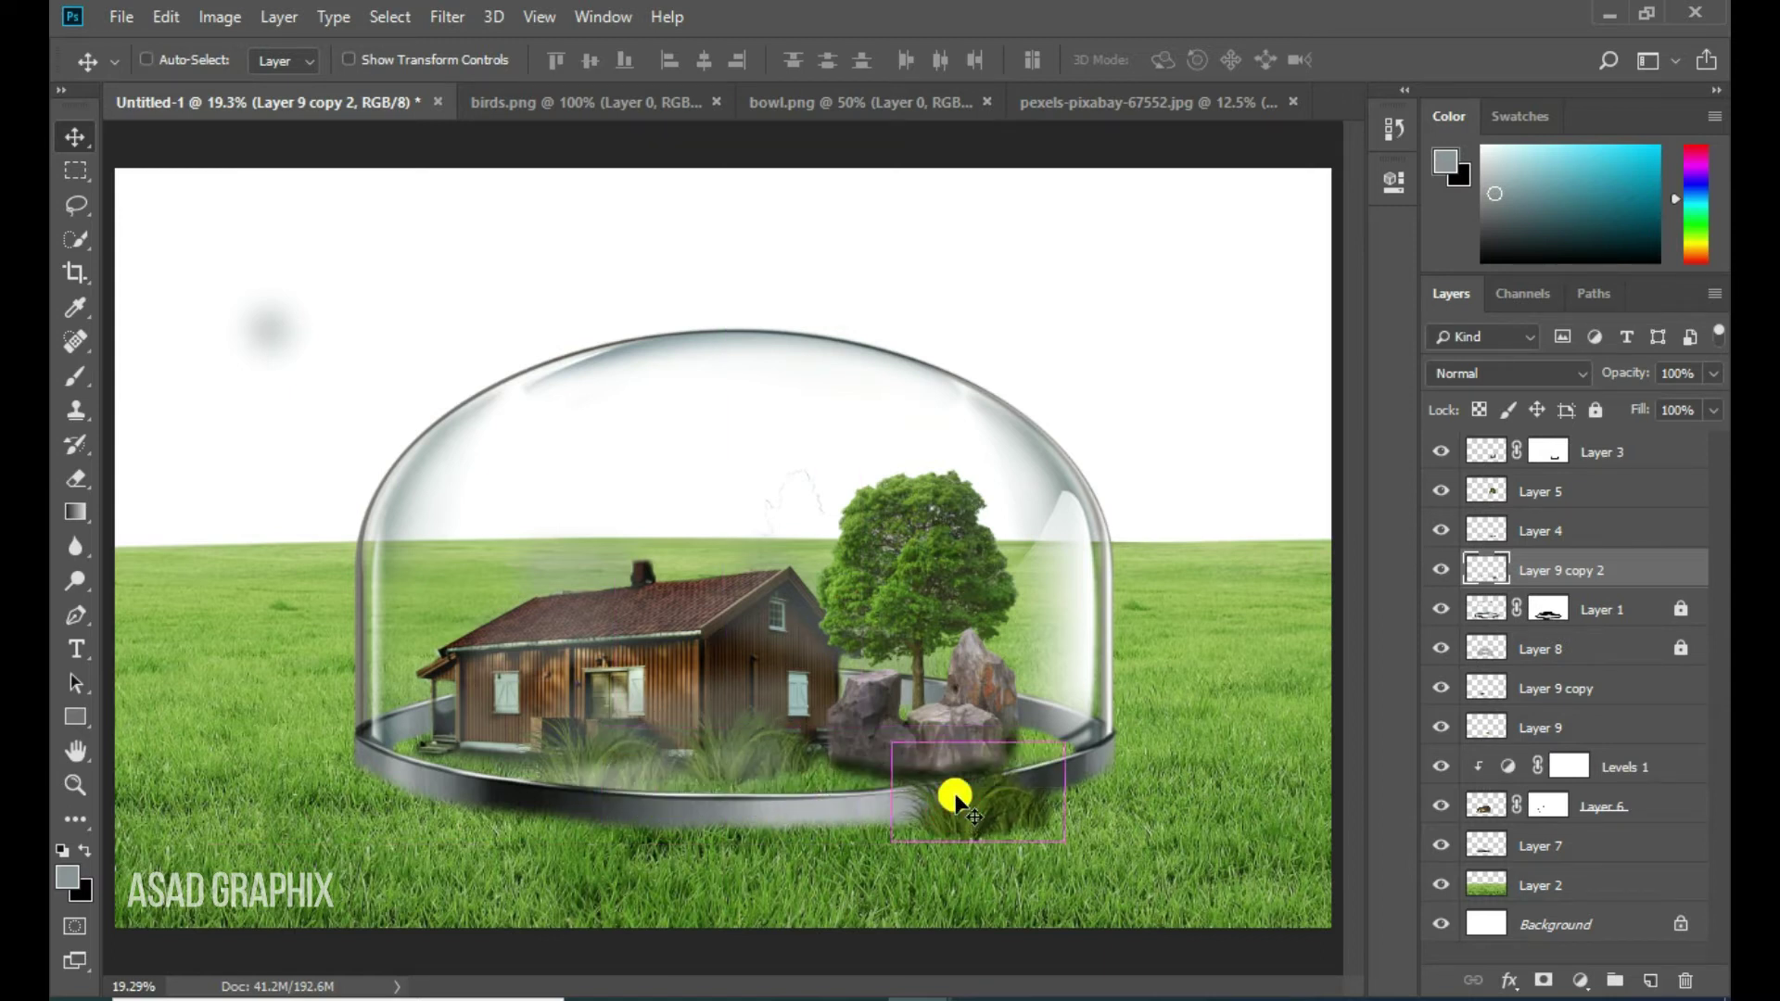
key("ctrl+t")
left_click_drag(1060, 745, 1146, 737)
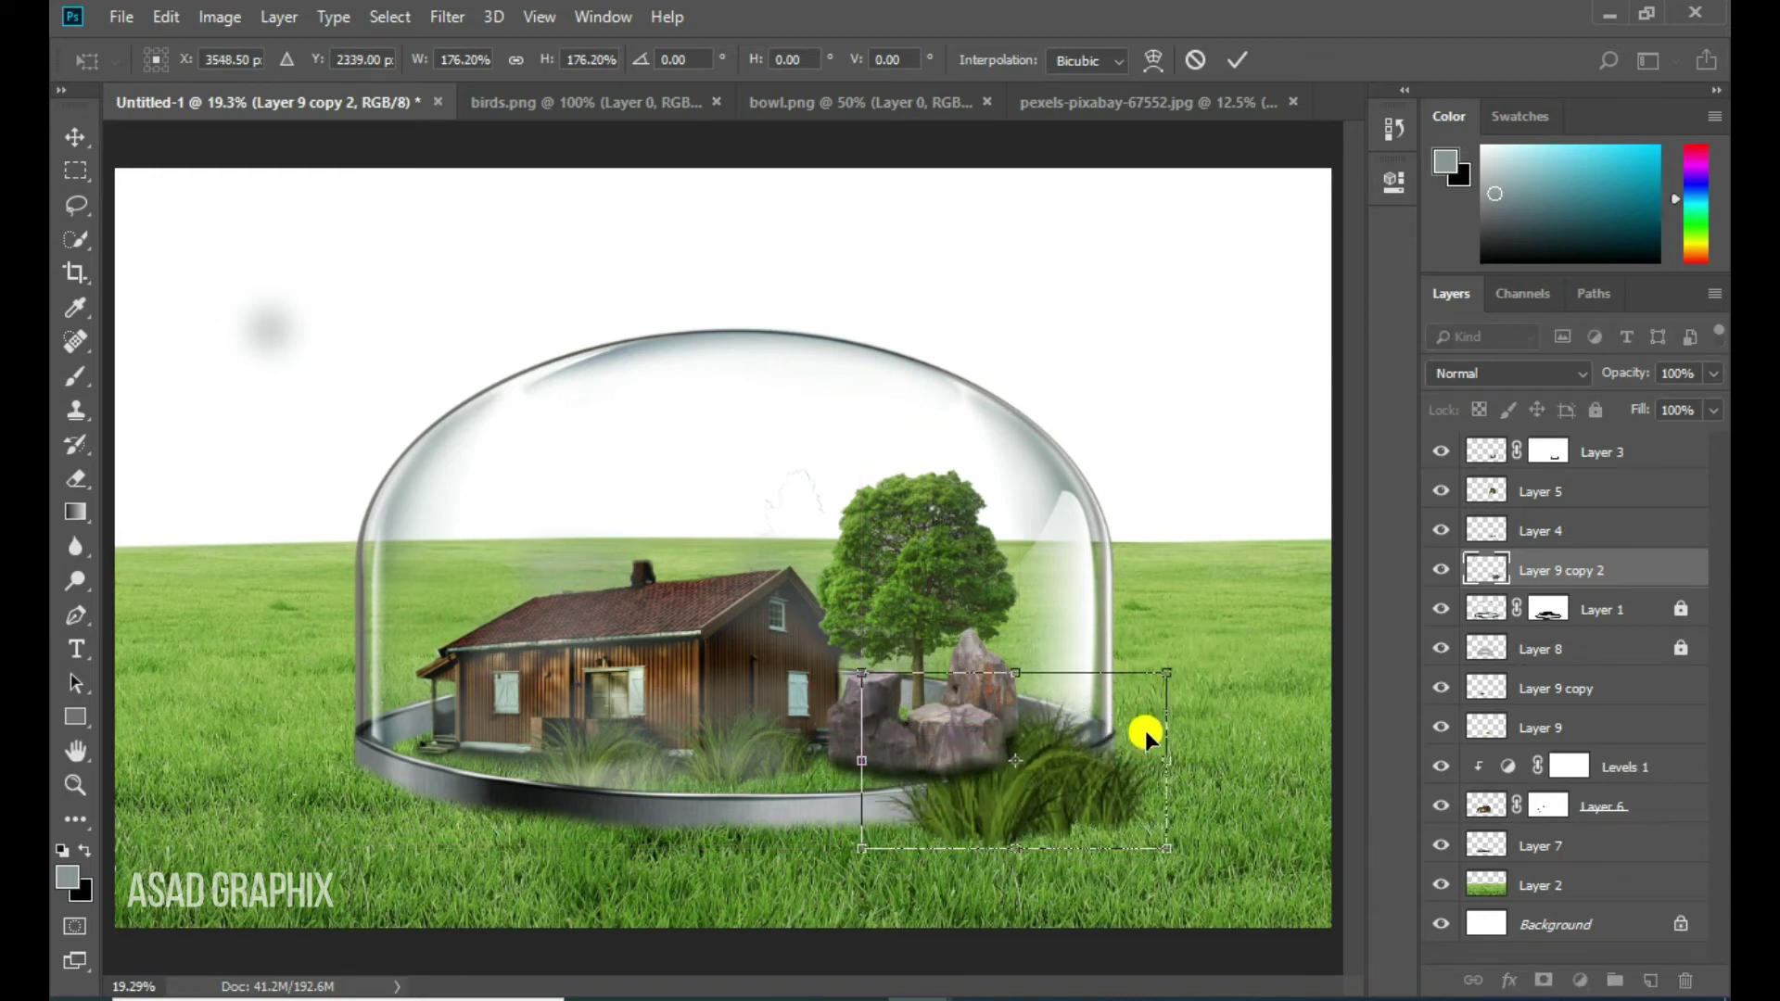
left_click(1238, 60)
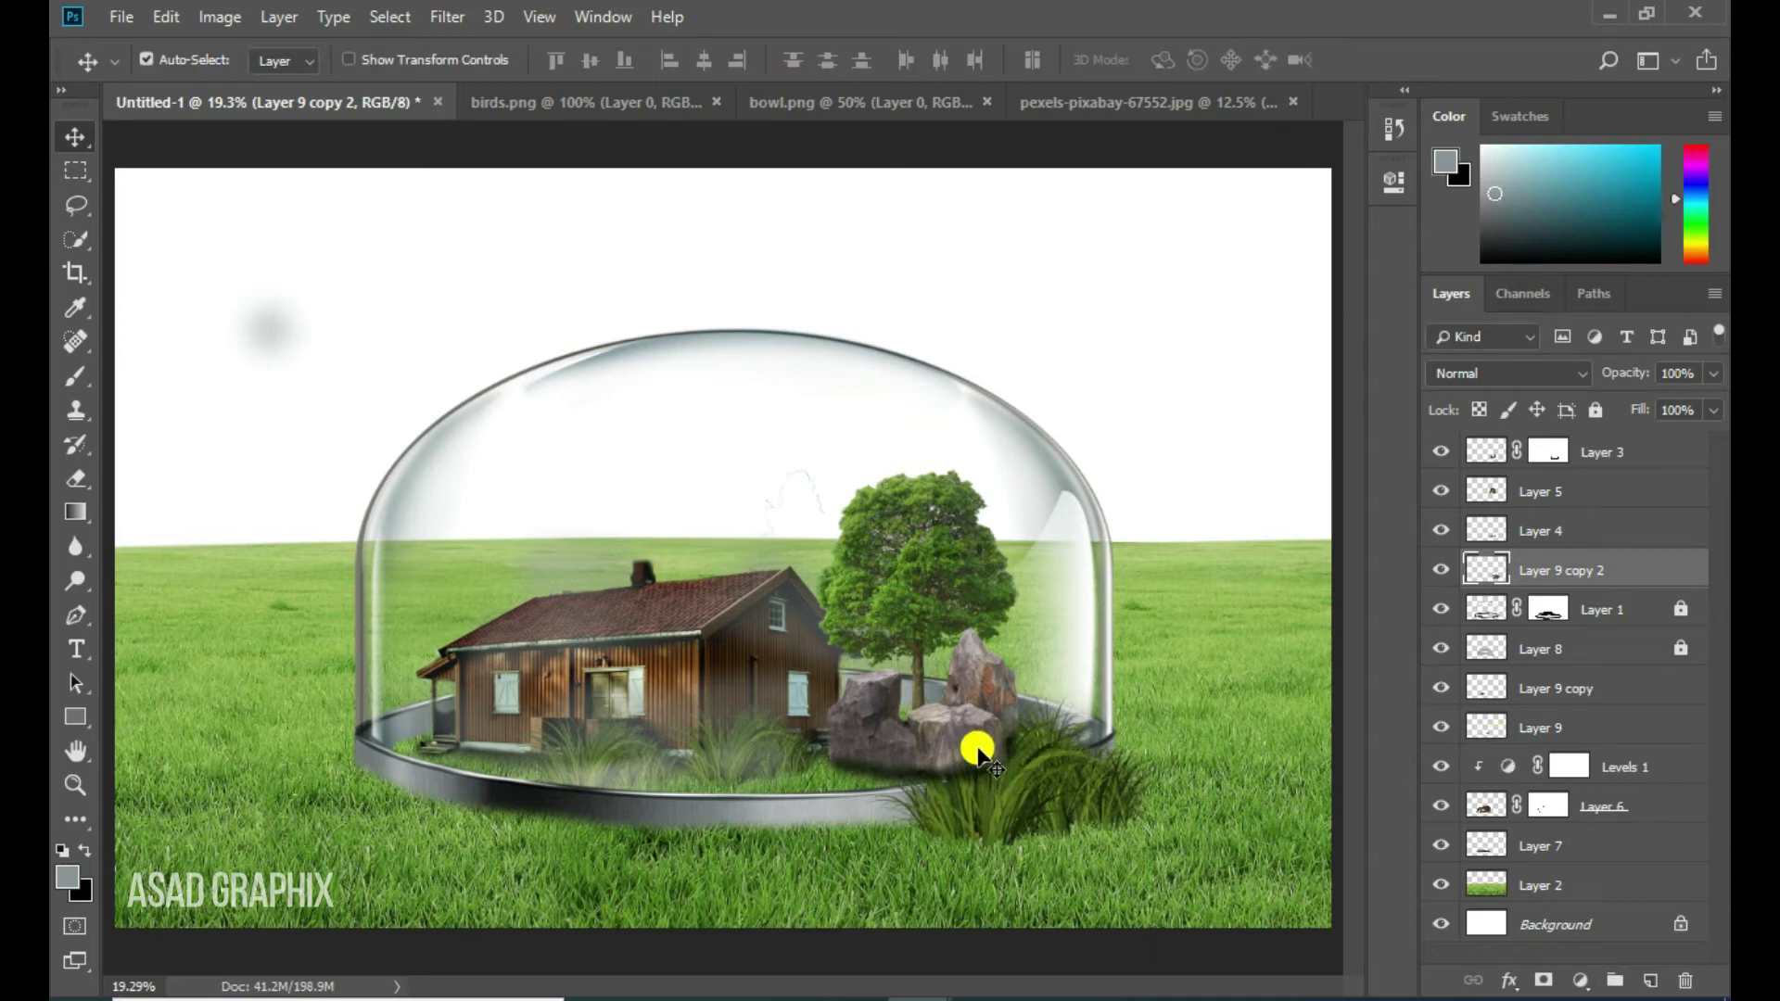
left_click(981, 751)
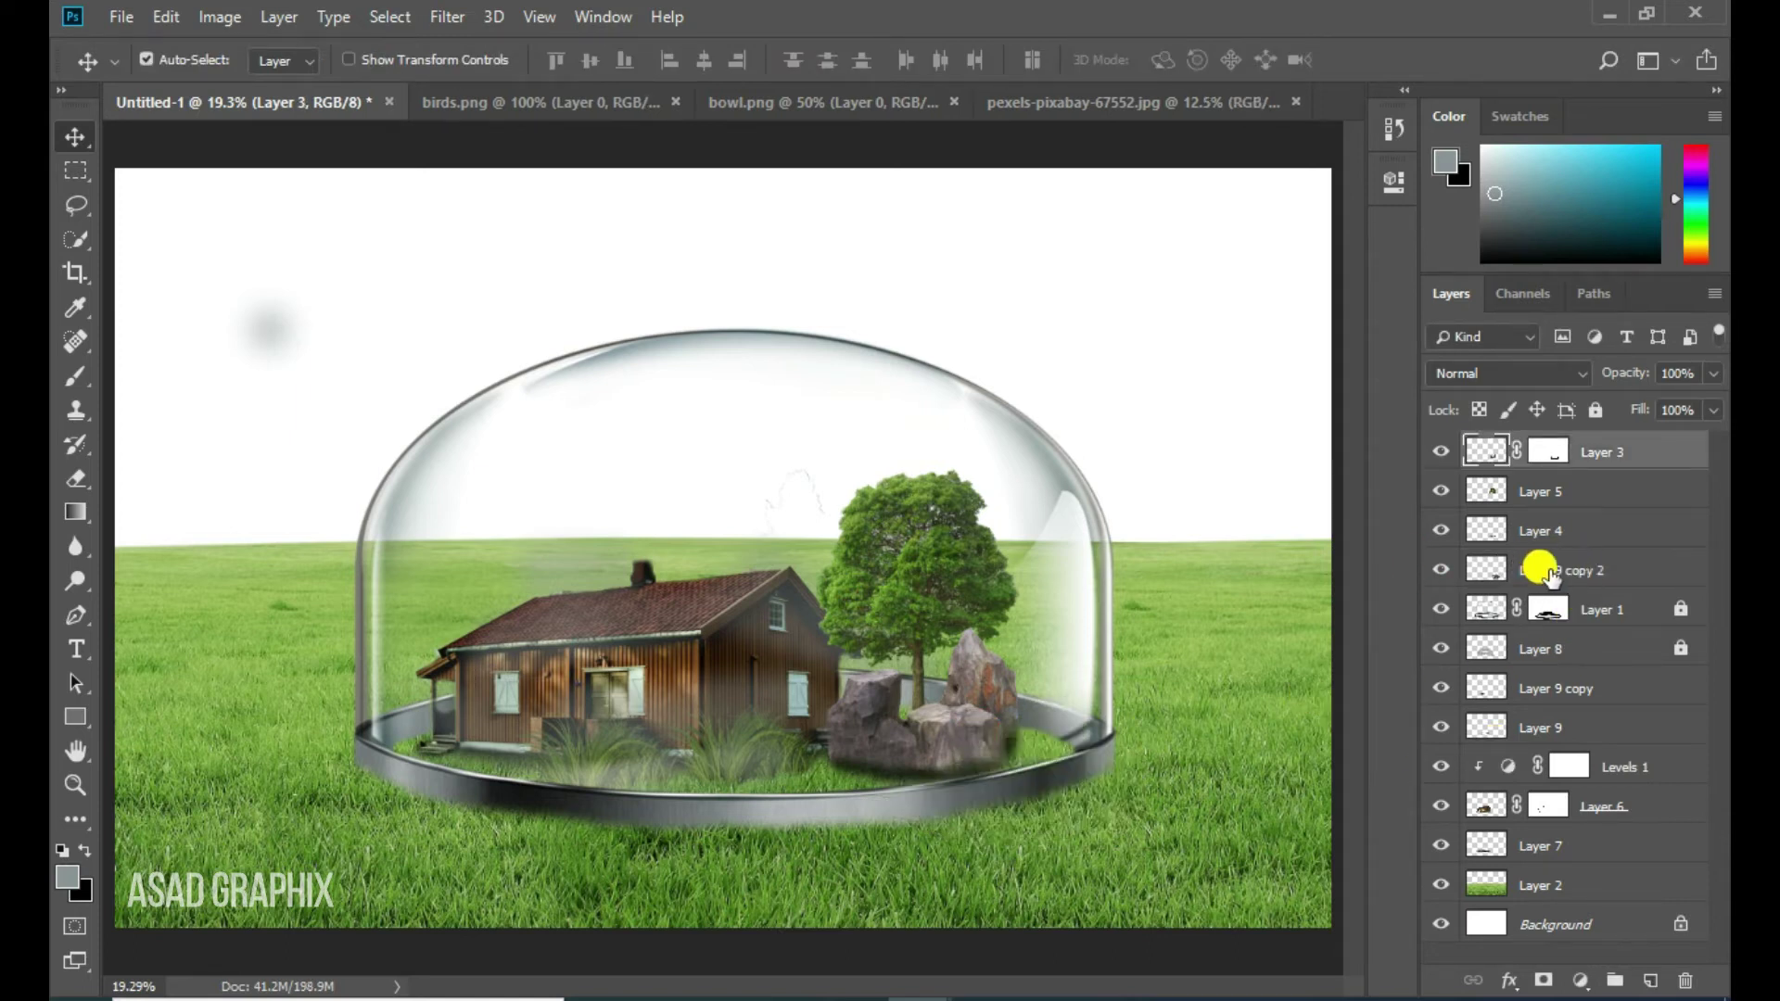
mouse_move(1544, 570)
left_mouse_down()
mouse_move(1551, 432)
mouse_move(1559, 447)
left_mouse_up()
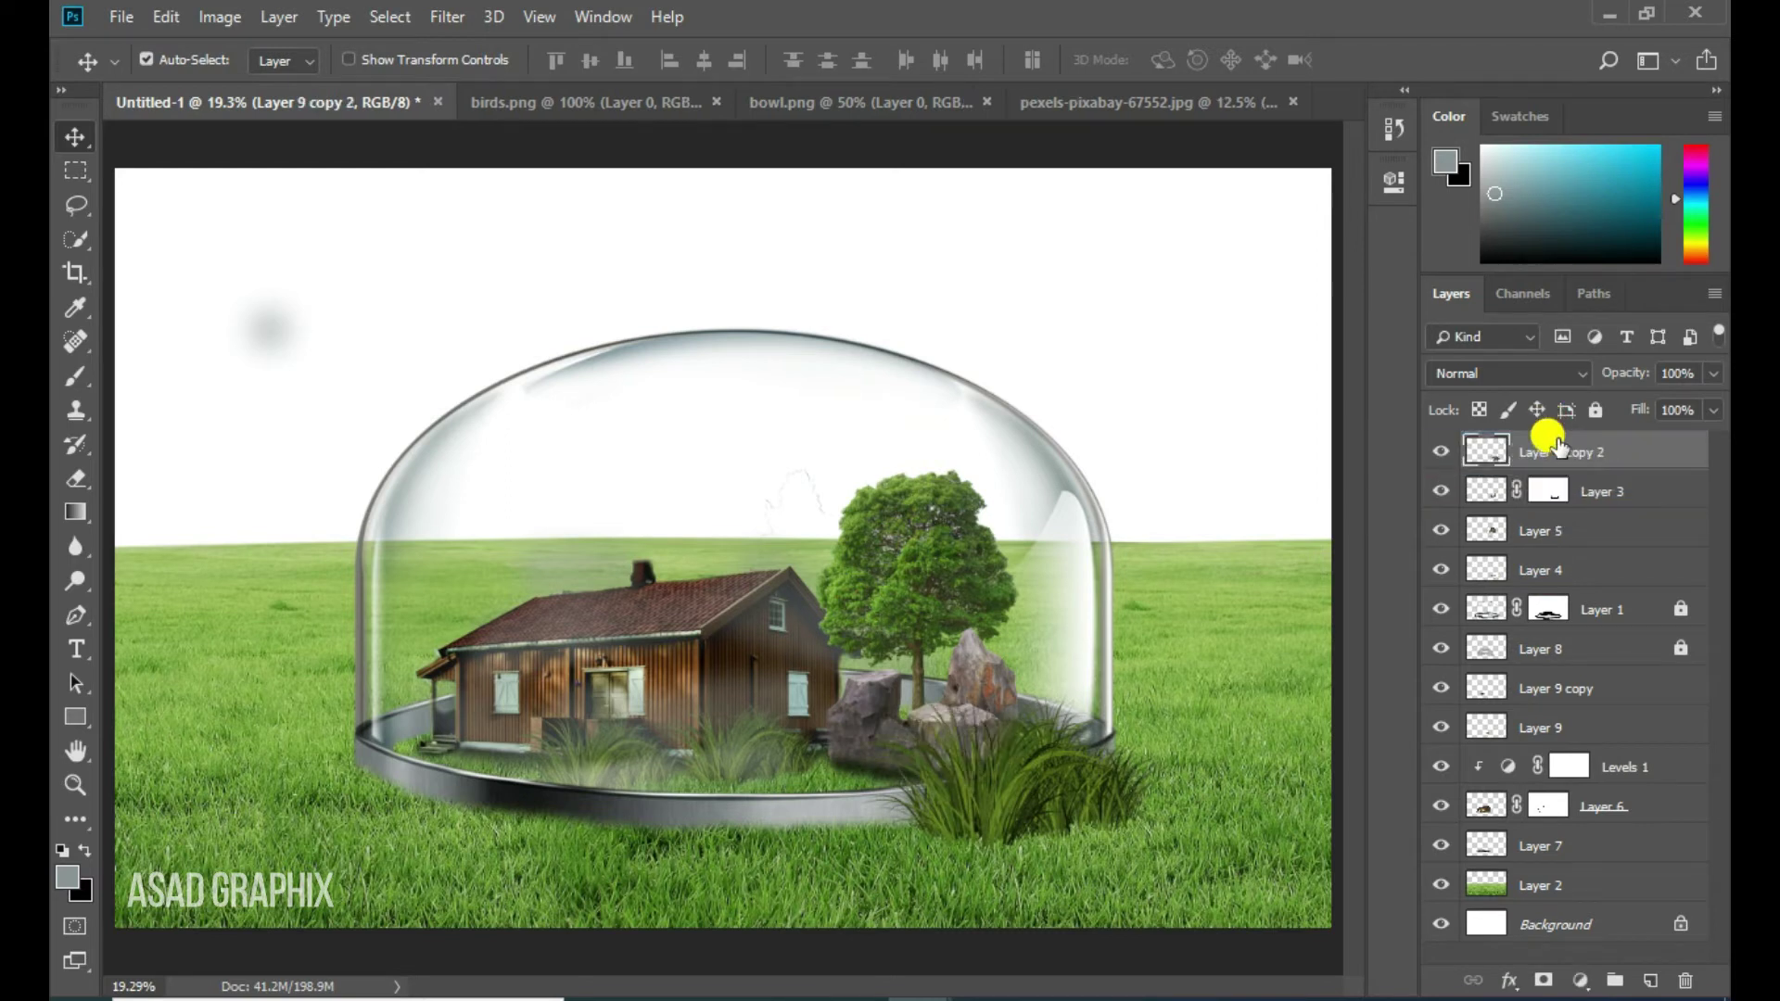
left_click_drag(1025, 790, 1050, 787)
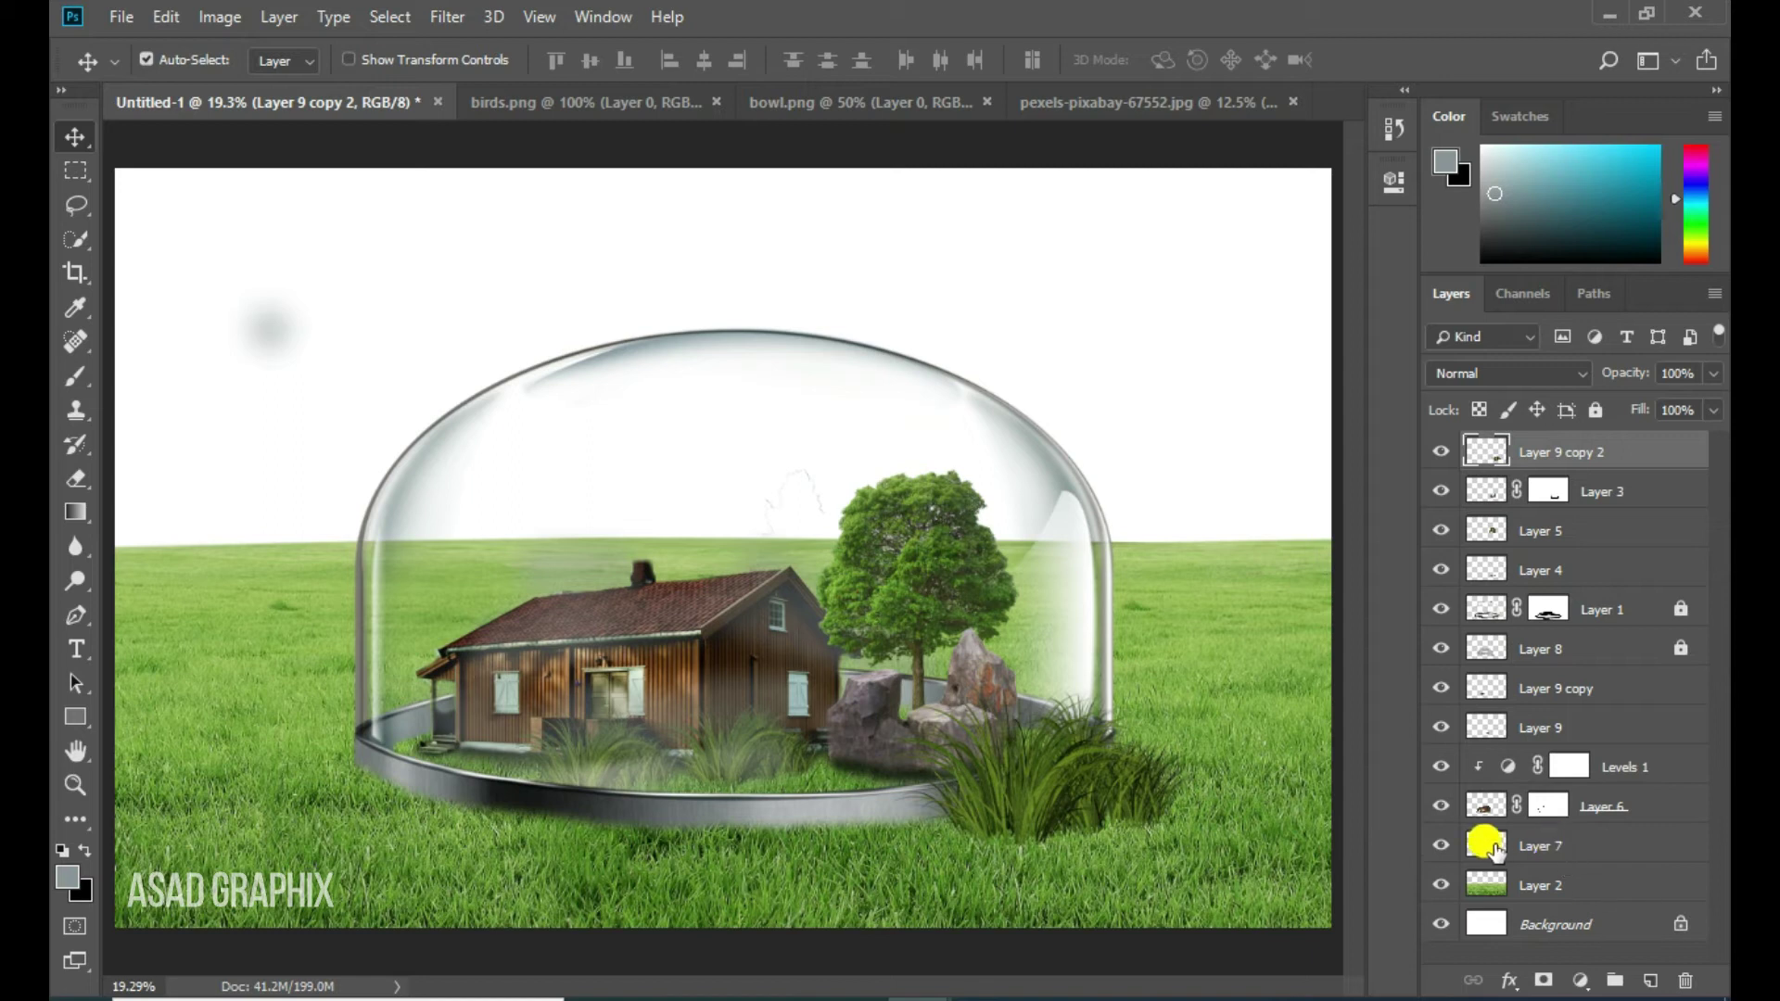
Add a third grass copy left of the large clump, shrunk to about 66%
left_click_drag(1601, 455, 1655, 978)
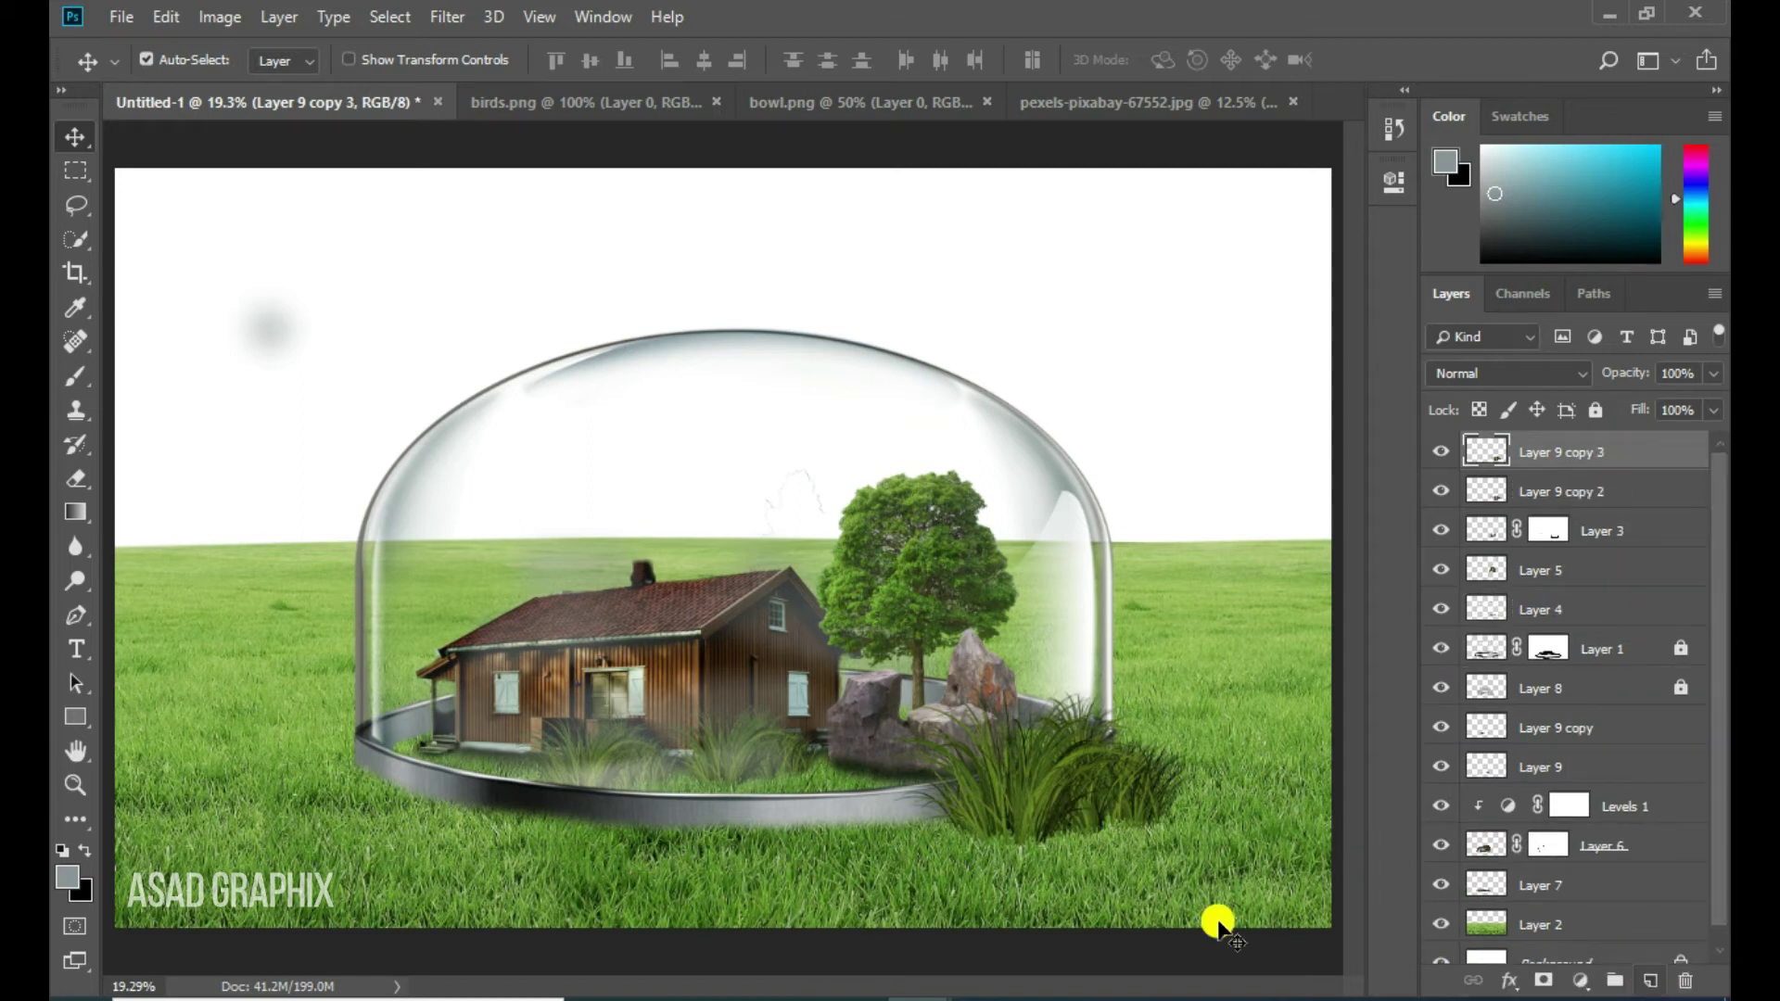
left_click_drag(1053, 767, 882, 816)
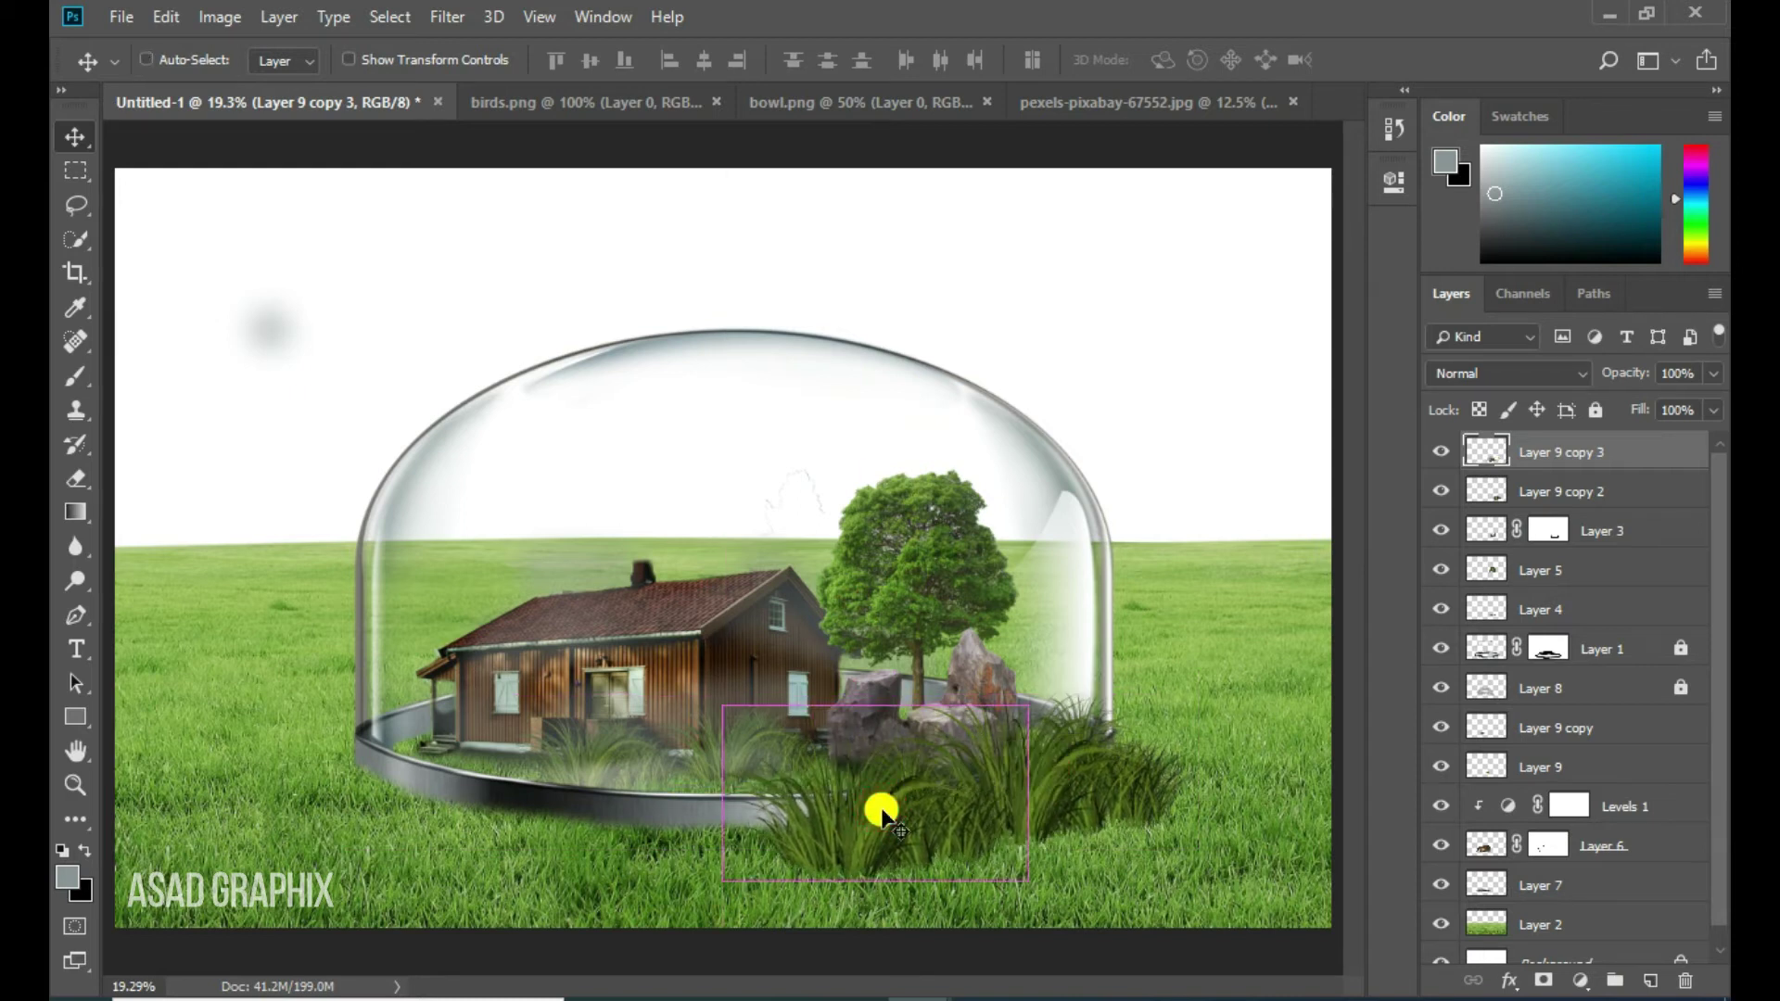
key("ctrl+t")
left_click_drag(1029, 706, 909, 787)
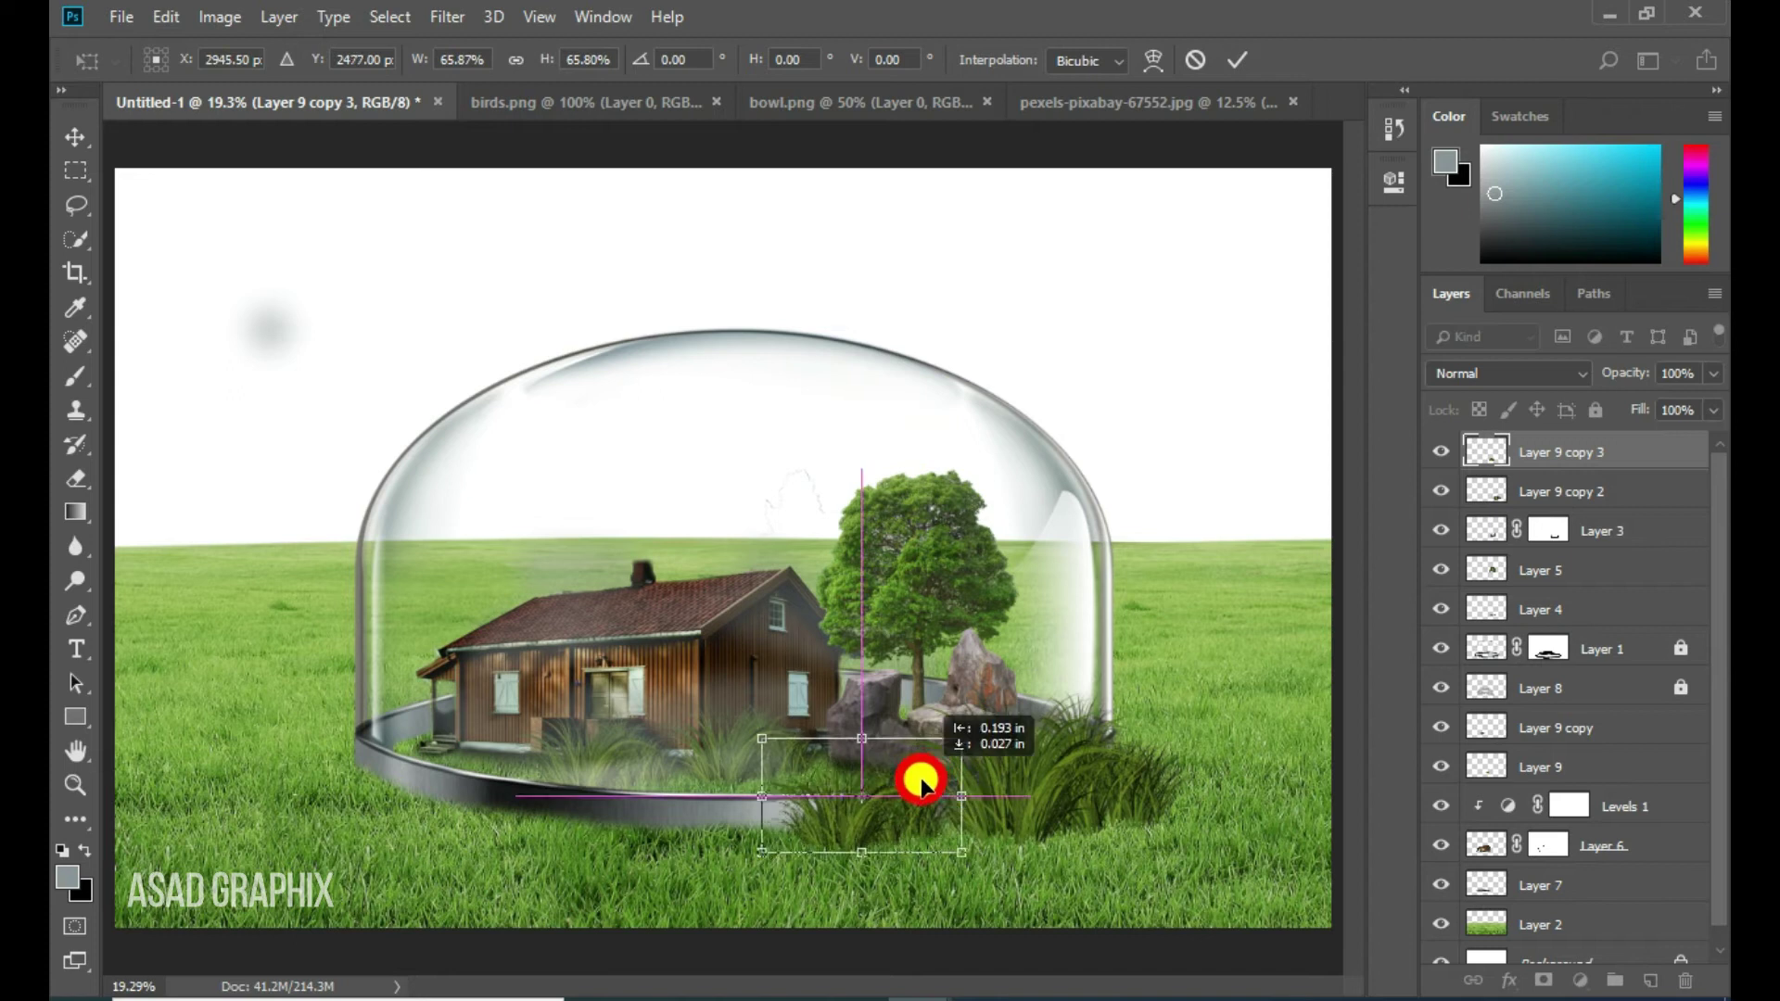
key("Return")
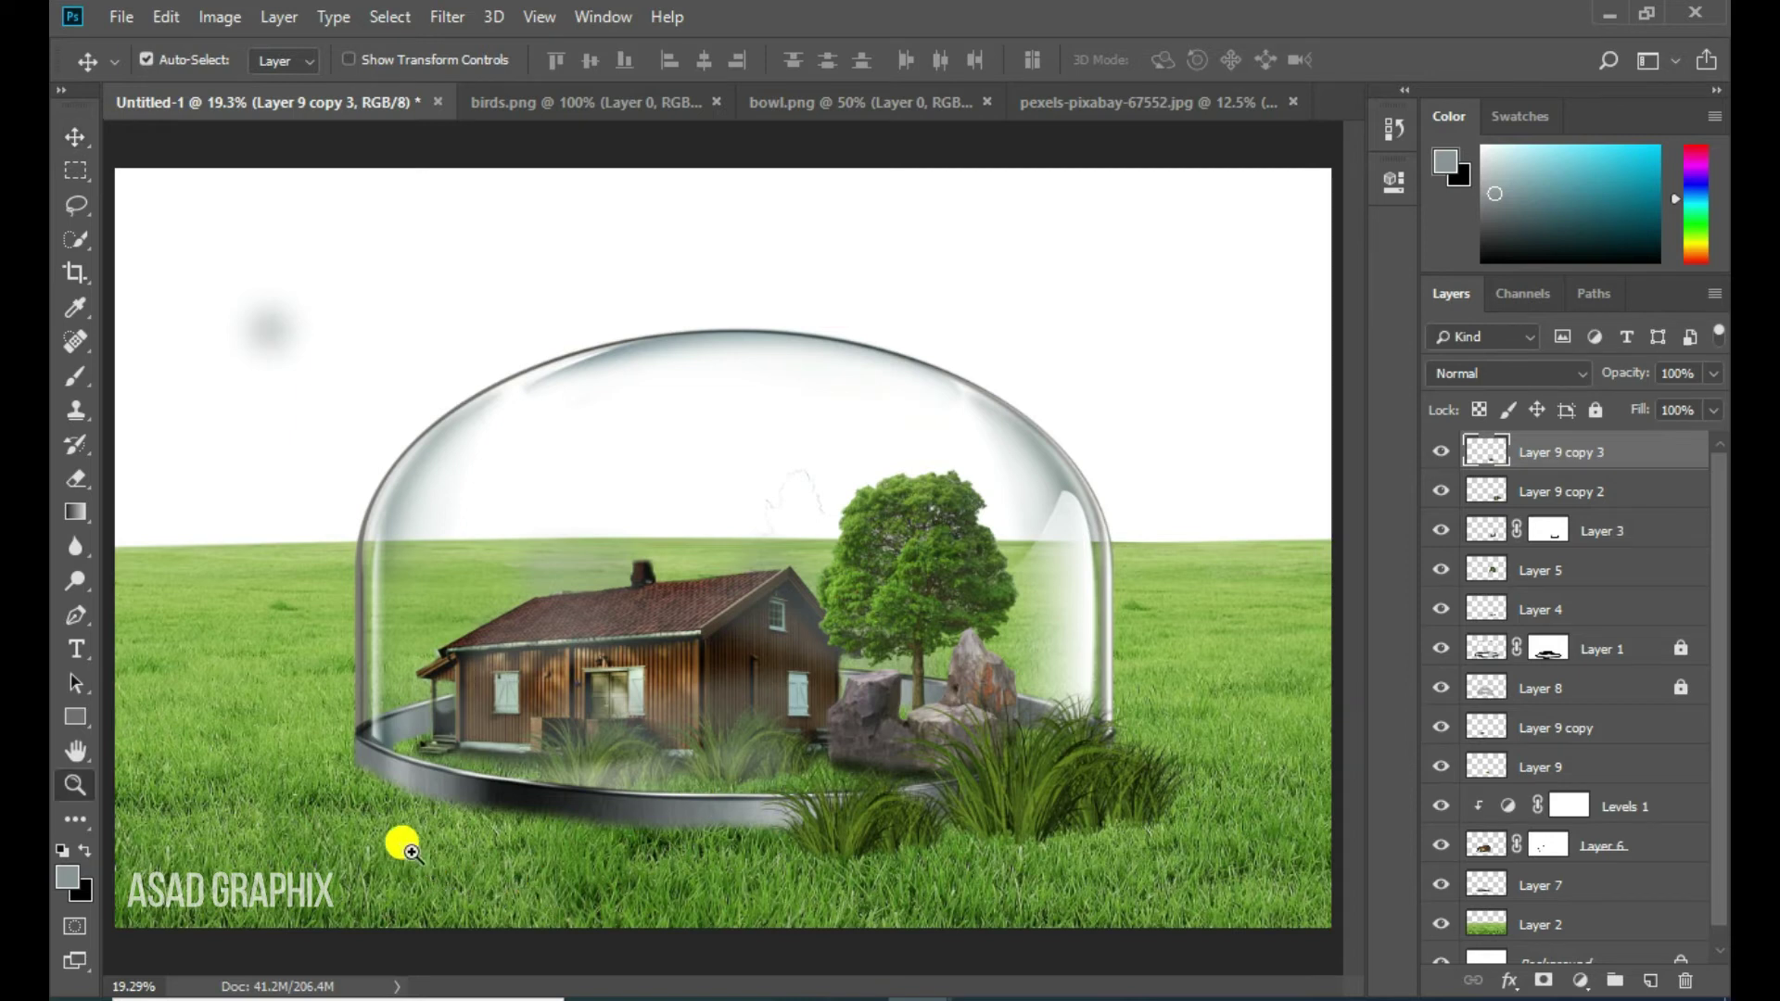
key("z")
left_click_drag(446, 844, 576, 870)
Check the layers, briefly hiding the house, and select the dome's metal rim layer
key("v")
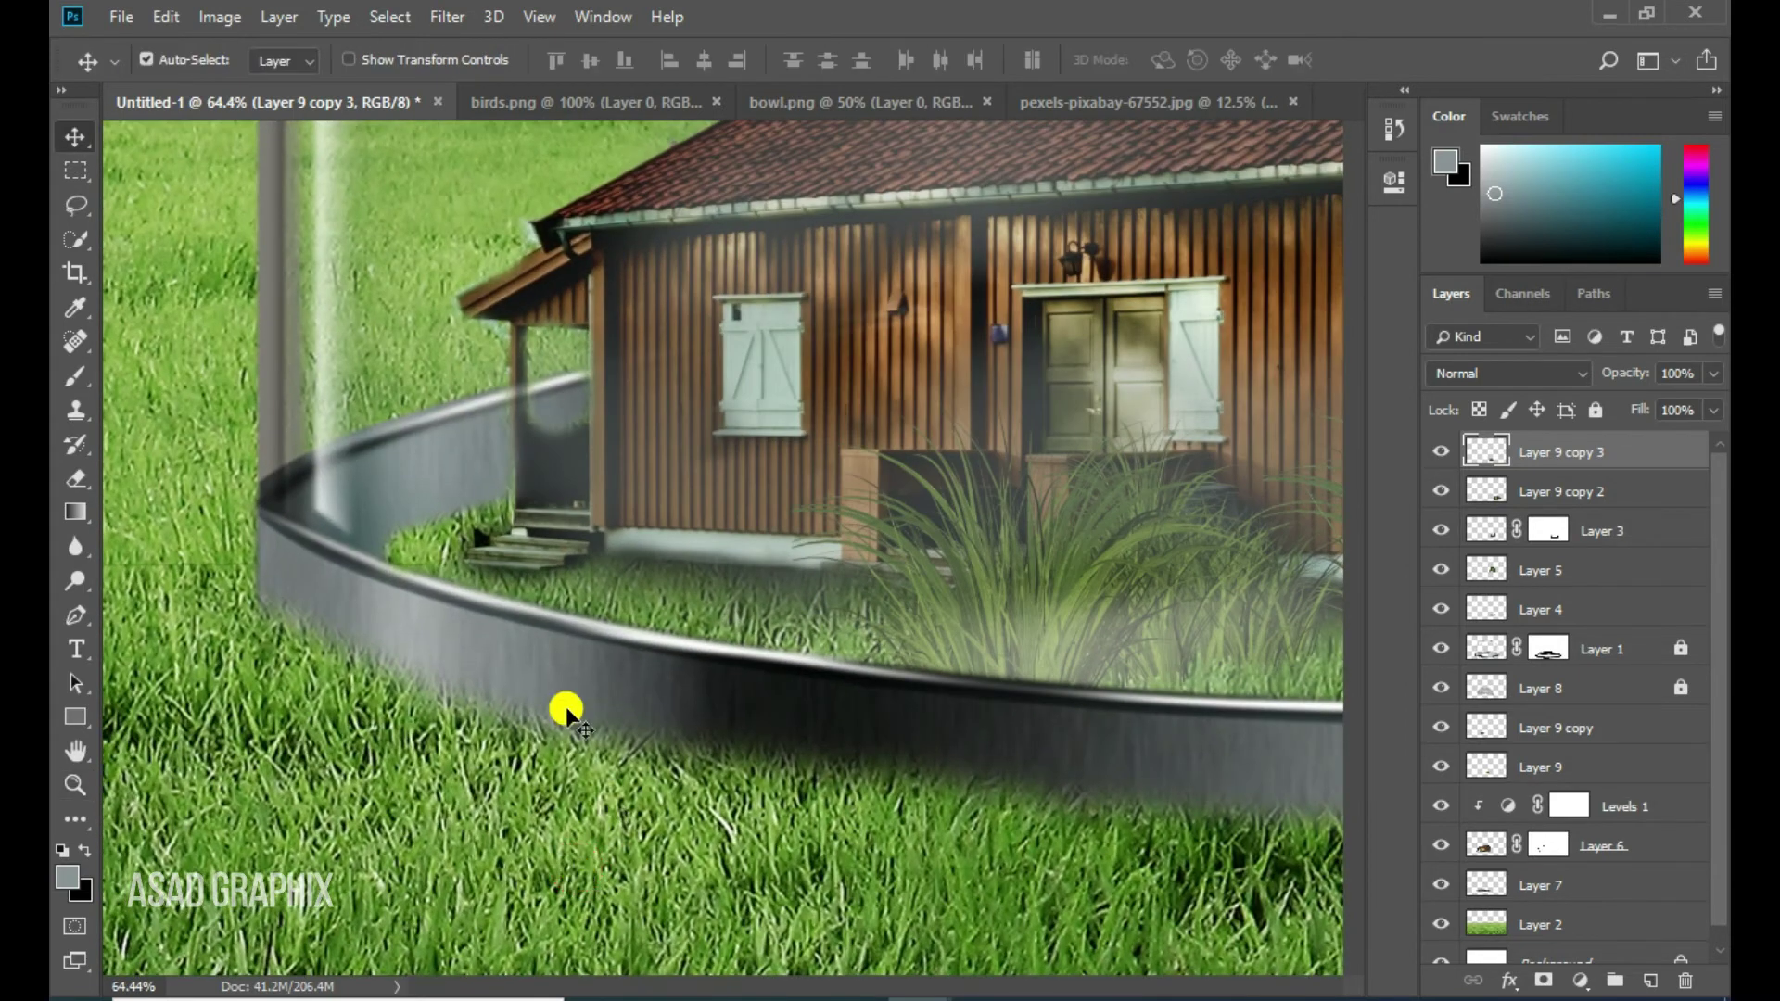
left_click(904, 723)
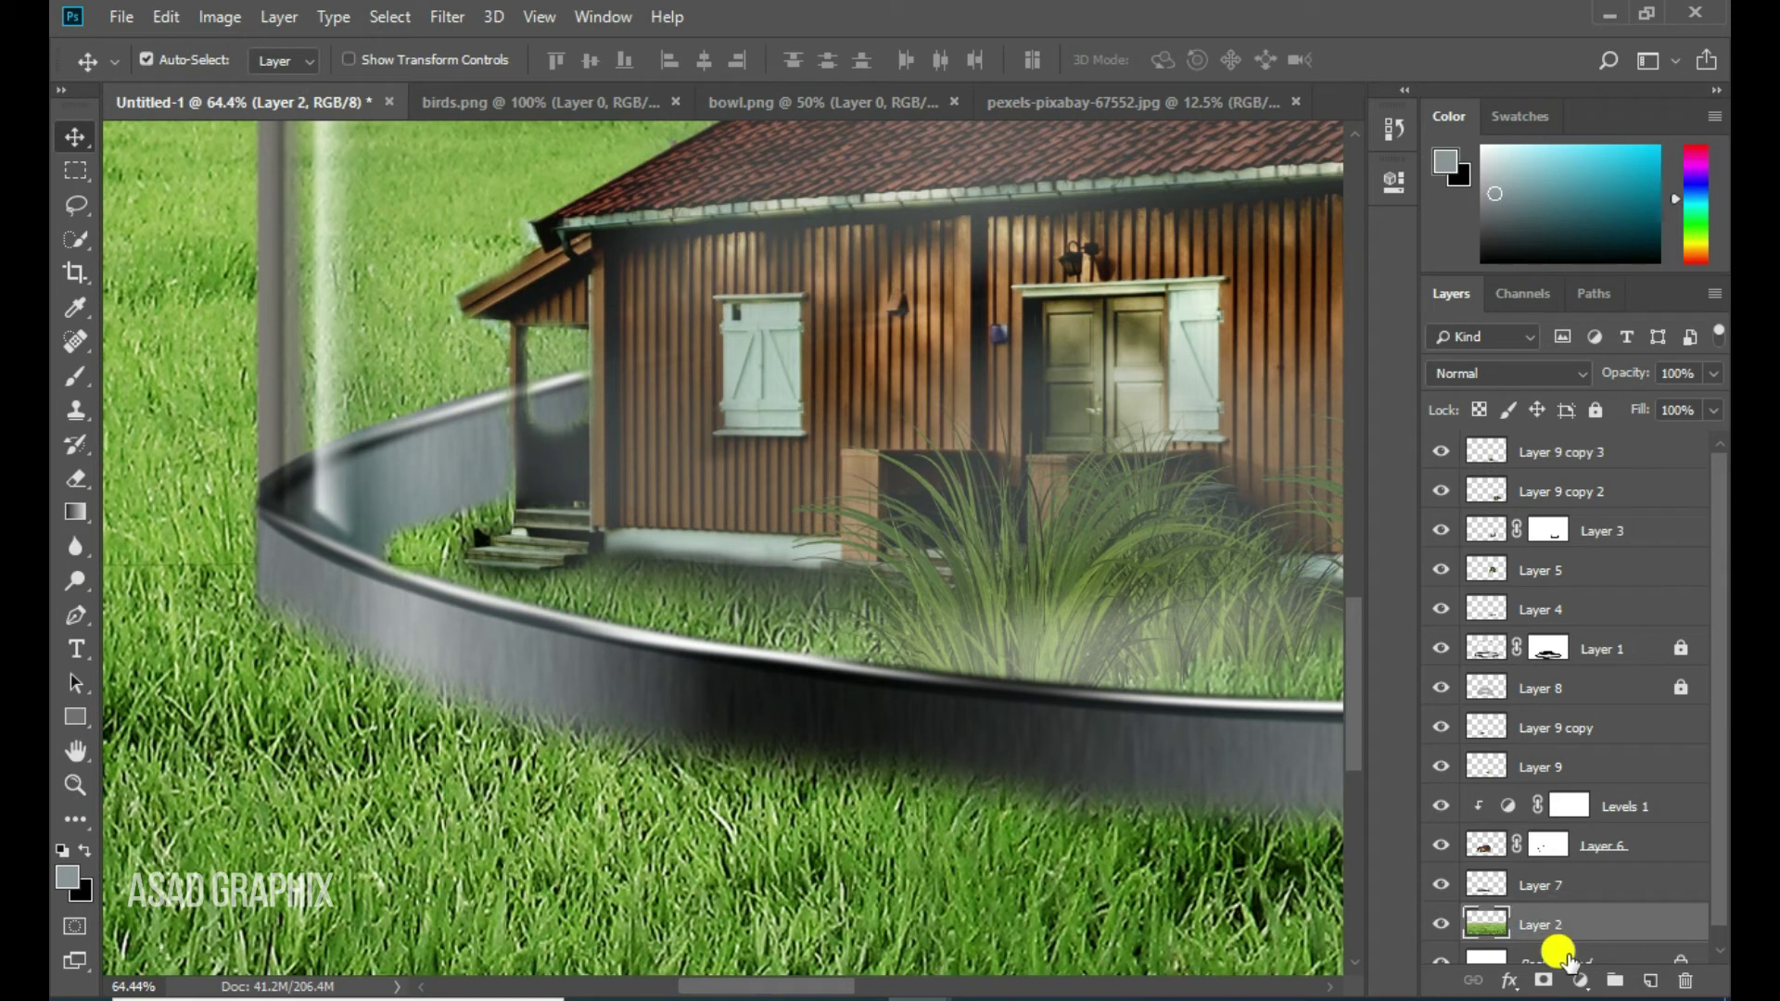
left_click(375, 594)
left_click(1441, 846)
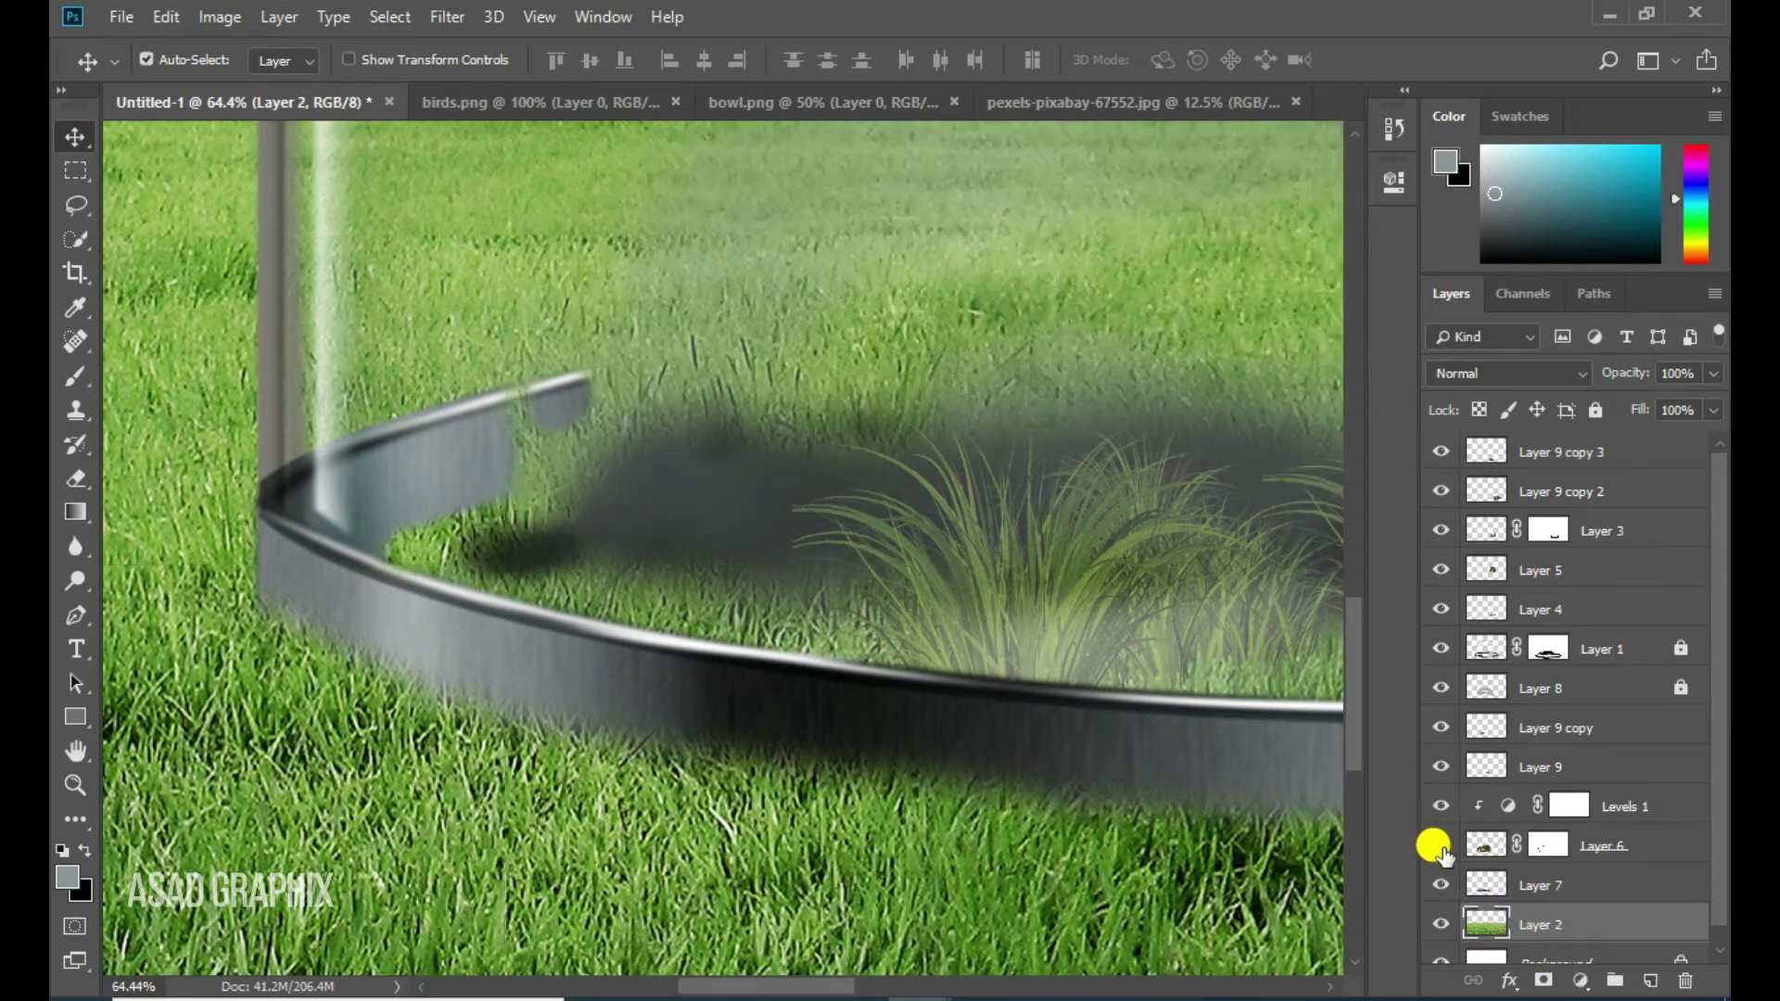
left_click(279, 537)
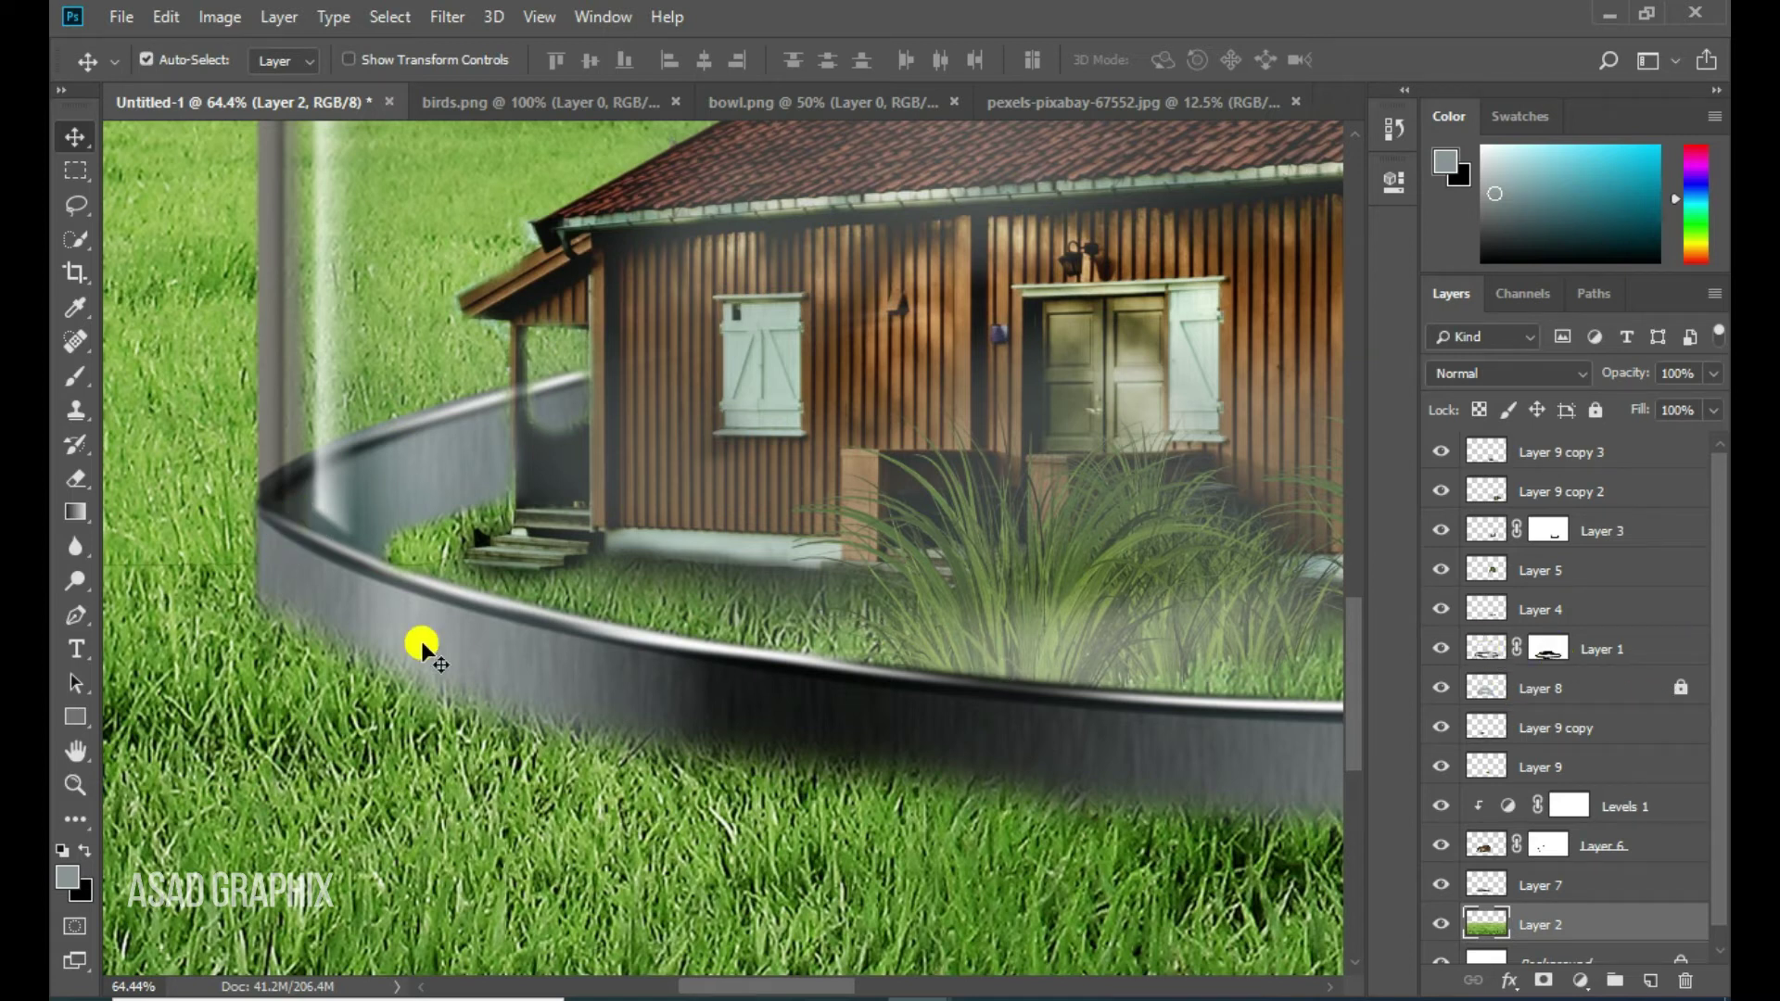
left_click(386, 613)
Paint black on Layer 1's mask to fade the rim's lower edge into the grass, then lock Layer 1
key("d")
left_click(1549, 640)
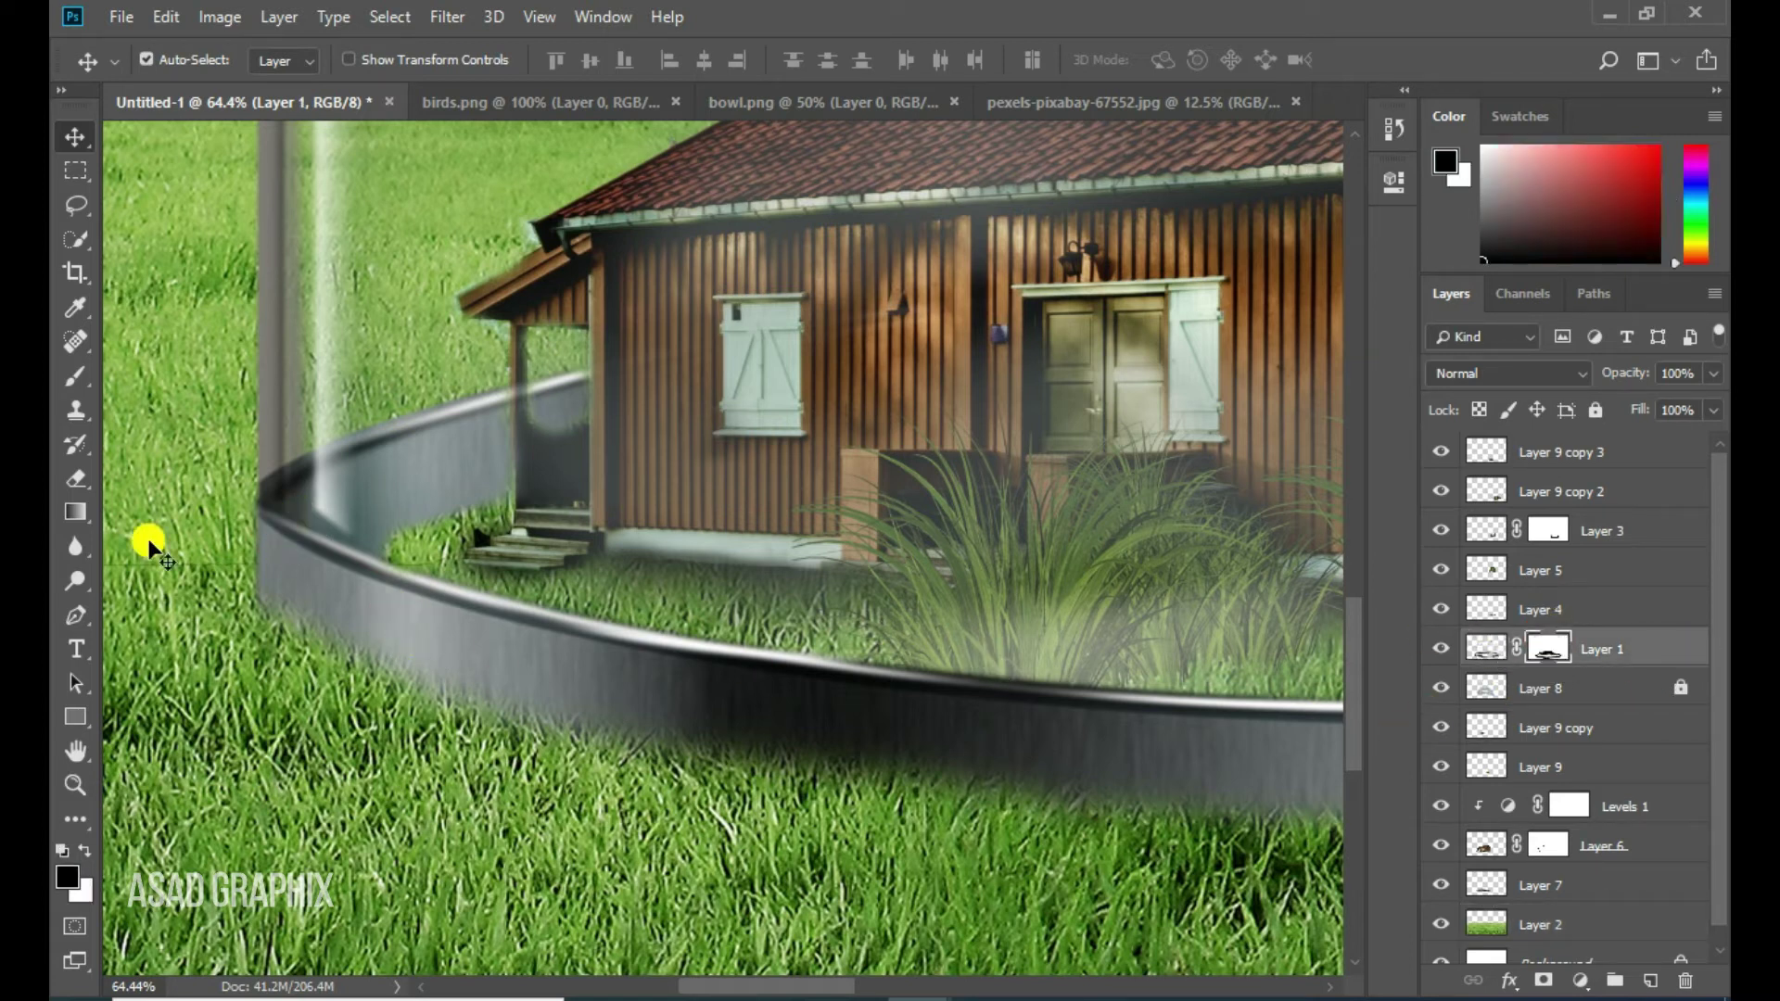
left_click(78, 376)
mouse_move(186, 644)
left_mouse_down()
mouse_move(333, 697)
mouse_move(974, 803)
mouse_move(689, 748)
left_mouse_up()
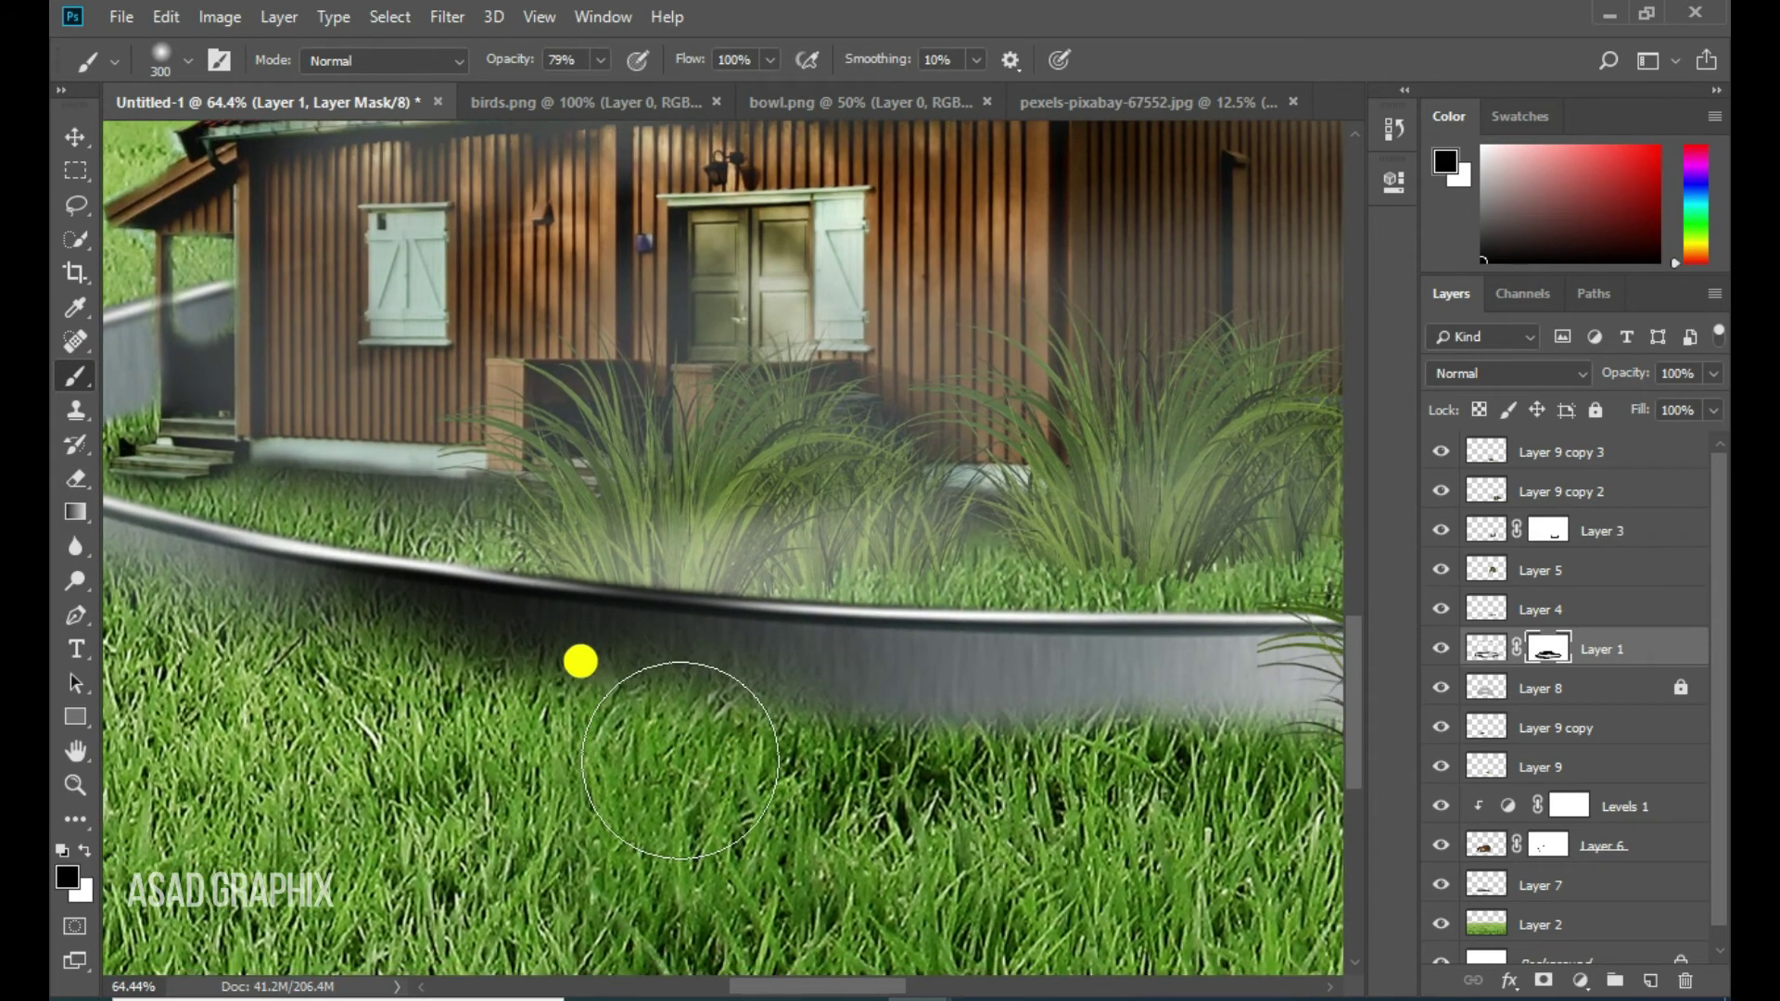
left_click_drag(961, 716, 493, 788)
left_click_drag(688, 720, 862, 723)
key("ctrl+0")
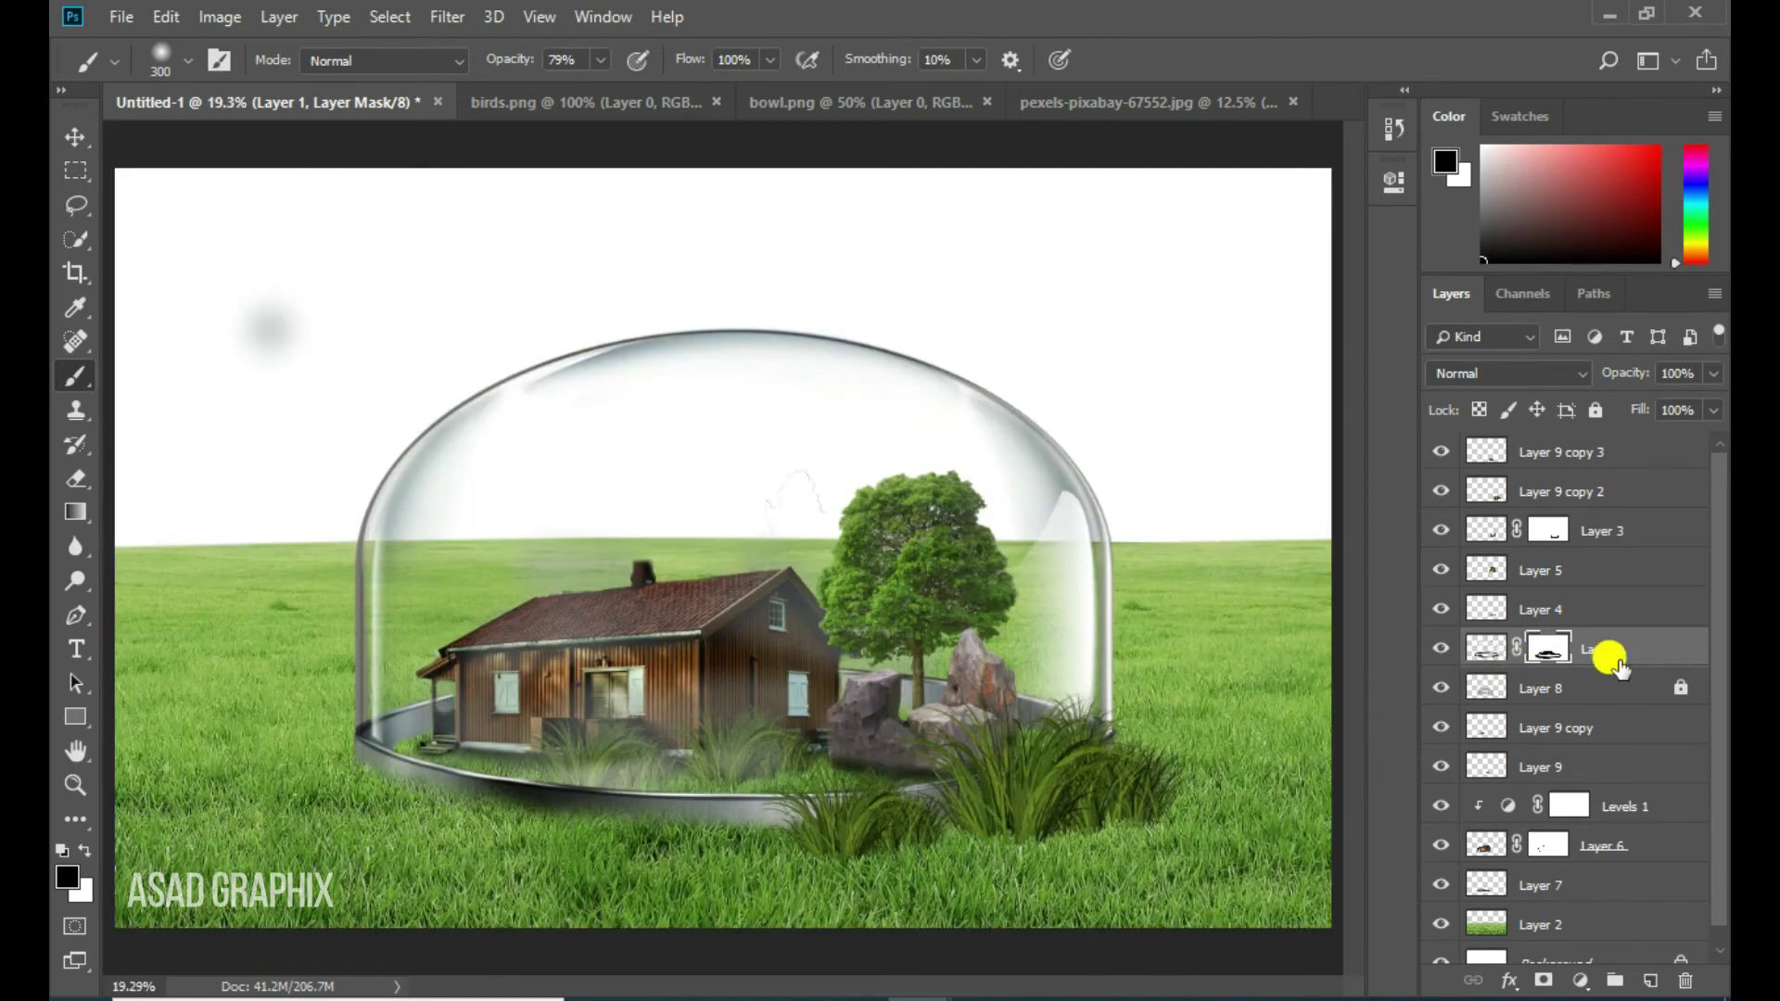
left_click(1595, 409)
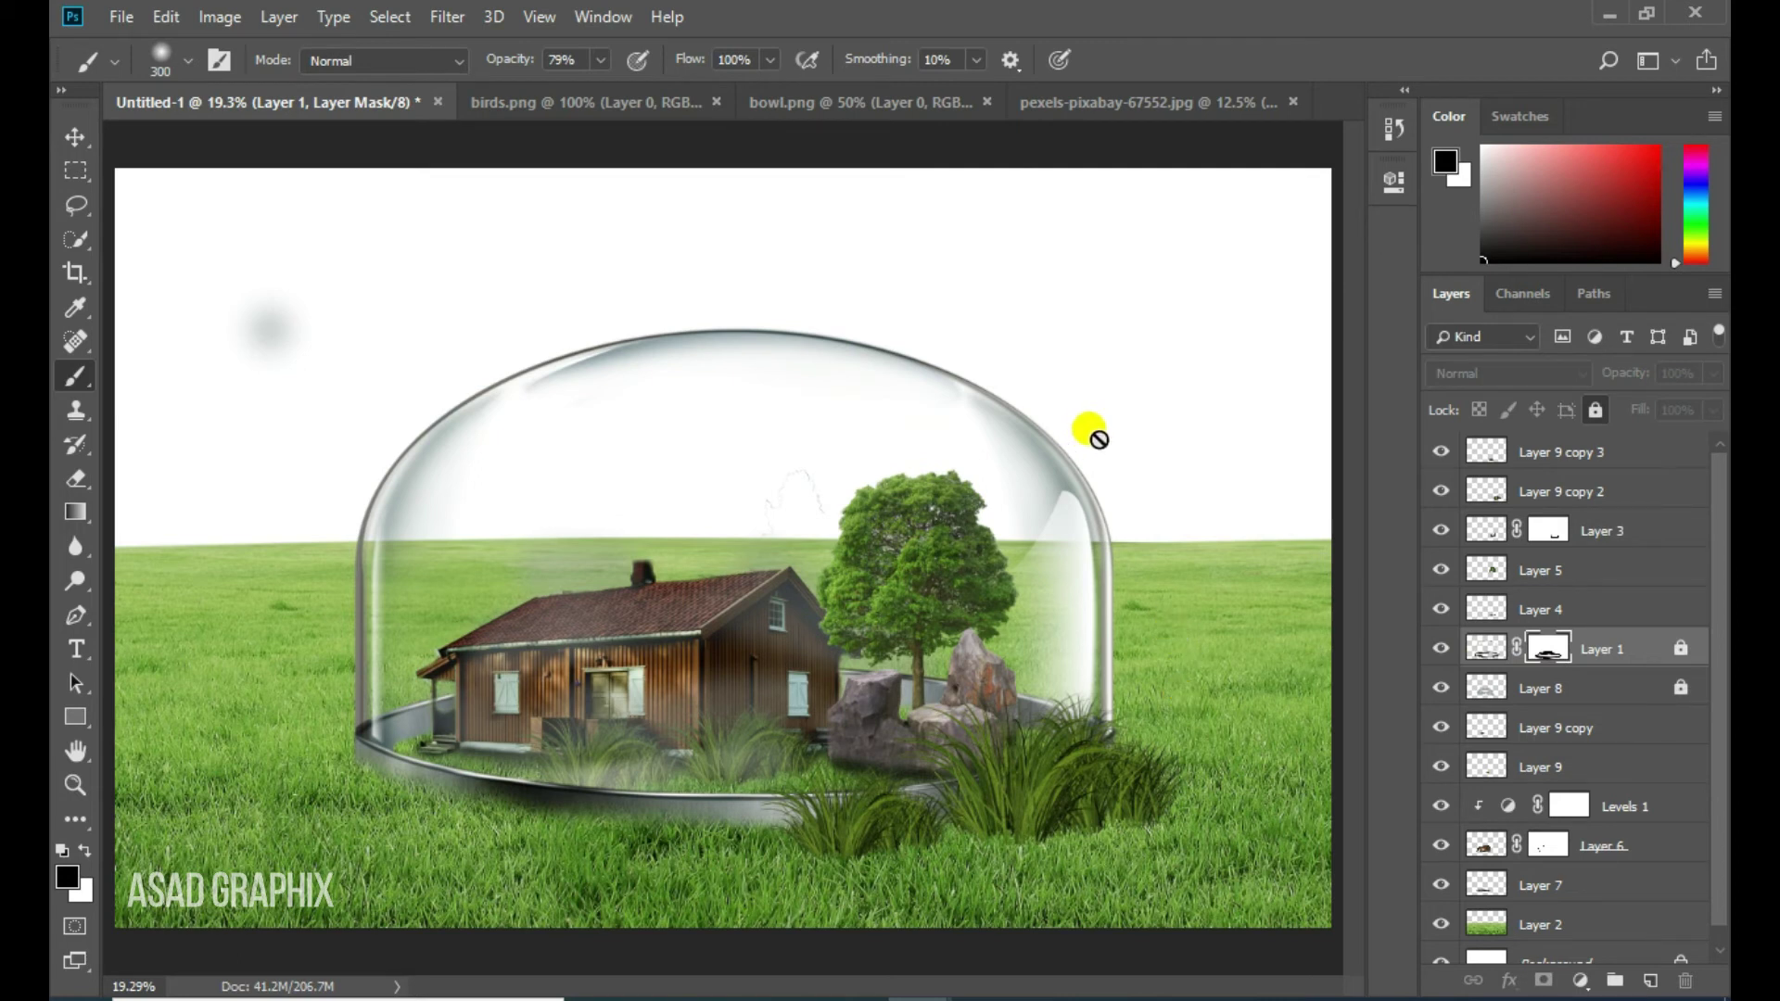
Nudge the rocks slightly and zoom in to inspect the rocks and tree
left_click(75, 138)
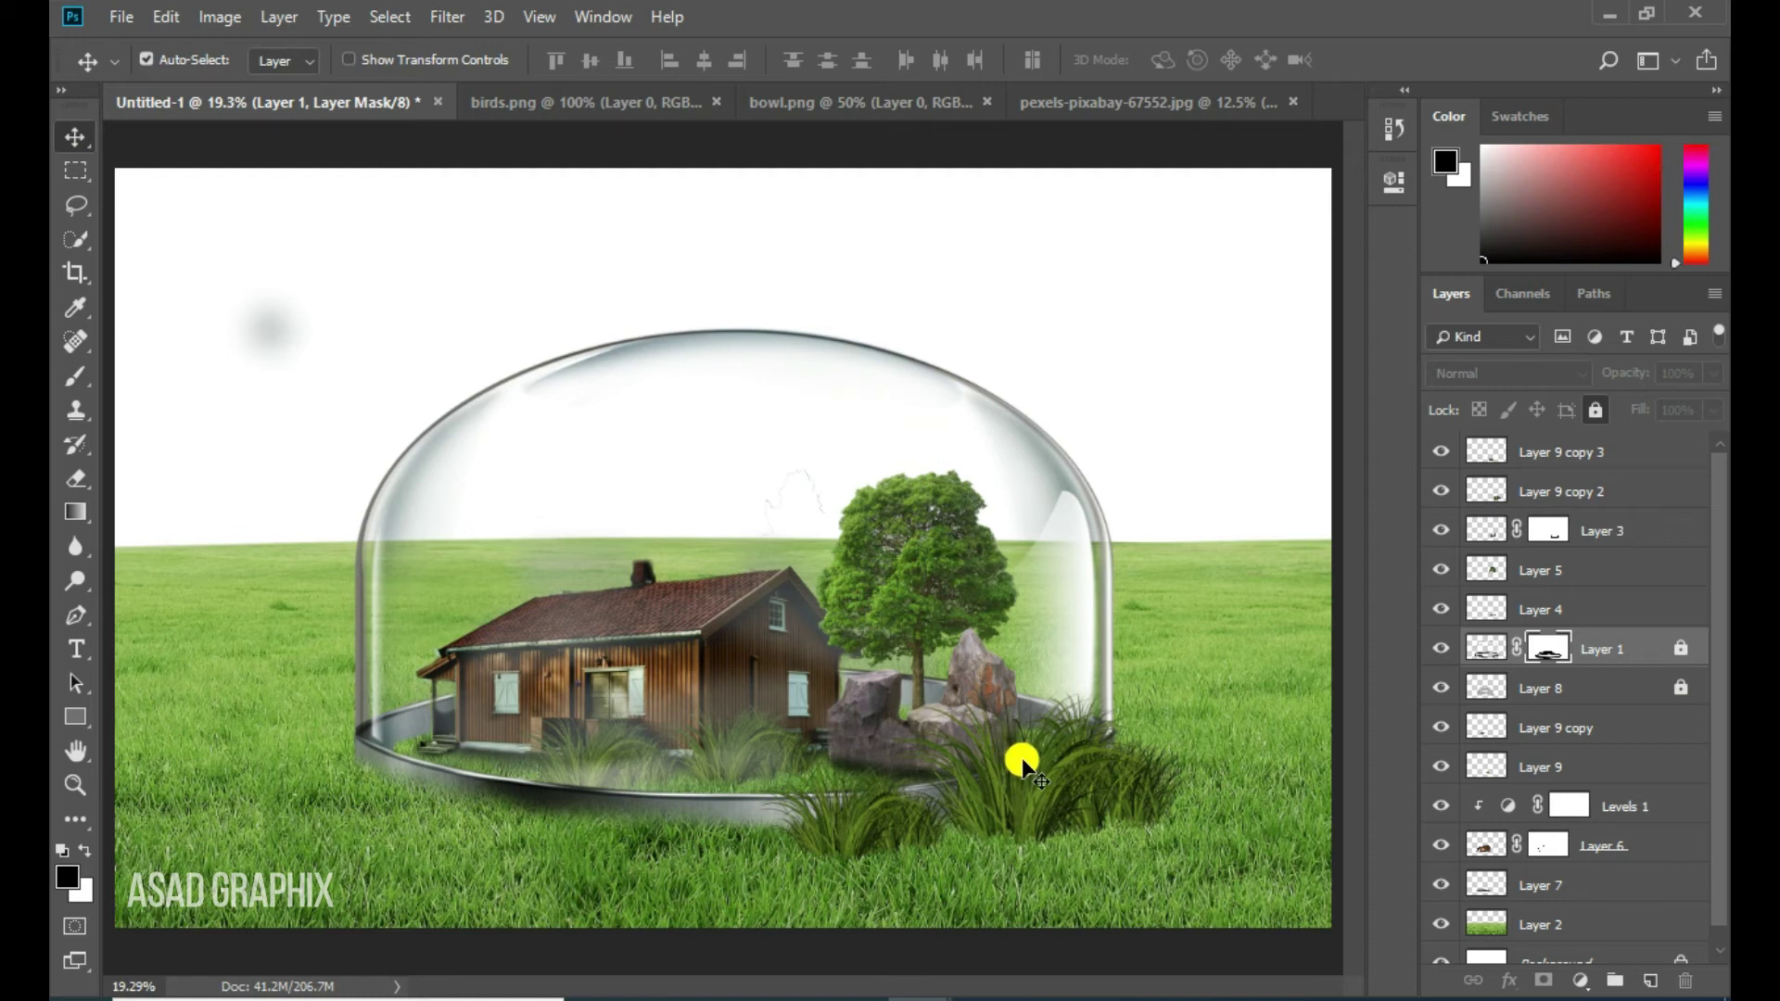
left_click_drag(916, 683, 919, 686)
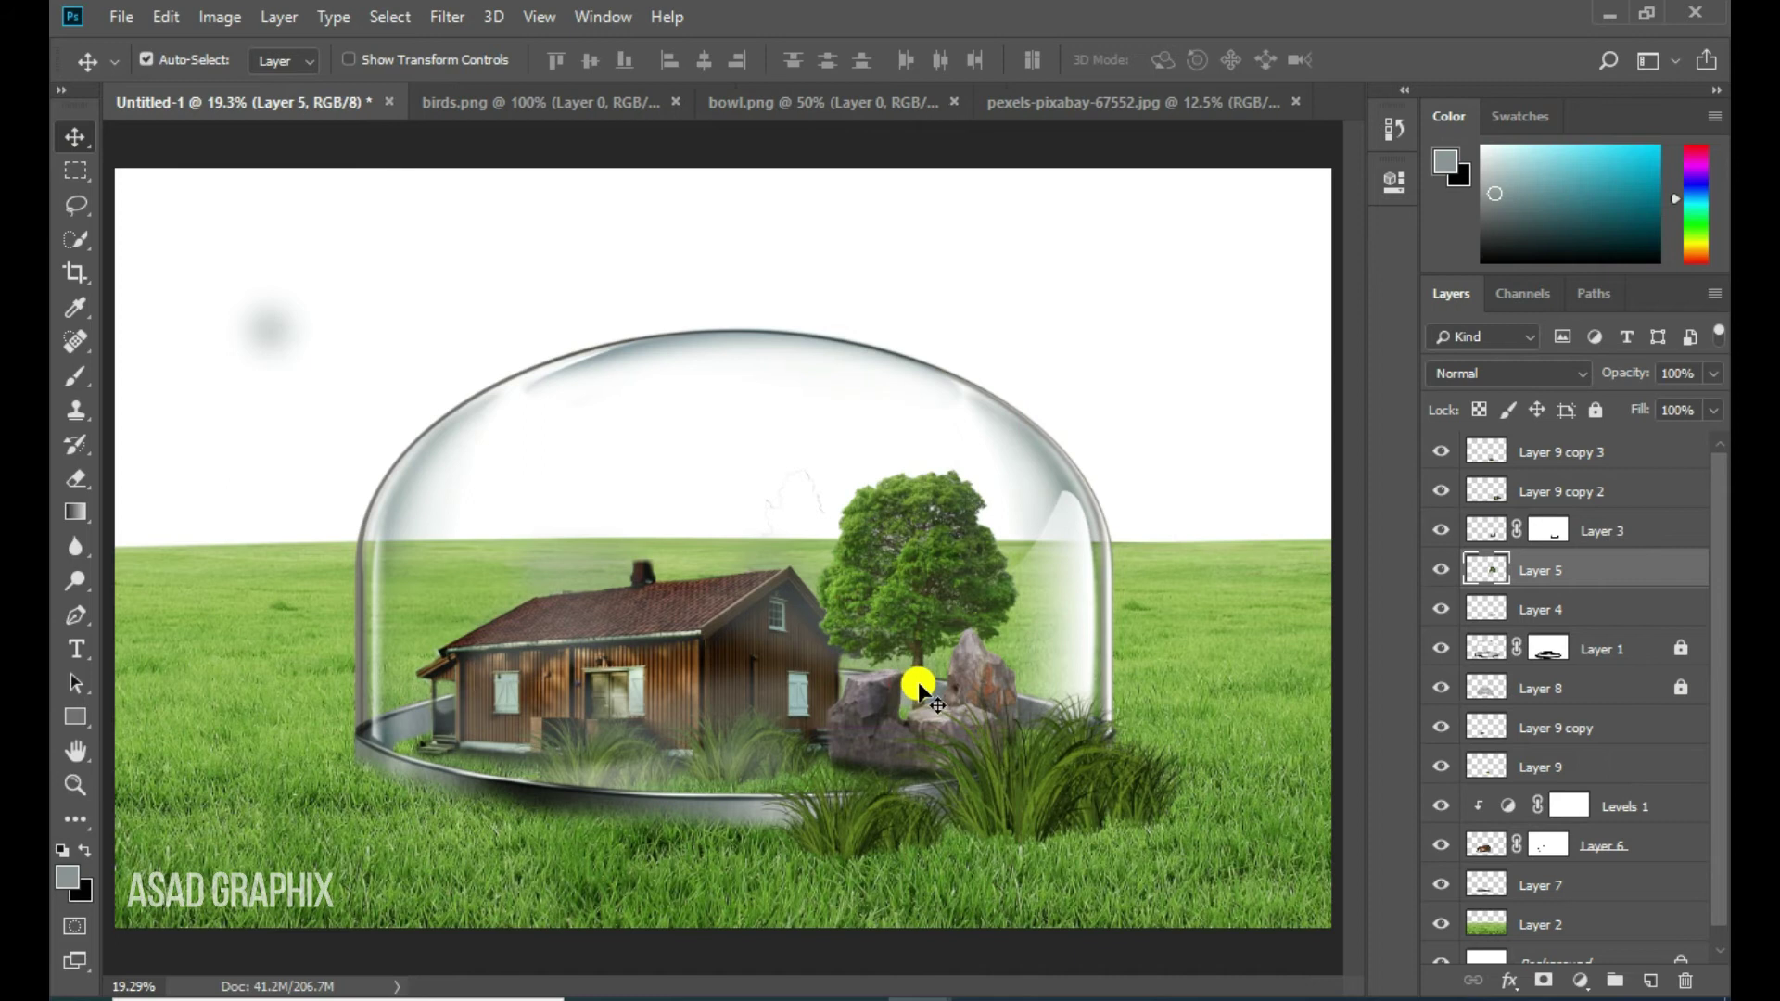
key("z")
left_click_drag(938, 603, 1017, 627)
left_click_drag(835, 516, 850, 551)
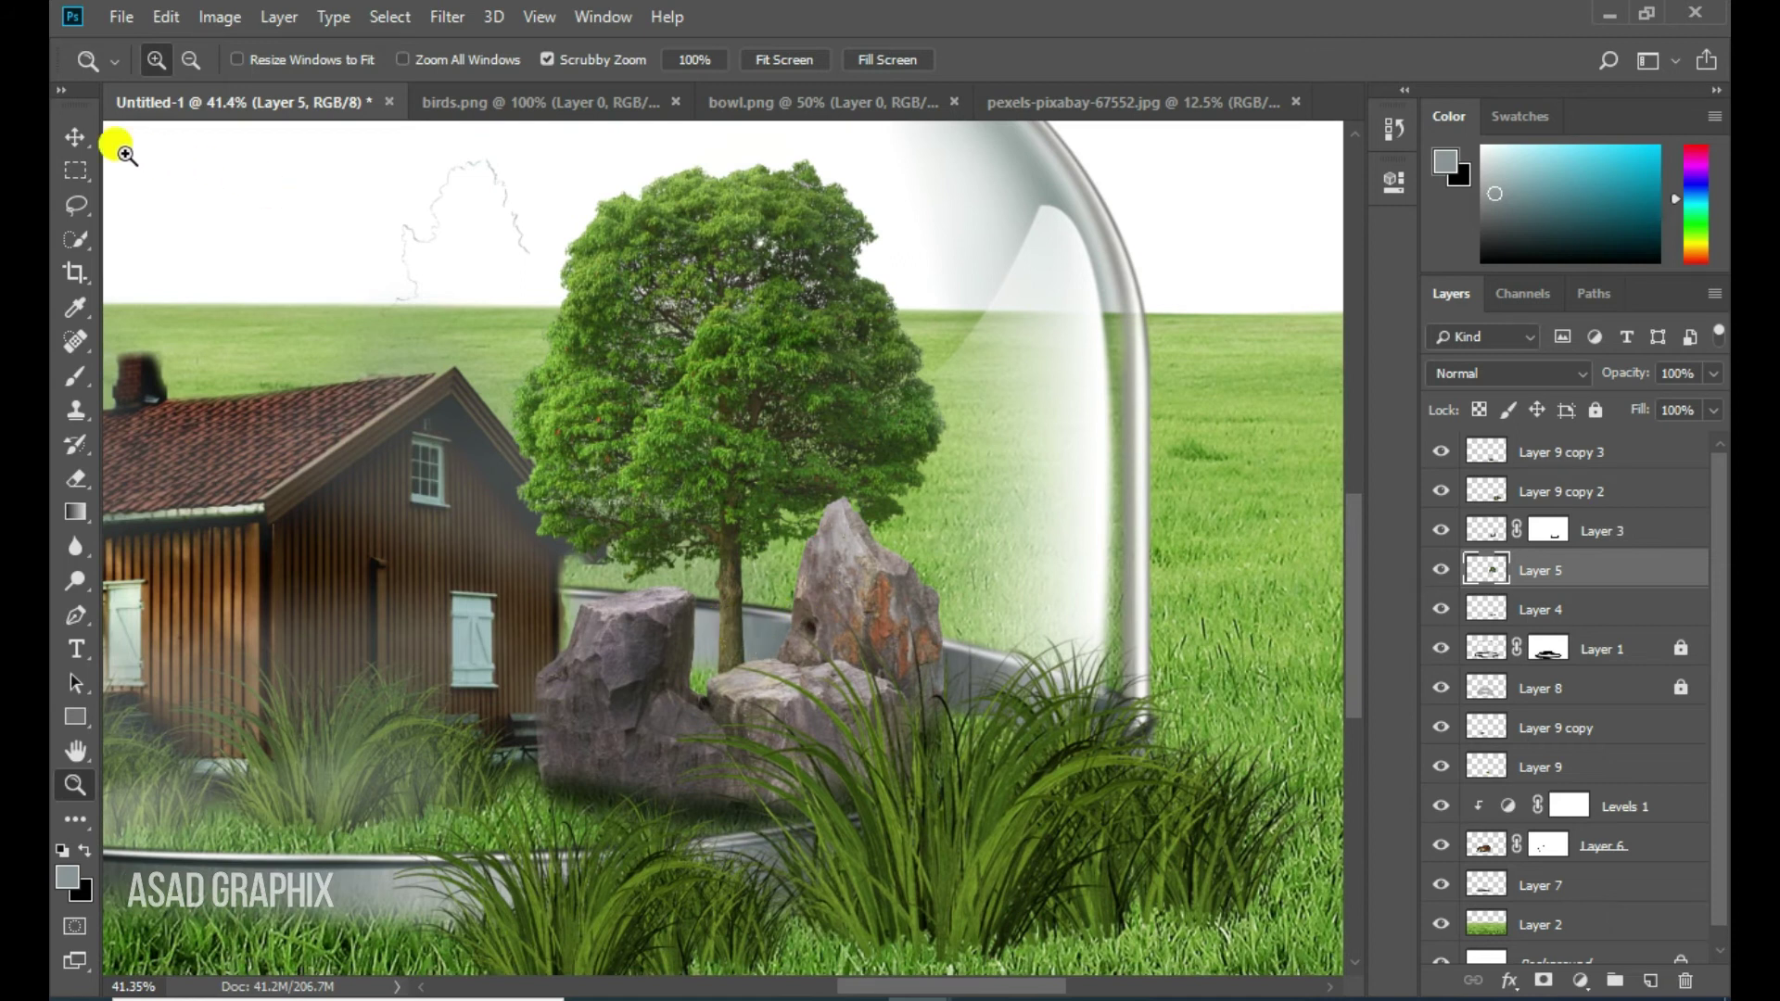
left_click(76, 136)
key("ctrl+0")
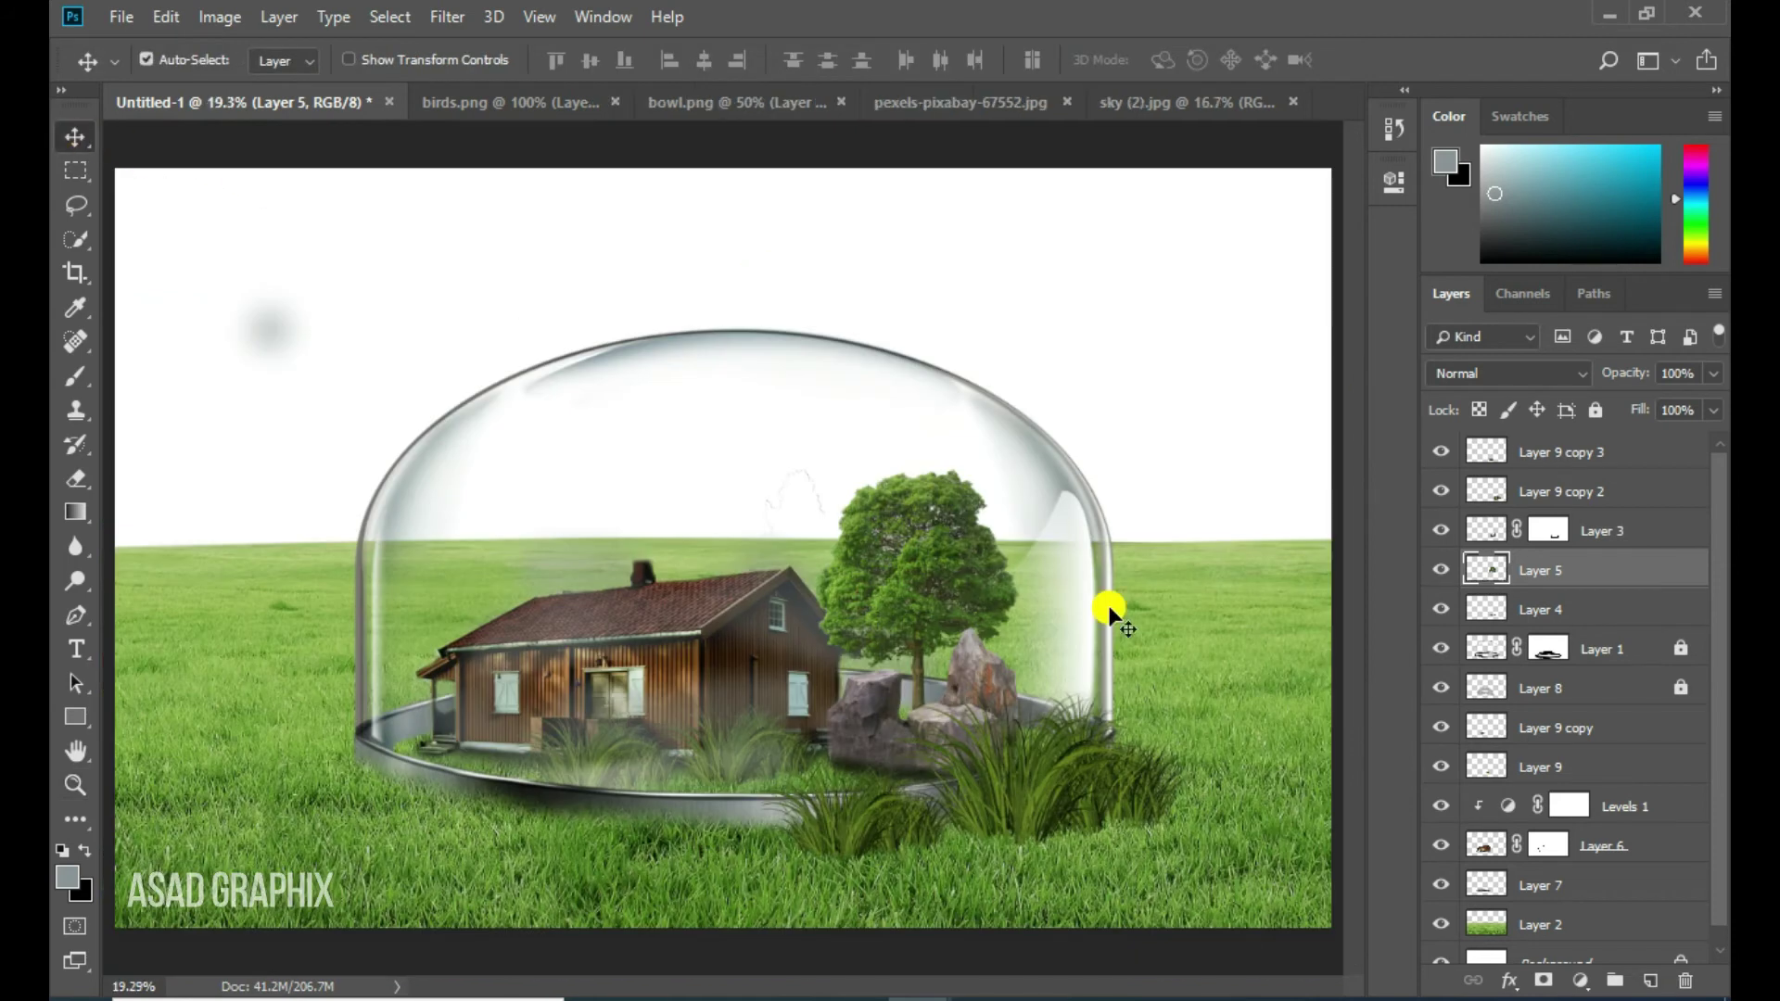
Copy sky (2).jpg into the dome composition as Layer 10
left_click(1200, 98)
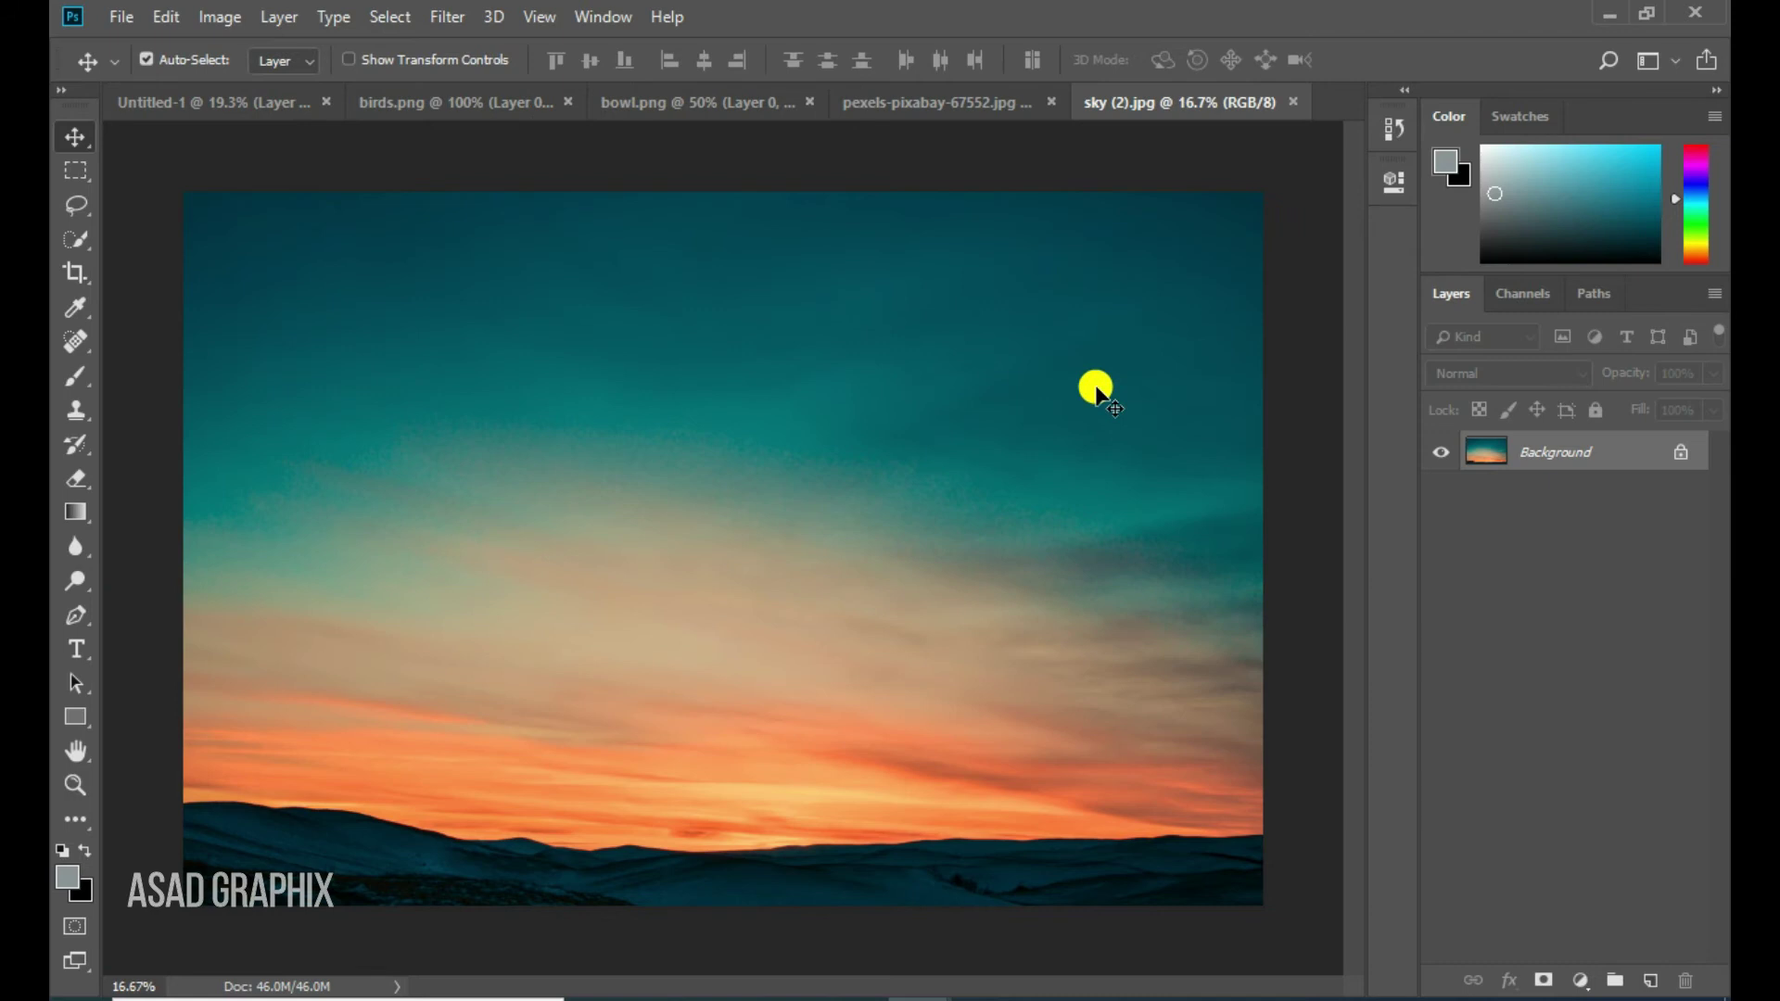
left_click_drag(1148, 109, 1236, 243)
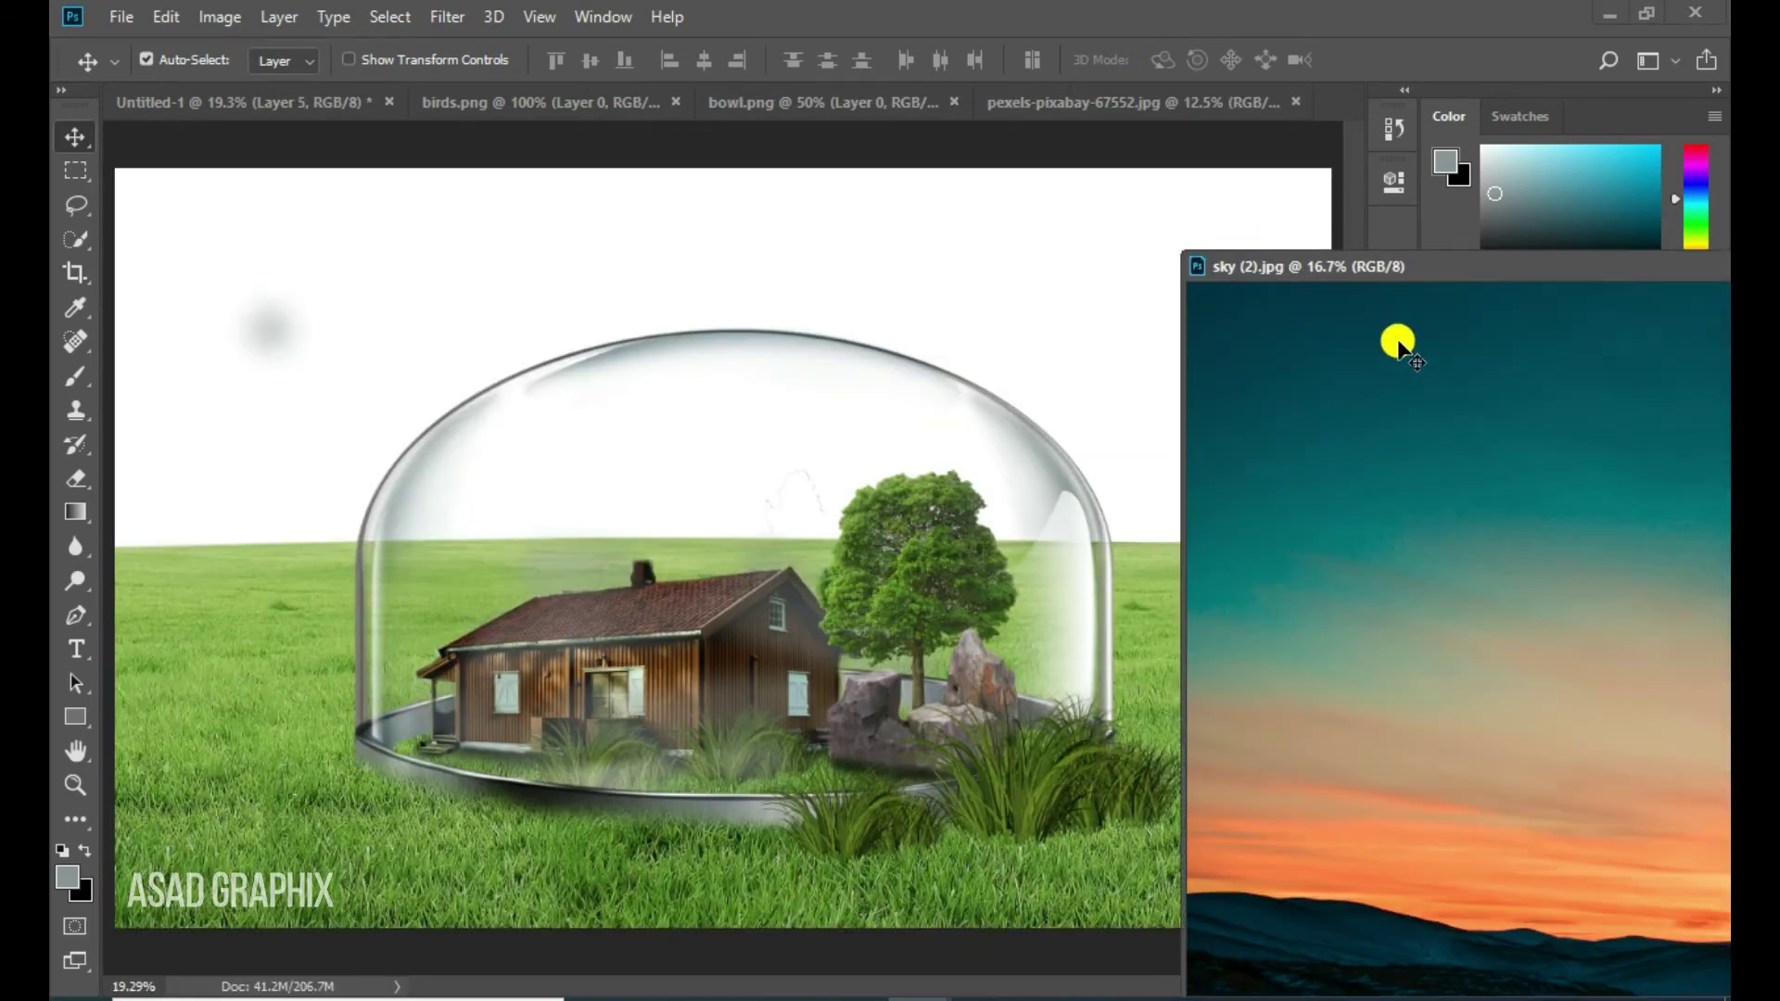
left_click_drag(1527, 552, 851, 469)
left_click(1438, 269)
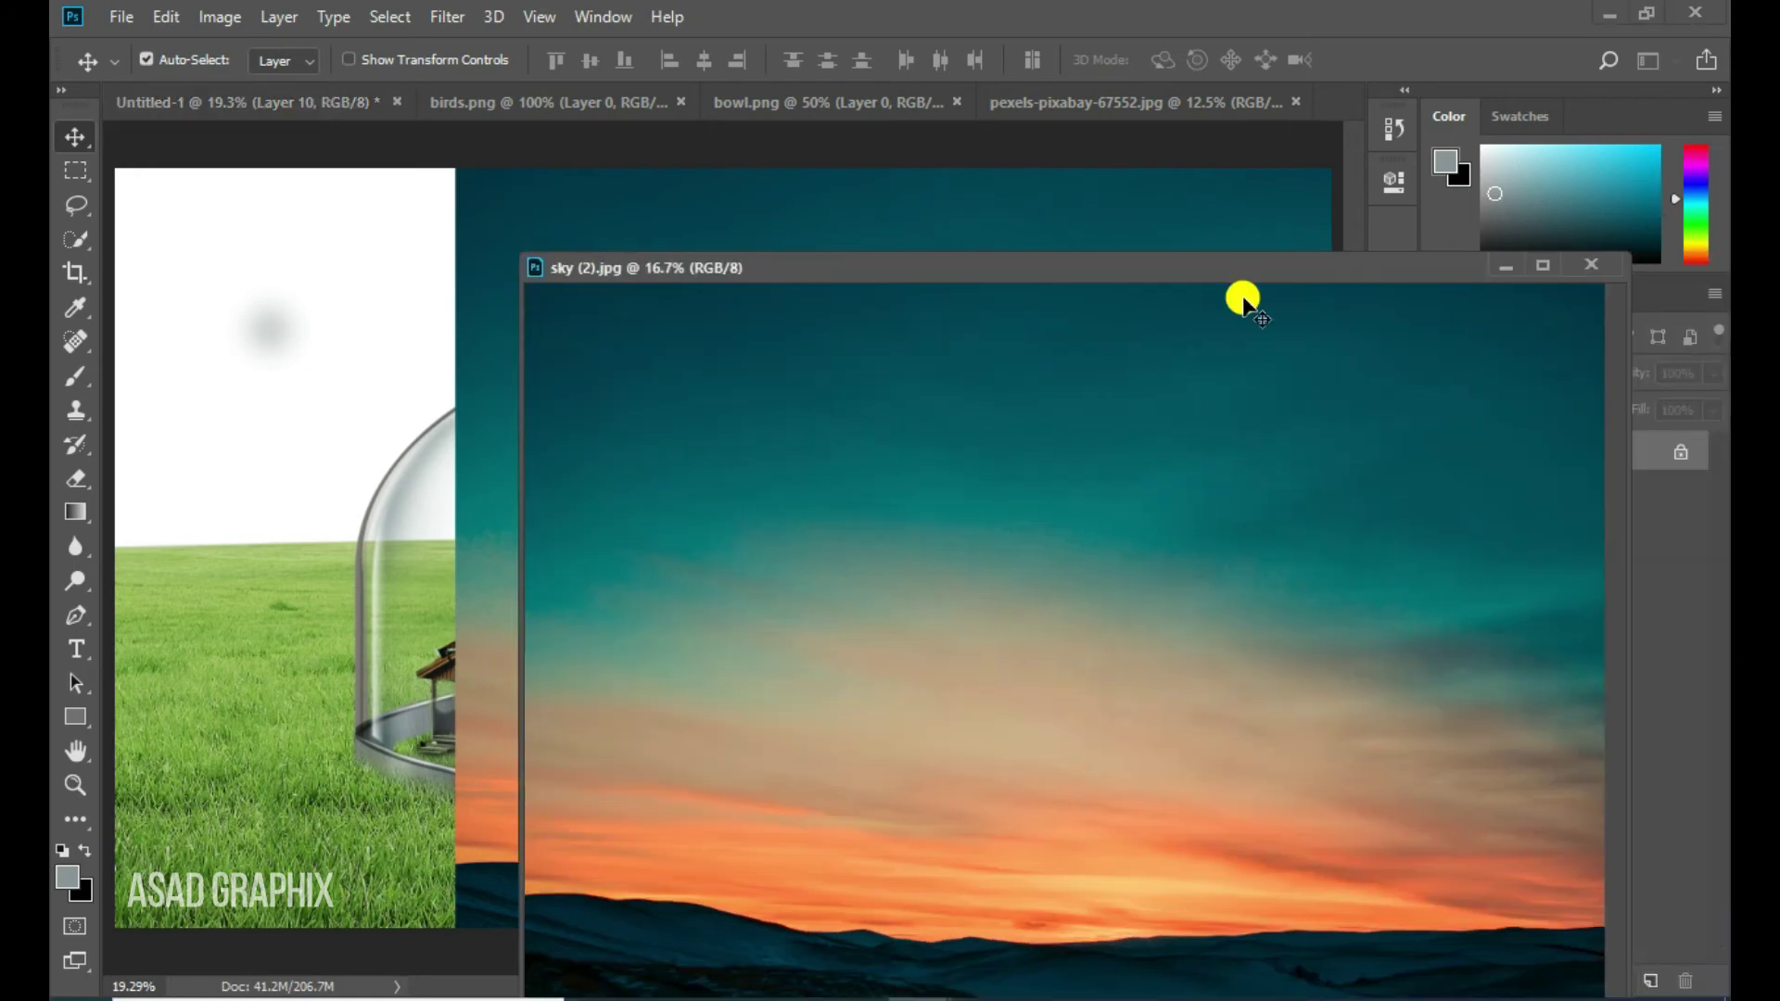
left_click(1498, 269)
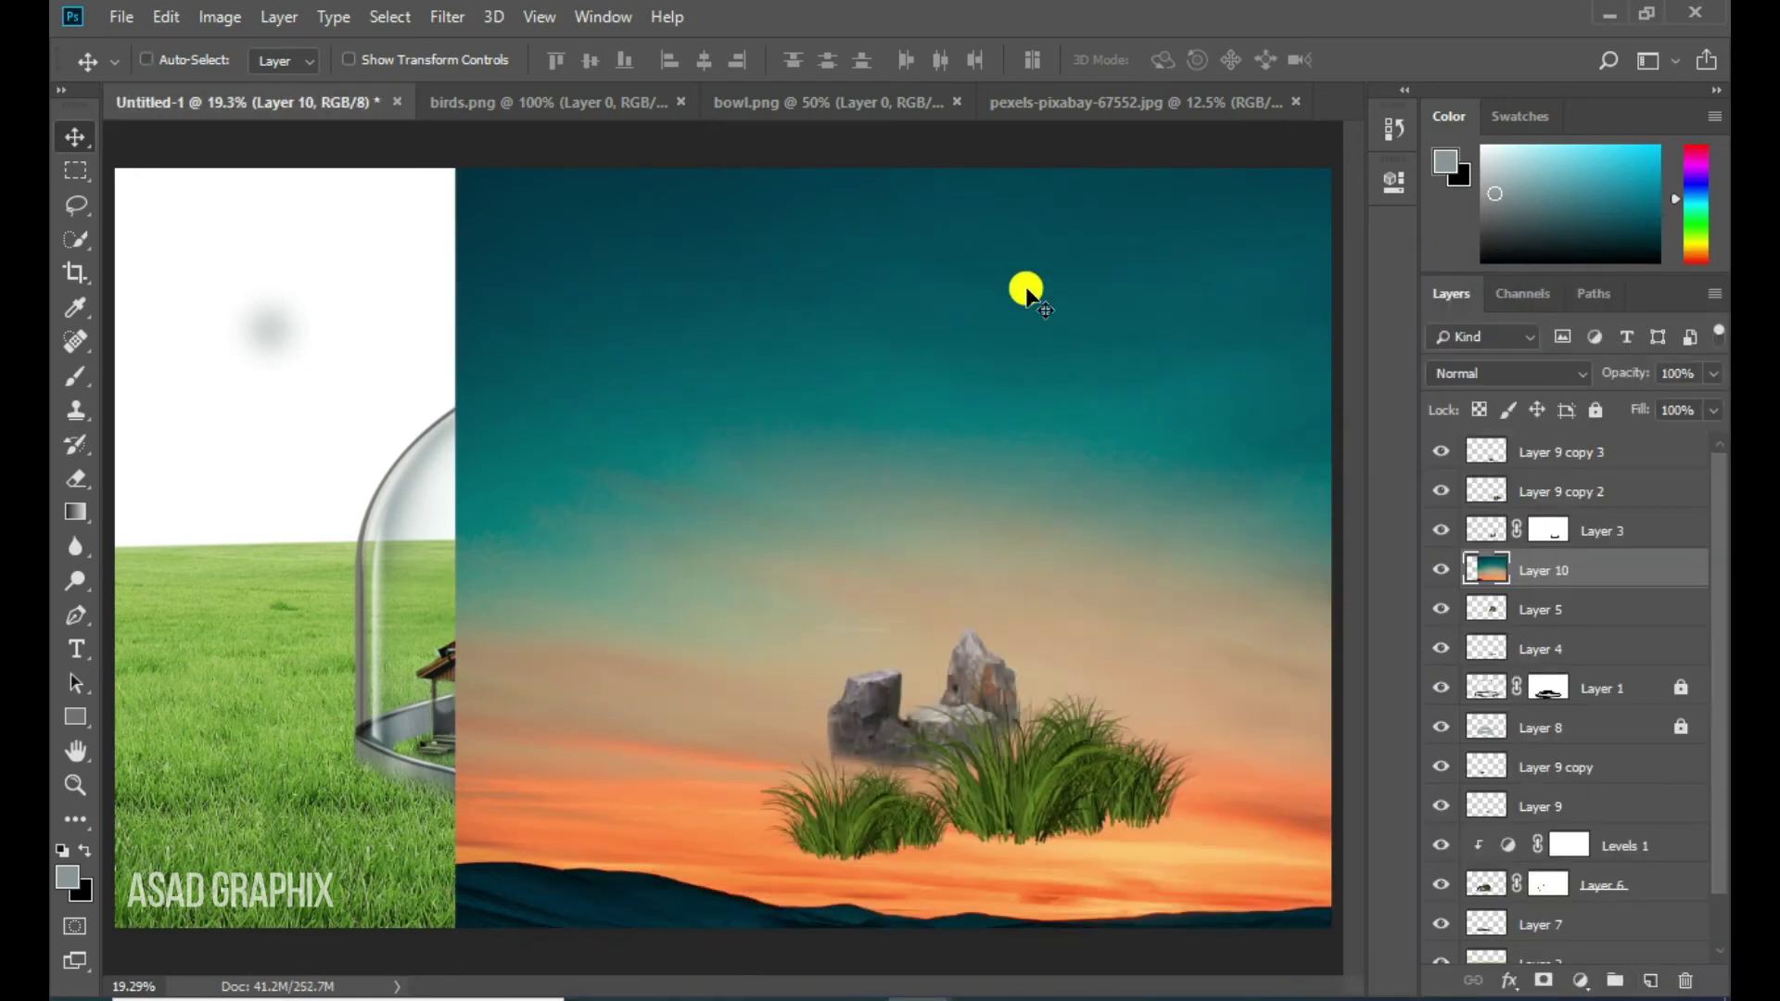
Move Layer 10 below the grass and position the sky so the orange sunset meets the horizon
left_click_drag(1024, 302, 705, 301)
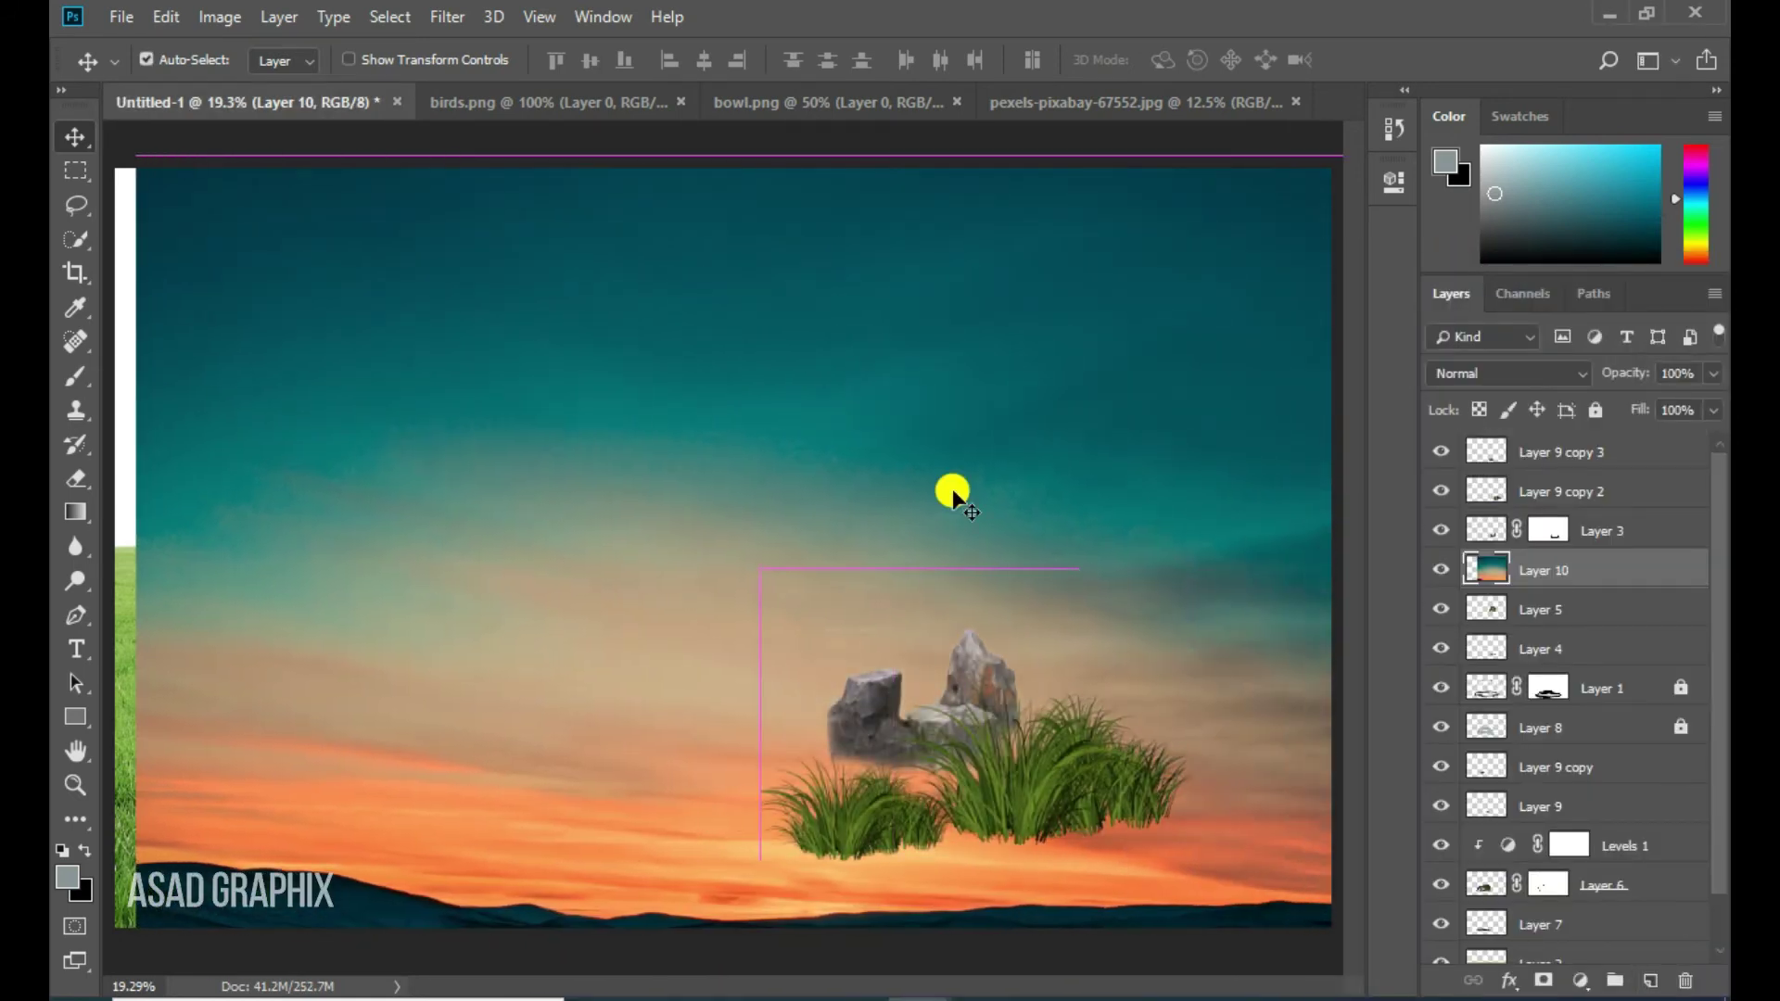
scroll(1716, 624, "down", 2)
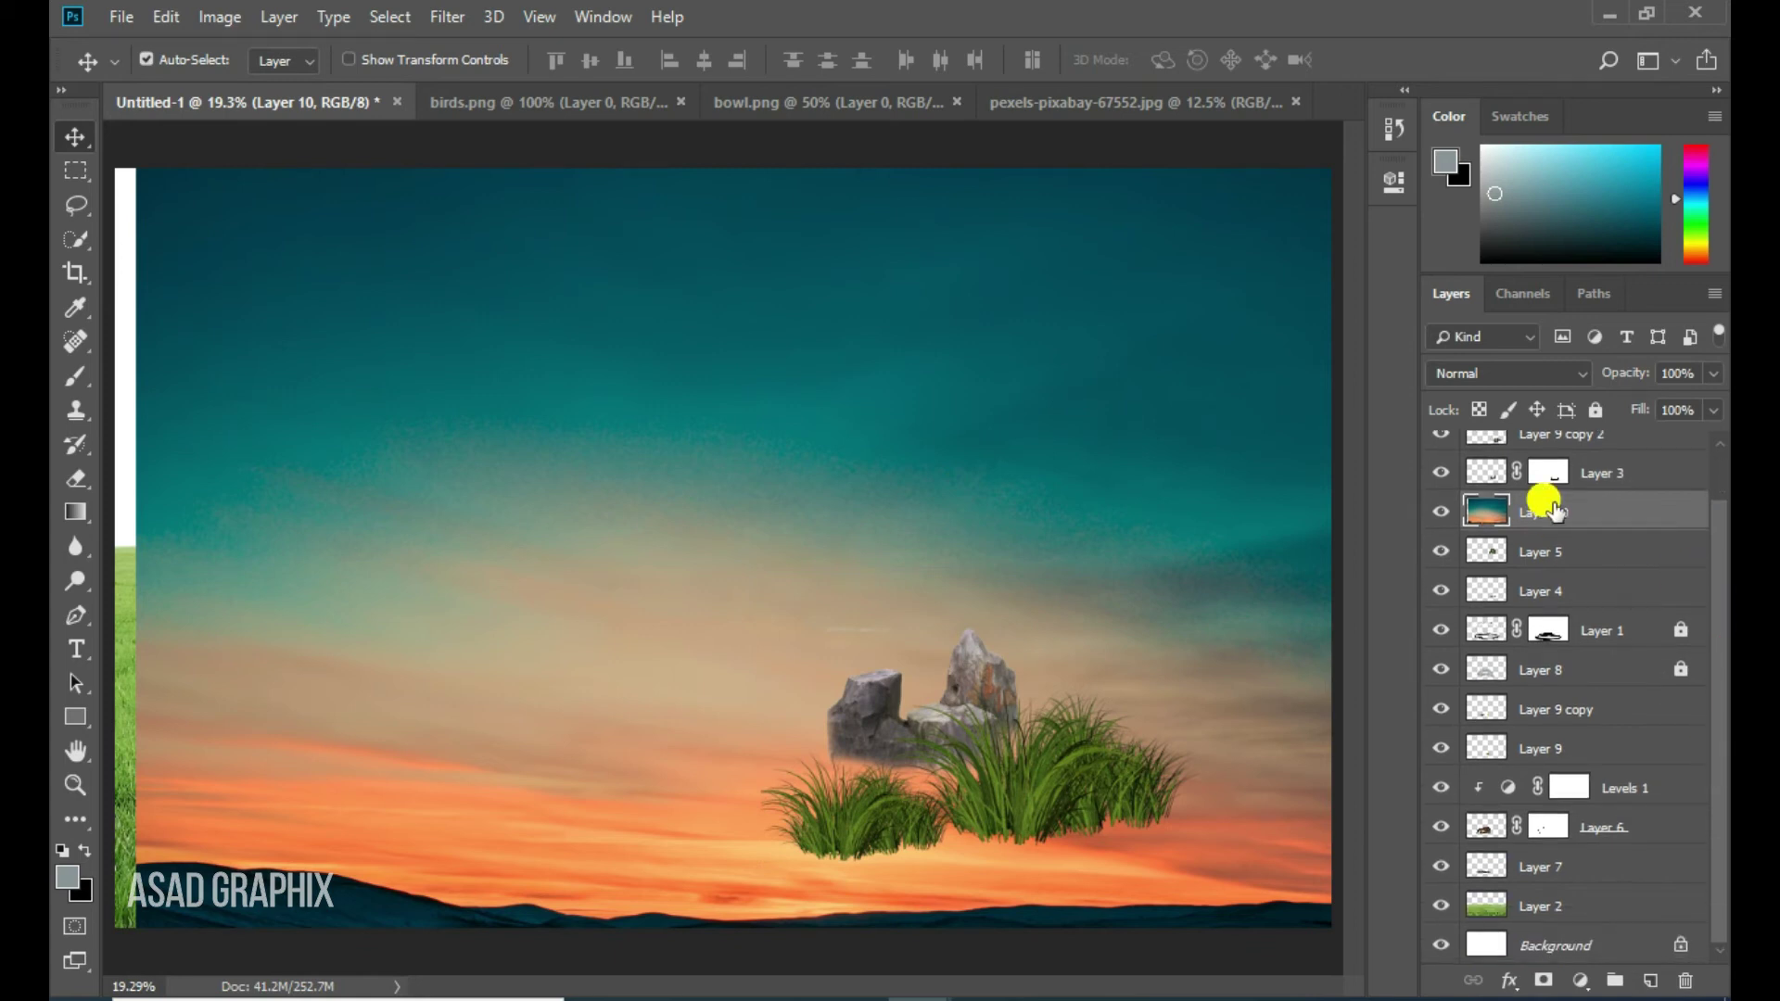
left_click_drag(1535, 501, 1573, 908)
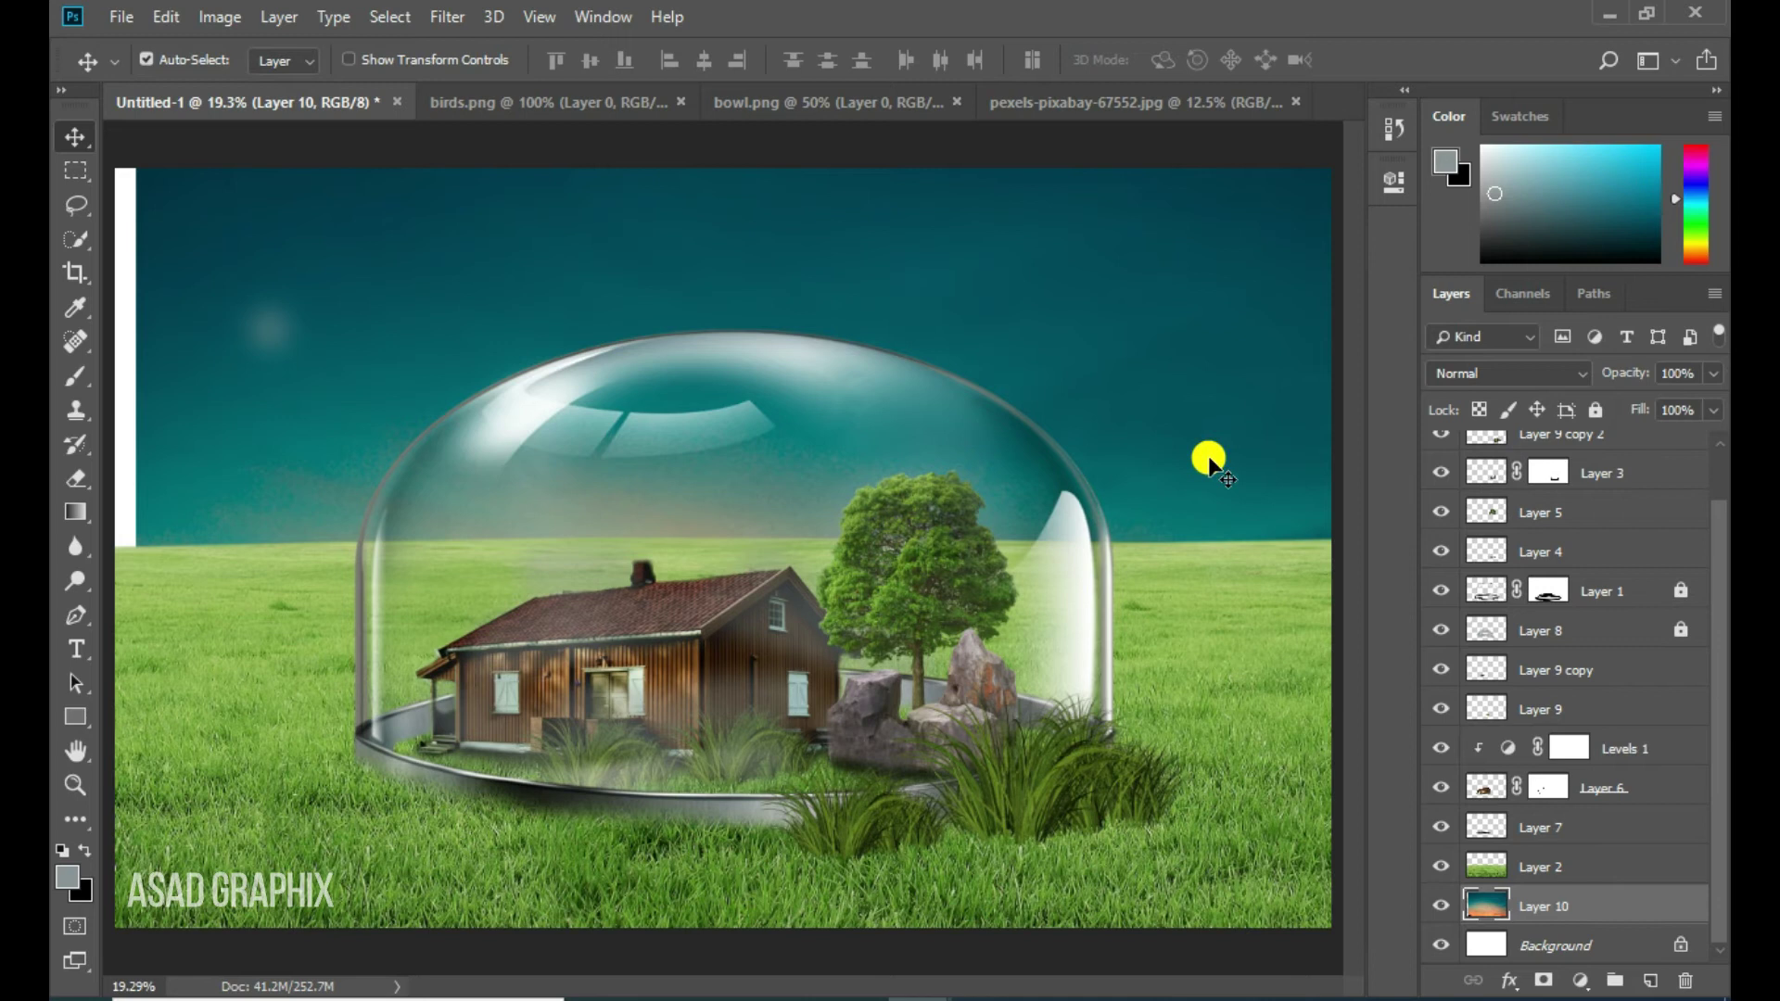
mouse_move(1237, 355)
left_mouse_down()
mouse_move(1159, 324)
mouse_move(1191, 325)
left_mouse_up()
left_click(346, 61)
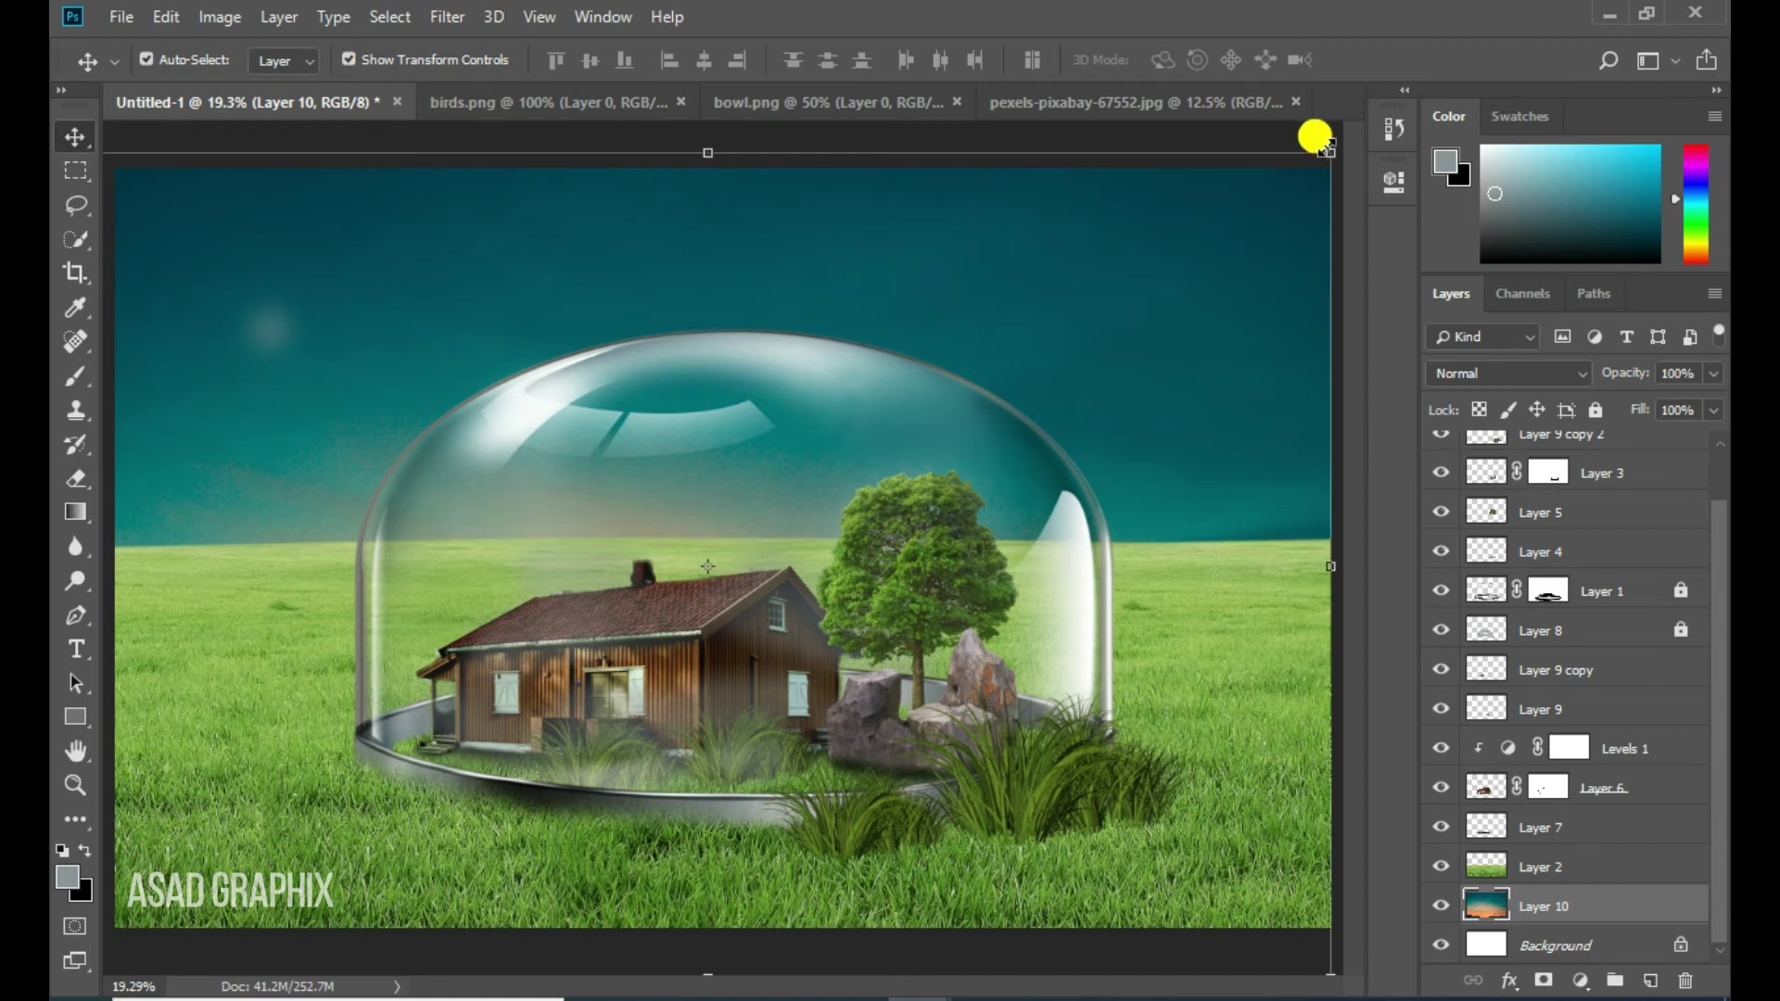
mouse_move(1205, 295)
left_mouse_down()
mouse_move(1157, 355)
mouse_move(1147, 317)
left_mouse_up()
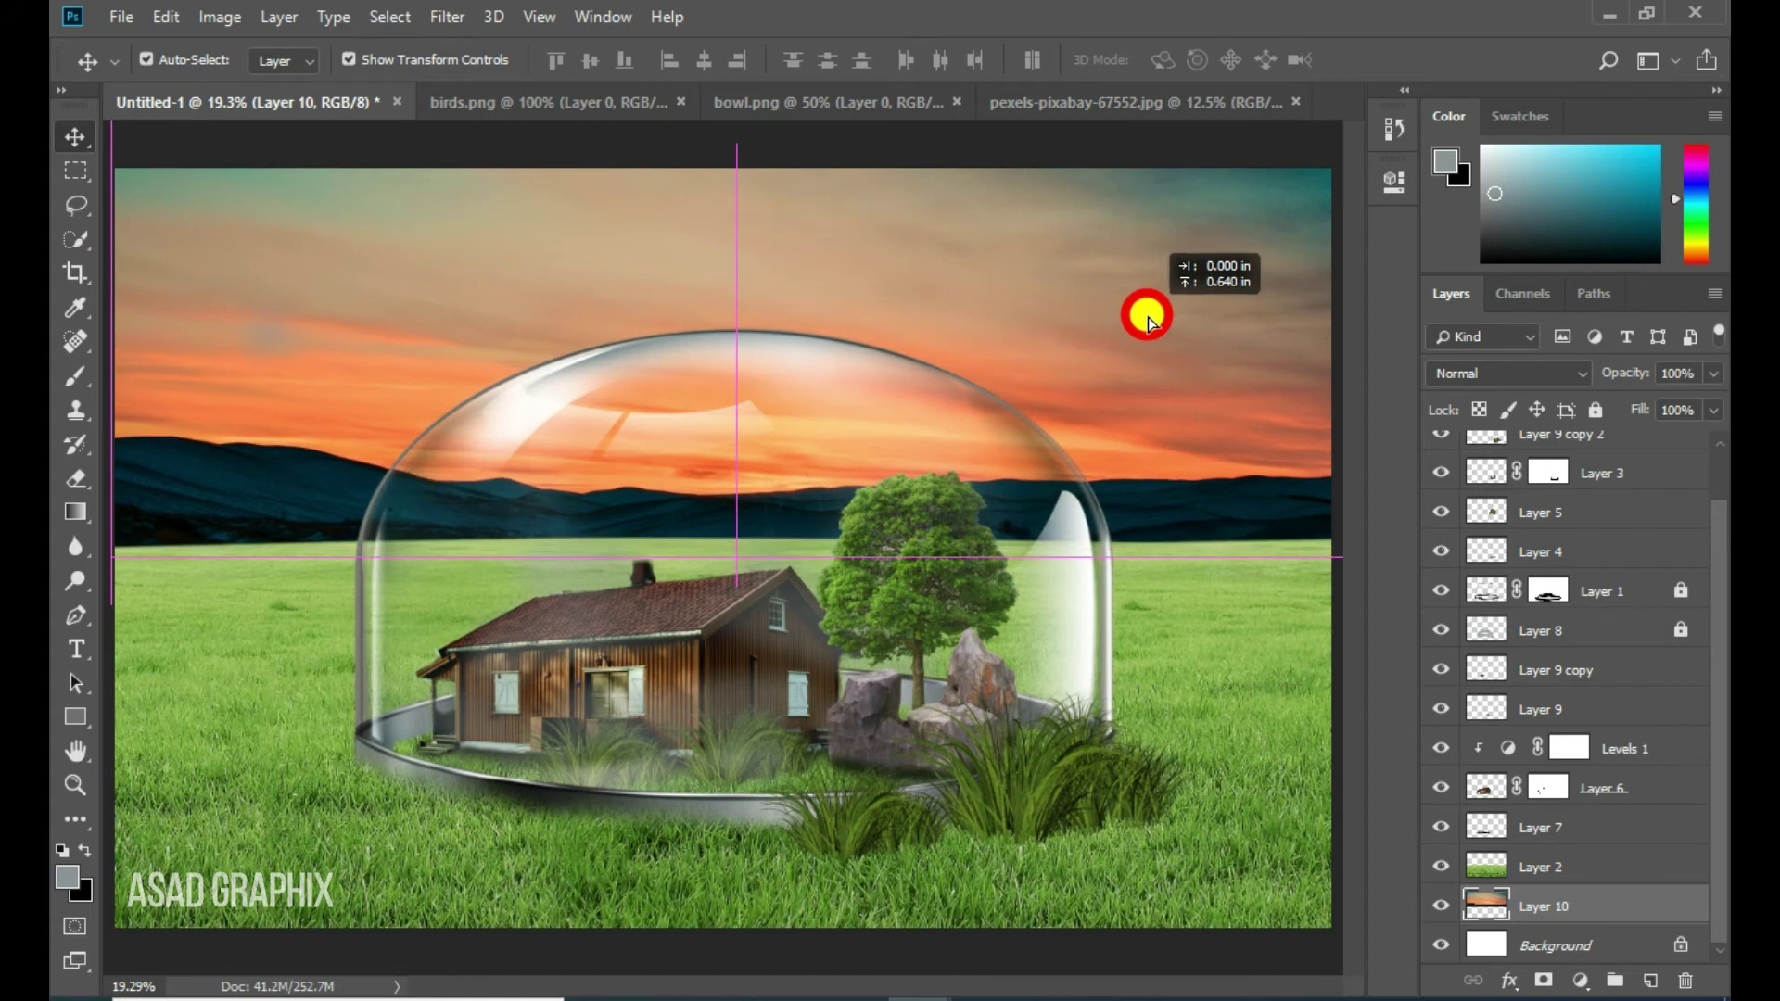
left_click_drag(1147, 317, 1143, 346)
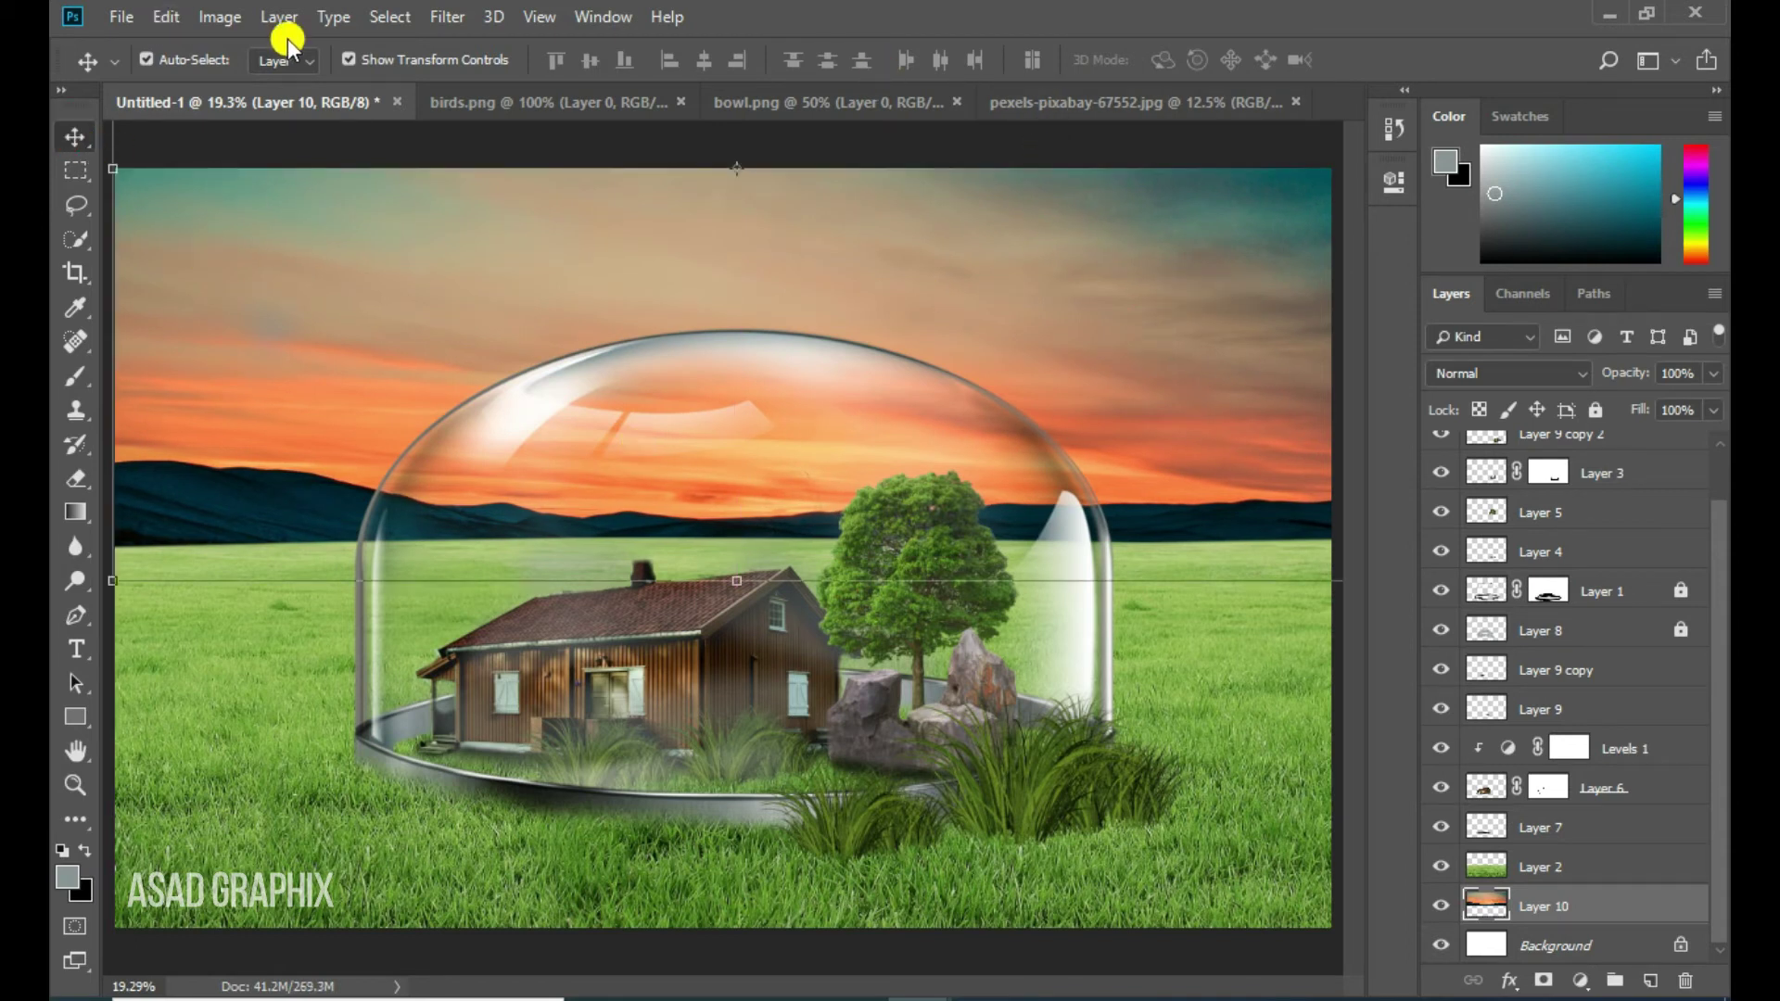
Add a mask to grass Layer 2 and paint black with a soft brush along its top edge
left_click(351, 60)
left_click(1595, 870)
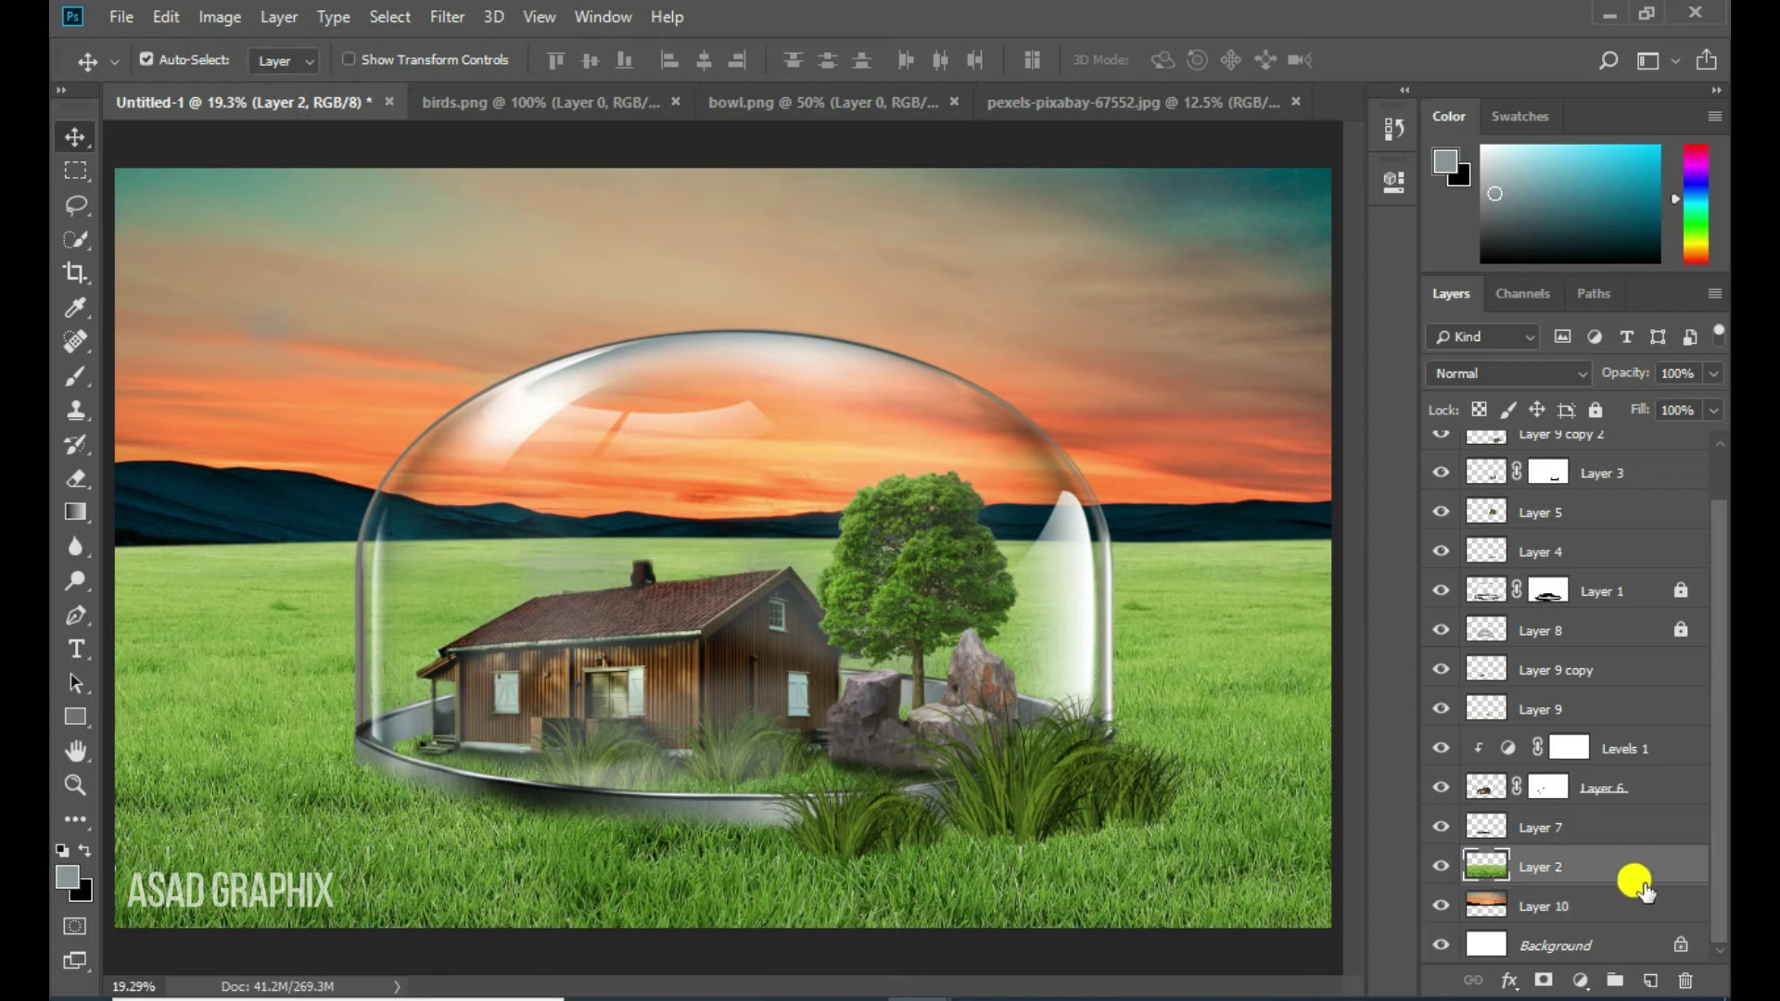
left_click(1544, 981)
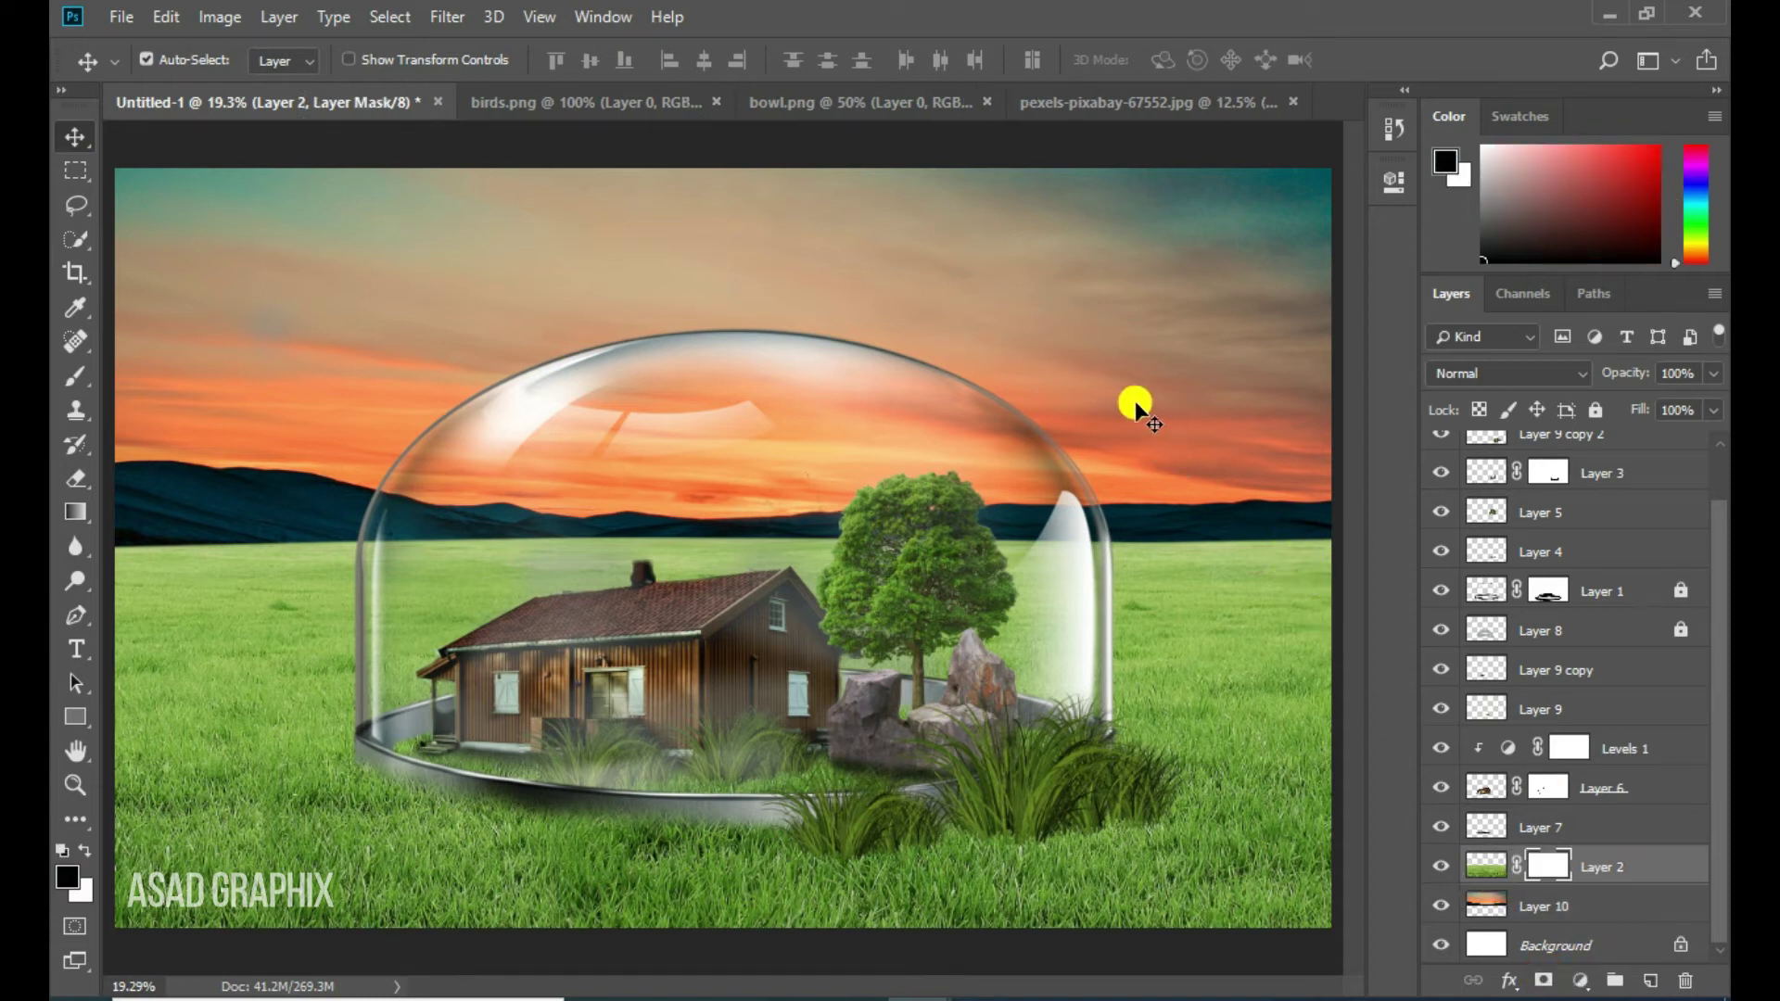
key("b")
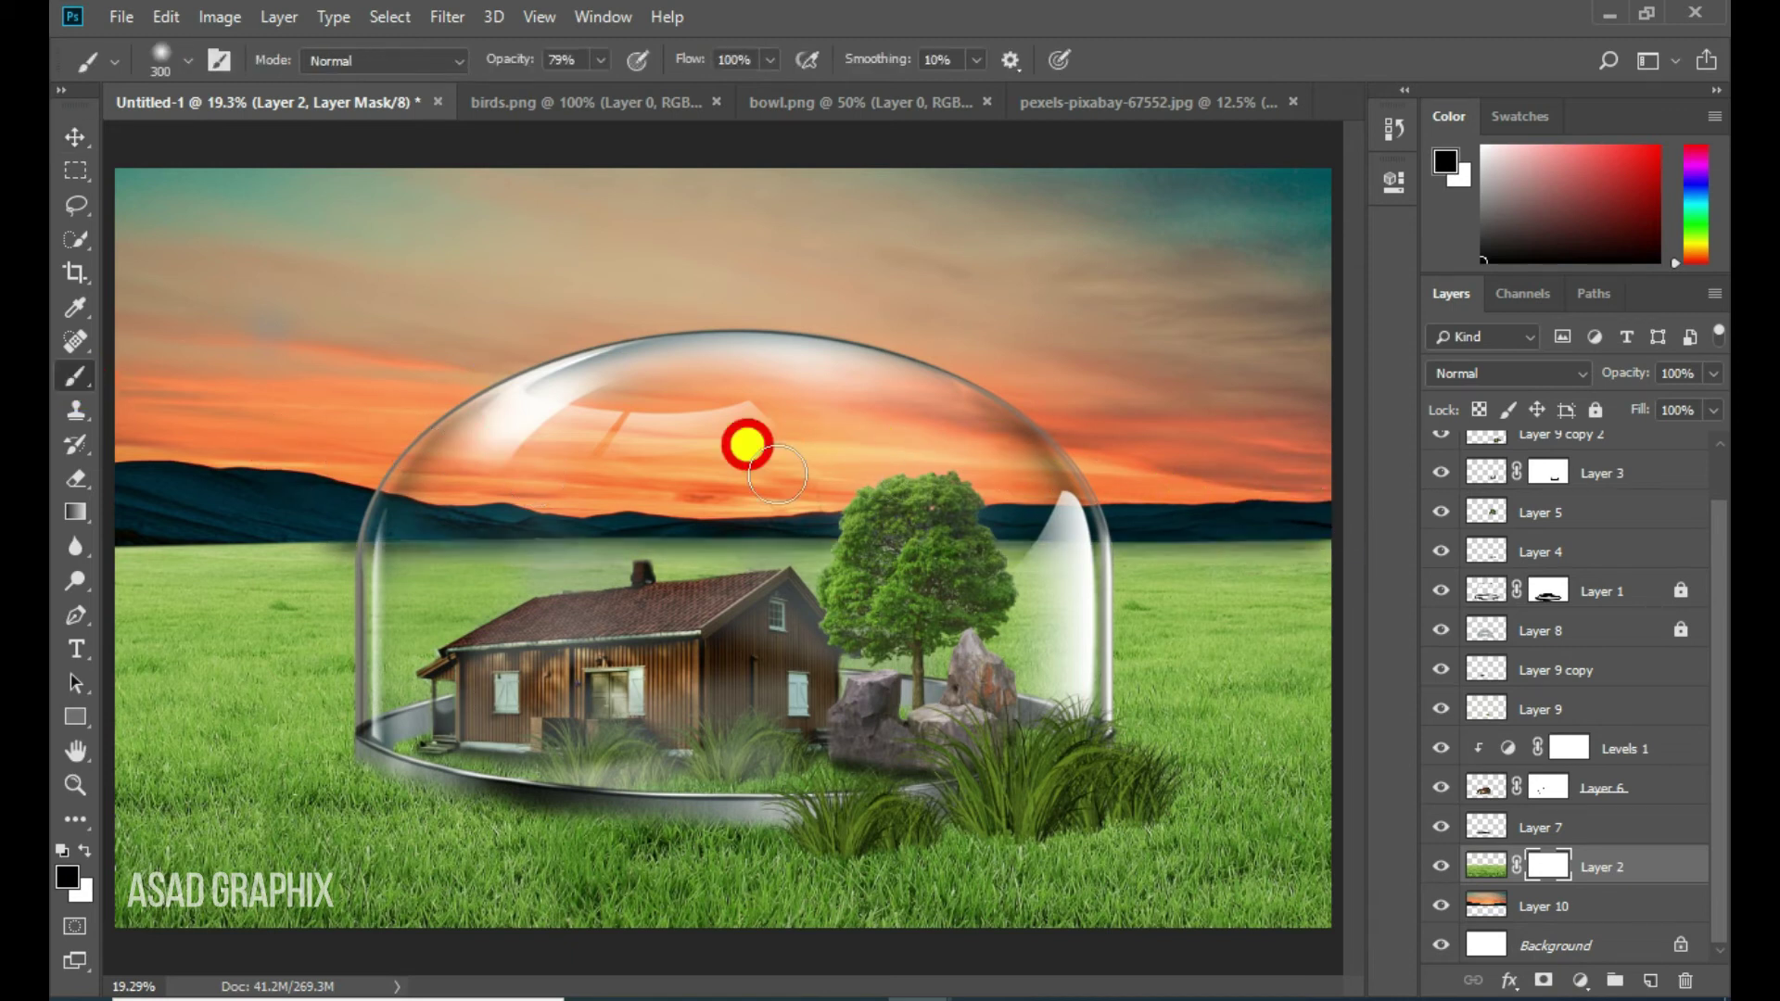
mouse_move(1308, 514)
left_mouse_down()
mouse_move(65, 468)
mouse_move(497, 525)
left_mouse_up()
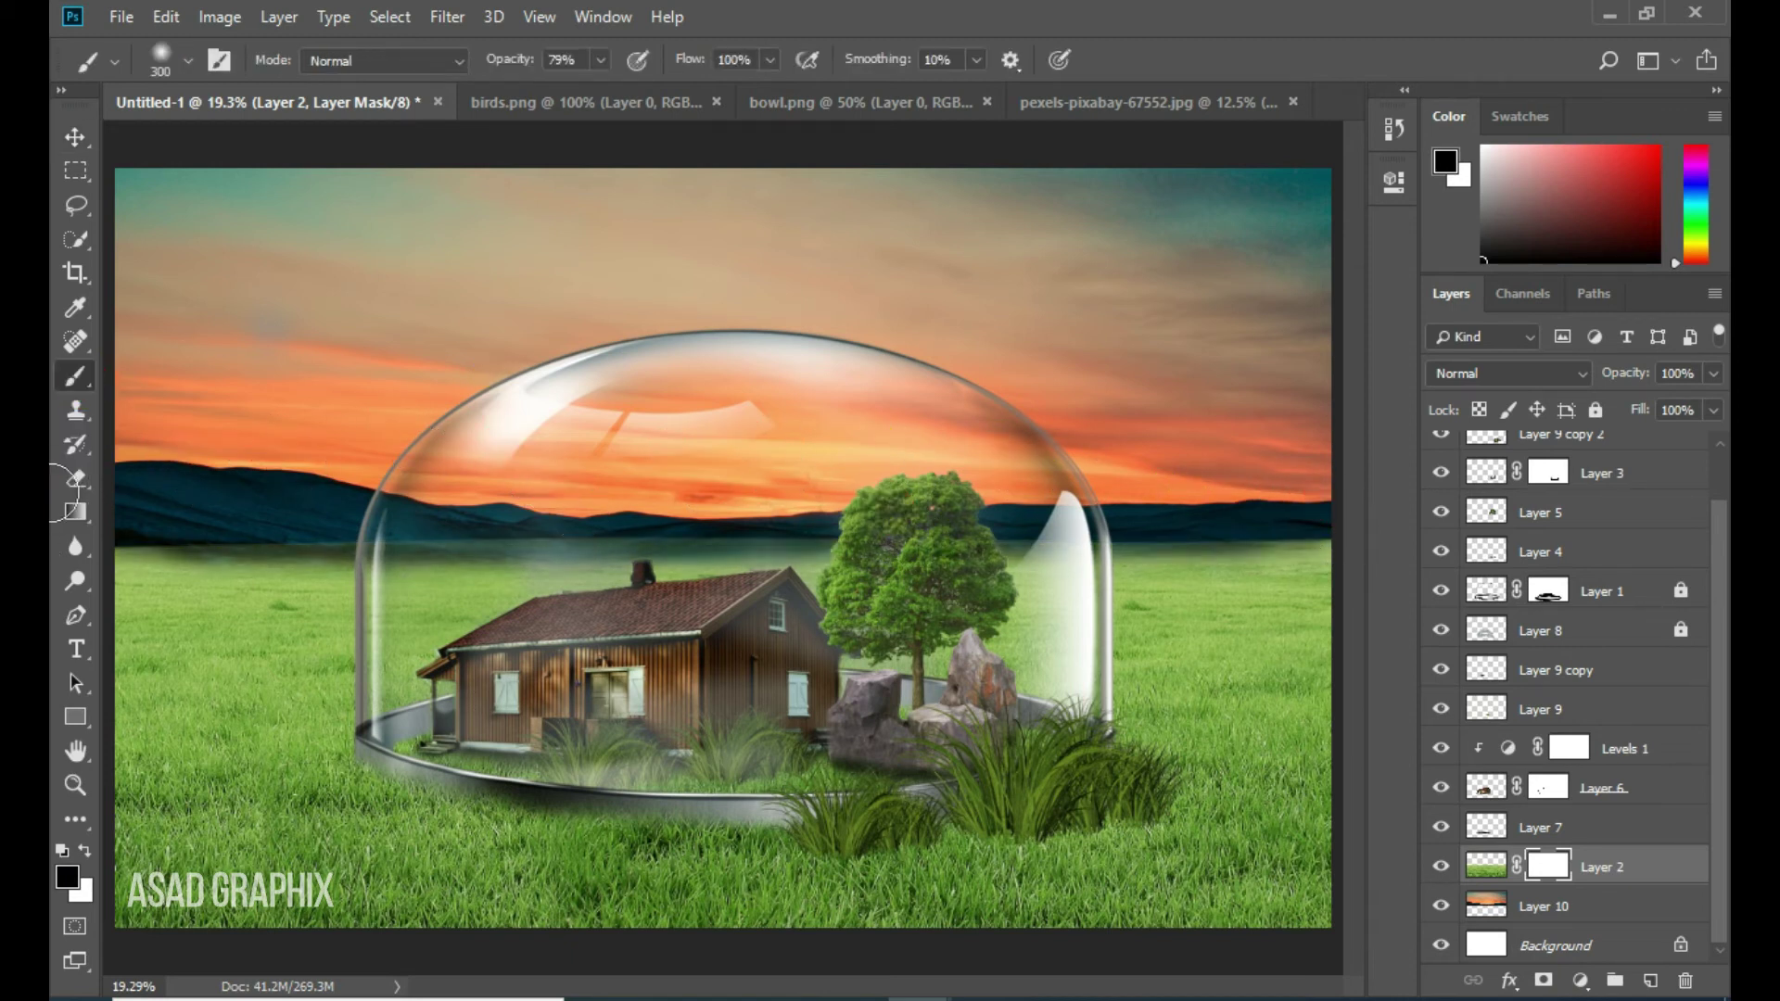
mouse_move(56, 477)
left_mouse_down()
mouse_move(165, 547)
mouse_move(977, 522)
mouse_move(596, 466)
mouse_move(663, 410)
mouse_move(735, 417)
mouse_move(479, 516)
mouse_move(356, 527)
mouse_move(1234, 501)
mouse_move(1326, 508)
mouse_move(1065, 510)
mouse_move(1370, 529)
mouse_move(87, 504)
mouse_move(86, 538)
left_mouse_up()
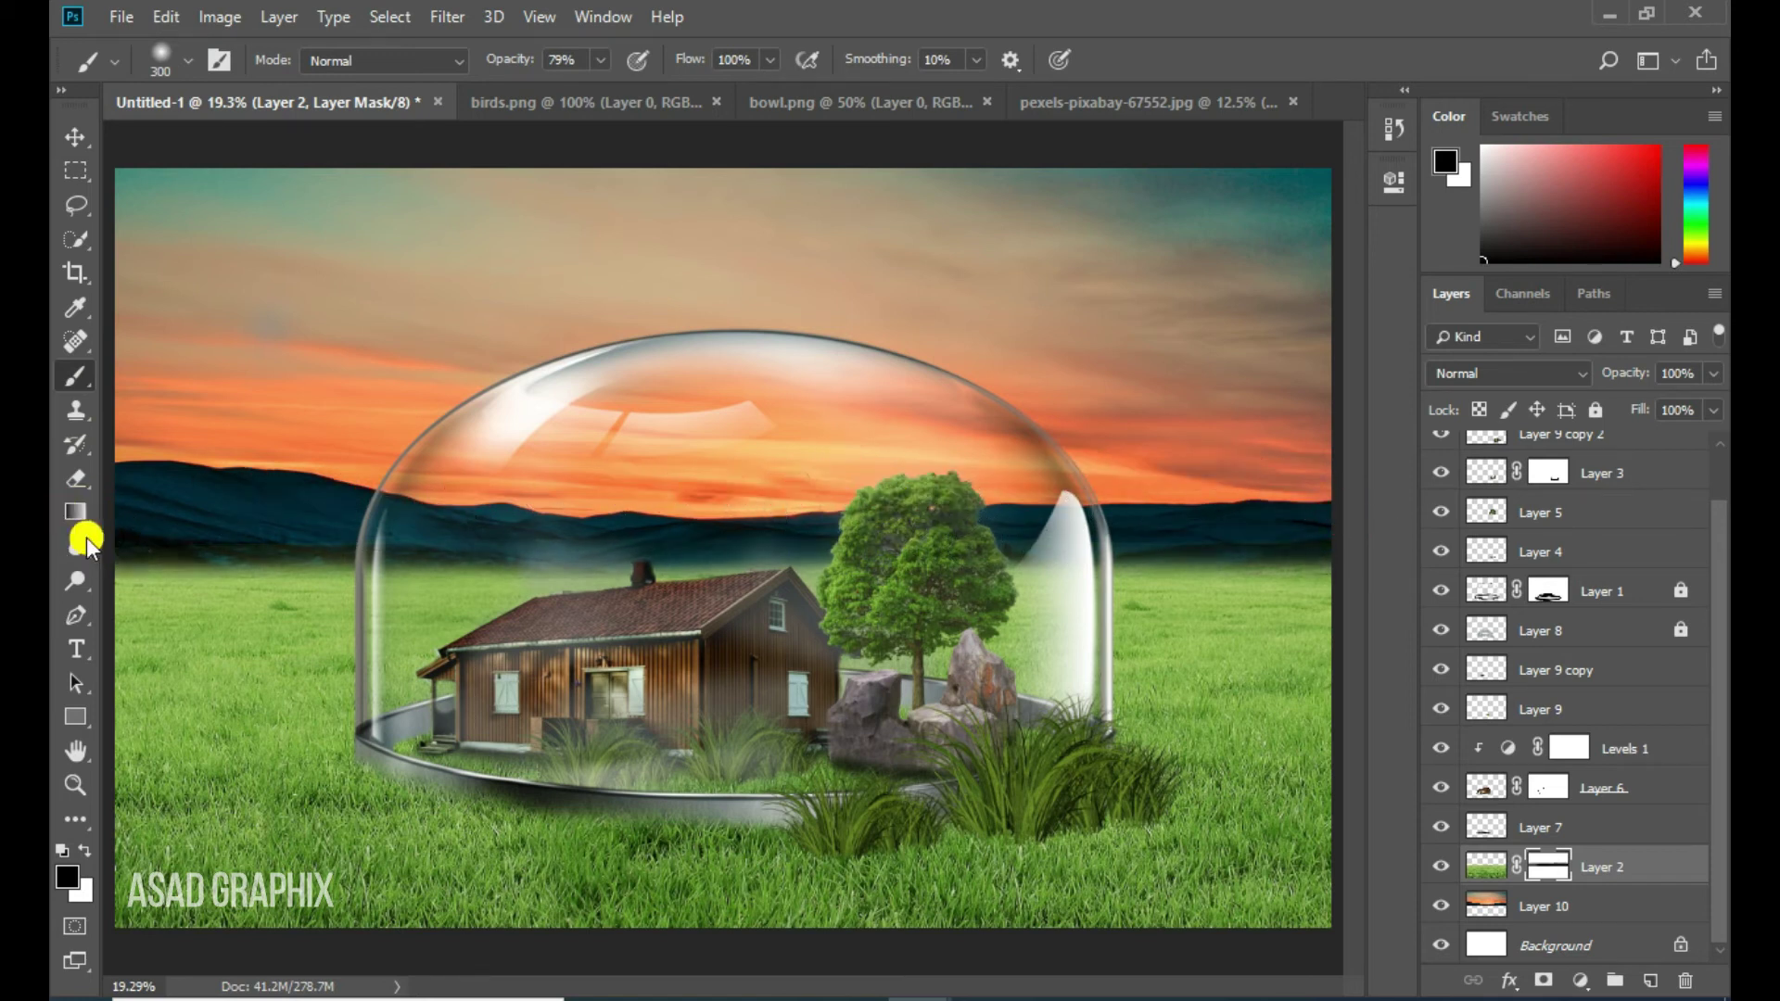
left_click(61, 142)
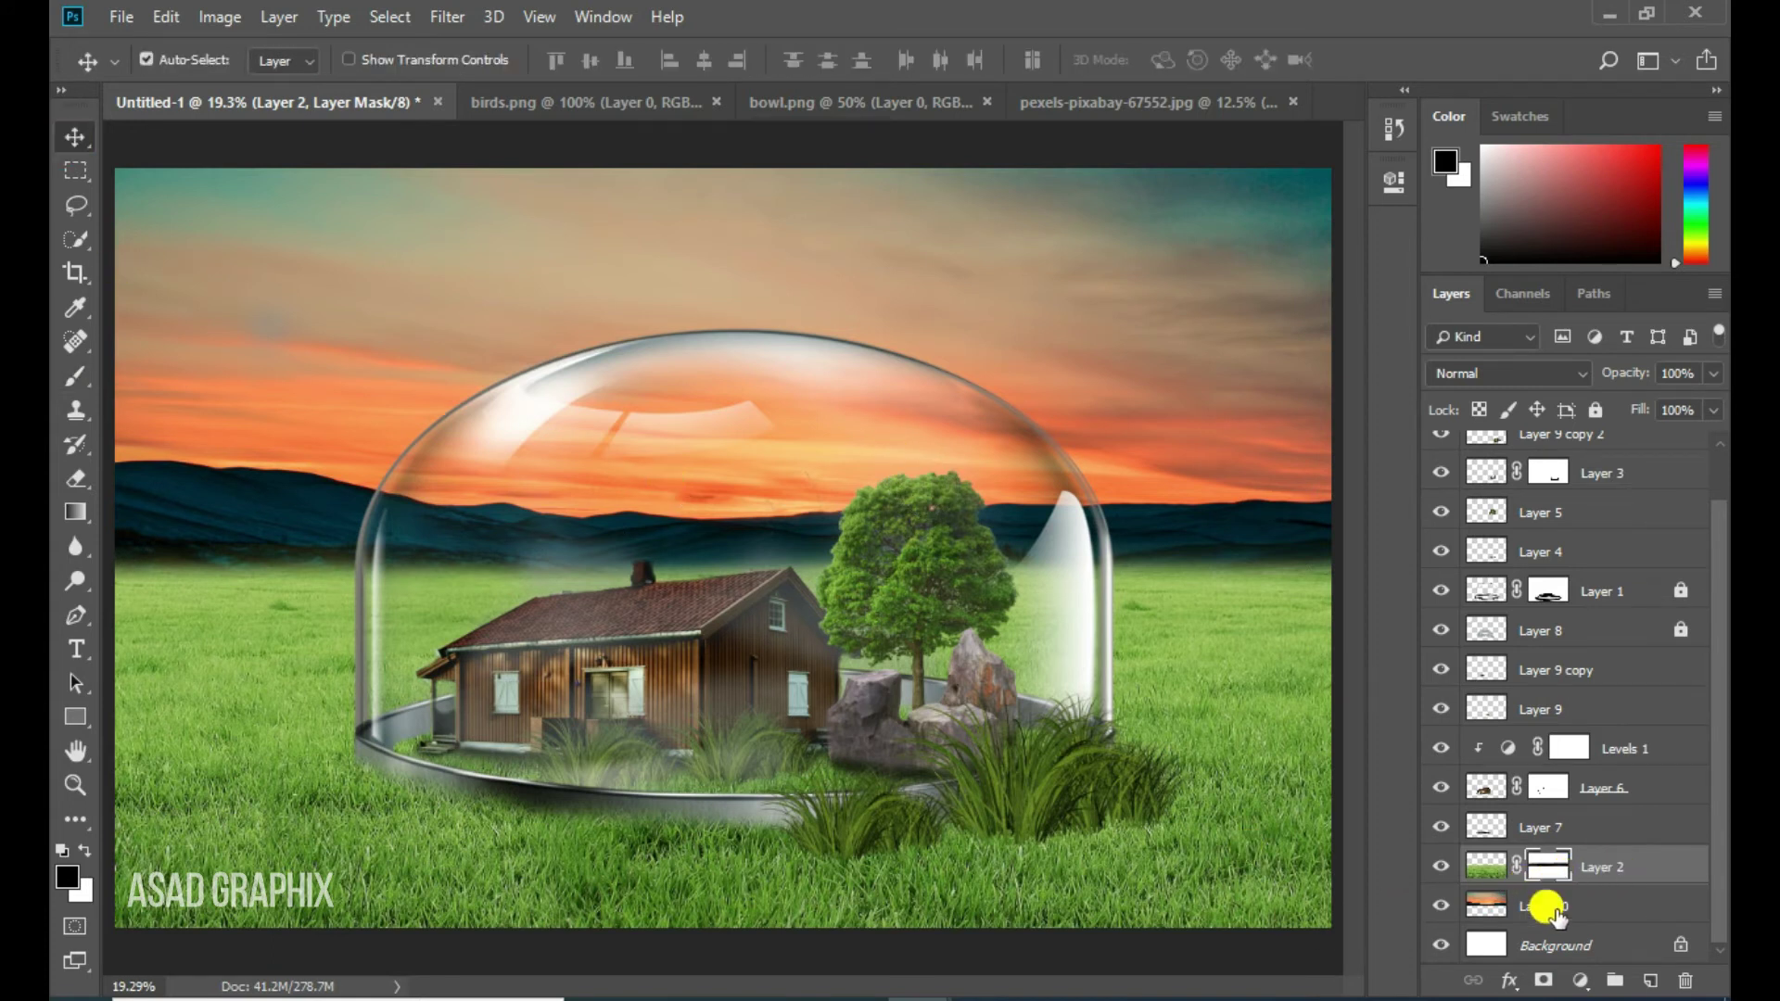
On new Layer 11 above the grass, paint soft grey haze across the hills with a 52% opacity brush
left_click_drag(1564, 877, 1648, 974)
left_click(1652, 980)
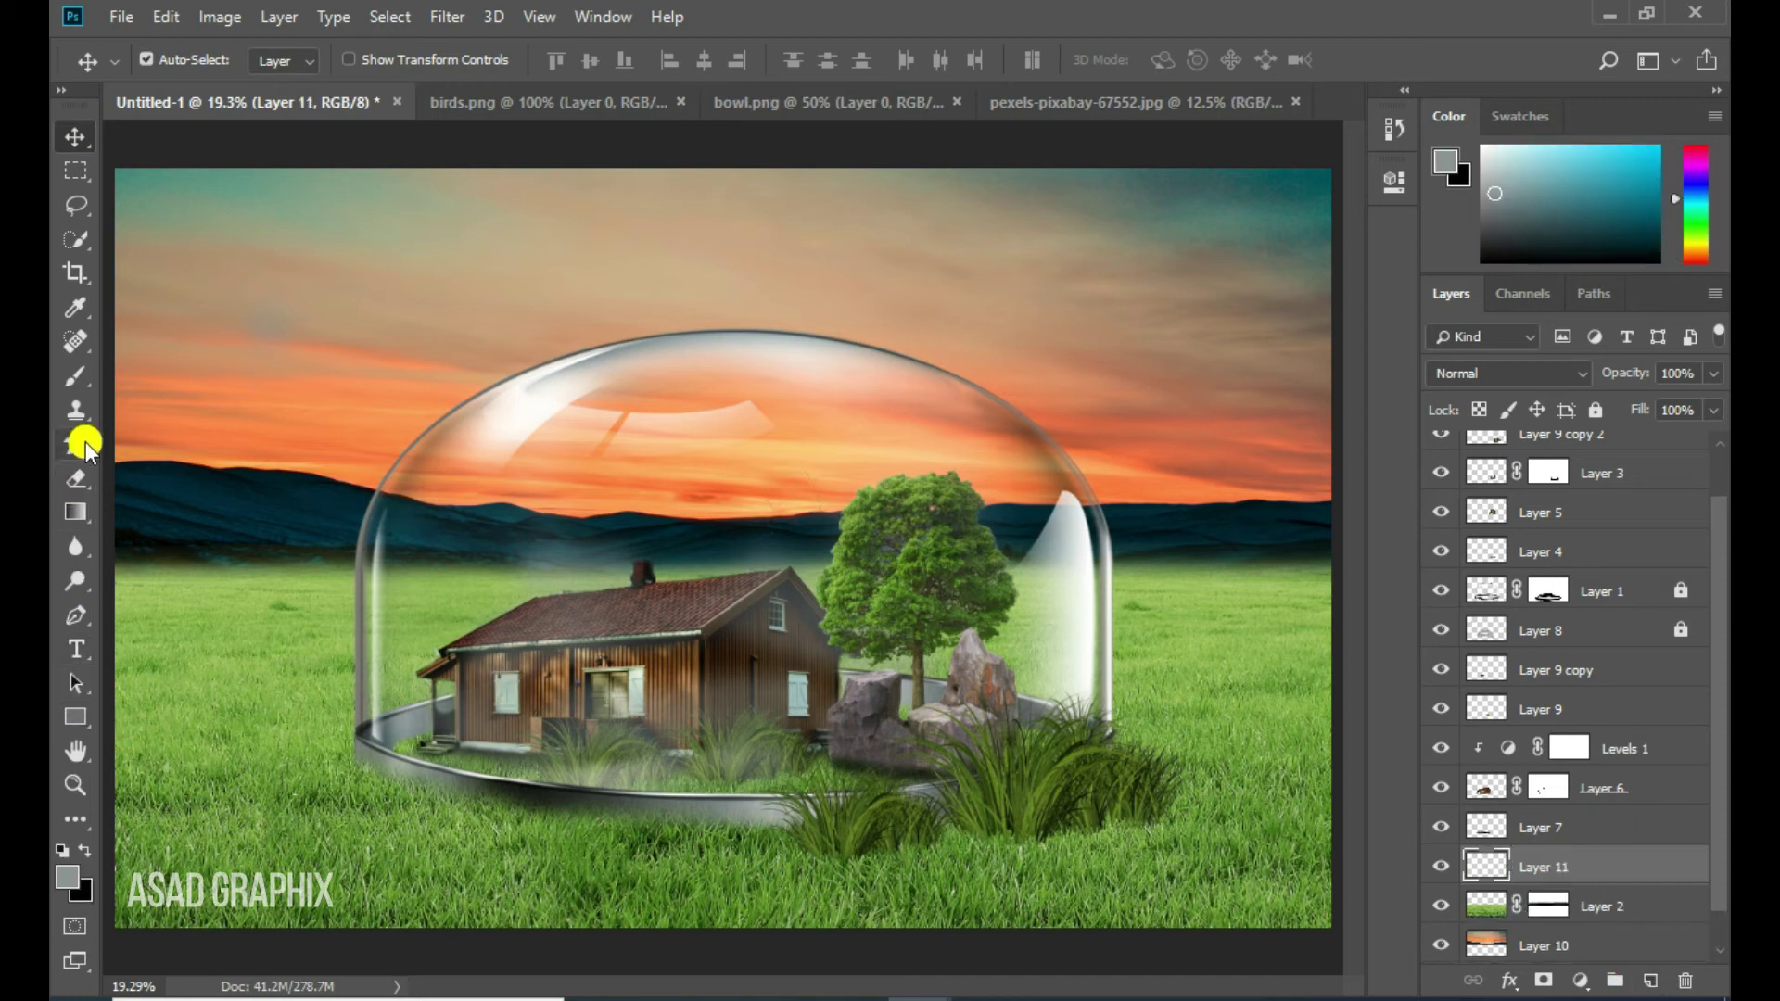
left_click(77, 376)
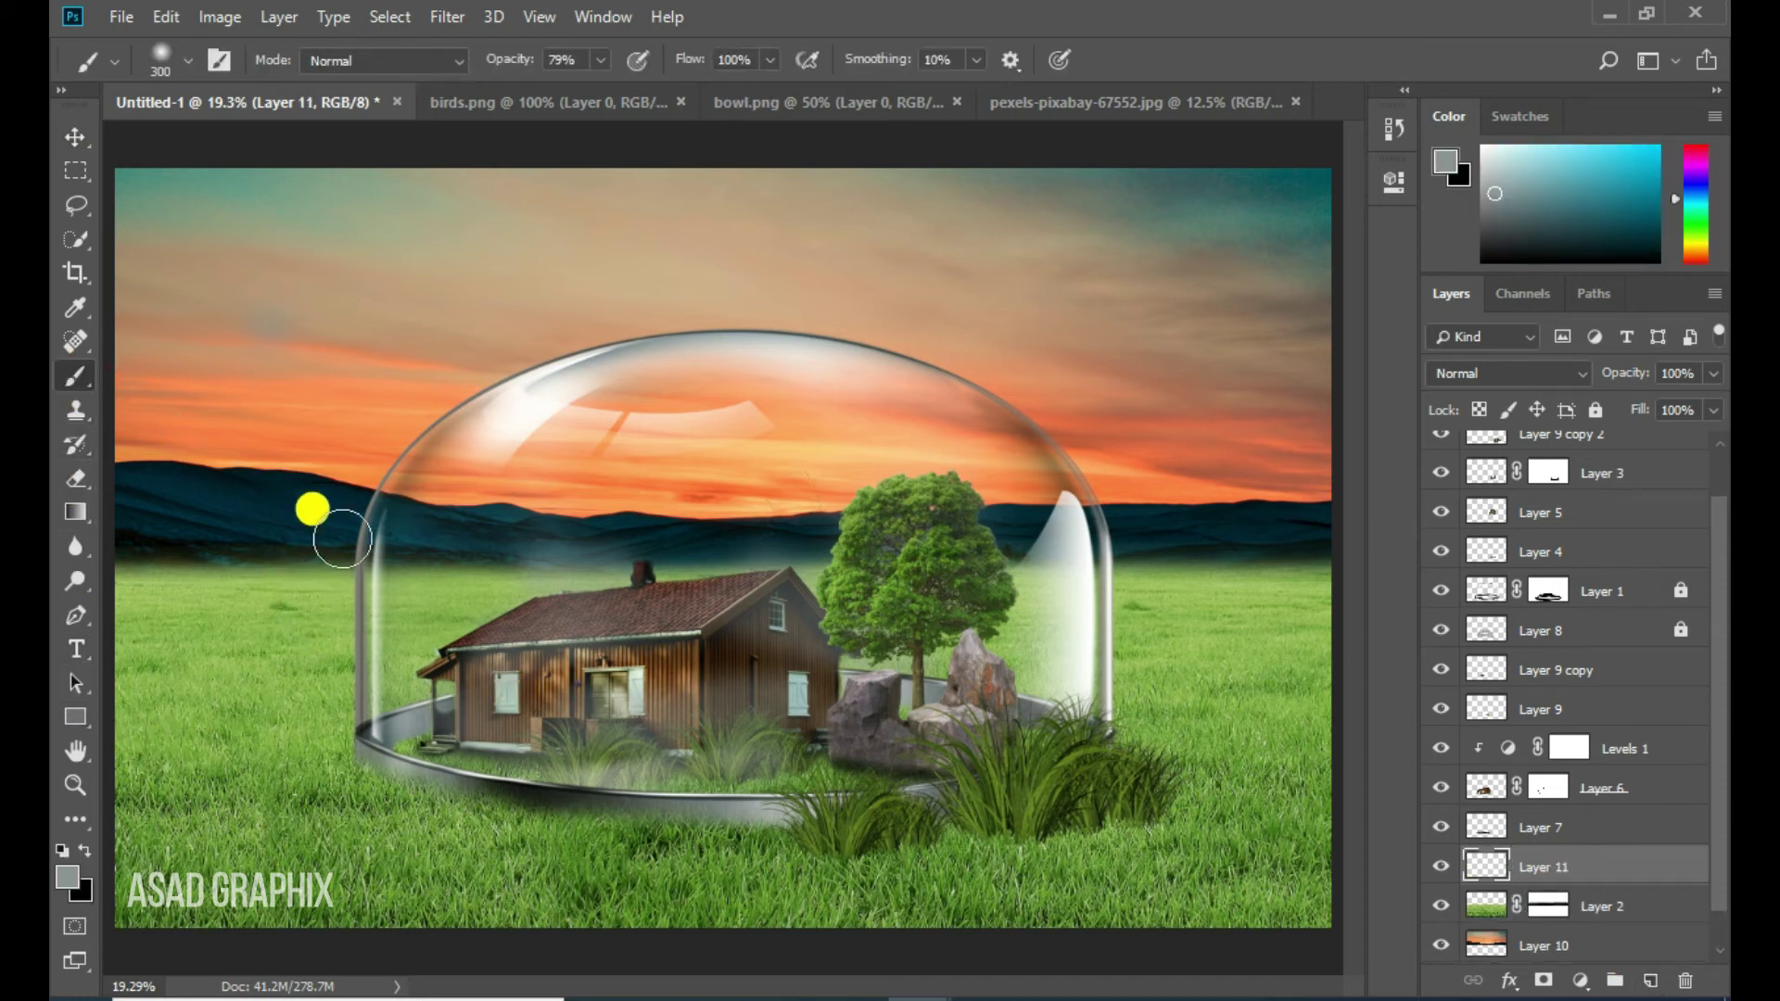
key("bracketright")
key("bracketright")
key("bracketright")
key("bracketright")
left_click_drag(380, 538, 265, 533)
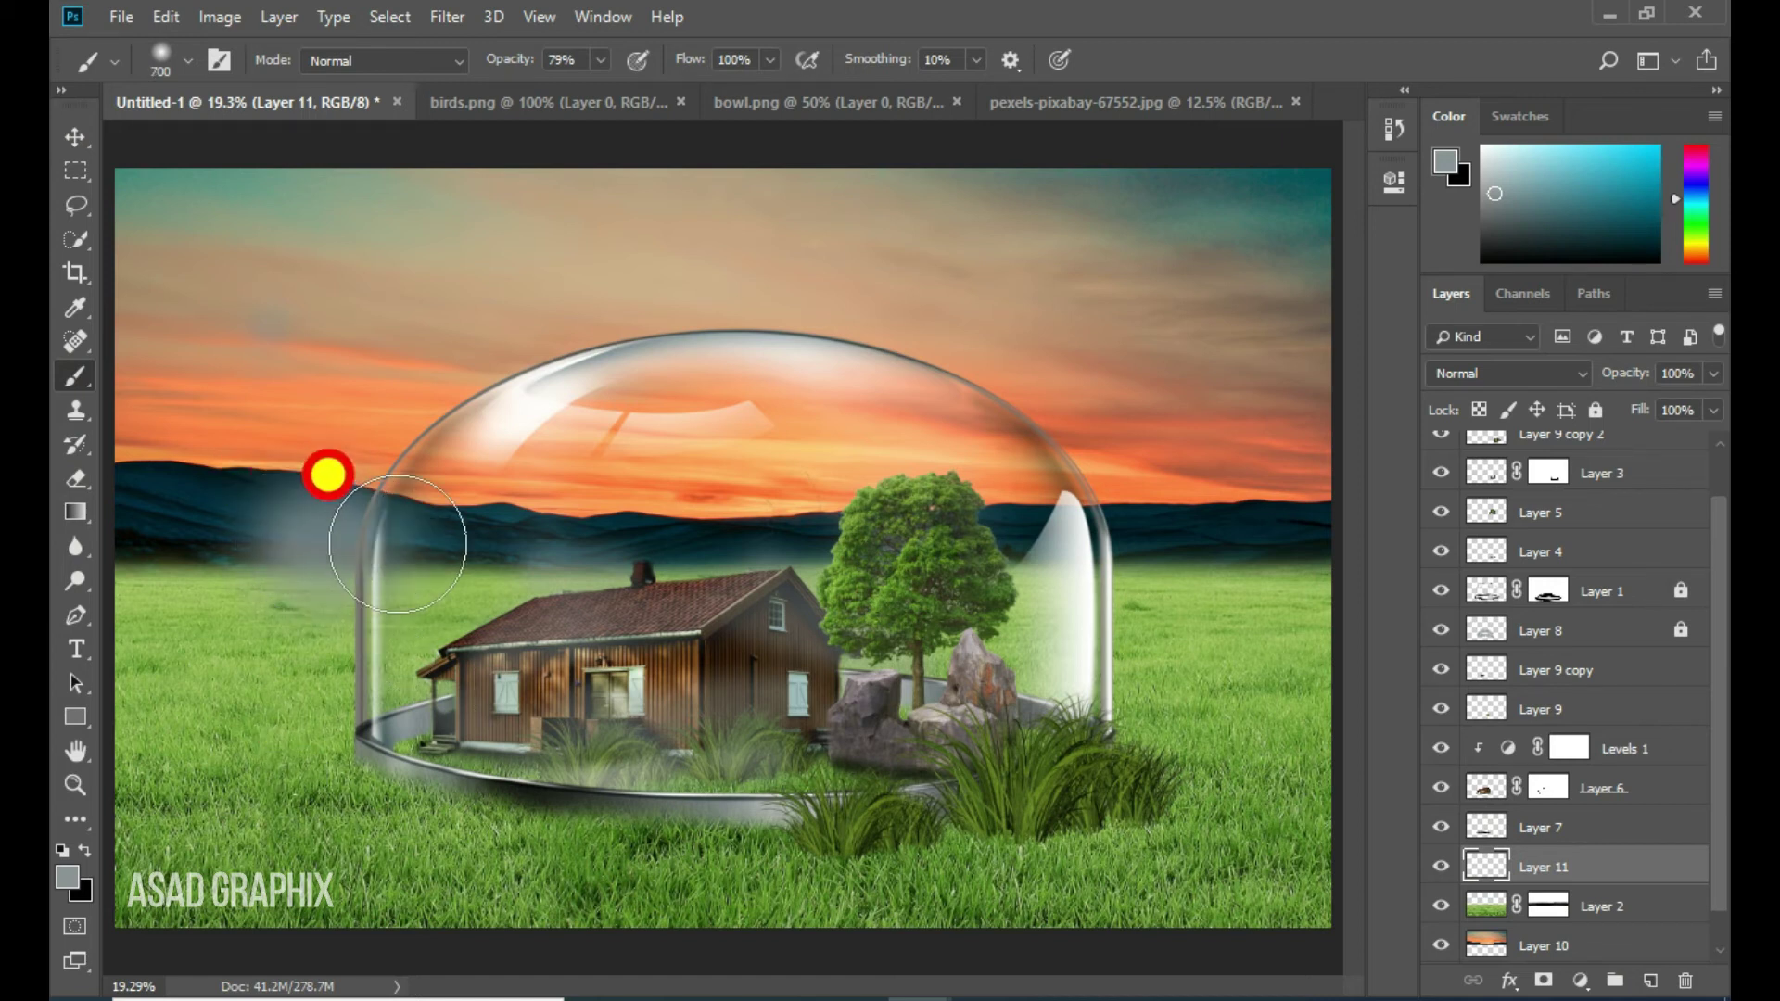
key("ctrl+z")
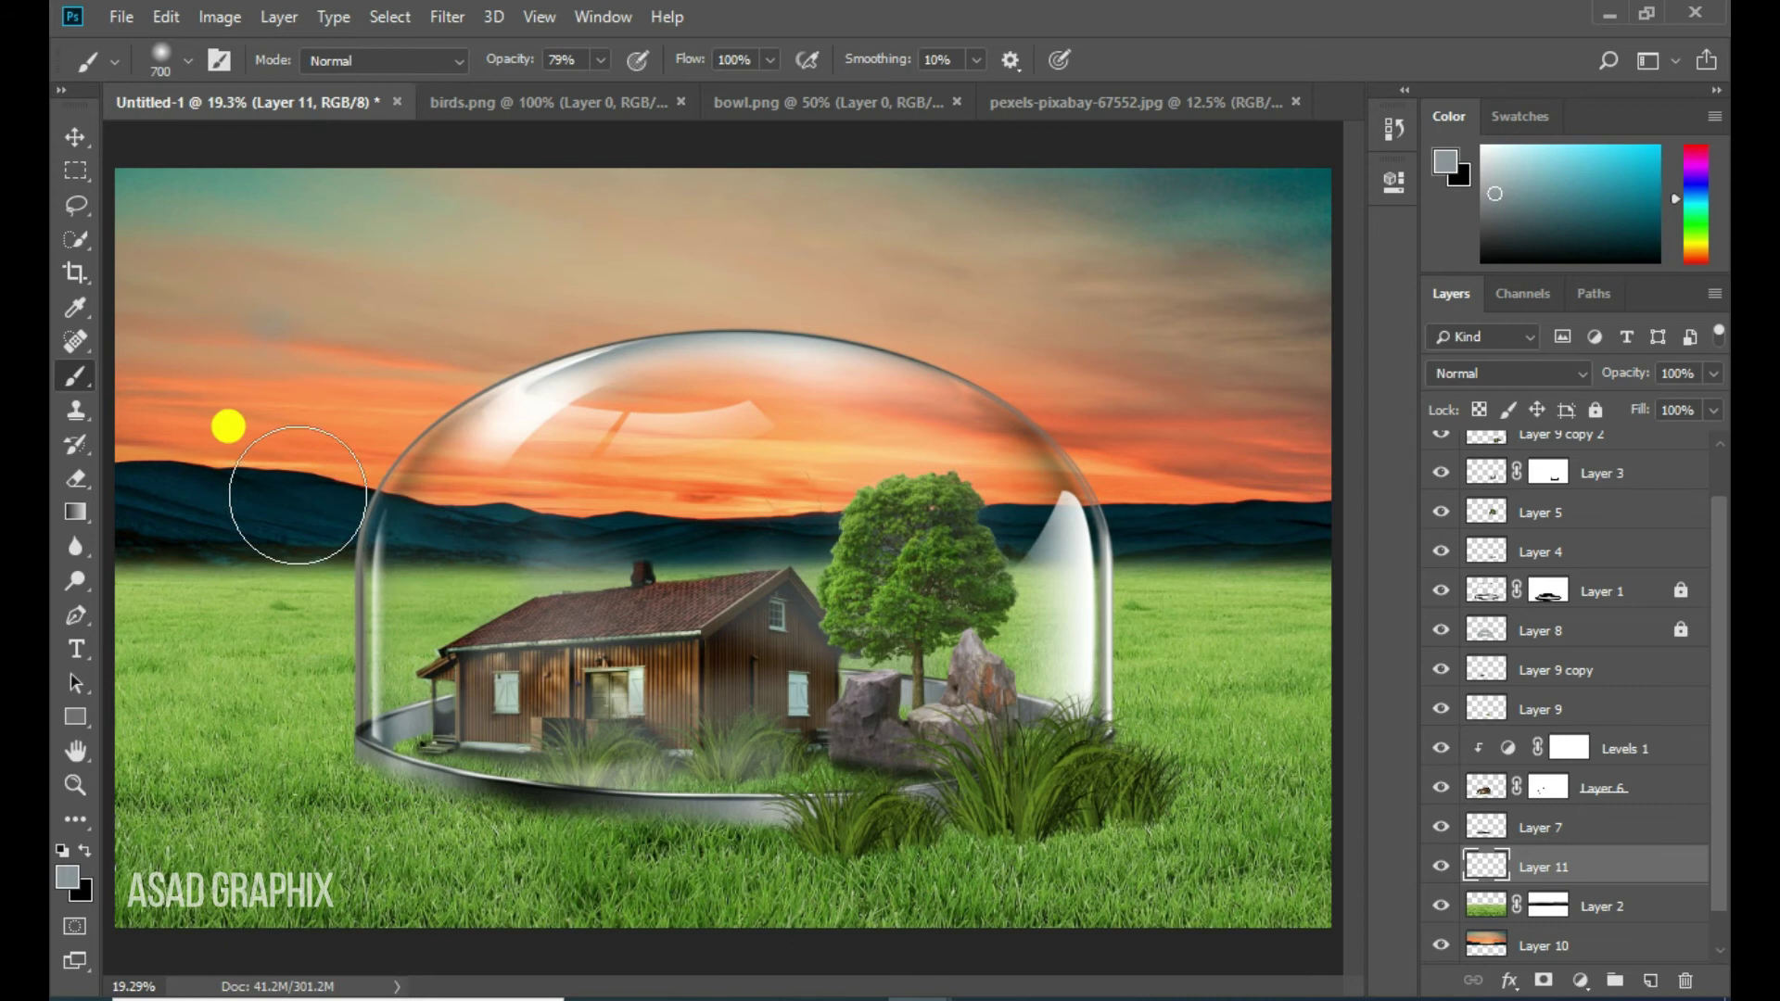
left_click(1456, 790)
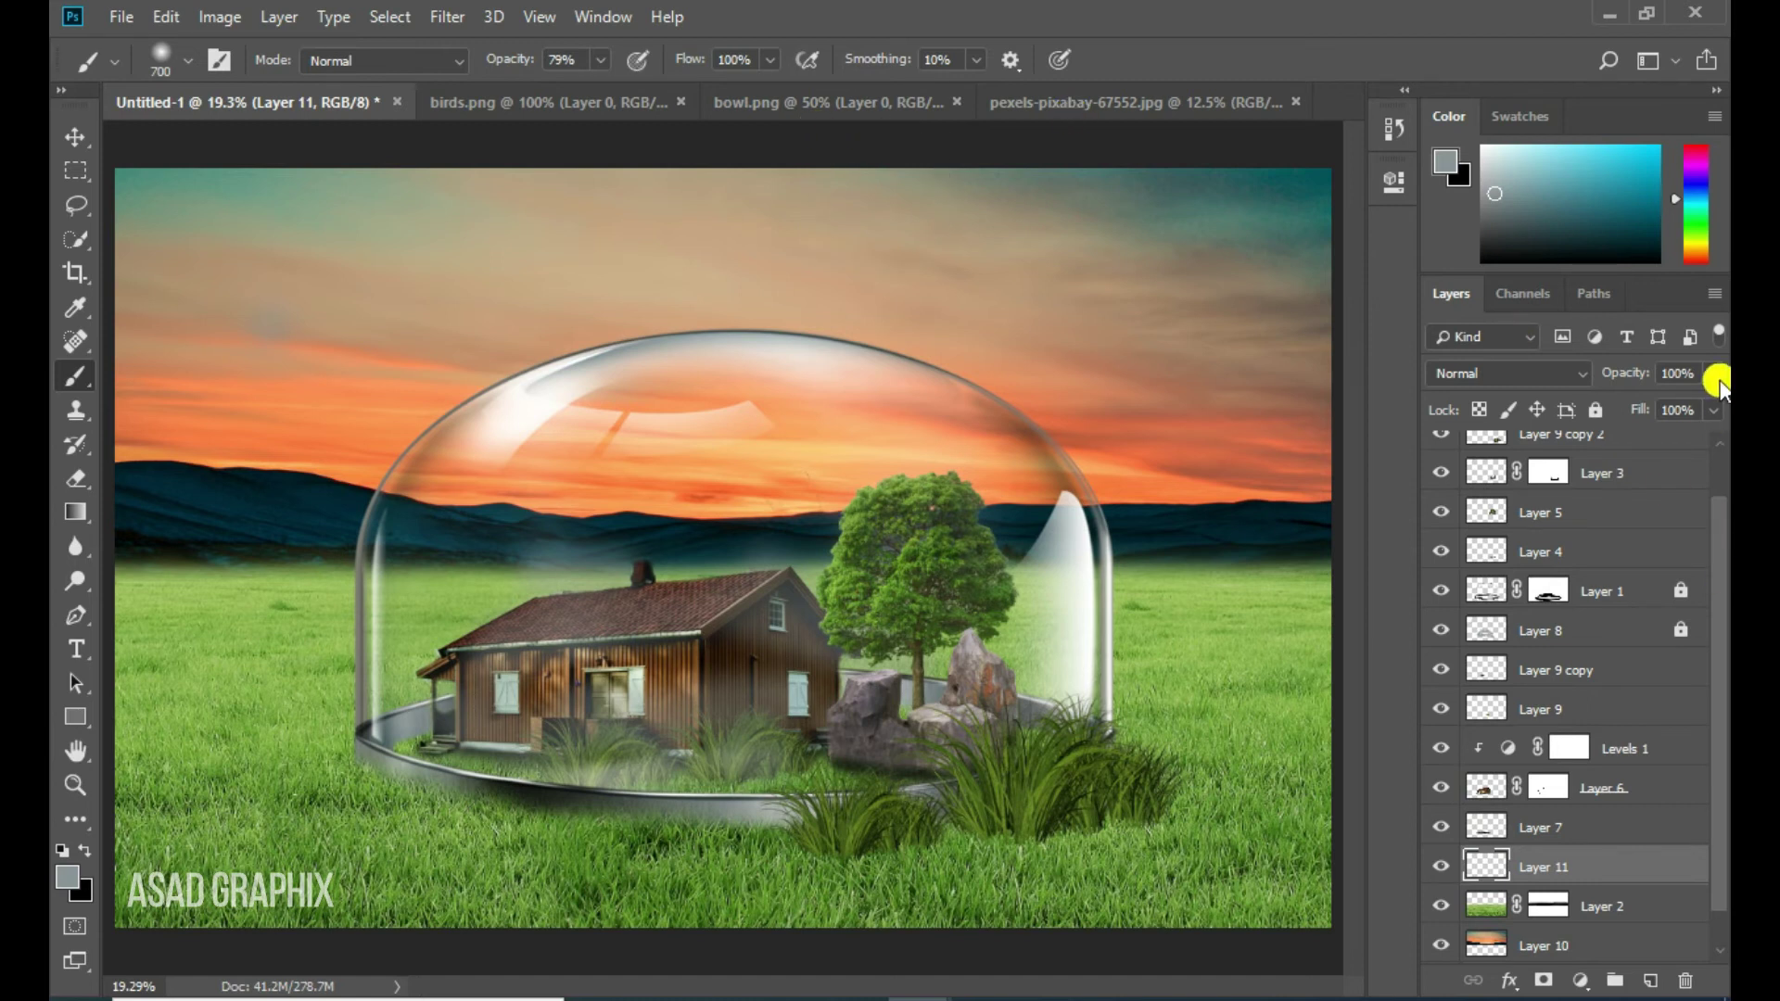
left_click_drag(575, 98, 567, 98)
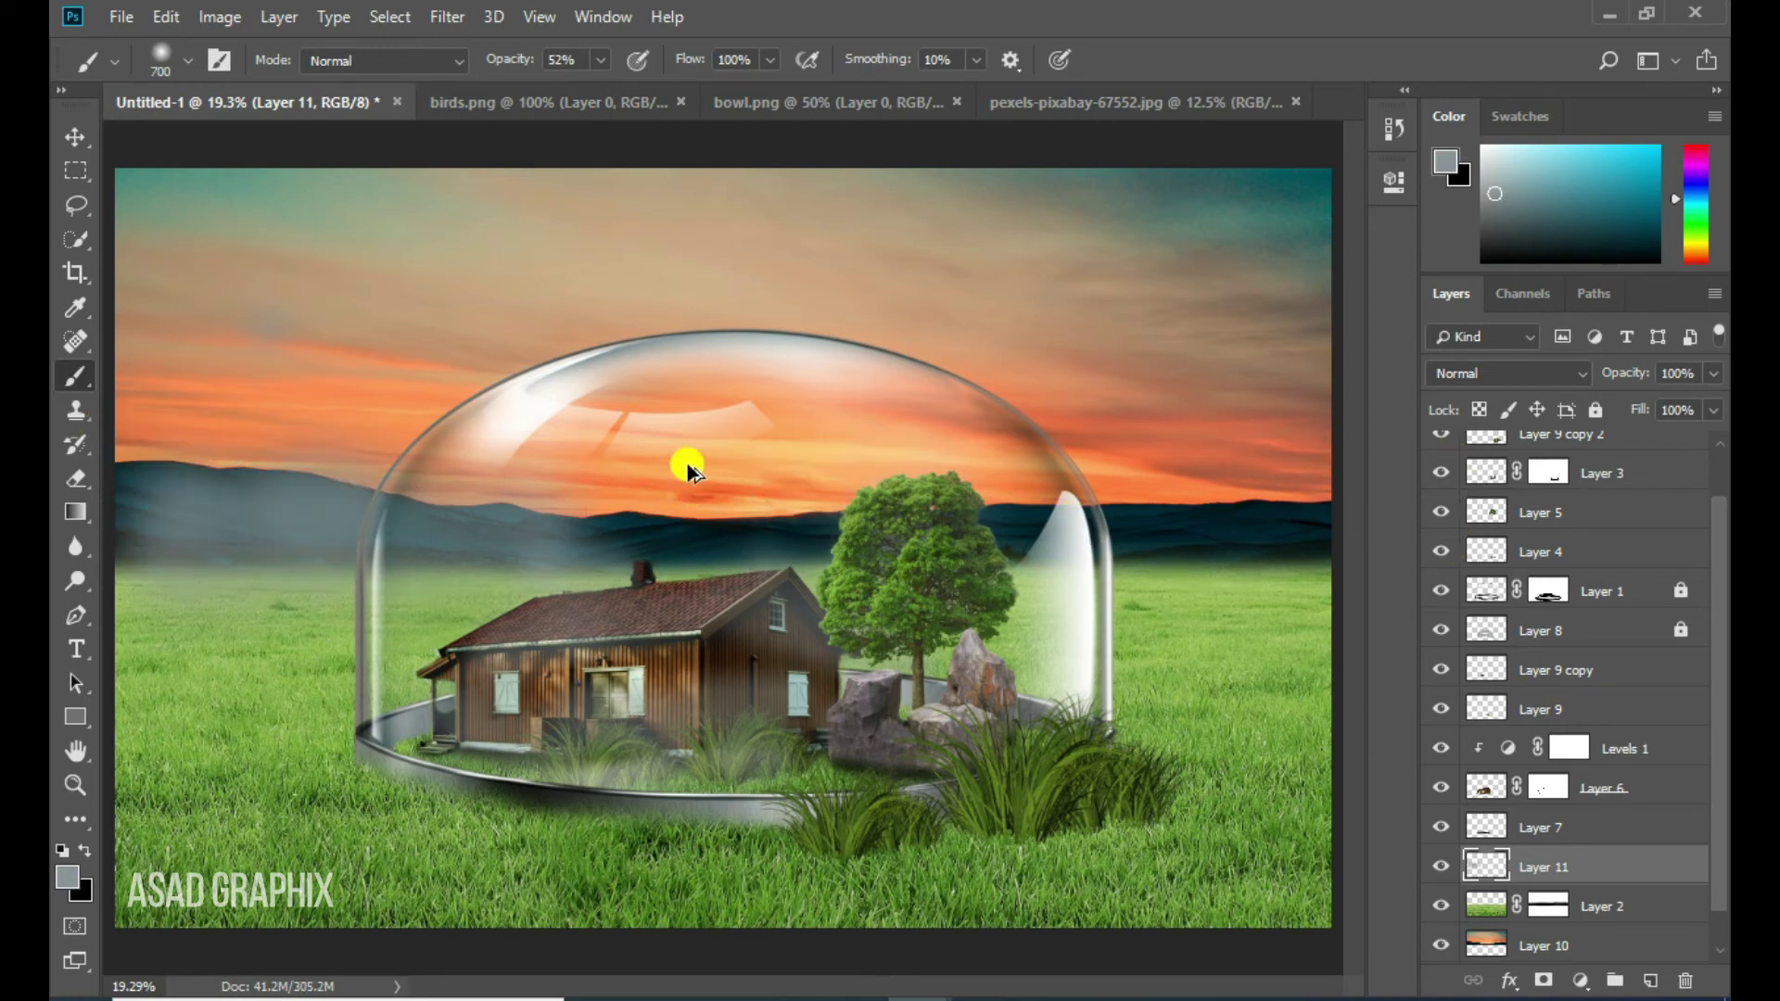
left_click_drag(687, 464, 257, 516)
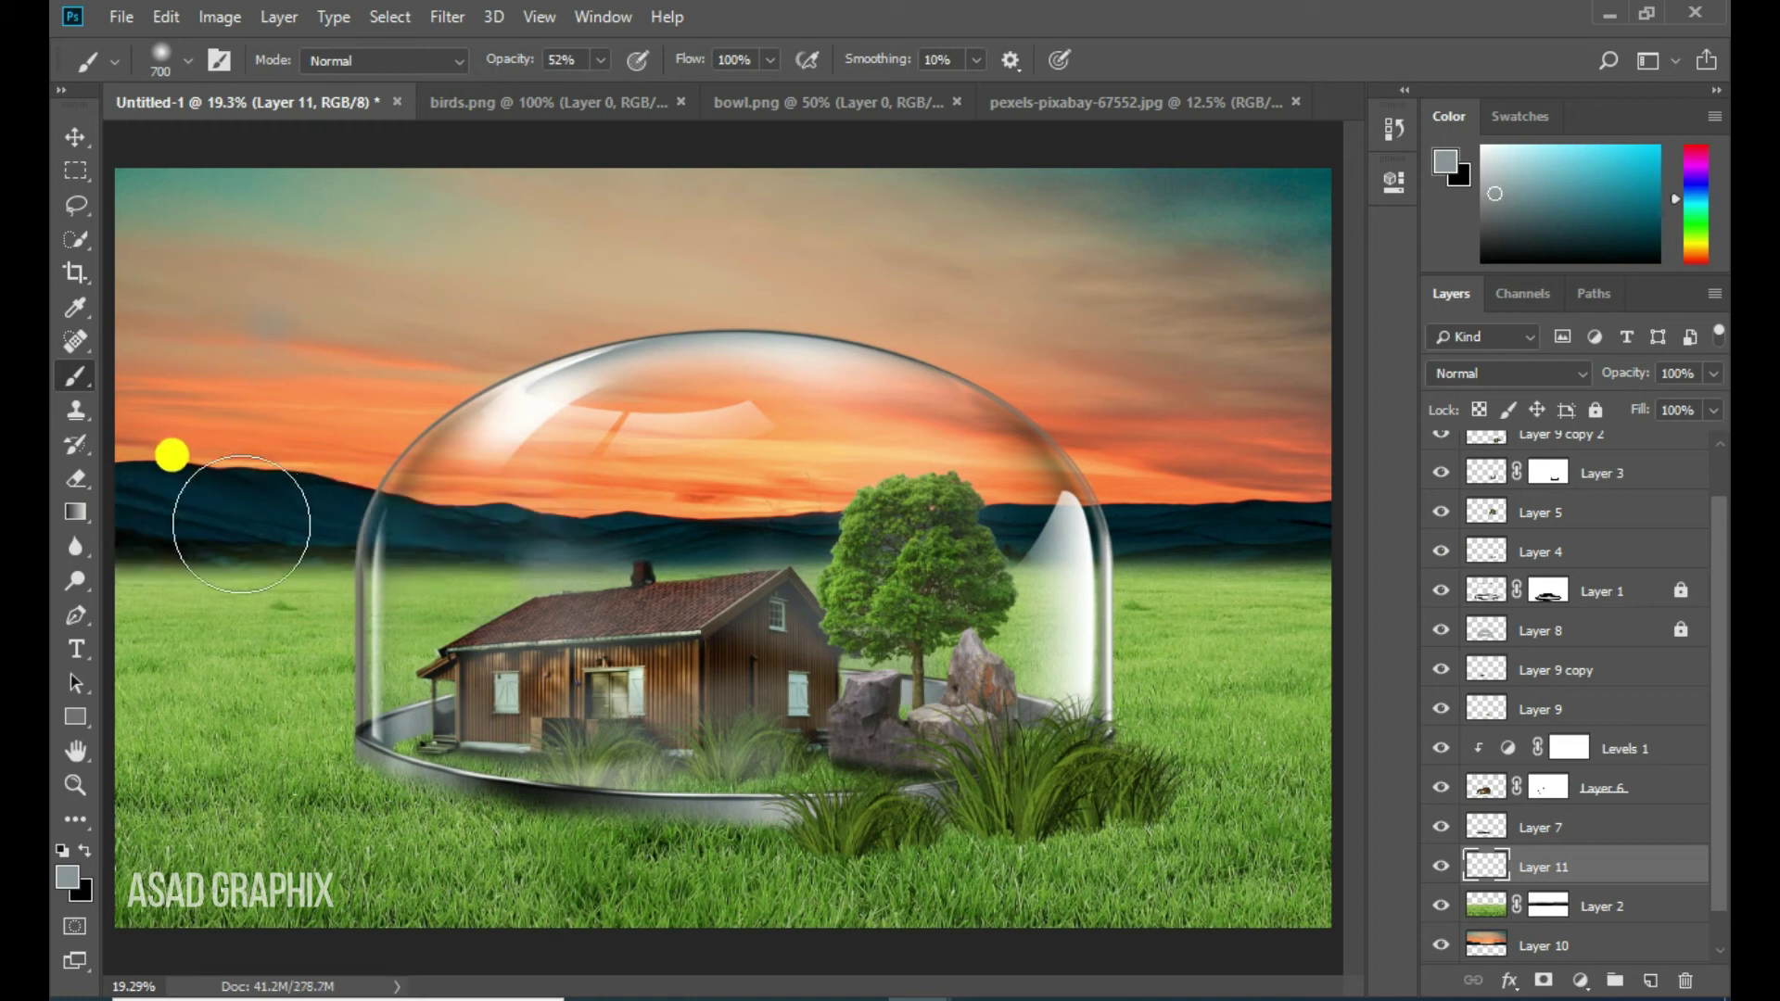
left_click_drag(127, 445, 1391, 445)
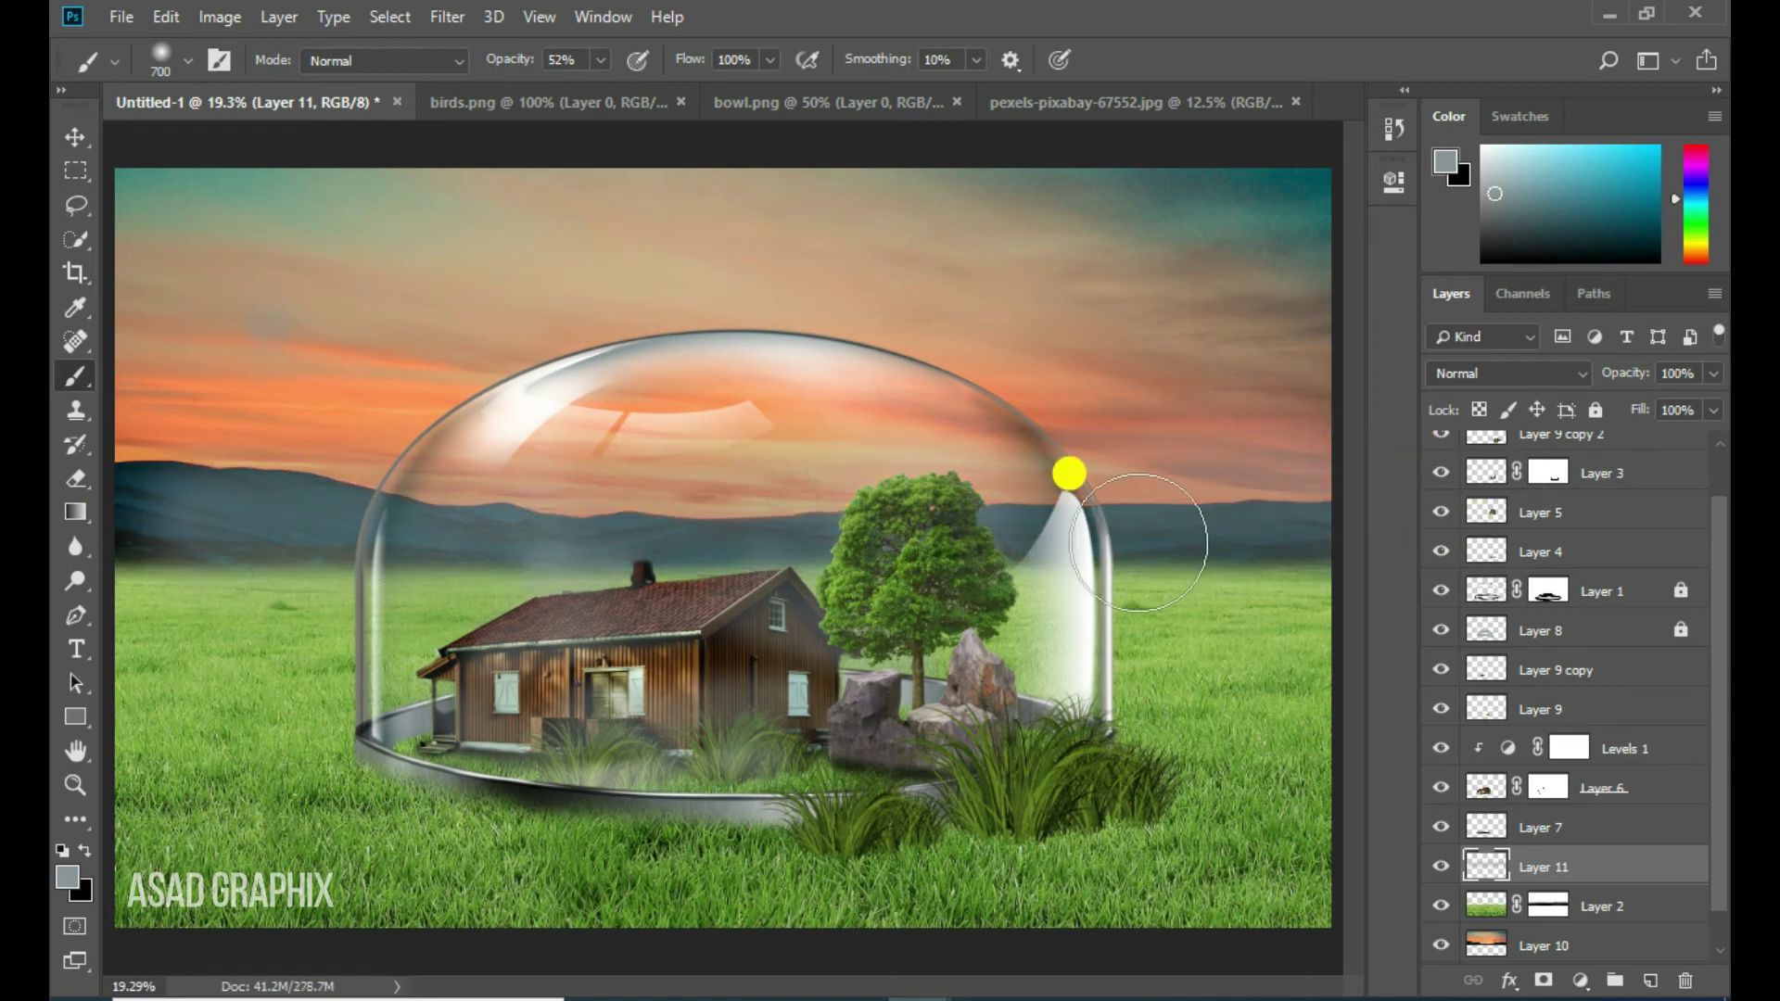
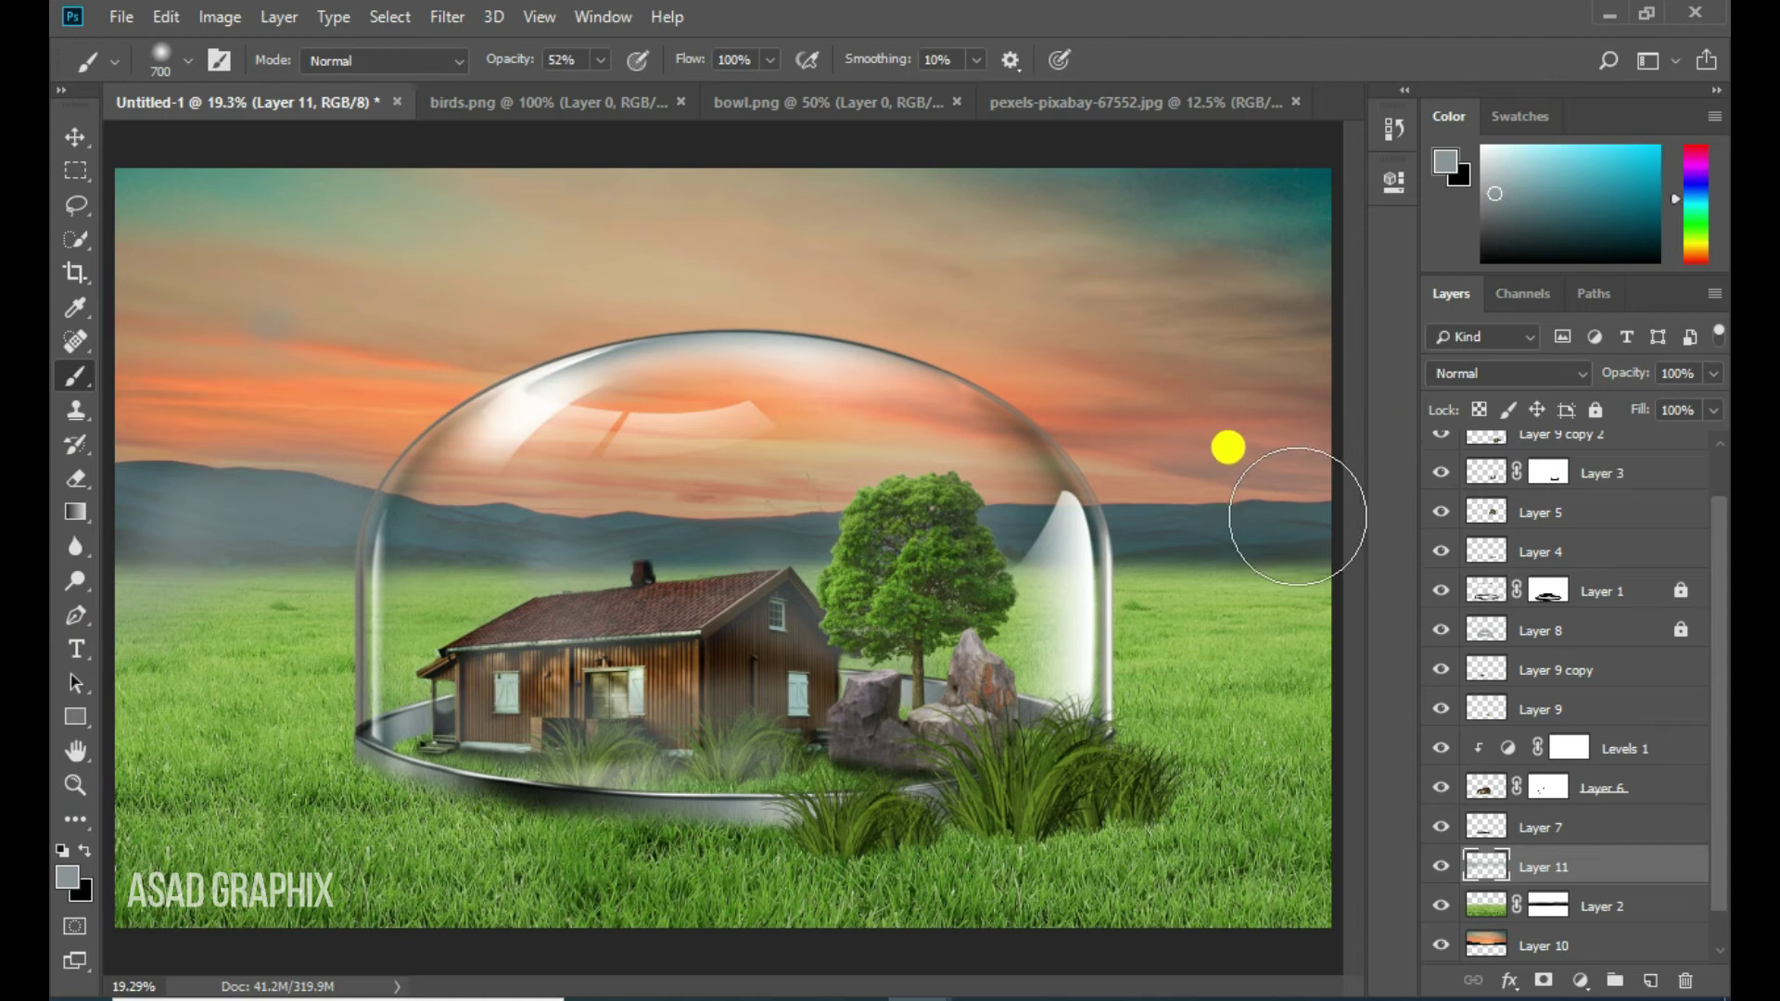
Enlarge the soft brush to 2800 and dab haze over the hills in and right of the dome
key("bracketright")
key("bracketright")
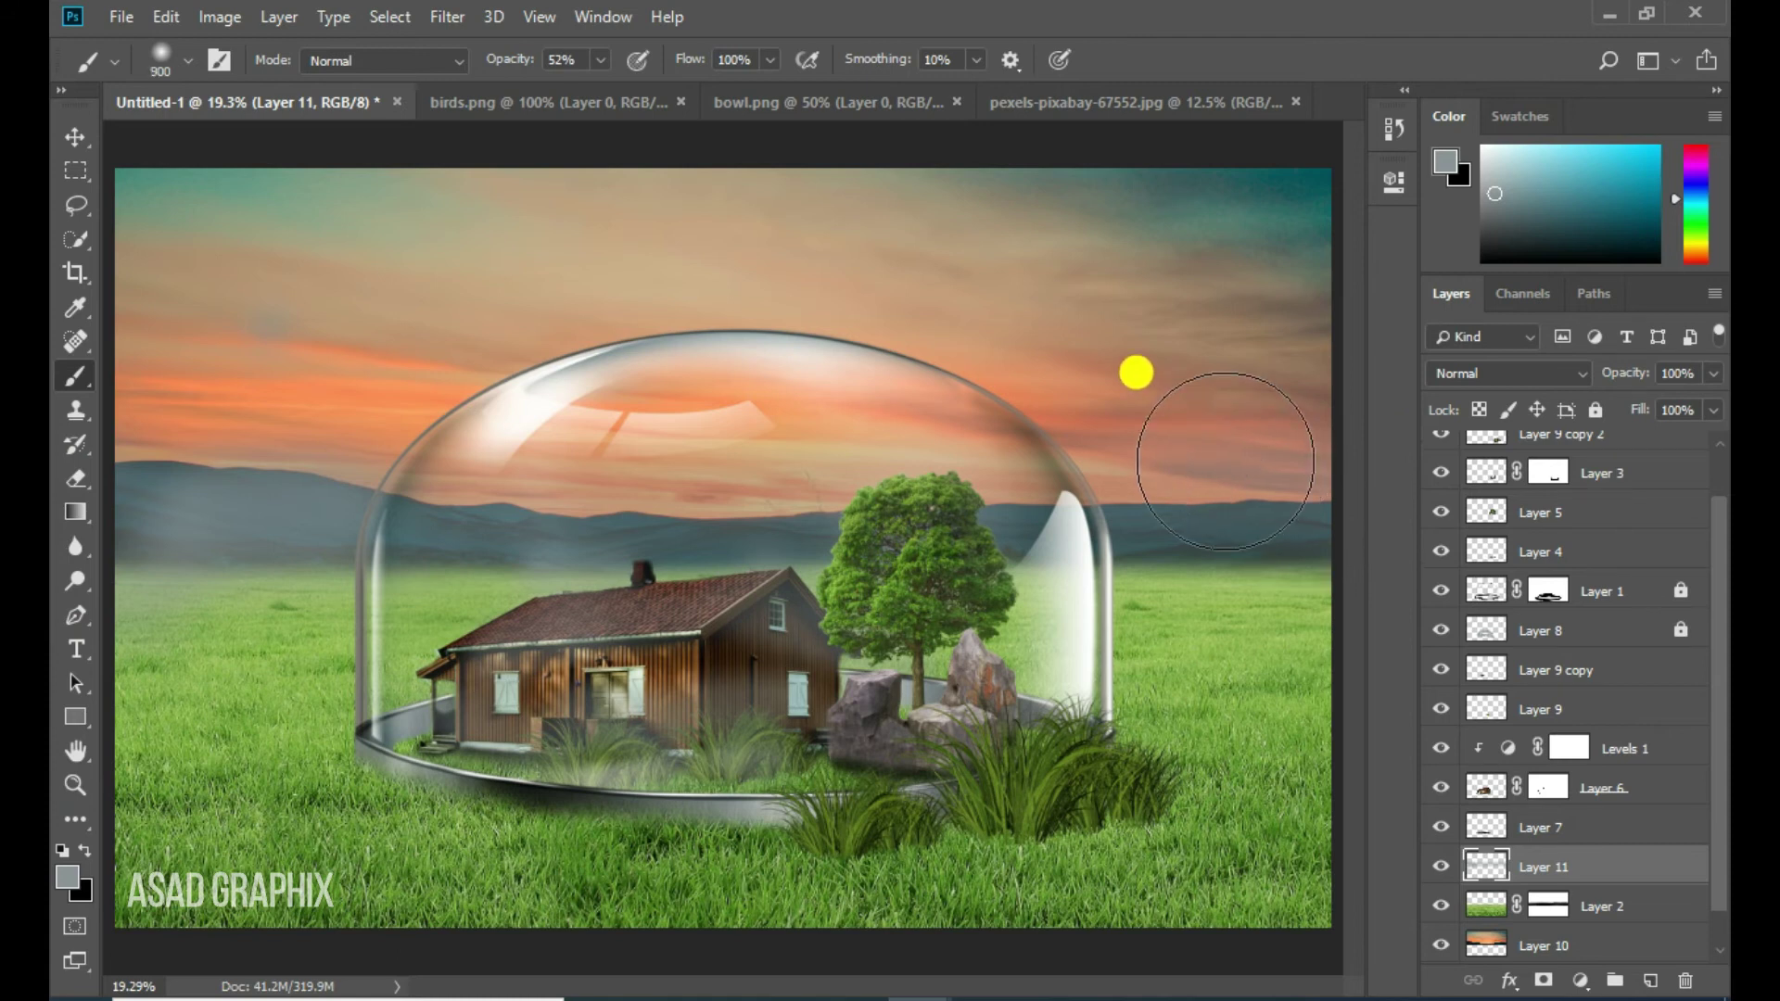
key("bracketright")
key("bracketright")
key("bracketright")
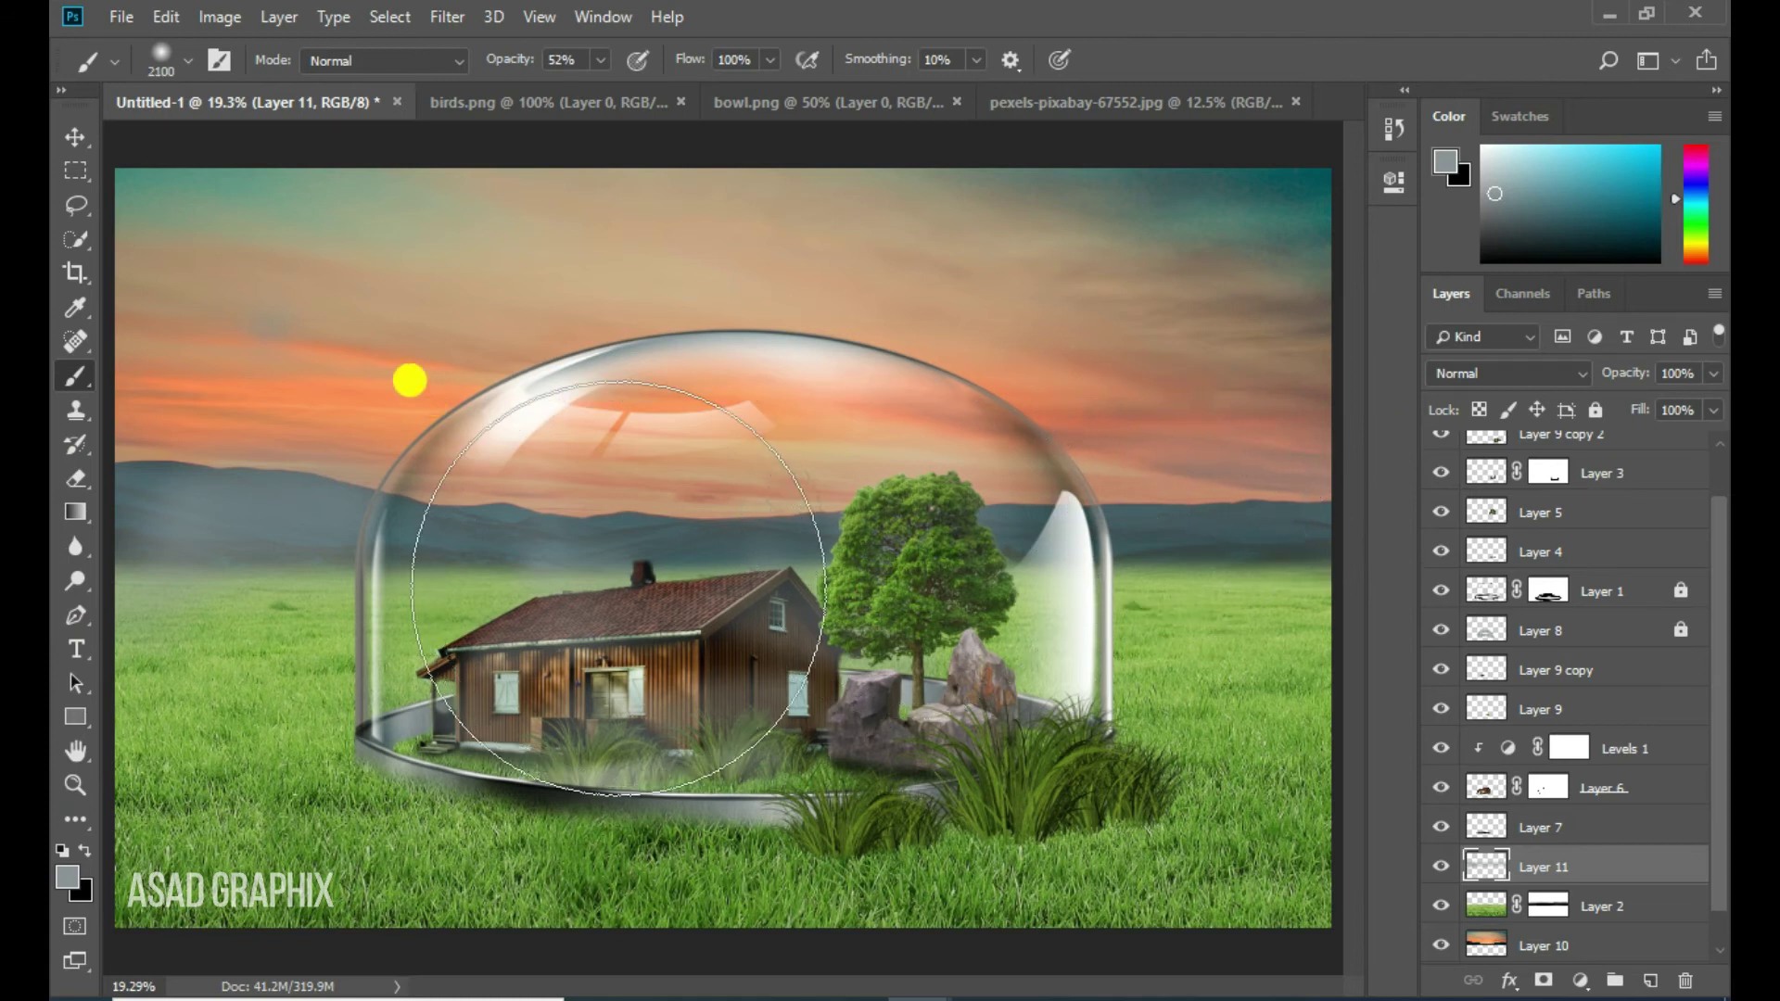
key("bracketright")
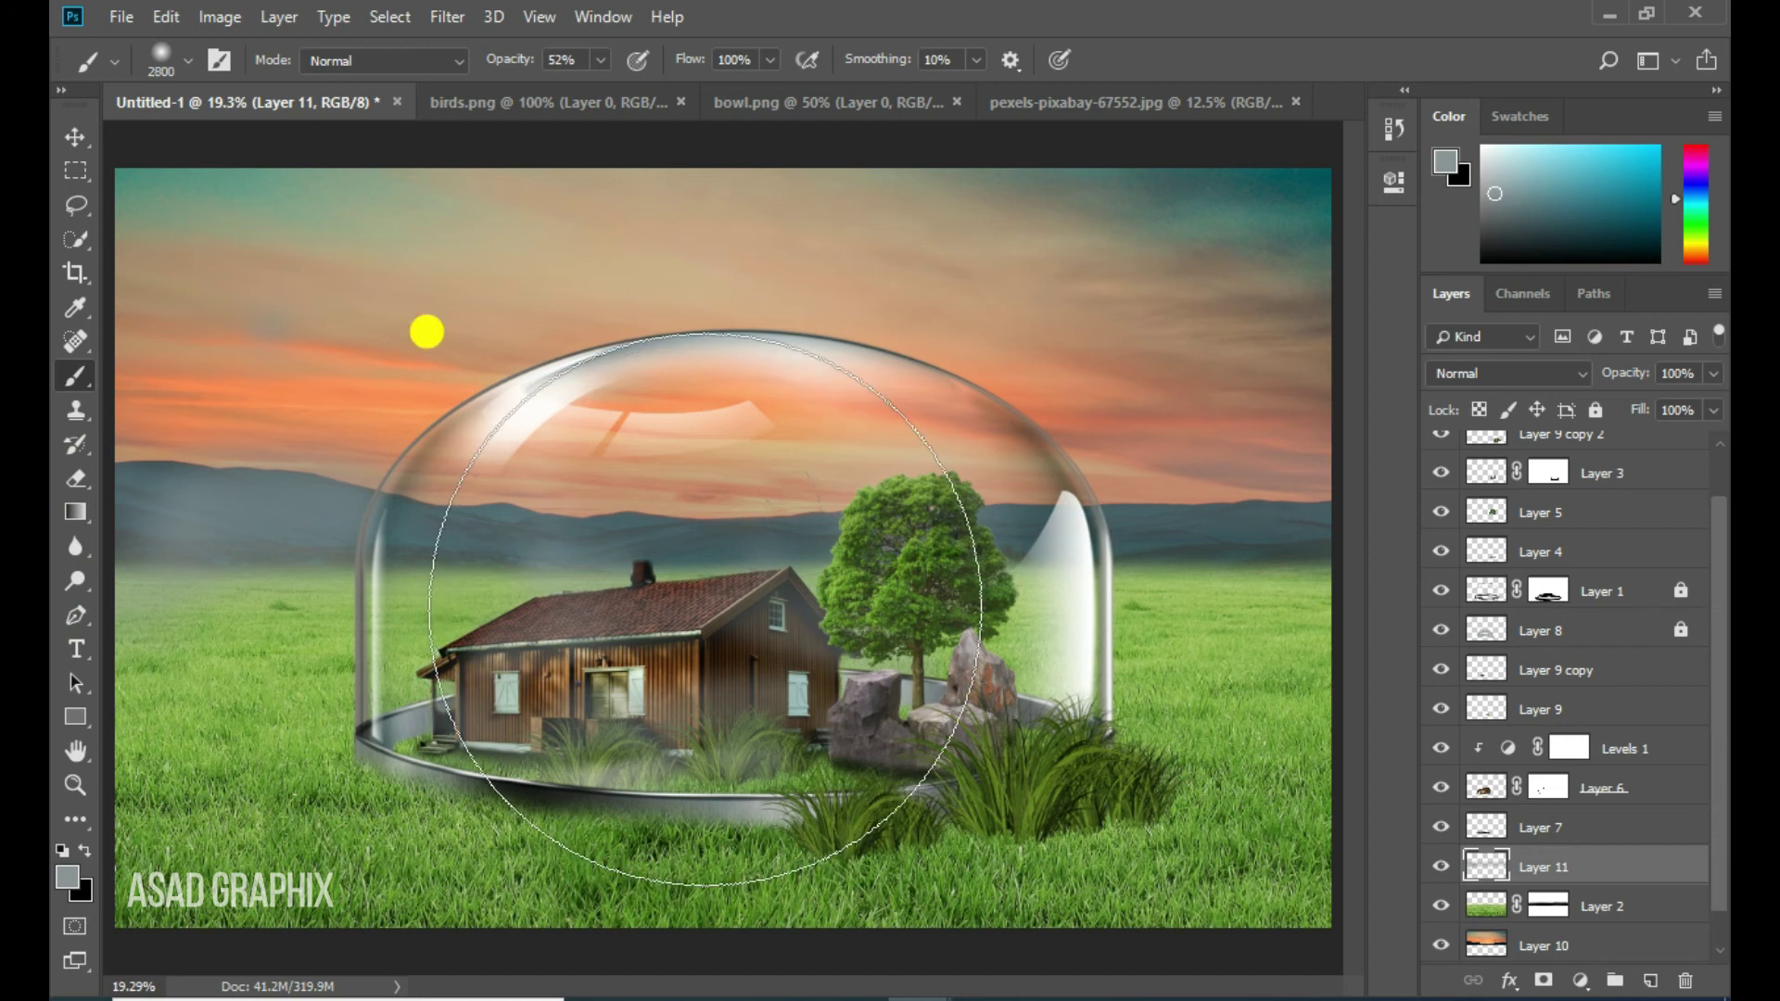
left_click(705, 607)
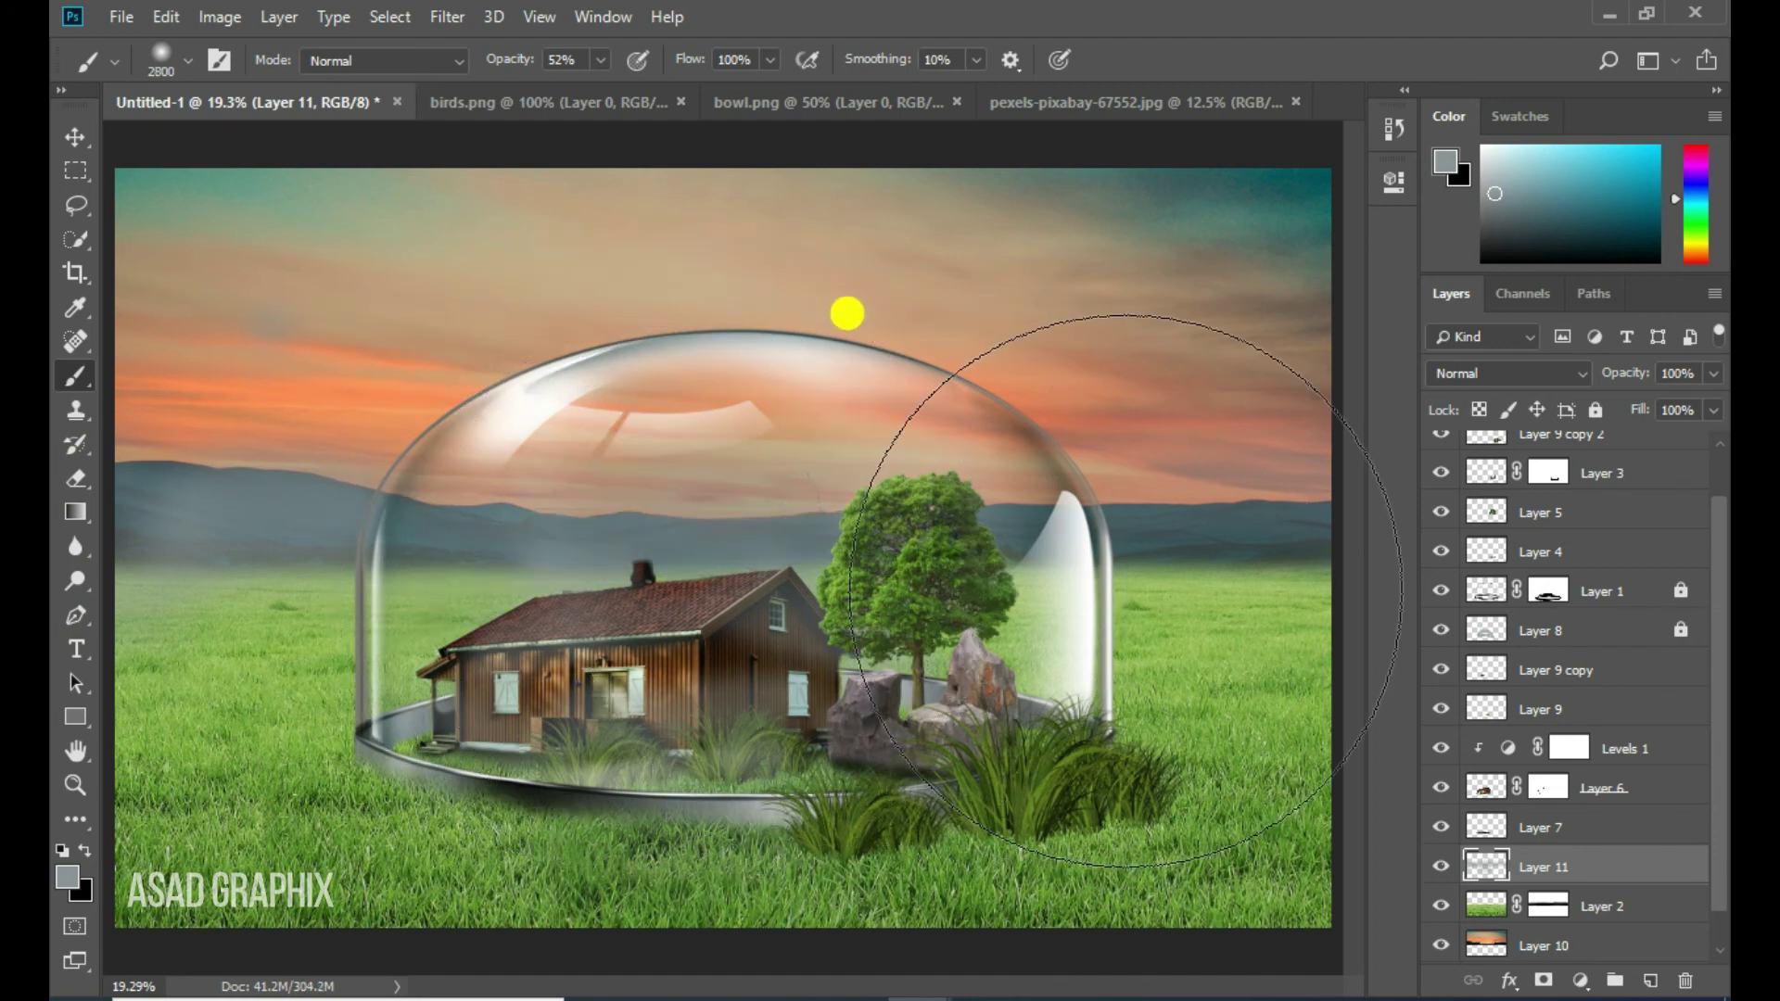
left_click(1299, 760)
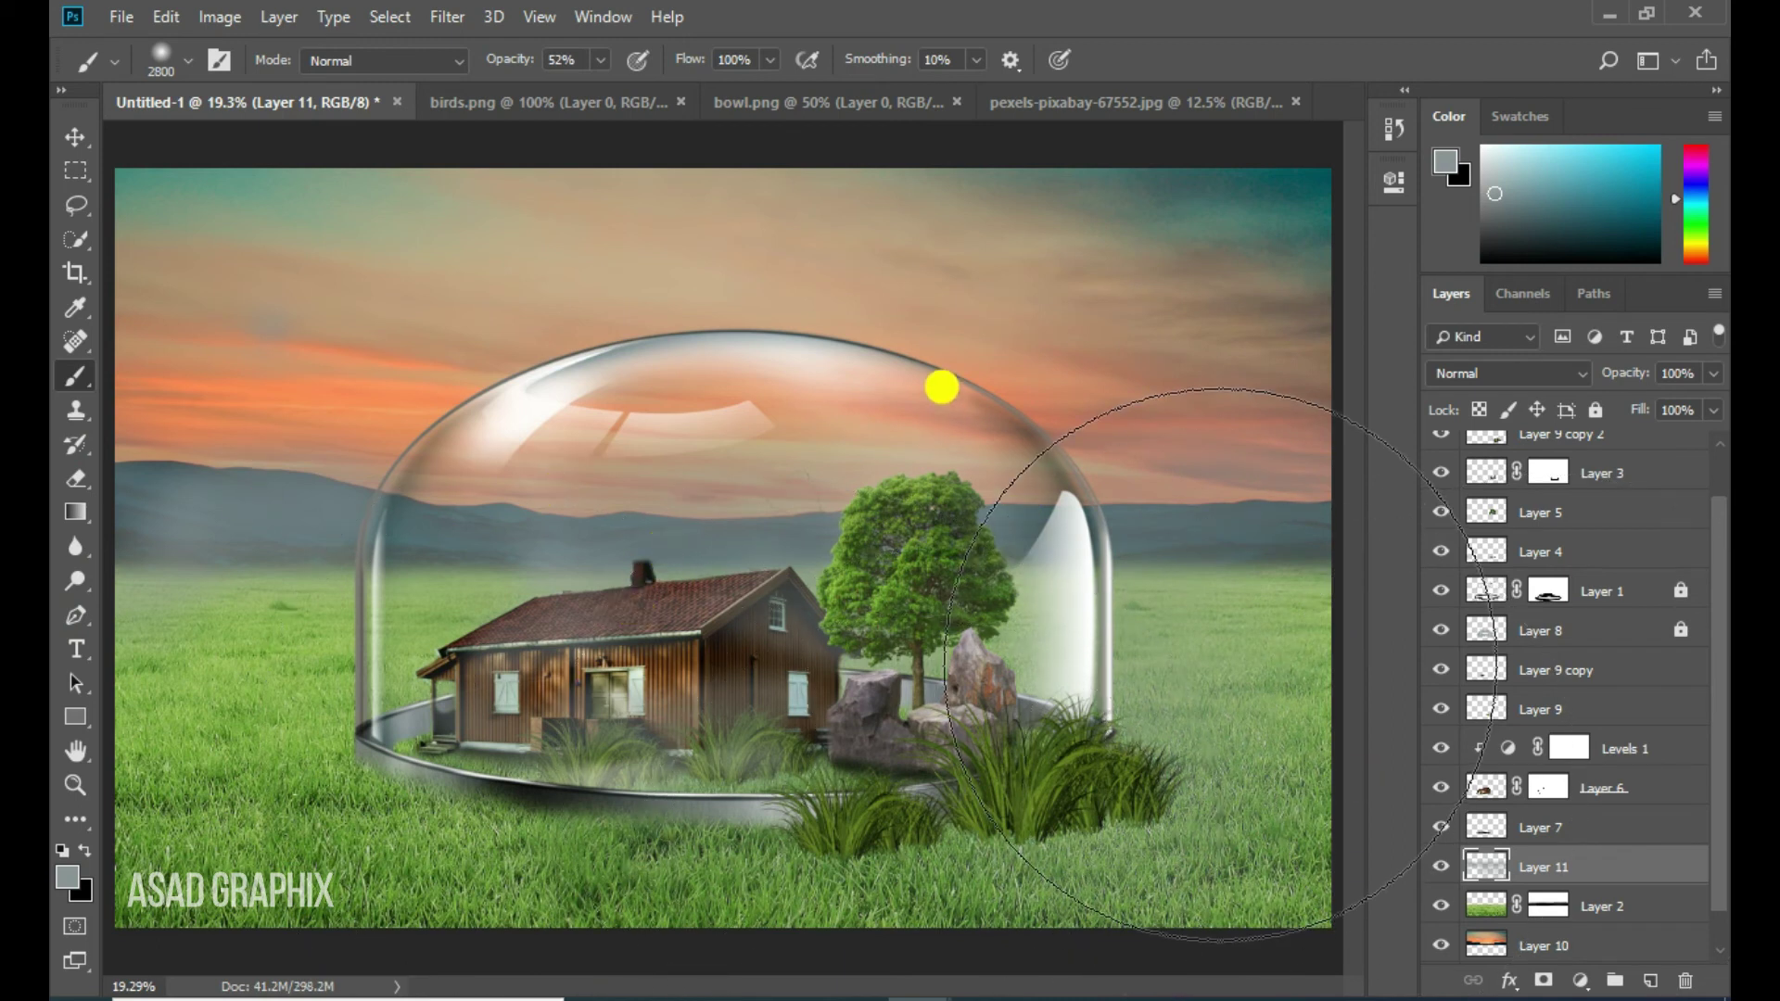
Haze the grass with a smaller brush, then lower Layer 11's opacity to 82%
key("bracketleft")
key("bracketleft")
key("bracketleft")
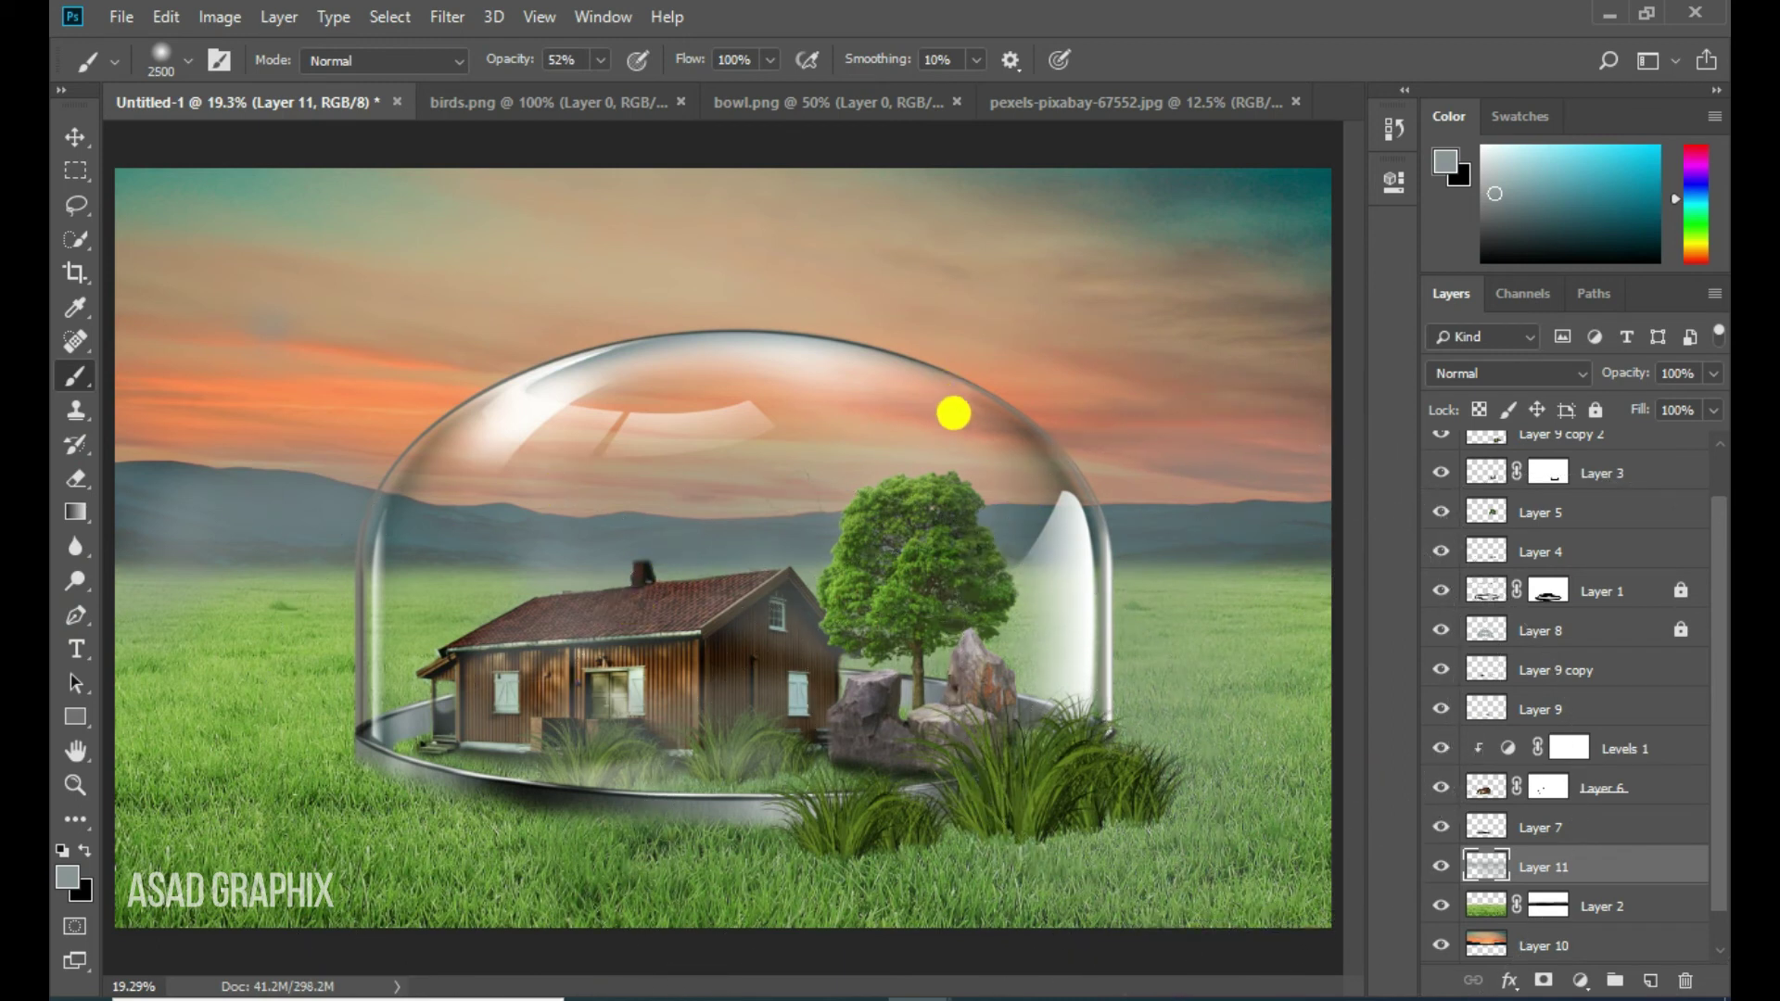
key("bracketleft")
key("bracketleft")
key("bracketleft")
key("bracketleft")
key("bracketleft")
key("bracketleft")
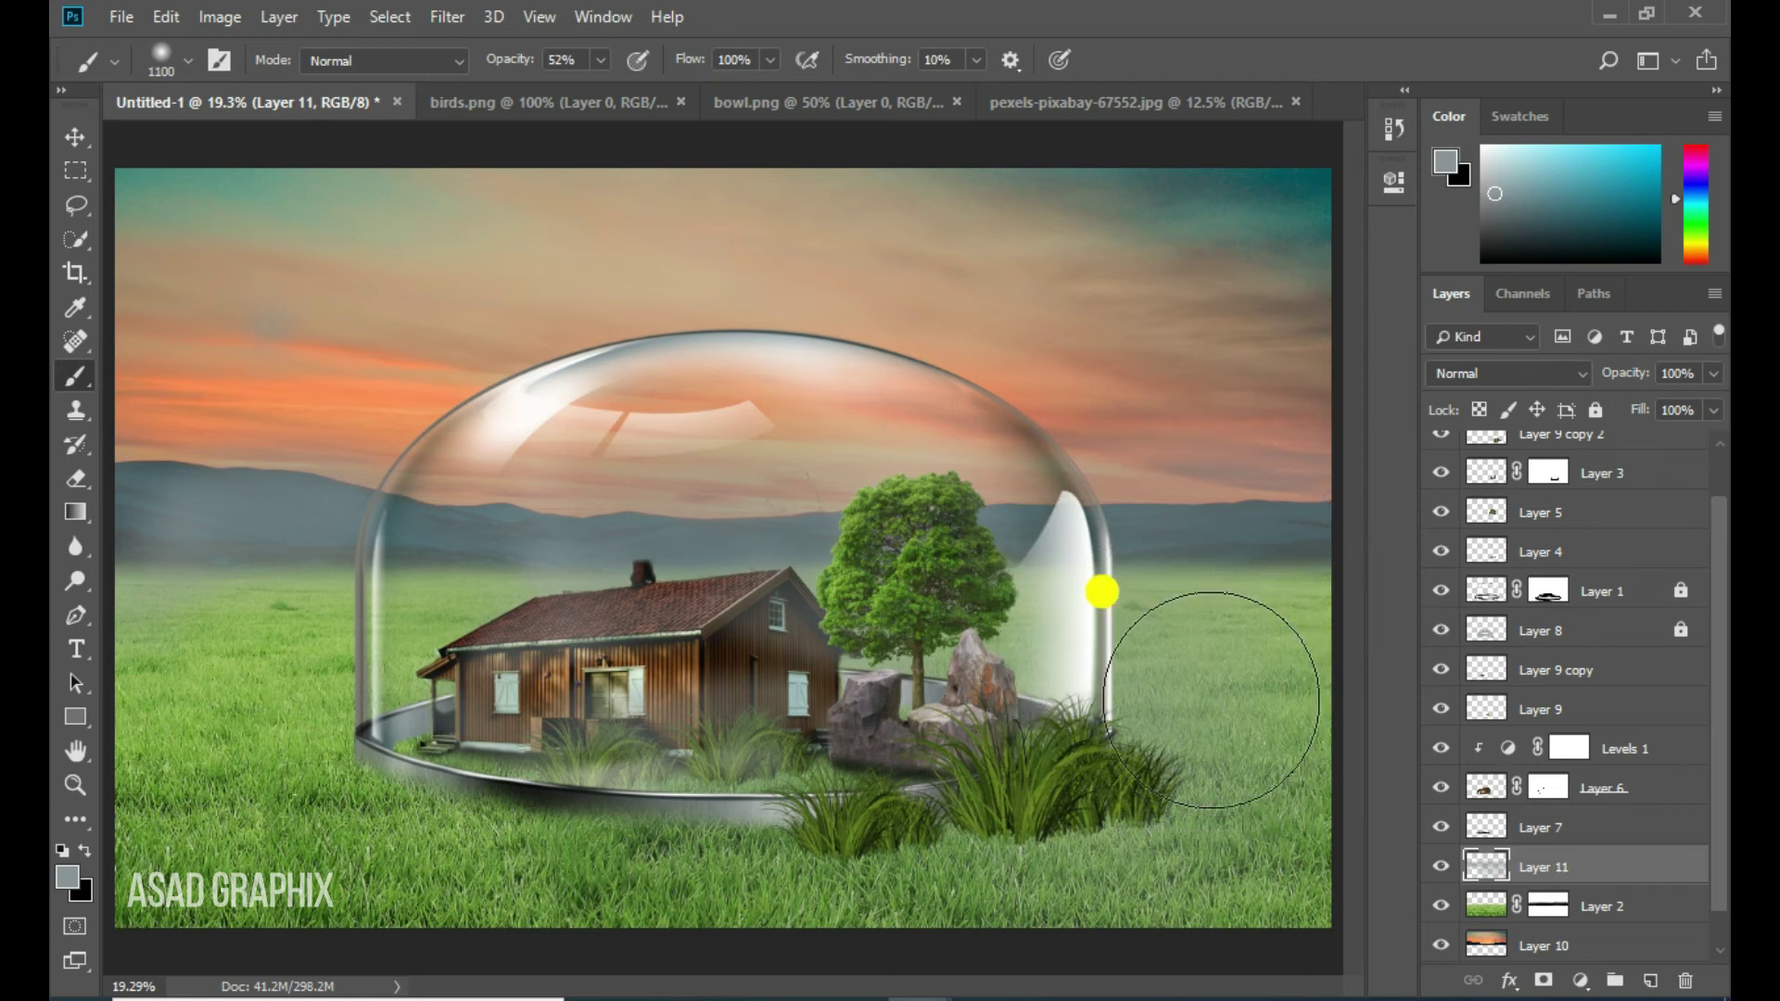
left_click_drag(1224, 688, 51, 695)
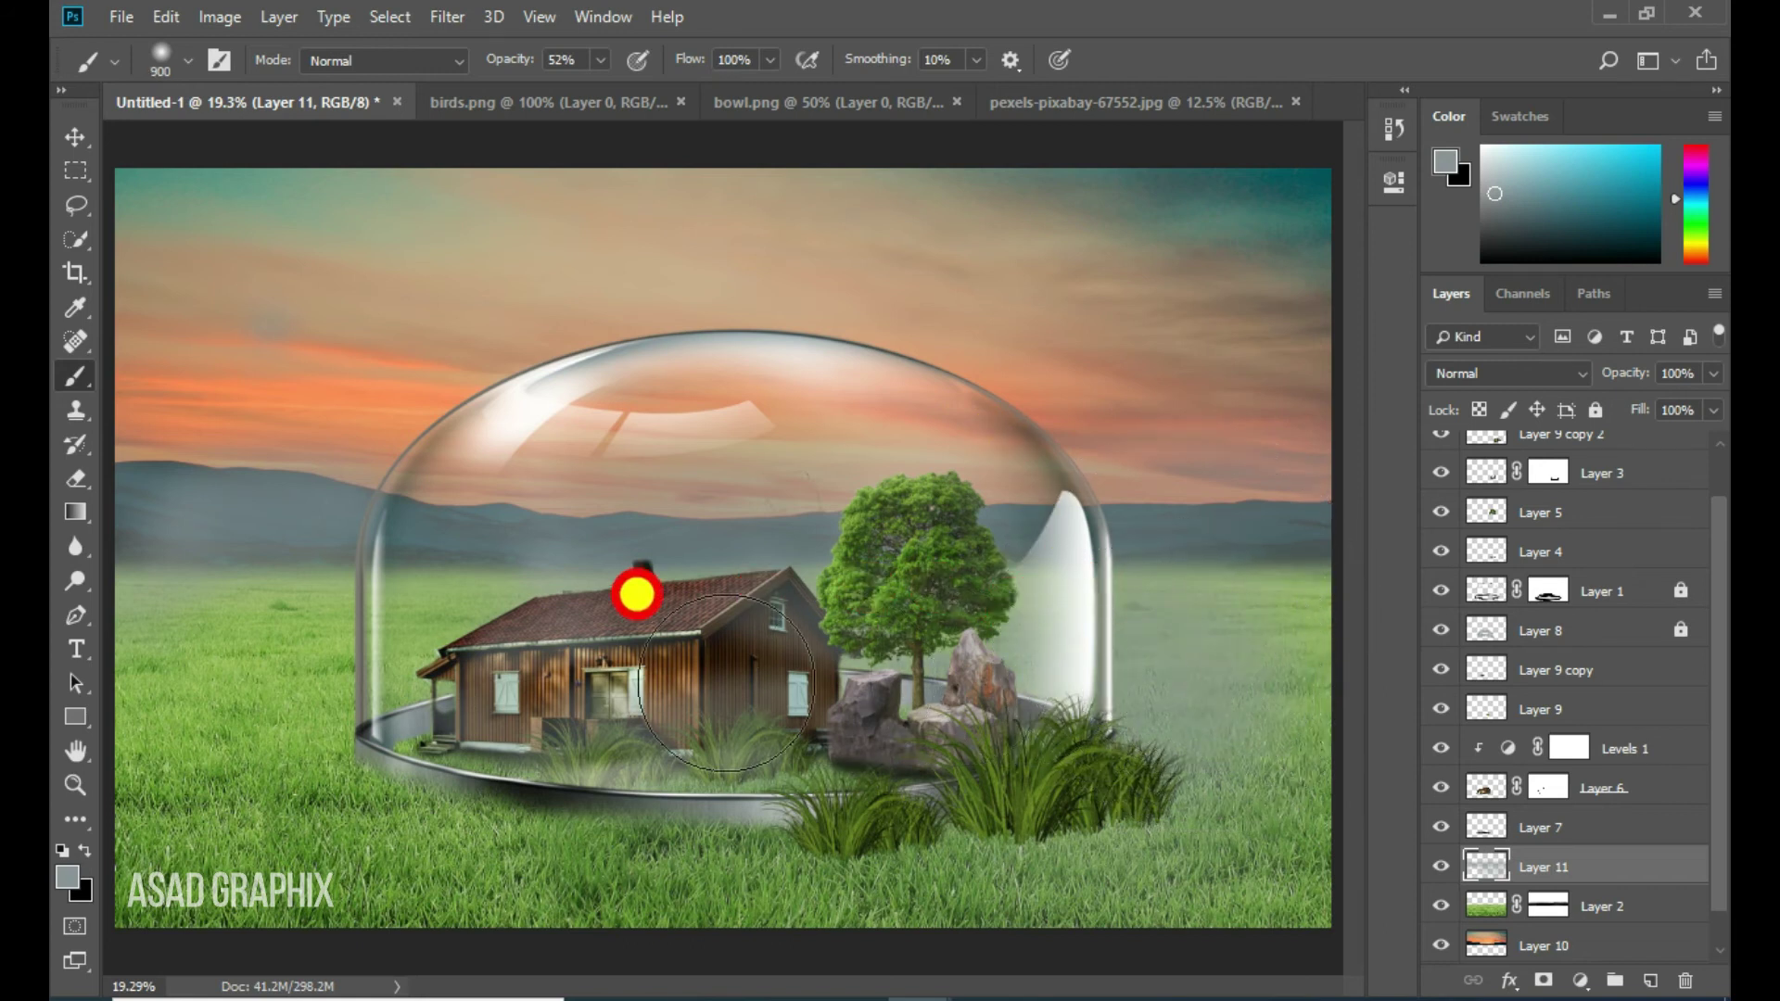
left_click_drag(139, 649, 397, 516)
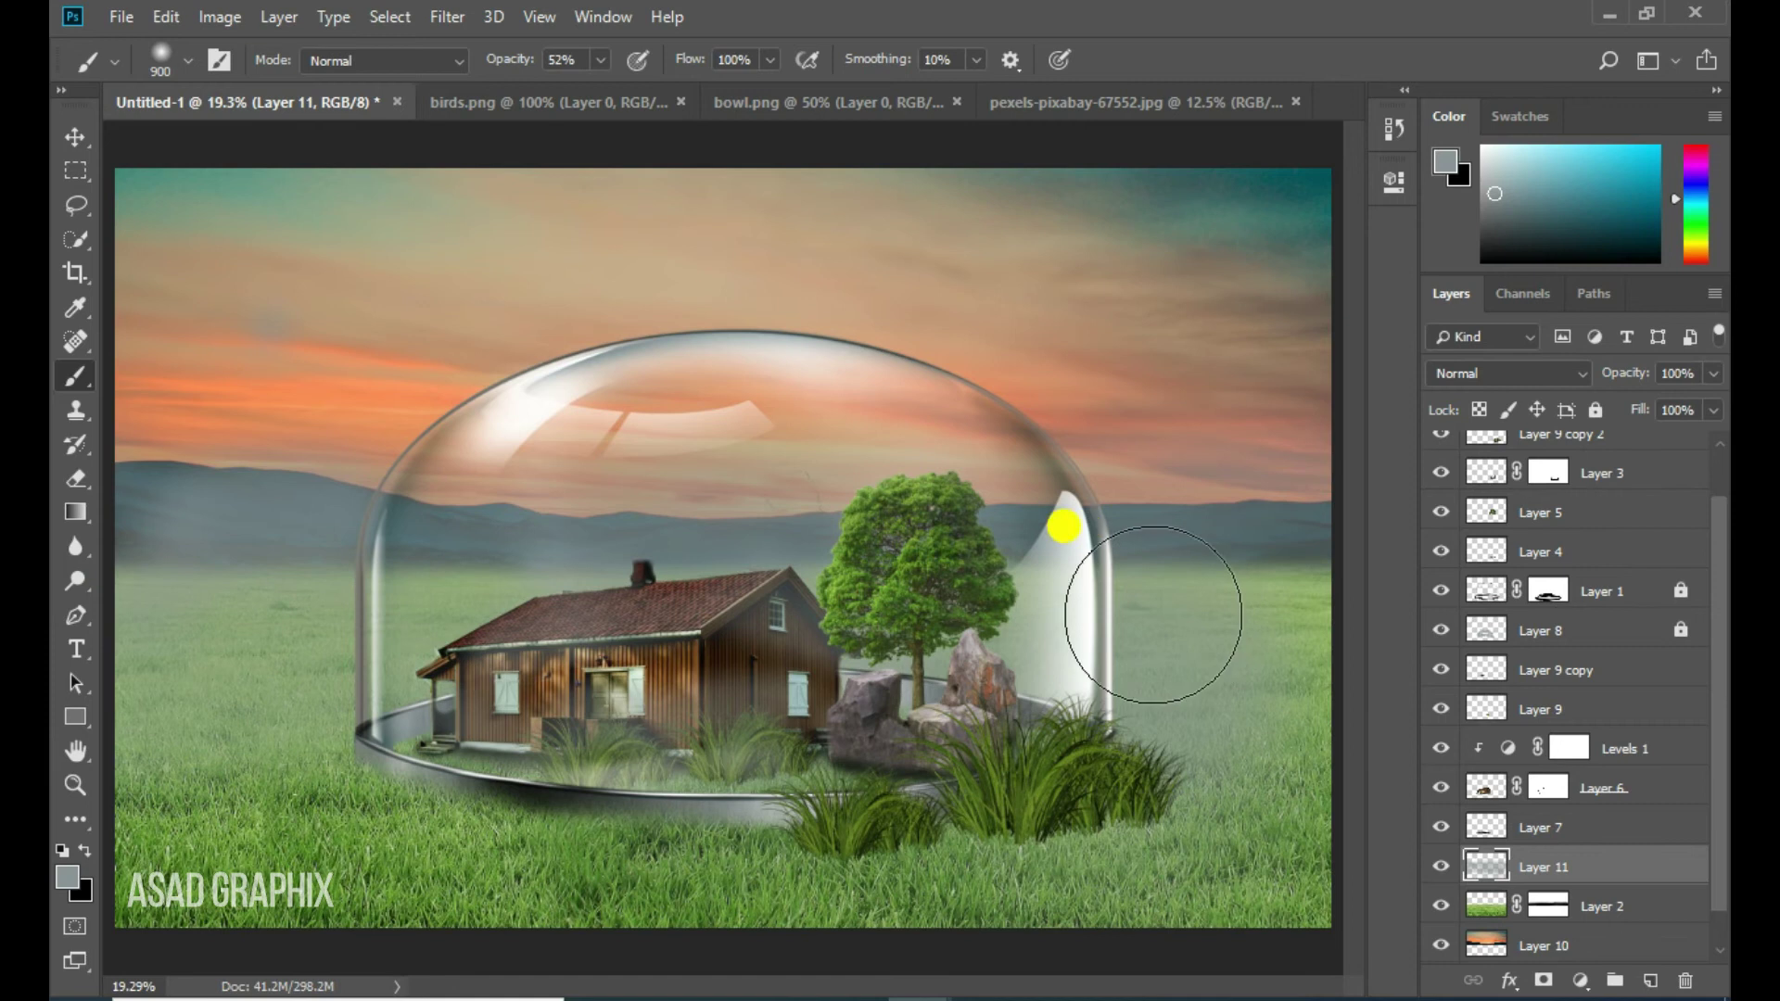
left_click(1296, 683)
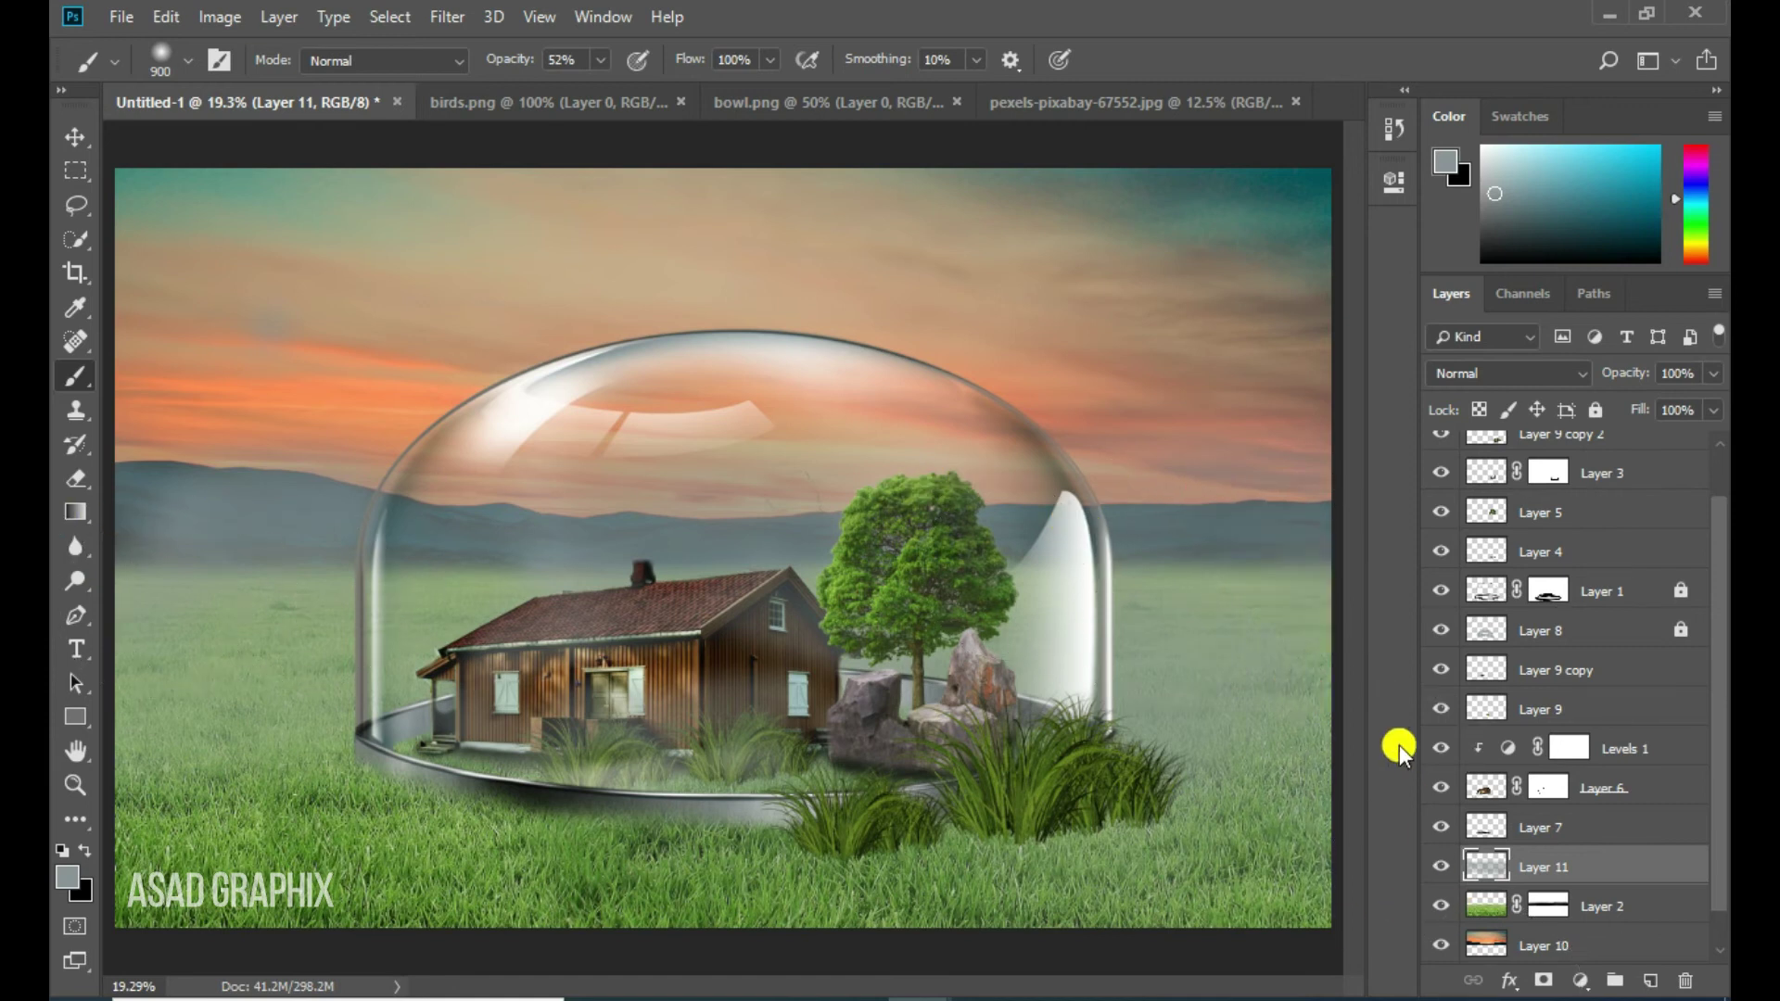
left_click_drag(506, 756, 620, 784)
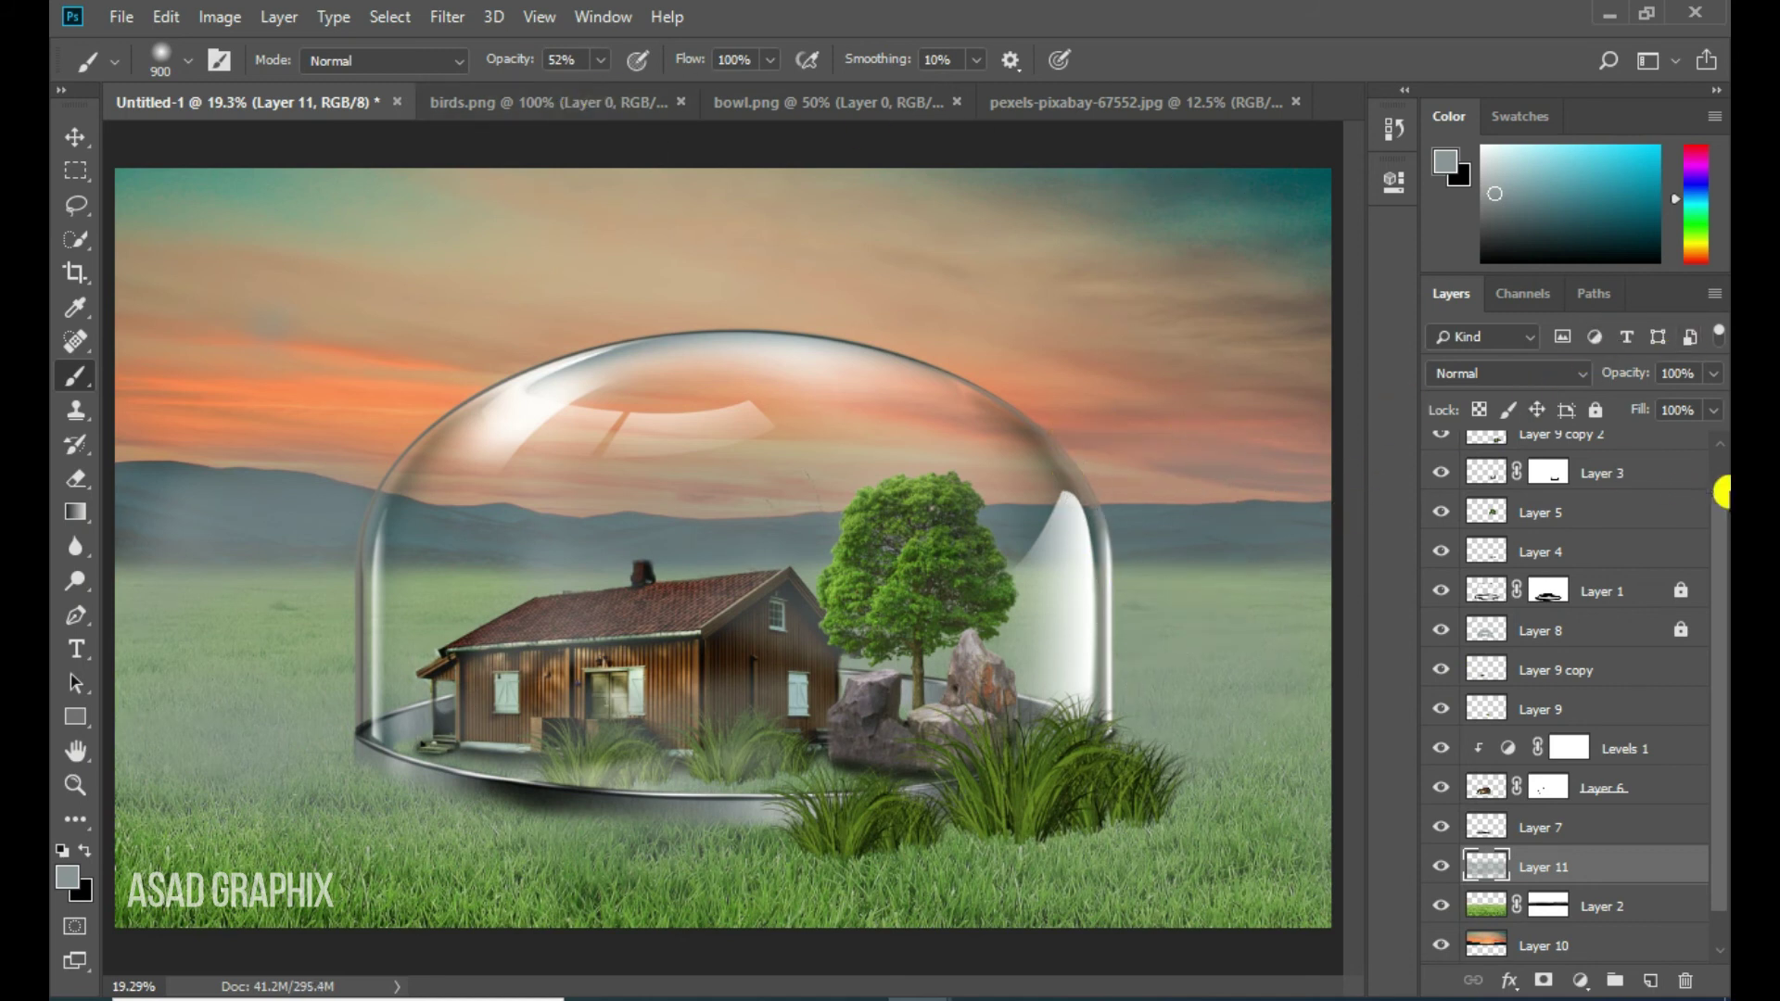
left_click(1705, 378)
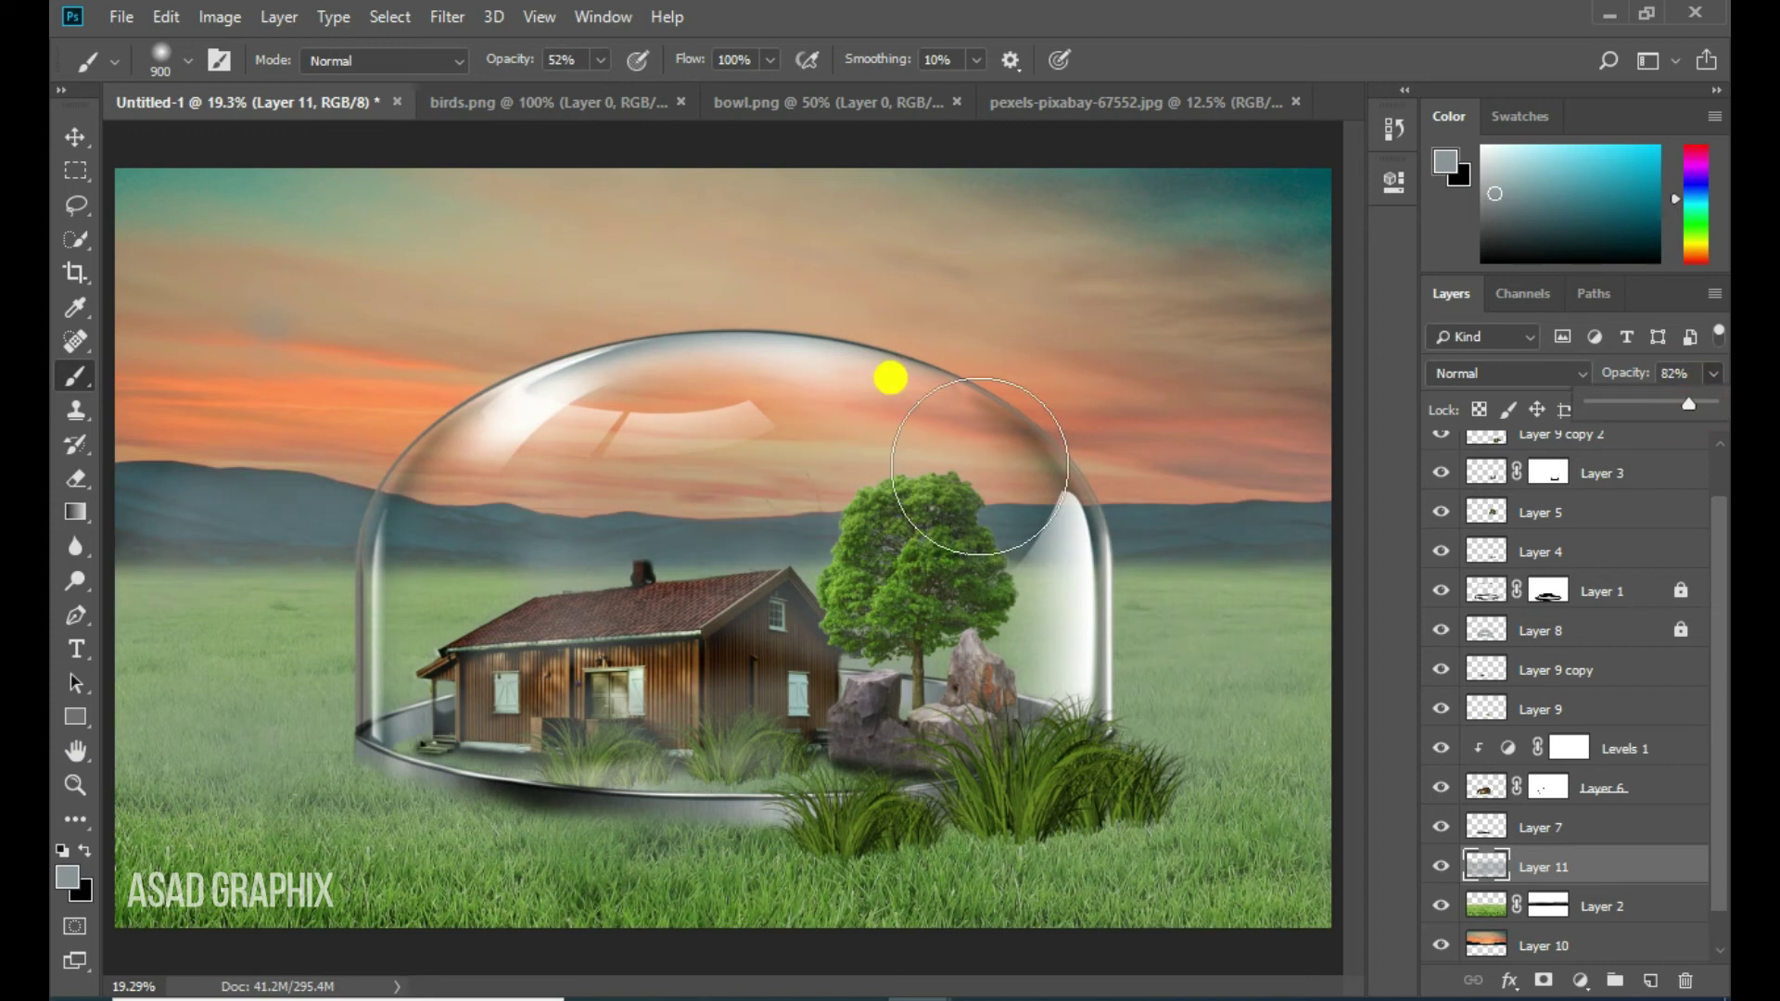
left_click(75, 141)
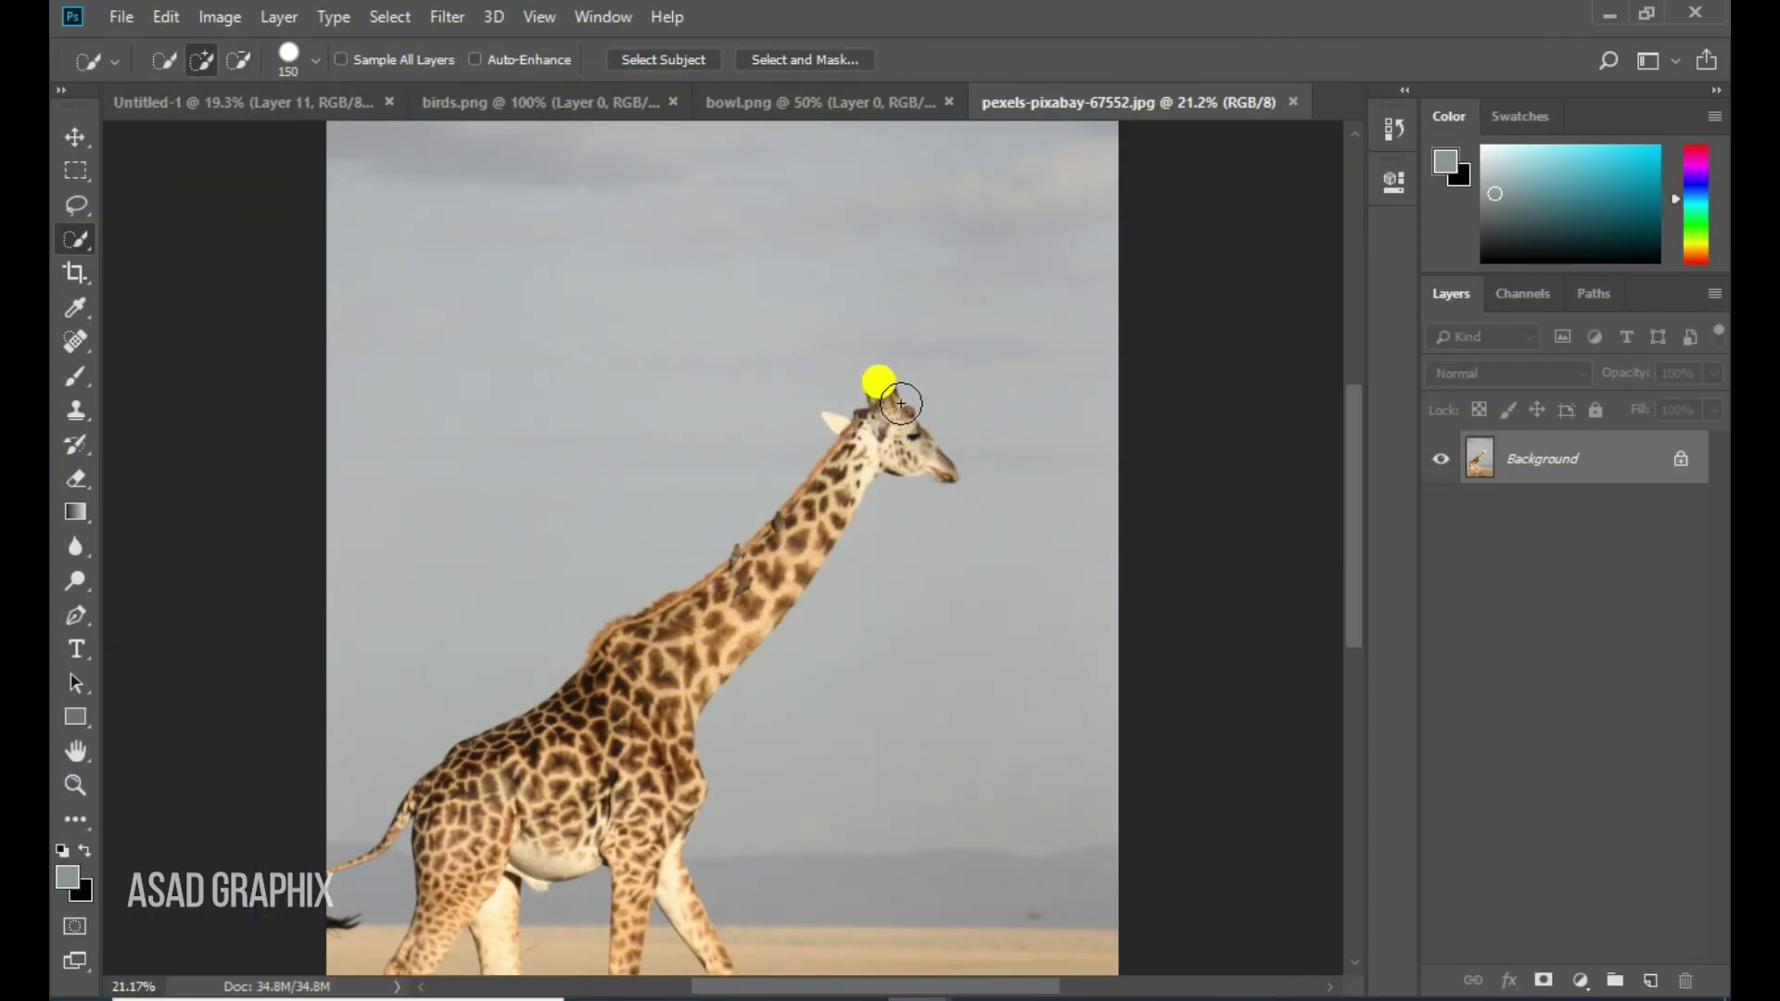
Quick-select the giraffe's neck, body and legs, shrinking the brush to reach the feet
mouse_move(883, 408)
left_mouse_down()
mouse_move(767, 512)
mouse_move(941, 290)
mouse_move(915, 650)
left_mouse_up()
scroll(915, 650, "up", 5)
key("bracketleft")
key("bracketleft")
key("bracketleft")
scroll(907, 485, "down", 3)
left_click_drag(628, 461, 916, 424)
scroll(739, 175, "up", 5)
key("bracketleft")
key("bracketleft")
key("bracketleft")
scroll(716, 468, "down", 3)
left_click_drag(527, 260, 545, 516)
scroll(742, 556, "up", 2)
left_click_drag(993, 617, 802, 501)
Trim excess around the horns and chin, add the leg's left edge and subtract the background beside it
scroll(802, 501, "up", 5)
scroll(998, 445, "up", 5)
mouse_move(588, 337)
left_mouse_down()
mouse_move(848, 272)
mouse_move(696, 437)
mouse_move(763, 660)
left_mouse_up()
mouse_move(406, 836)
left_mouse_down()
mouse_move(749, 489)
mouse_move(891, 430)
left_mouse_up()
scroll(704, 556, "down", 5)
scroll(667, 627, "left", 3)
scroll(863, 472, "left", 3)
scroll(849, 534, "down", 5)
left_click_drag(724, 702, 733, 625)
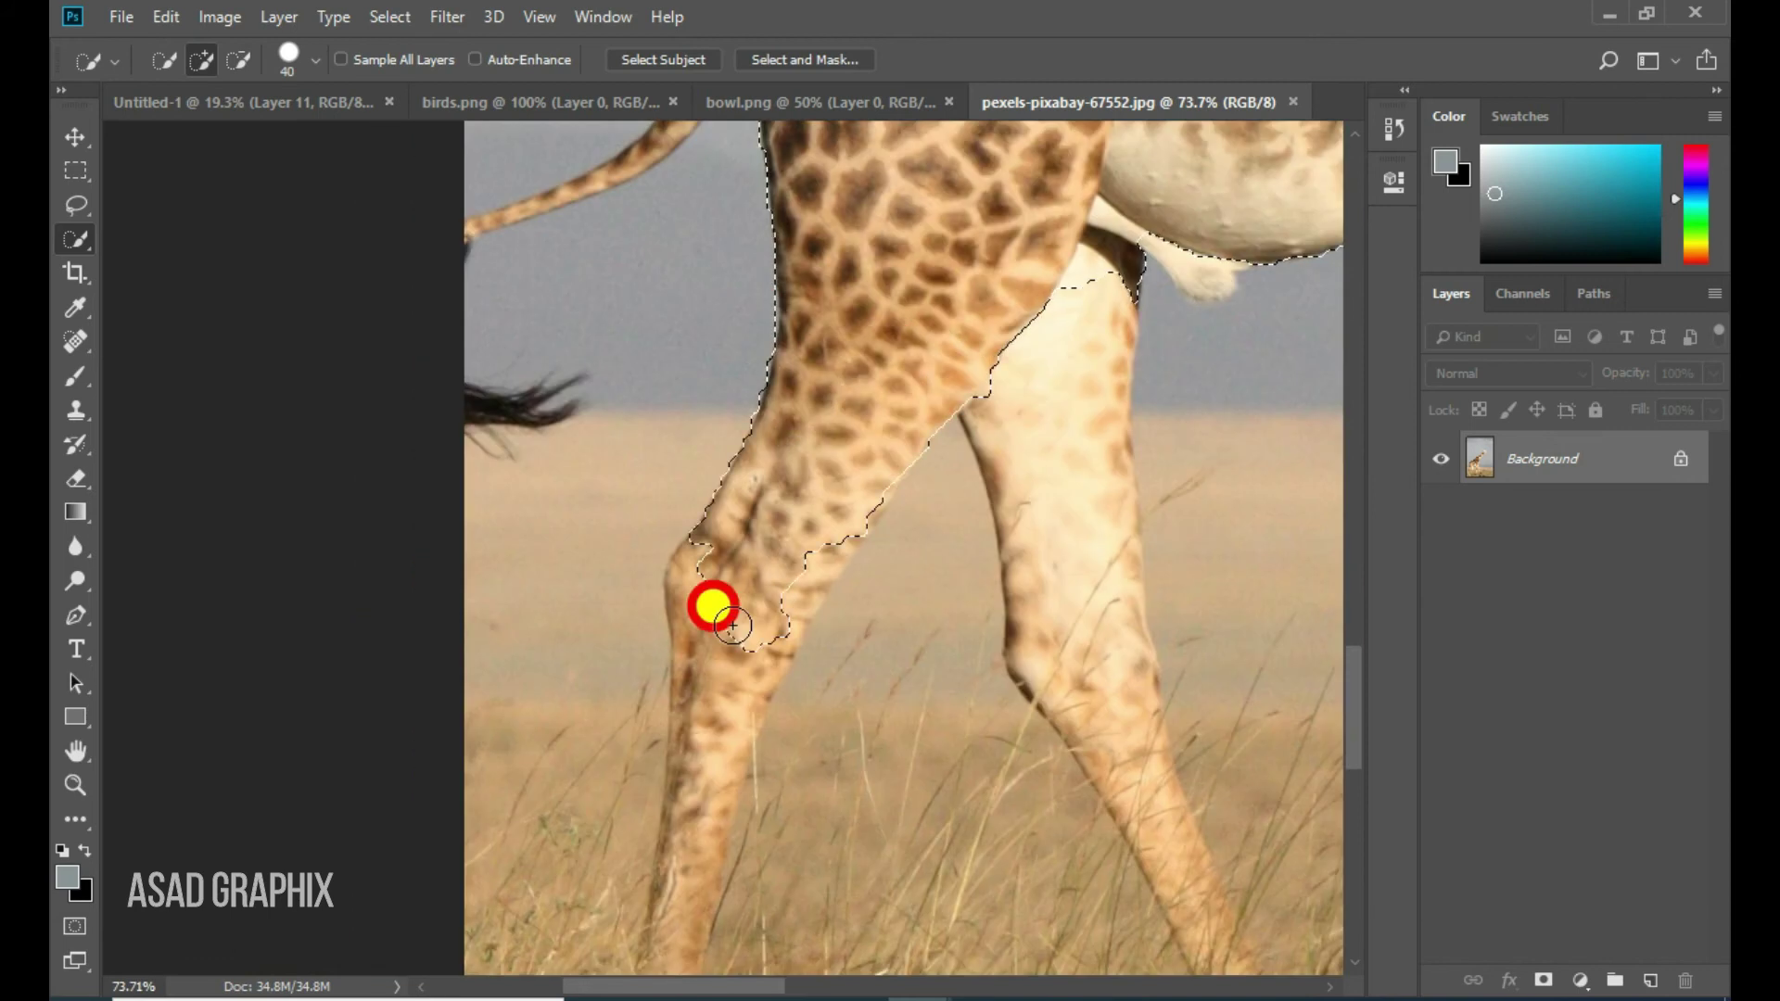
left_click(1087, 617)
left_click(238, 59)
left_click(520, 835)
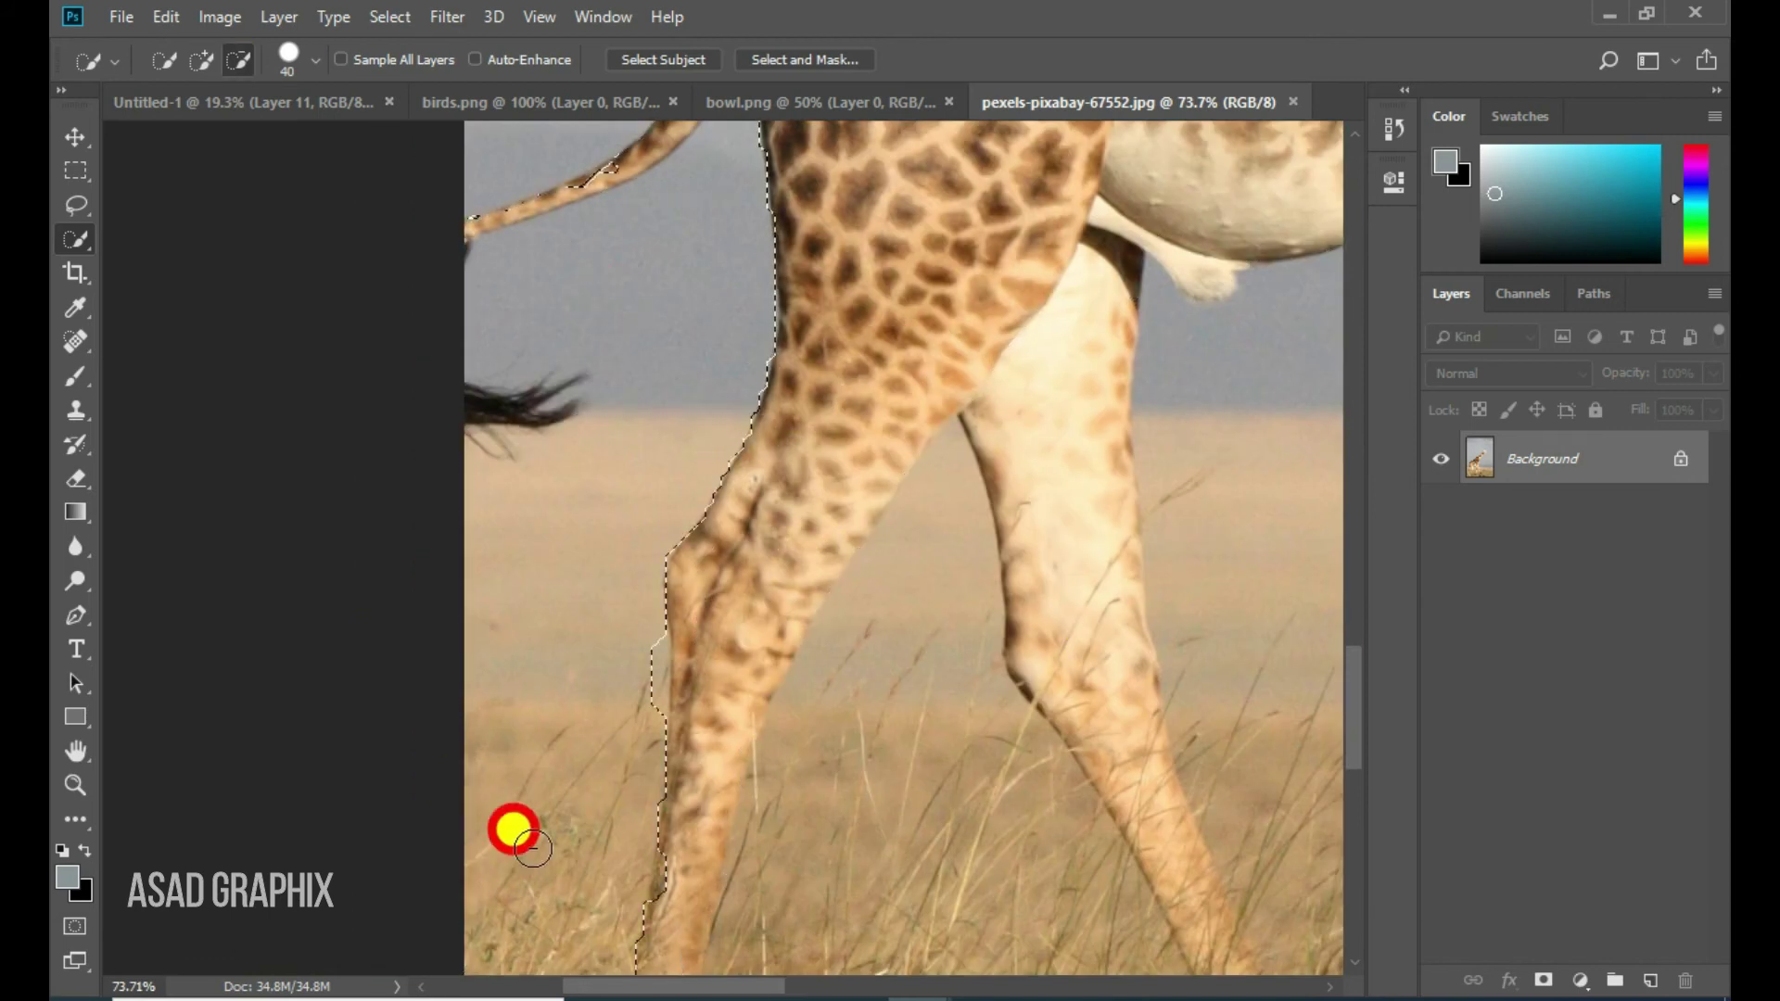
Extend the selection over the upper legs and tail, then fit the whole photo in view
scroll(537, 867, "down", 5)
scroll(536, 867, "right", 2)
left_click_drag(1149, 163, 783, 219)
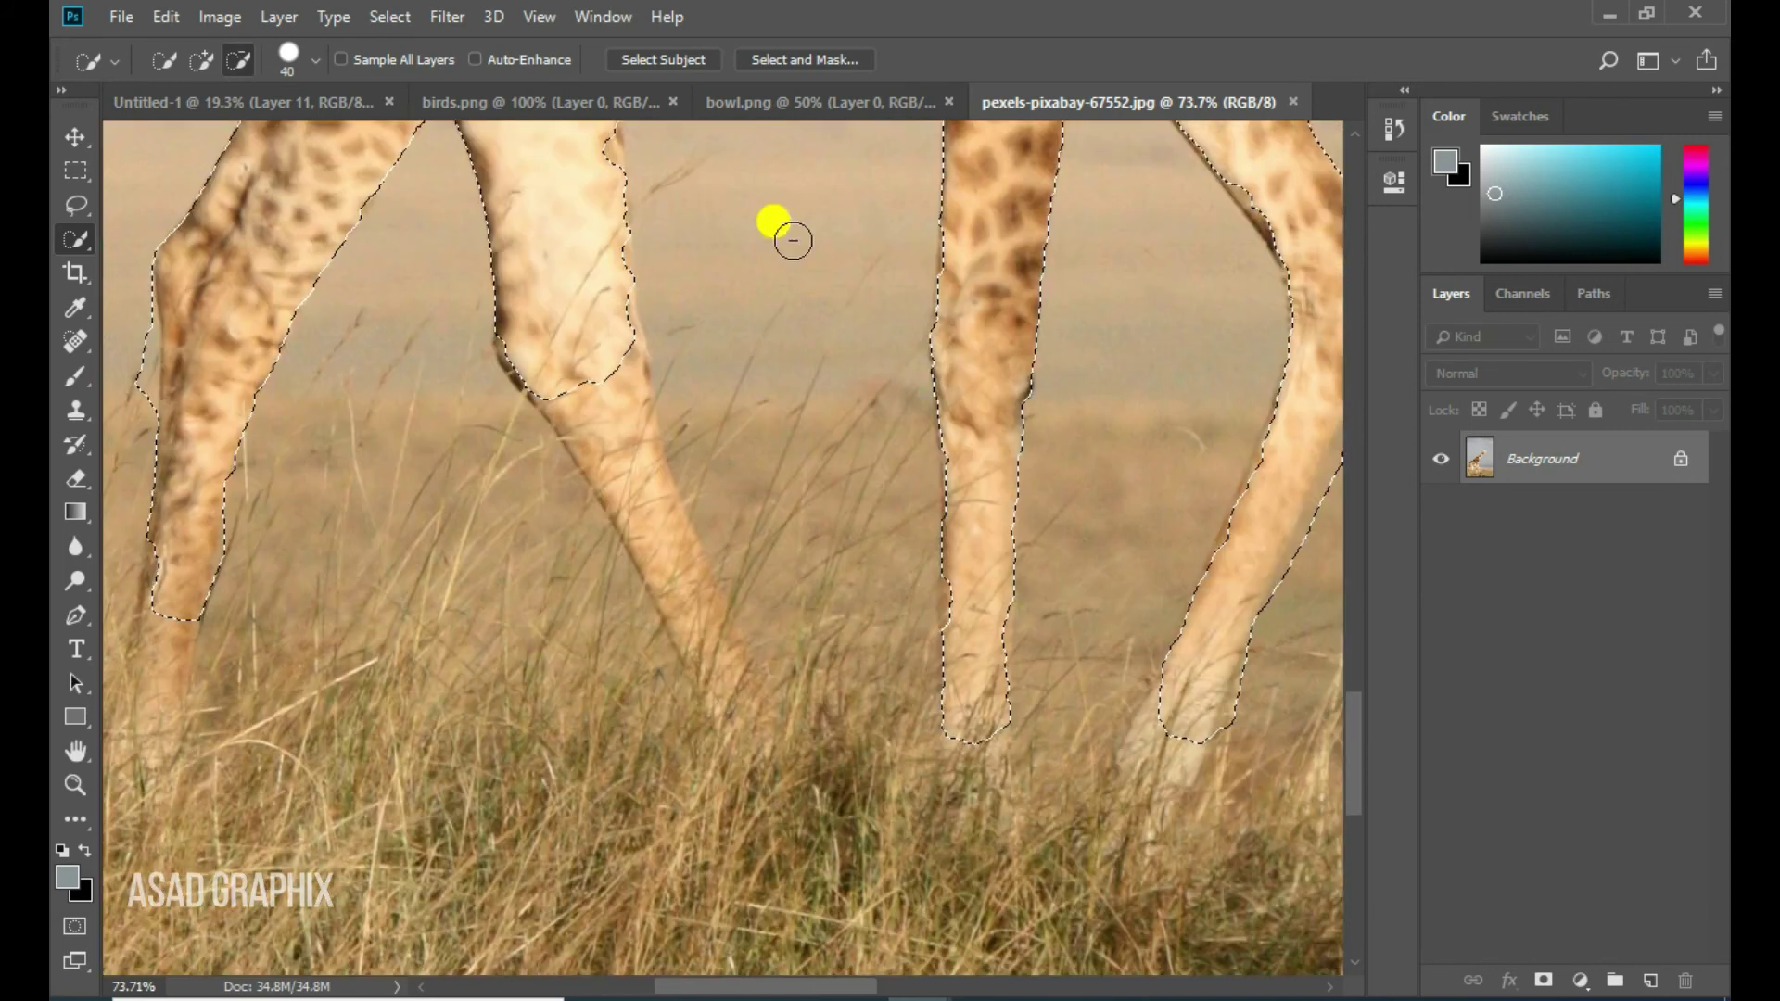
mouse_move(652, 528)
left_mouse_down()
mouse_move(988, 461)
mouse_move(398, 720)
left_mouse_up()
mouse_move(636, 386)
left_mouse_down()
mouse_move(740, 839)
mouse_move(839, 542)
left_mouse_up()
scroll(1052, 278, "up", 5)
mouse_move(1052, 269)
left_mouse_down()
mouse_move(986, 429)
mouse_move(350, 835)
mouse_move(398, 297)
mouse_move(449, 624)
mouse_move(337, 616)
mouse_move(732, 417)
mouse_move(723, 402)
left_mouse_up()
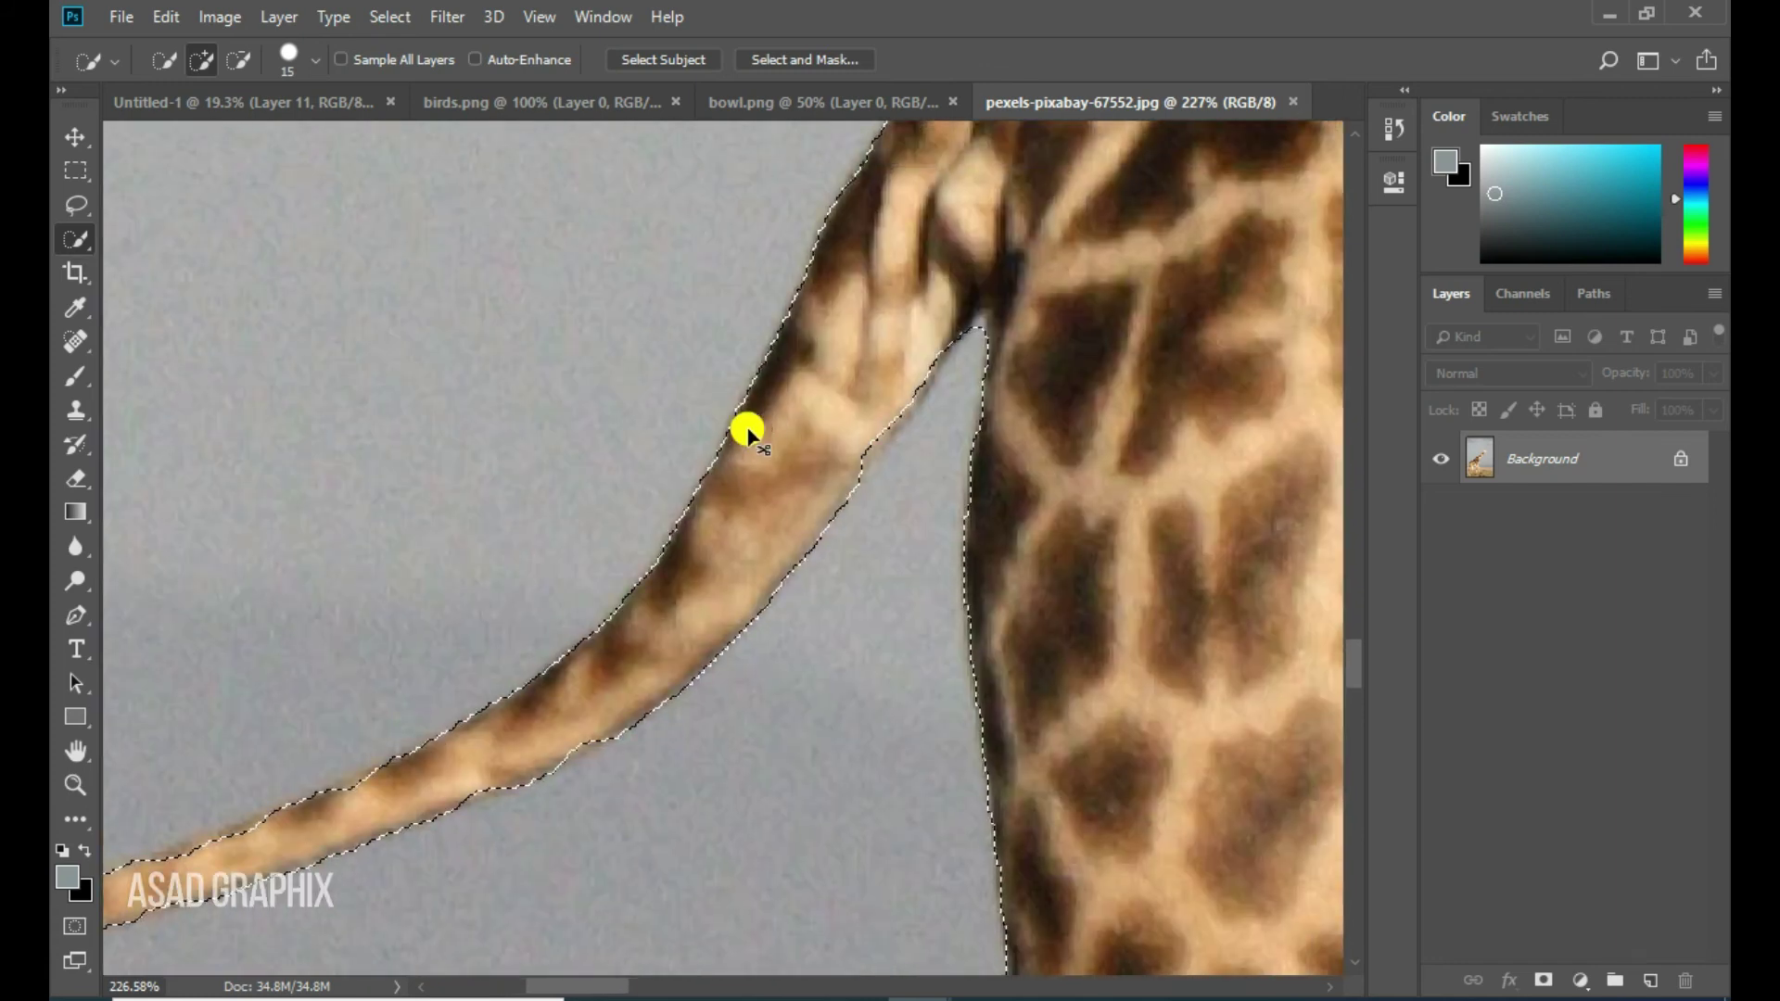
key("ctrl+0")
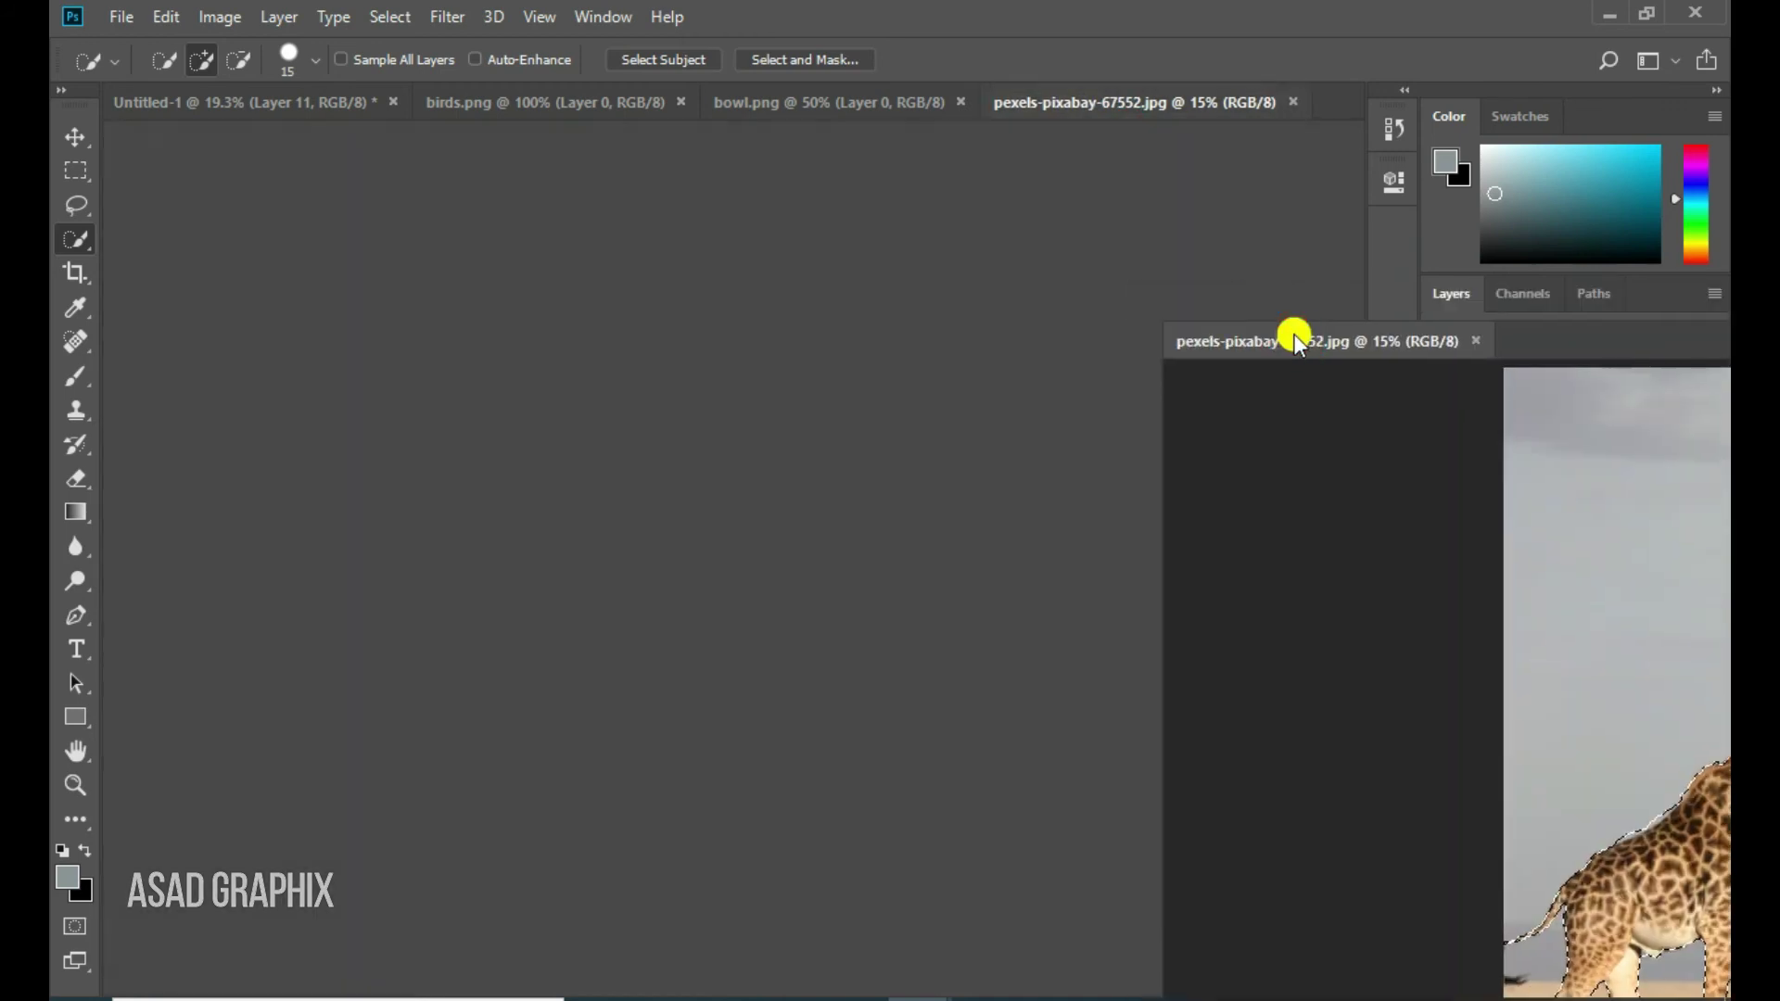
Drag the selected giraffe onto Untitled-1 as a new layer and close the giraffe photo
left_click_drag(1111, 96, 1292, 338)
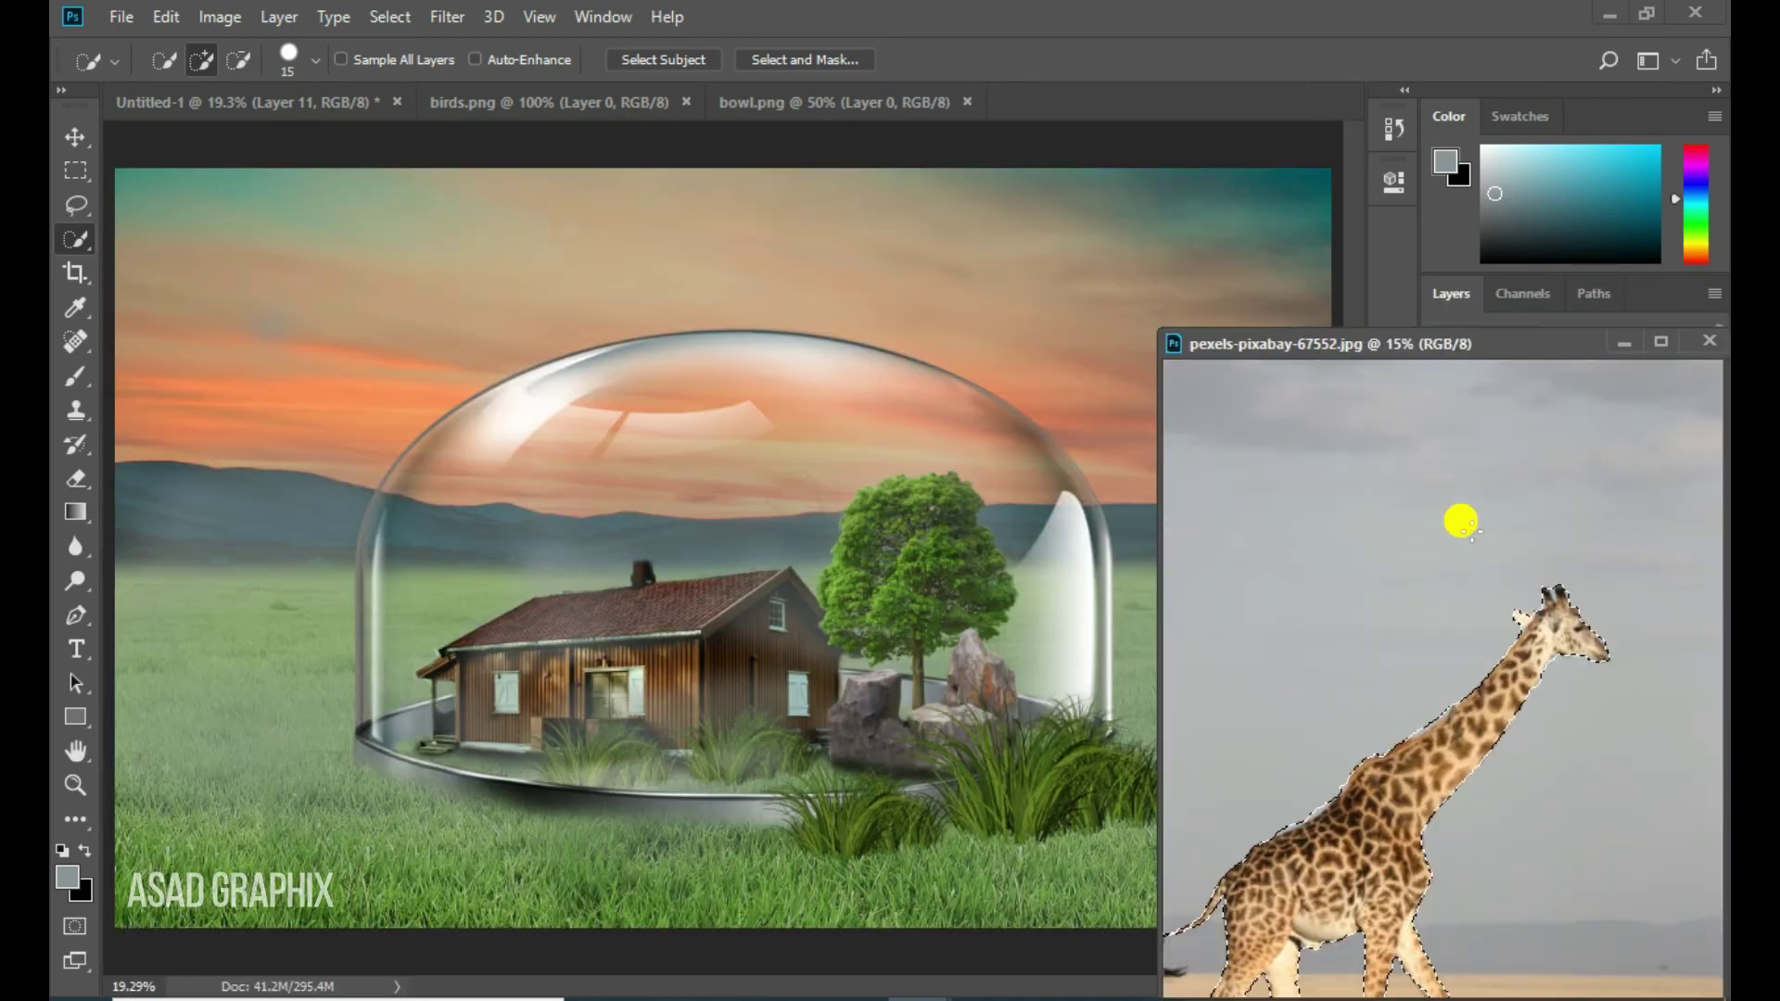
left_click(78, 135)
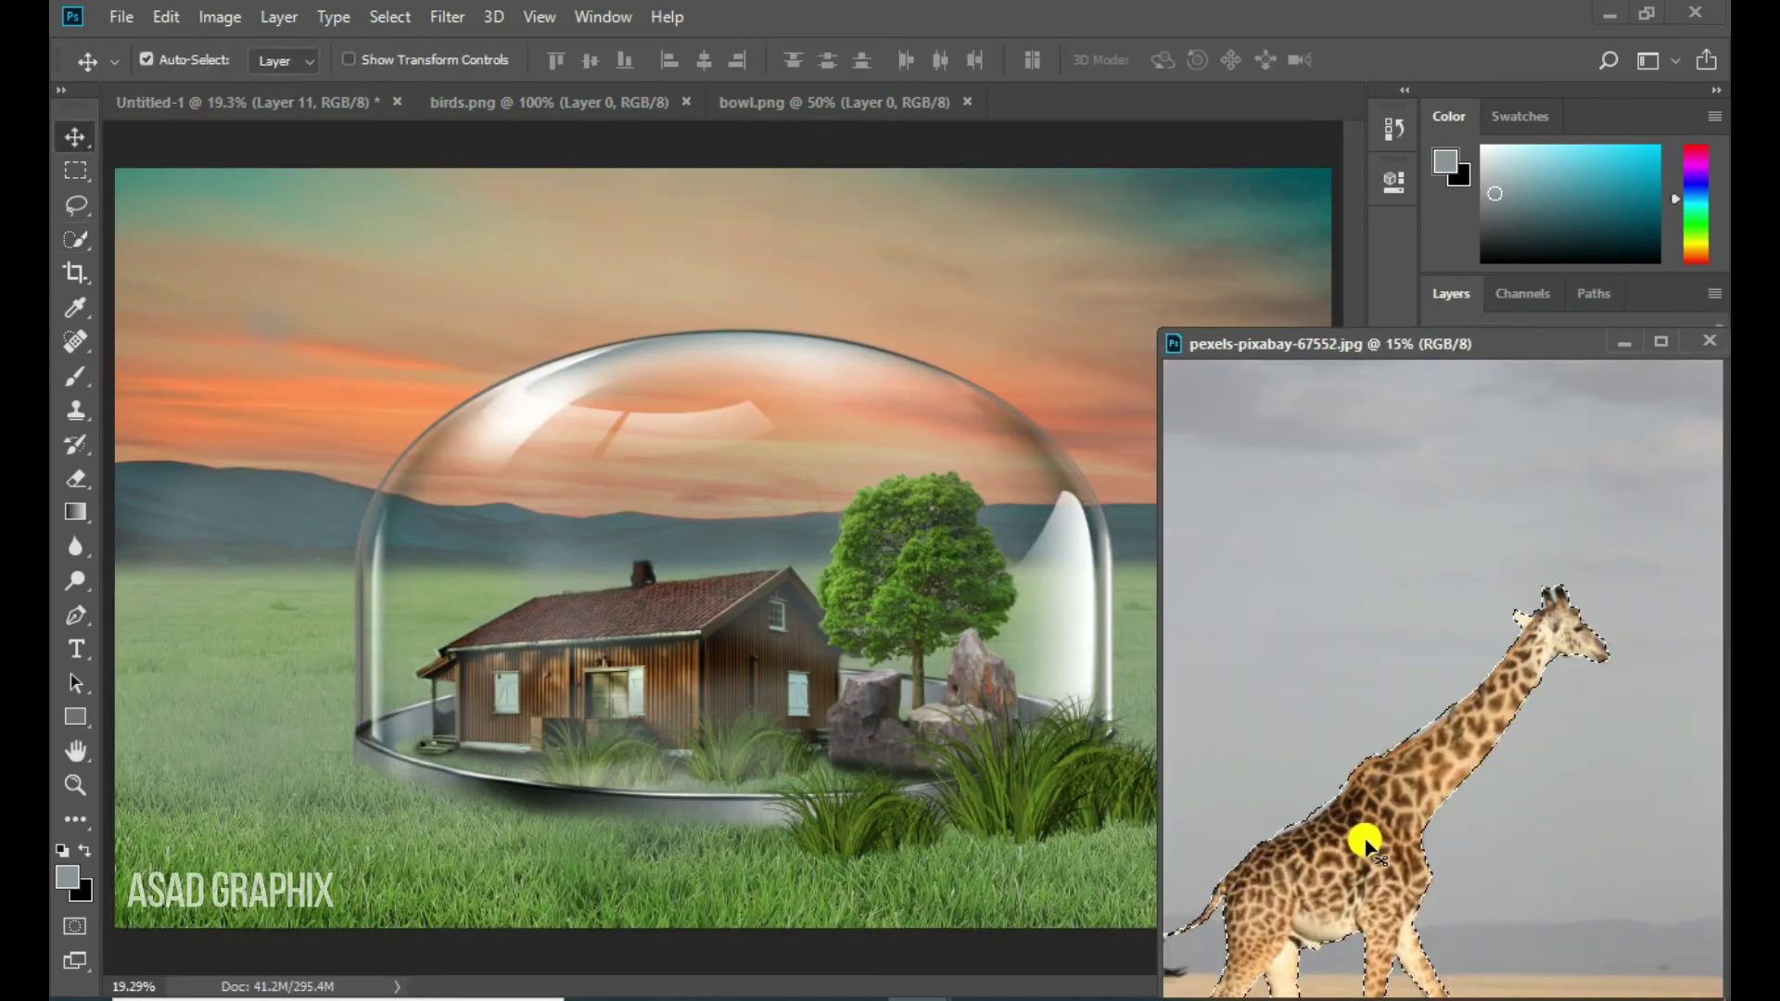
left_click_drag(1366, 844, 951, 636)
left_click_drag(742, 510, 741, 513)
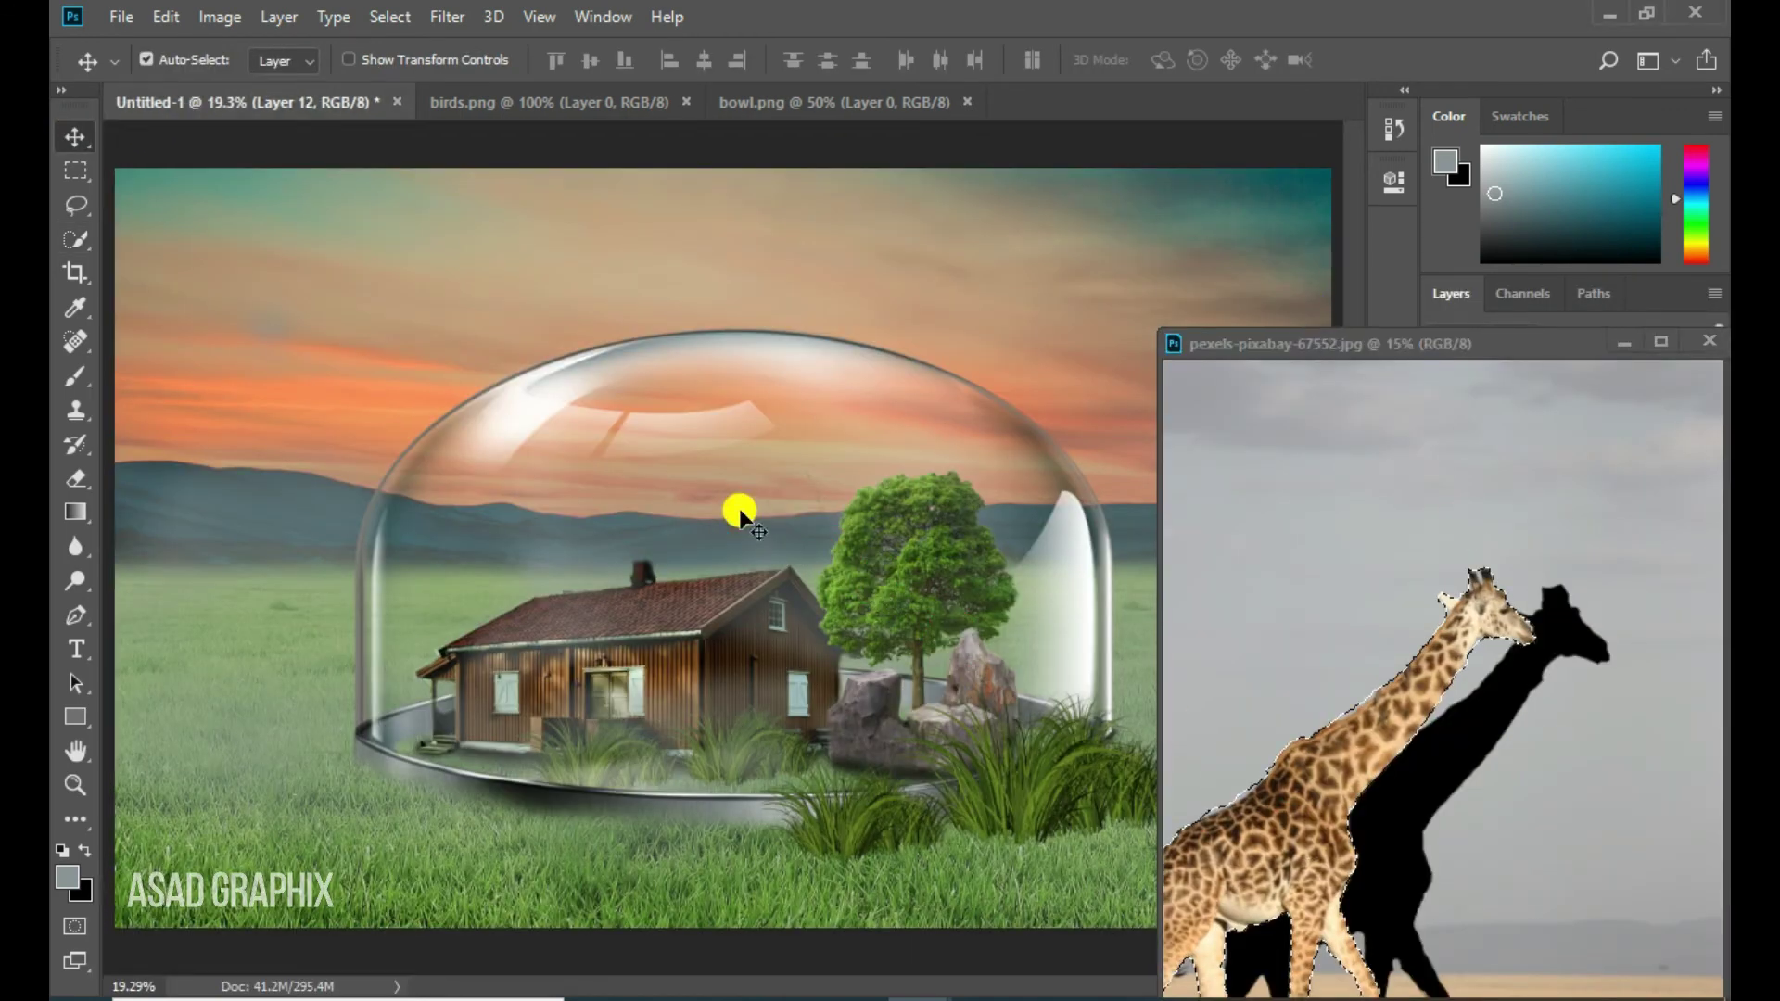
left_click(1437, 356)
Scale the giraffe down and position it behind the house inside the dome
left_click_drag(898, 319, 861, 320)
left_click(347, 62)
left_click_drag(1020, 157, 858, 276)
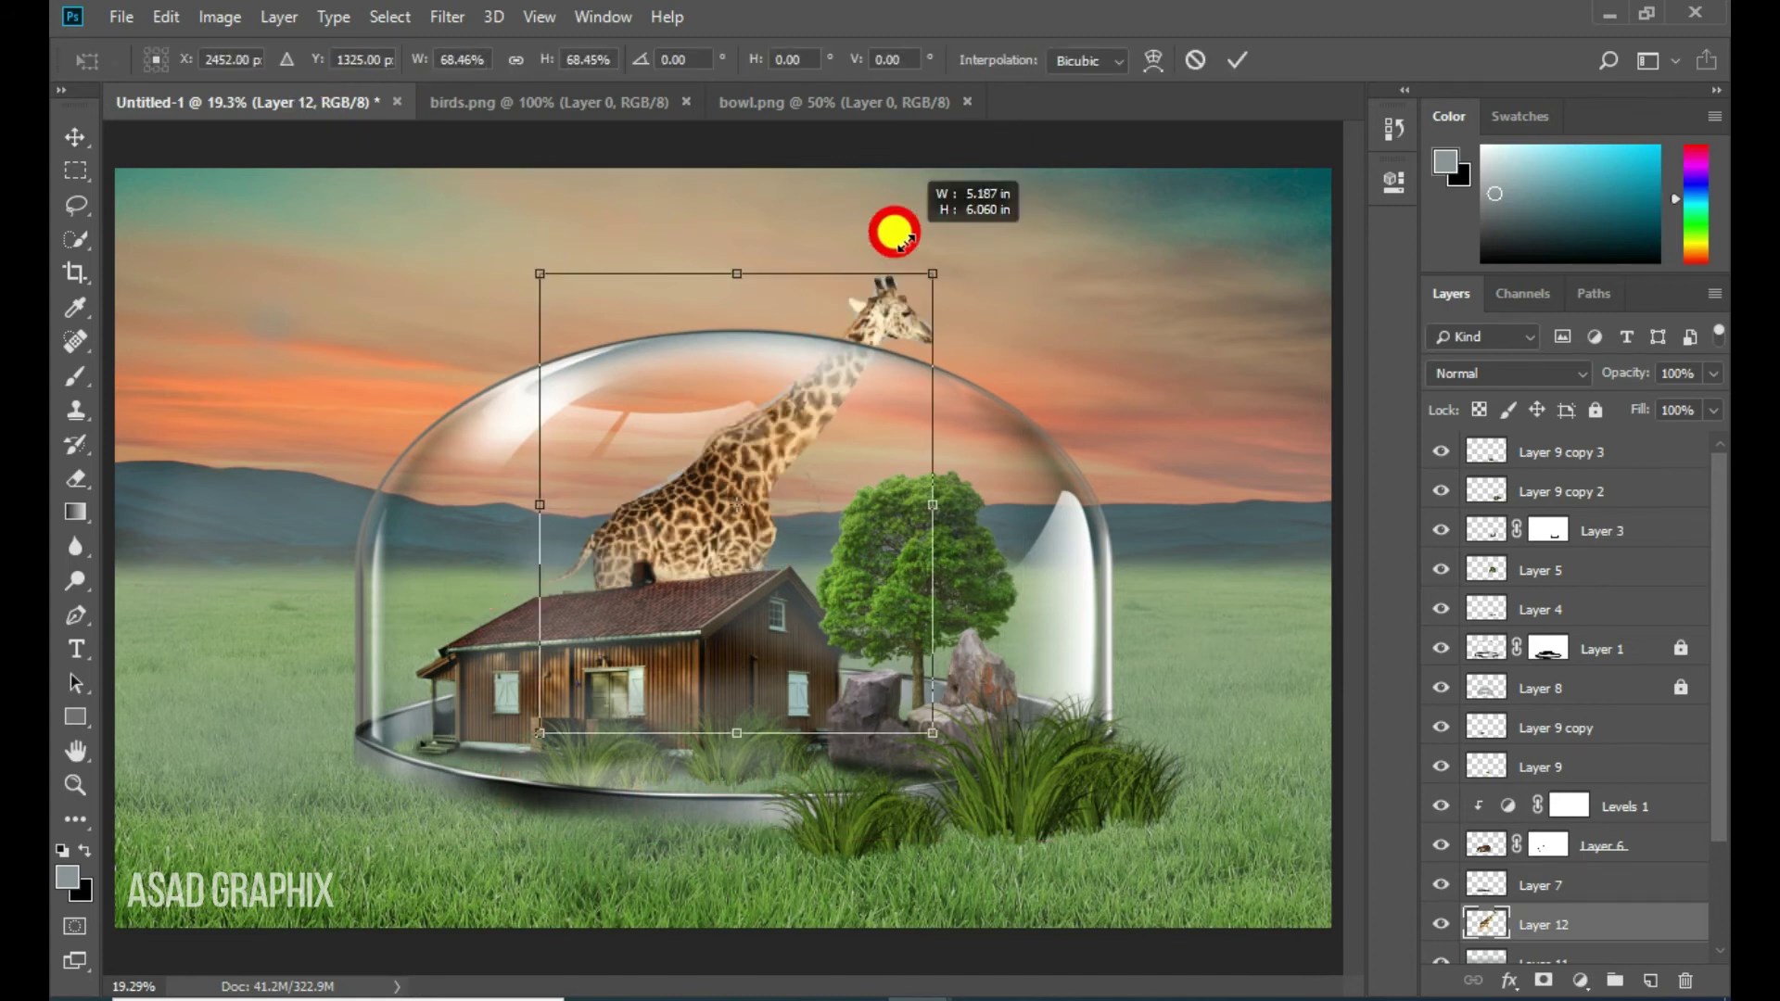
mouse_move(788, 410)
left_mouse_down()
mouse_move(702, 466)
mouse_move(718, 452)
left_mouse_up()
left_click_drag(737, 561, 829, 542)
left_click(1218, 74)
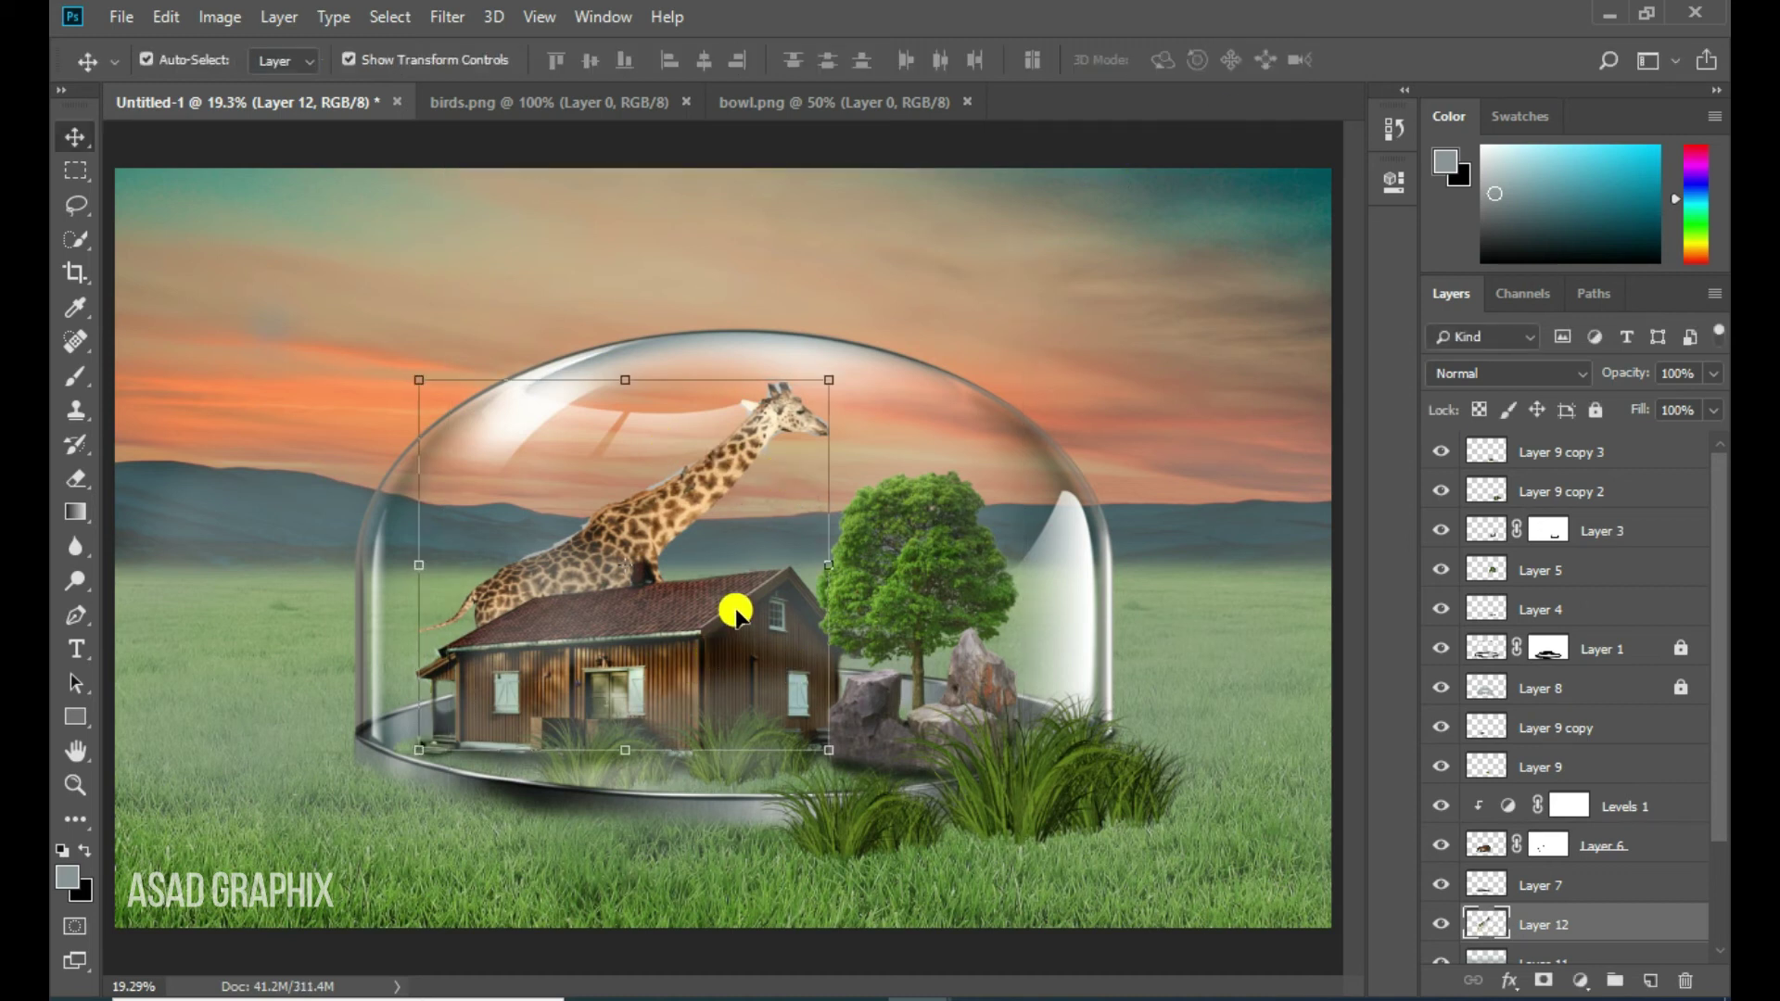
Zoom in on the giraffe, add a layer mask to Layer 12, and set a roughly 200 px brush
key("z")
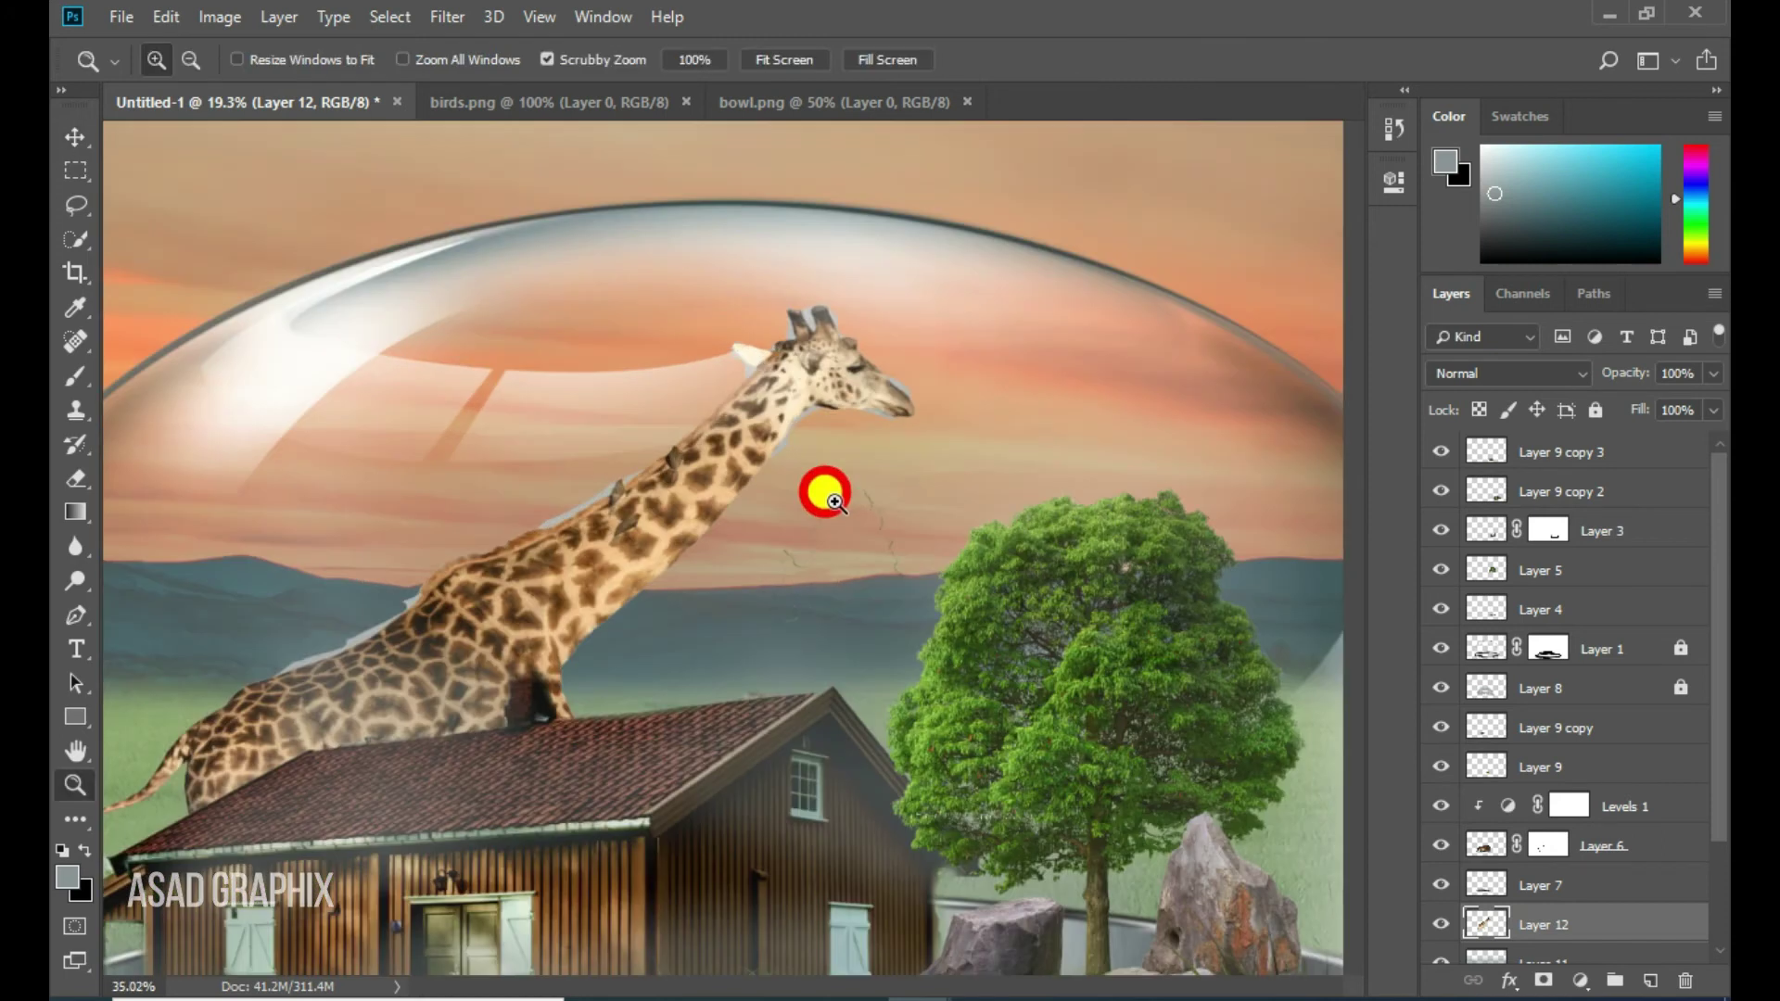
left_click_drag(822, 489, 813, 507)
key("v")
mouse_move(663, 425)
left_mouse_down()
mouse_move(779, 466)
mouse_move(735, 461)
mouse_move(766, 456)
left_mouse_up()
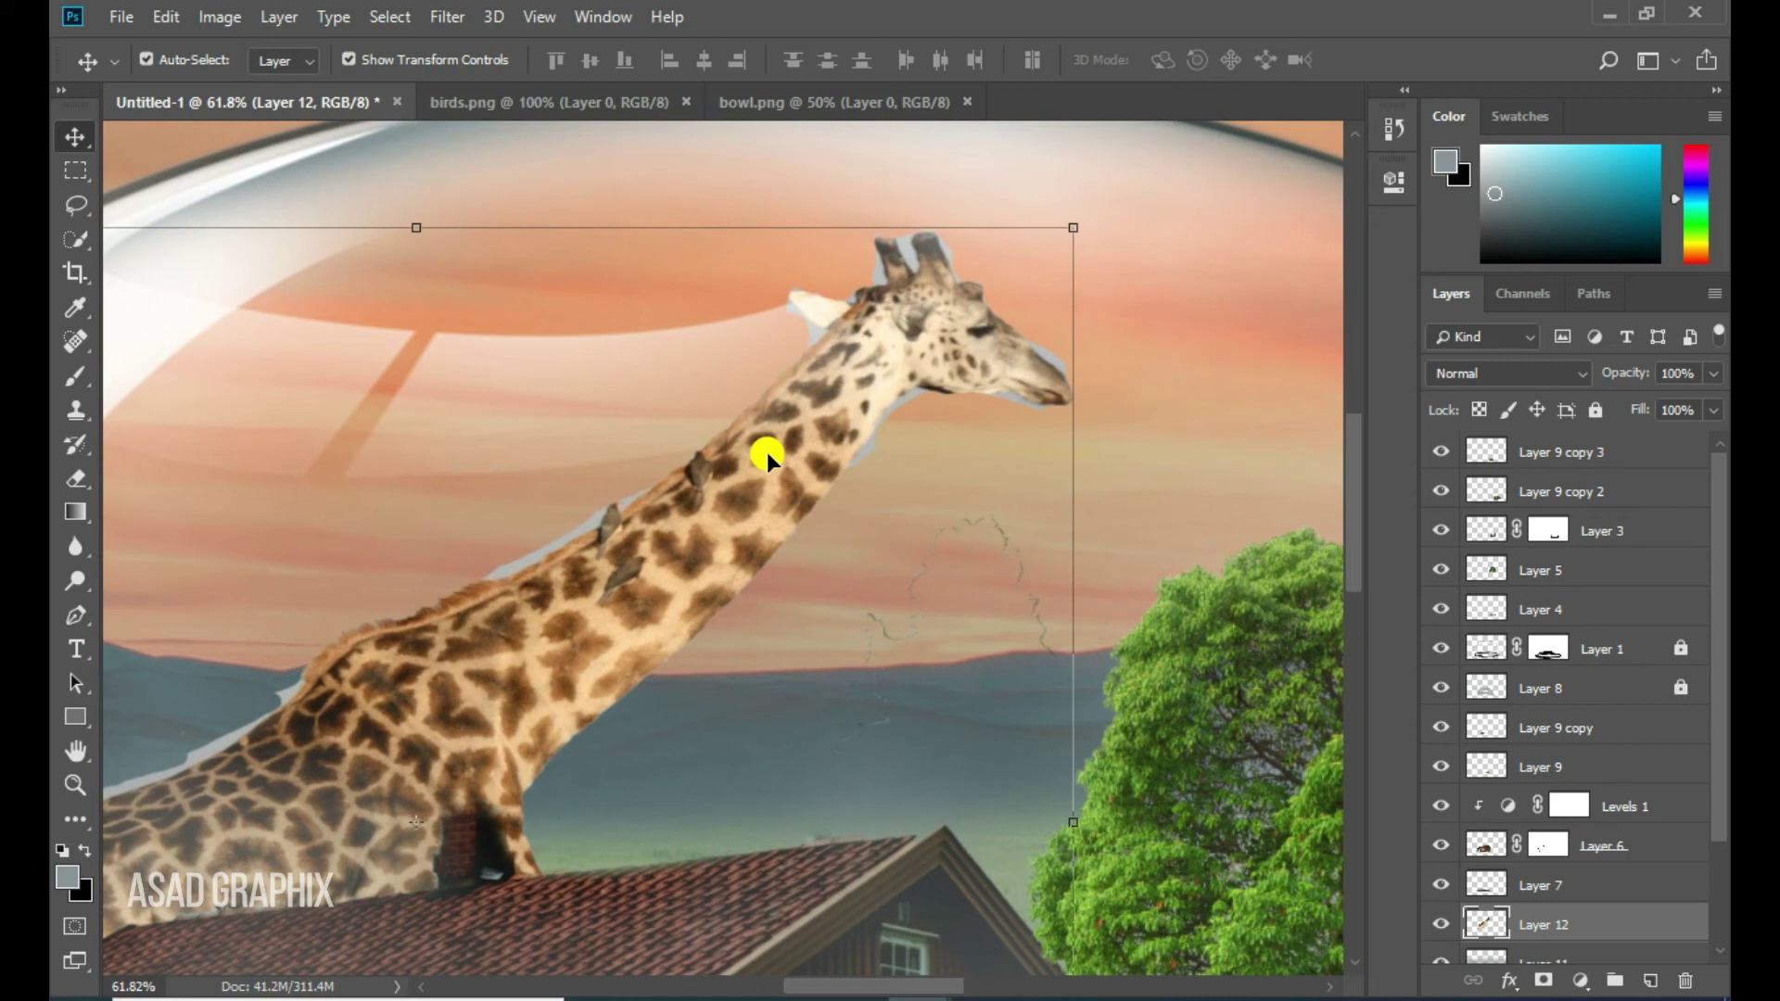
left_click(349, 59)
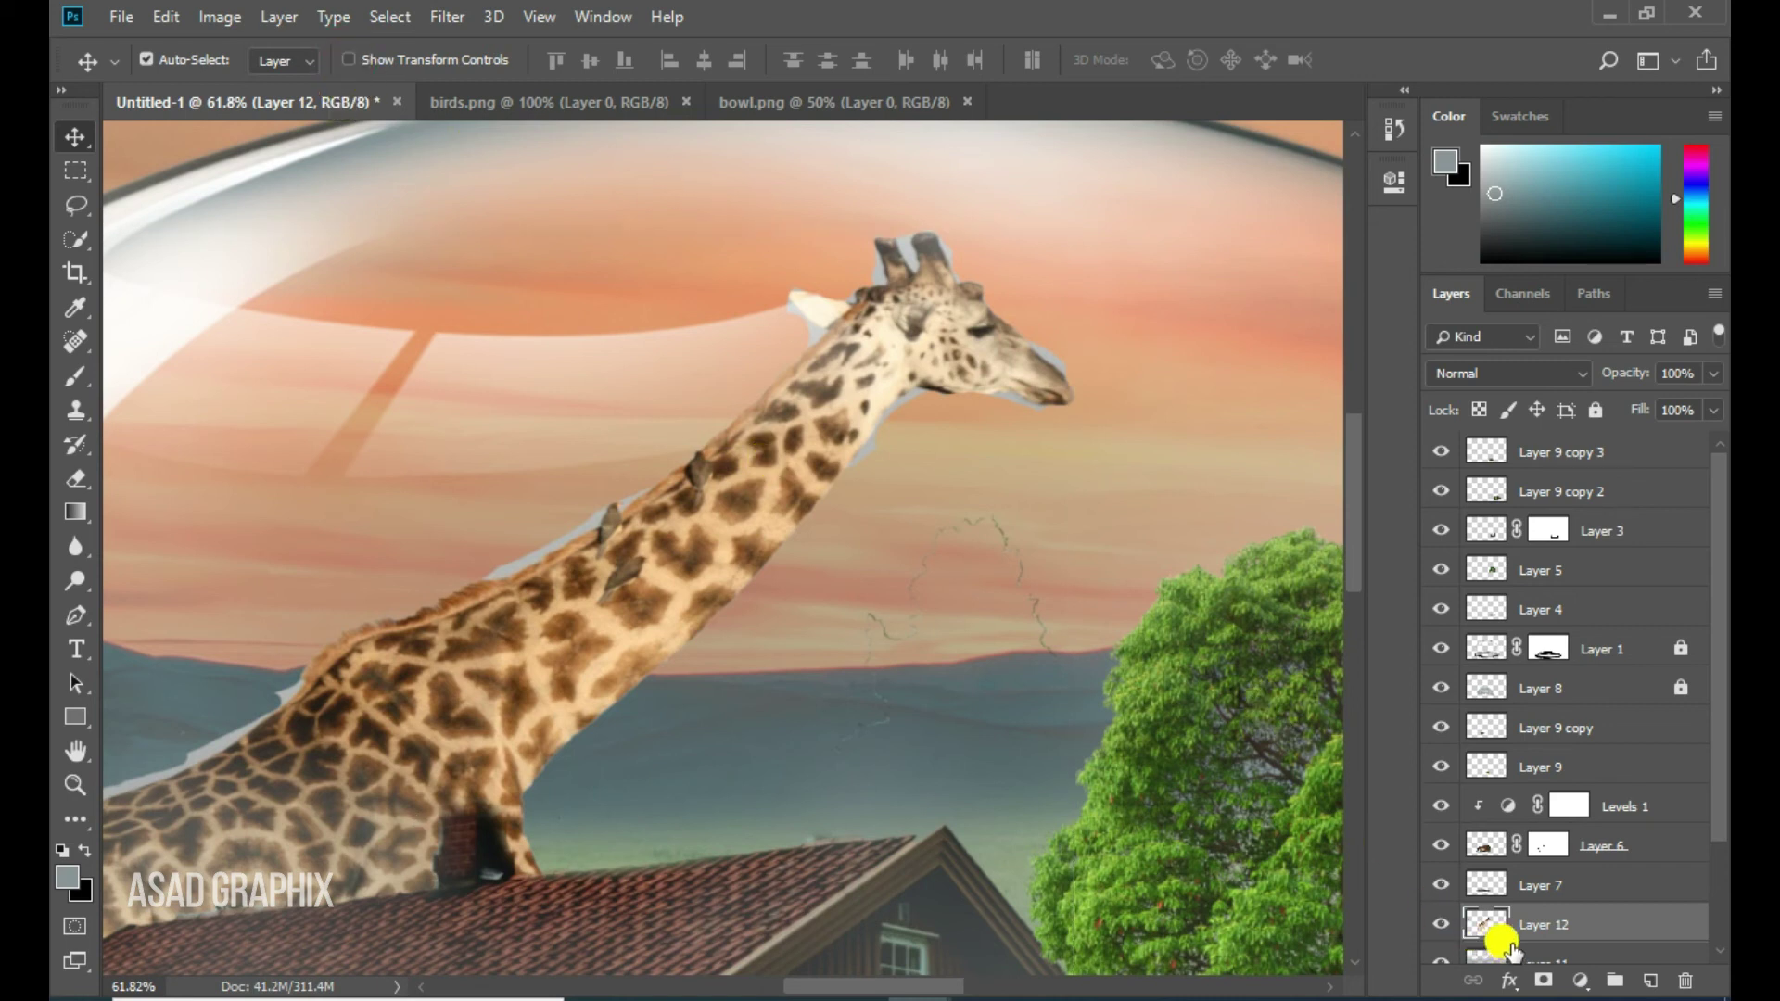
left_click(1543, 978)
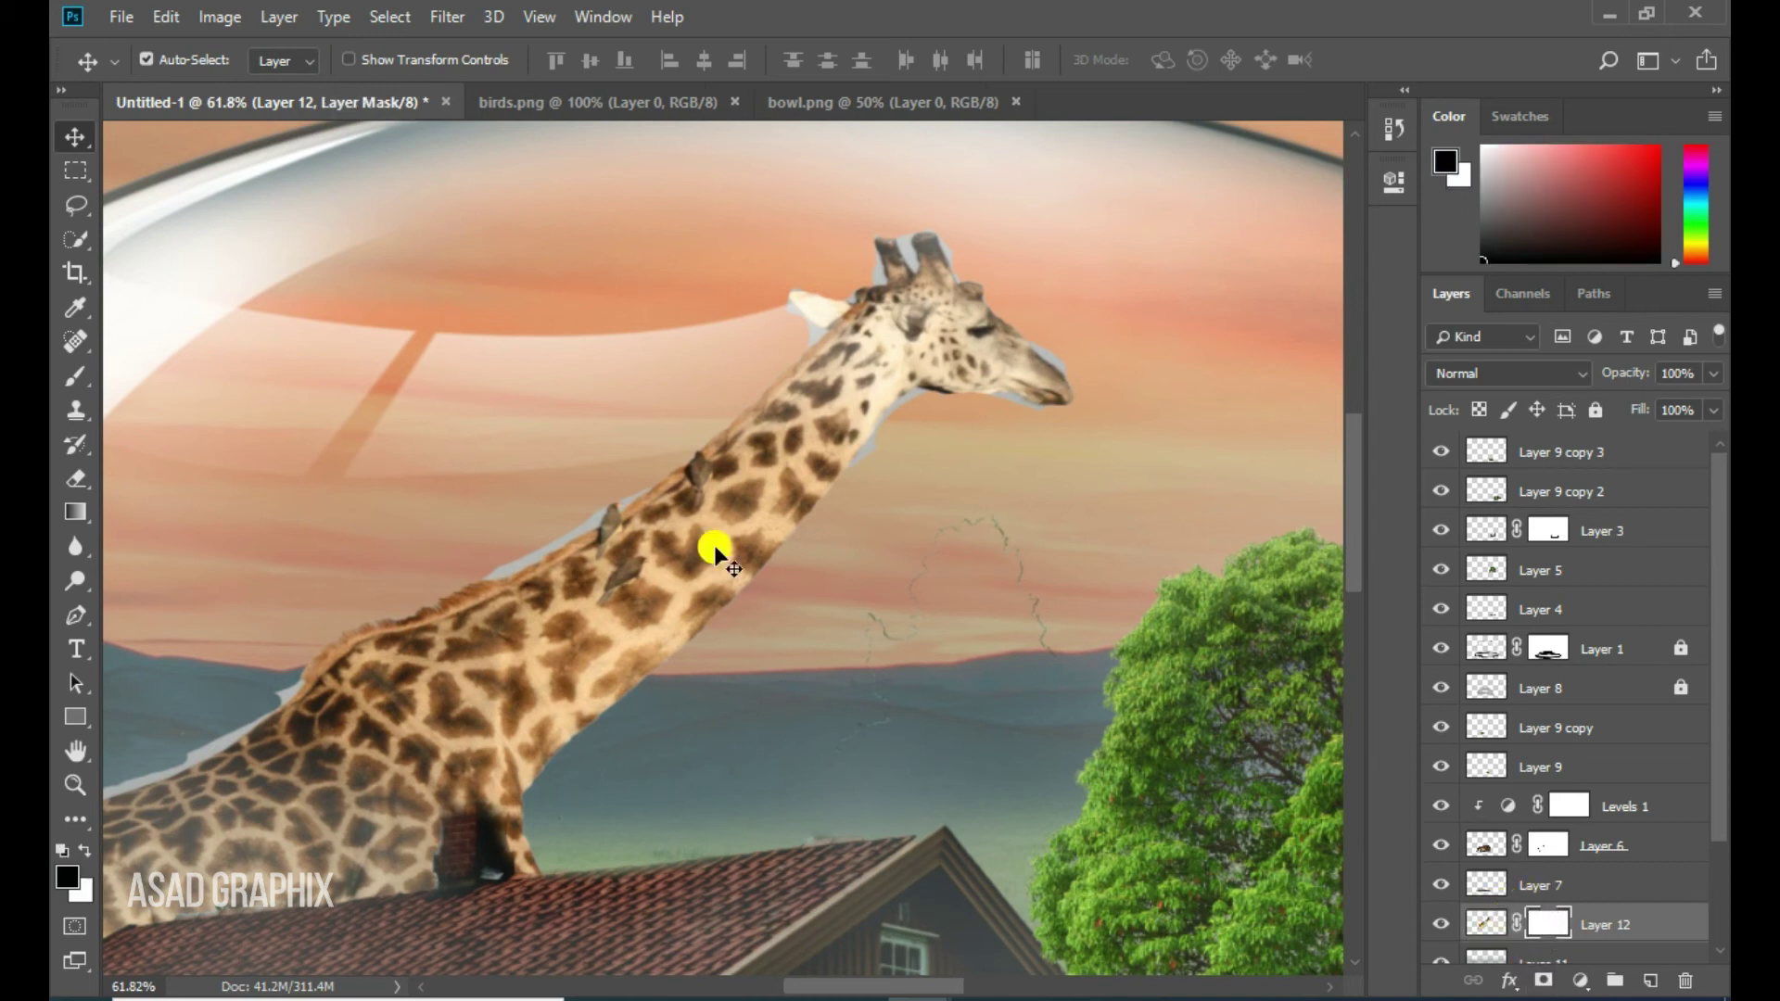
left_click_drag(535, 406, 608, 408)
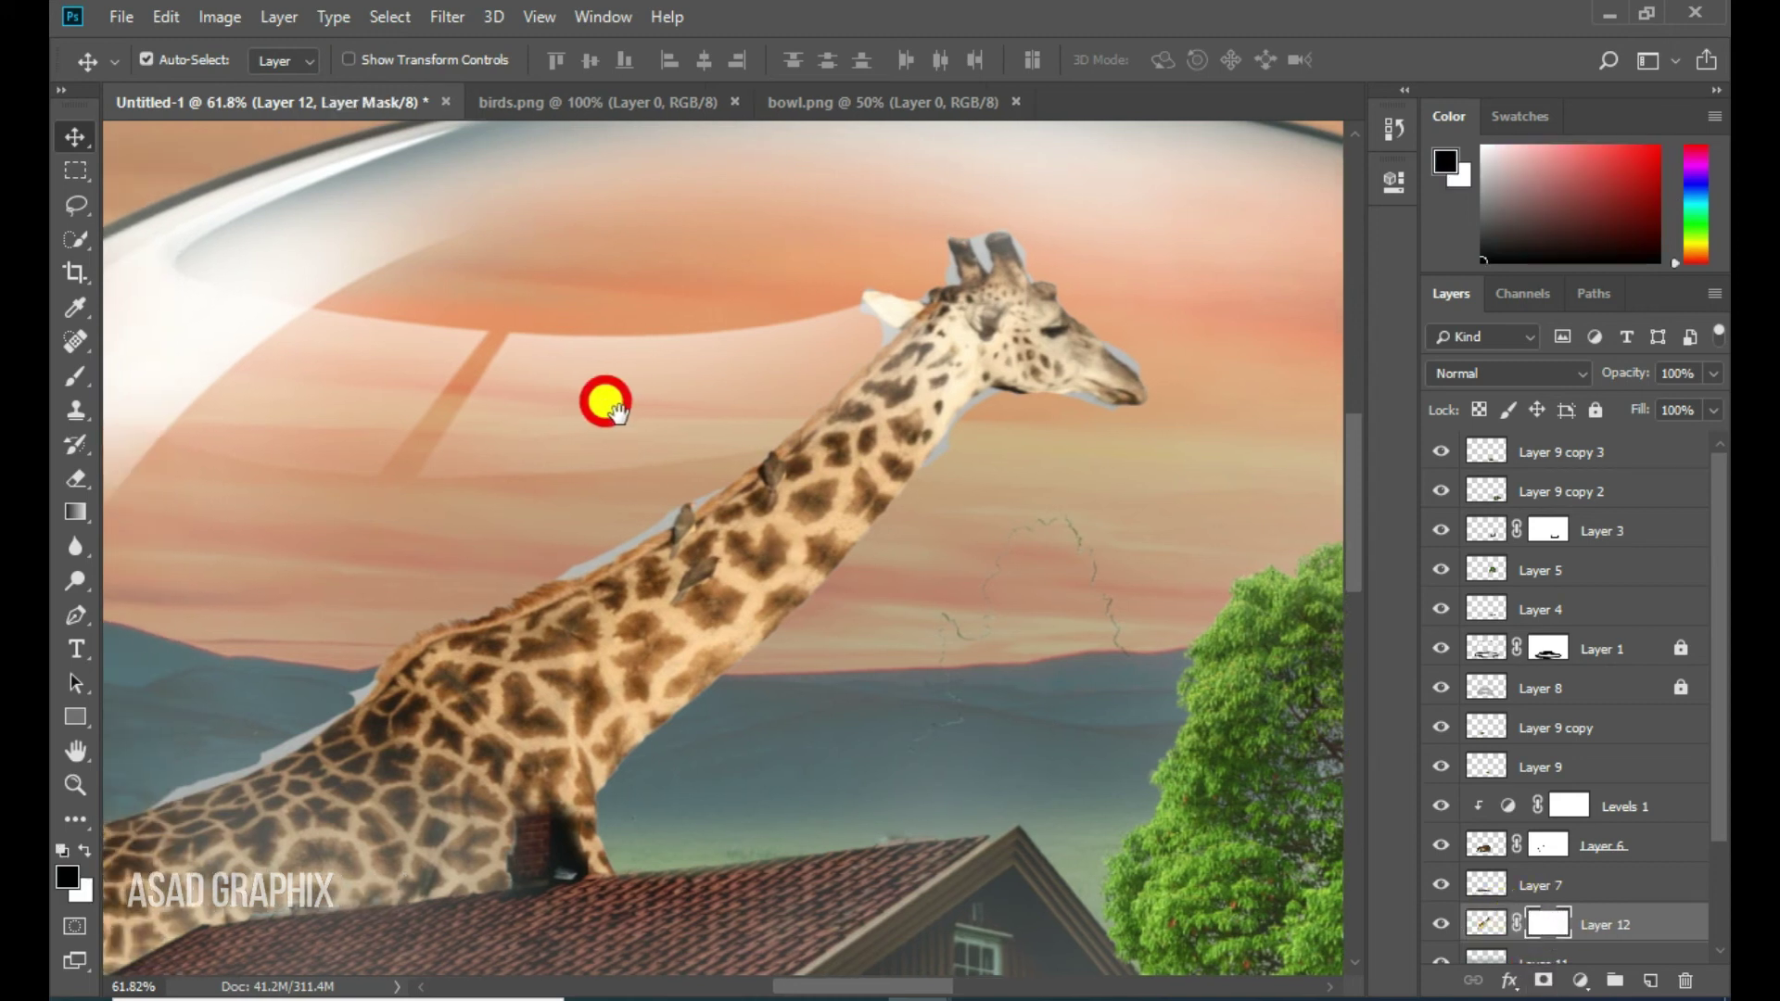
left_click(70, 375)
left_click_drag(258, 249, 480, 471)
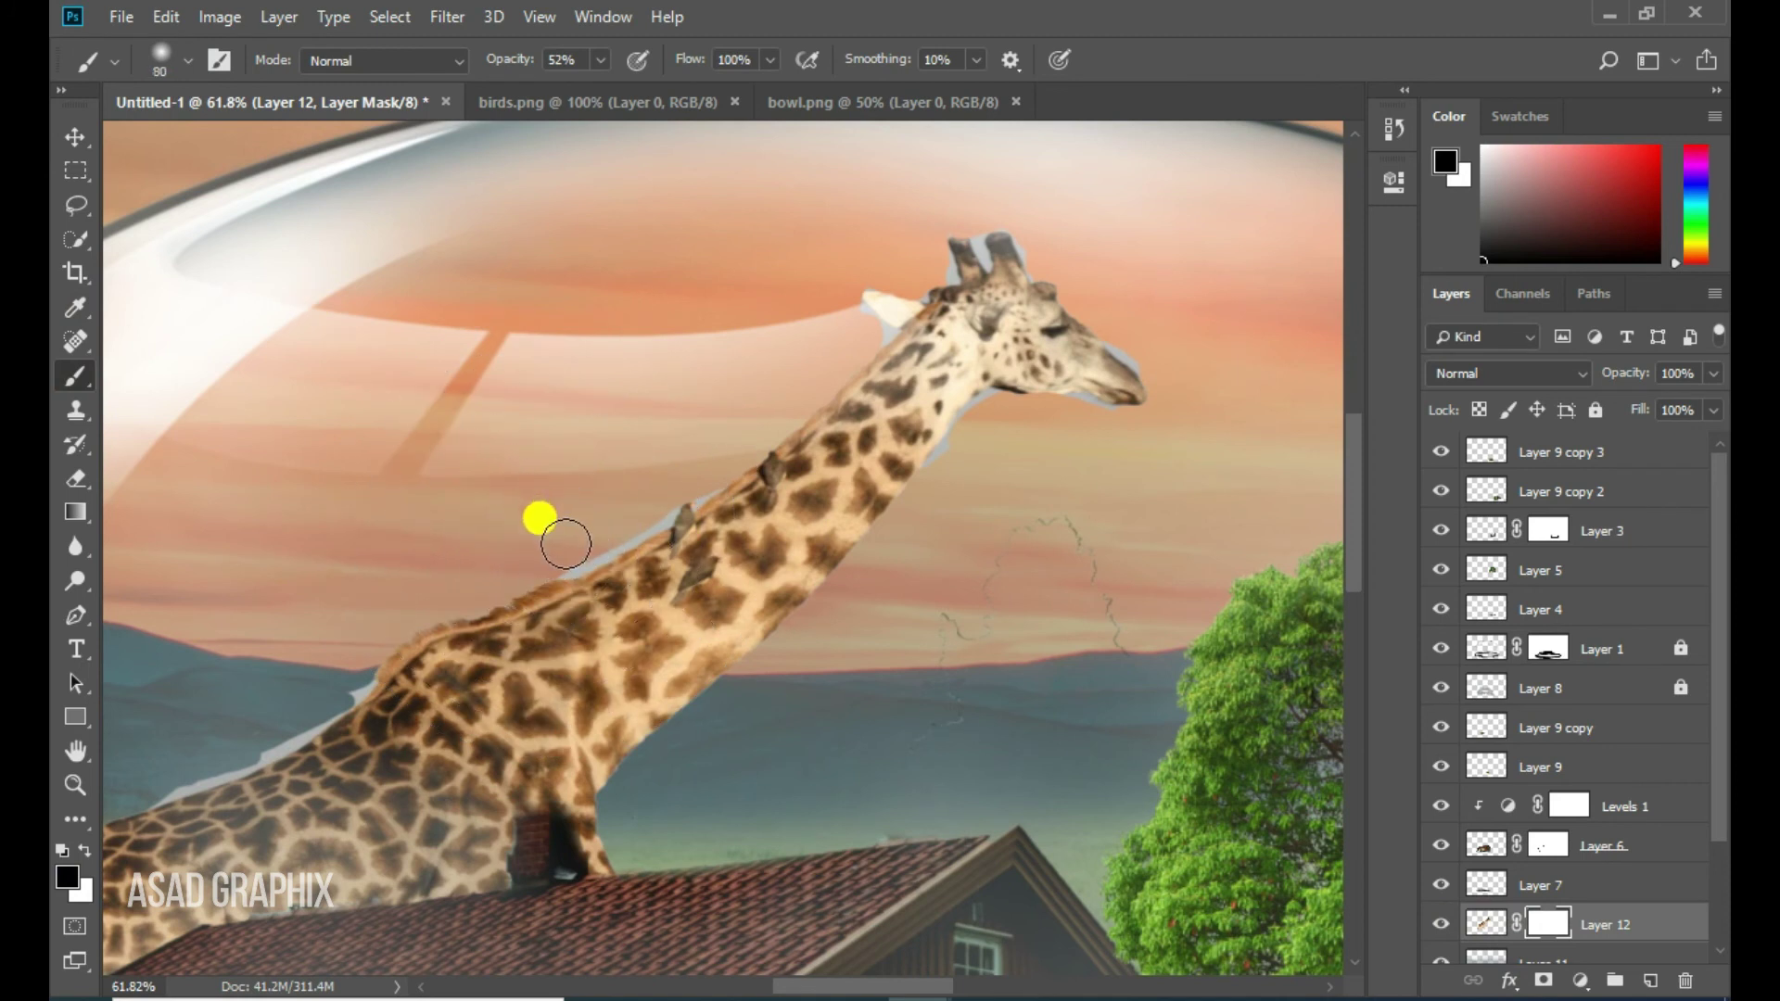
Paint black at 88% opacity to hide the blue fringe along the neck, ossicones and jaw
mouse_move(562, 553)
left_mouse_down()
mouse_move(653, 510)
mouse_move(634, 522)
mouse_move(862, 323)
left_mouse_up()
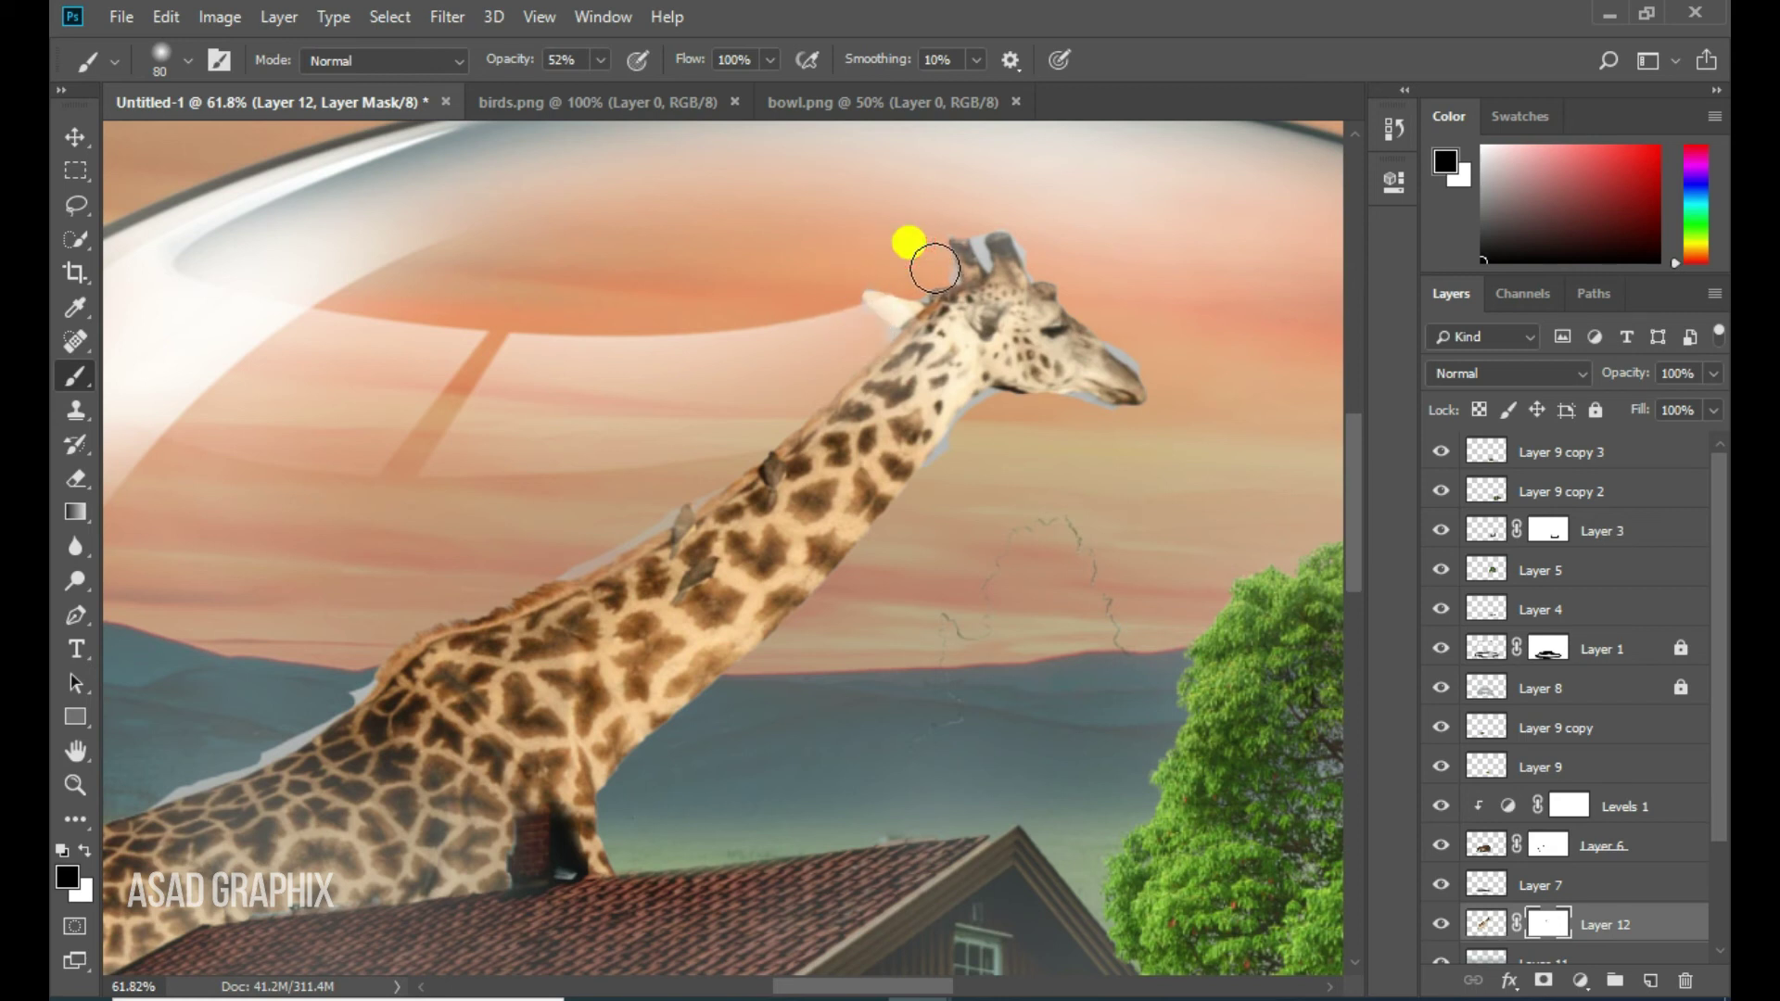
scroll(1029, 234, "up", 5)
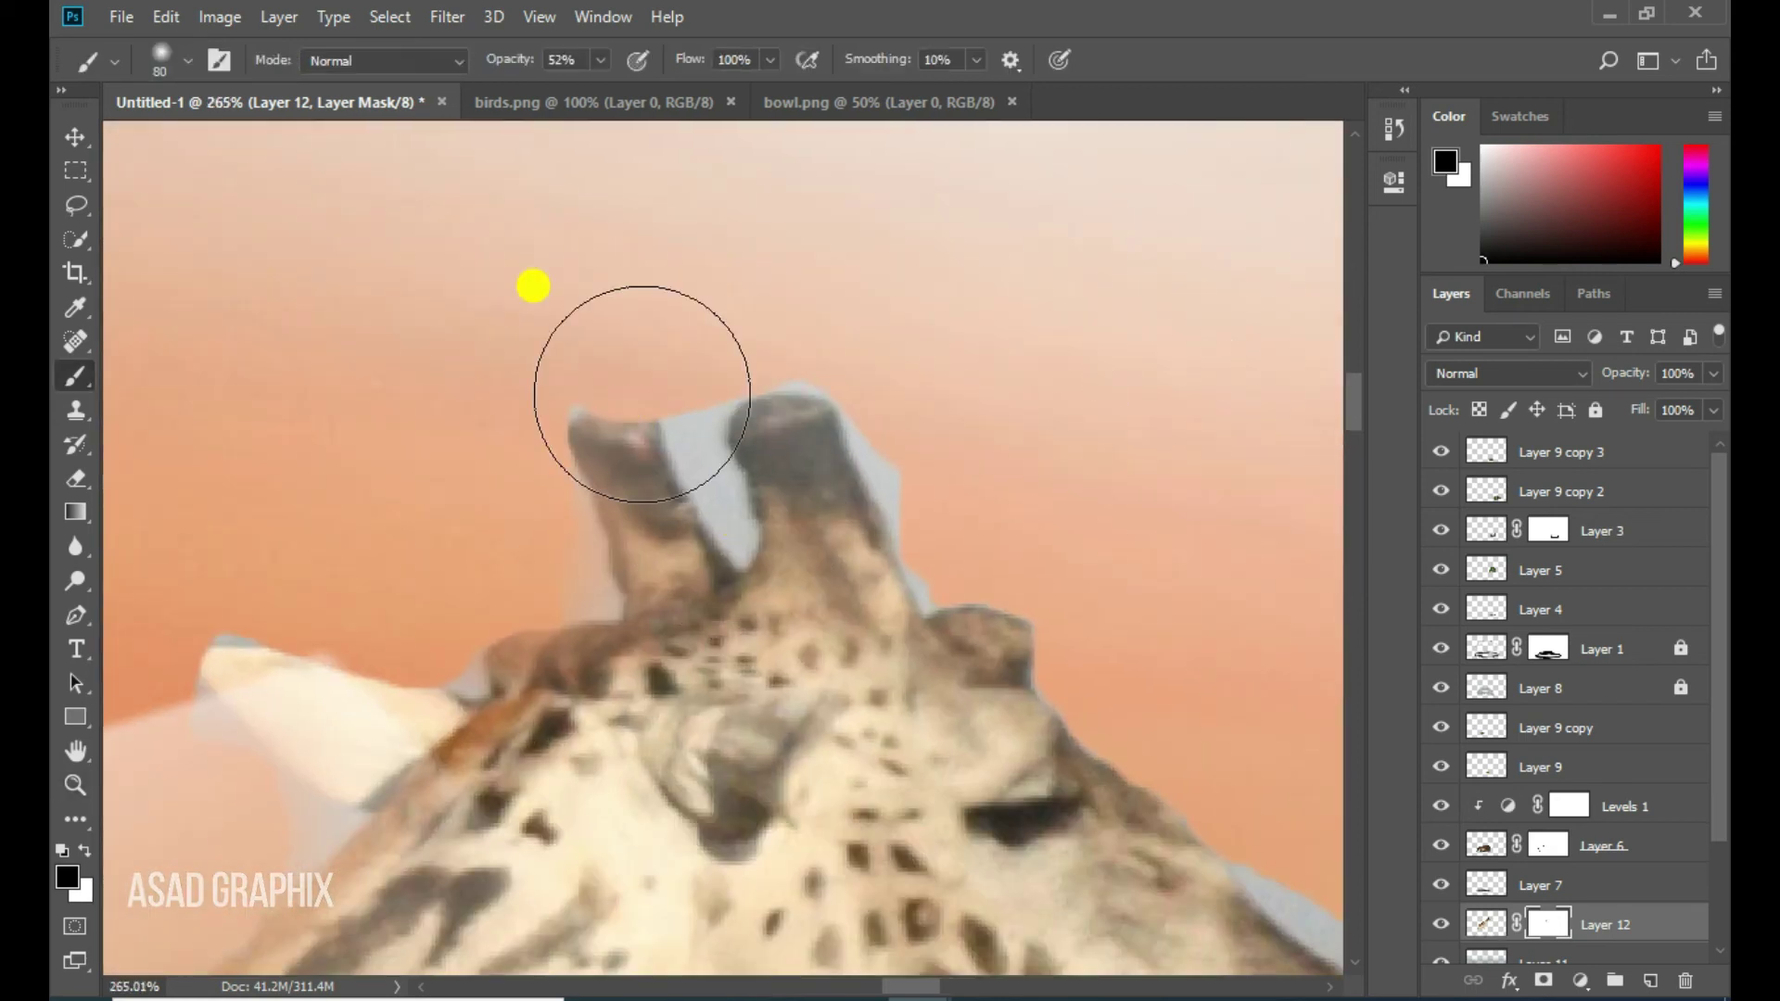
left_click_drag(629, 93, 644, 93)
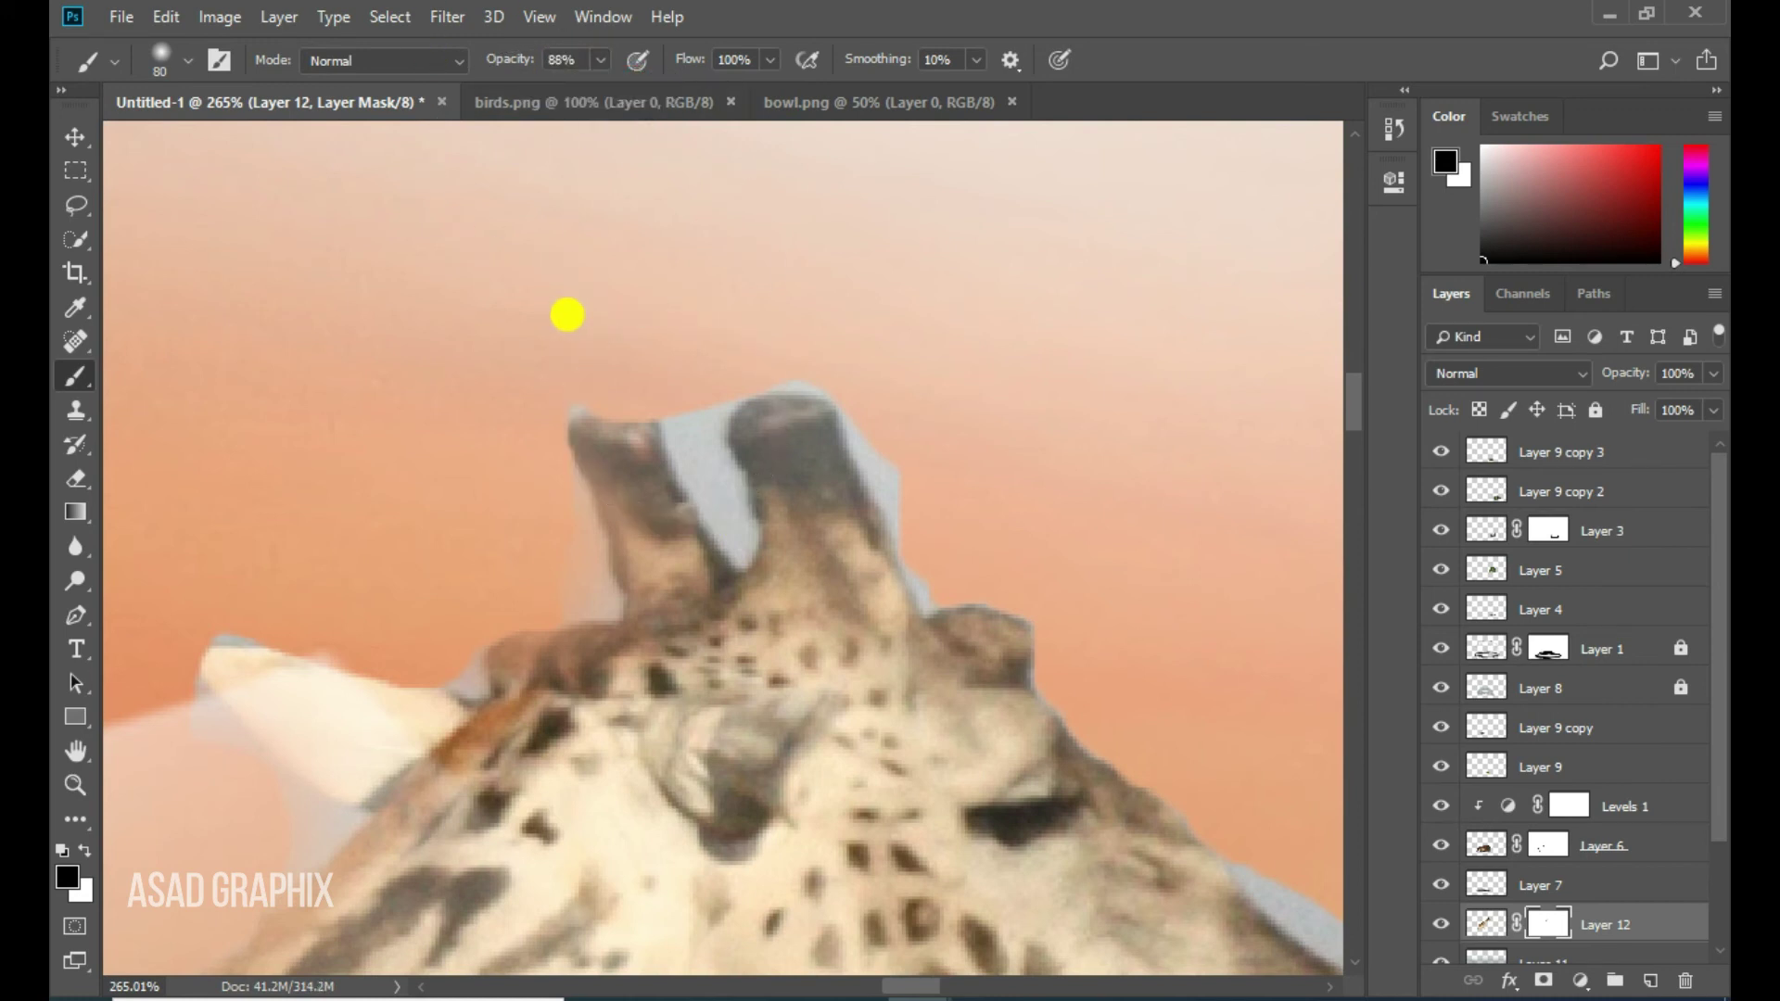
mouse_move(739, 551)
left_mouse_down()
mouse_move(676, 398)
mouse_move(707, 386)
mouse_move(932, 580)
left_mouse_up()
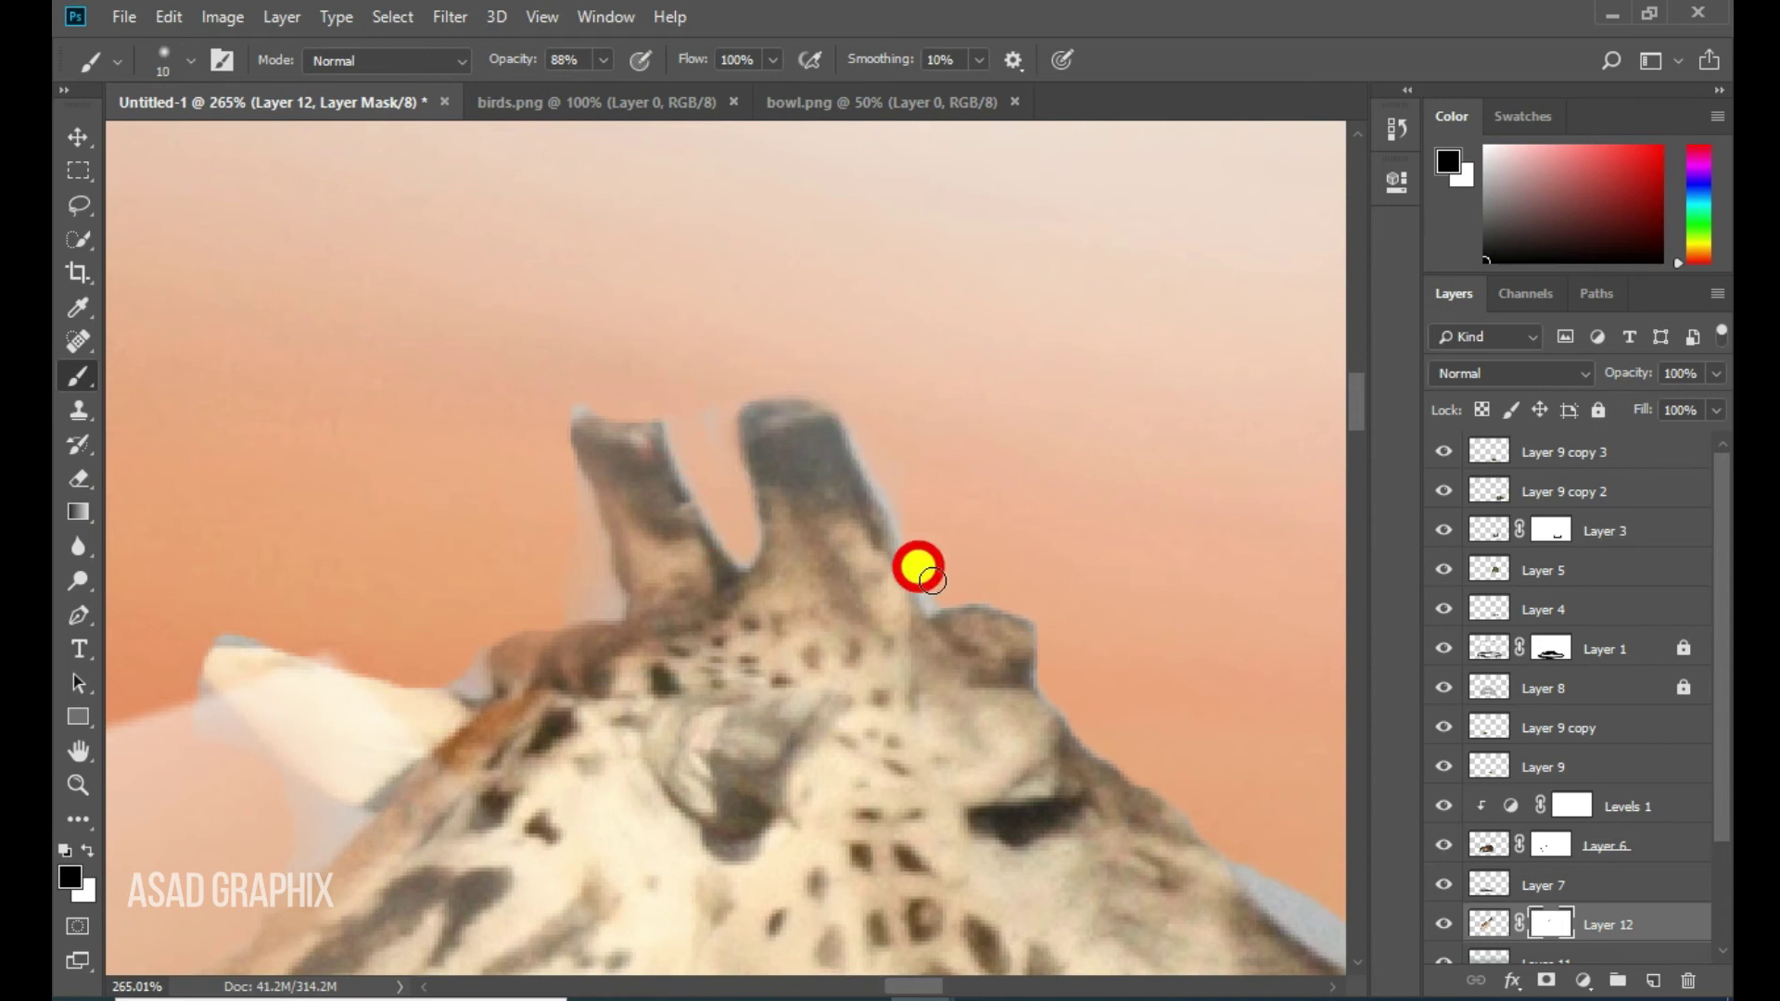
mouse_move(561, 426)
left_mouse_down()
mouse_move(459, 674)
mouse_move(252, 639)
mouse_move(288, 810)
mouse_move(243, 888)
left_mouse_up()
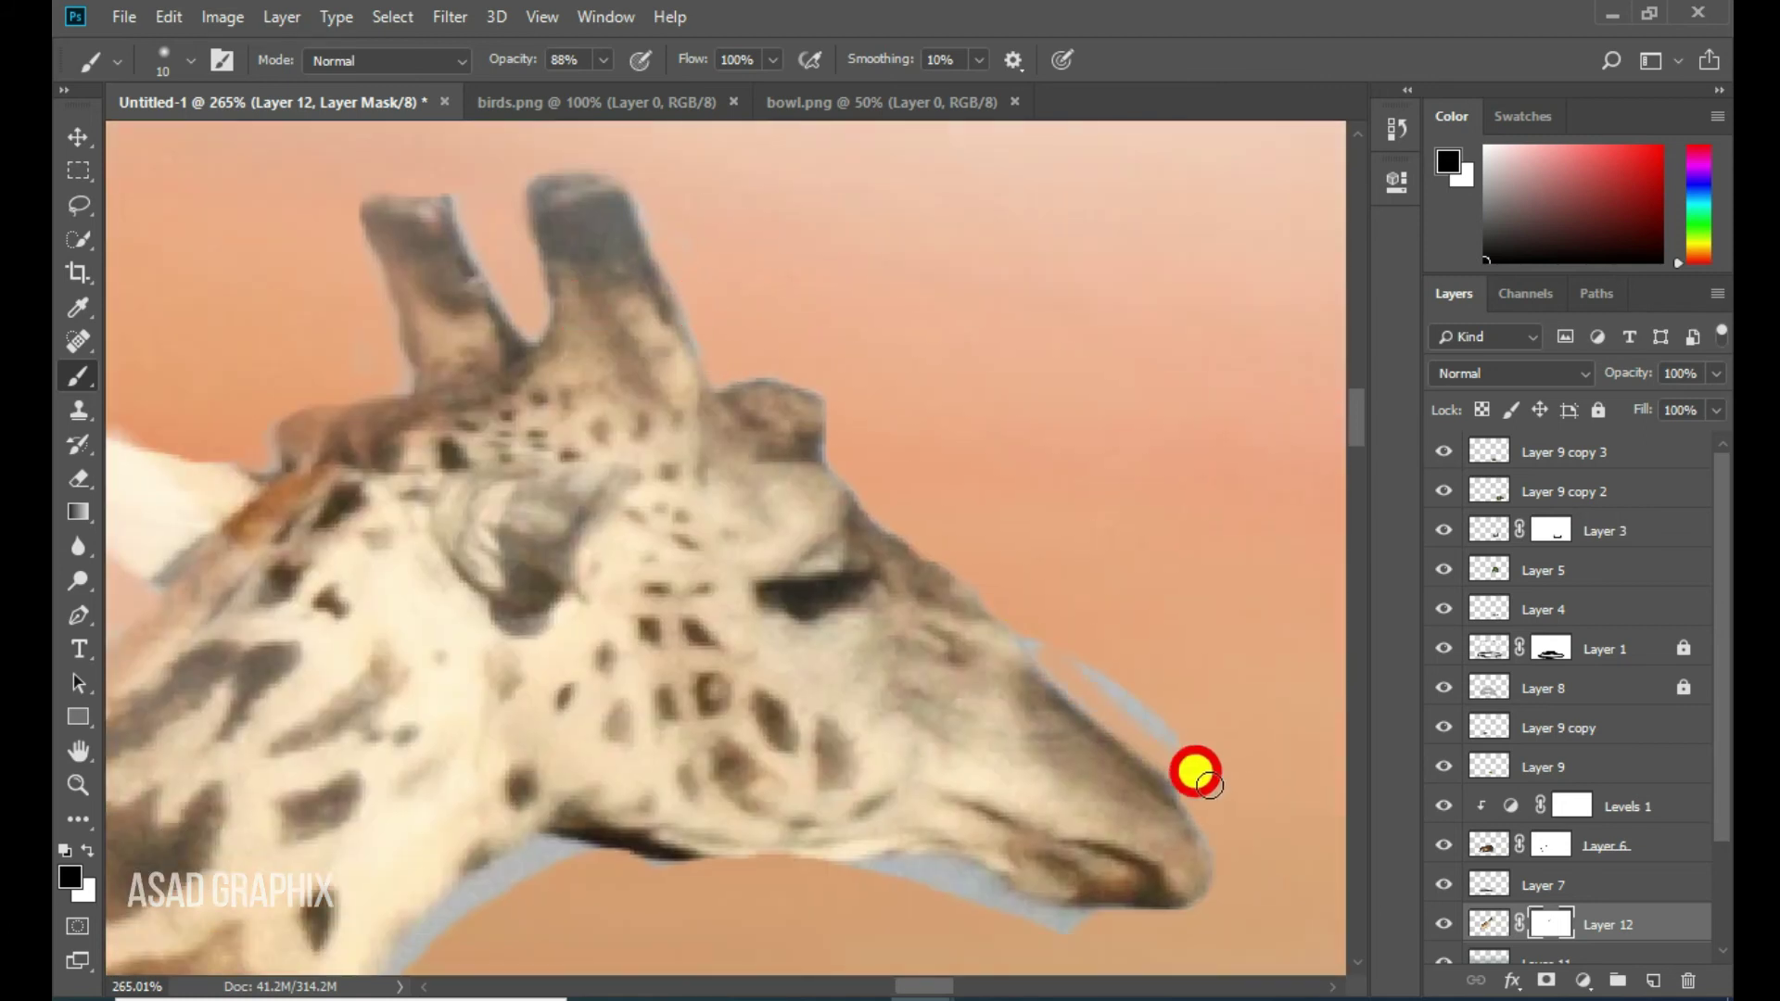
left_click_drag(1156, 937, 902, 850)
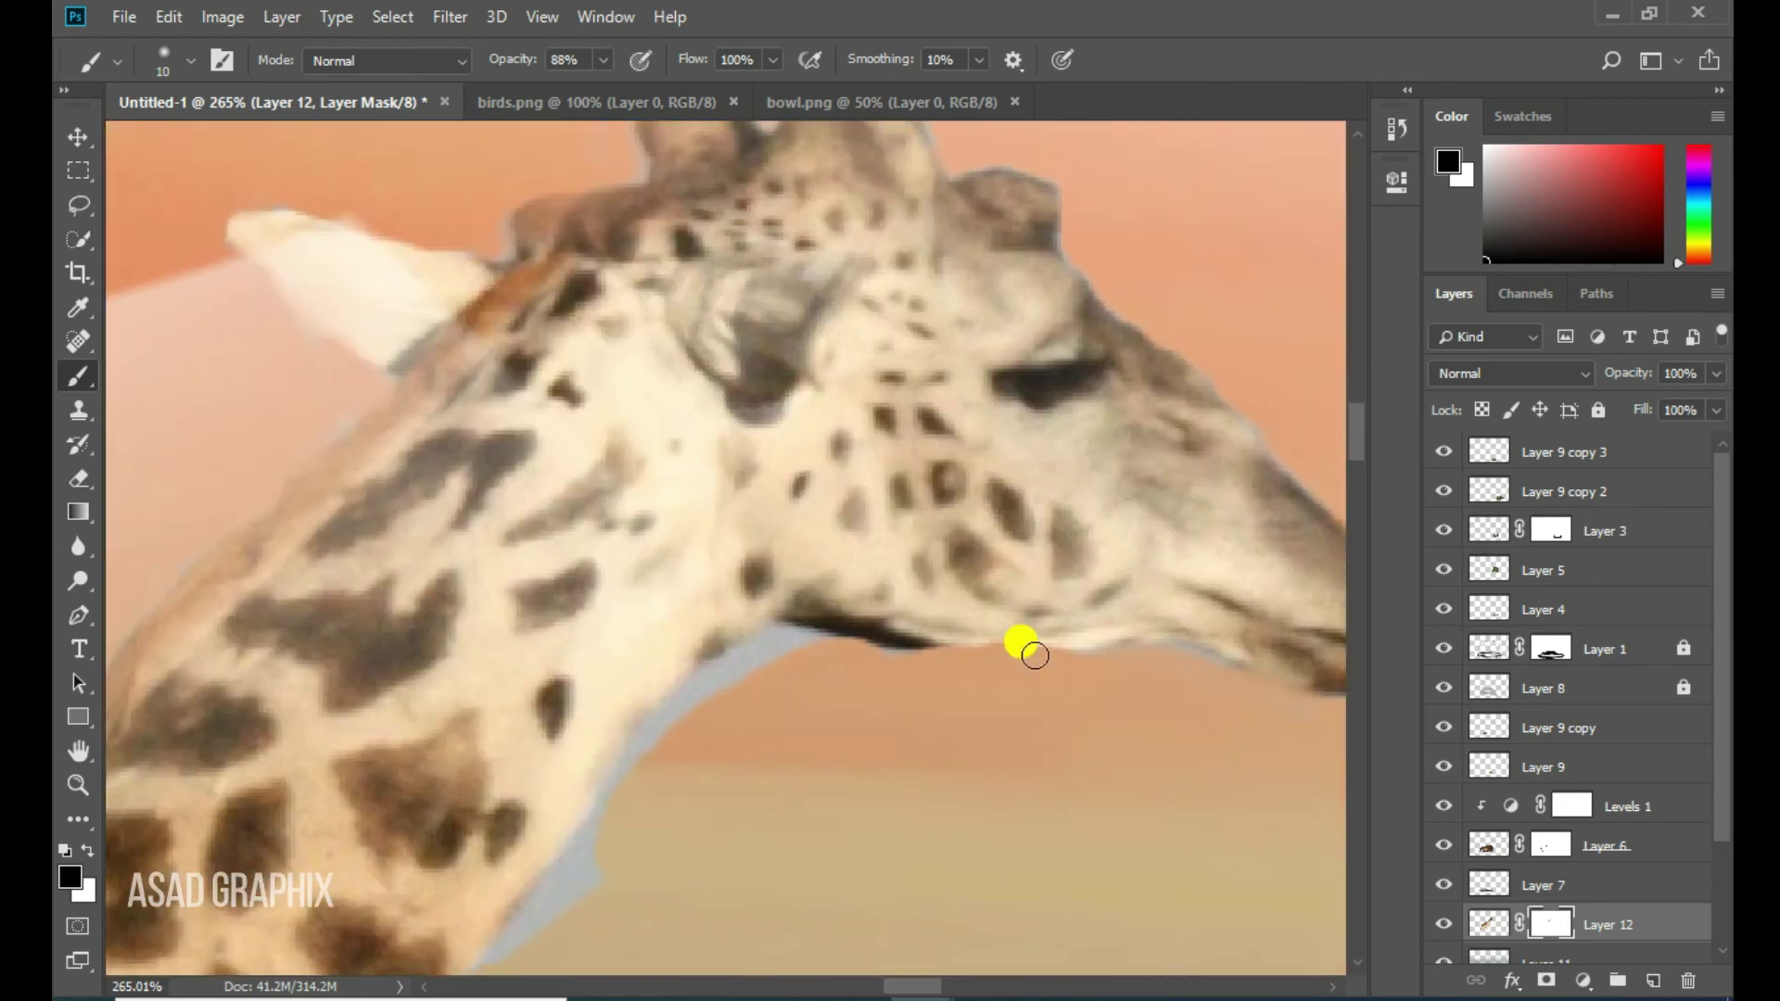
mouse_move(817, 650)
left_mouse_down()
mouse_move(915, 696)
mouse_move(604, 835)
mouse_move(727, 608)
mouse_move(833, 547)
mouse_move(798, 278)
mouse_move(871, 791)
left_mouse_up()
key("bracketright")
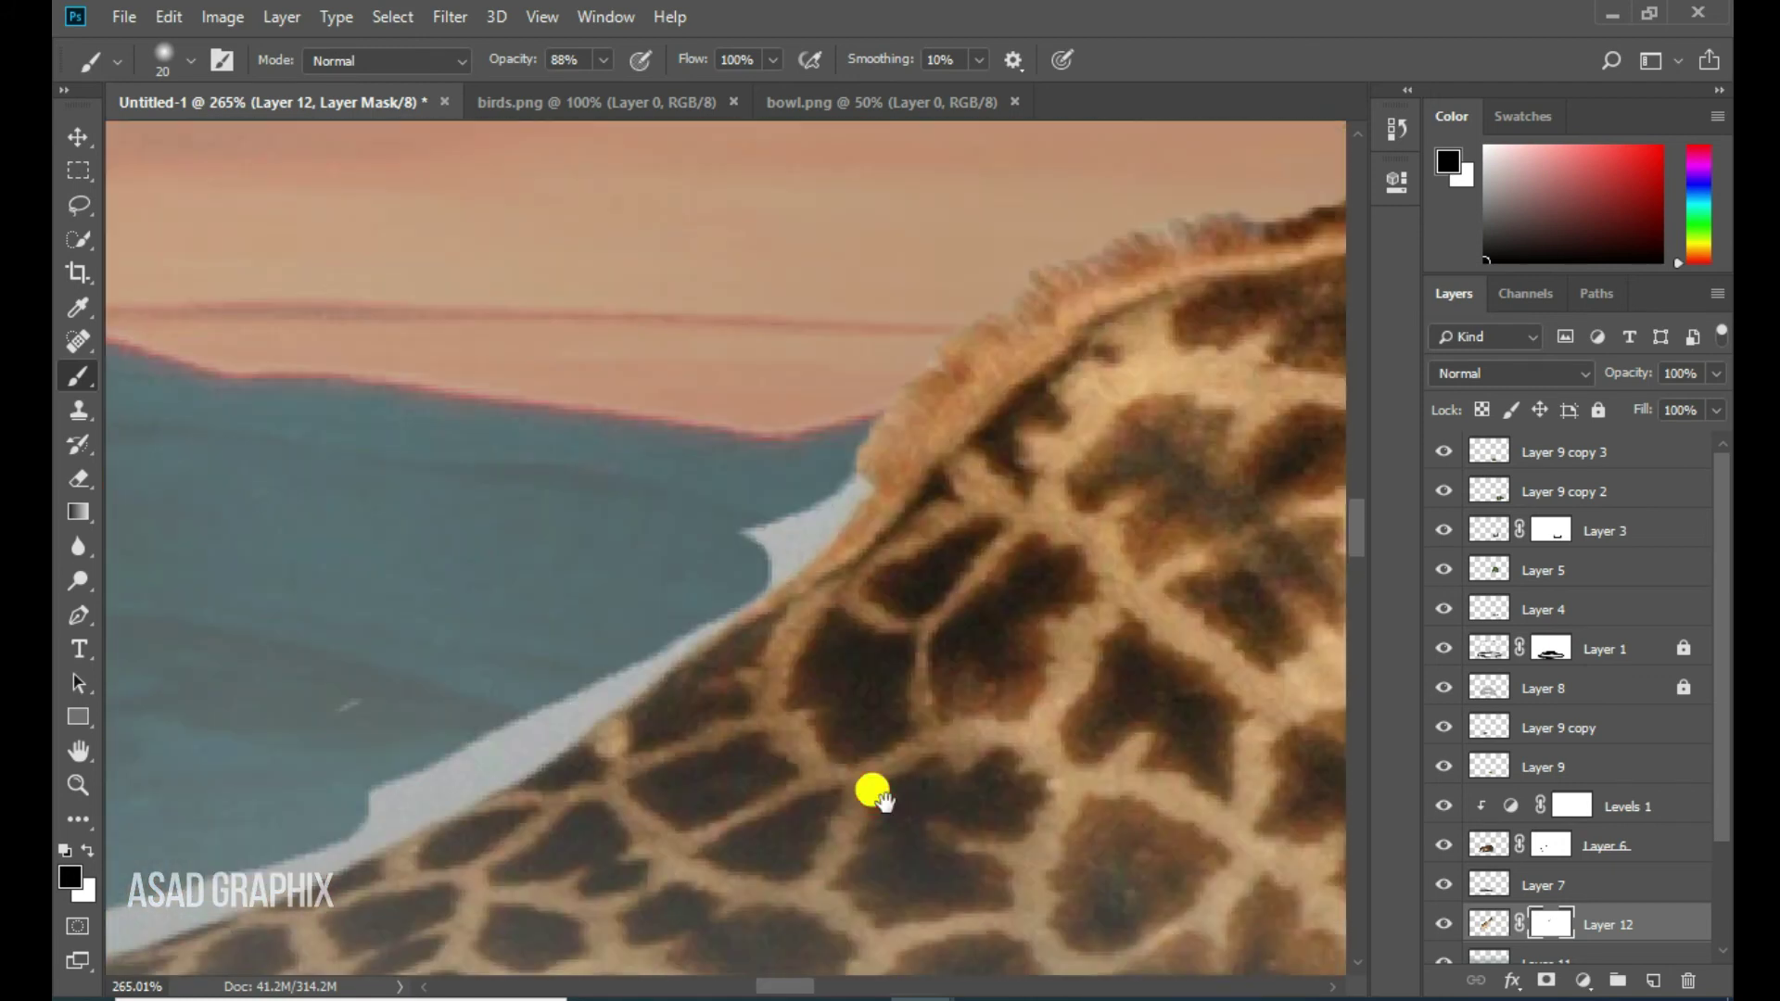
mouse_move(798, 473)
left_mouse_down()
mouse_move(718, 538)
mouse_move(1106, 521)
mouse_move(800, 624)
mouse_move(899, 661)
left_mouse_up()
Keep black as the painting colour, zoom out to the whole scene, and bring up birds.png
key("x")
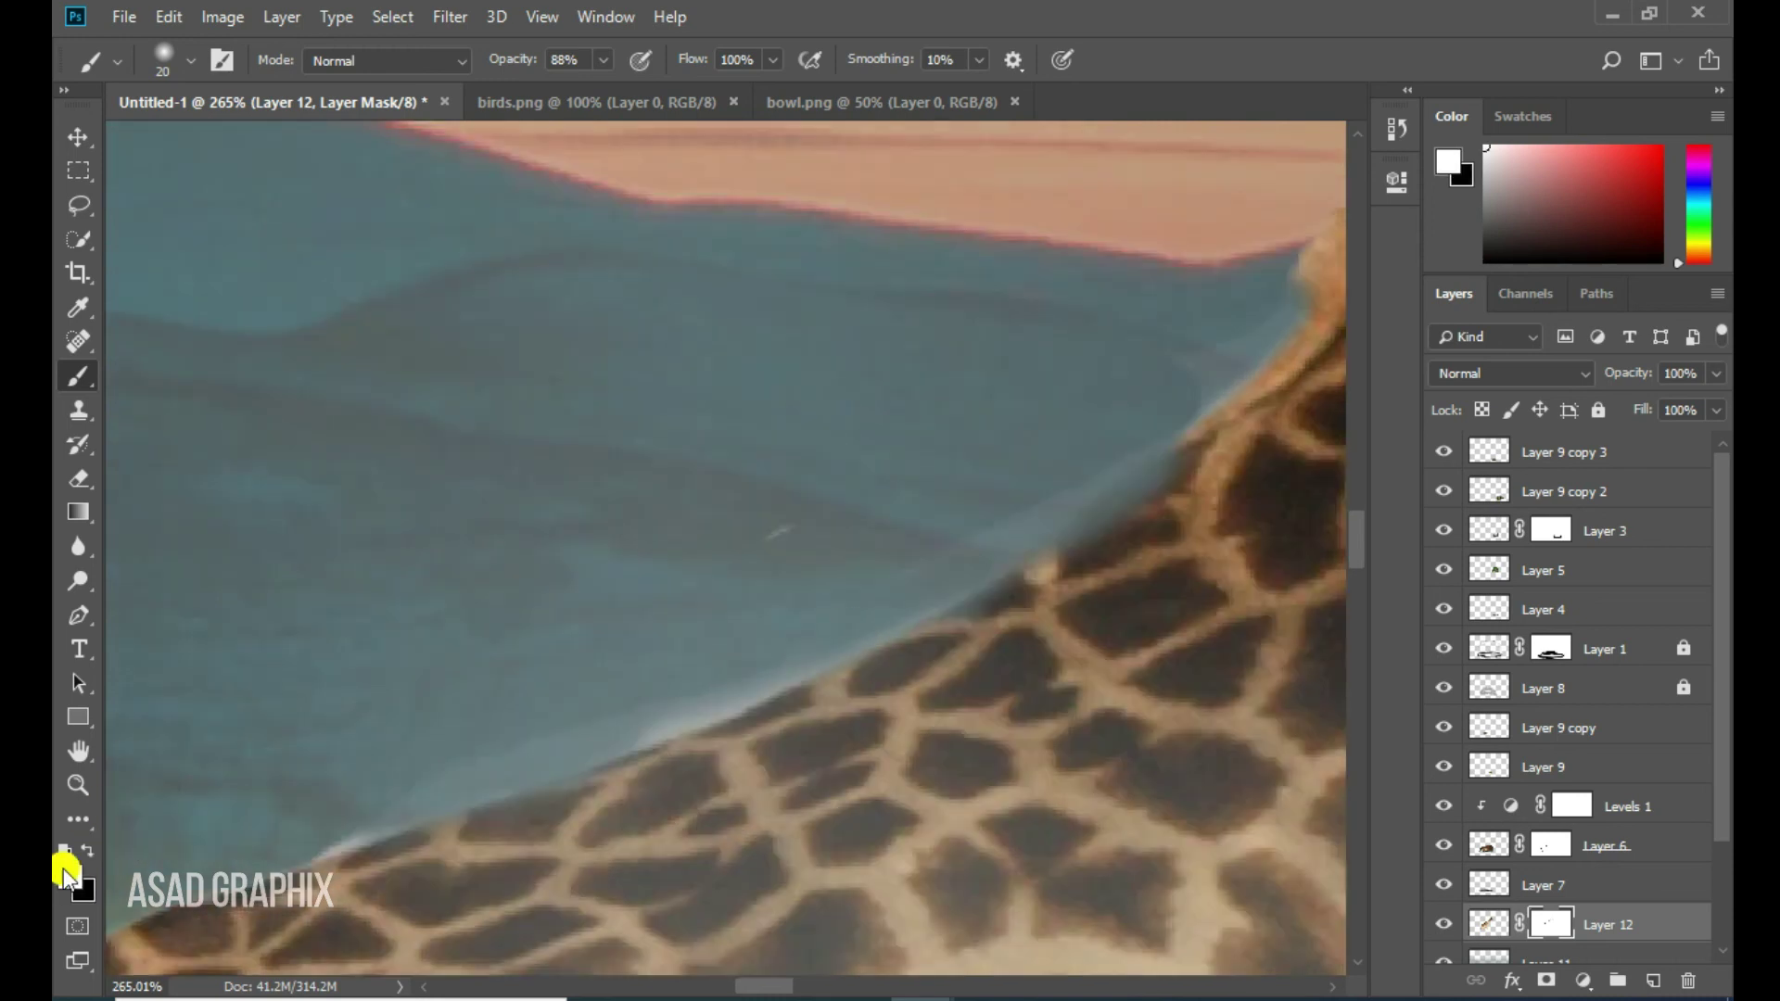
left_click(63, 851)
mouse_move(923, 454)
left_mouse_down()
mouse_move(702, 629)
mouse_move(890, 449)
mouse_move(1057, 353)
mouse_move(1005, 239)
mouse_move(756, 198)
left_mouse_up()
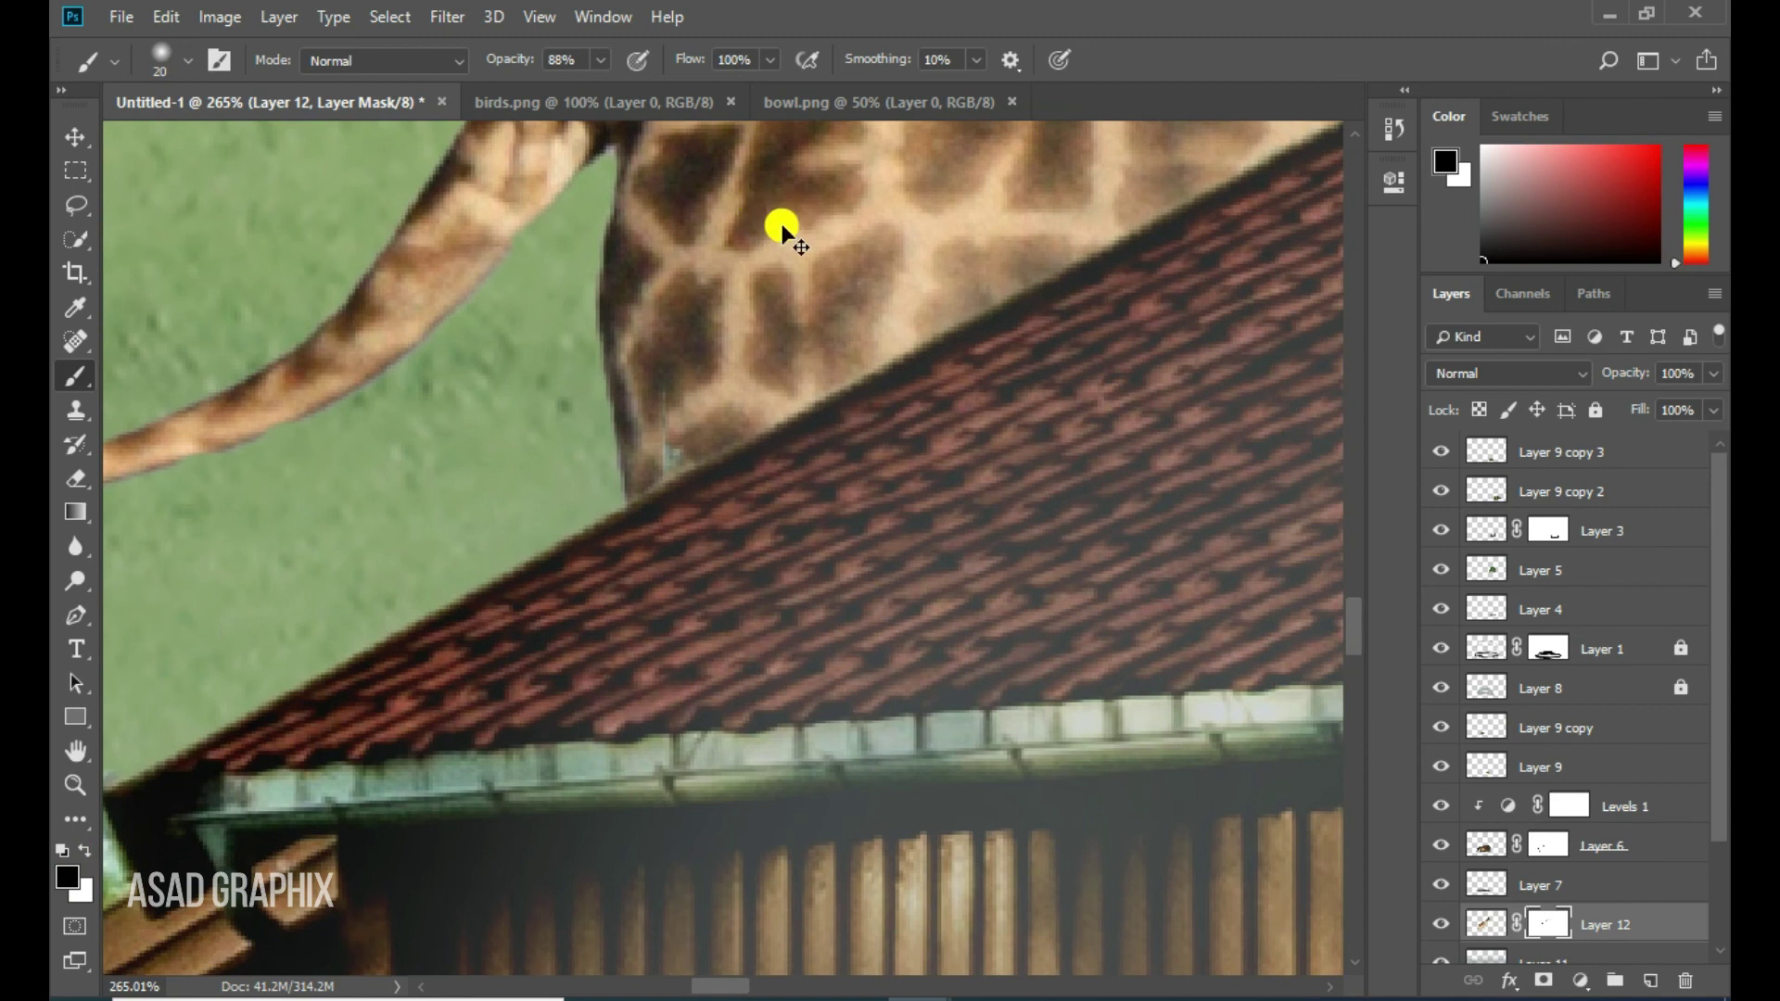
key("ctrl+0")
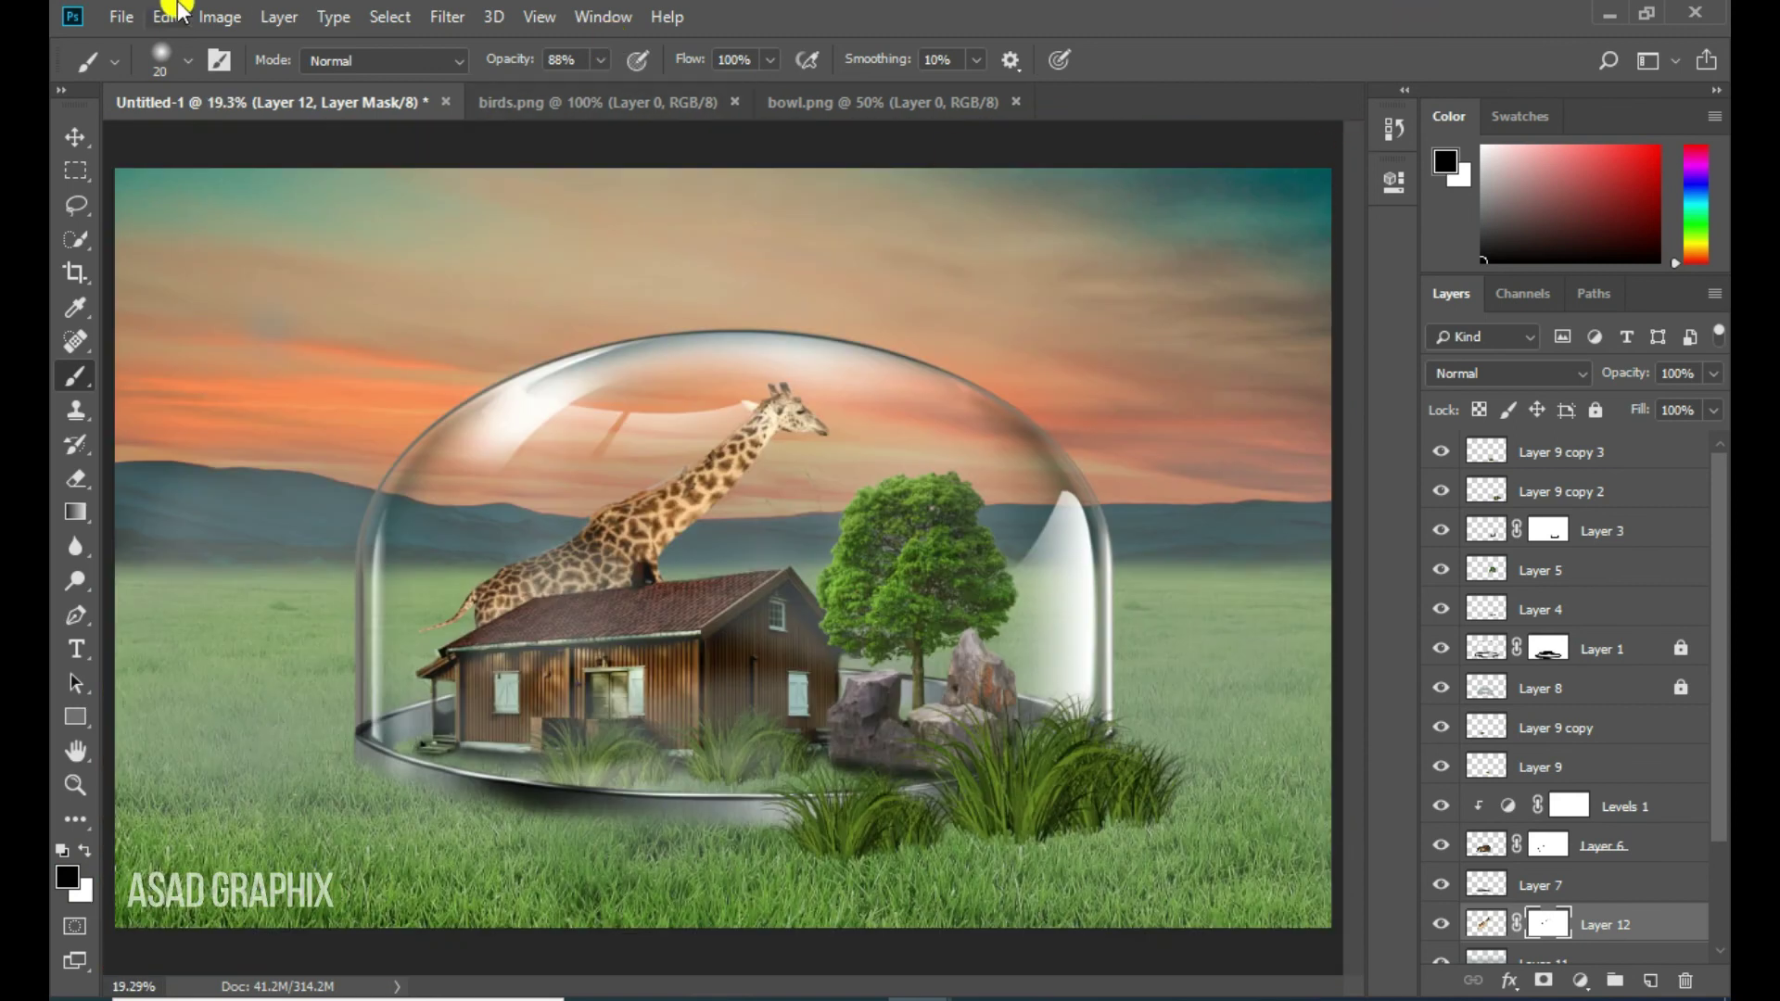
left_click(75, 136)
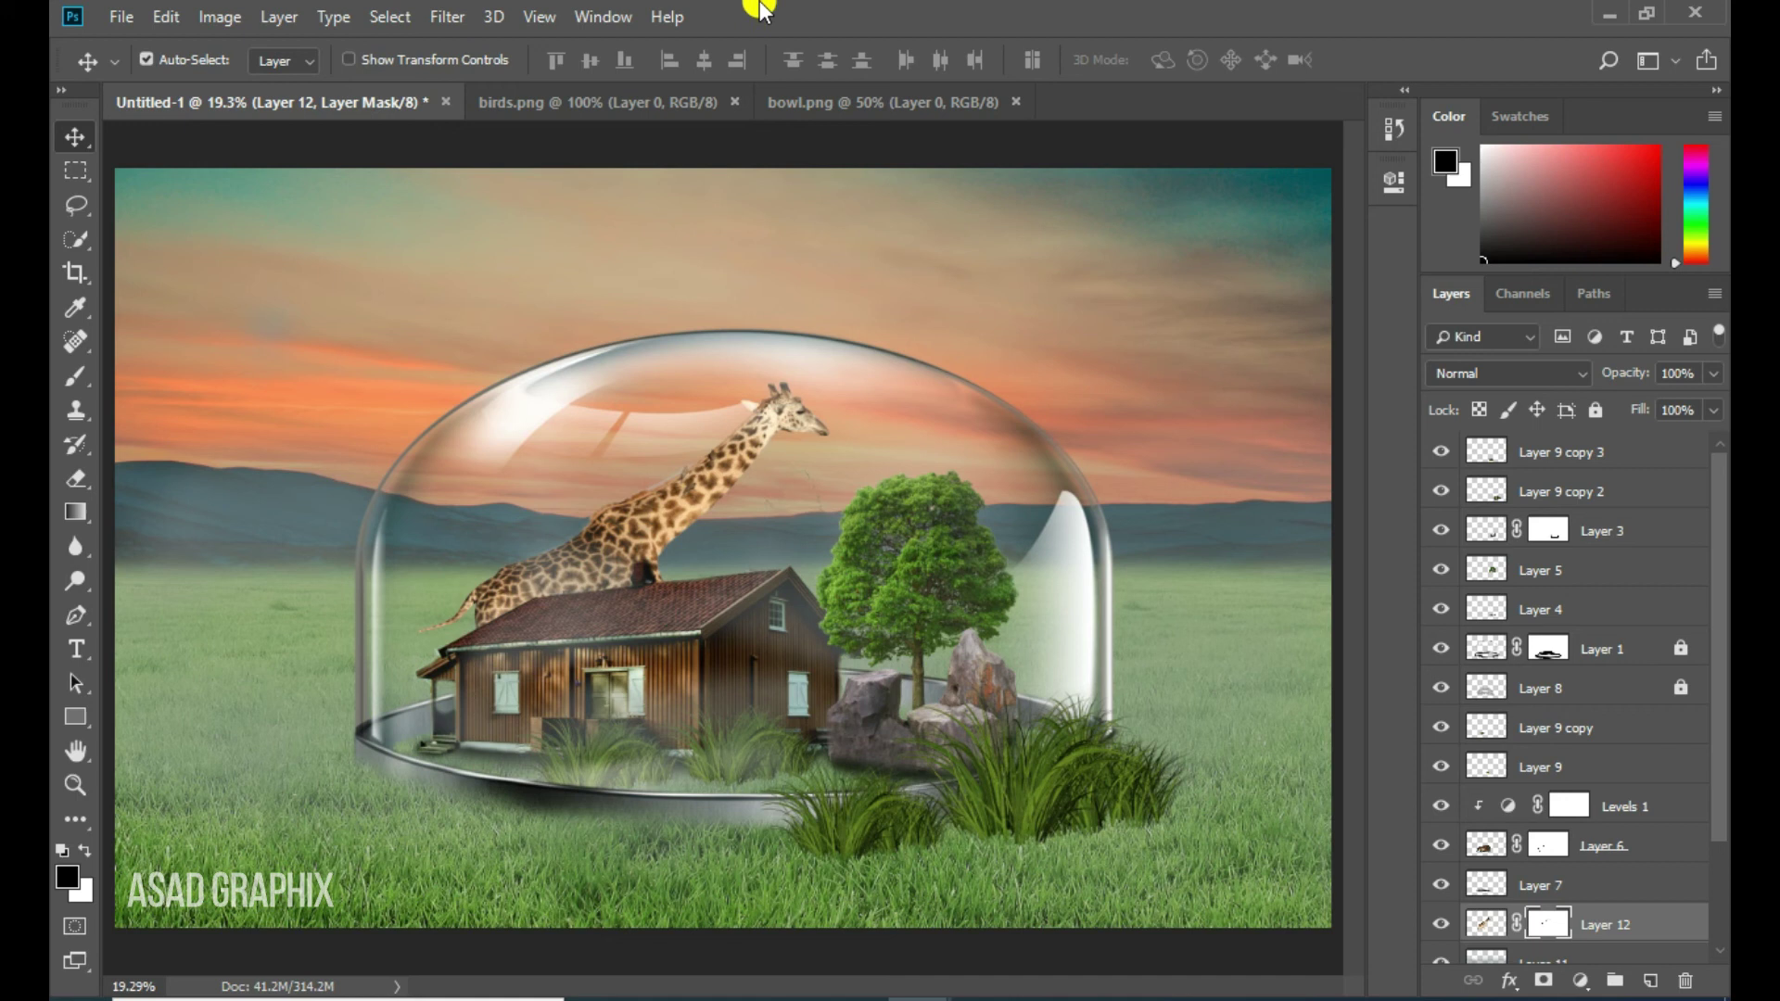
left_click(609, 98)
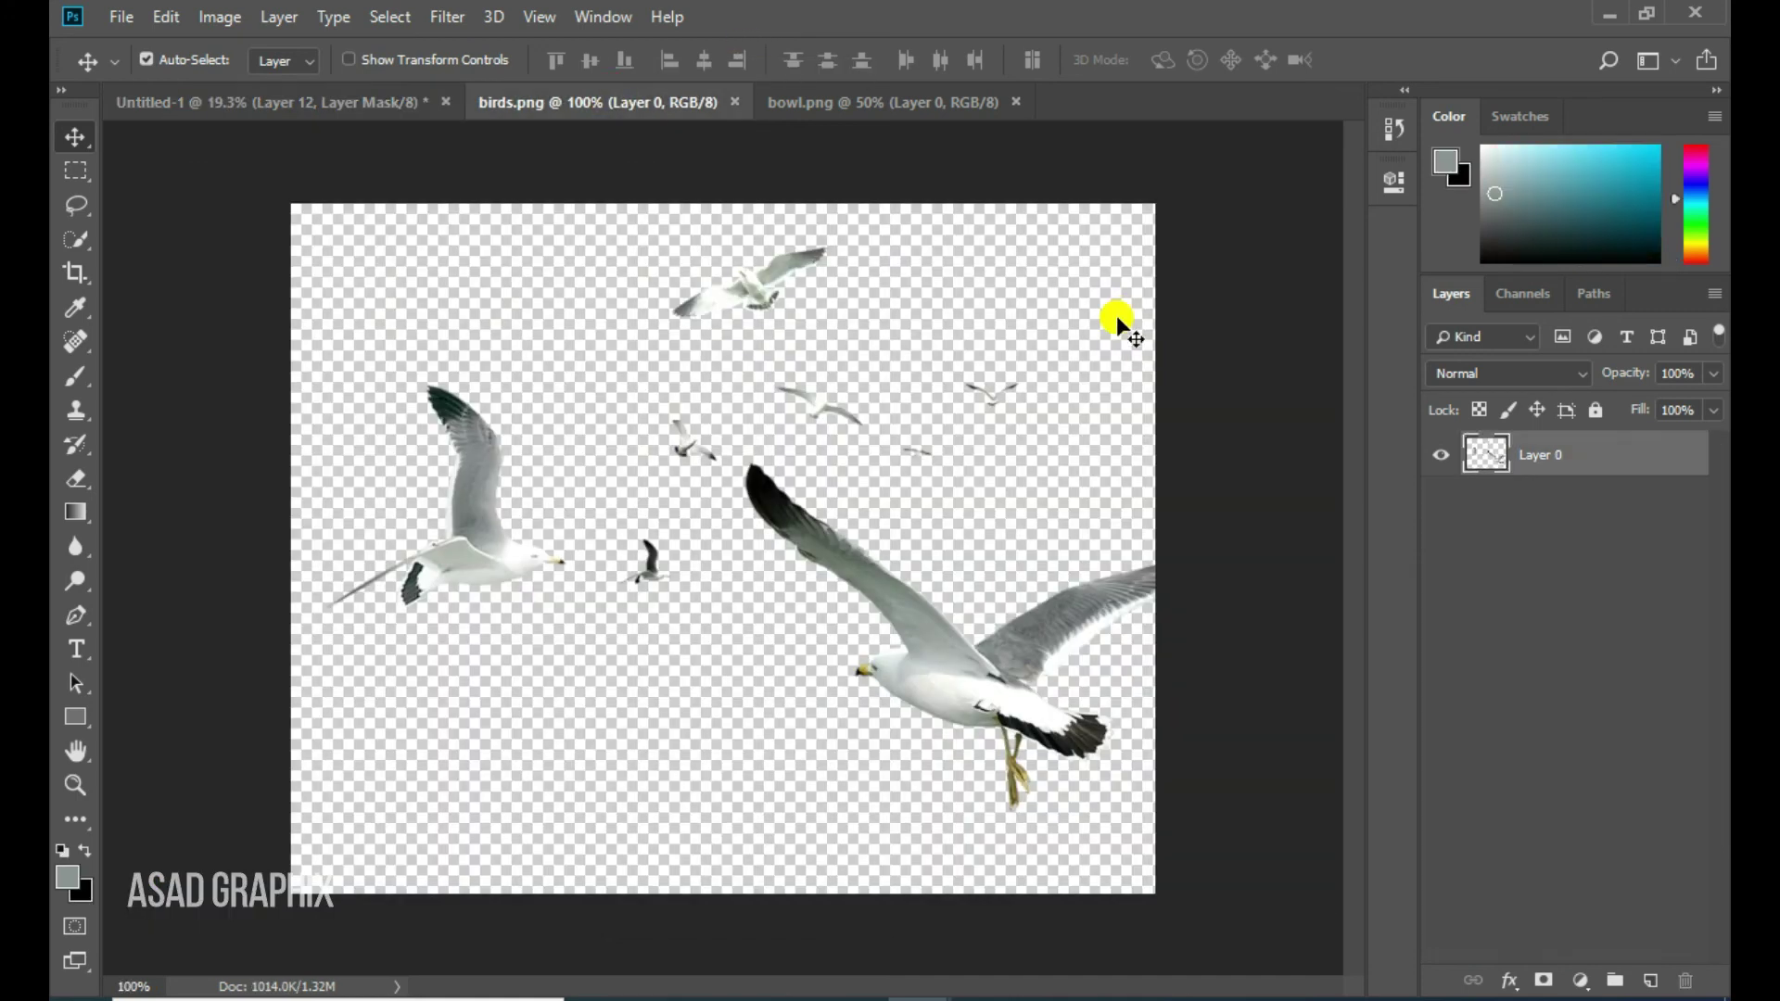
Lasso the large seagull in birds.png and drag it into the dome scene
left_click(79, 205)
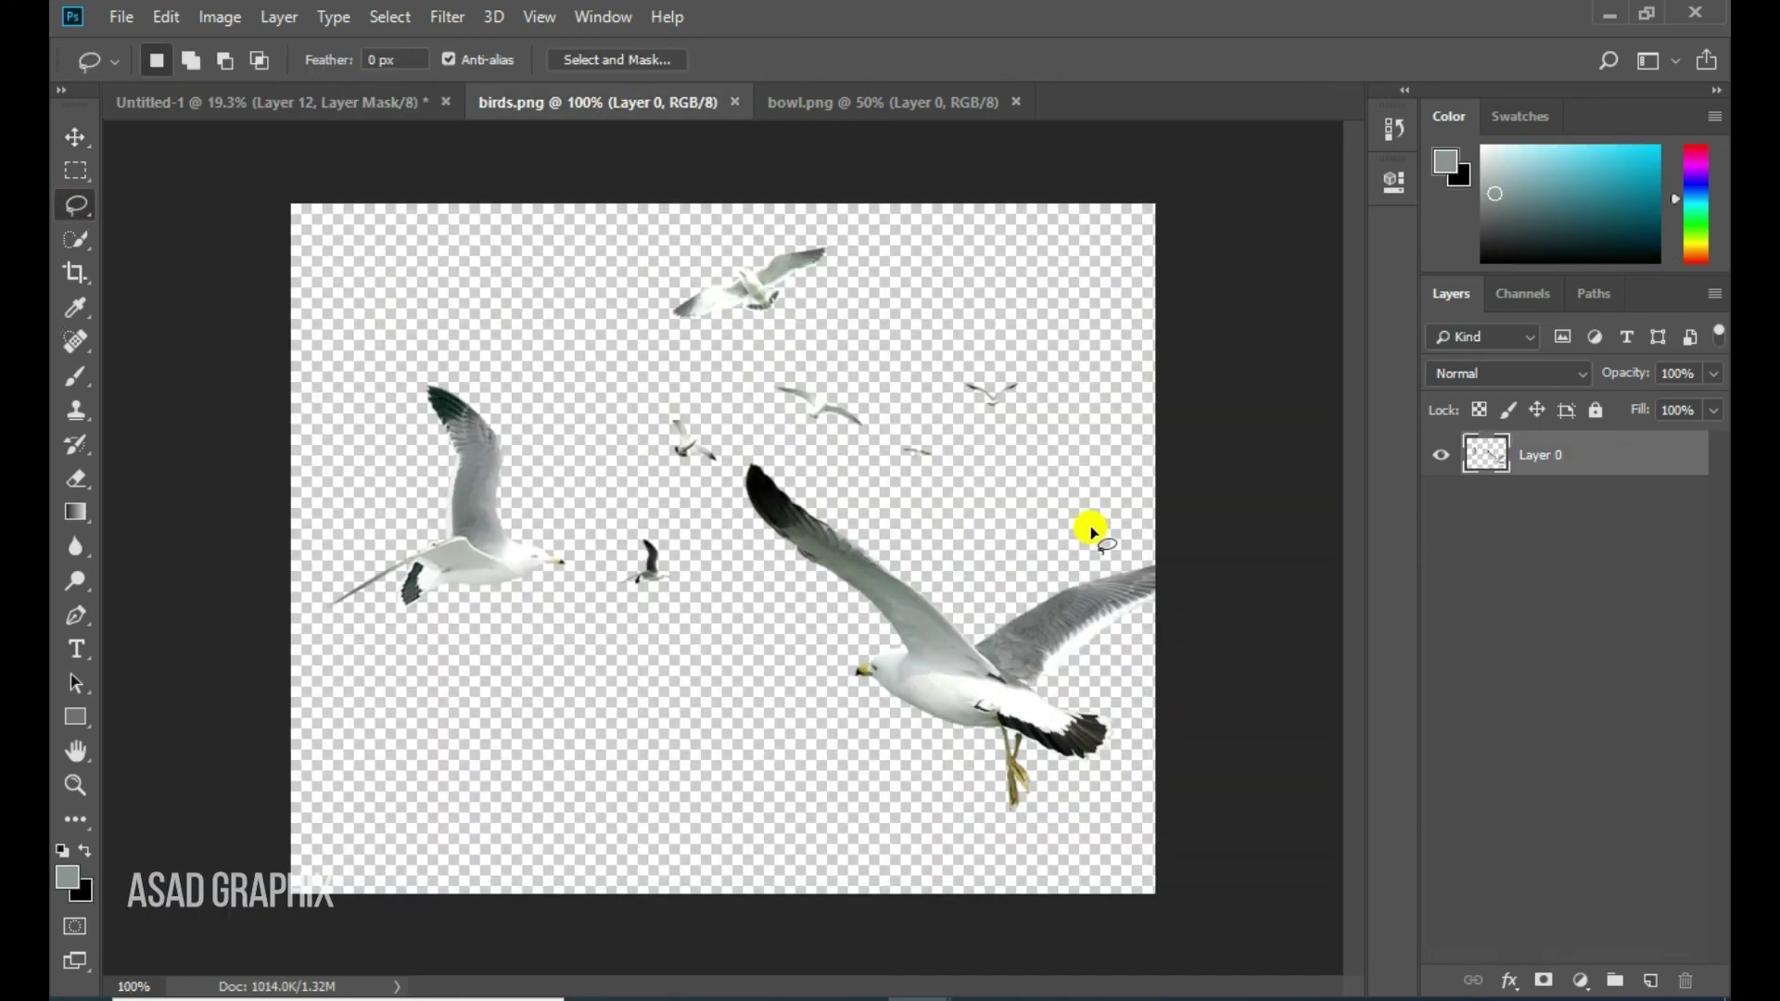
left_click_drag(1066, 521, 758, 445)
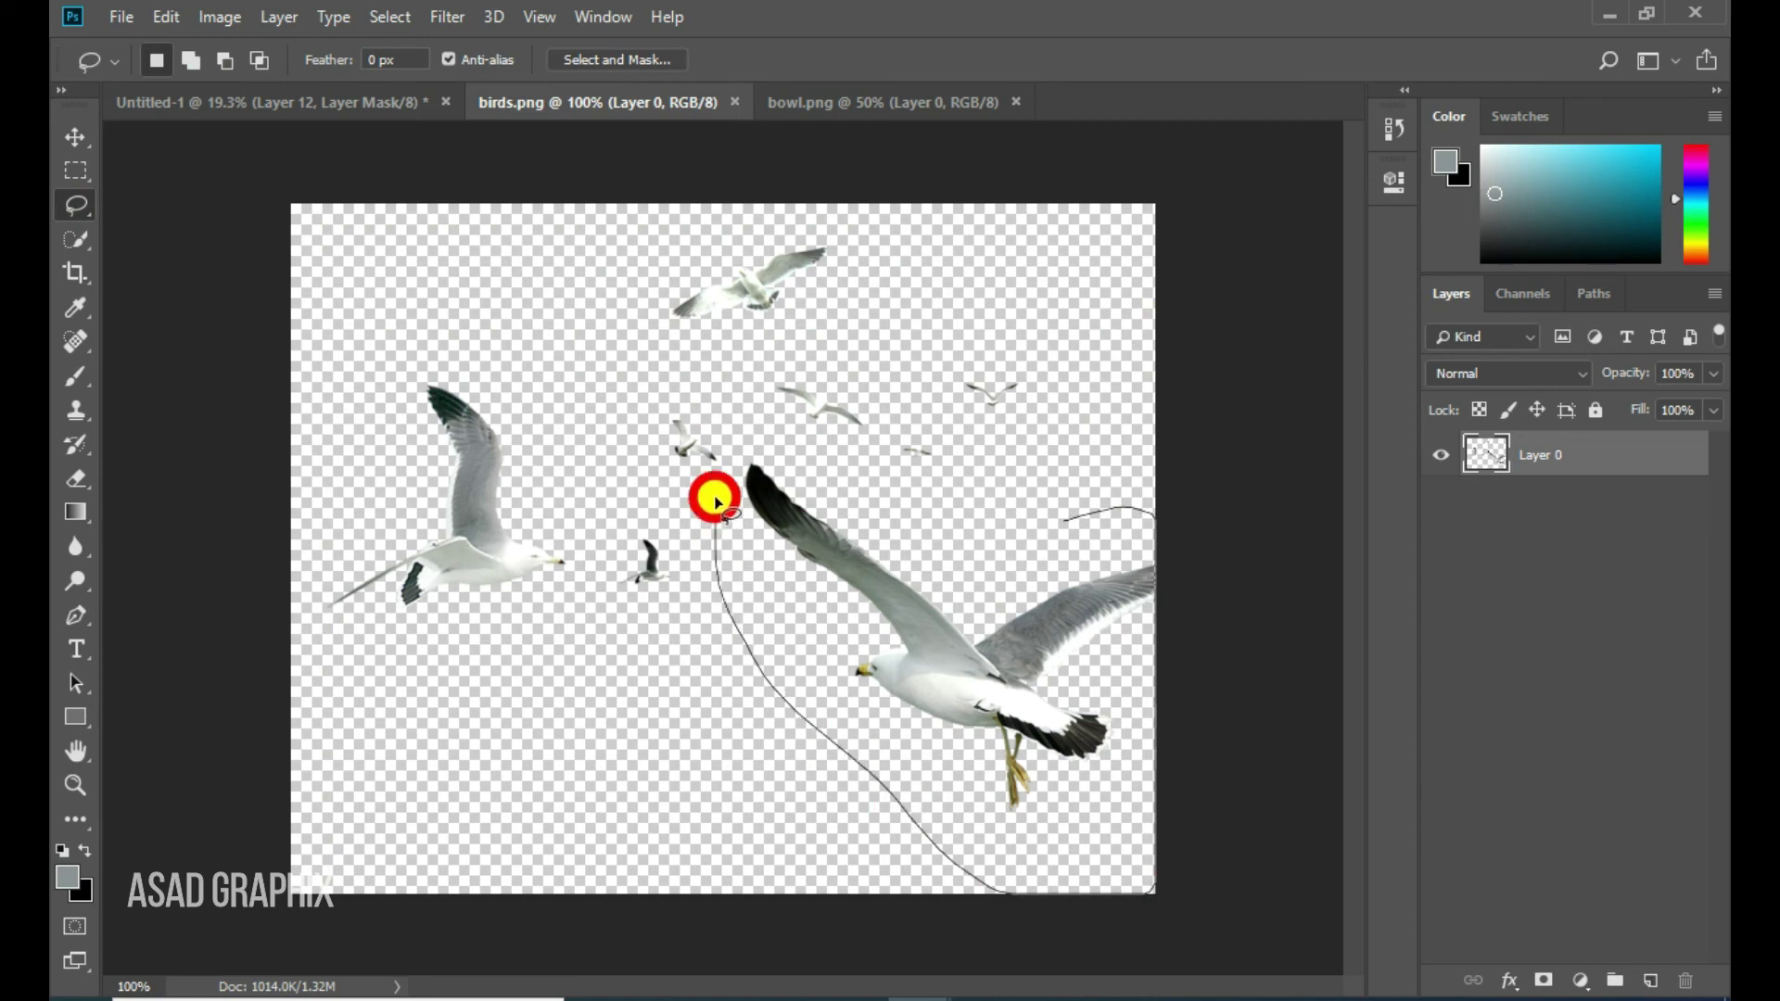
left_click_drag(758, 446, 1101, 509)
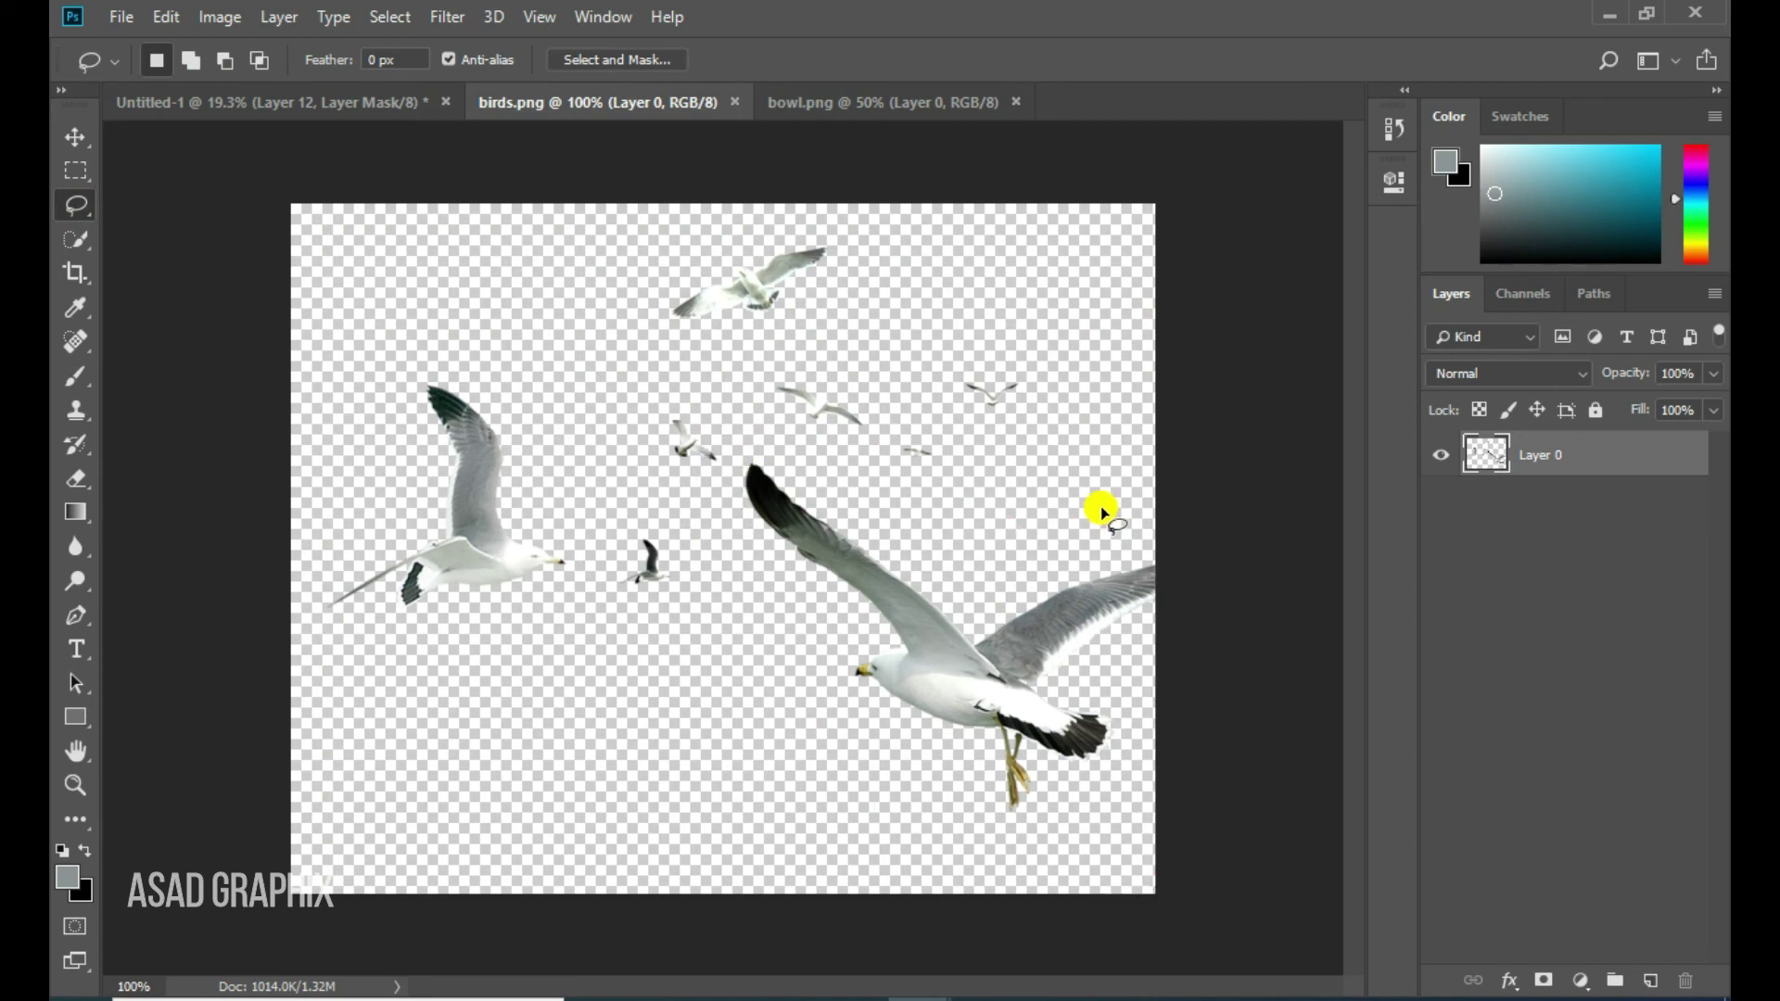
left_click_drag(542, 105, 881, 387)
left_click(75, 137)
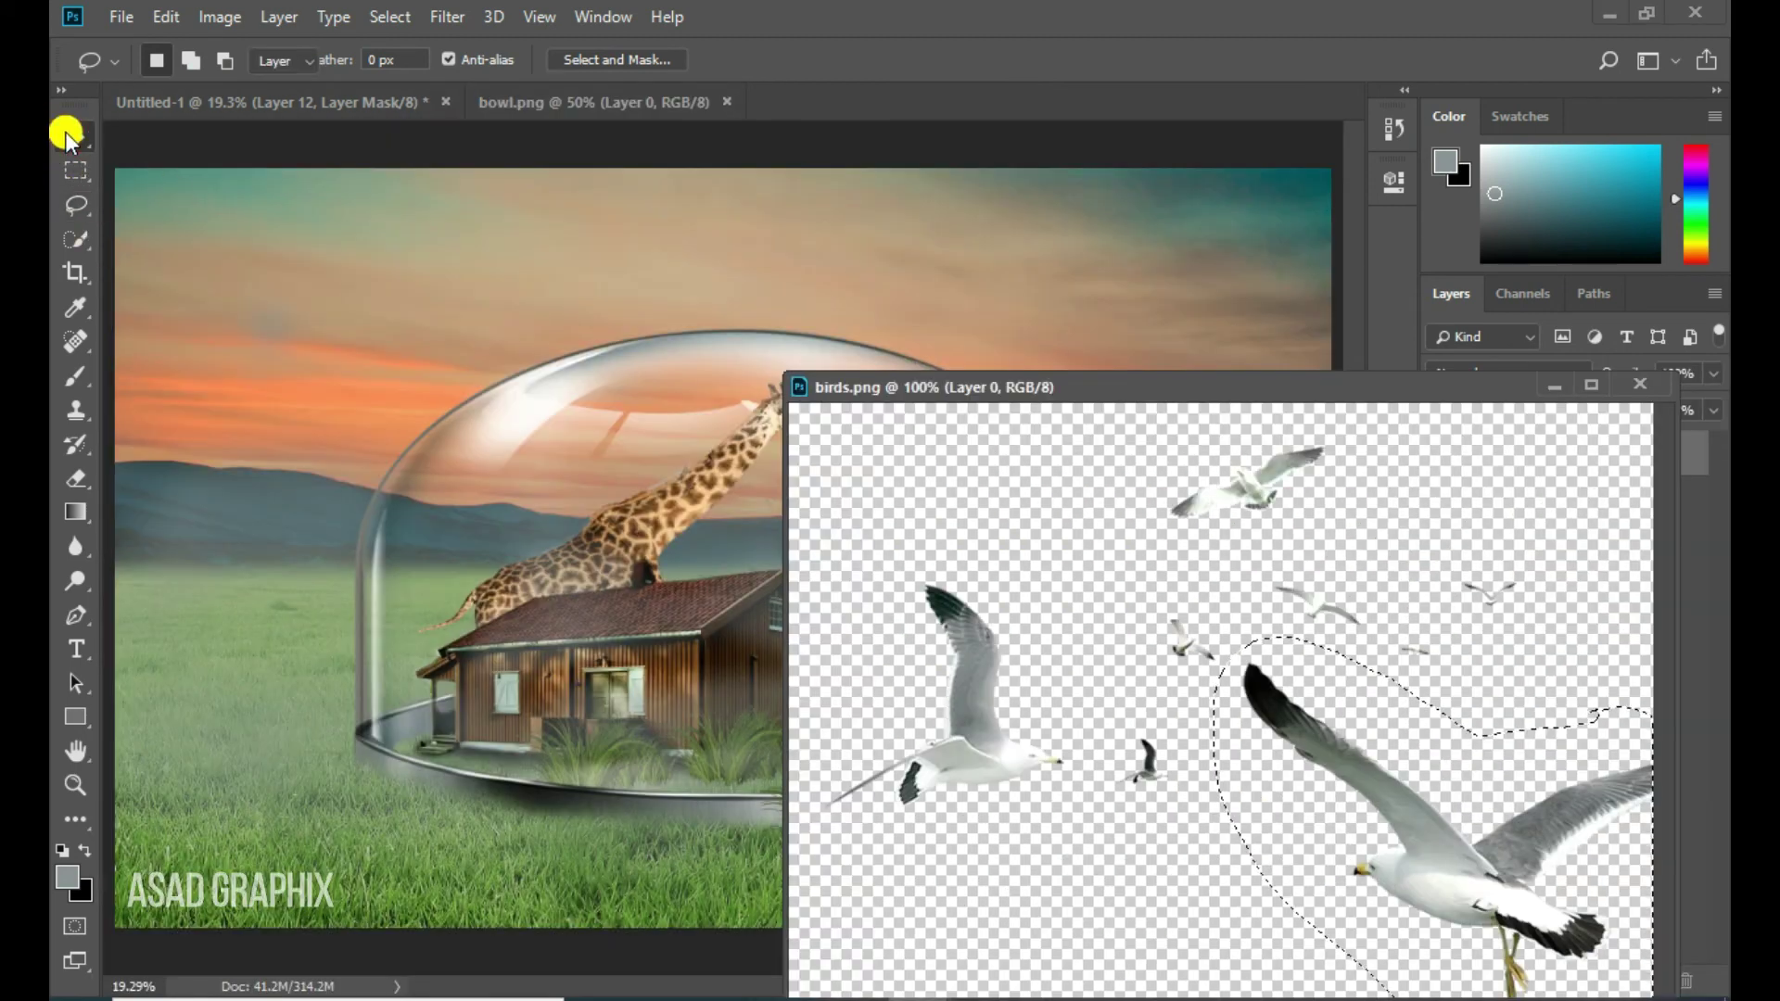
left_click_drag(1226, 813, 653, 534)
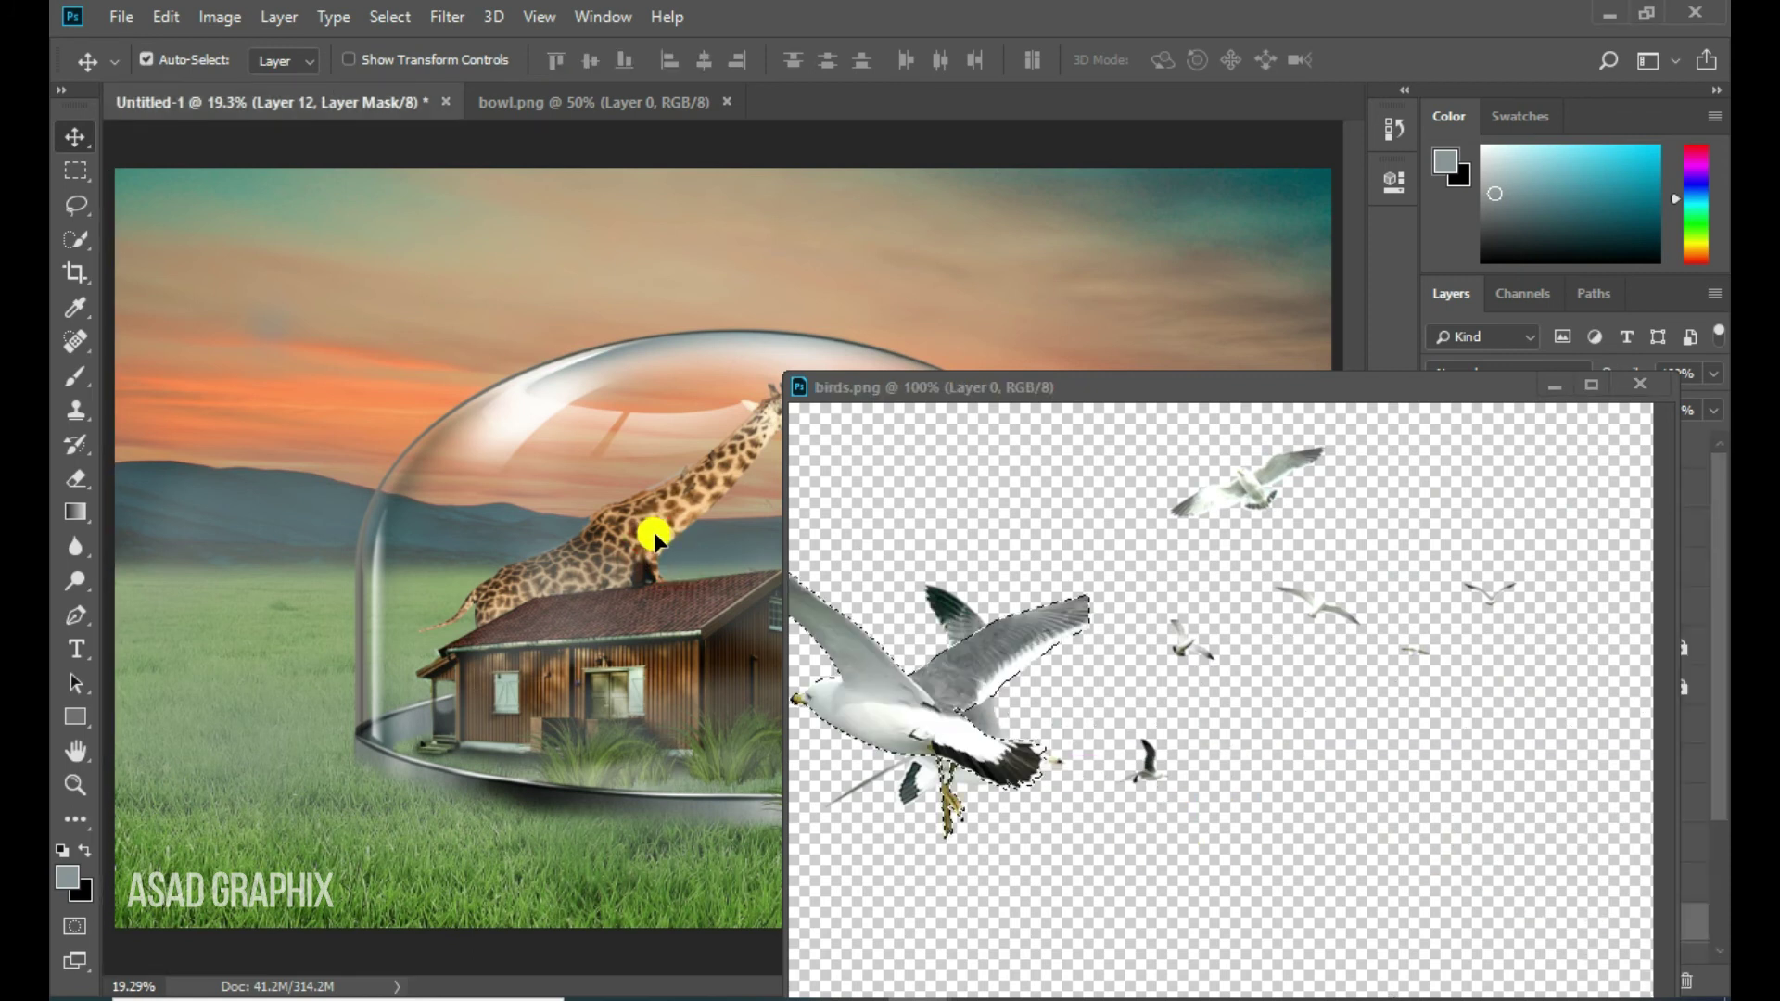
left_click(1561, 384)
Move the seagull right inside the dome and scale it to about 172%
mouse_move(631, 519)
left_mouse_down()
mouse_move(839, 536)
mouse_move(824, 530)
mouse_move(1001, 395)
left_mouse_up()
key("ctrl+t")
left_click_drag(1026, 322, 943, 389)
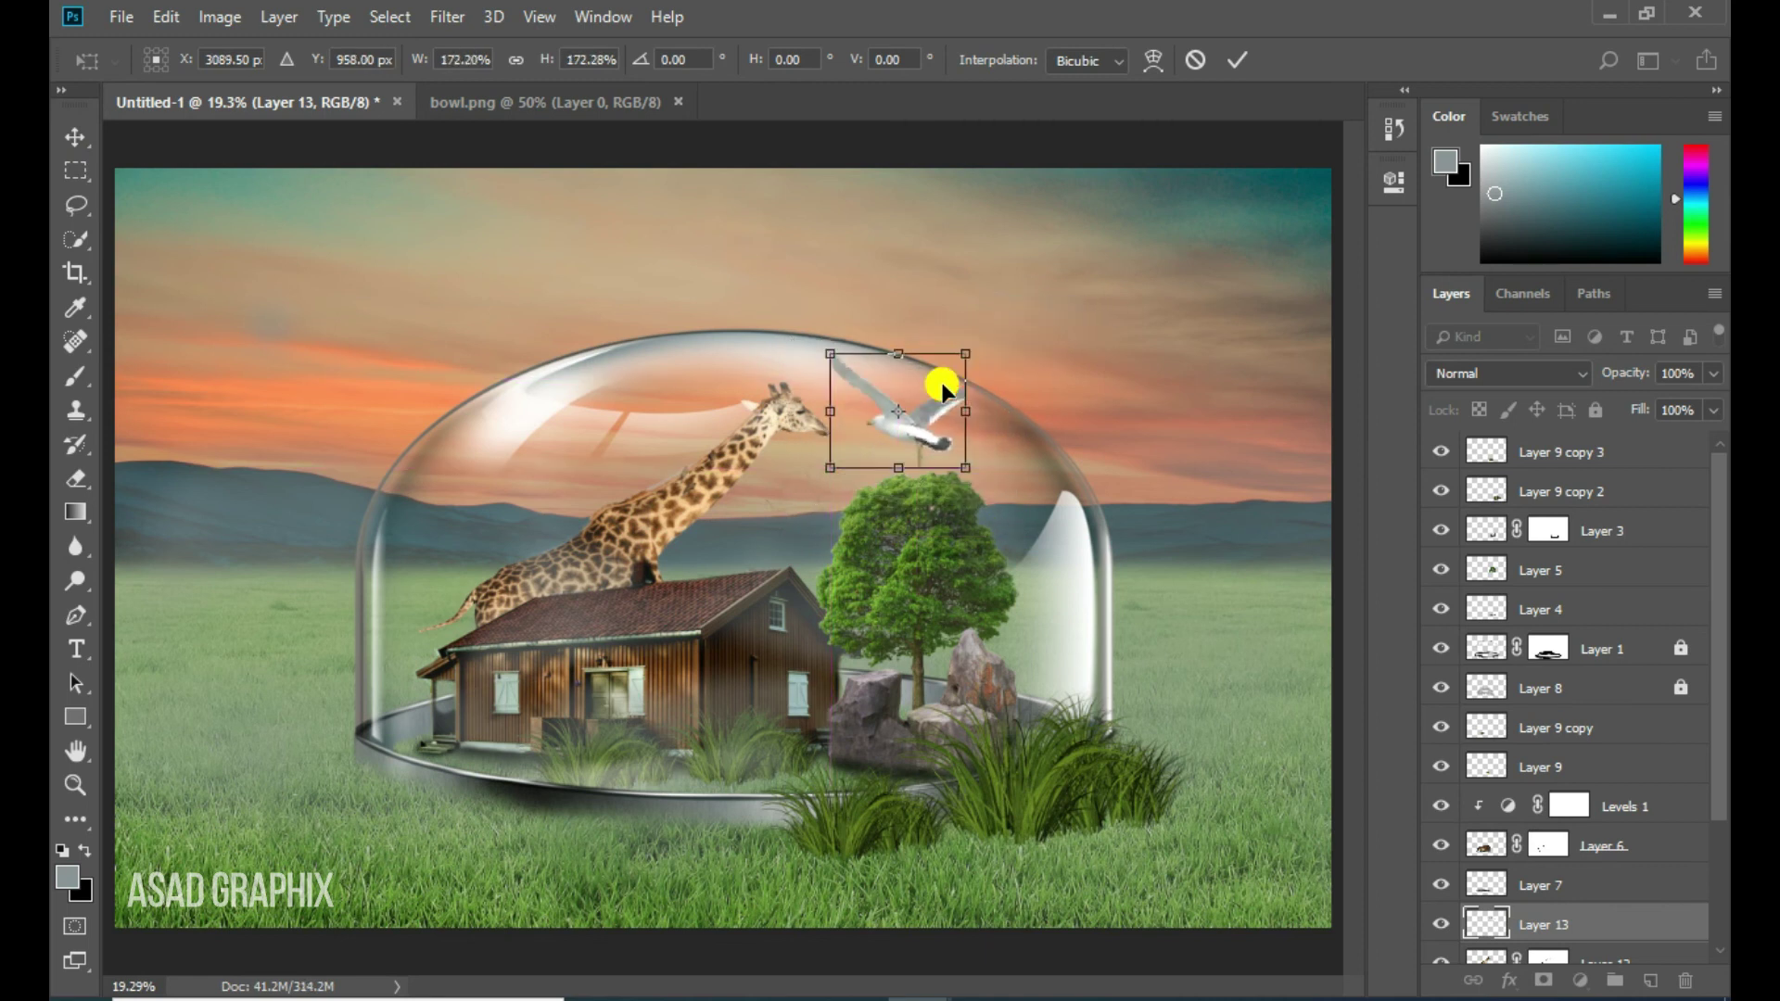
key("Return")
left_click(547, 97)
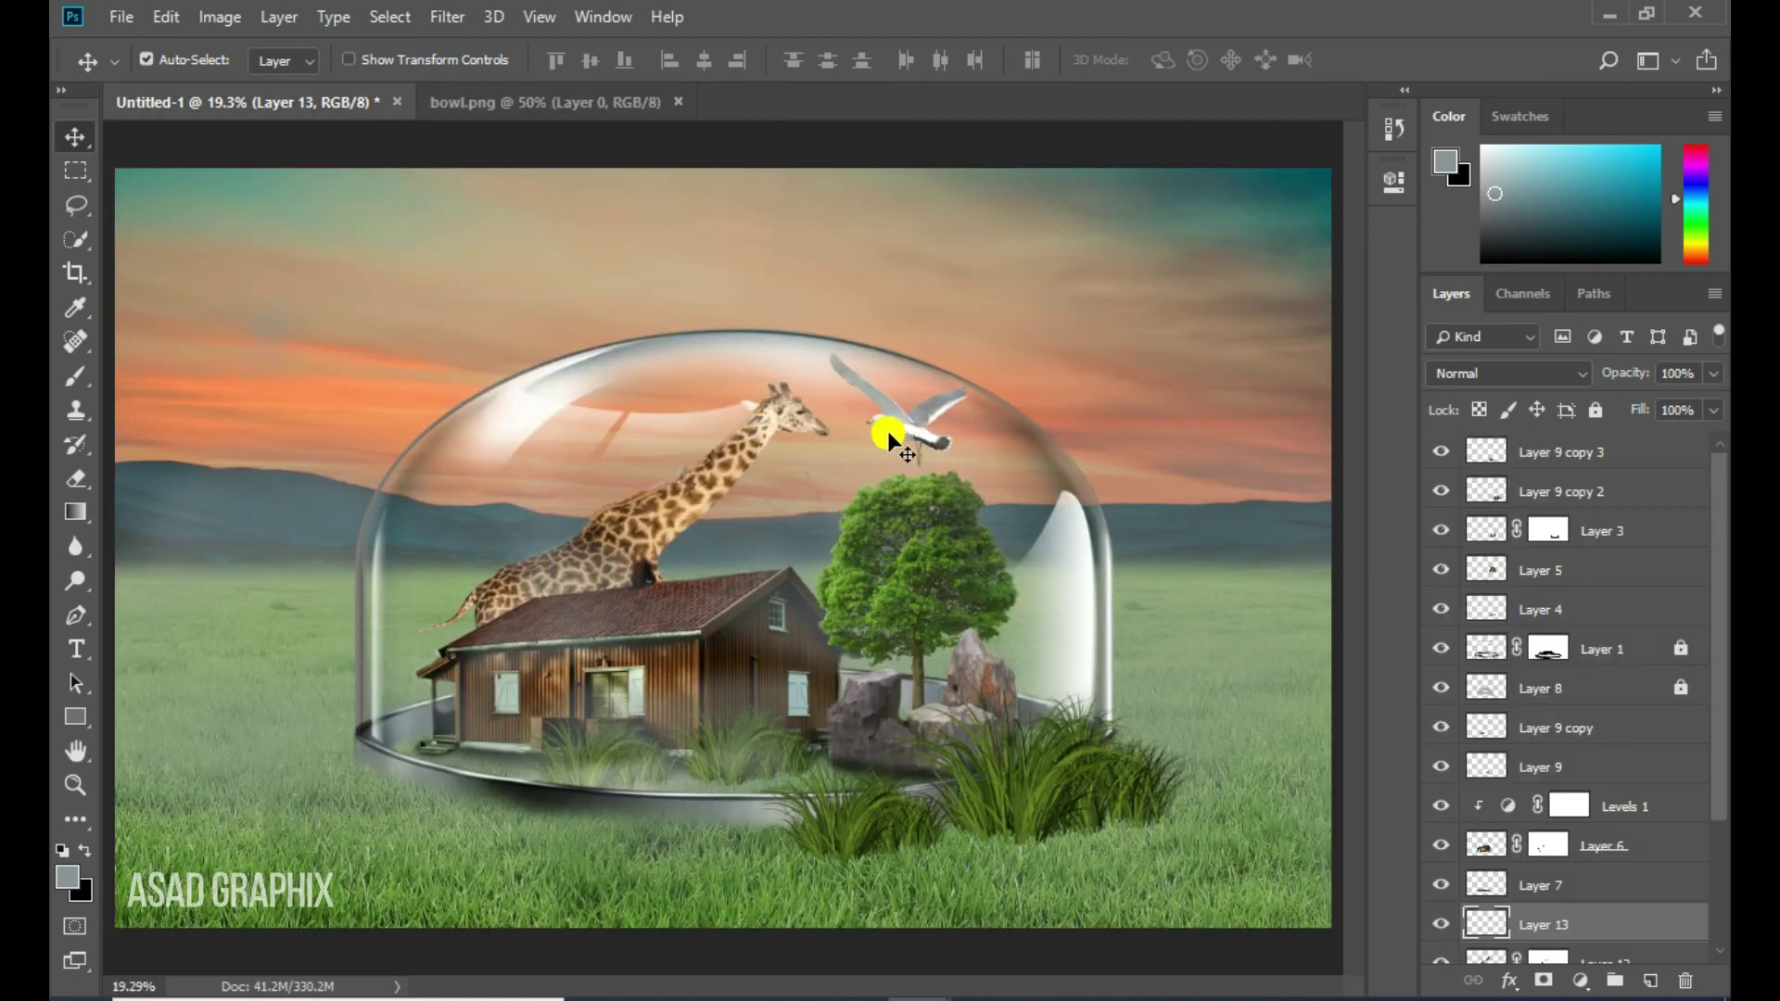
Duplicate the seagull, flip the copy horizontally, and place it beside the giraffe's neck
left_click_drag(898, 421, 619, 475)
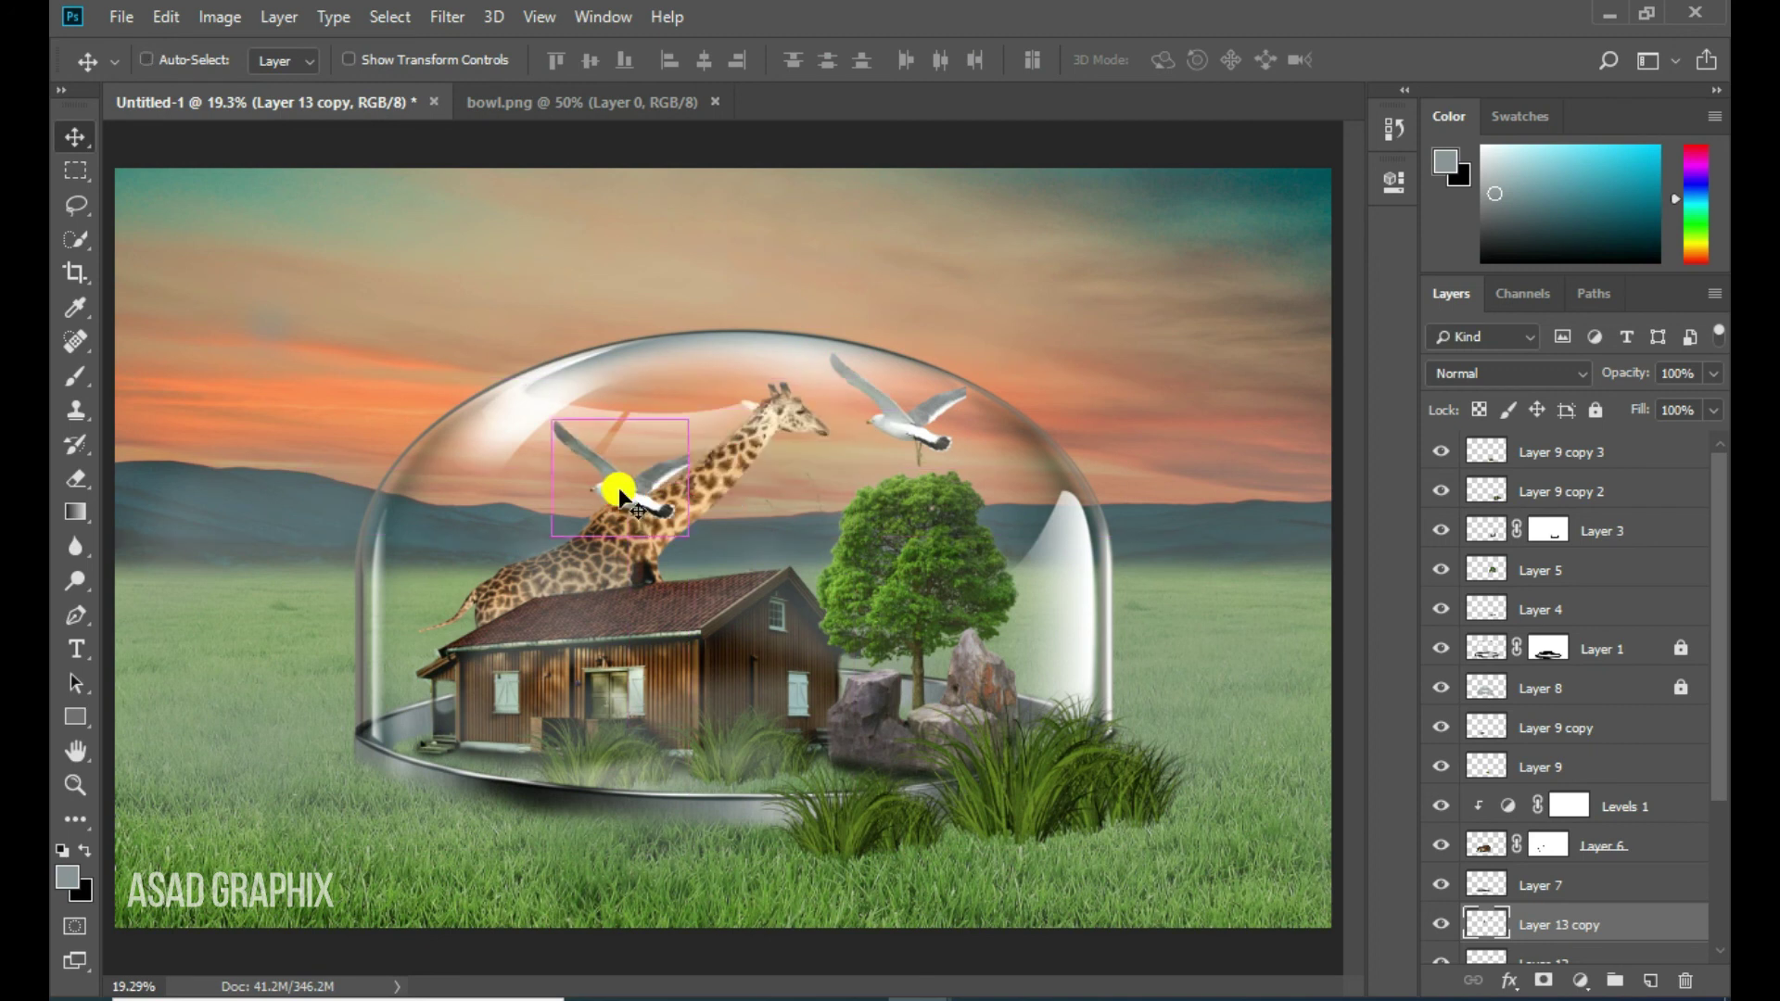
key("ctrl+t")
right_click(620, 476)
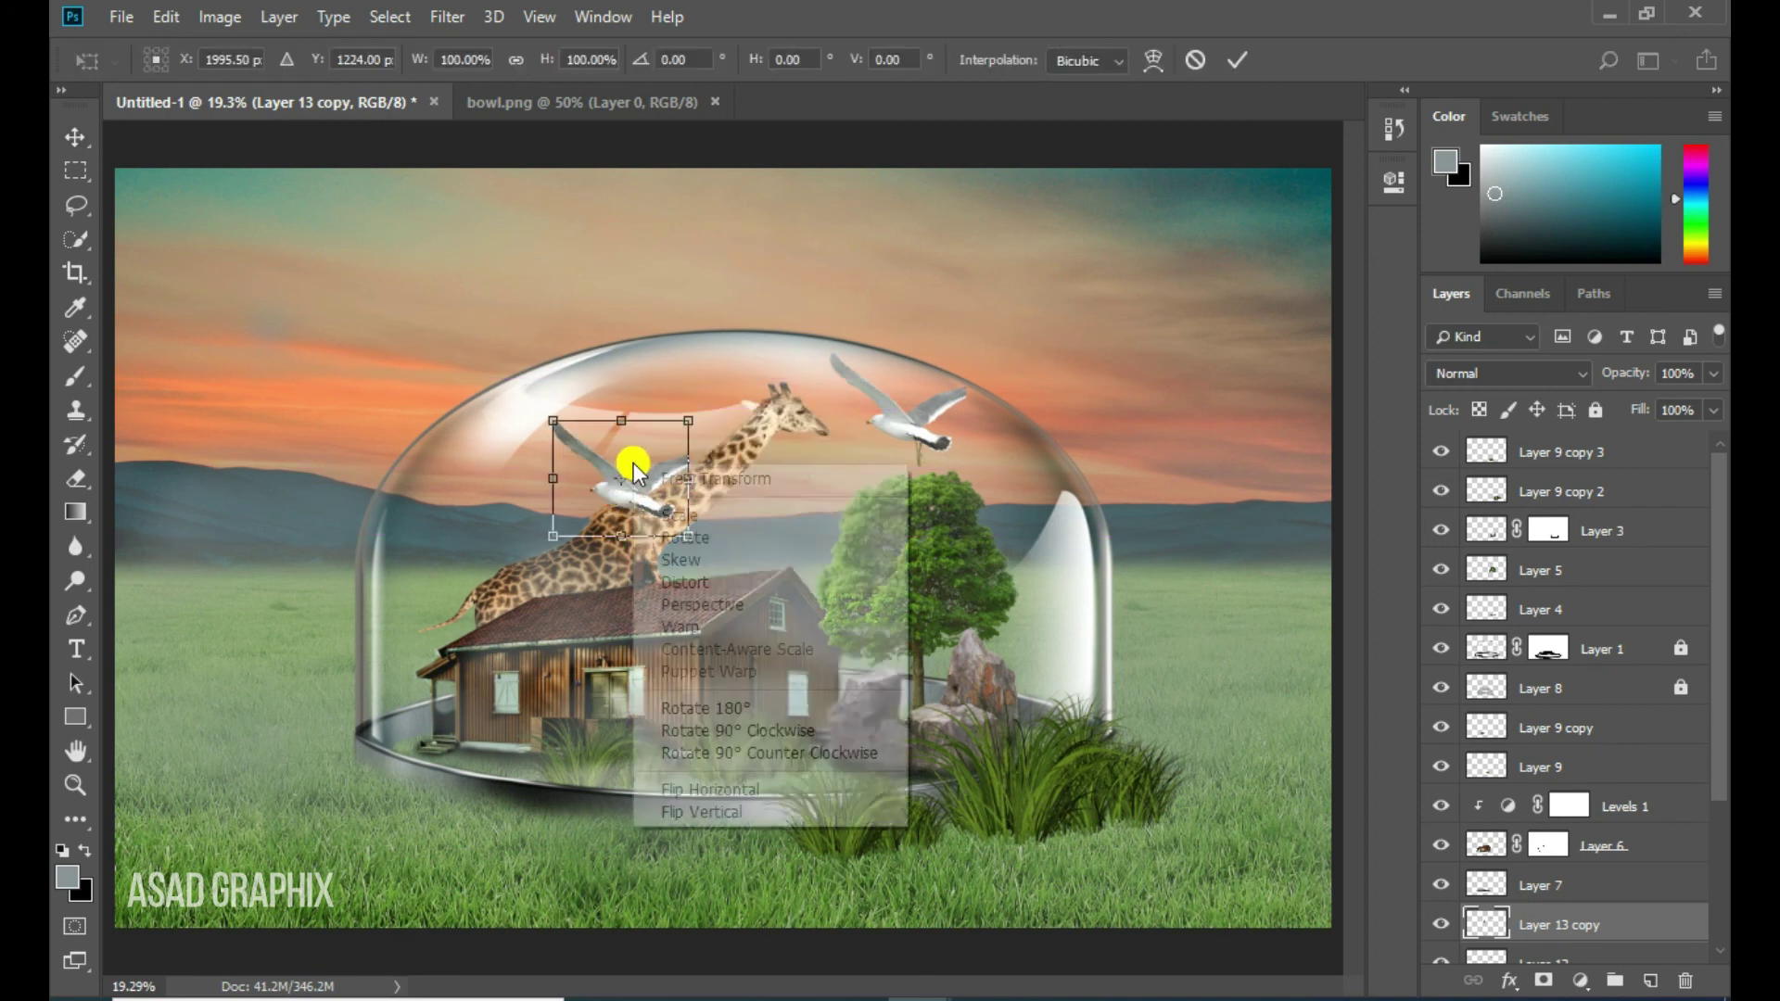
left_click(702, 788)
left_click_drag(646, 436, 534, 423)
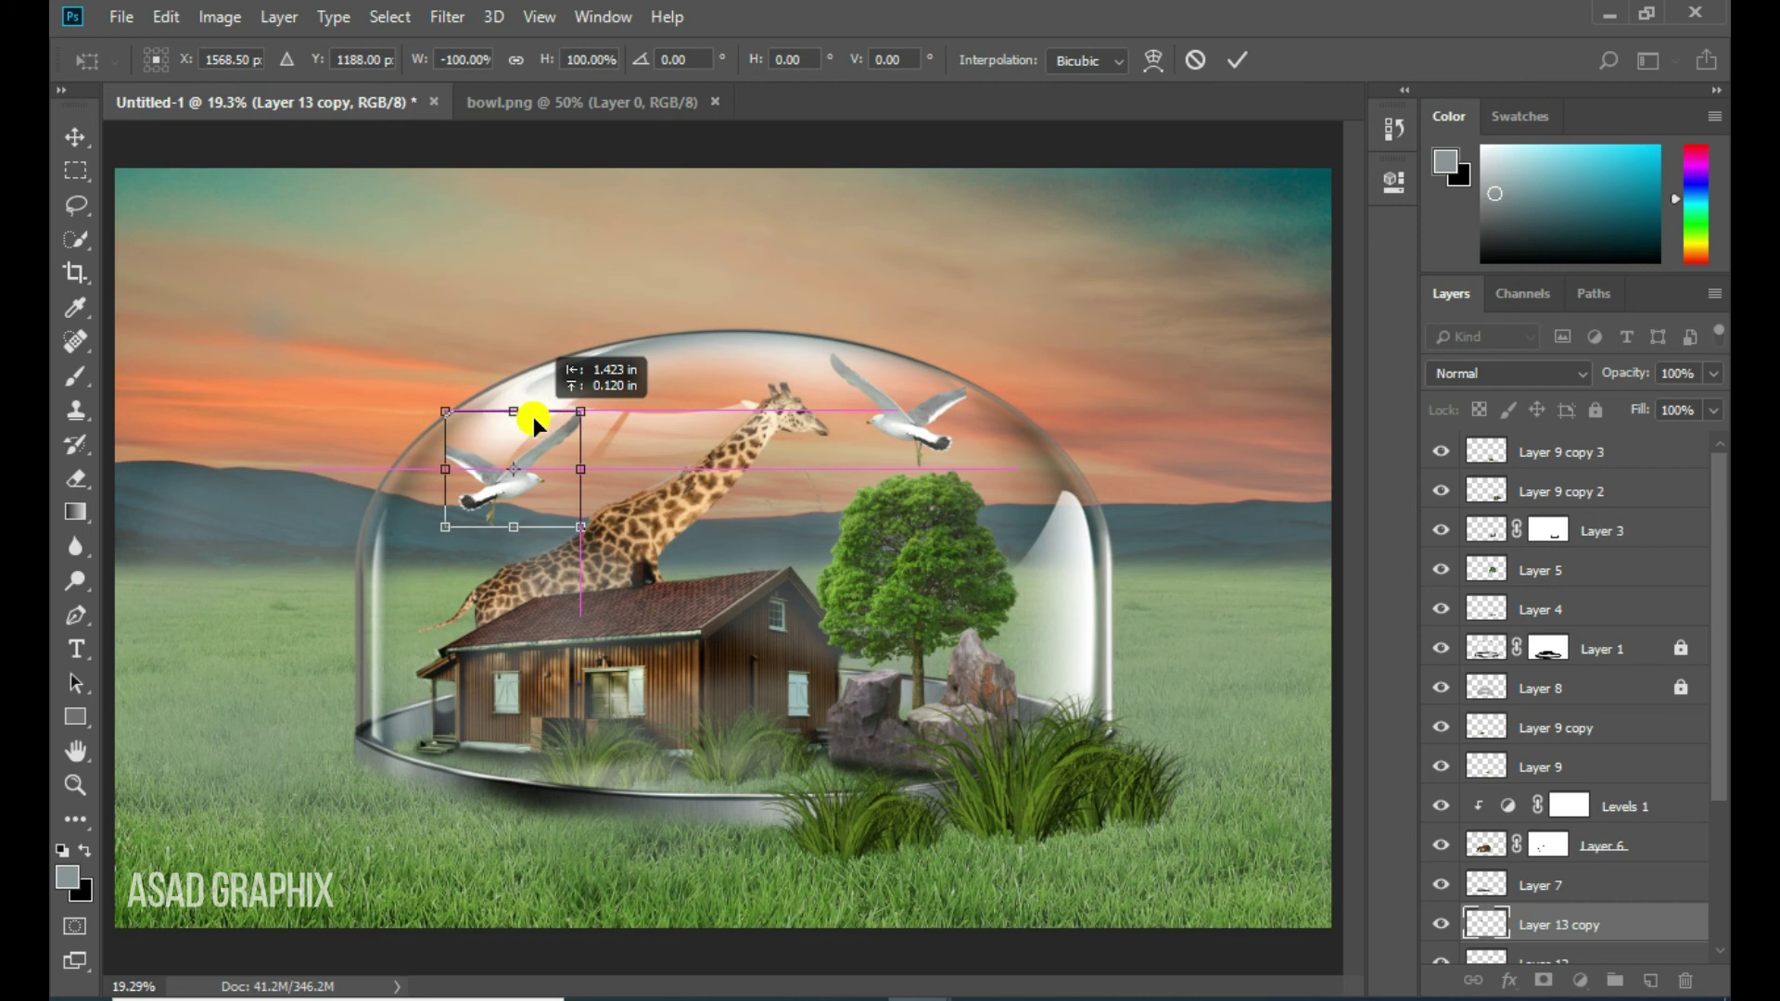
key("Return")
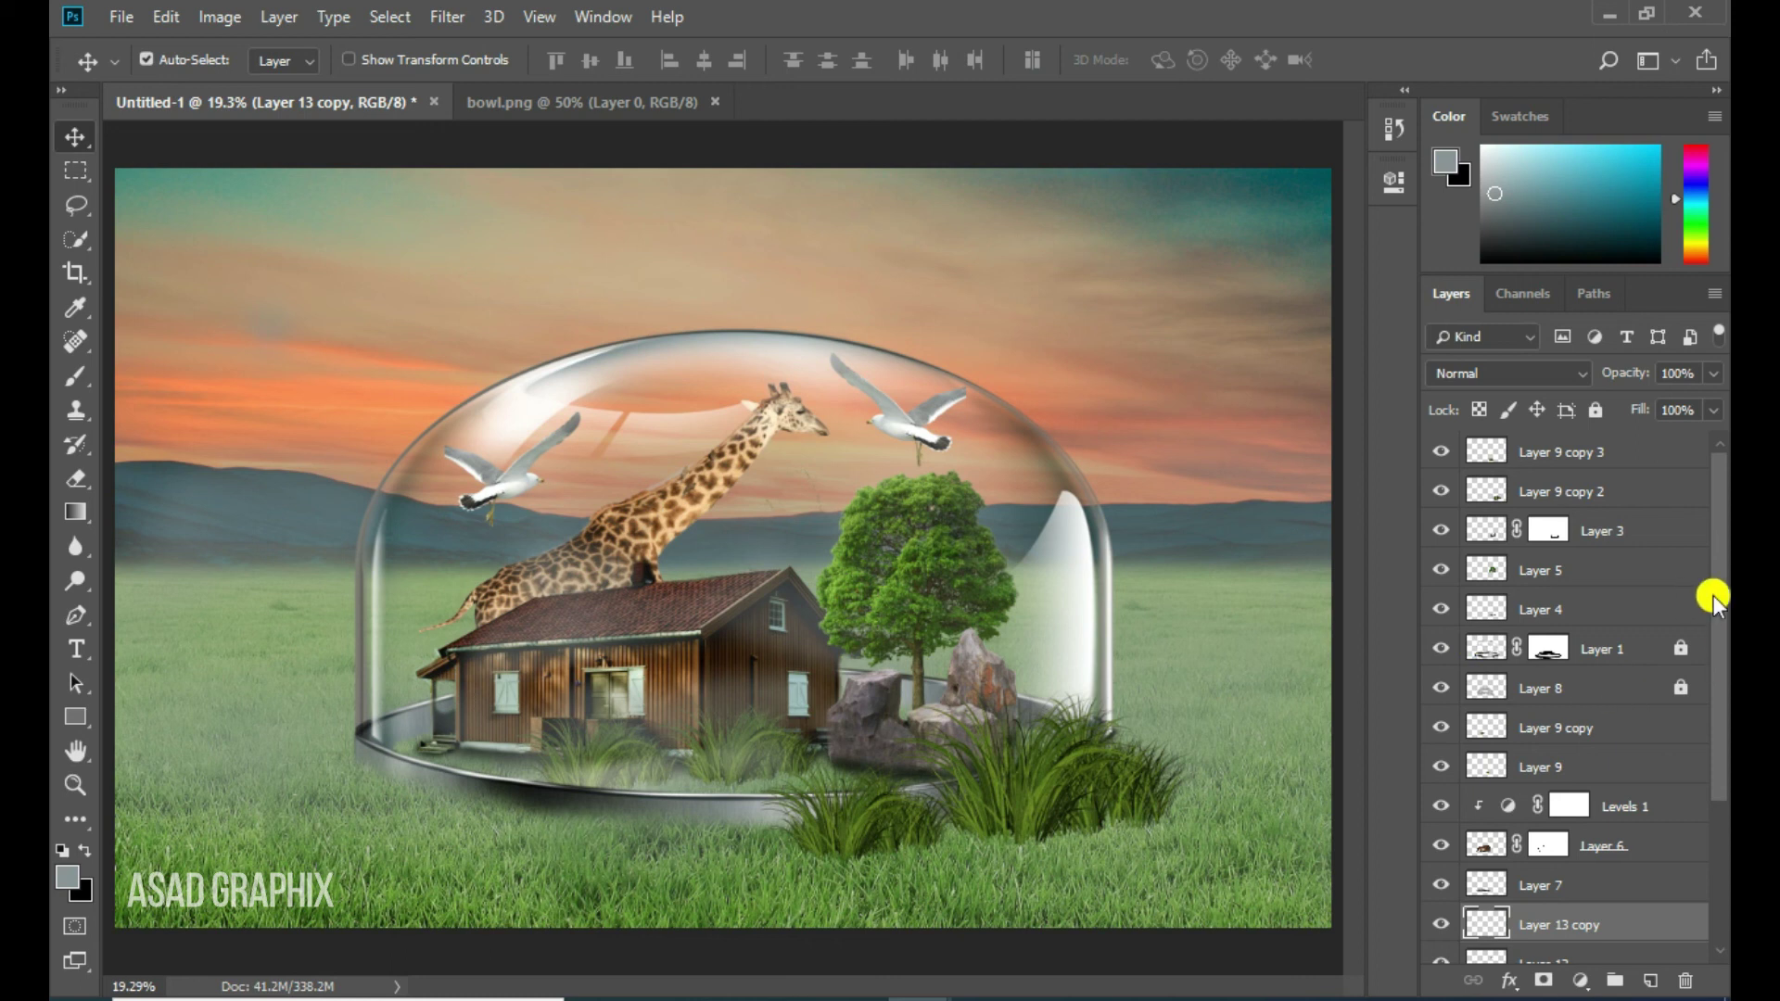
scroll(1713, 595, "down", 3)
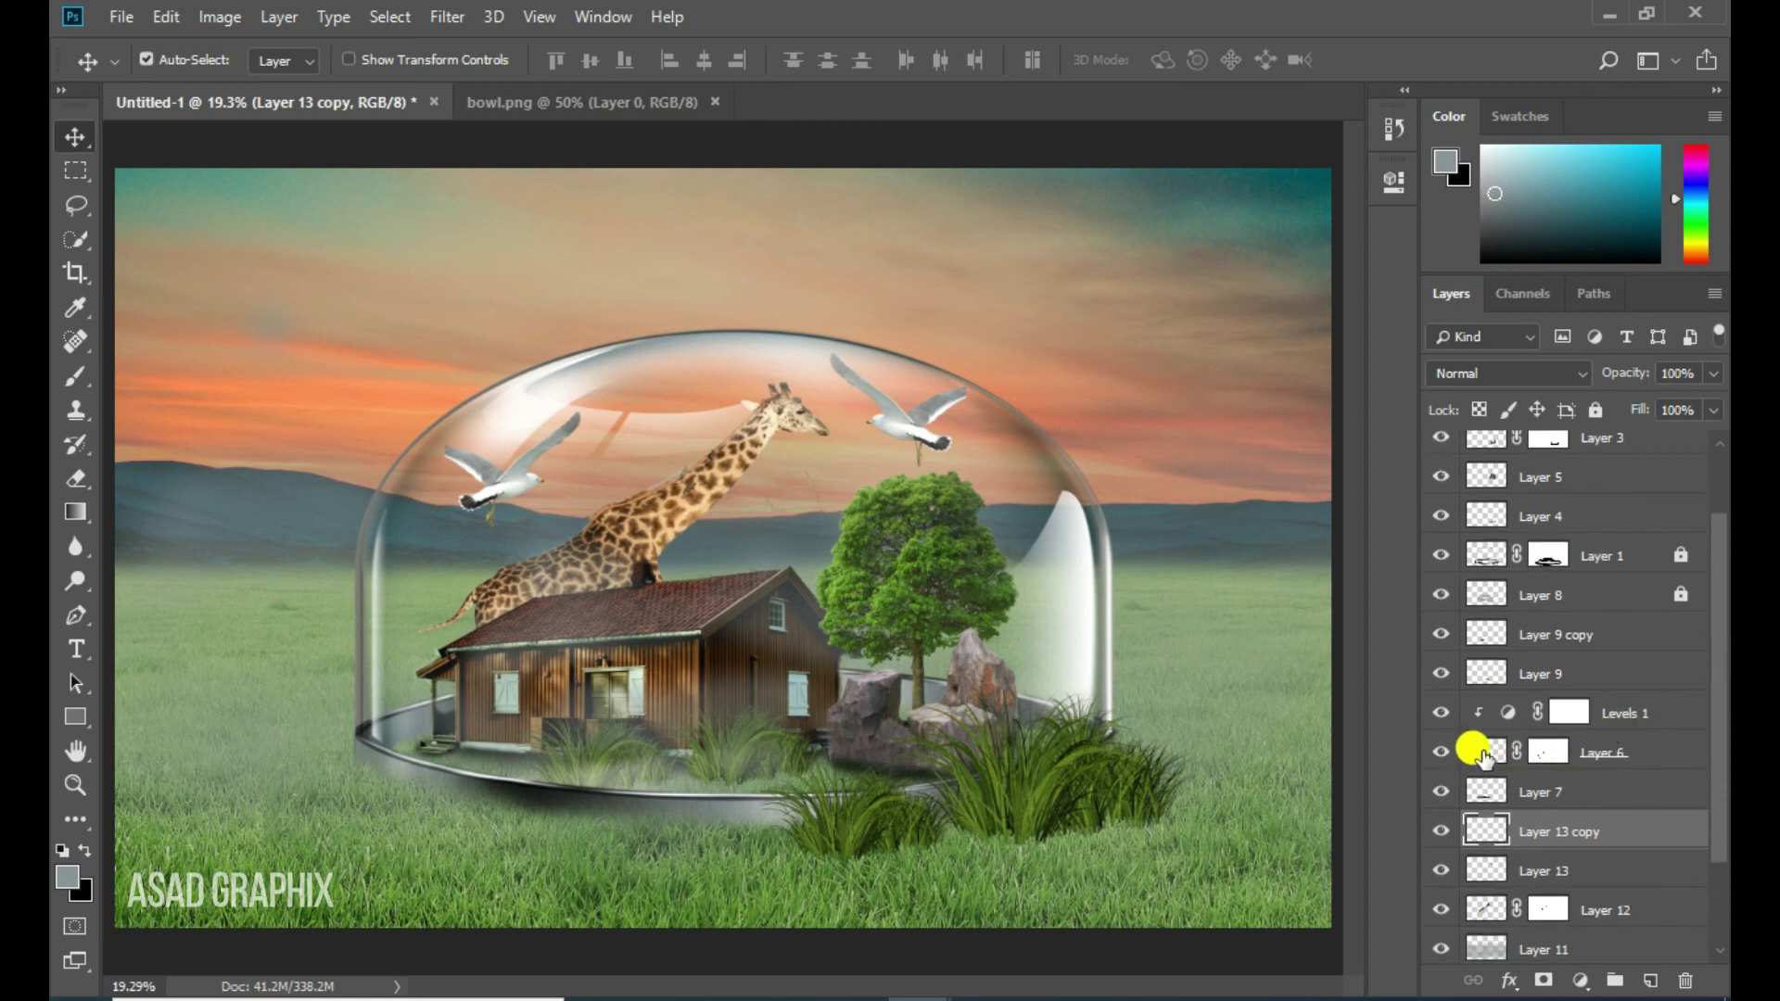
Add Layer 14 with the Cloud1081 brush selected and move it between Layer 12 and Layer 11
left_click(1547, 599)
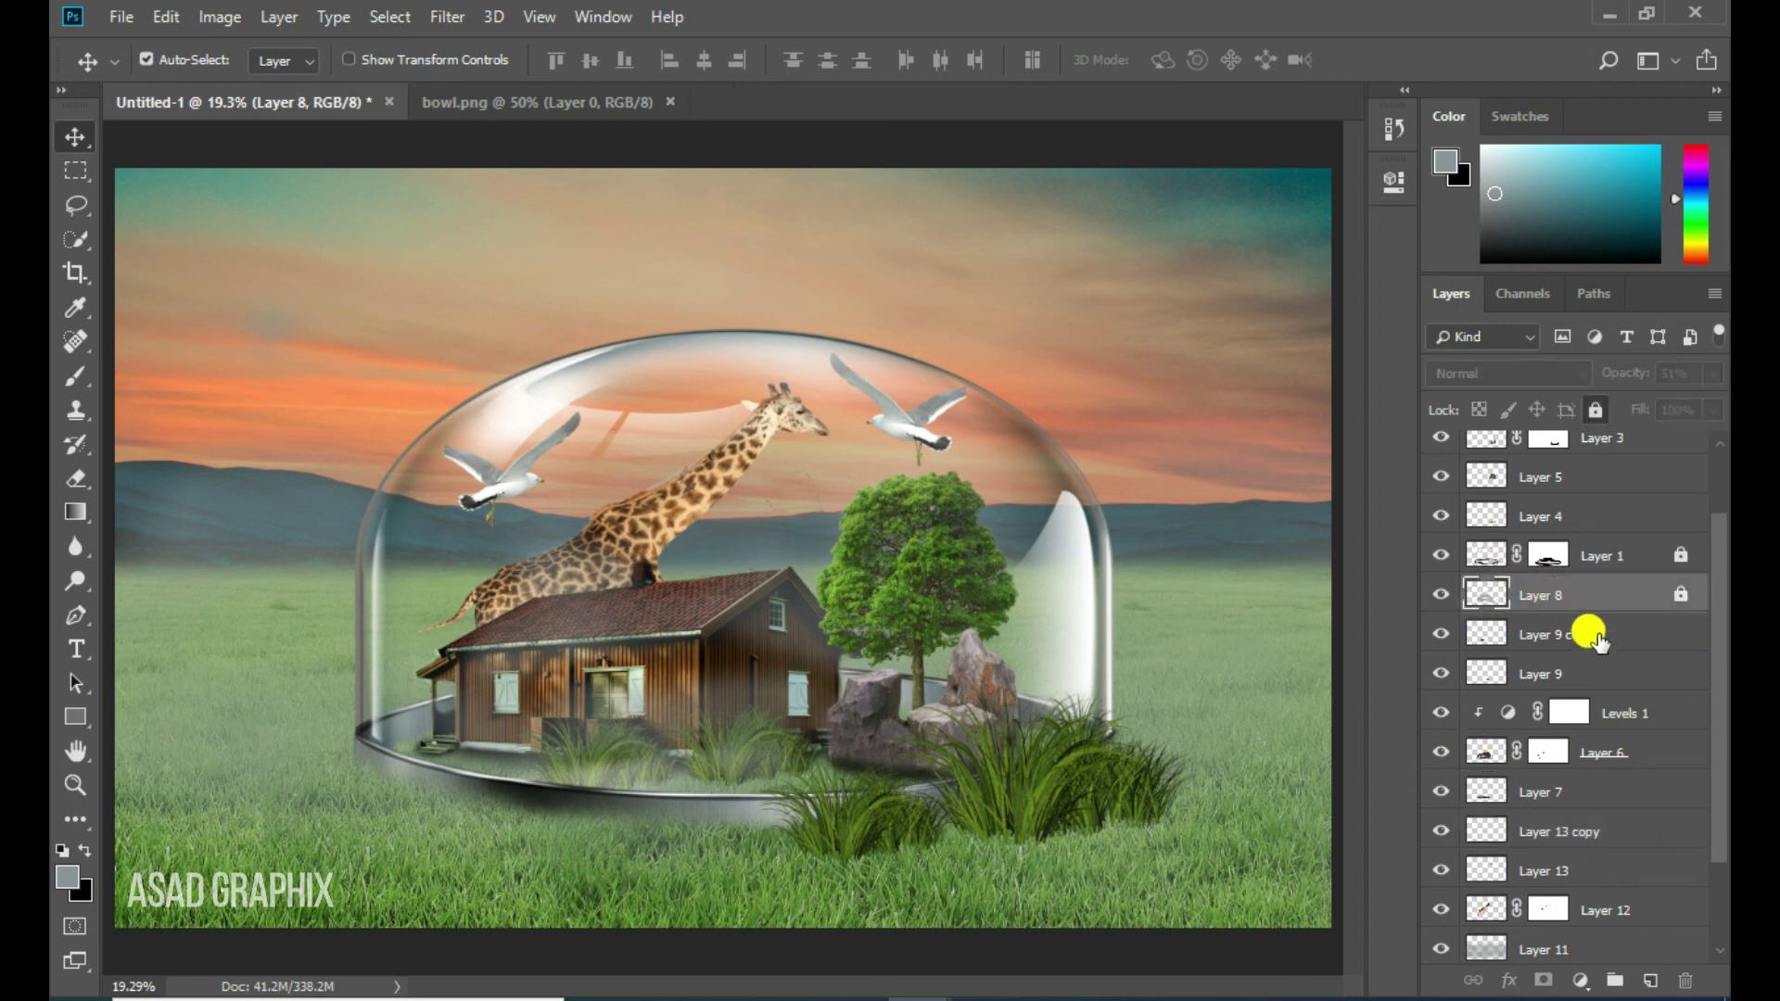
left_click(1649, 983)
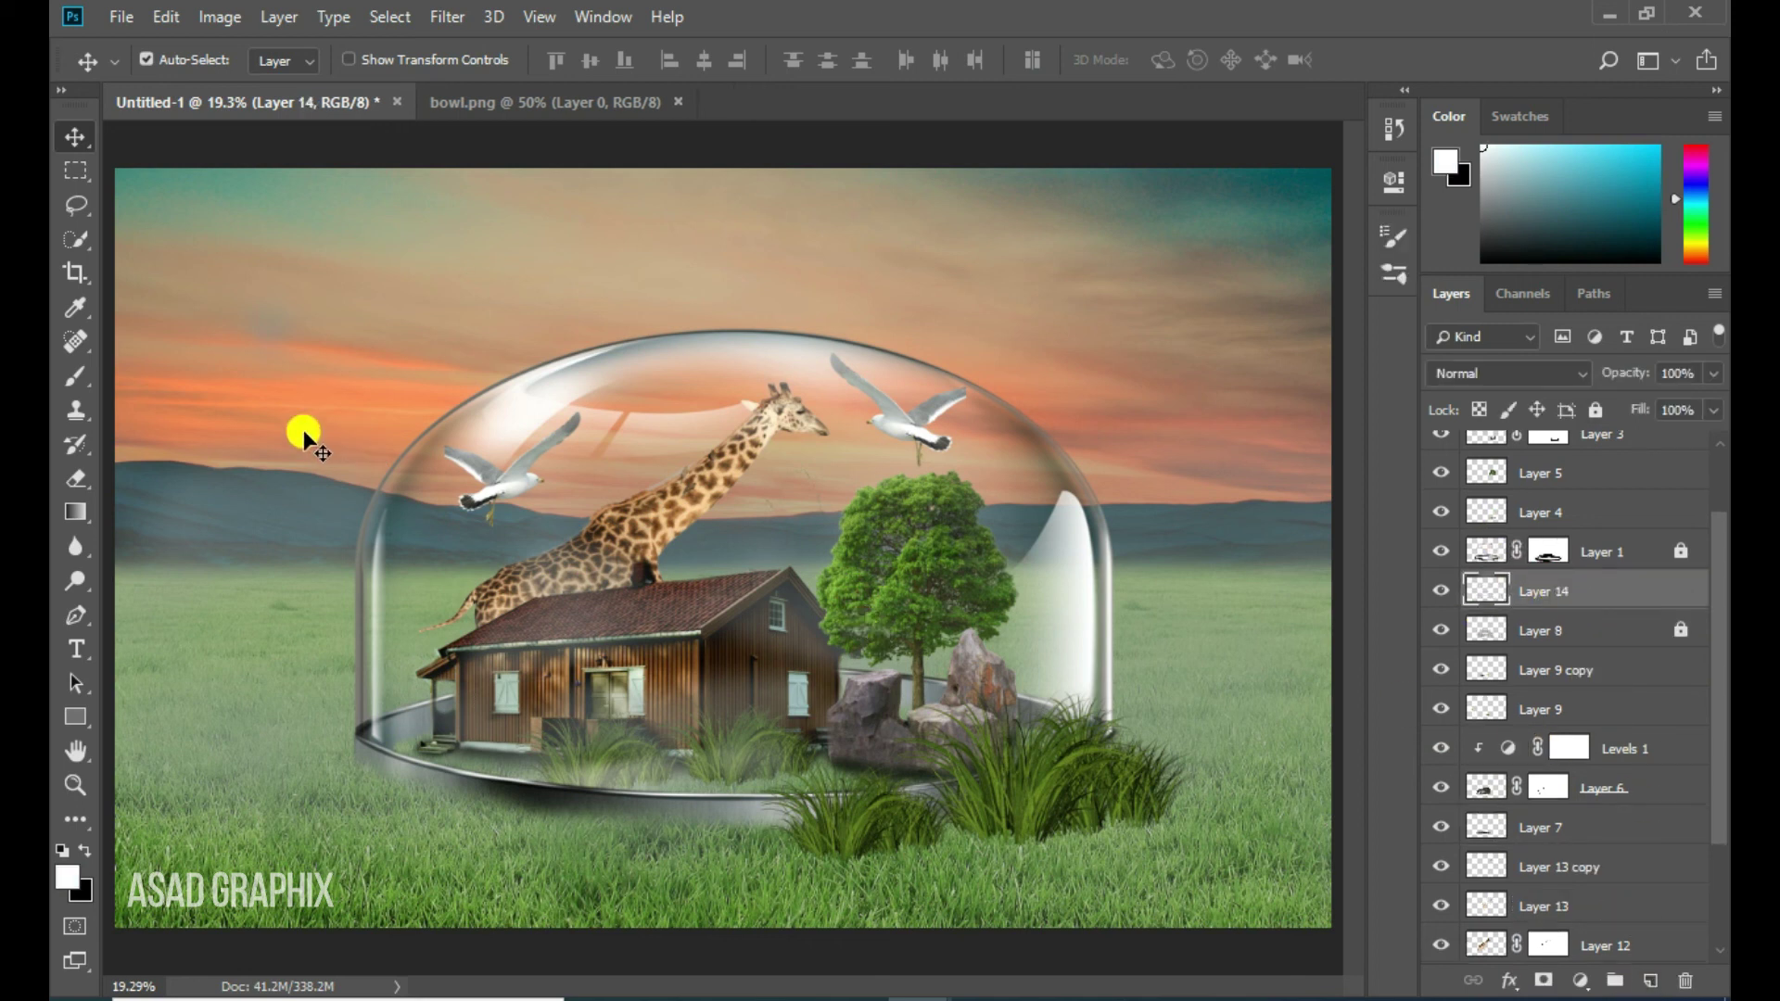
left_click(77, 374)
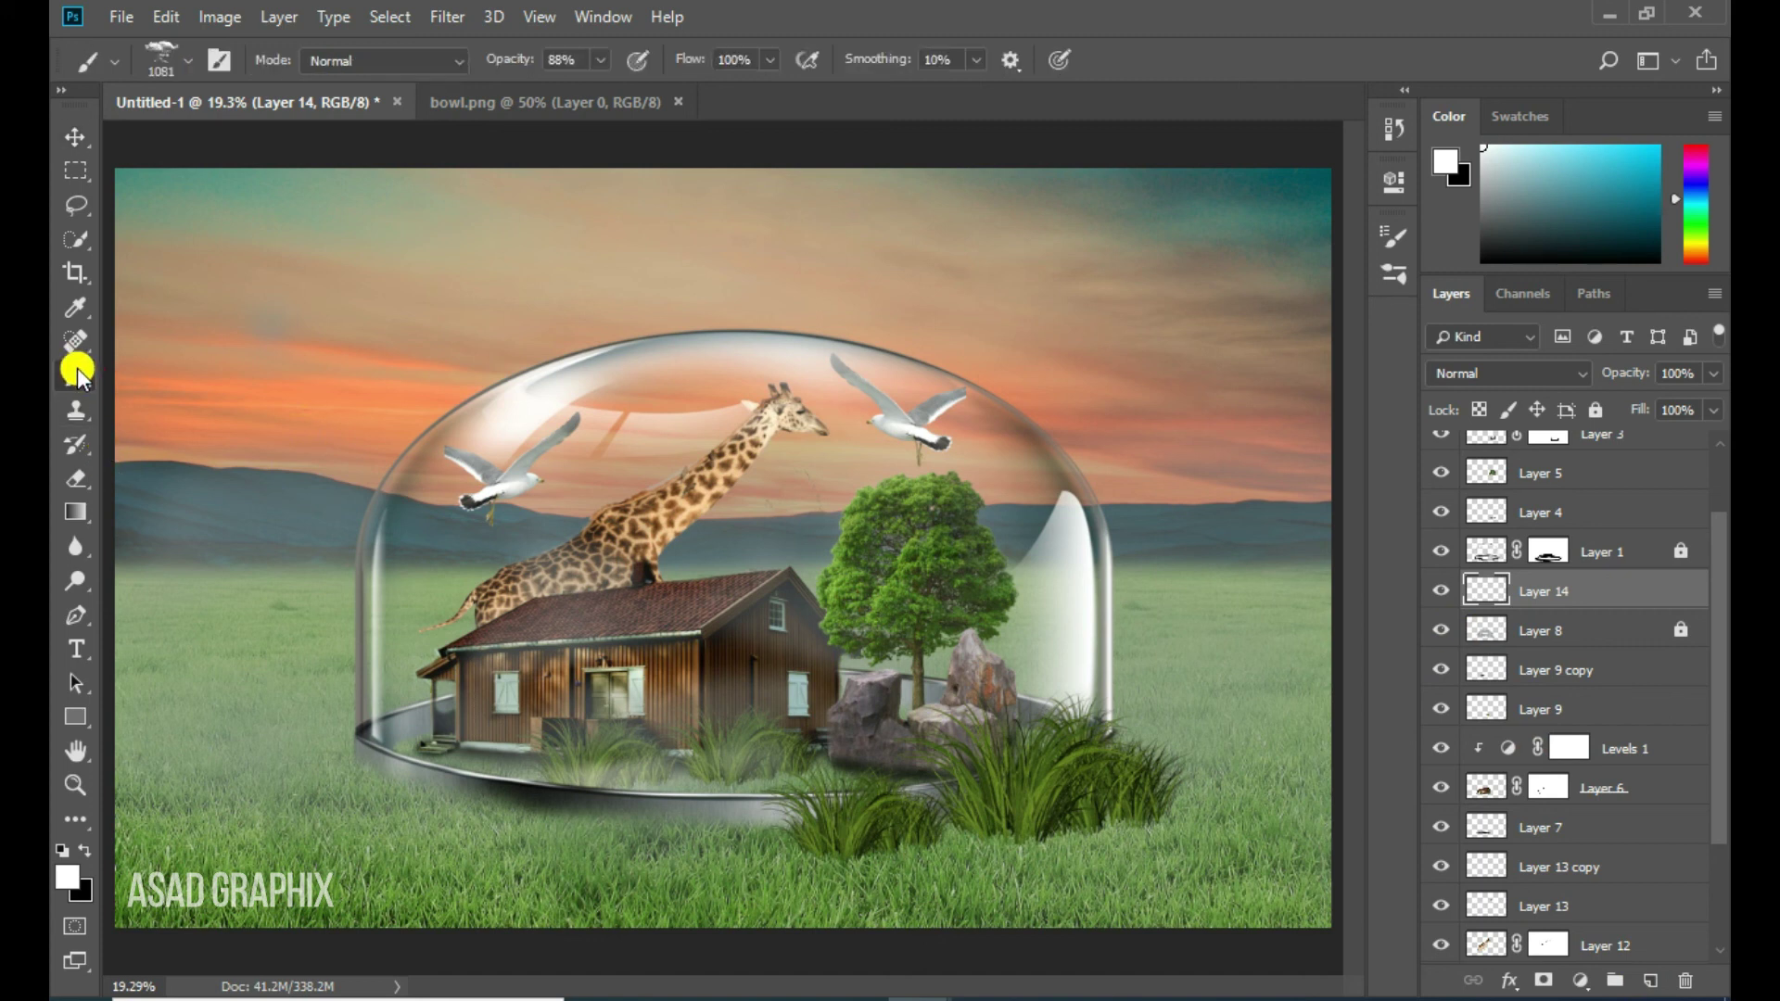
left_click(186, 63)
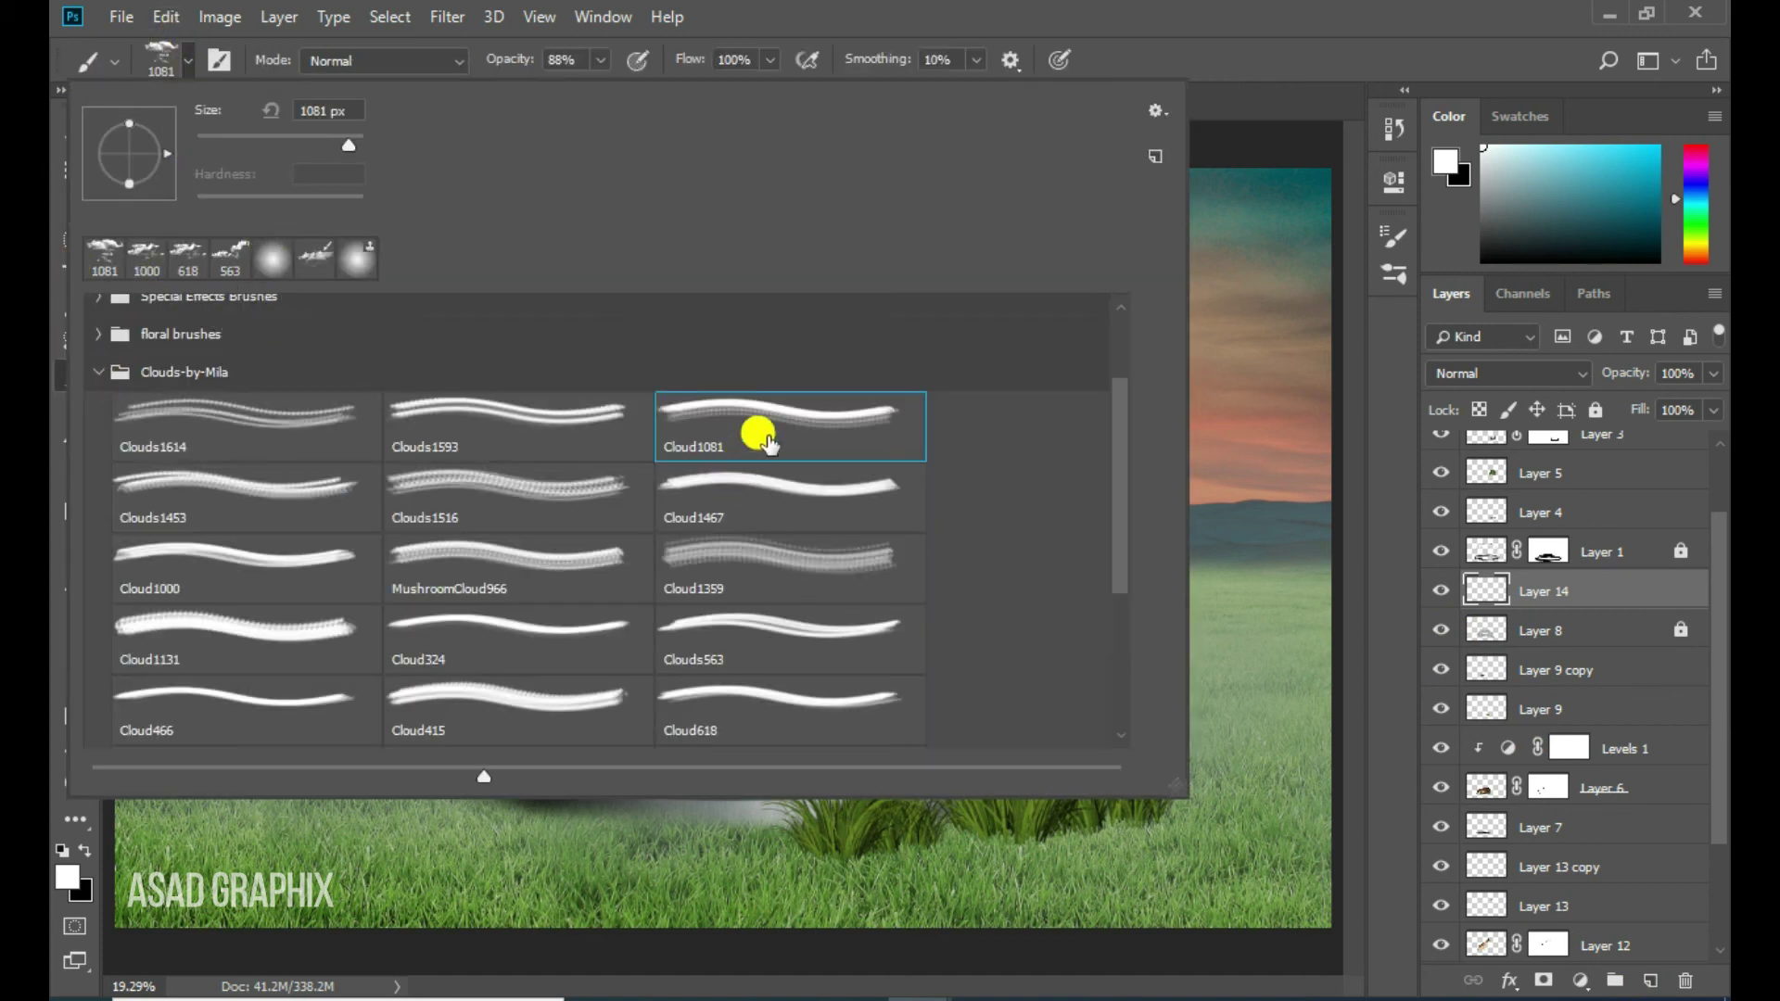
left_click(1110, 11)
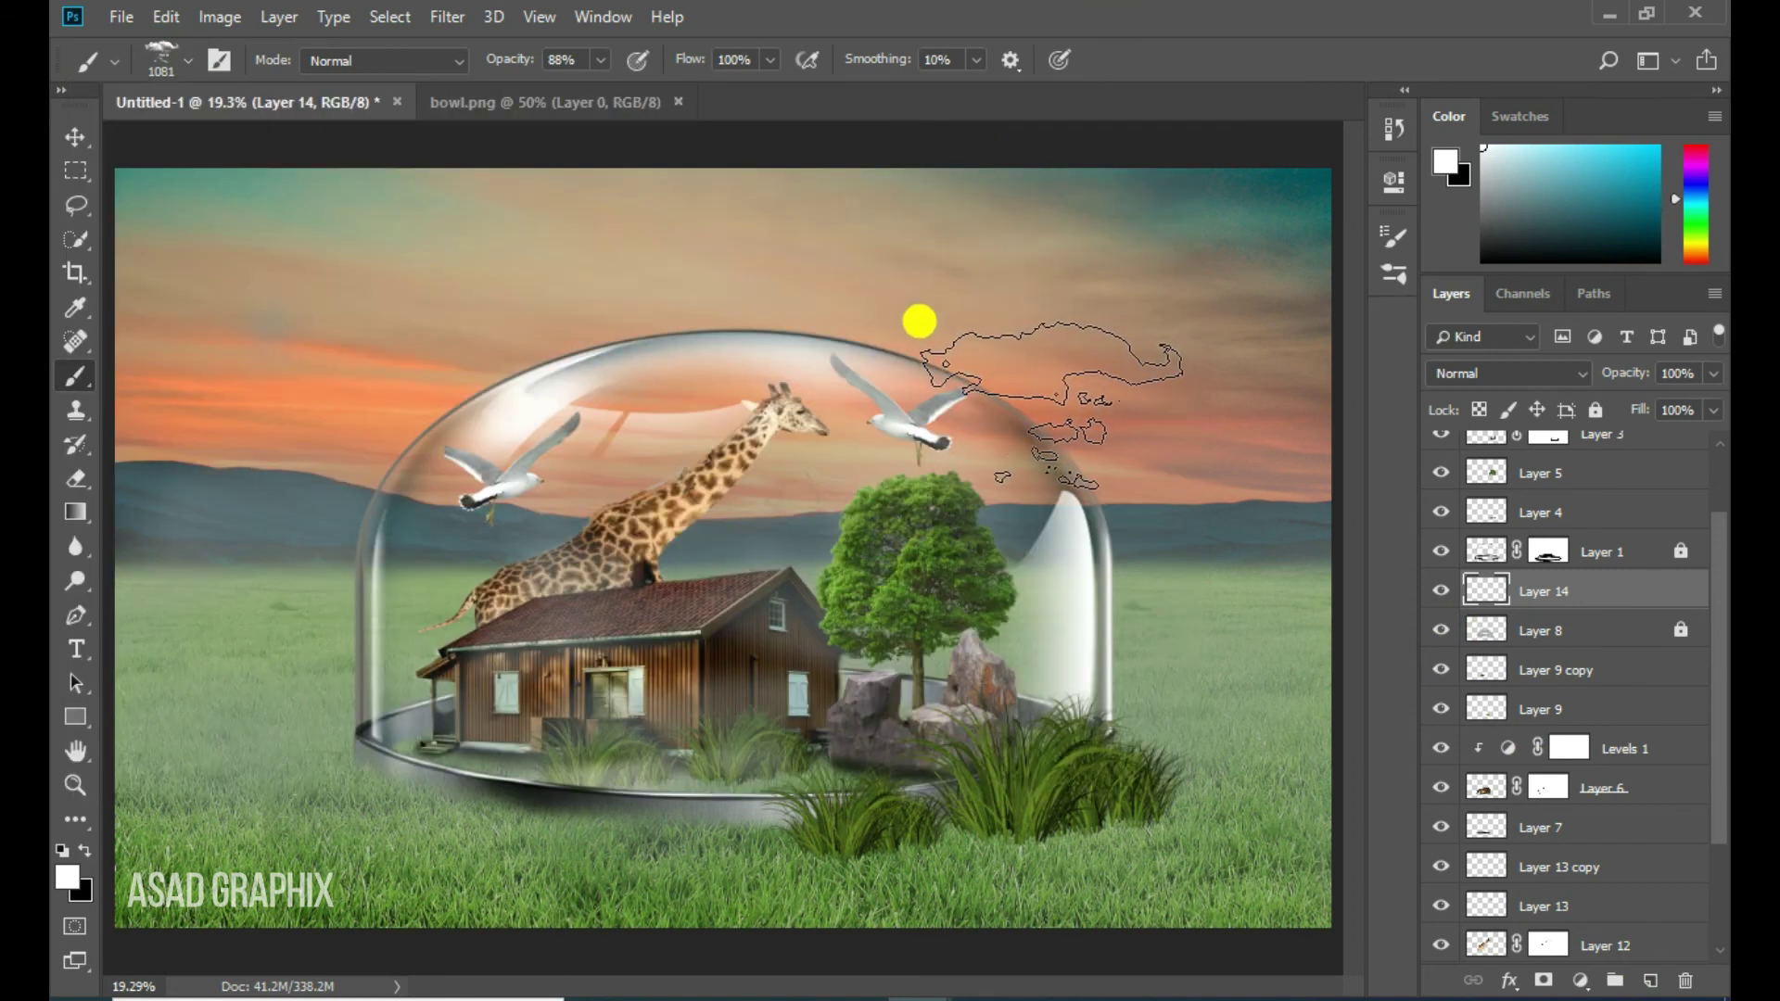
left_click(965, 485)
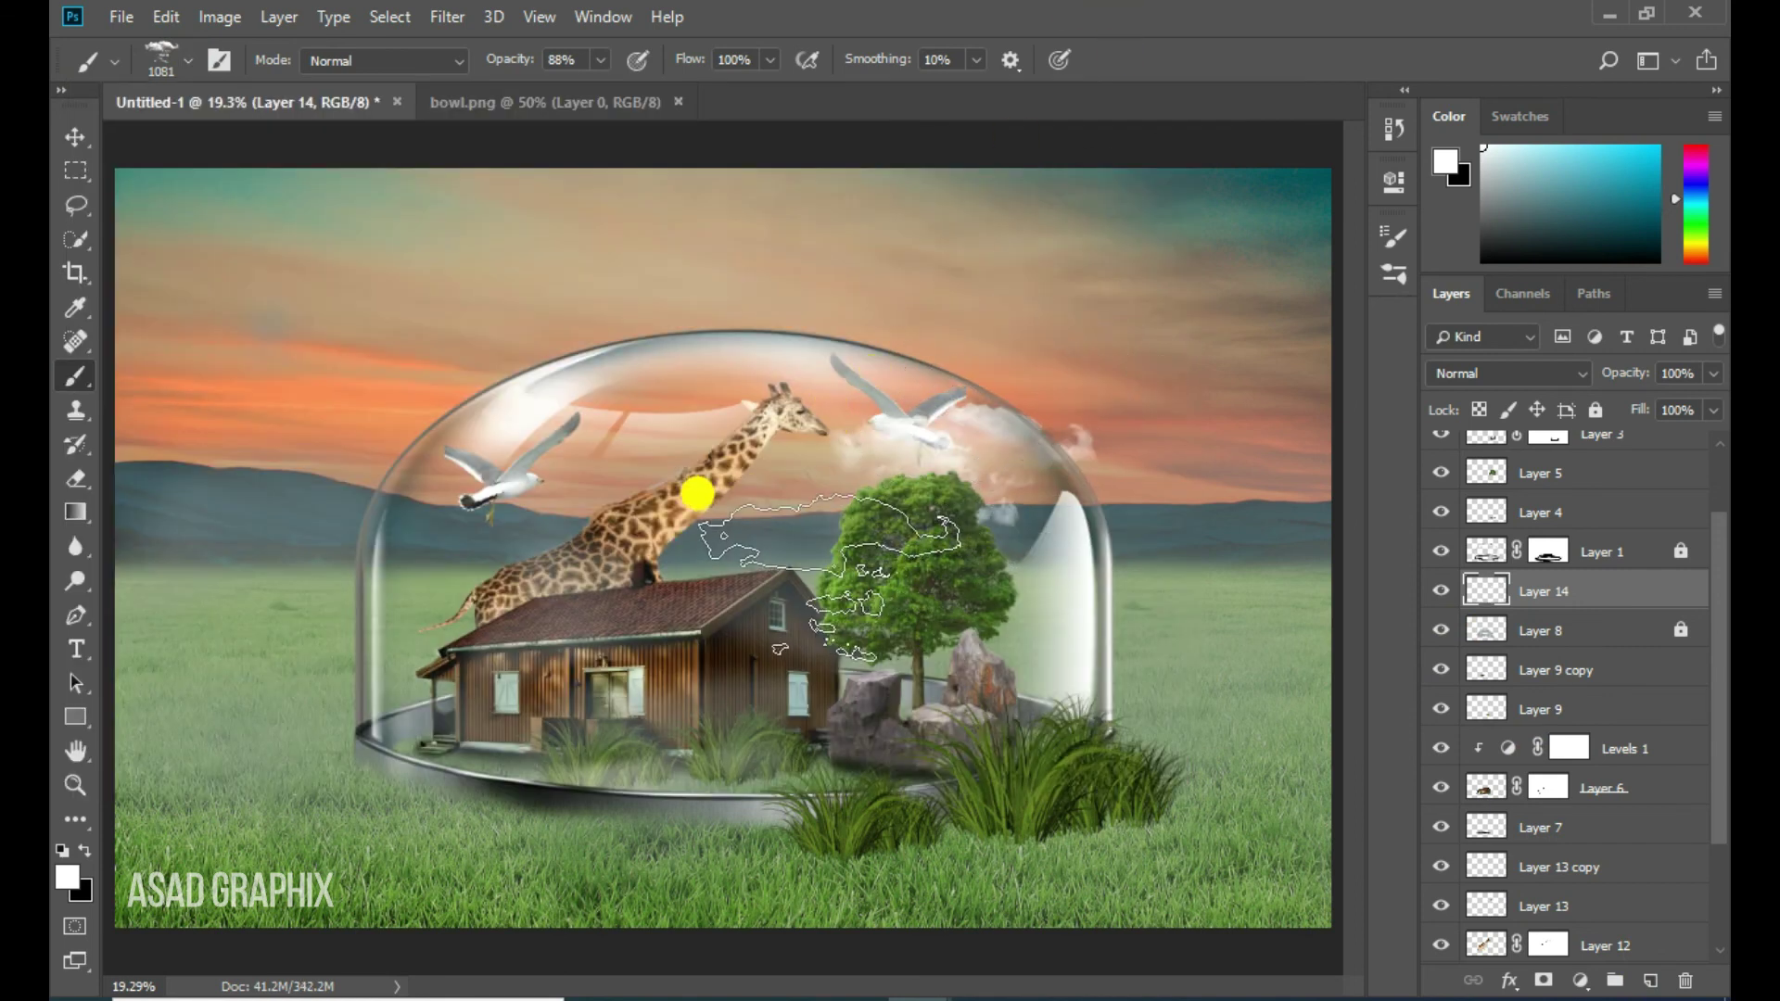
key("ctrl+z")
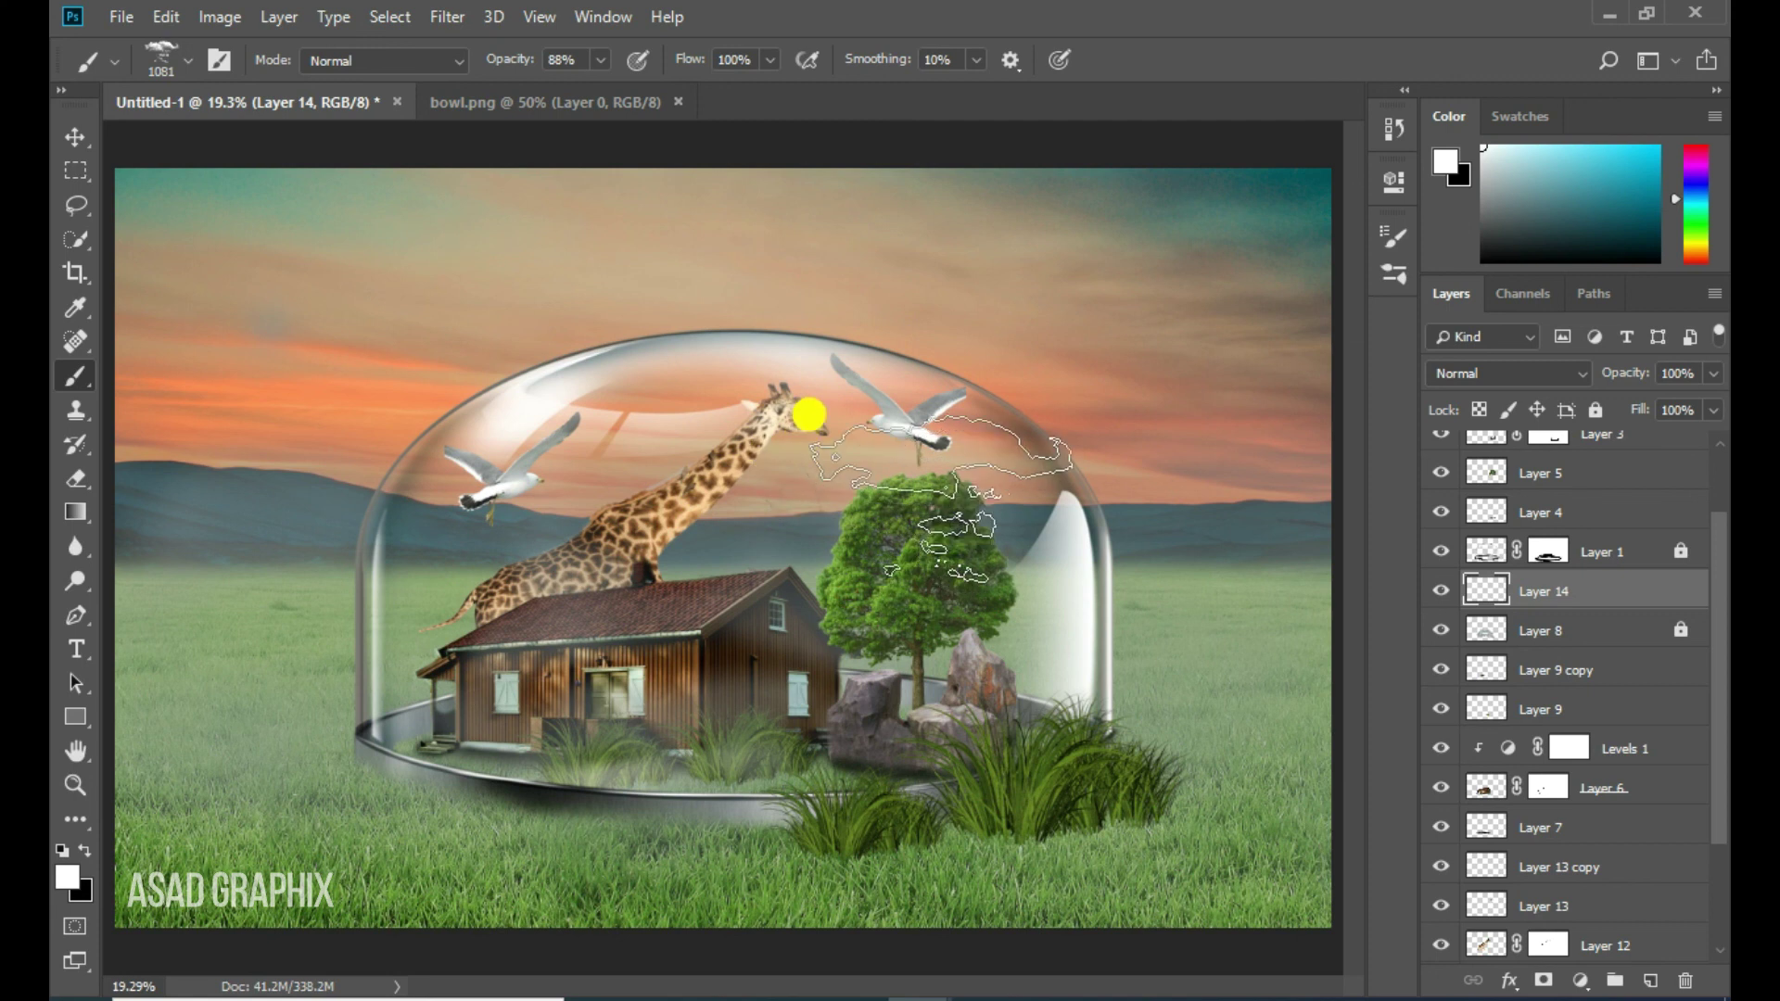
left_click_drag(1535, 598, 1574, 929)
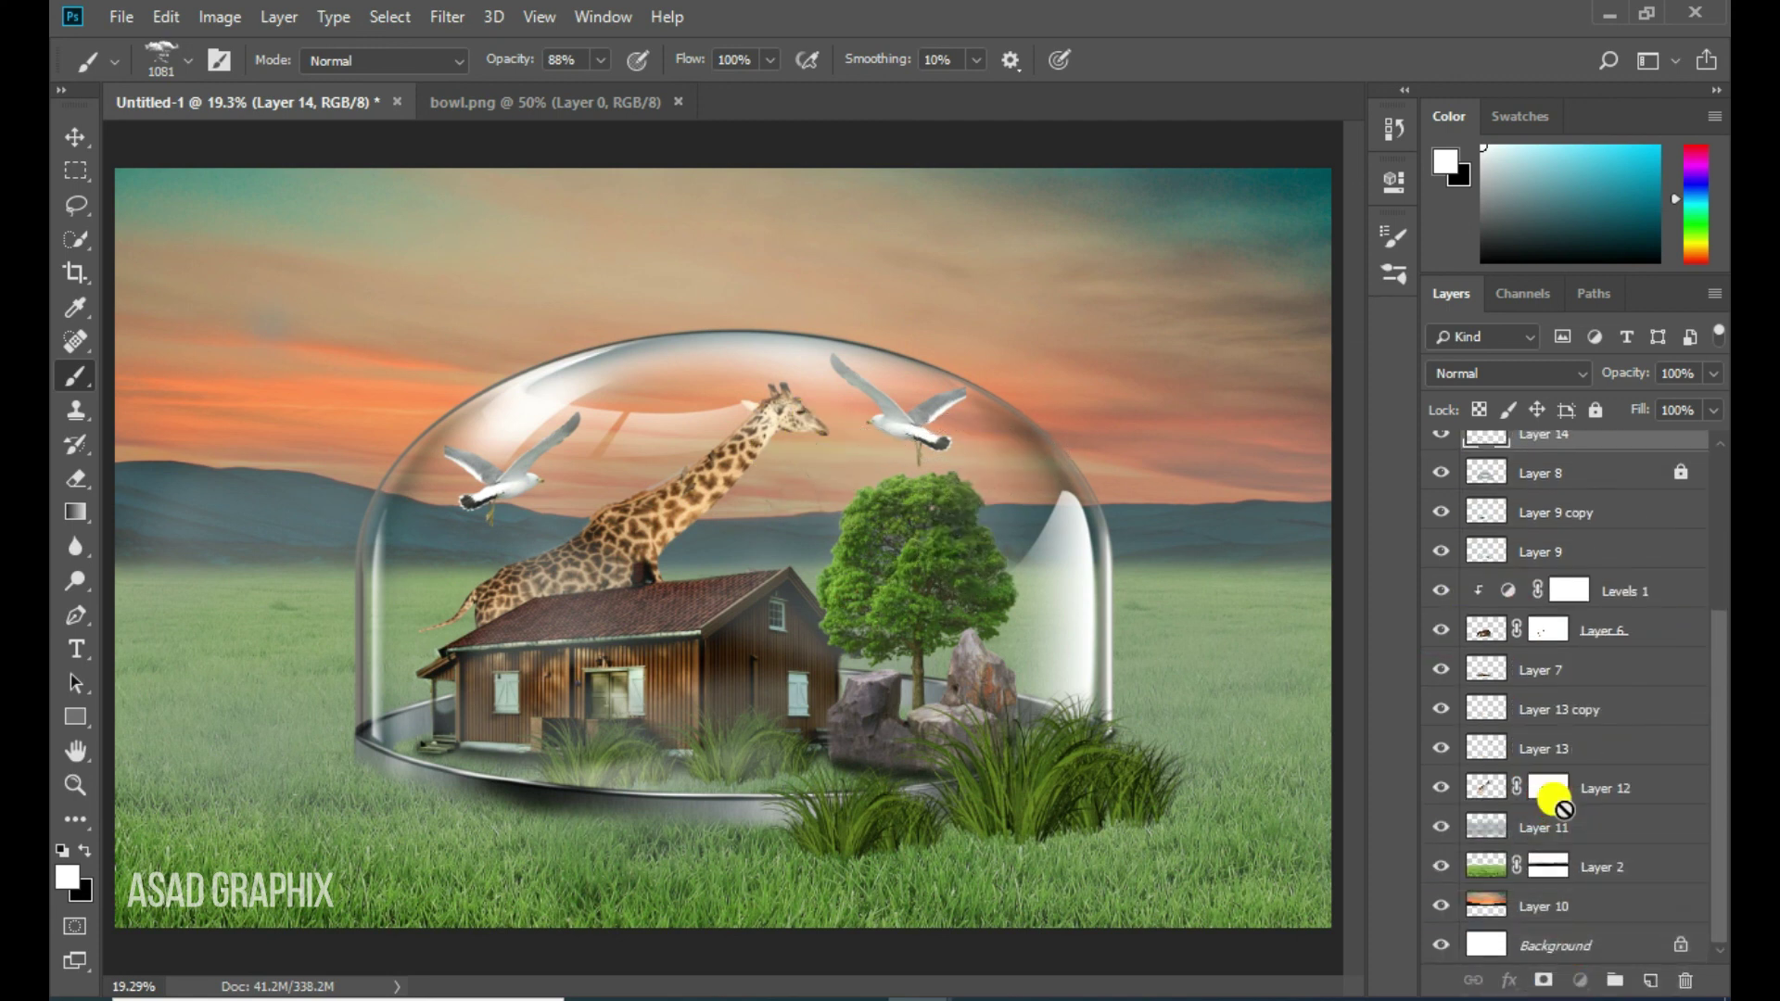
left_click_drag(1574, 929, 1549, 790)
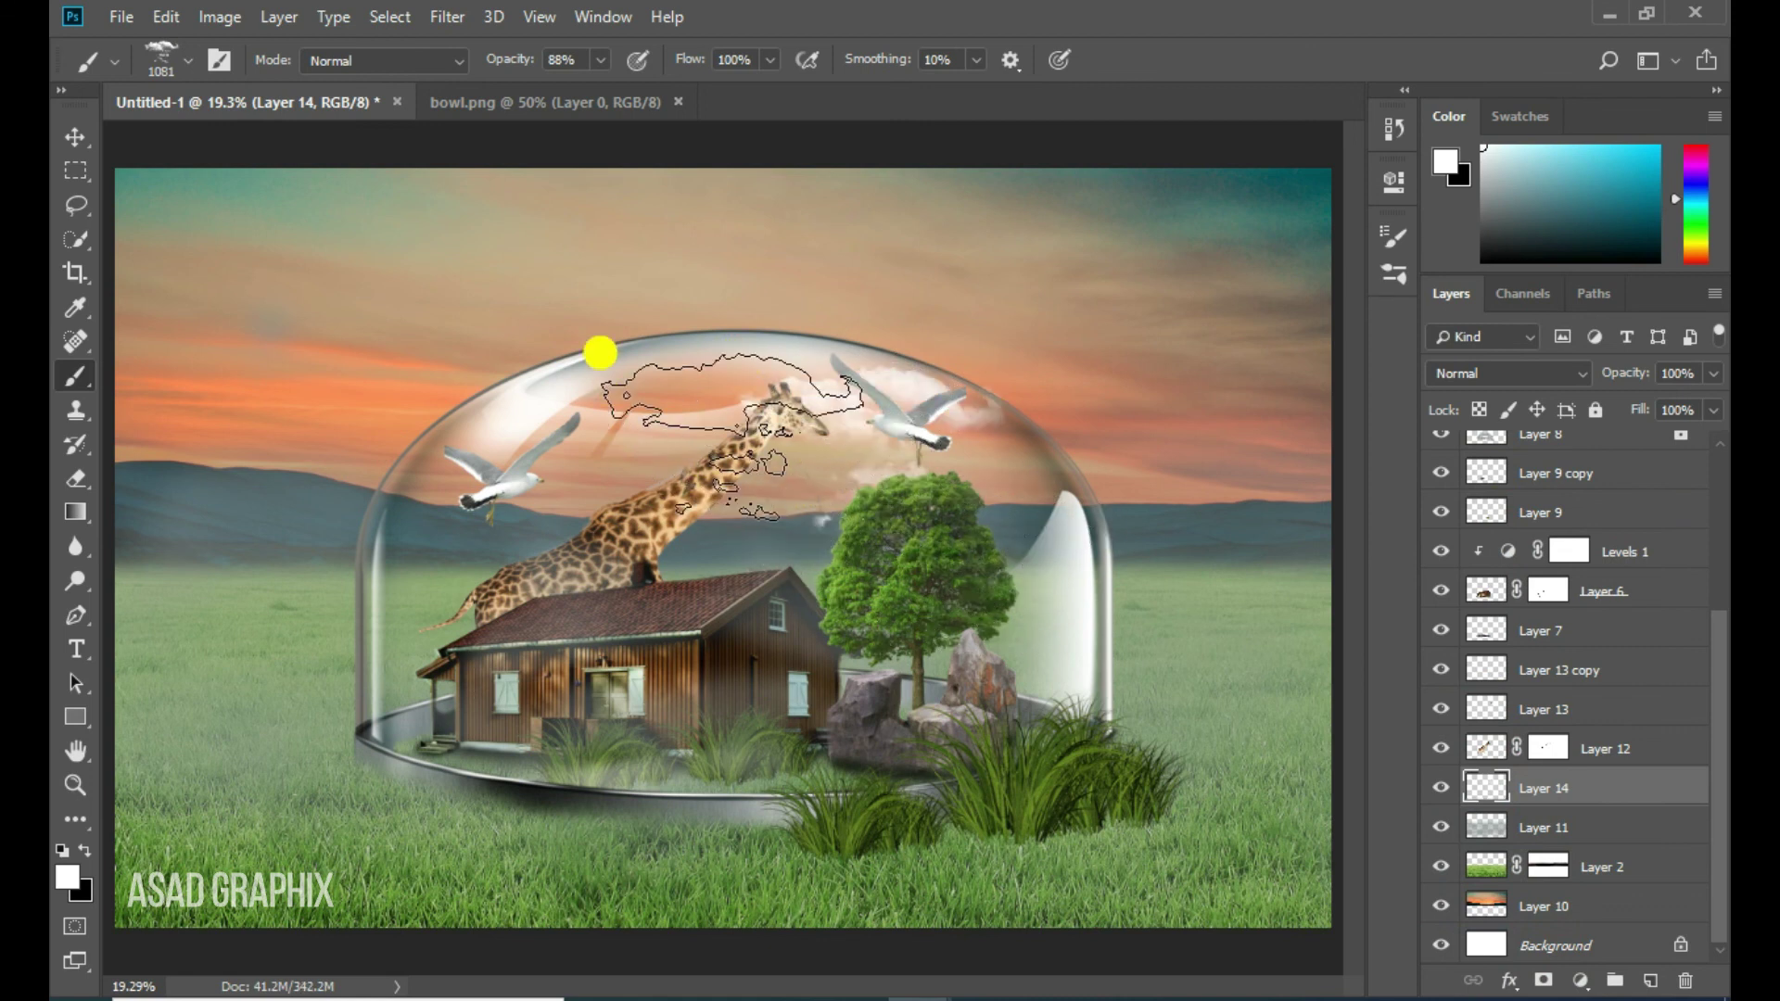
Stamp white clouds inside the dome and across the sky, moving the one above the dome higher
left_click(601, 352)
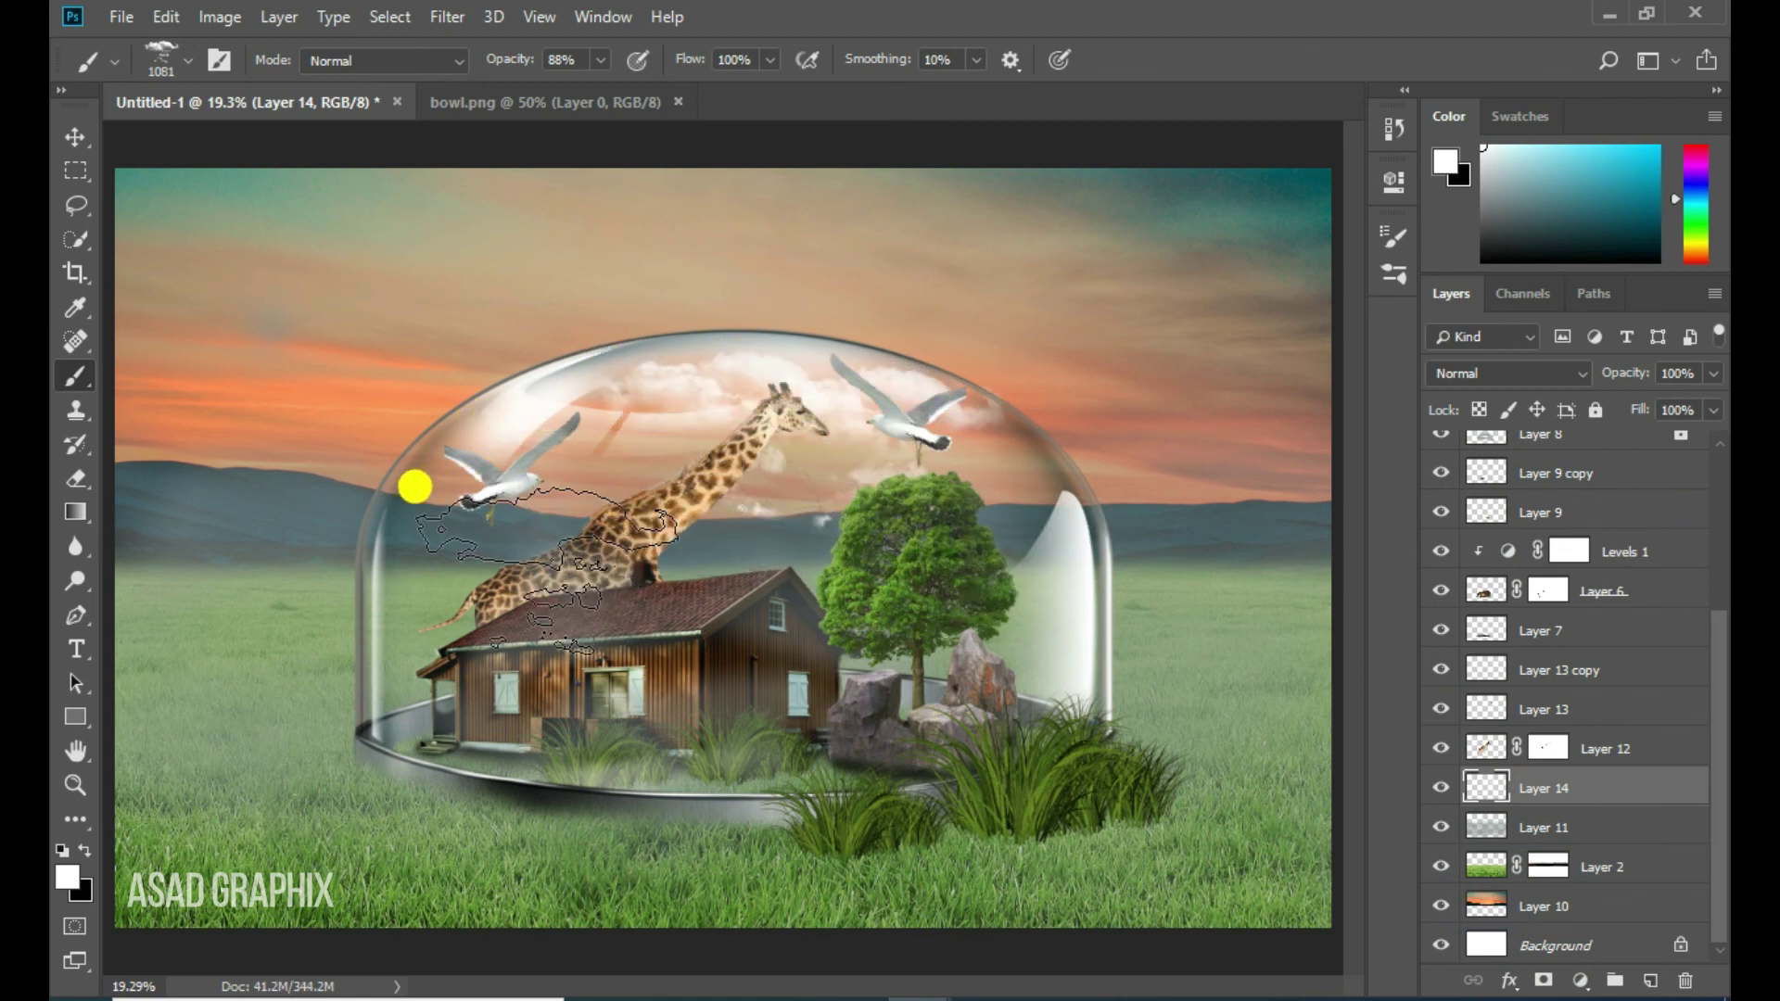
left_click(414, 486)
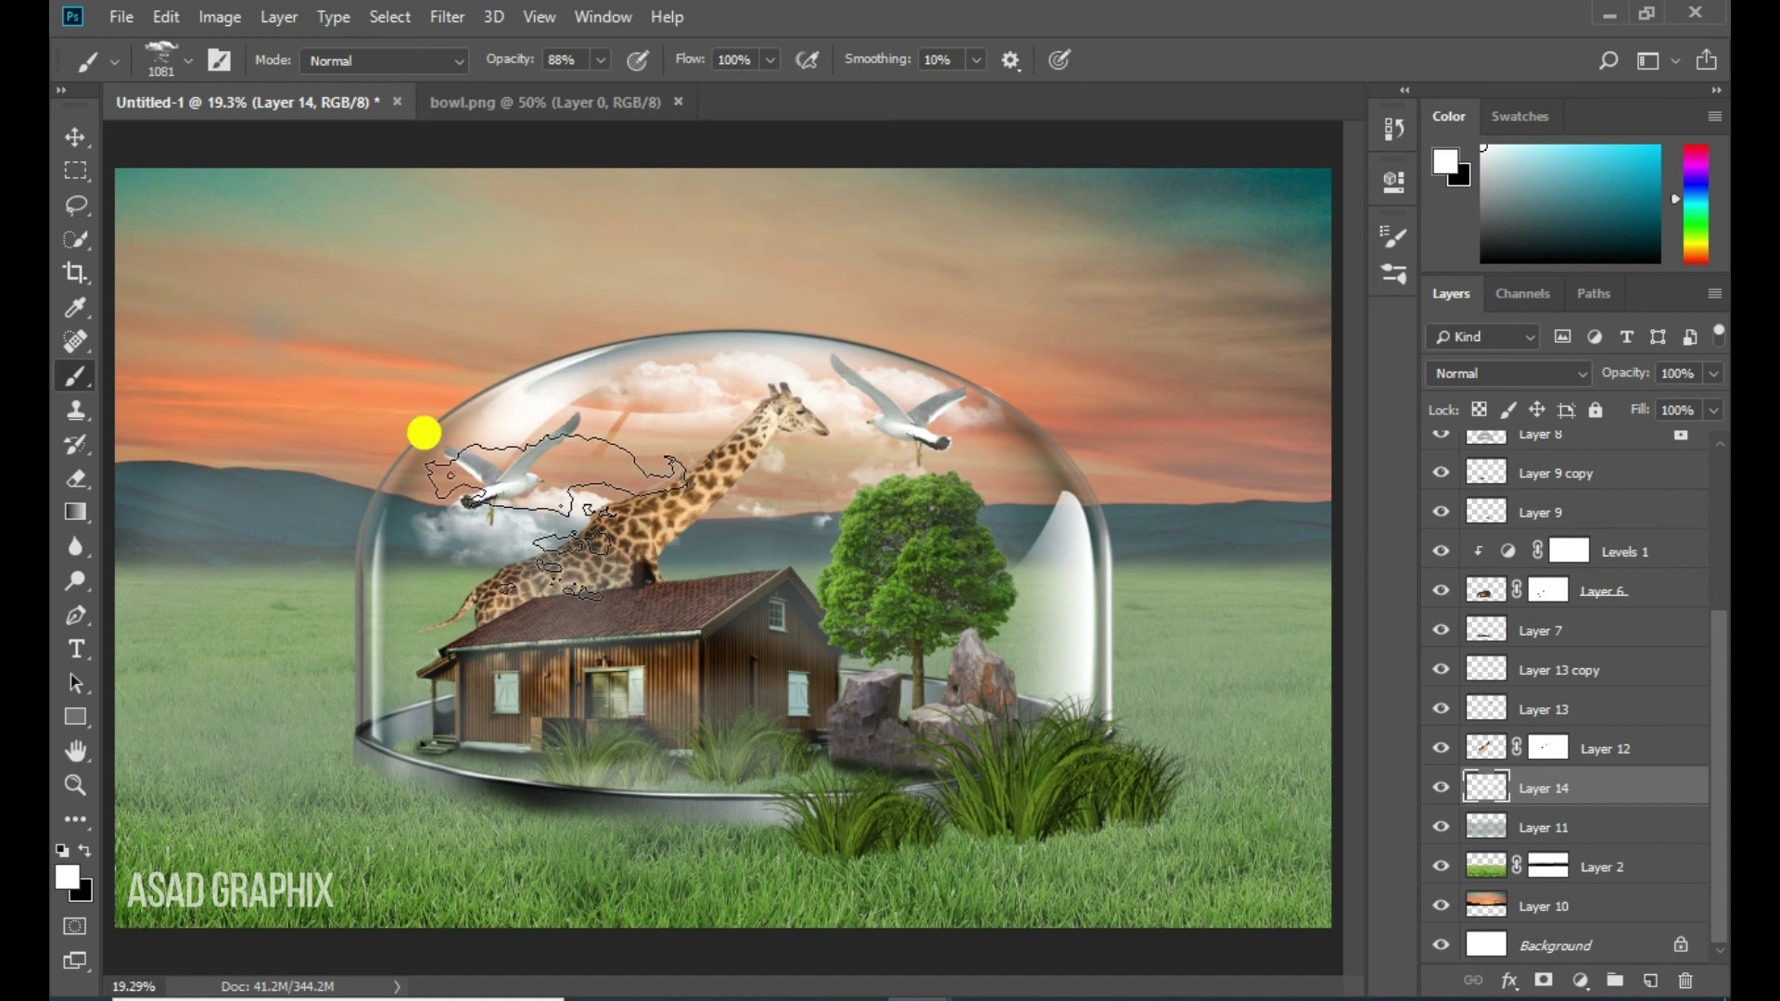
left_click(434, 434)
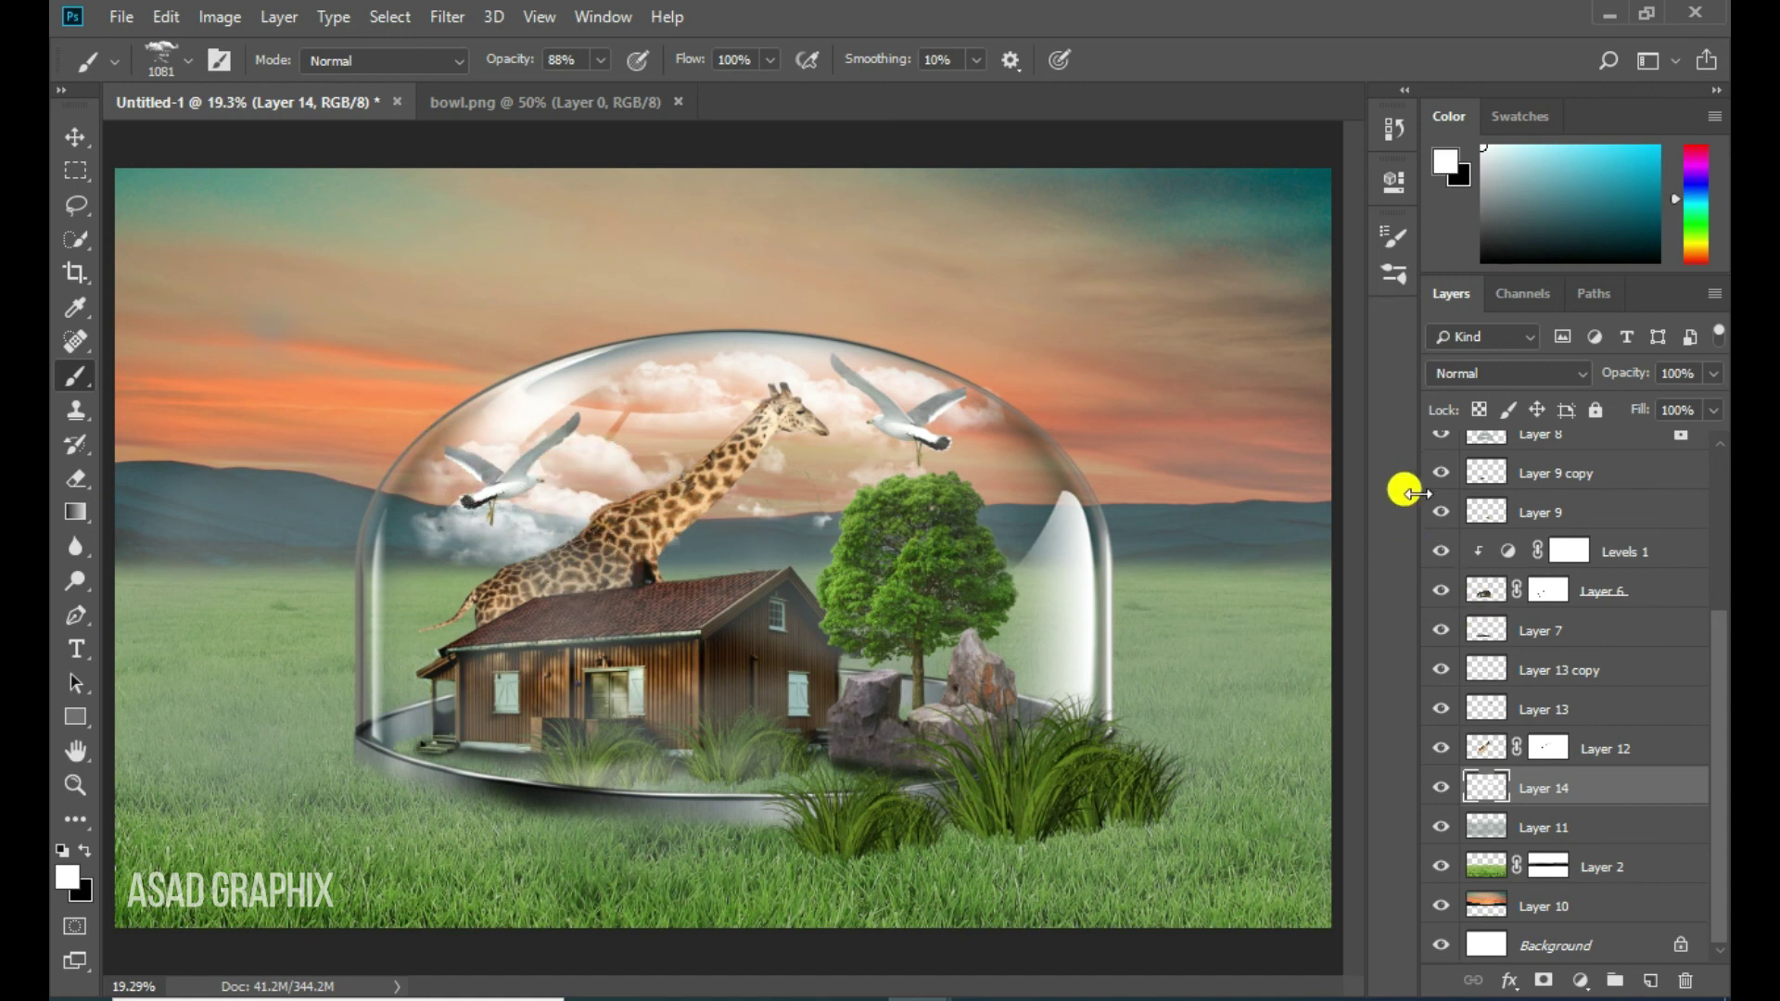
left_click(997, 346)
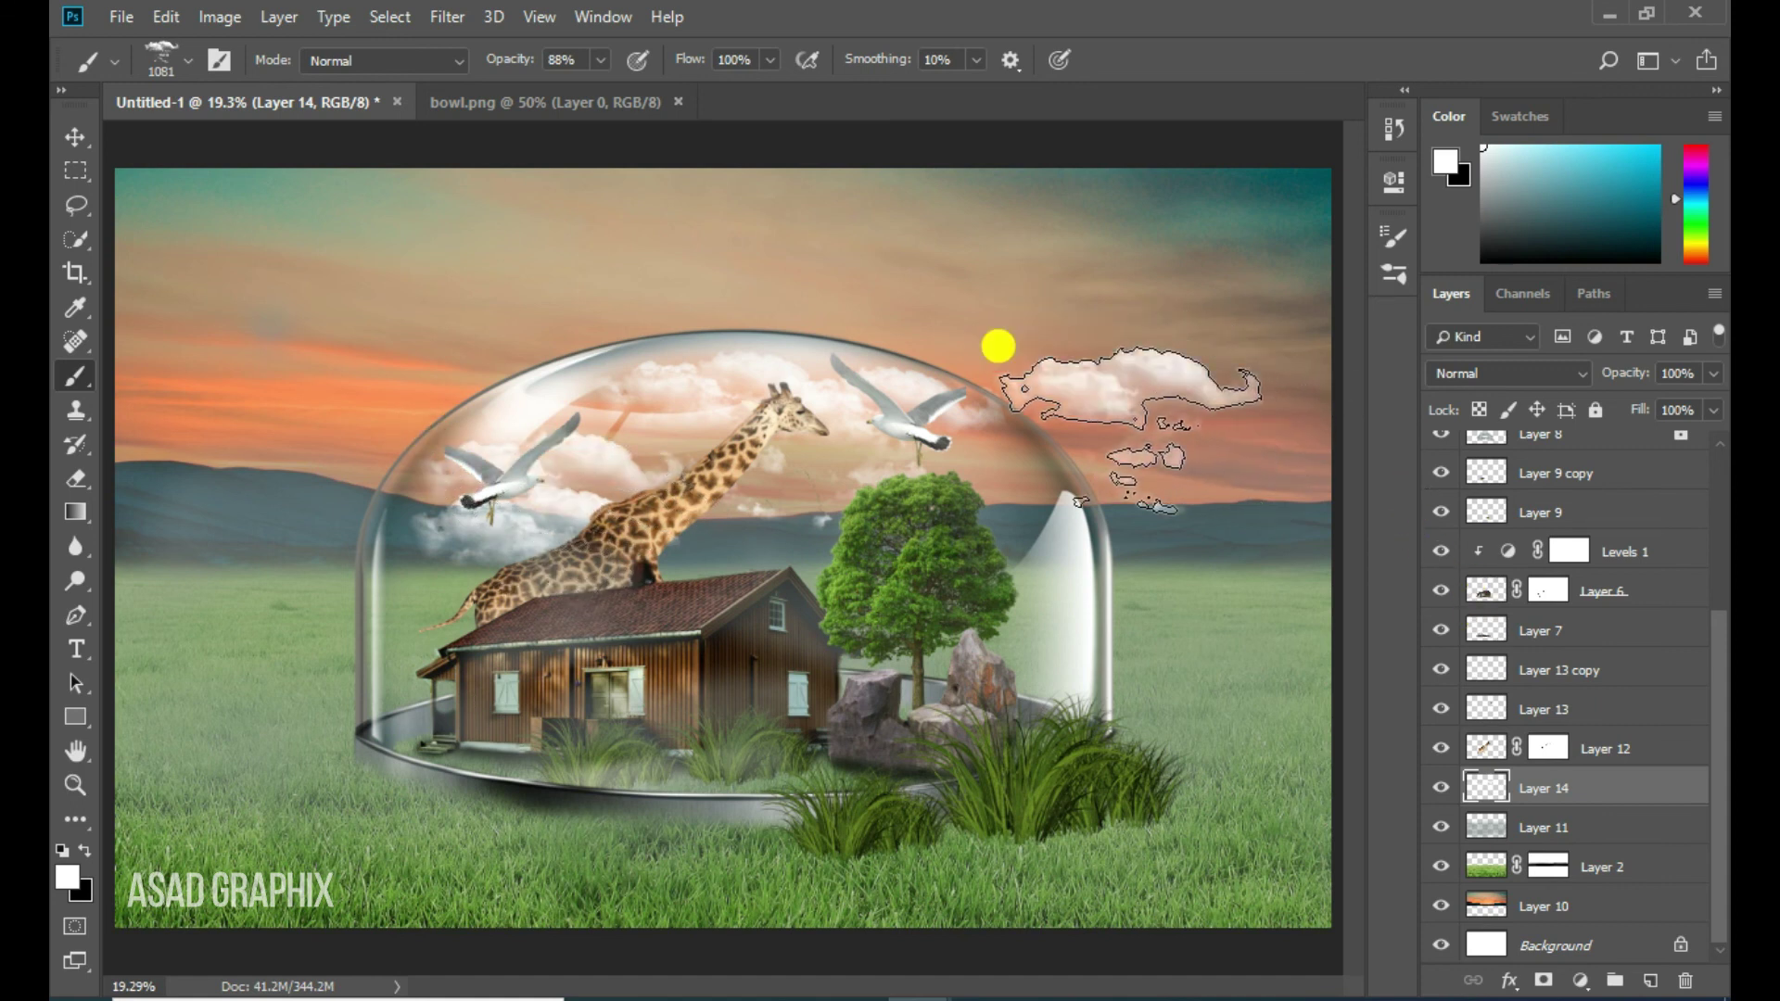
left_click(616, 286)
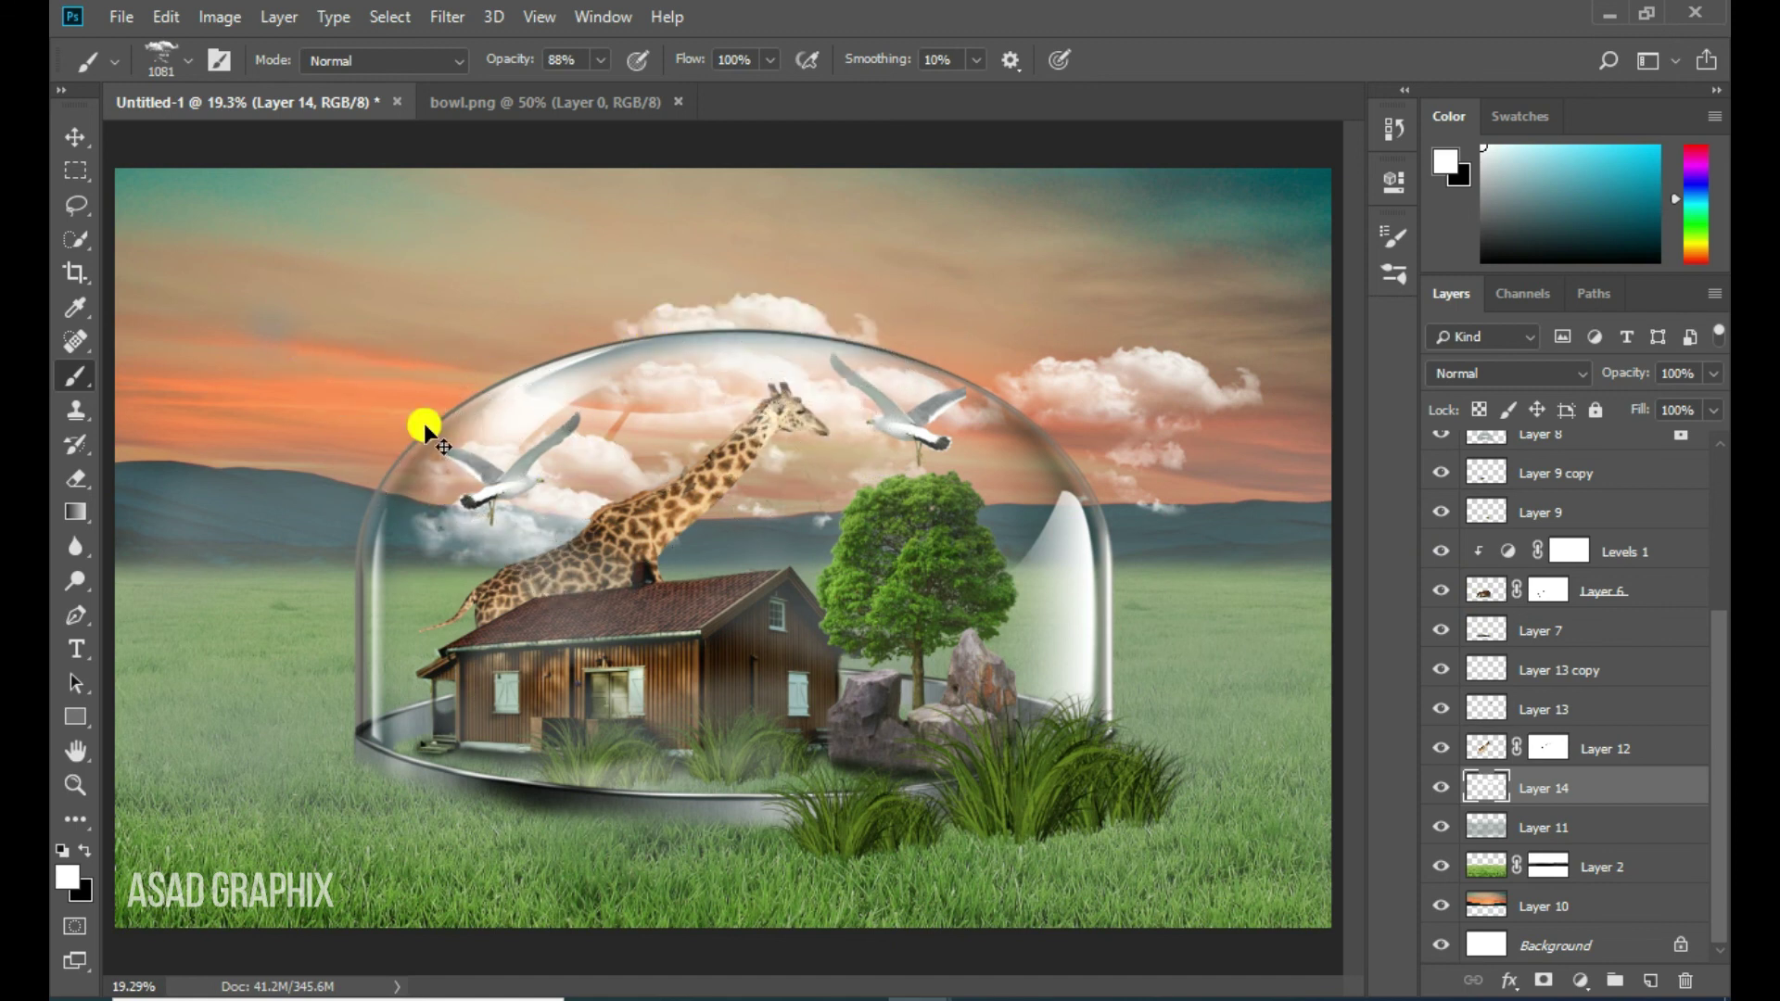
key("ctrl+z")
left_click(667, 199)
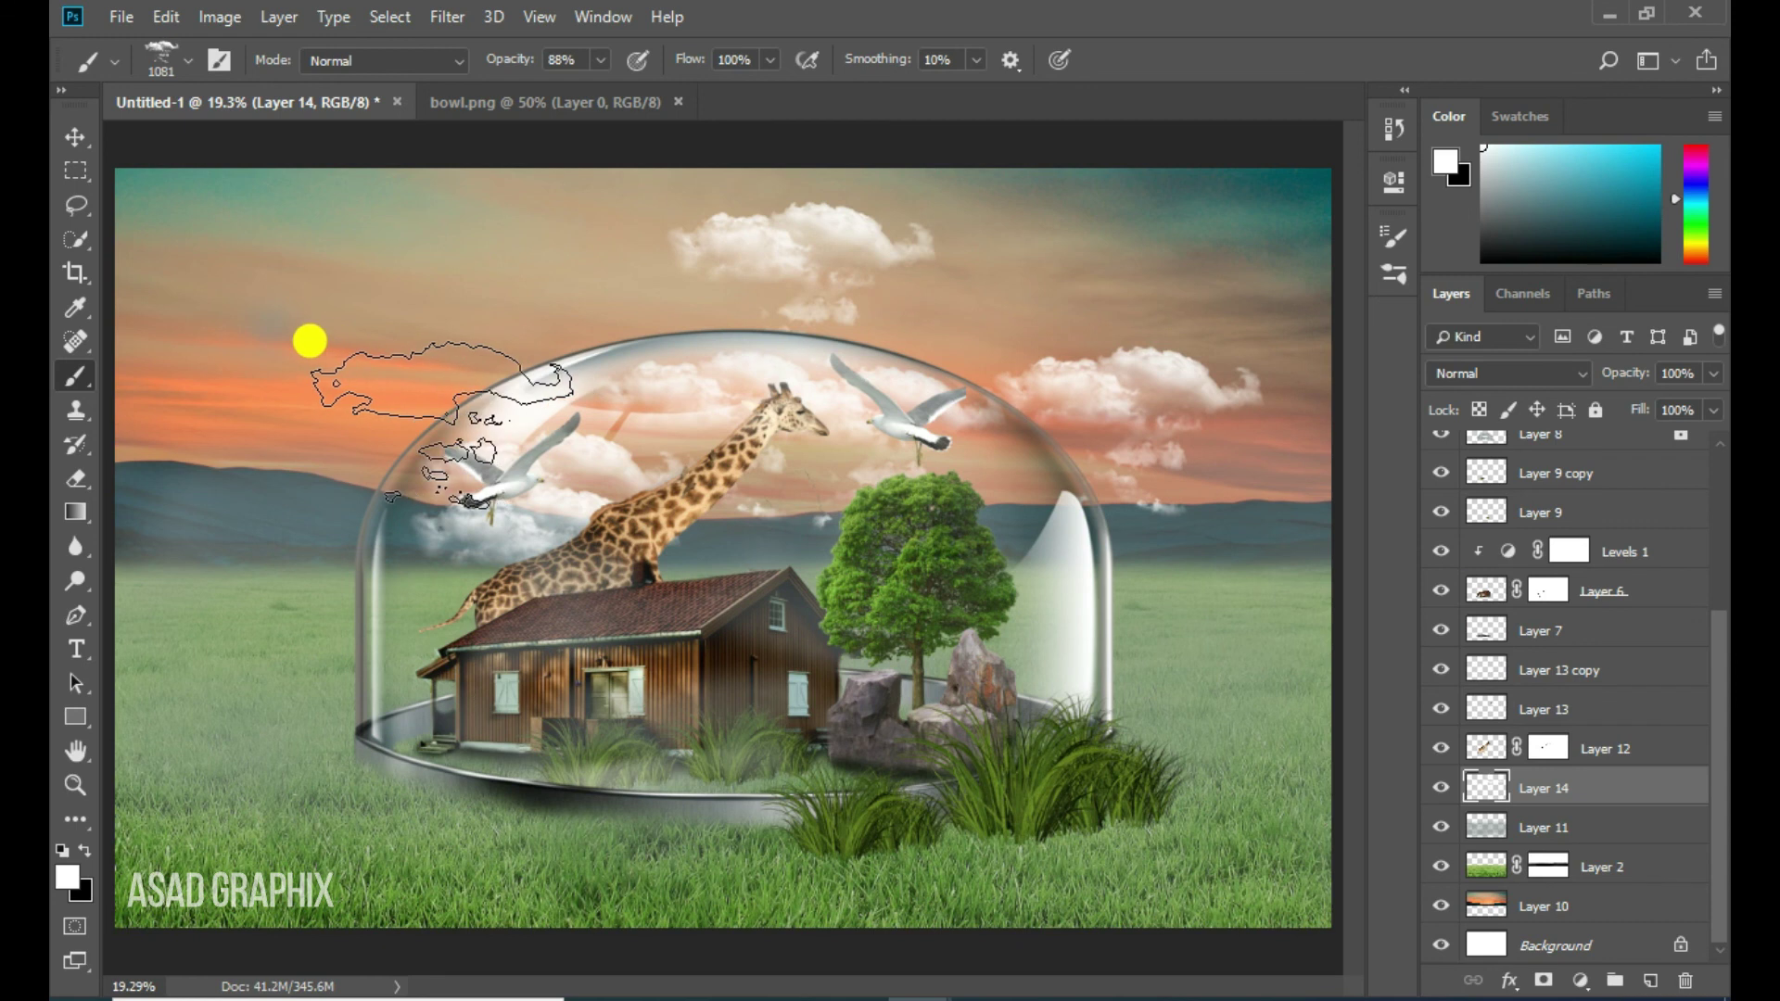
left_click(243, 331)
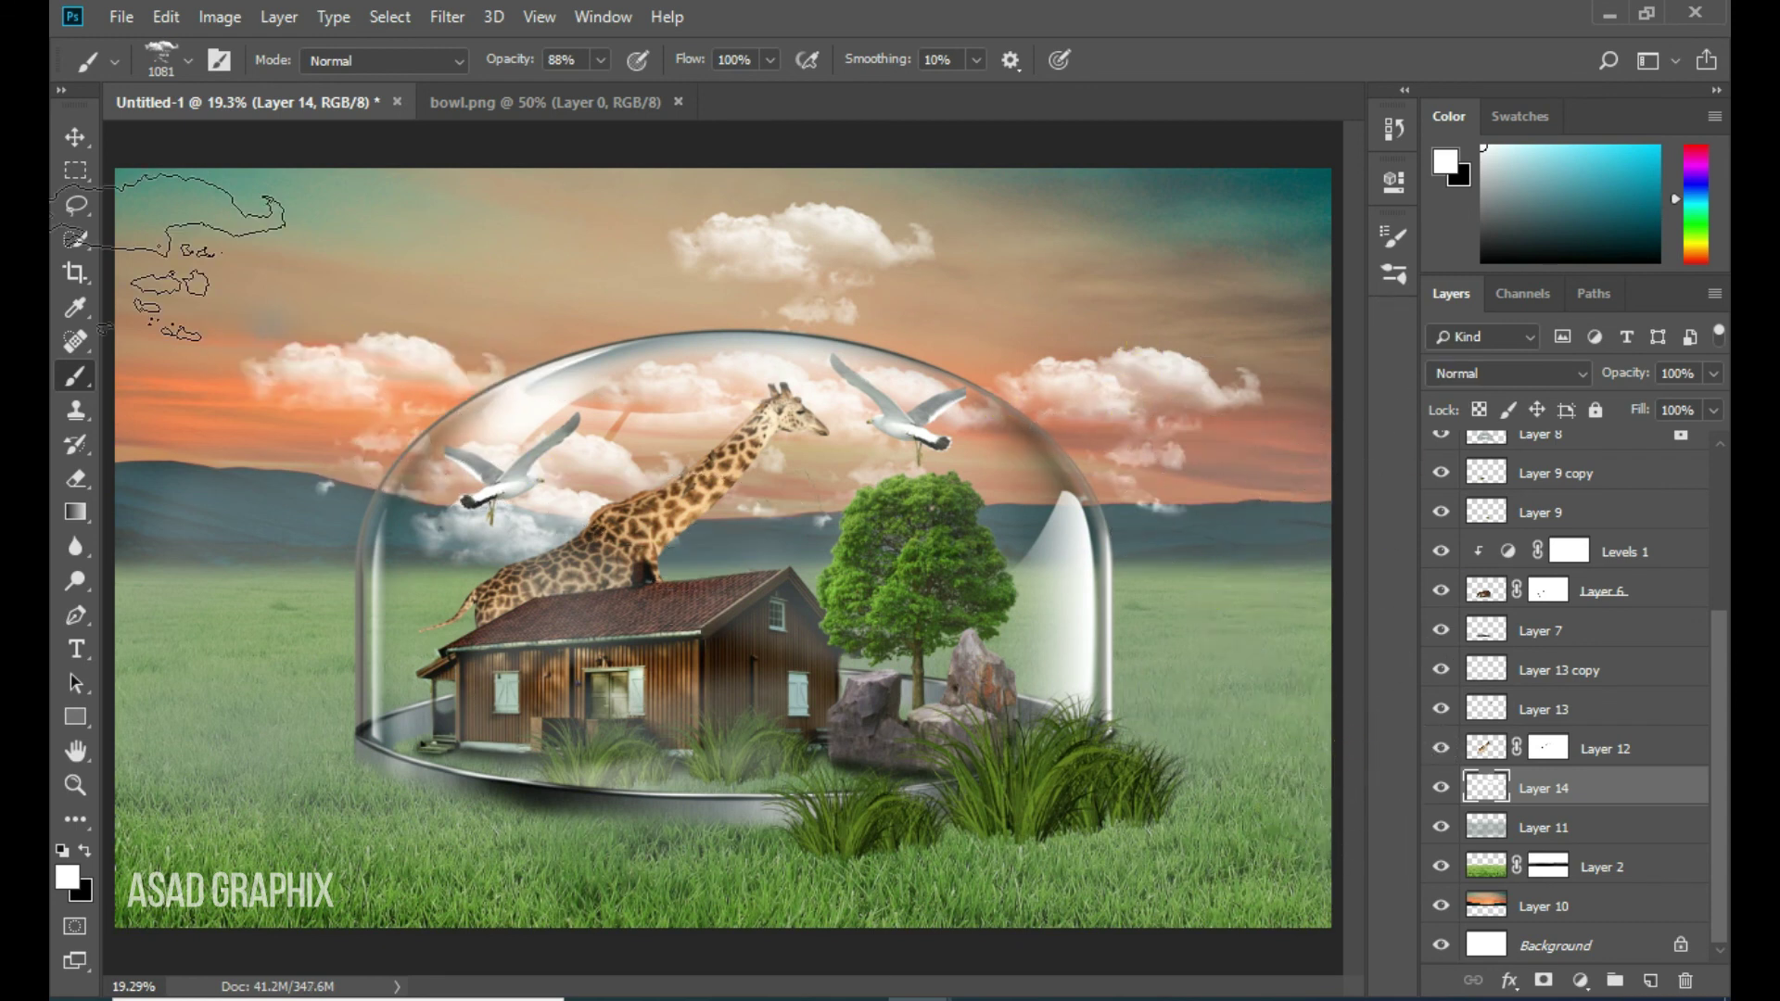
left_click(65, 131)
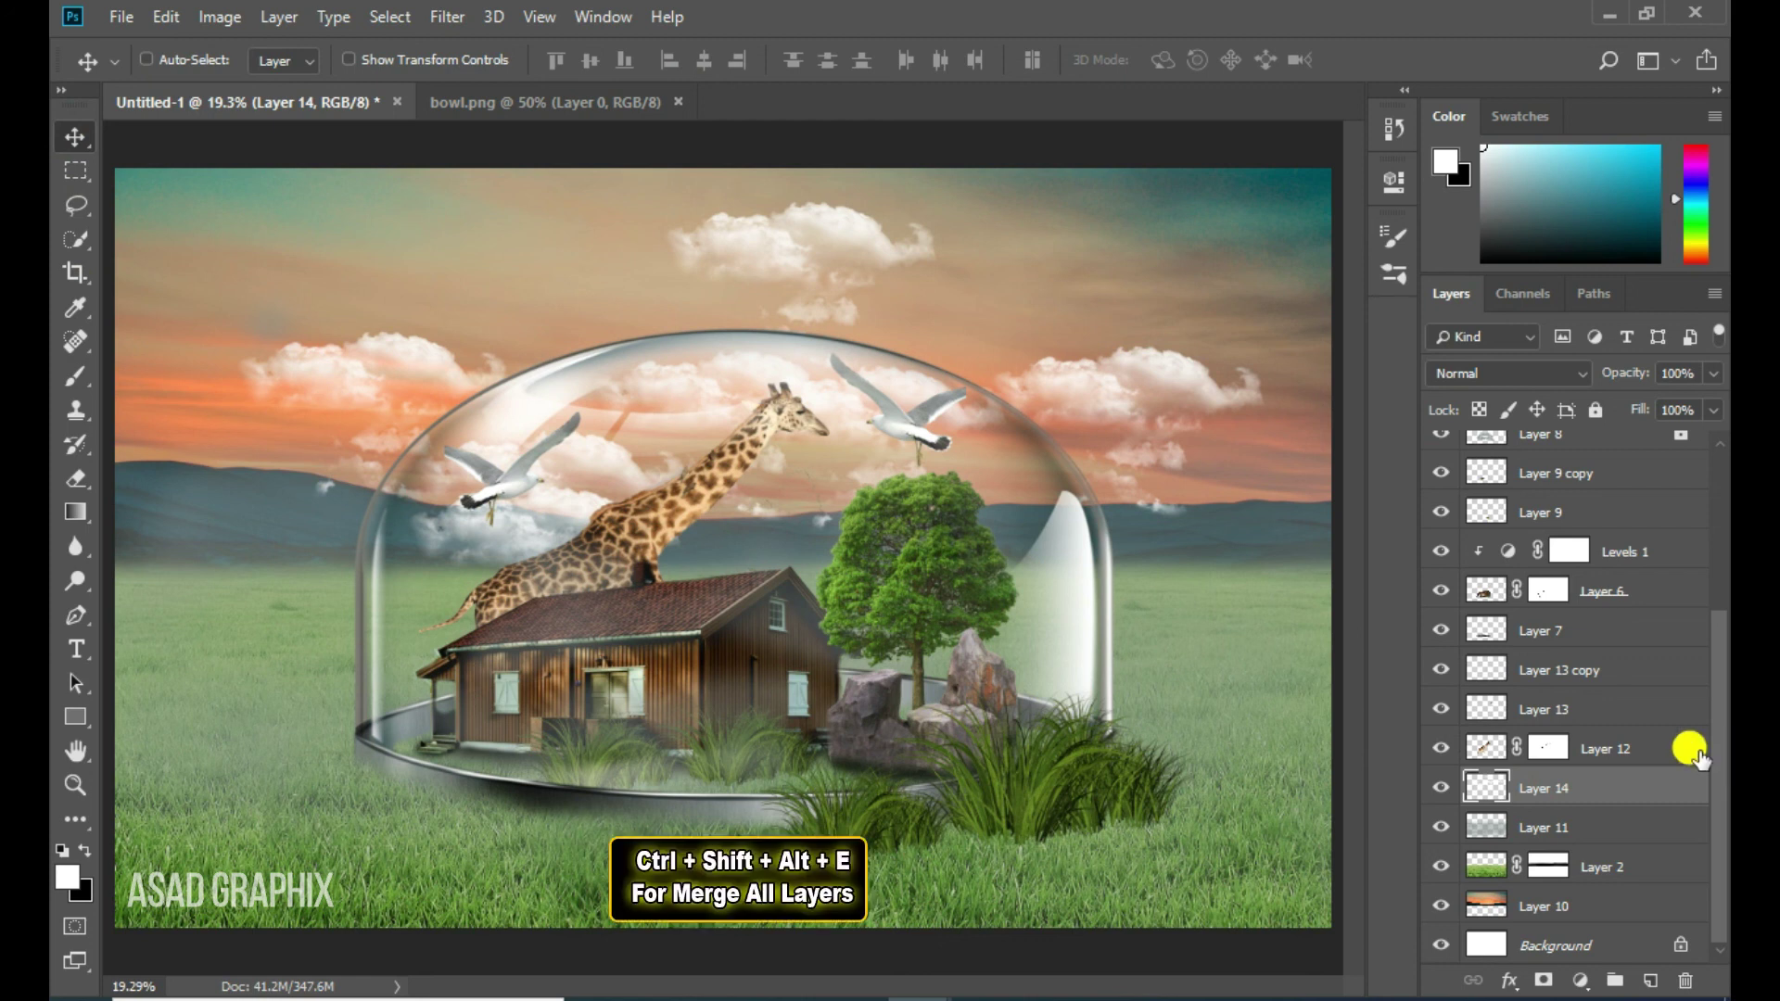
Stamp all visible layers into Layer 15 with Ctrl+Shift+Alt+E and move it to the top
key("ctrl+shift+alt+e")
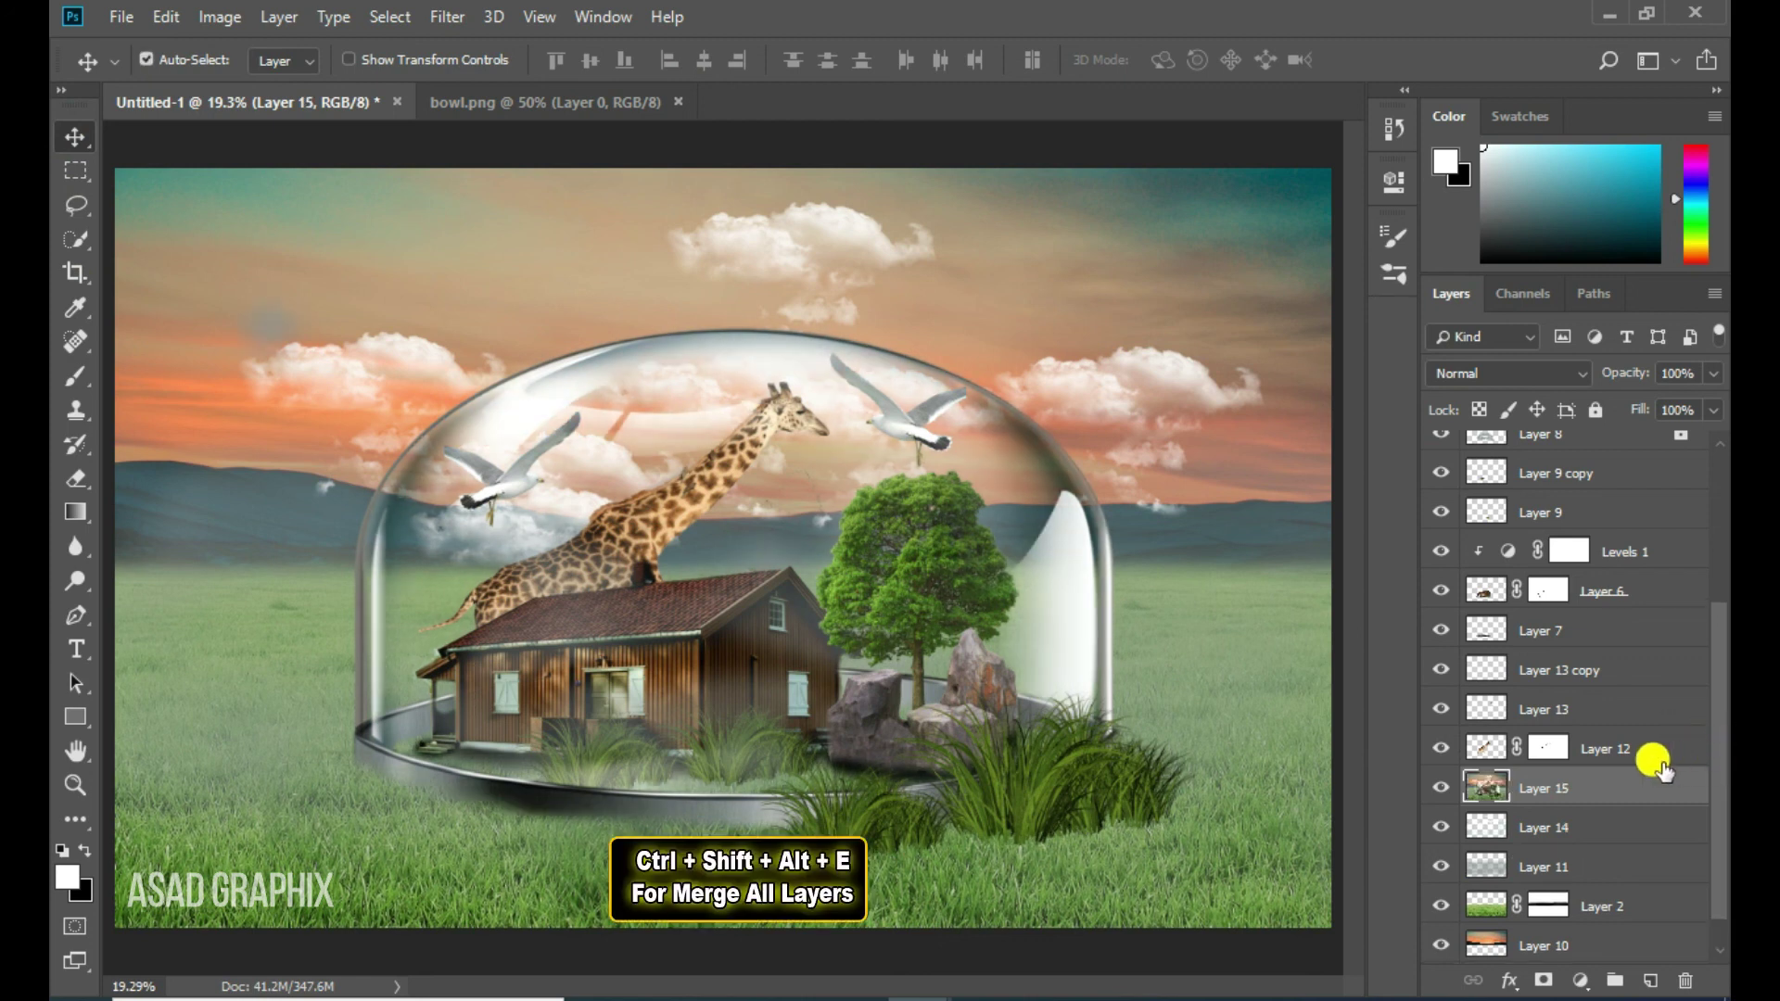
mouse_move(1669, 788)
left_mouse_down()
mouse_move(1634, 399)
mouse_move(1641, 452)
left_mouse_up()
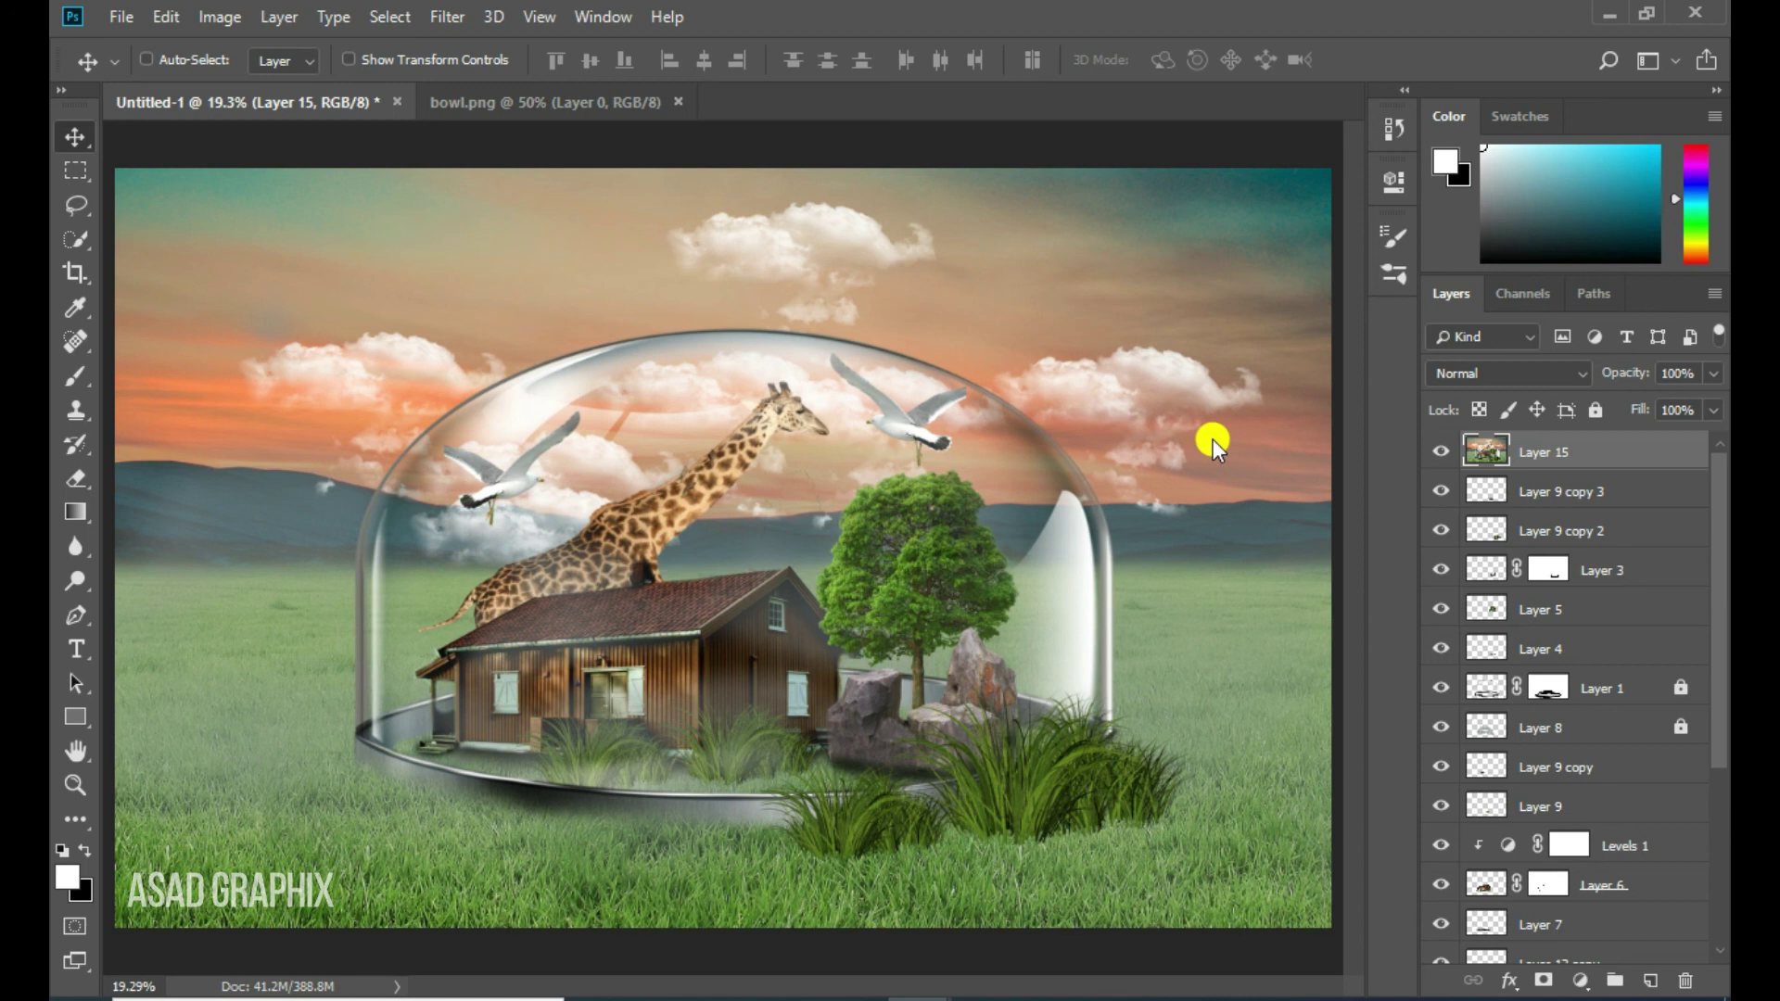
Apply Camera Raw: Temperature +11, Tint -23, Whites -35, Blacks -46, Clarity -24, Vibrance +24
key("ctrl+shift+a")
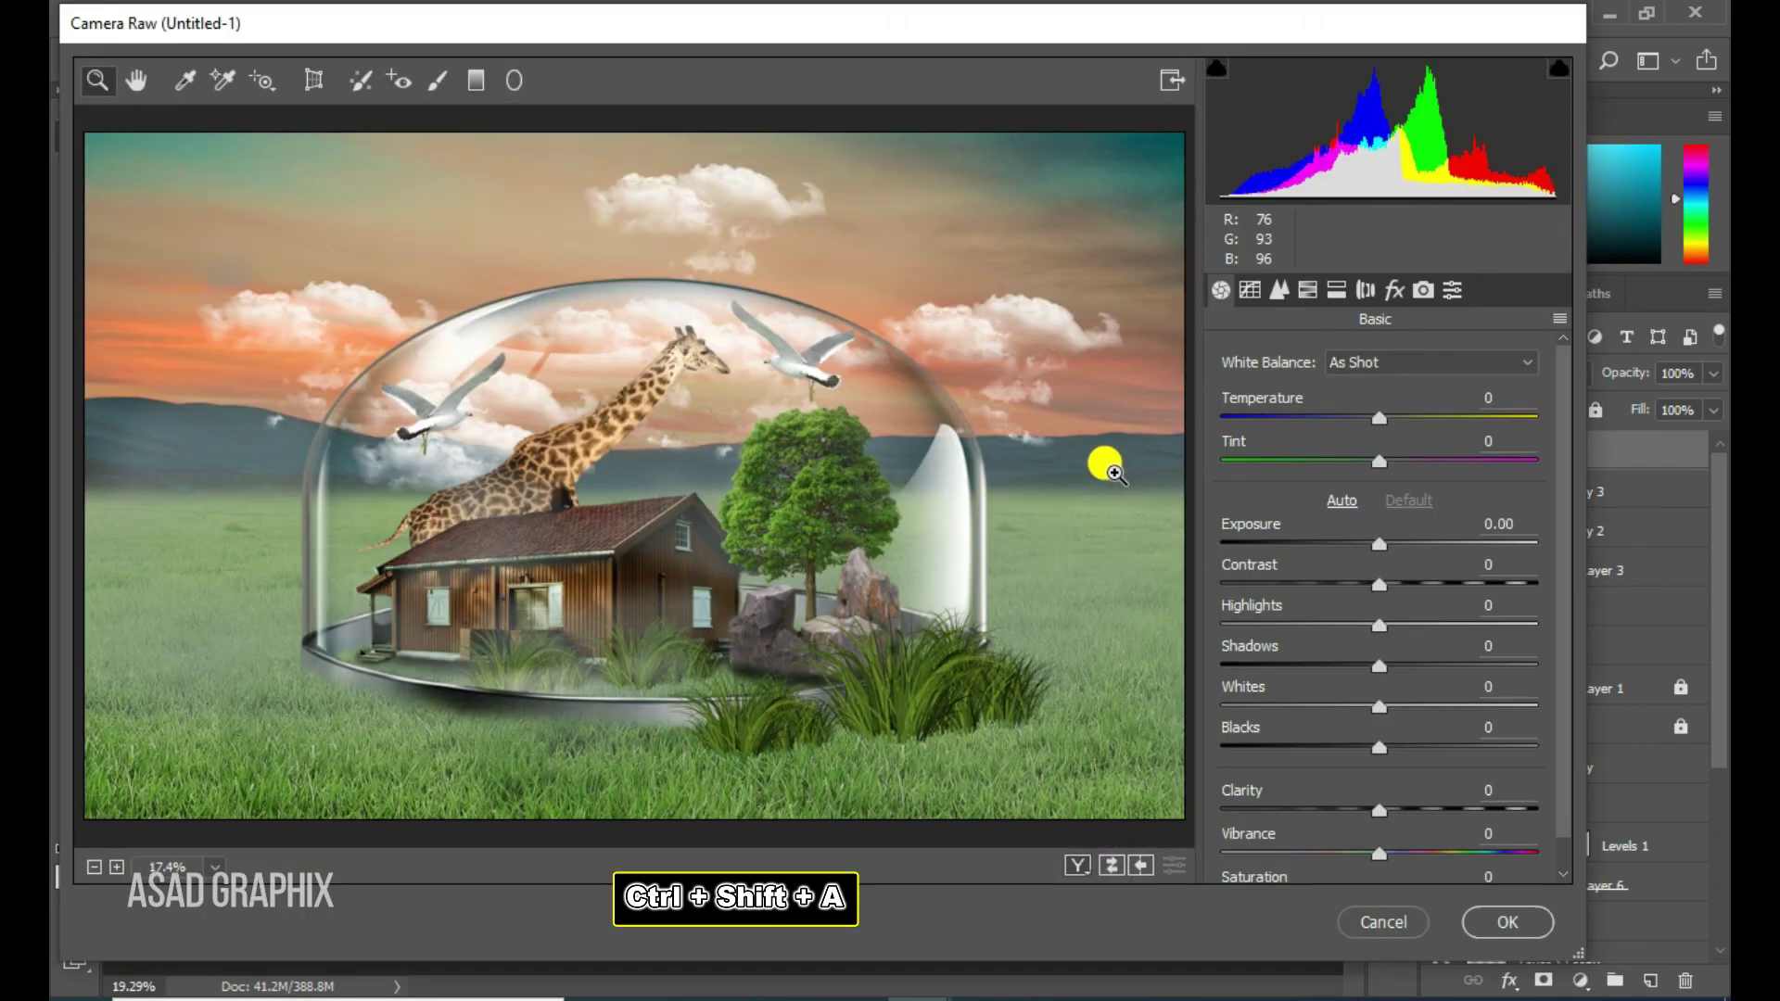
mouse_move(1377, 419)
left_mouse_down()
mouse_move(1397, 419)
mouse_move(1333, 492)
mouse_move(1349, 486)
left_mouse_up()
mouse_move(1402, 546)
left_mouse_down()
mouse_move(1377, 559)
mouse_move(1382, 598)
mouse_move(1315, 660)
mouse_move(1351, 636)
mouse_move(1305, 747)
left_mouse_up()
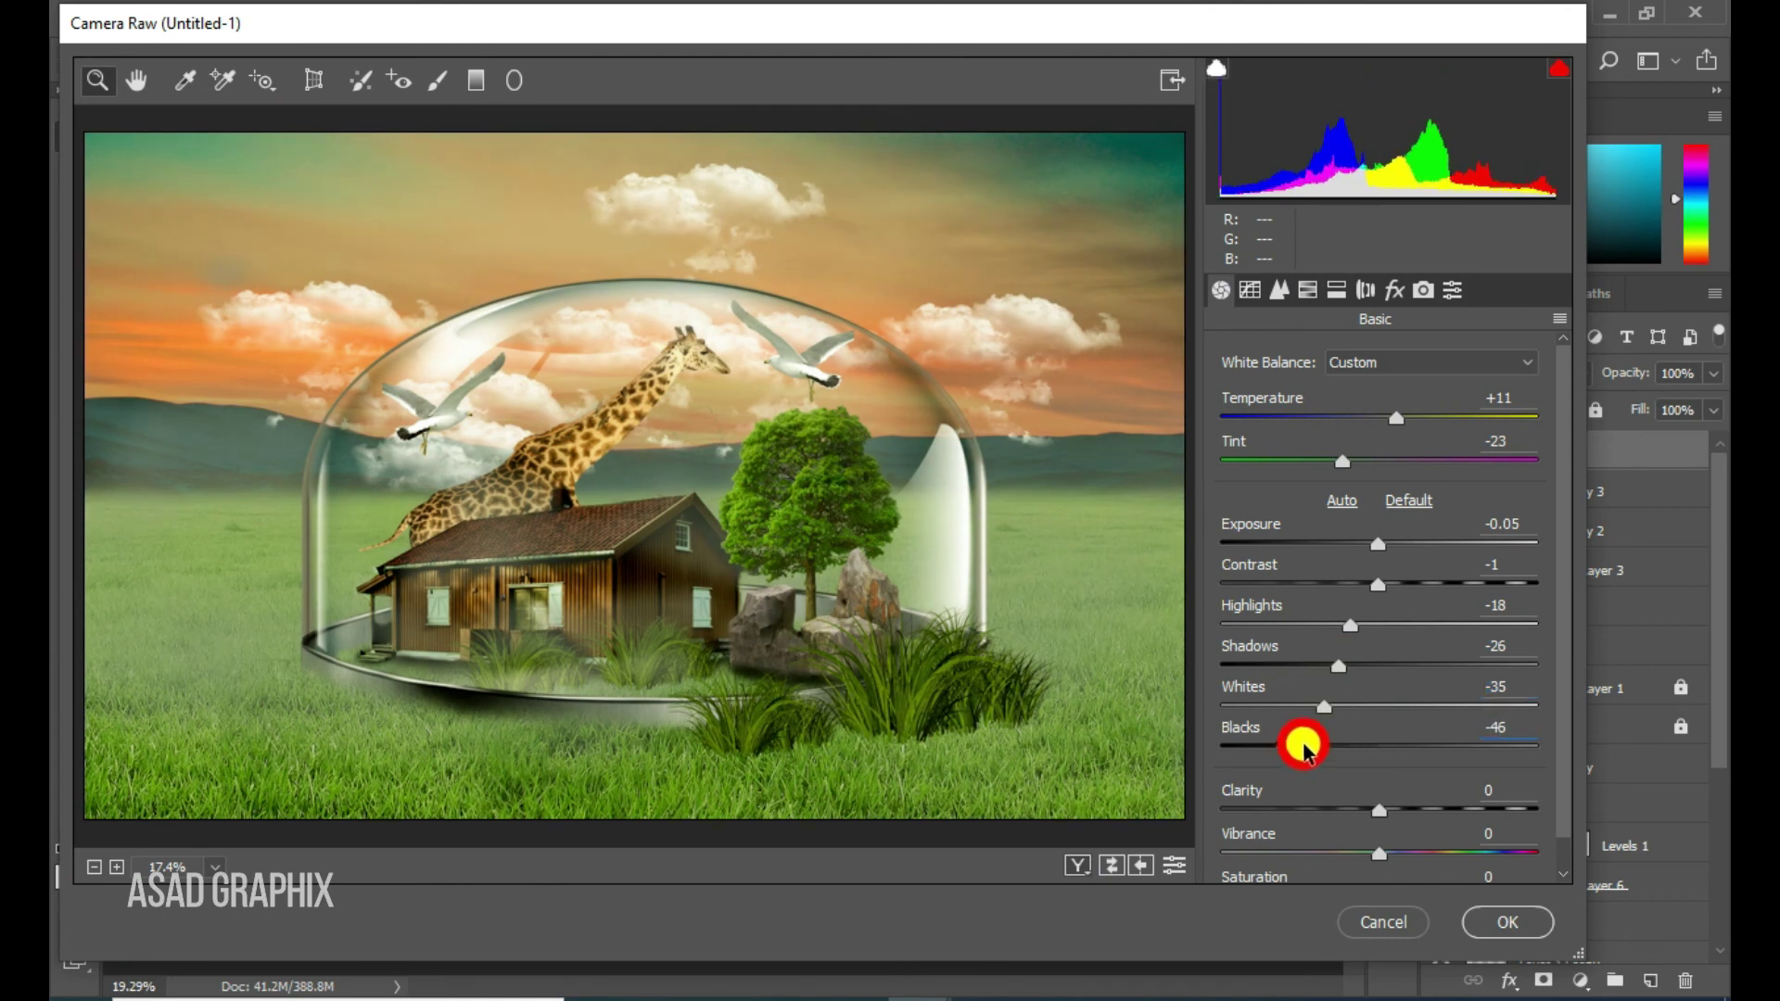
mouse_move(1379, 810)
left_mouse_down()
mouse_move(1245, 853)
mouse_move(1344, 821)
mouse_move(1451, 872)
mouse_move(1429, 875)
left_mouse_up()
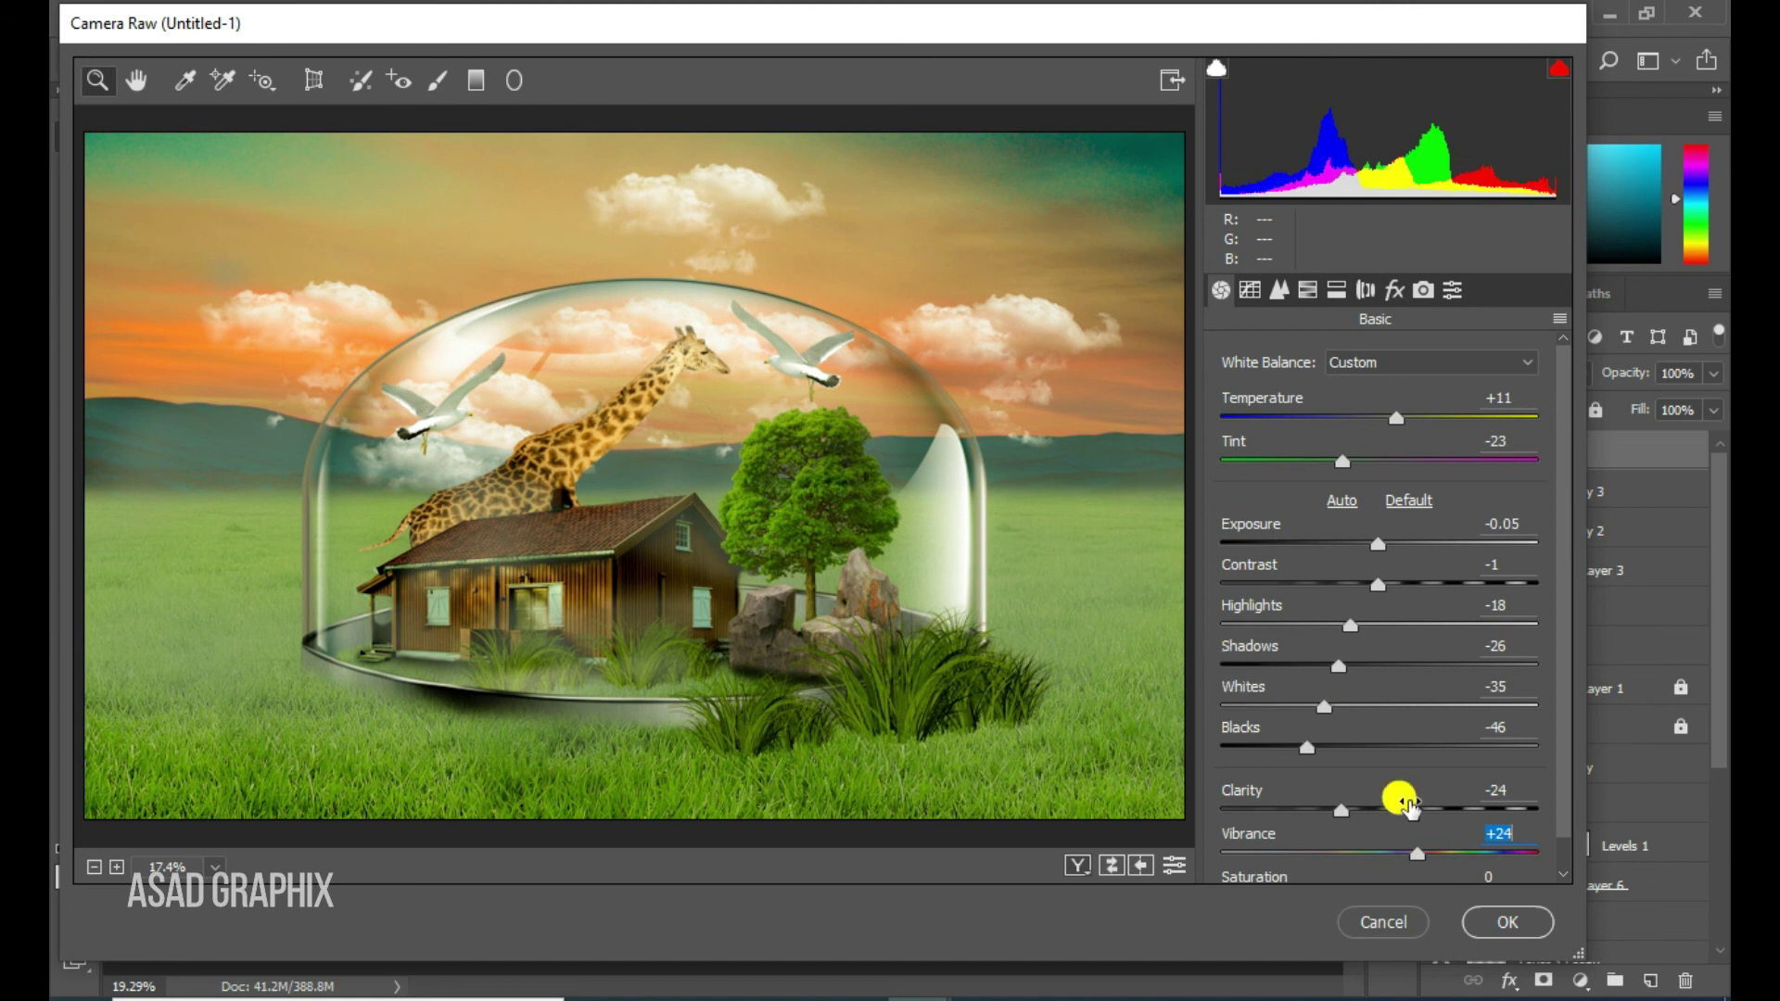
left_click(1495, 918)
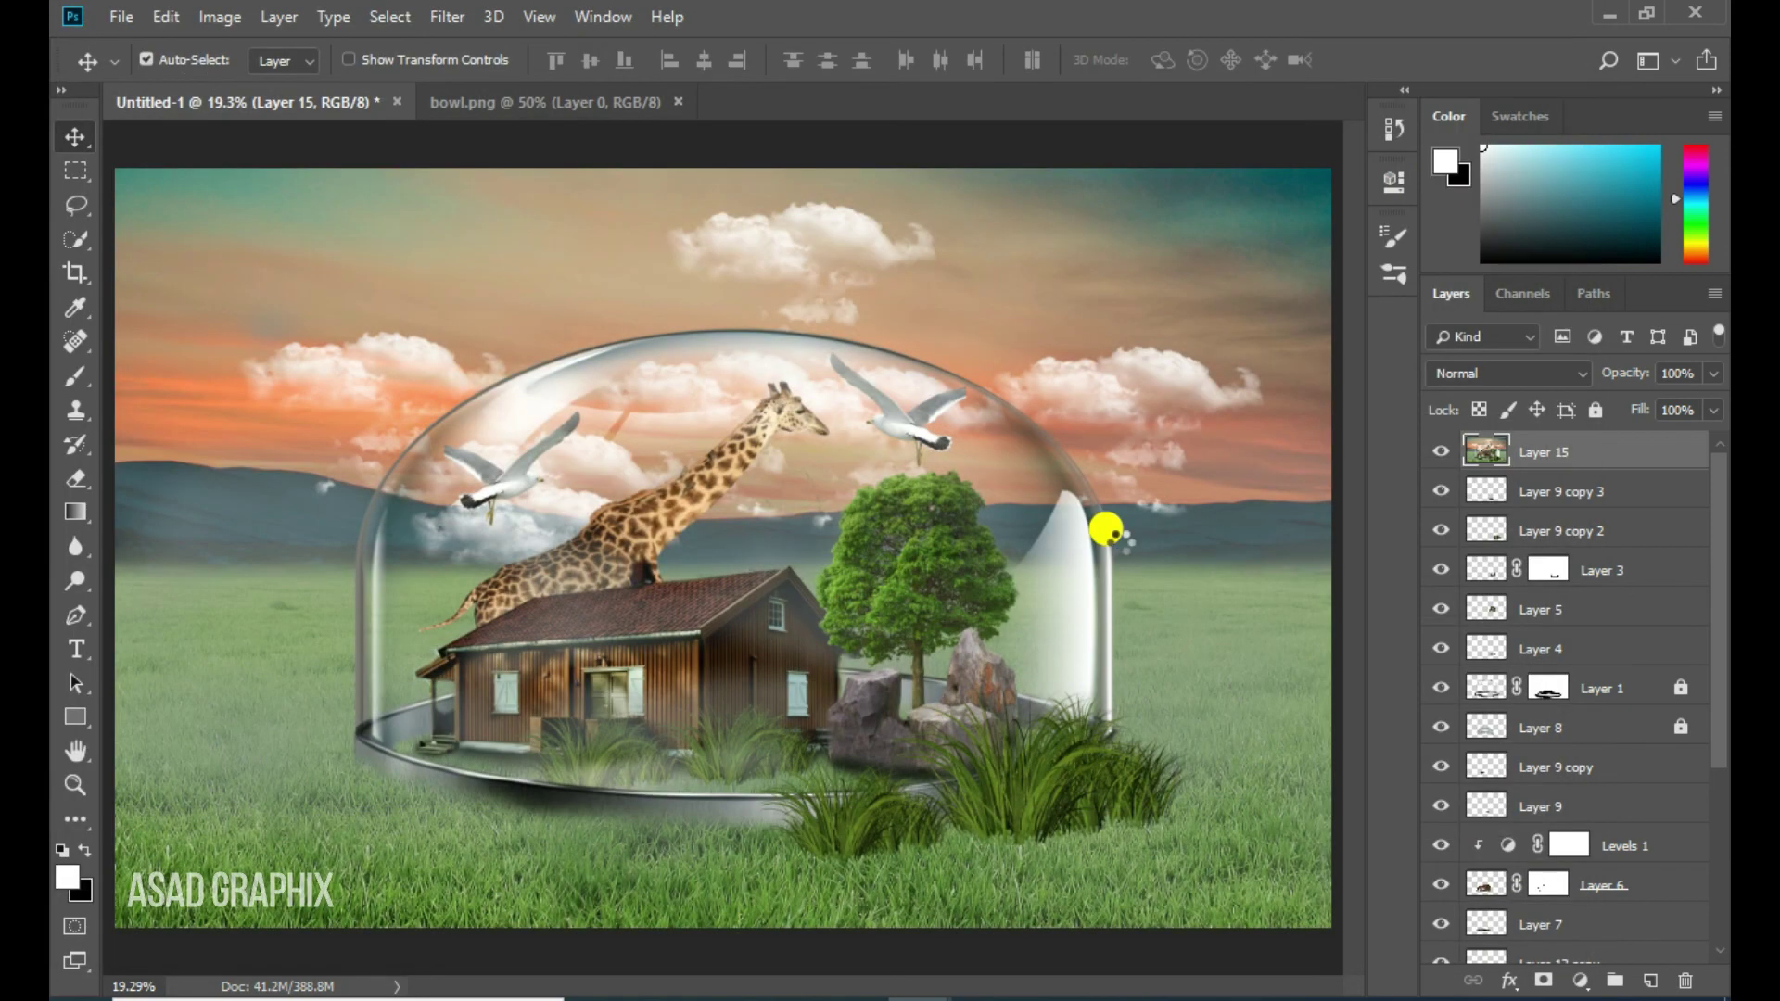